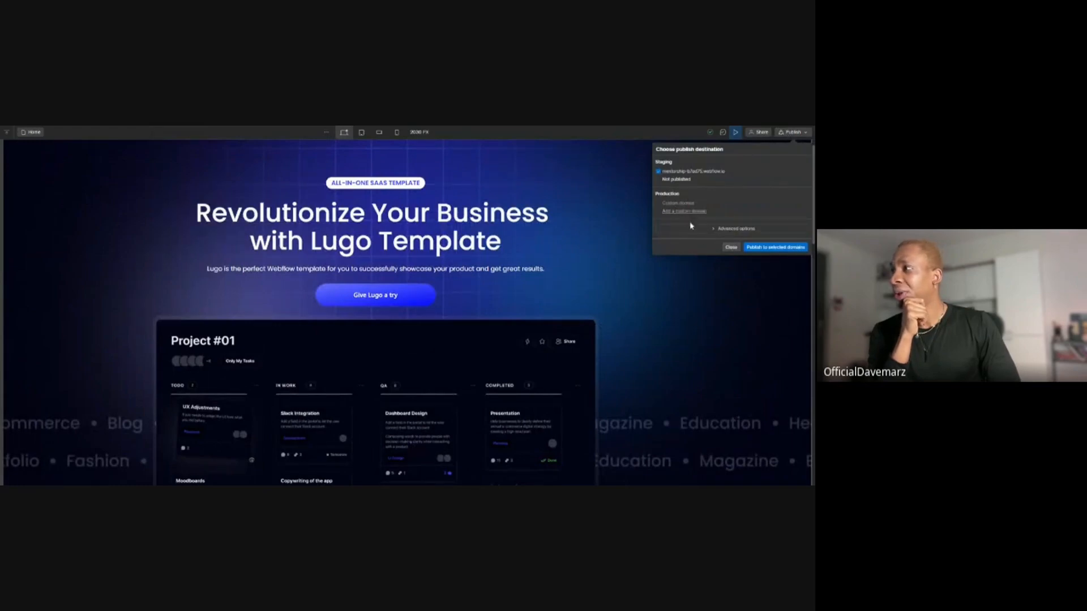
Publish the Lugo template site to the selected staging domain.
click(759, 251)
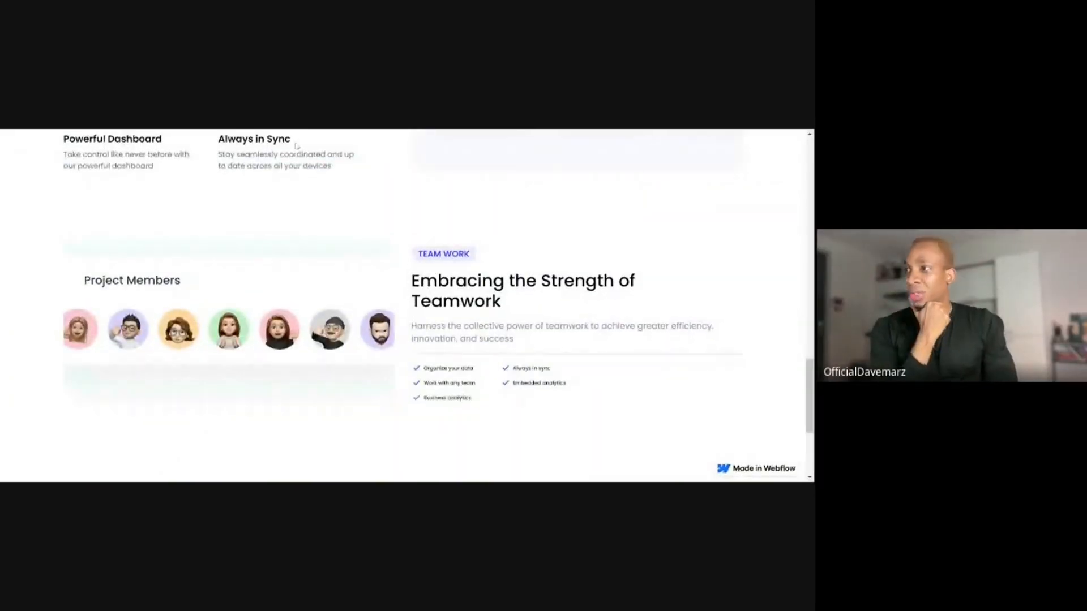
Examine the published page's hero section, from the heading and project board image to the company logos beneath it.
scroll(364, 195, up, 15)
scroll(366, 192, up, 1)
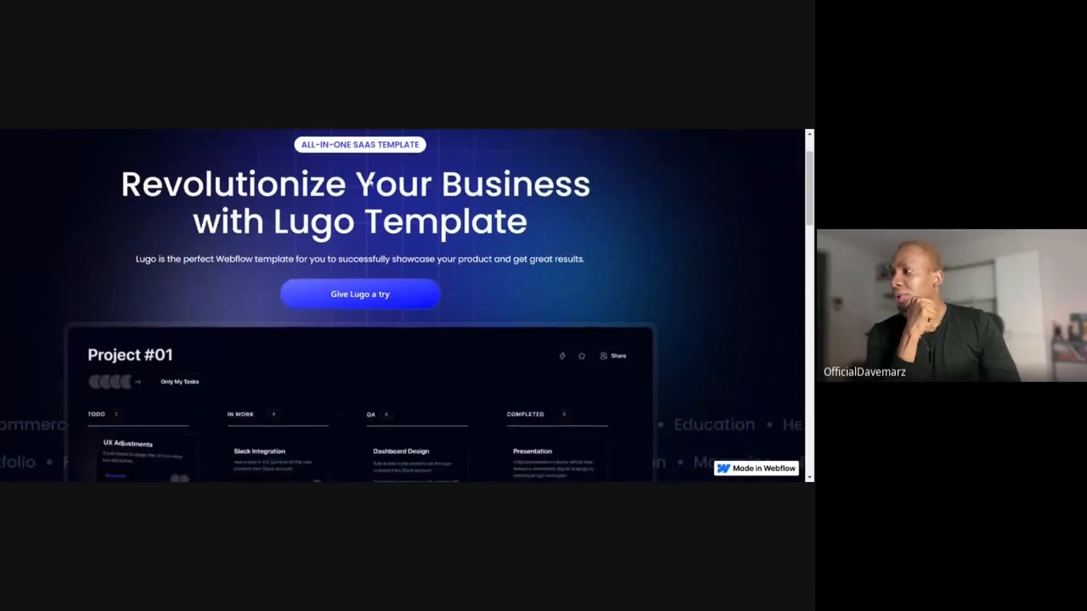
scroll(369, 184, down, 3)
scroll(402, 306, down, 1)
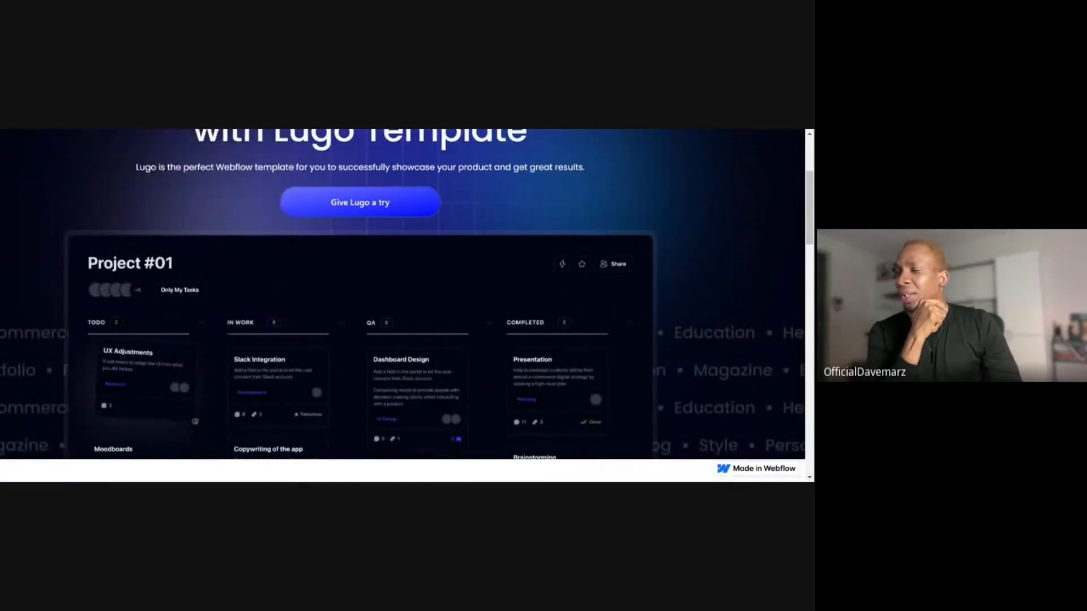
scroll(369, 182, down, 3)
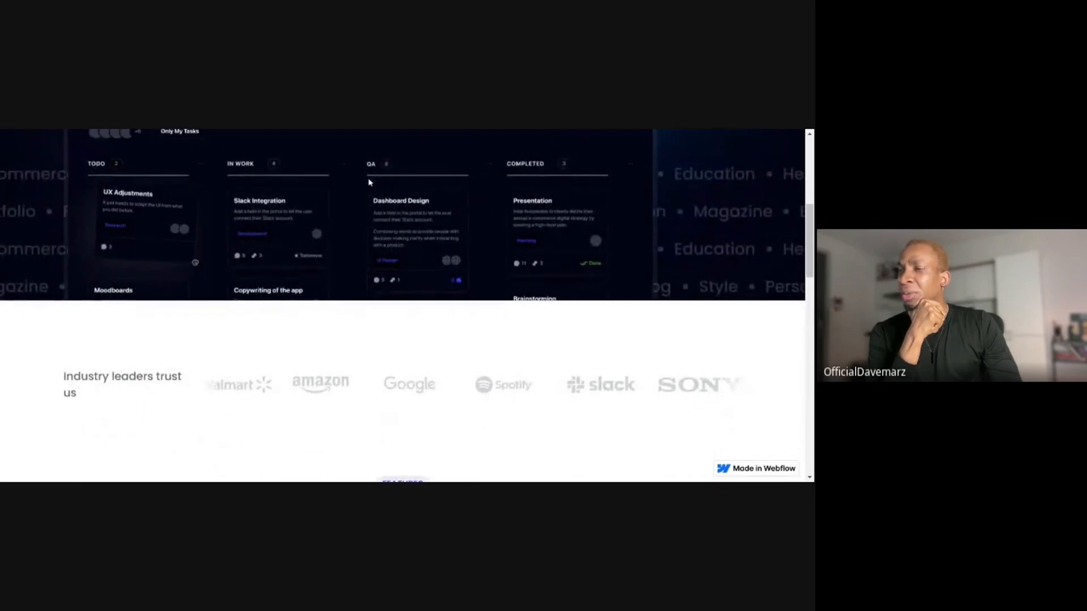
scroll(368, 182, up, 6)
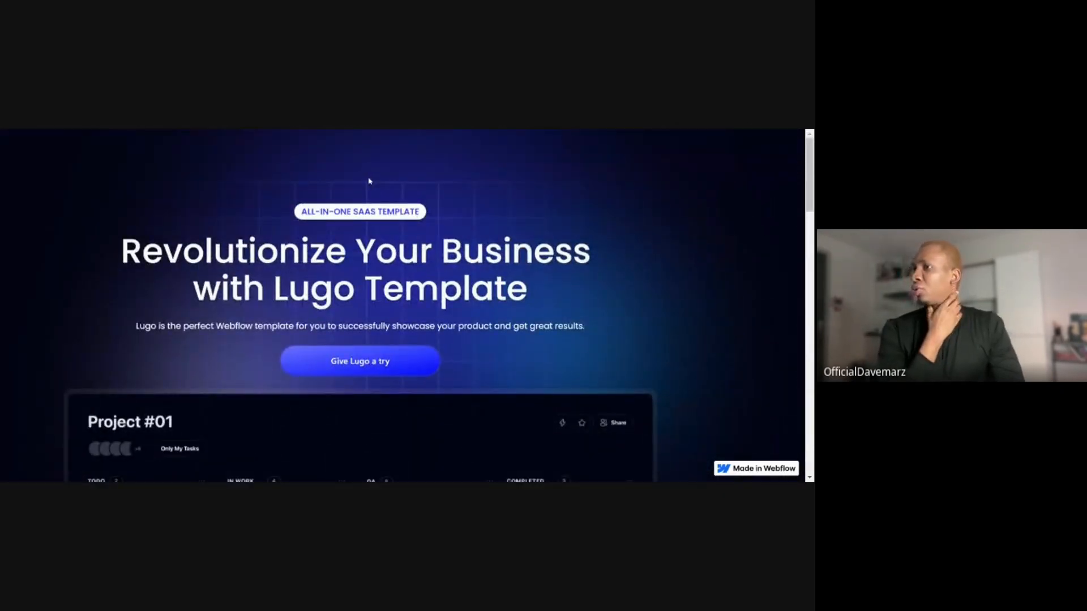
scroll(403, 306, down, 1)
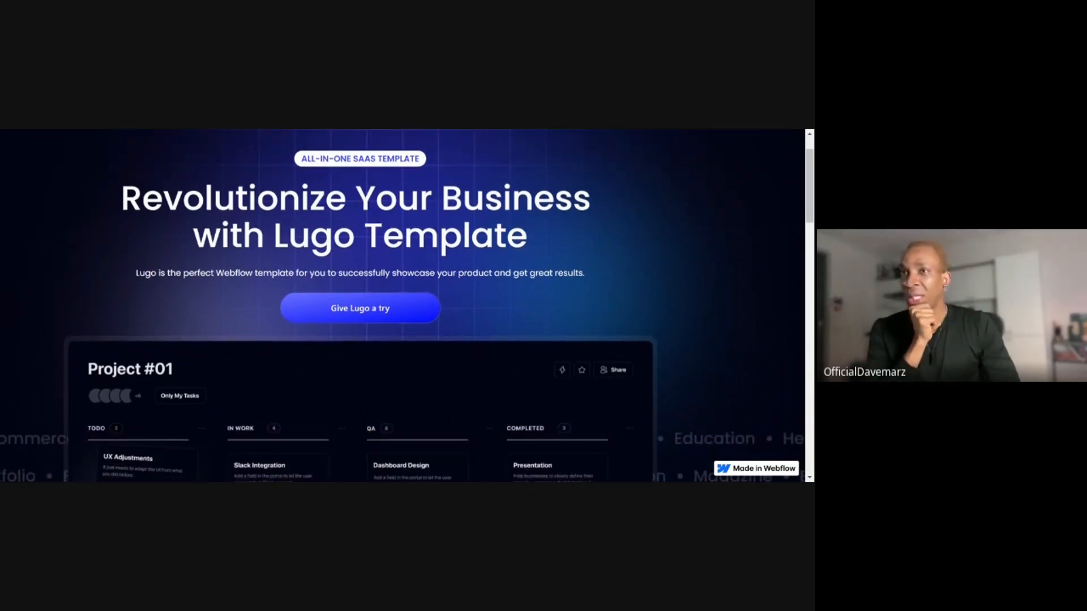
scroll(403, 306, down, 1)
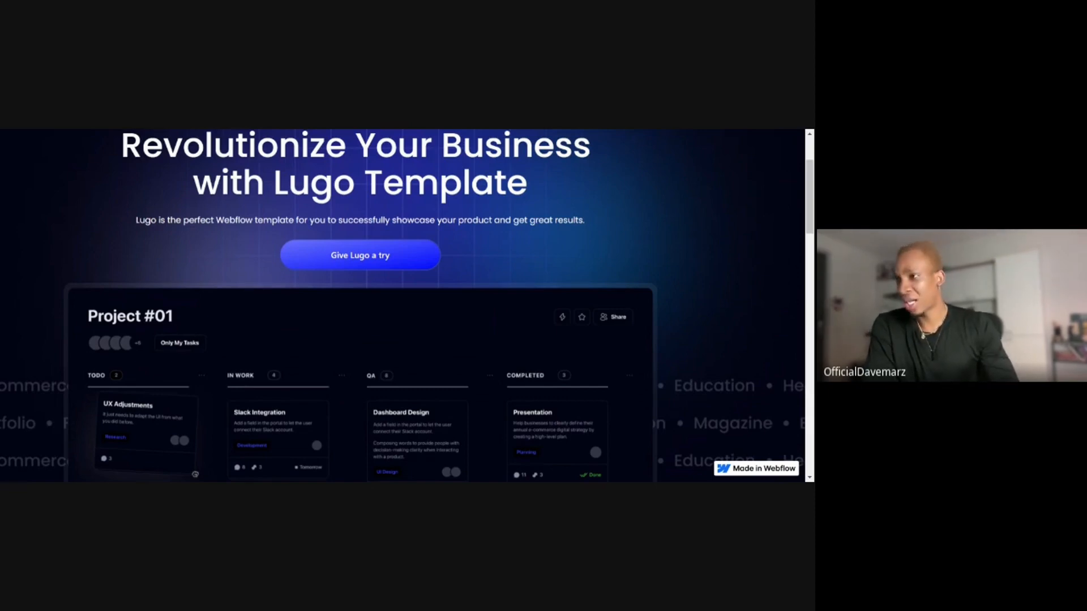
scroll(358, 211, down, 4)
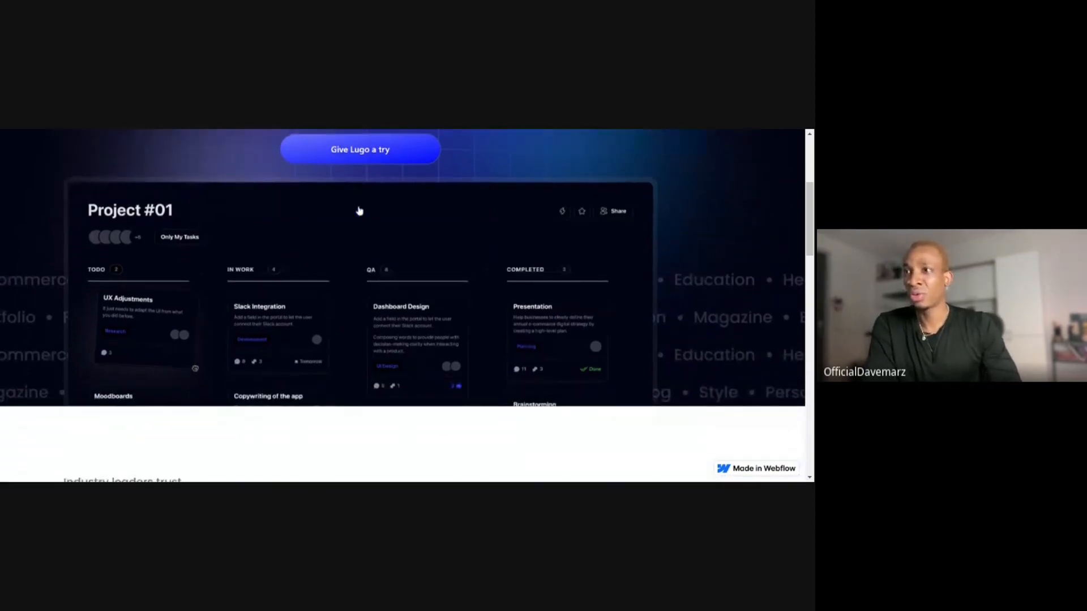
scroll(358, 211, down, 1)
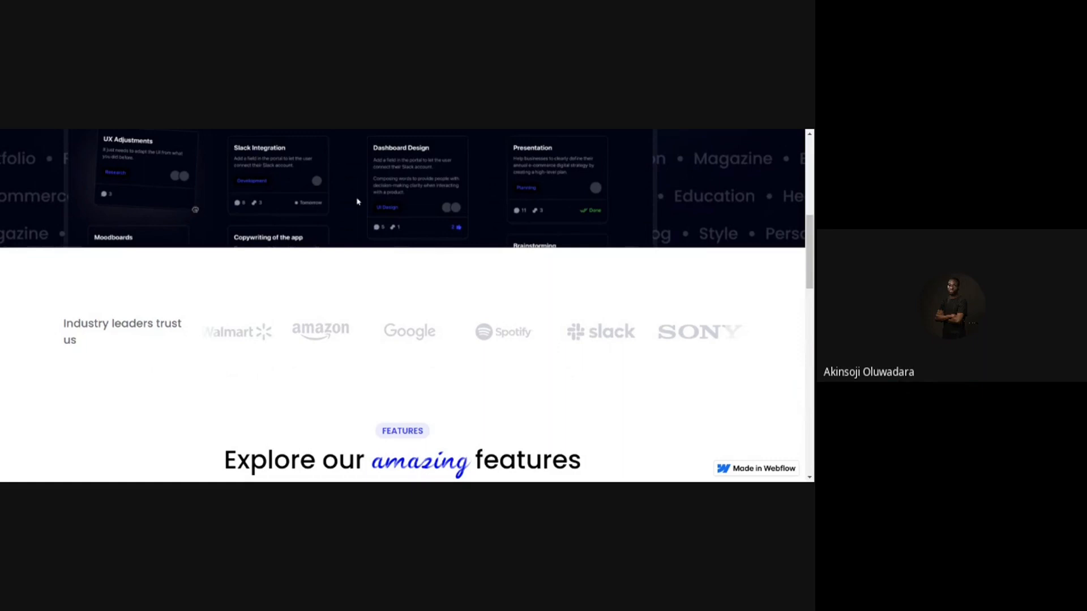
Review the Features, Latest Tech and Team Work sections of the published page, including their layout and spacing.
scroll(356, 201, down, 5)
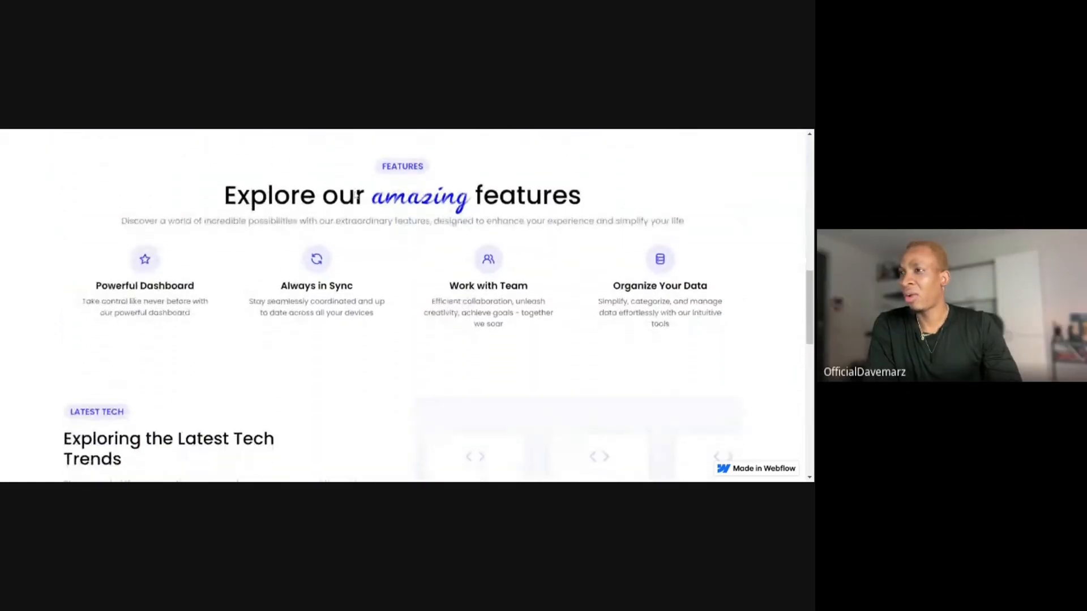
scroll(357, 196, down, 3)
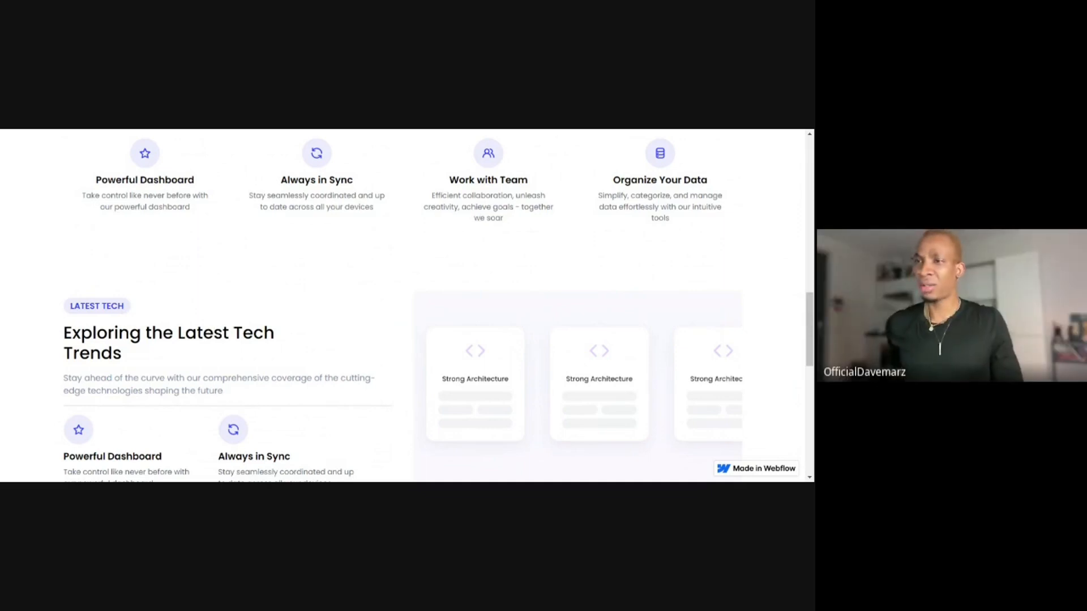
scroll(355, 193, down, 4)
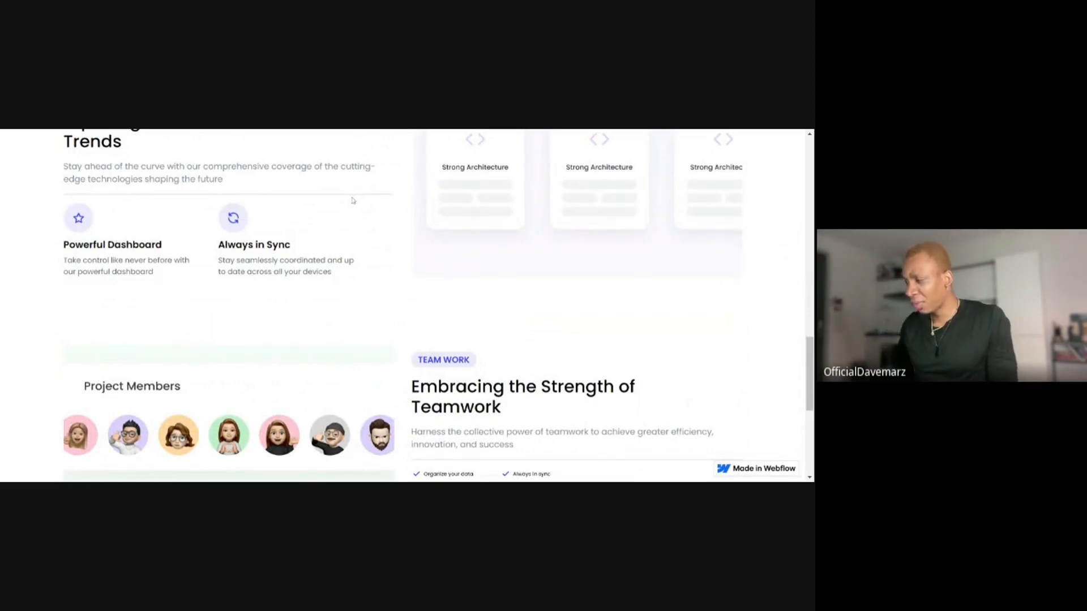
scroll(353, 199, down, 1)
scroll(353, 200, down, 2)
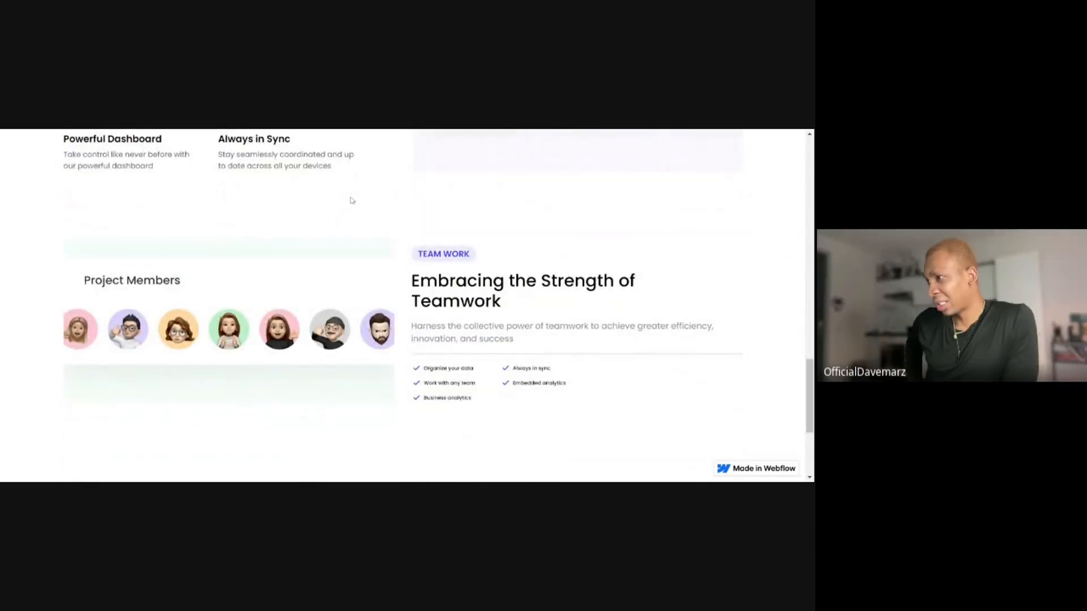
scroll(352, 200, down, 1)
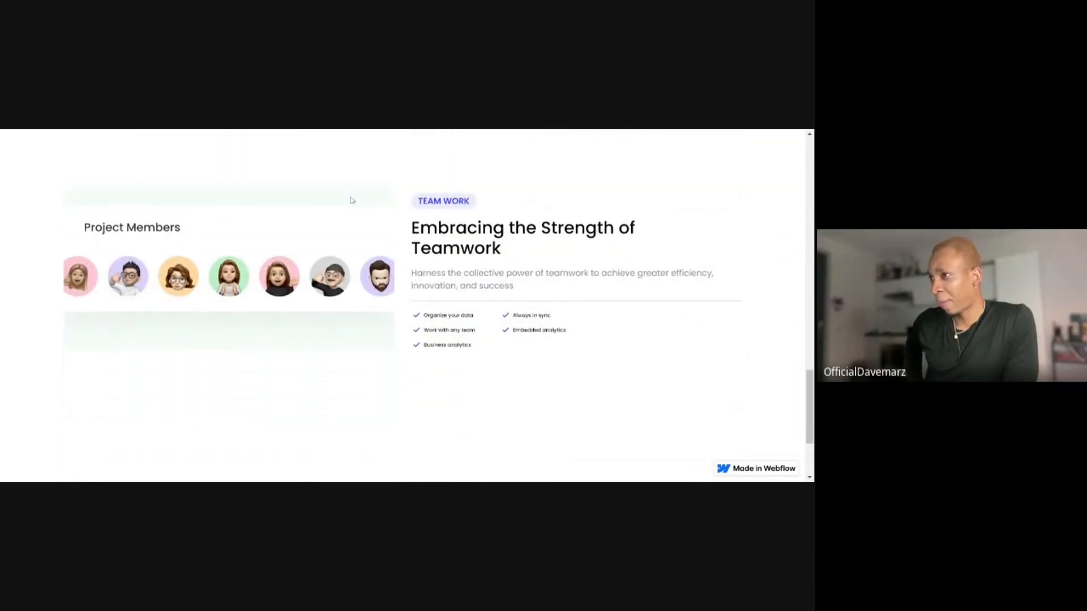
scroll(352, 200, up, 1)
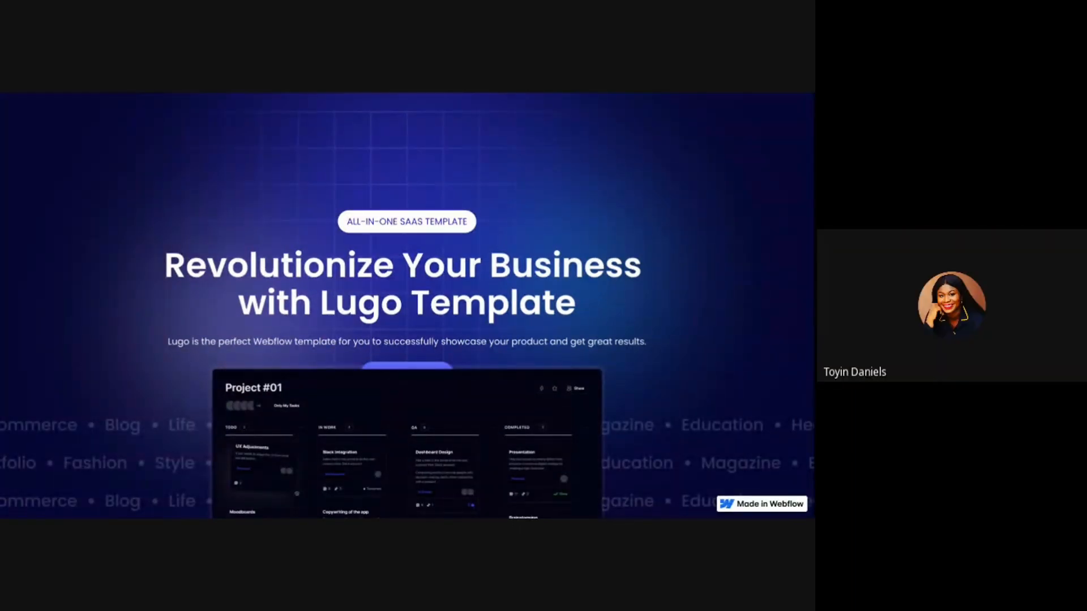
Switch back to the Webflow Designer and select the hero section's project board image to inspect its placement over the background.
key(ctrl+shift+Tab)
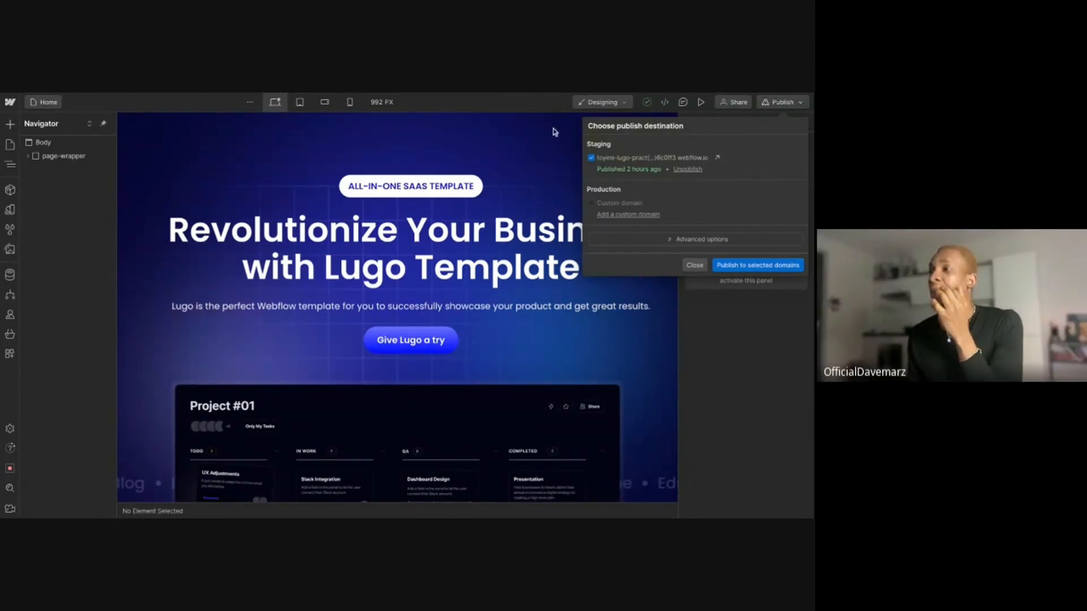
click(549, 104)
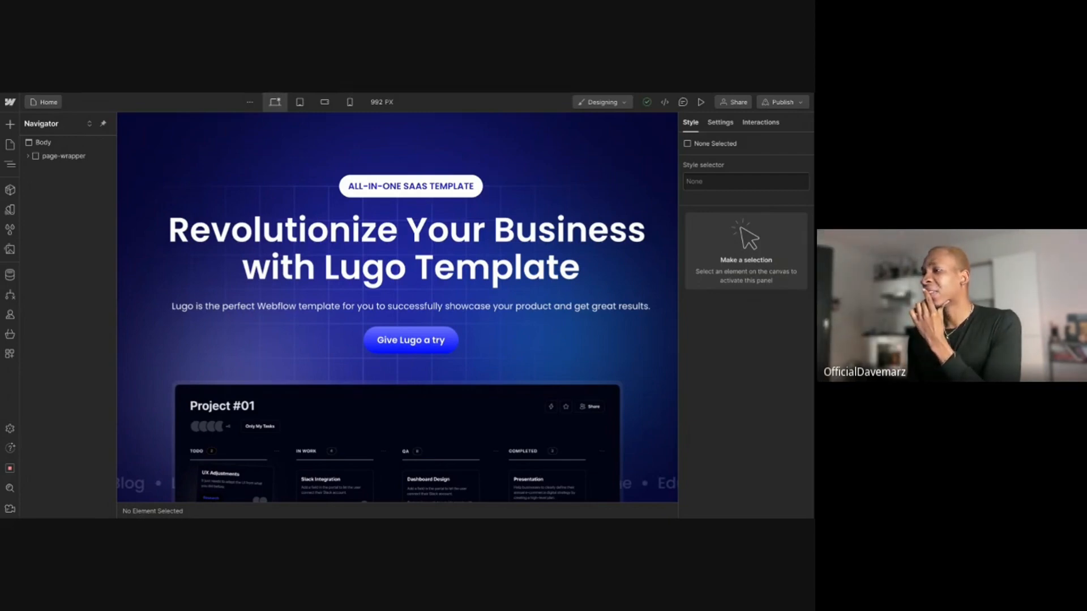
click(605, 479)
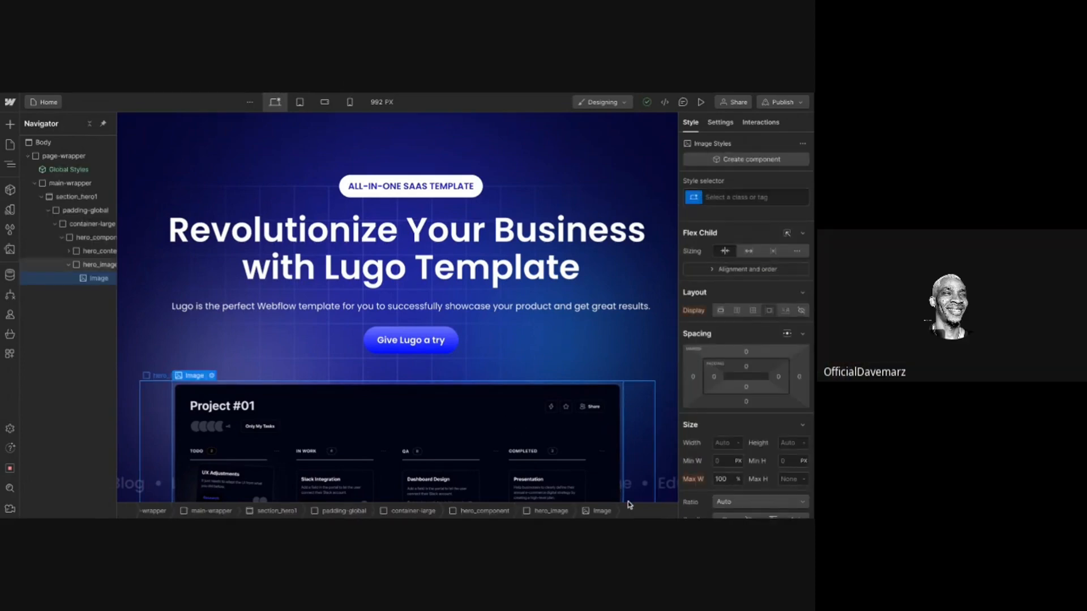
scroll(515, 440, down, 2)
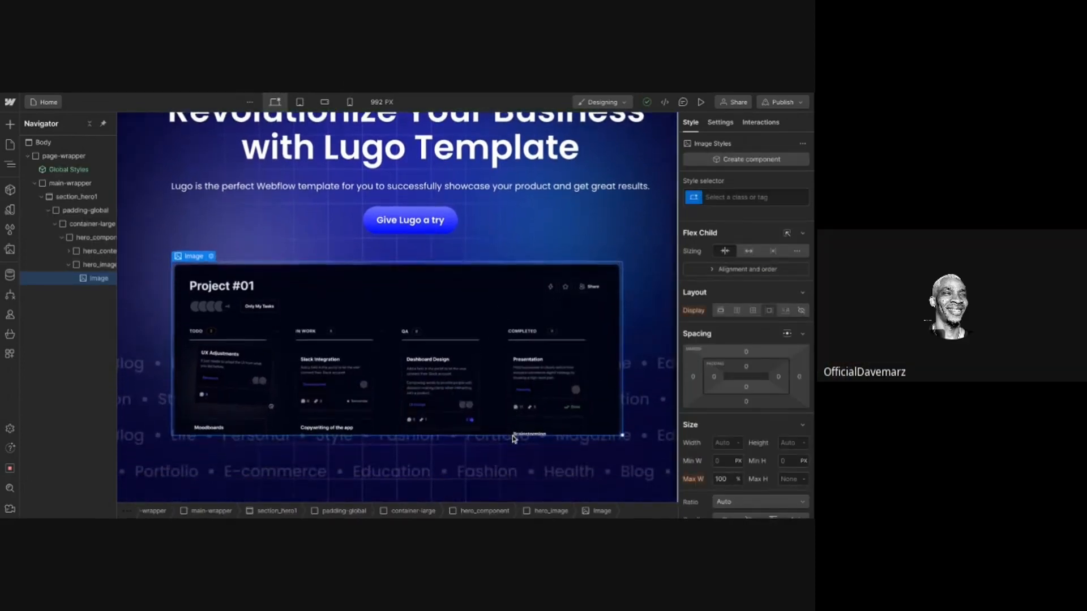
scroll(552, 452, up, 1)
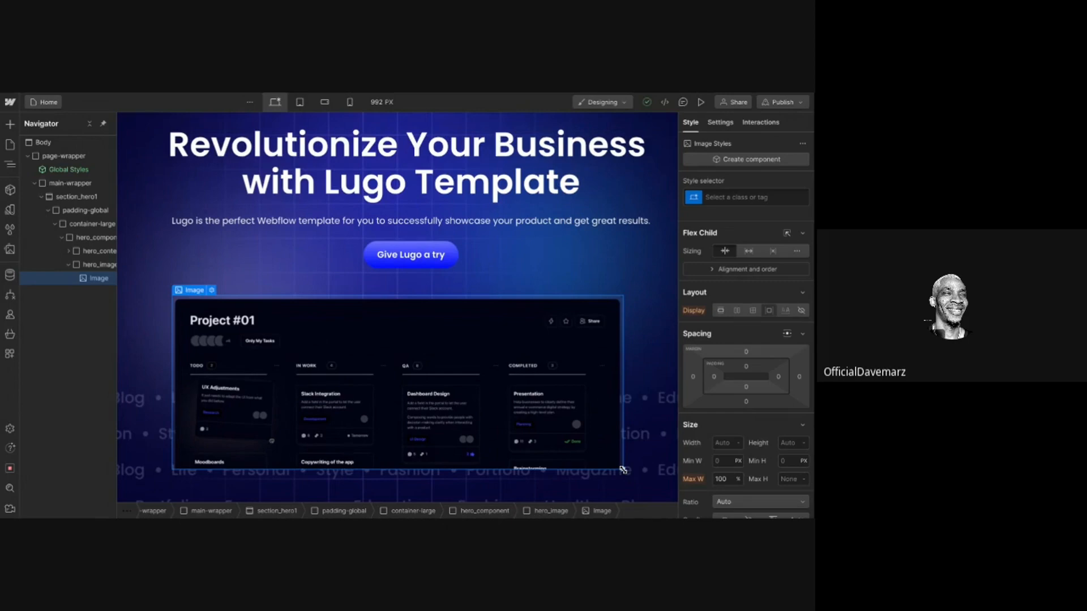
scroll(617, 388, up, 2)
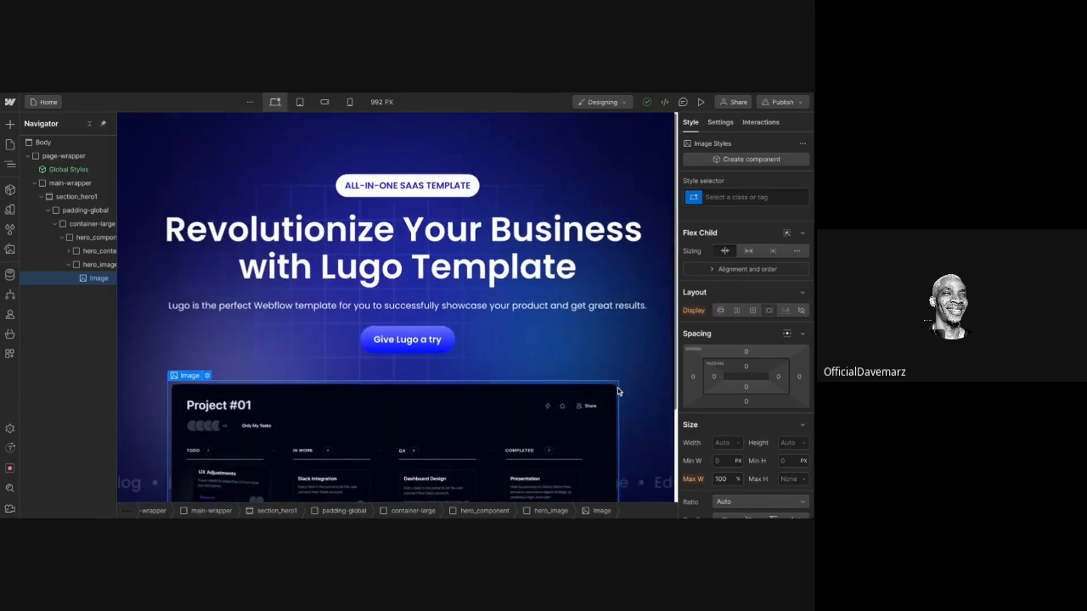
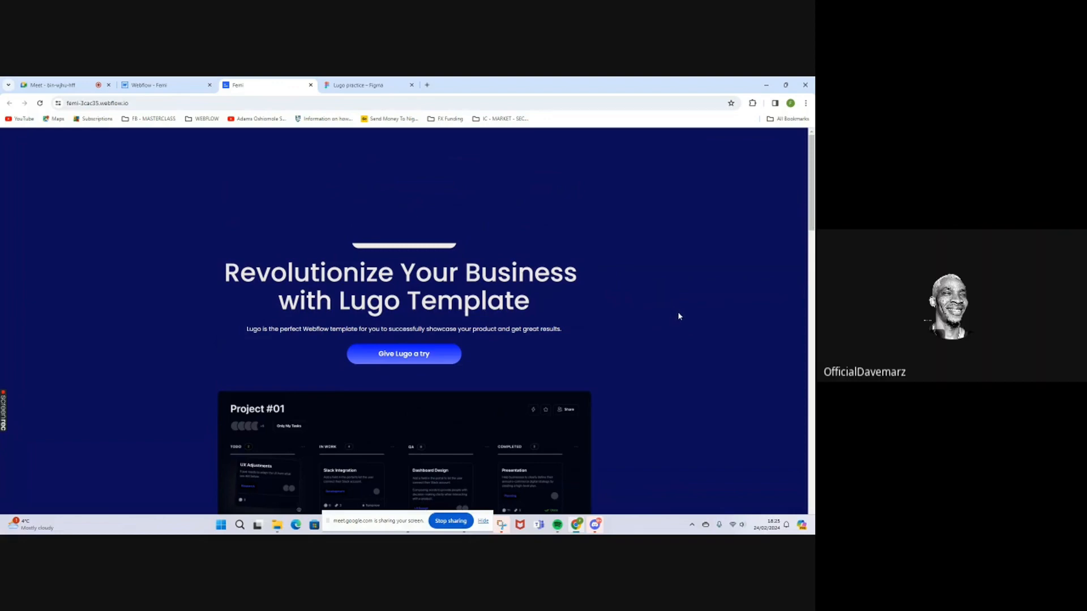
Examine the published page's hero section, project board image, company logos strip and the start of the Features section.
scroll(680, 316, down, 1)
scroll(684, 311, down, 1)
scroll(688, 308, down, 1)
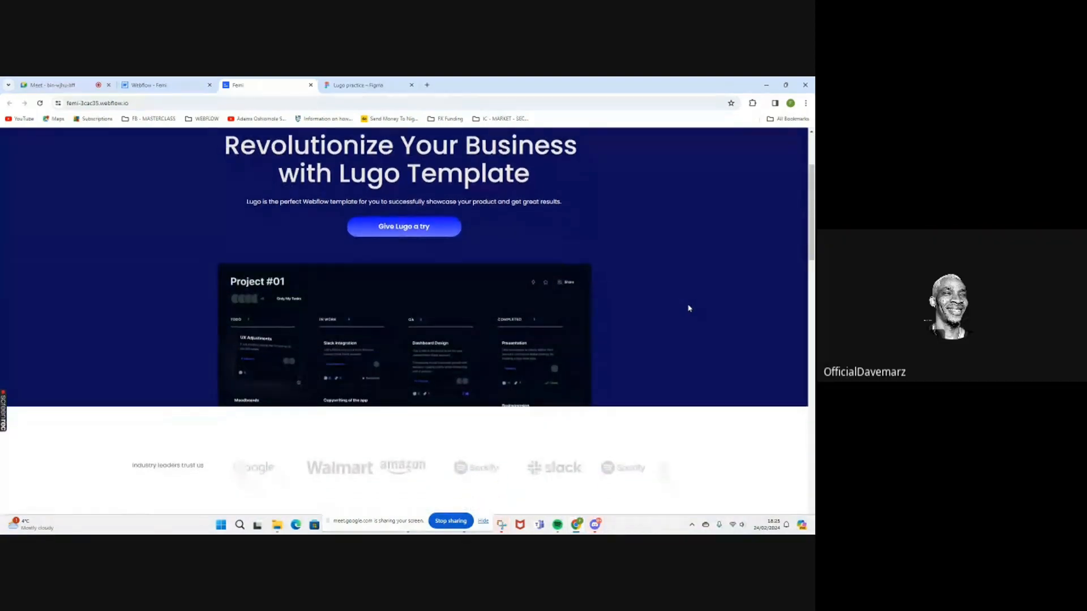
scroll(692, 305, down, 1)
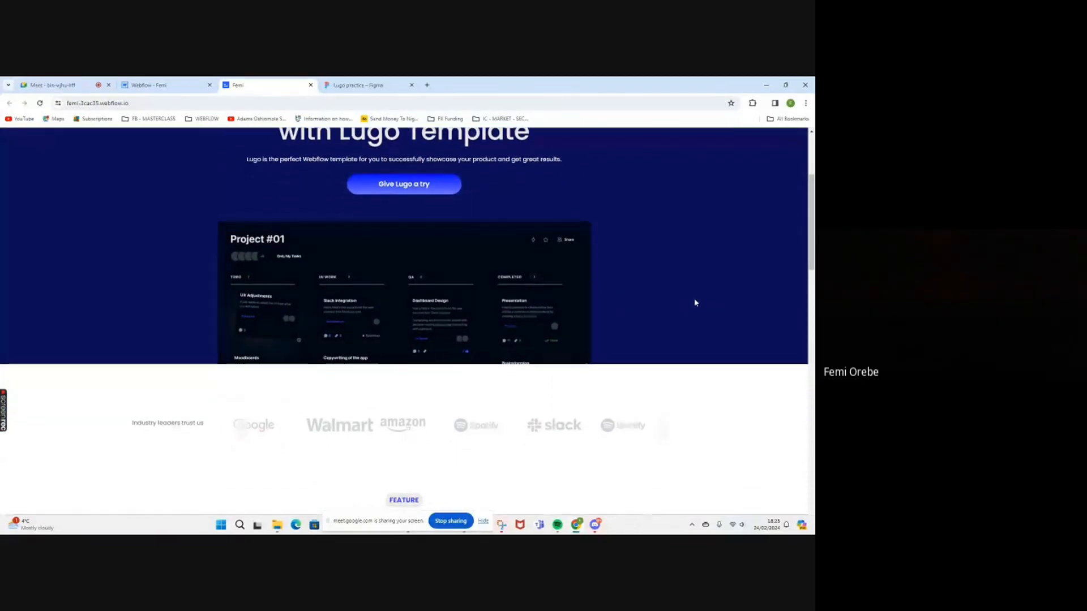
scroll(694, 304, down, 1)
scroll(695, 303, down, 1)
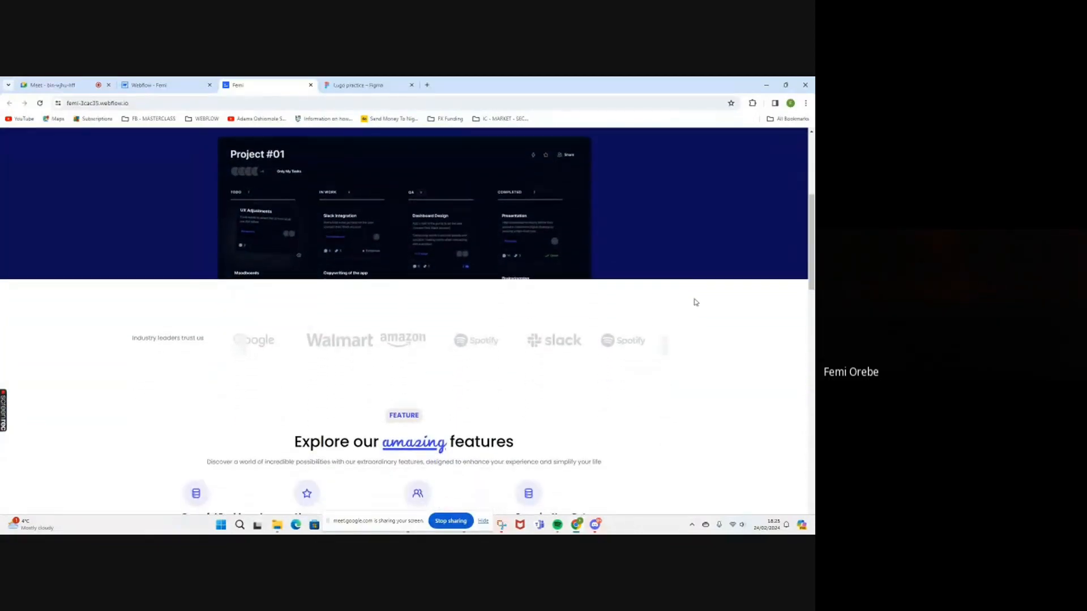
scroll(696, 303, down, 1)
scroll(694, 304, down, 1)
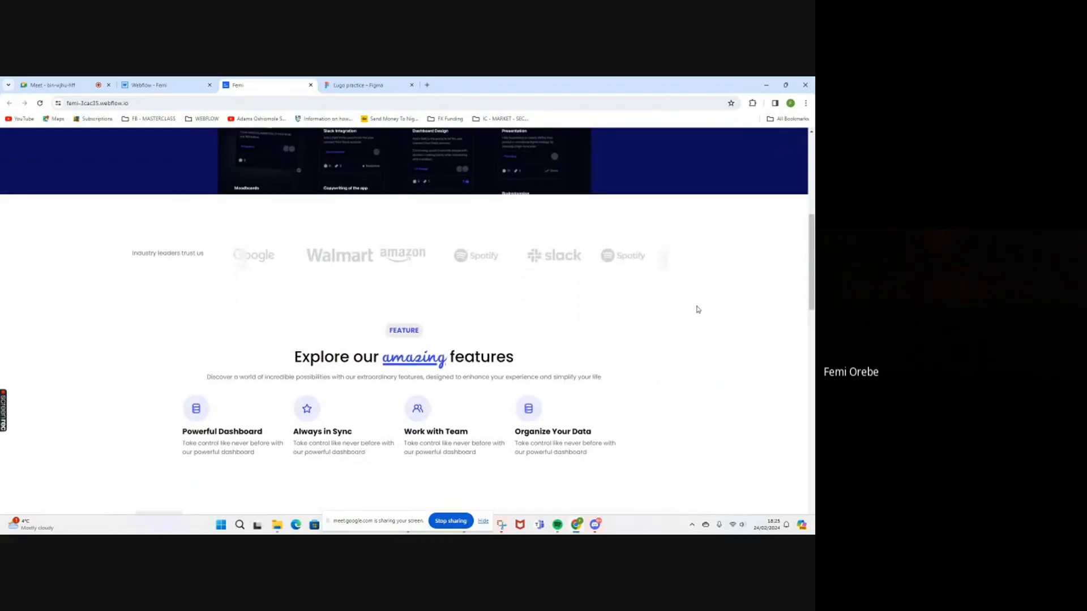
Review the Features, Latest Tech and Team Work sections of the published page, checking their layout and card strips.
scroll(700, 306, down, 1)
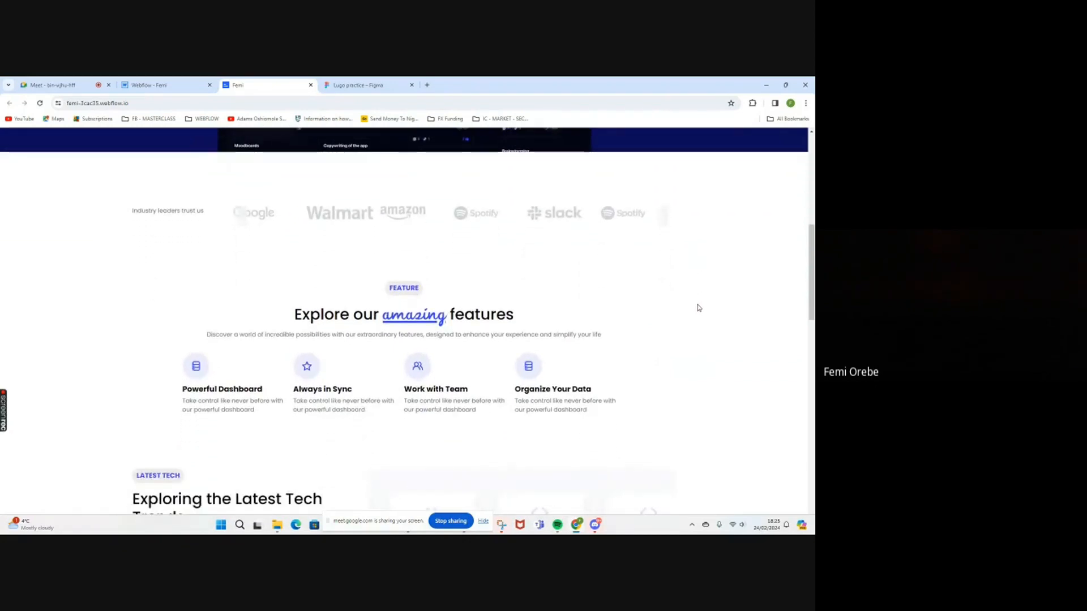
scroll(699, 307, down, 1)
scroll(699, 307, down, 3)
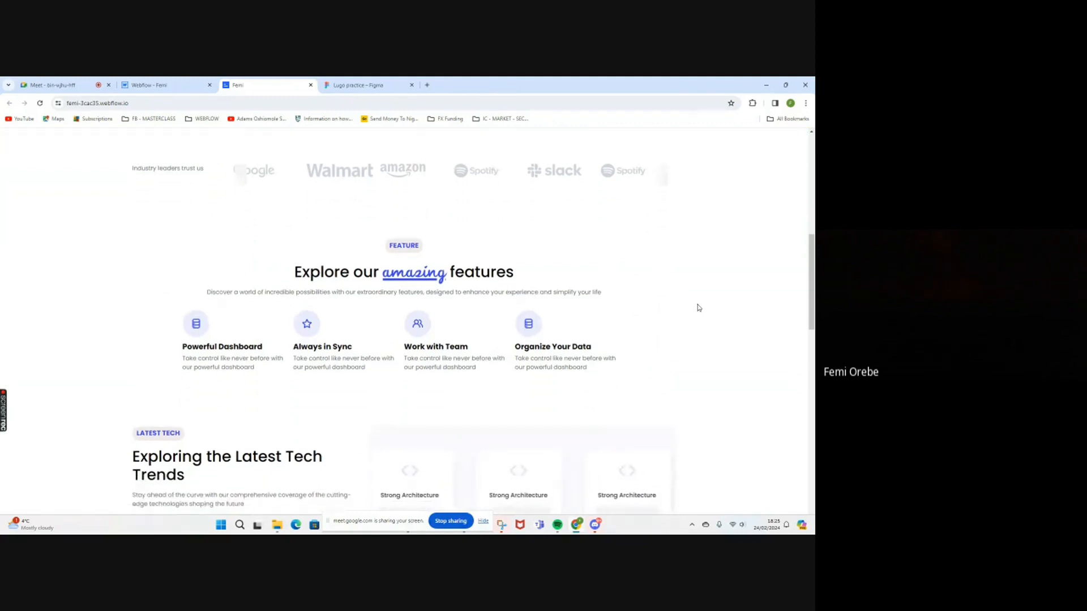
scroll(702, 308, down, 3)
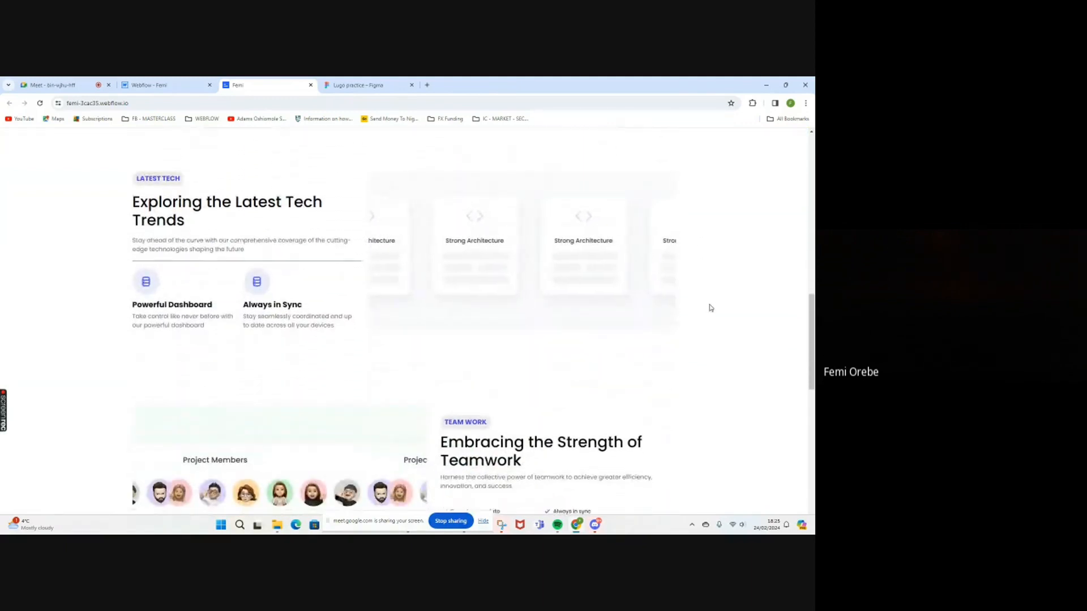
scroll(708, 307, down, 1)
scroll(718, 308, down, 1)
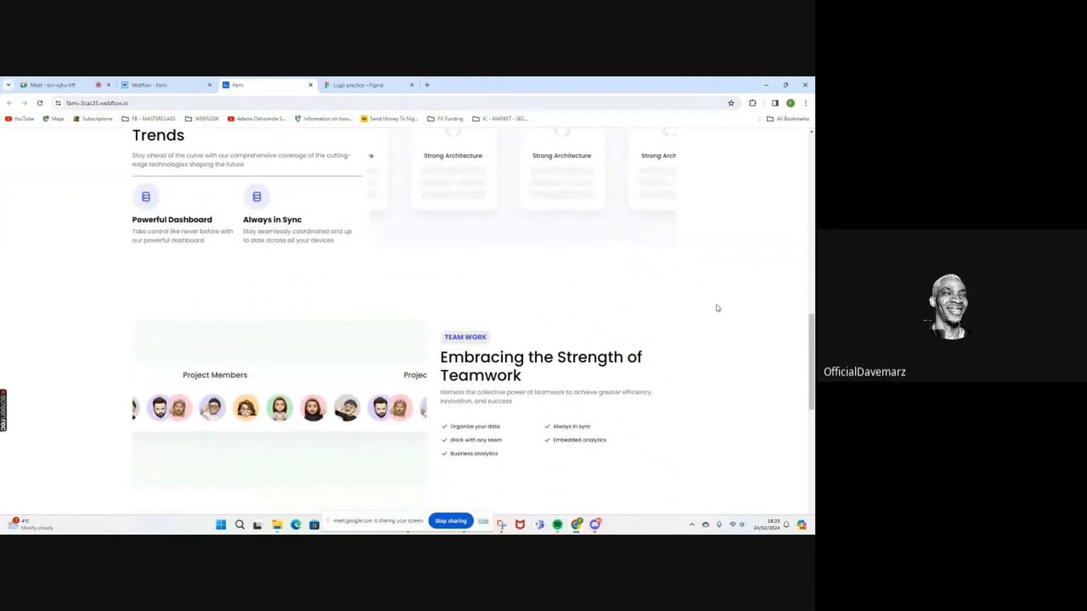
scroll(717, 308, down, 2)
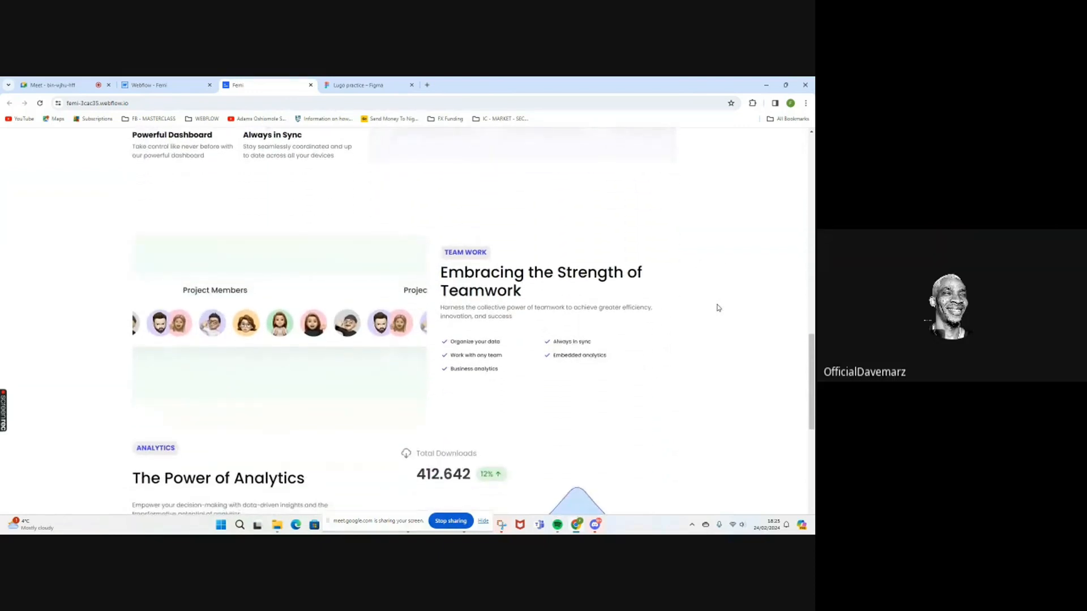
scroll(717, 308, down, 1)
scroll(717, 308, down, 1)
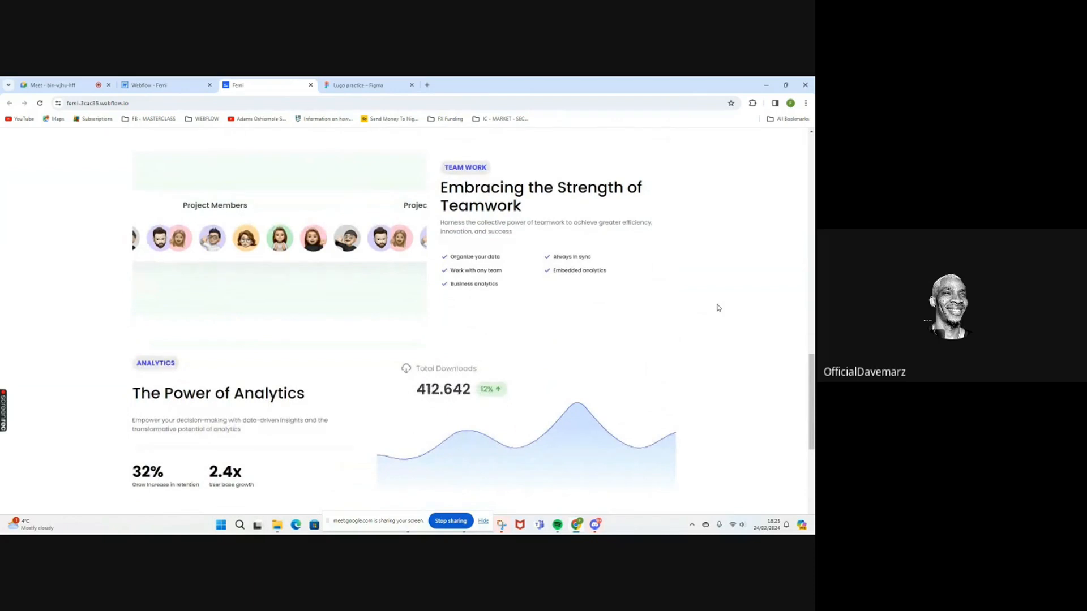
Review the Analytics, Integrations and Connecting with Quality sections of the published page and stop sharing the screen.
scroll(717, 308, down, 1)
scroll(717, 308, down, 3)
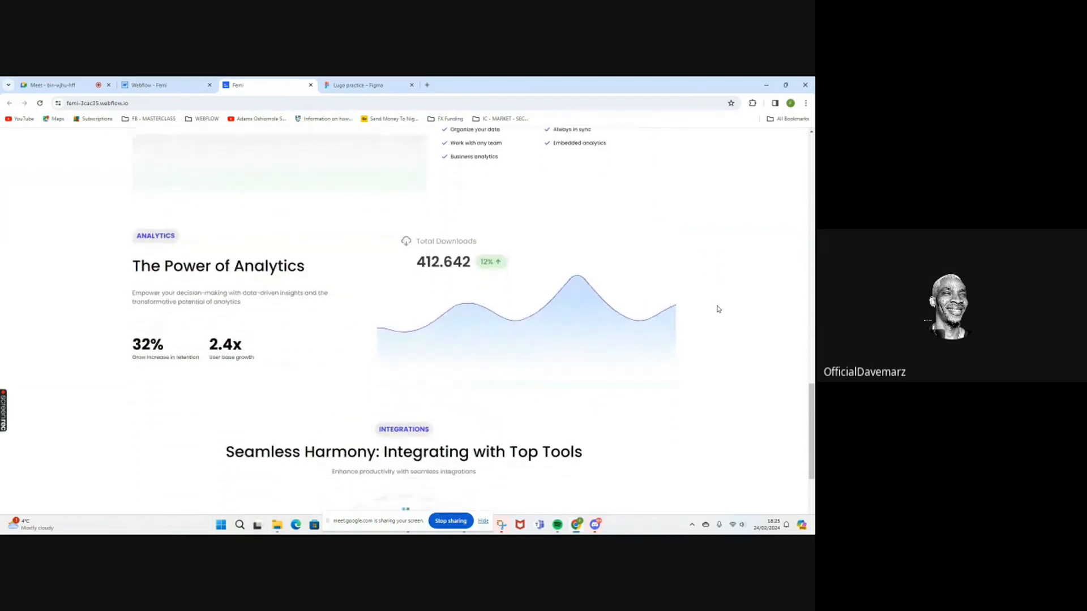
scroll(718, 308, down, 1)
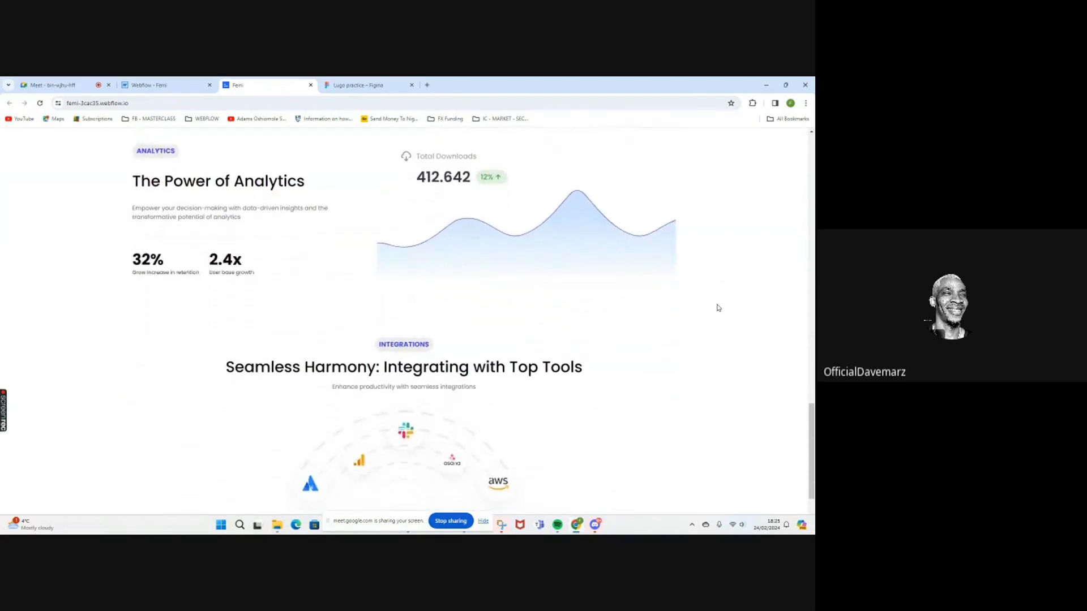
scroll(717, 308, down, 1)
scroll(718, 308, down, 1)
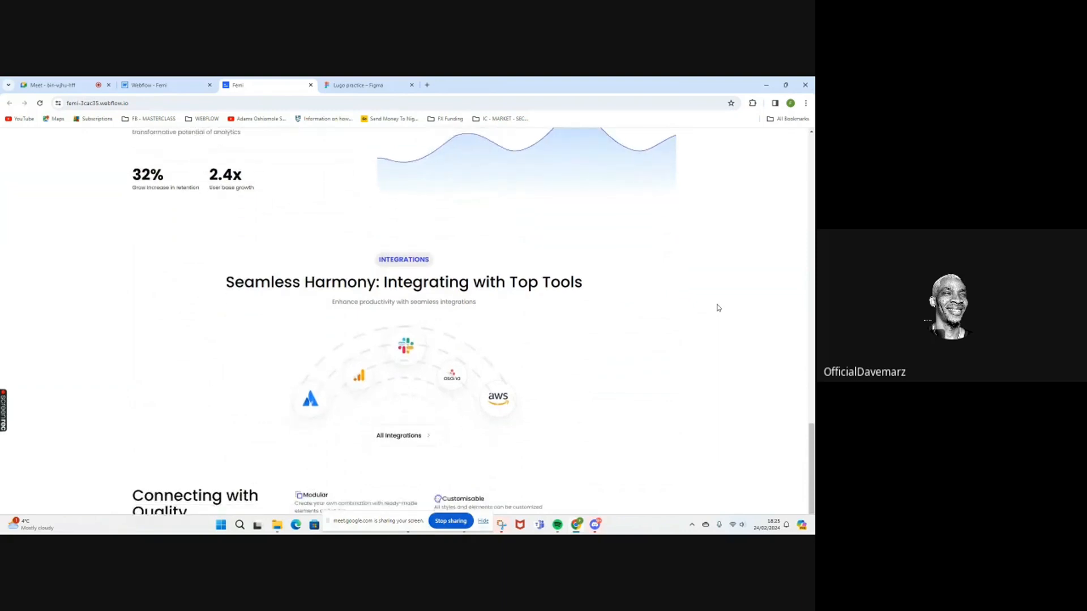
scroll(717, 308, down, 1)
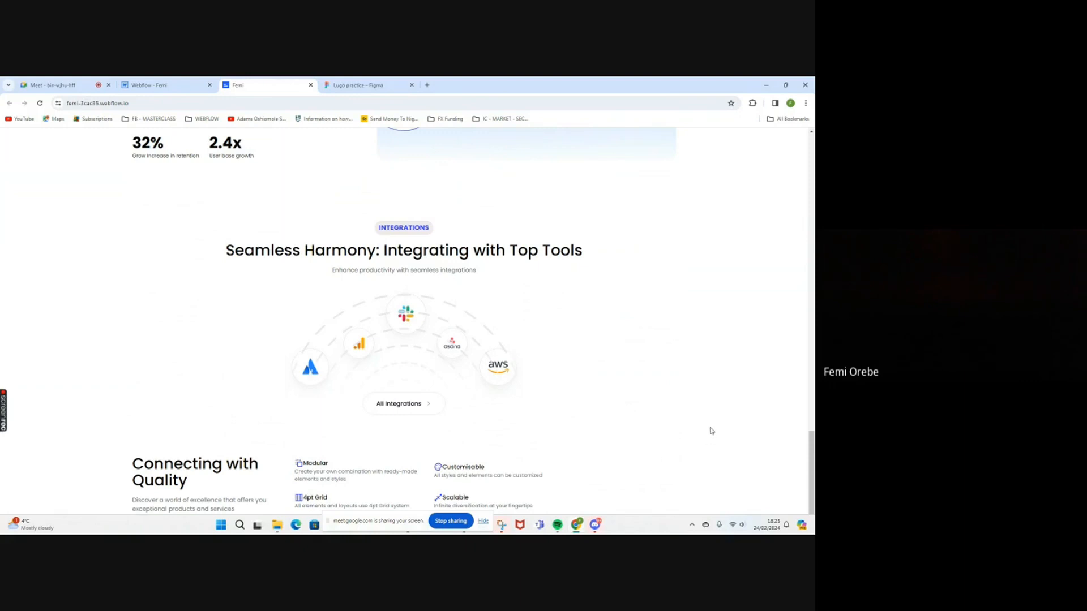
scroll(725, 417, up, 1)
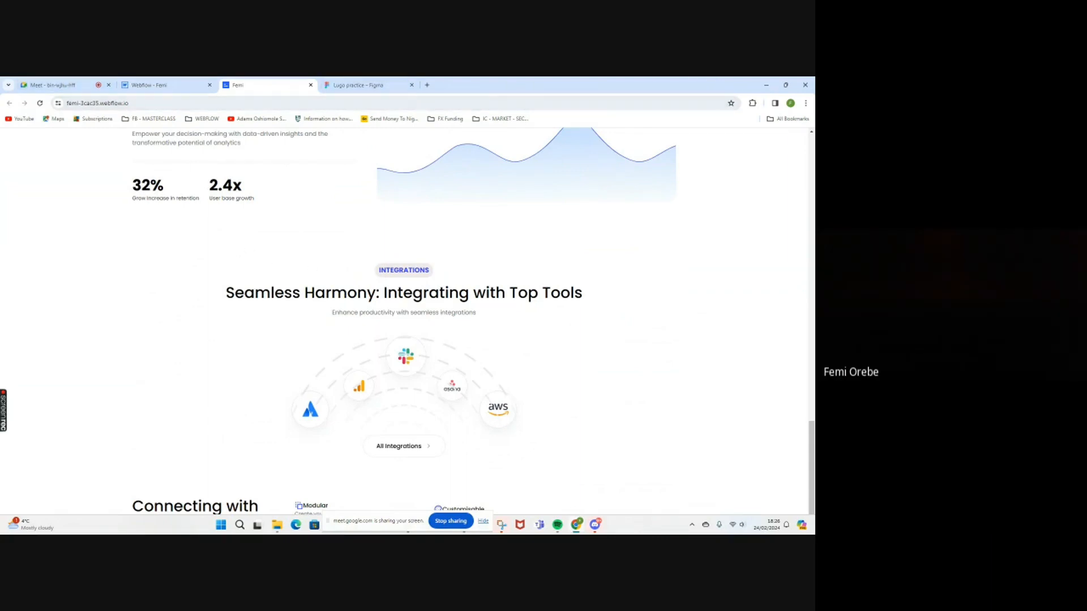
click(453, 523)
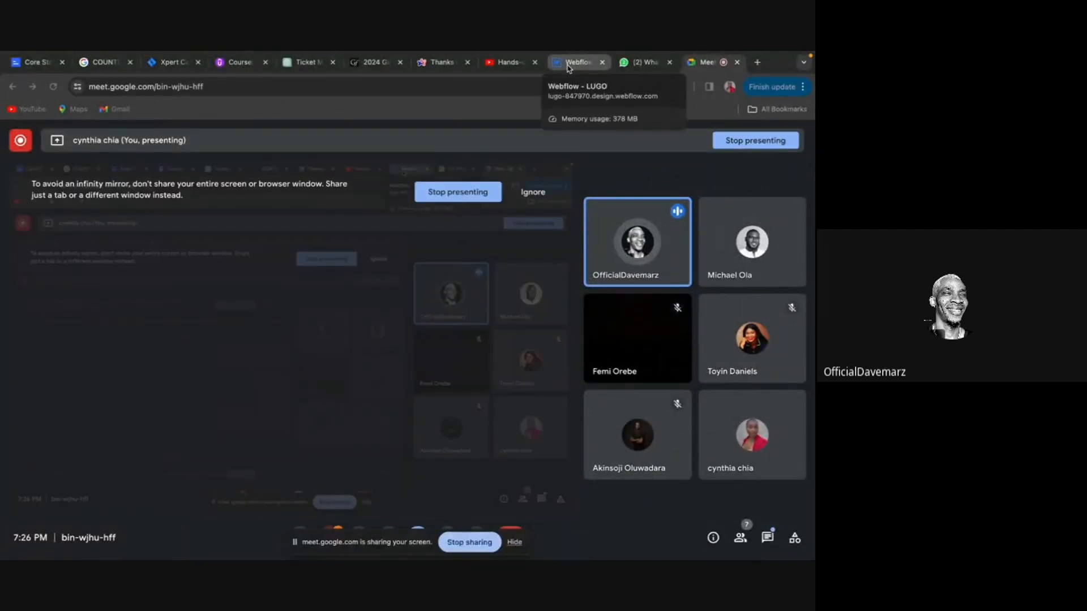
Switch from the Google Meet call to the LUGO project in the Webflow Designer and look over its hero and client logos sections.
click(569, 65)
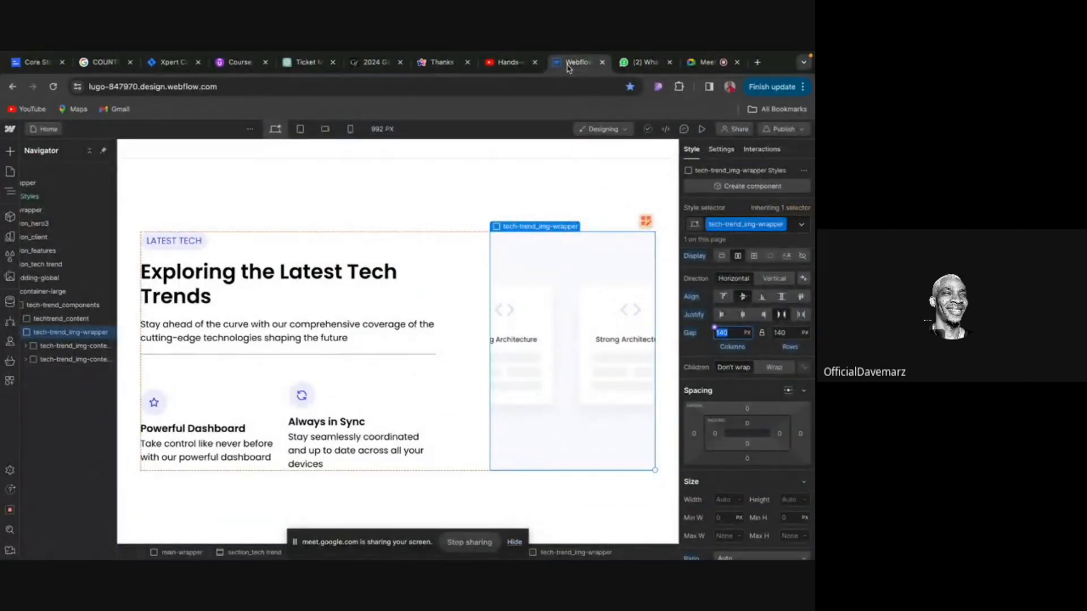
click(702, 64)
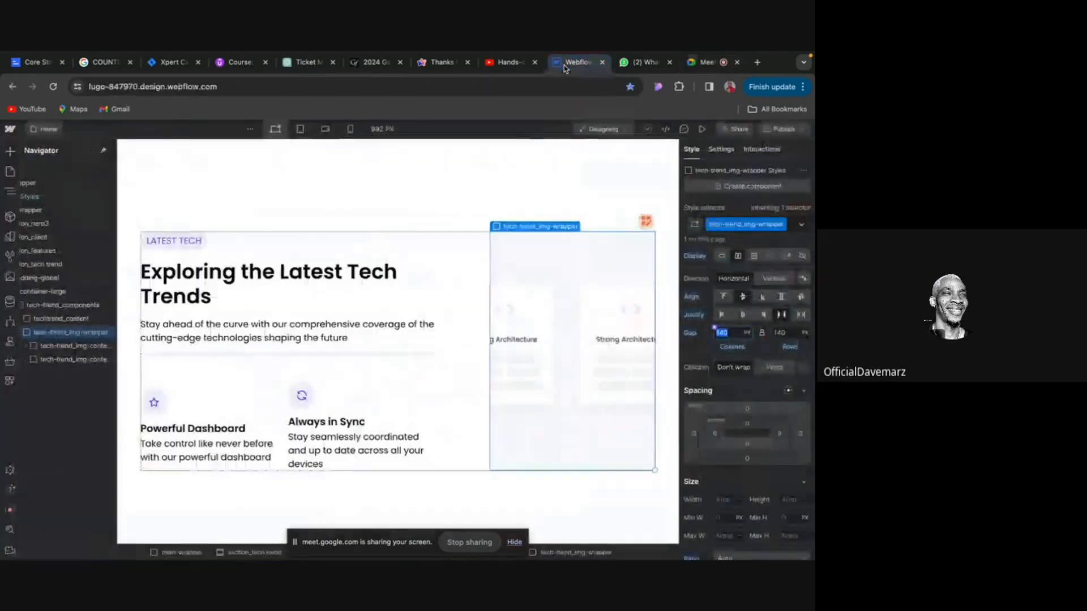
click(564, 65)
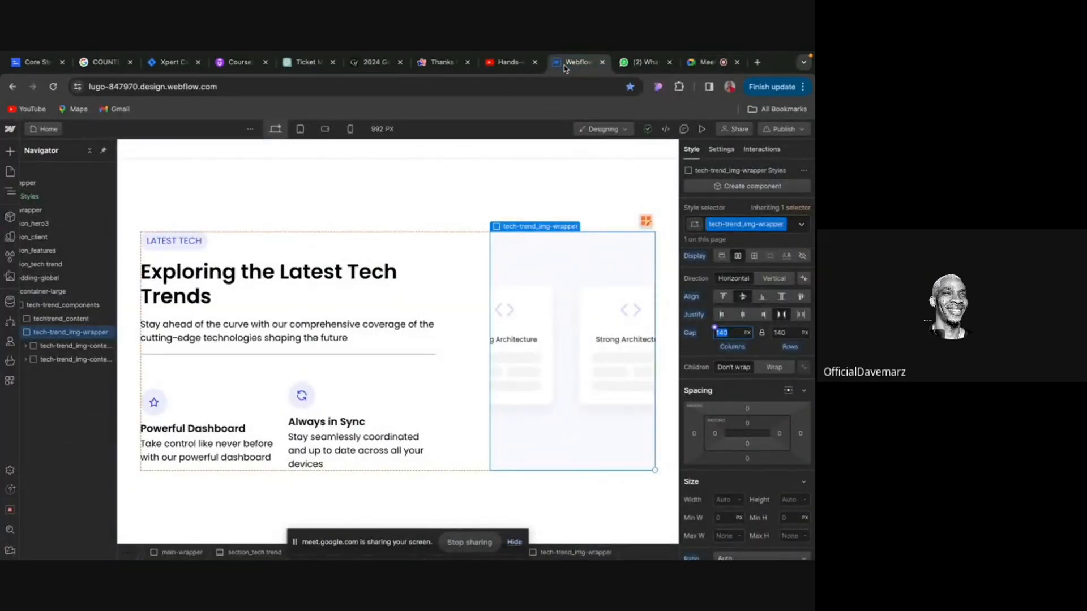
scroll(417, 223, up, 10)
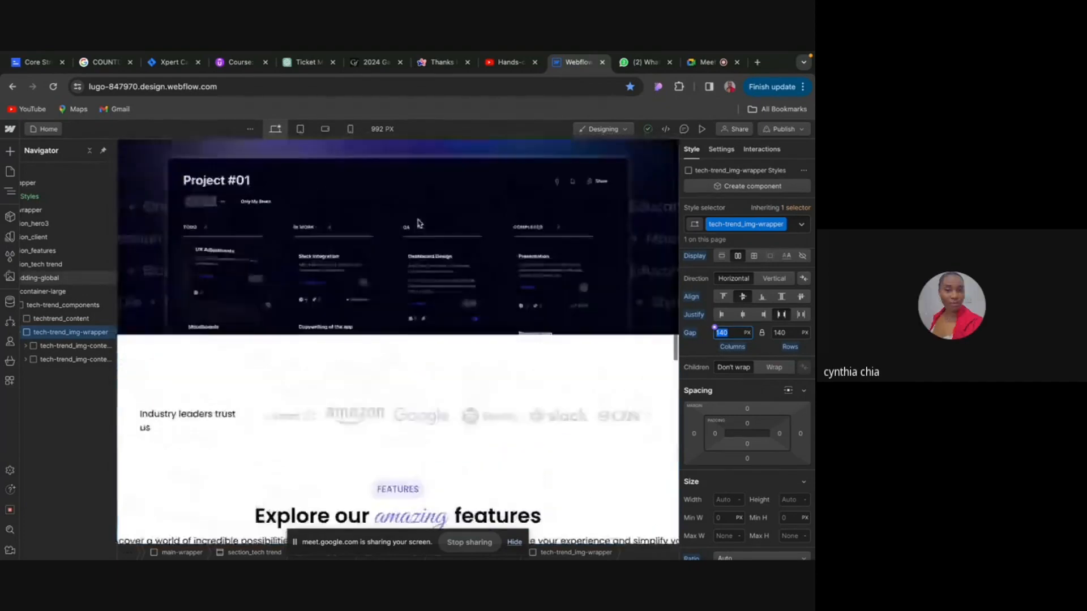
scroll(418, 223, up, 5)
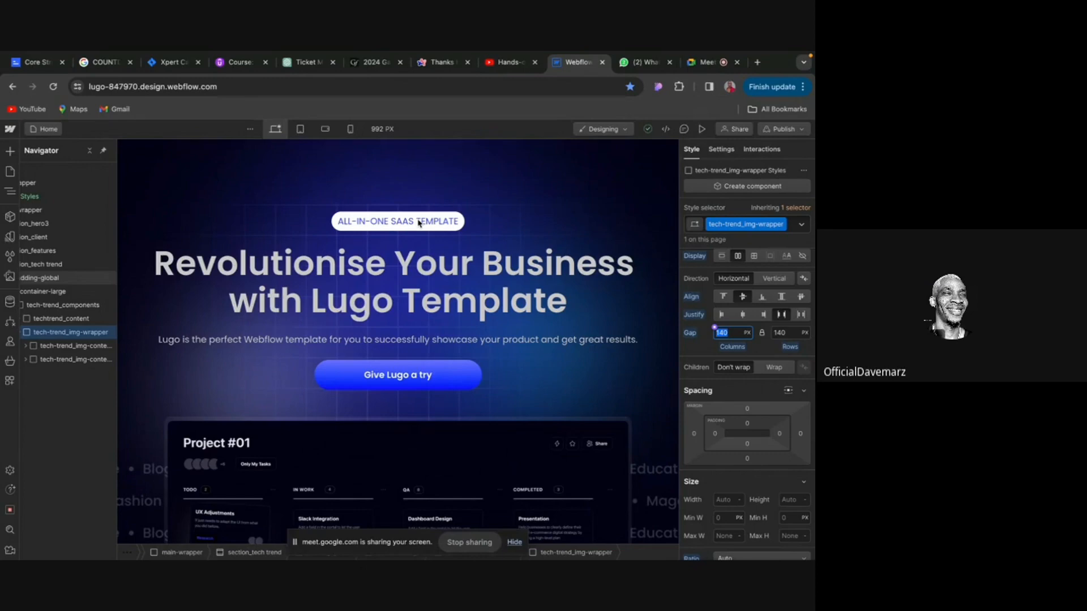
scroll(417, 222, down, 5)
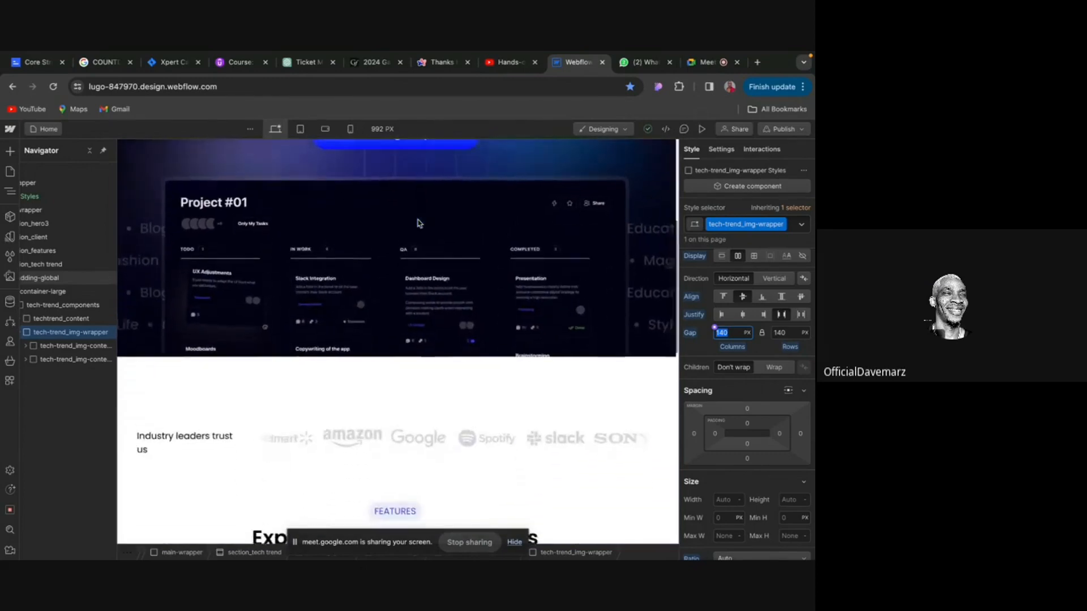
scroll(417, 223, up, 5)
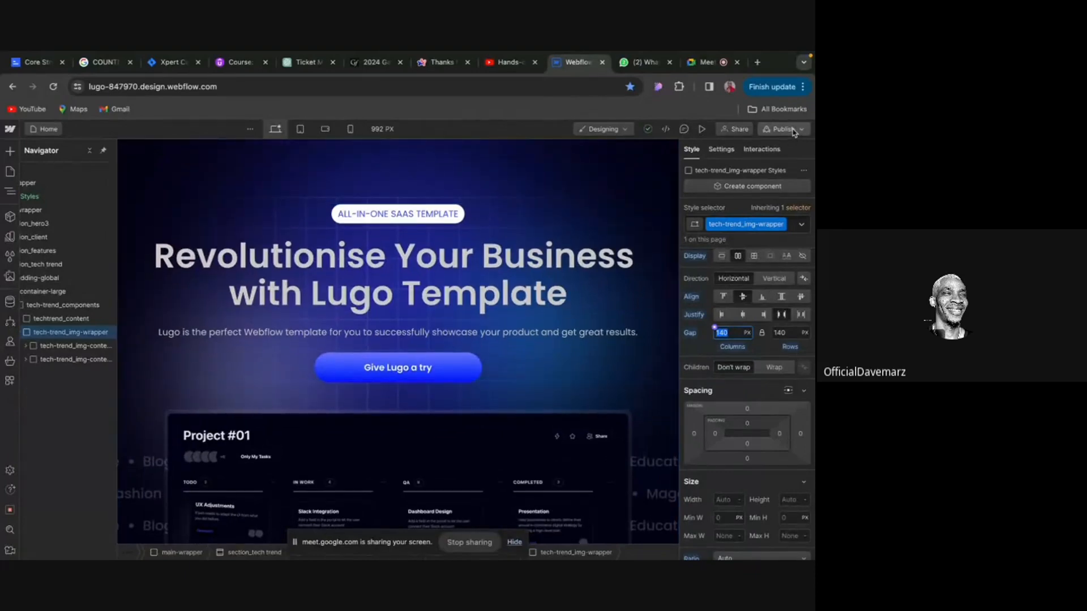
Publish the LUGO site to the staging domain lugo-847970.webflow.io and open the live page.
click(787, 129)
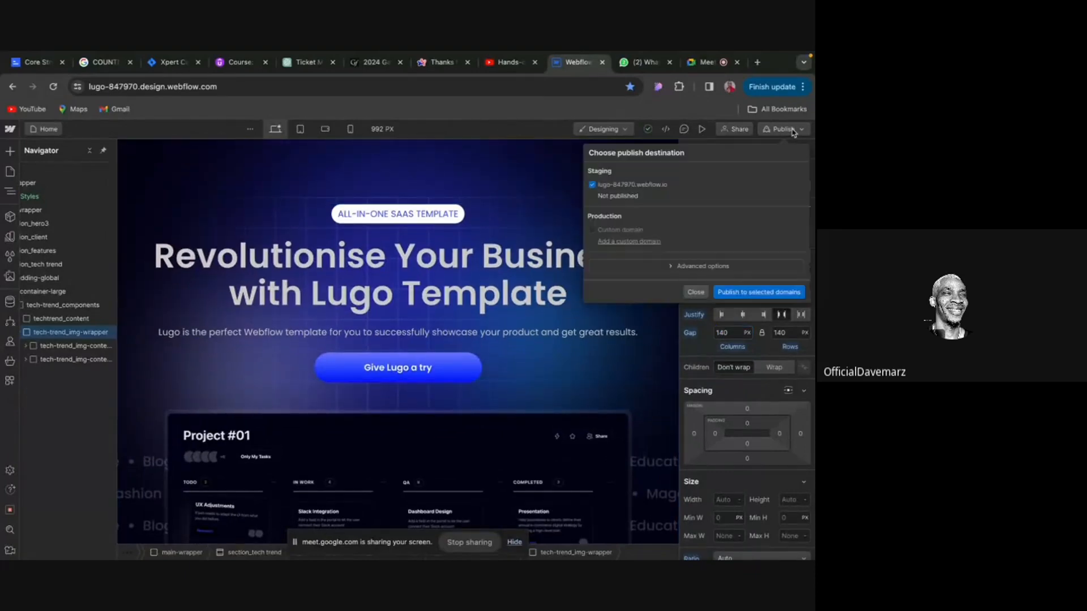
click(740, 293)
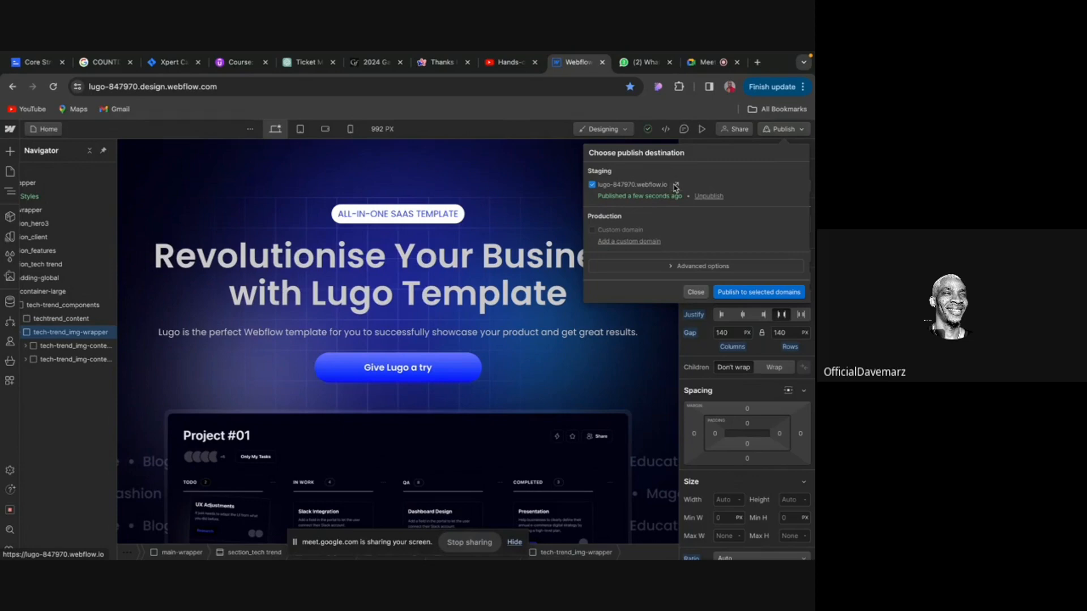
click(675, 186)
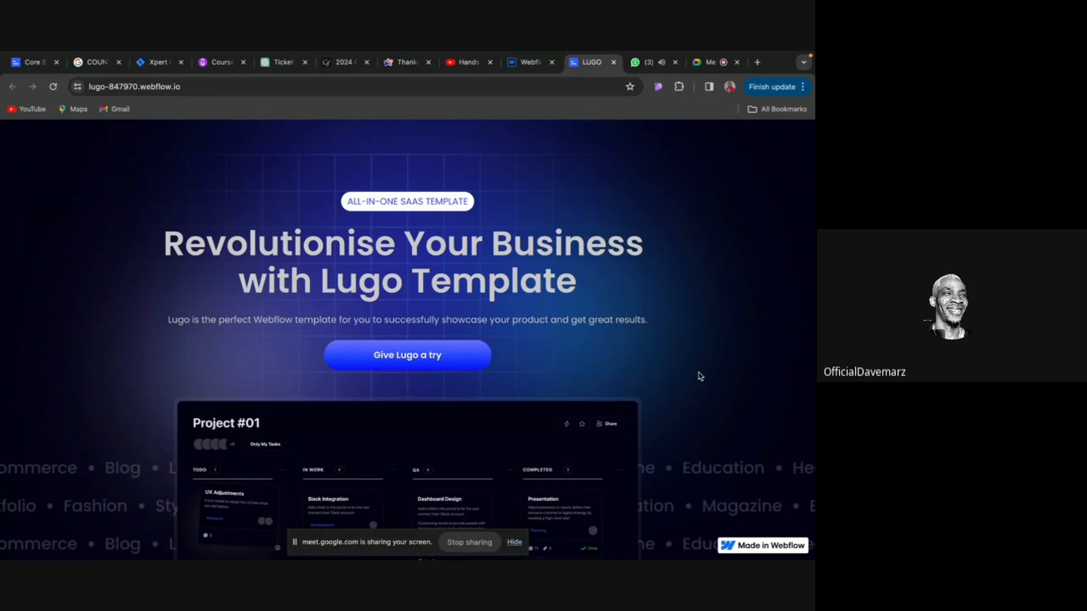
Examine the live LUGO page's hero section, its background text around the project board image and the company logos beneath.
scroll(700, 376, down, 1)
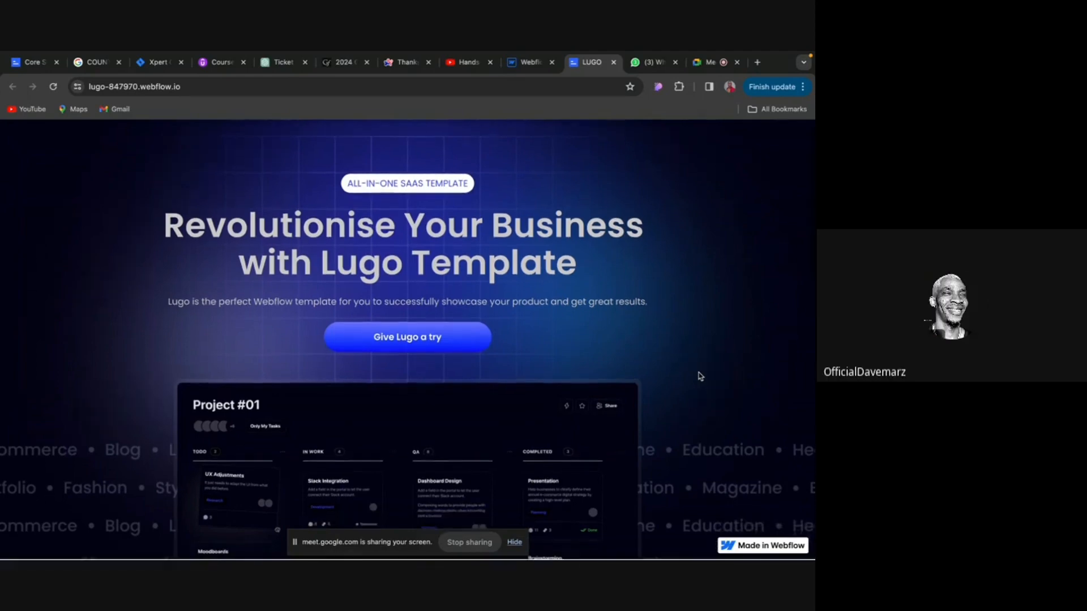
scroll(700, 376, up, 1)
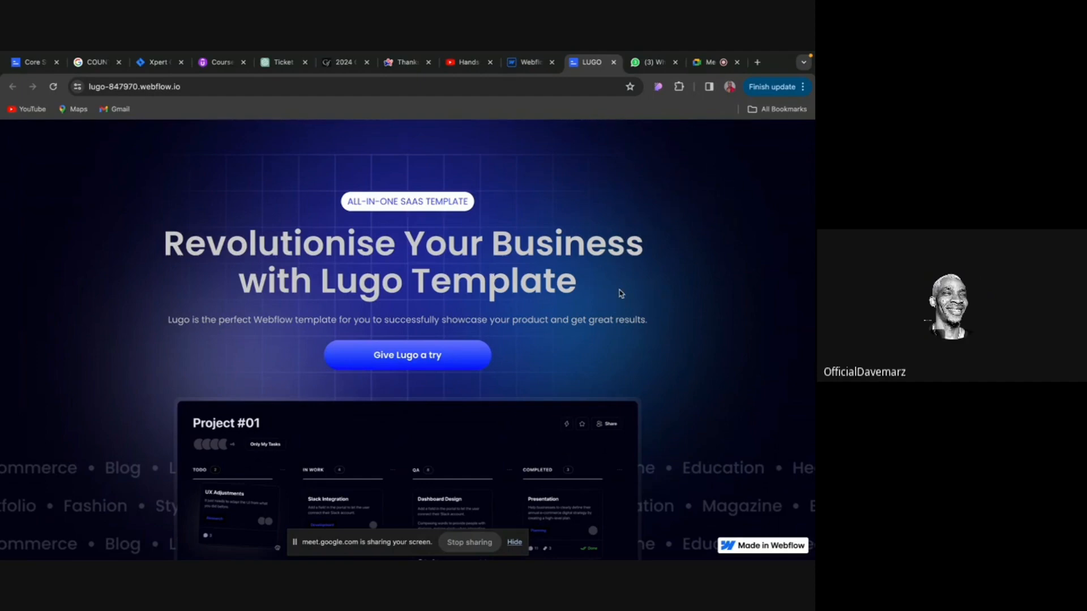
scroll(620, 293, down, 1)
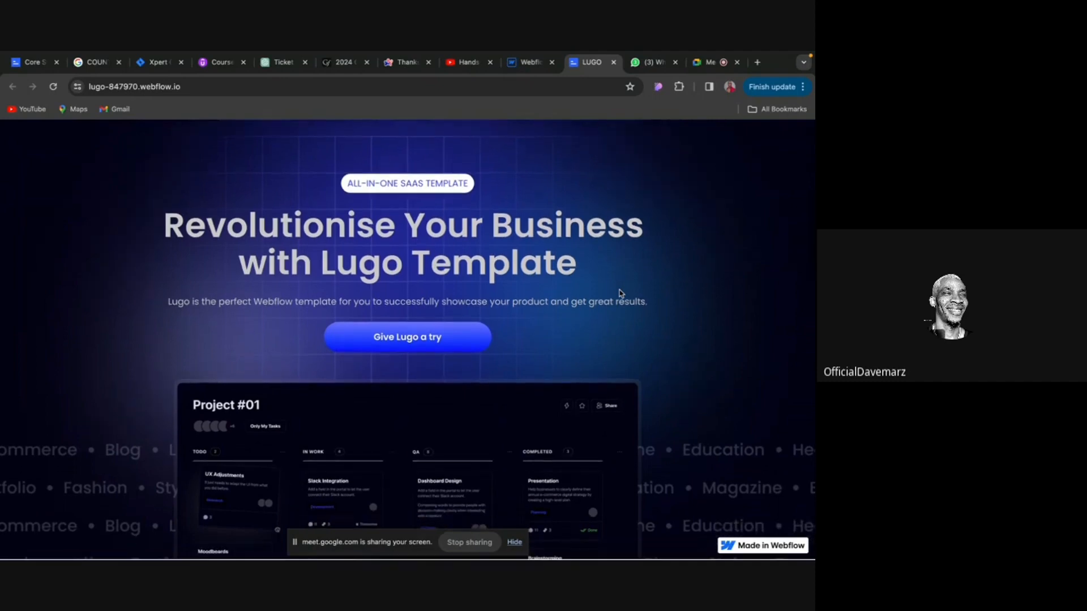
scroll(620, 293, down, 5)
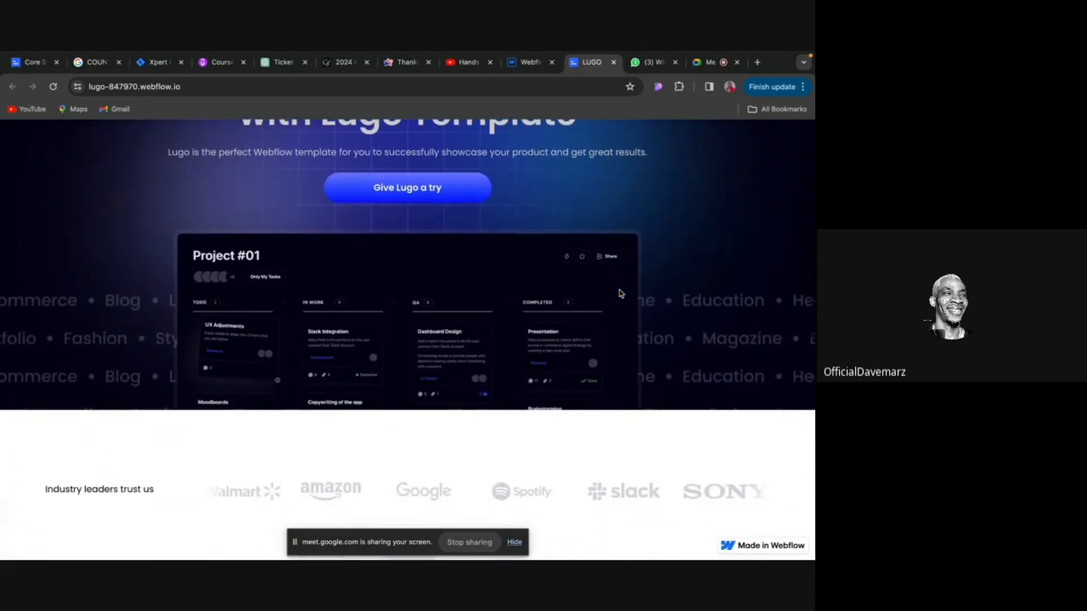
scroll(621, 293, down, 5)
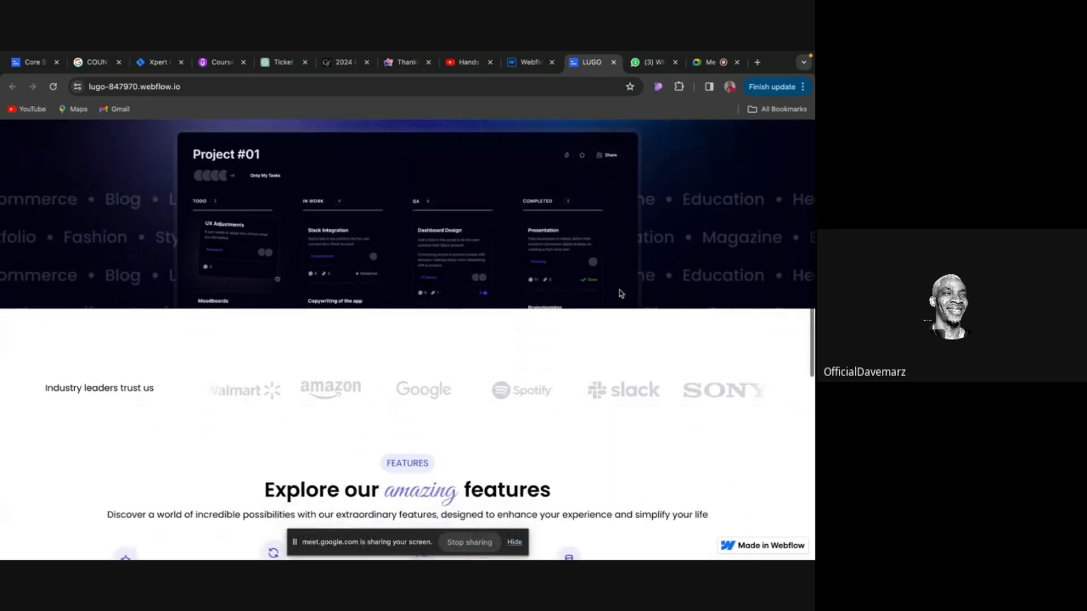
Review the live page's Features and Latest Tech sections, moving the Strong Architecture card strip sideways to check its horizontal scrolling.
scroll(619, 294, down, 5)
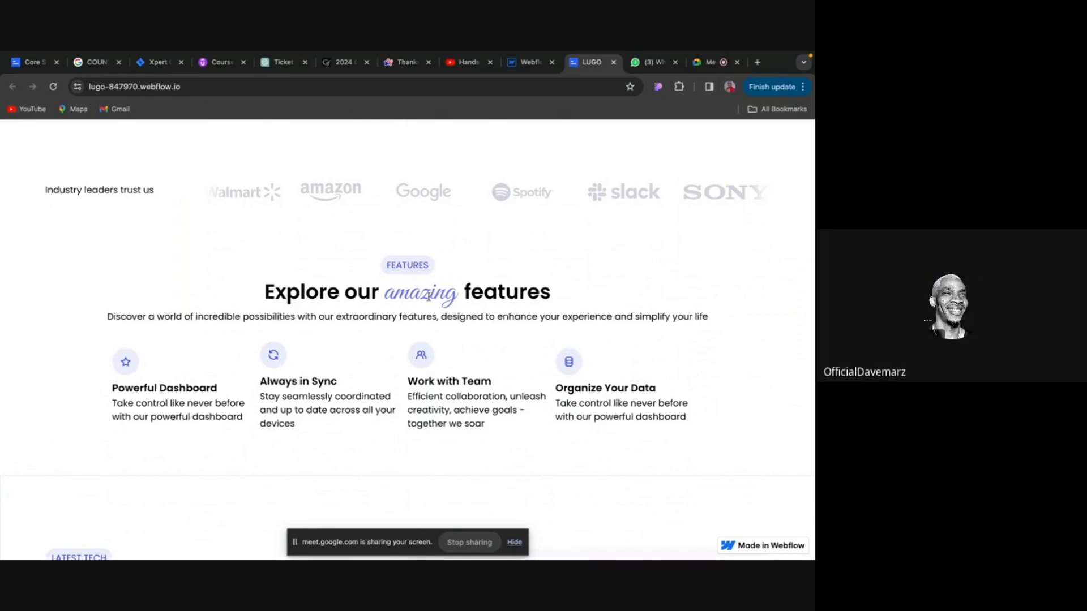
scroll(429, 297, down, 4)
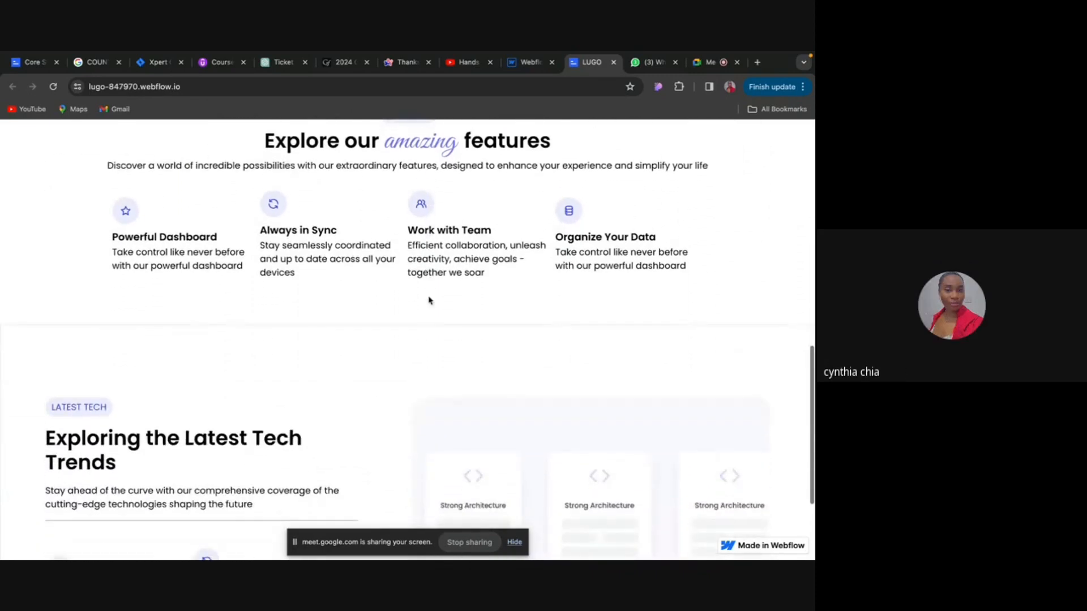
scroll(429, 301, down, 2)
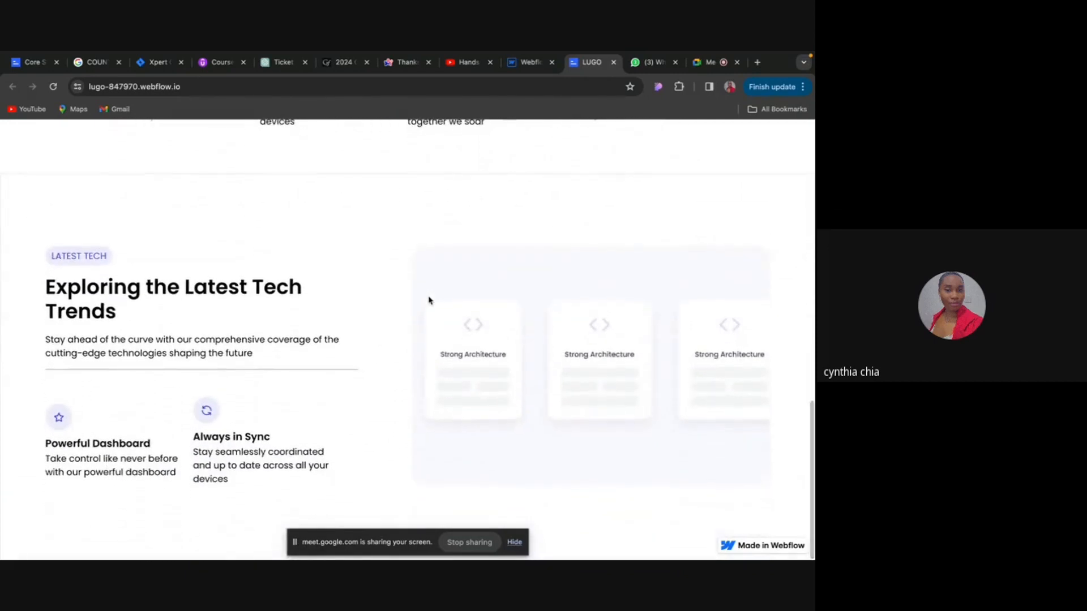
scroll(428, 301, up, 1)
scroll(502, 344, right, 6)
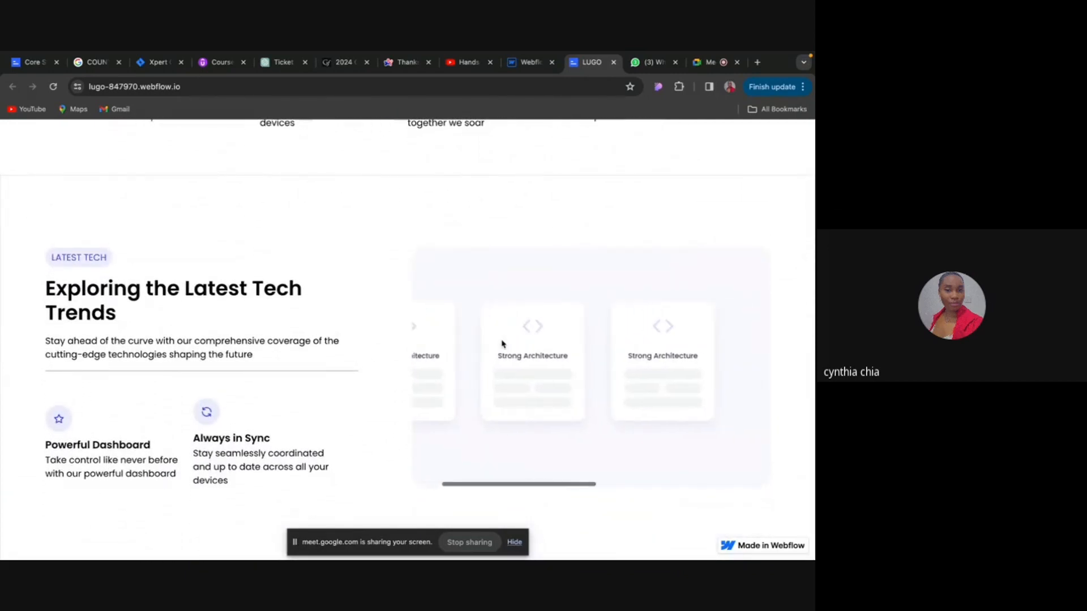
Examine the spacing between the Strong Architecture cards along the whole horizontal strip in the Latest Tech section.
scroll(502, 344, right, 1)
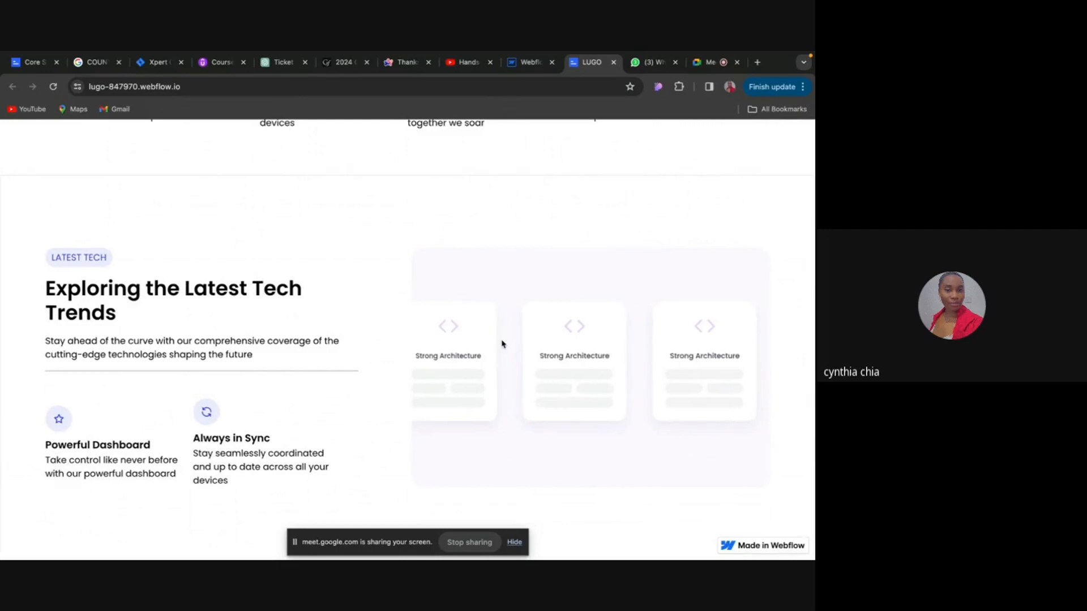
scroll(502, 344, left, 3)
scroll(502, 345, right, 2)
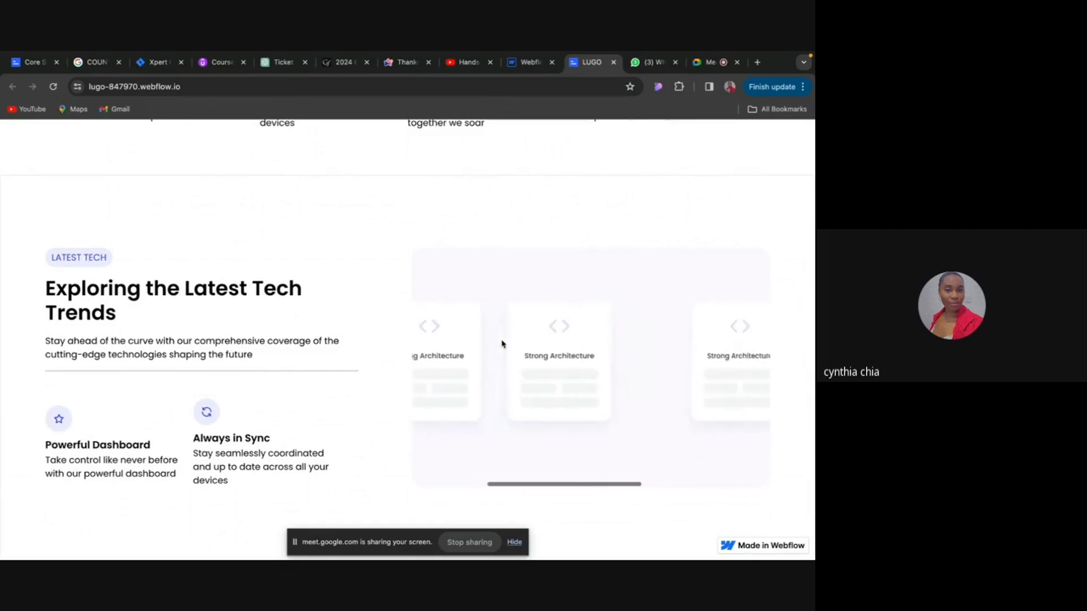
scroll(502, 344, left, 2)
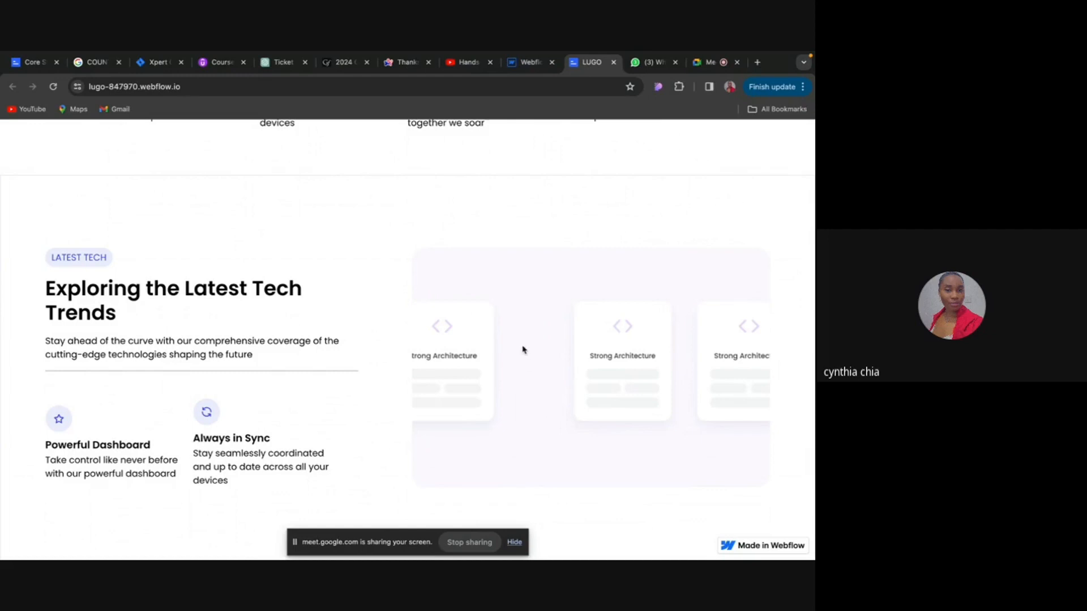
scroll(519, 356, left, 2)
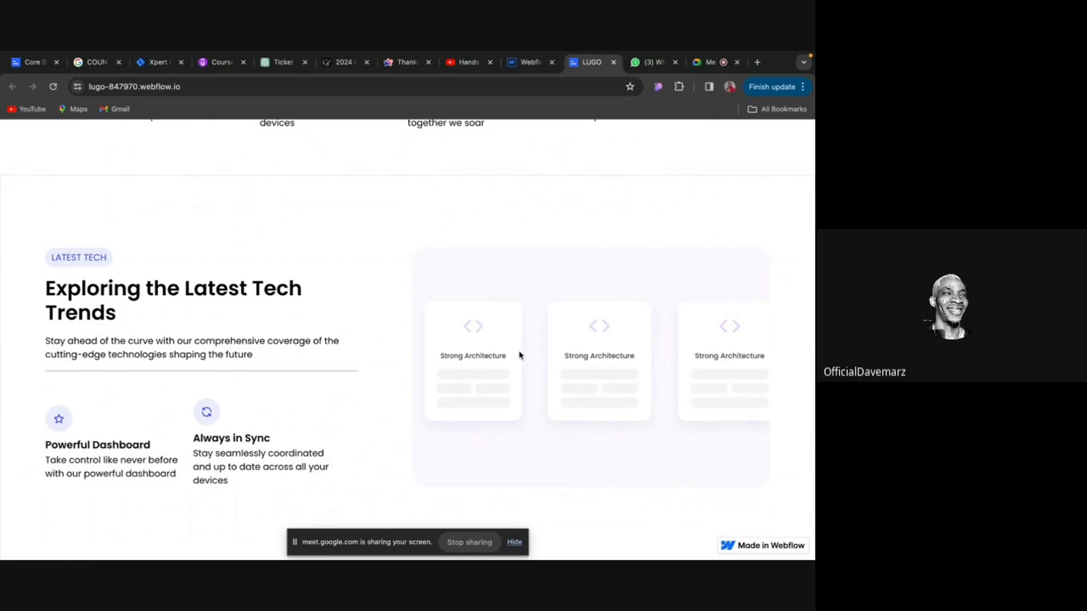
Return to the top of the live page, switch to the Google Meet call and stop presenting the screen.
scroll(520, 356, up, 15)
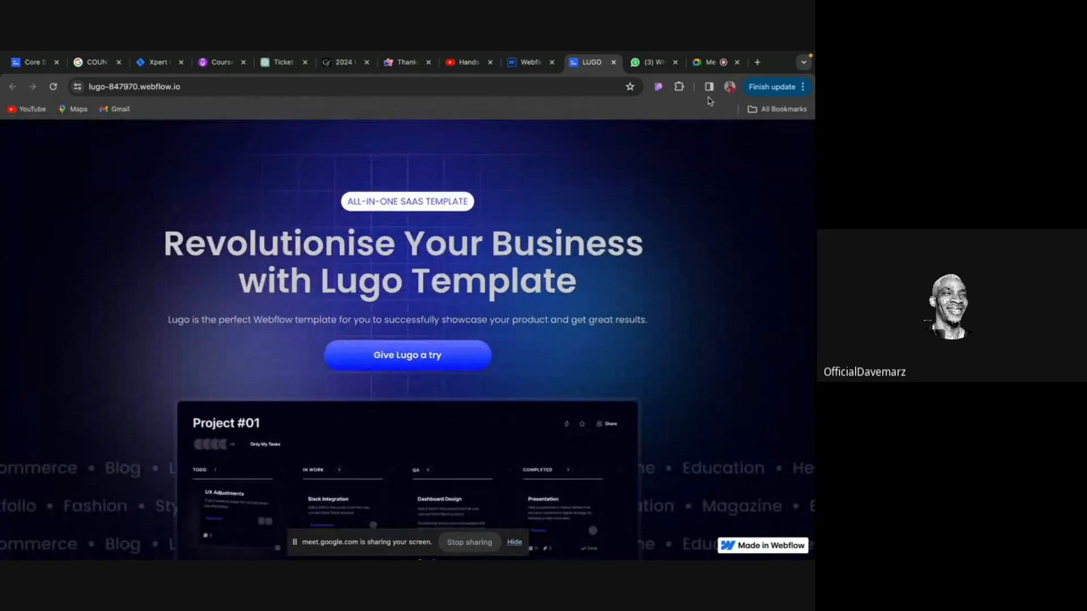
click(721, 64)
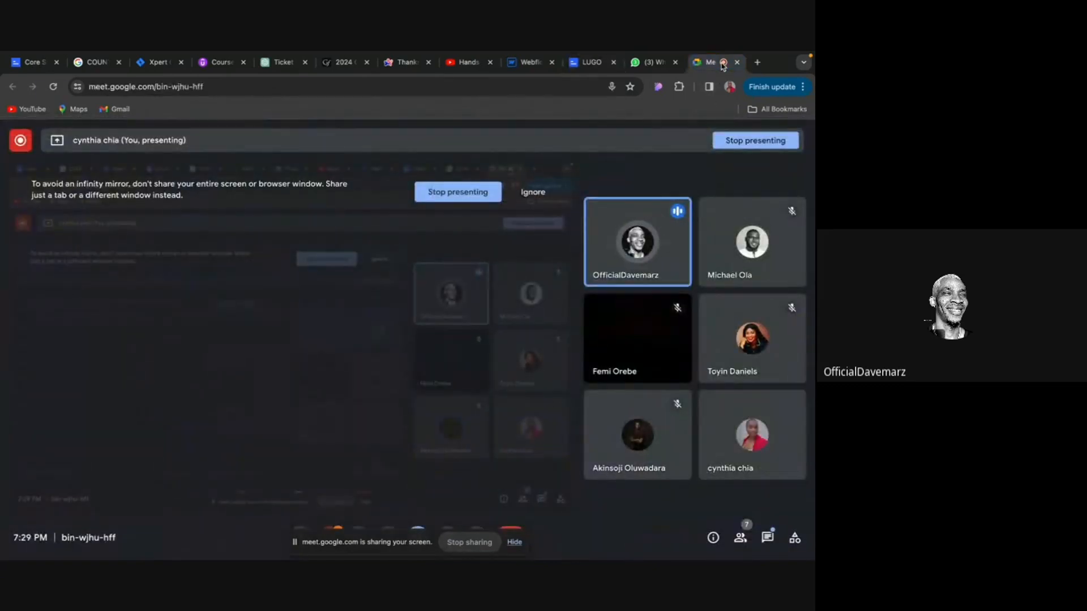
click(455, 193)
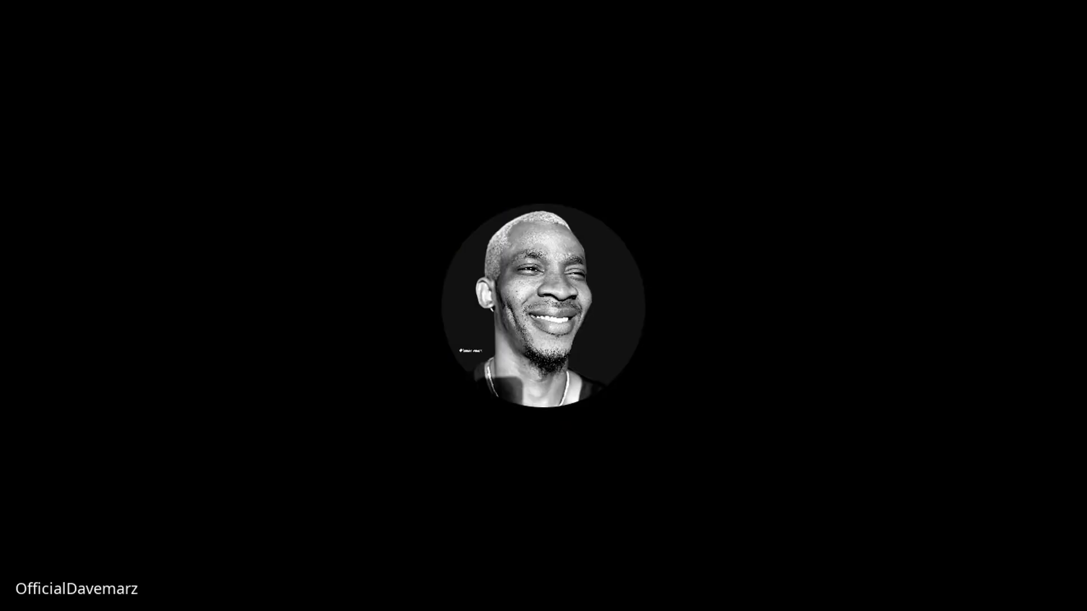
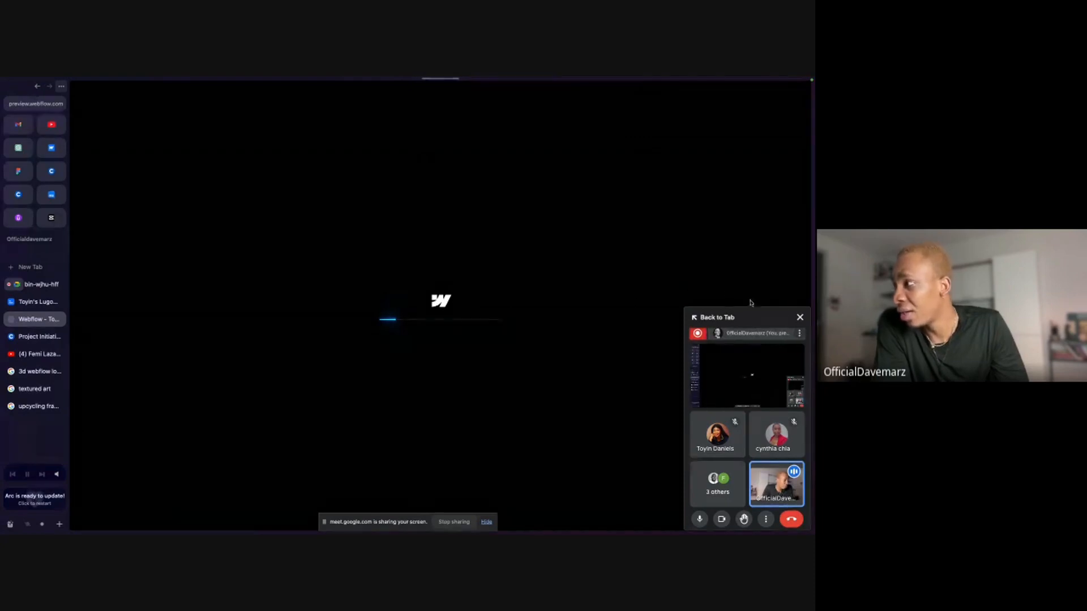
Close the floating call window and leave preview mode so the shared Lugo project shows its Designer structure and styles.
click(799, 318)
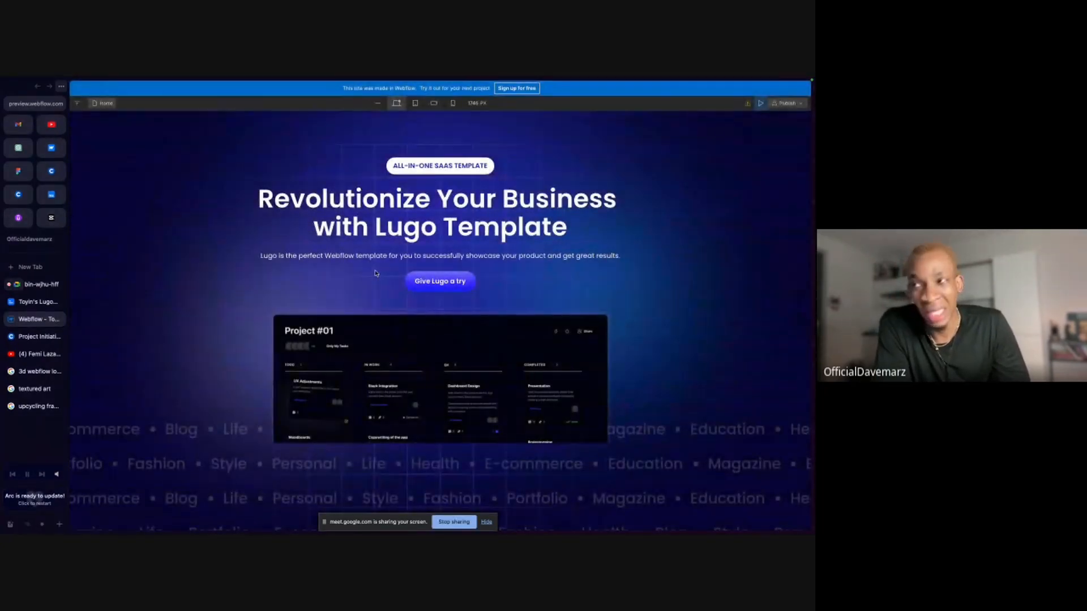
click(763, 107)
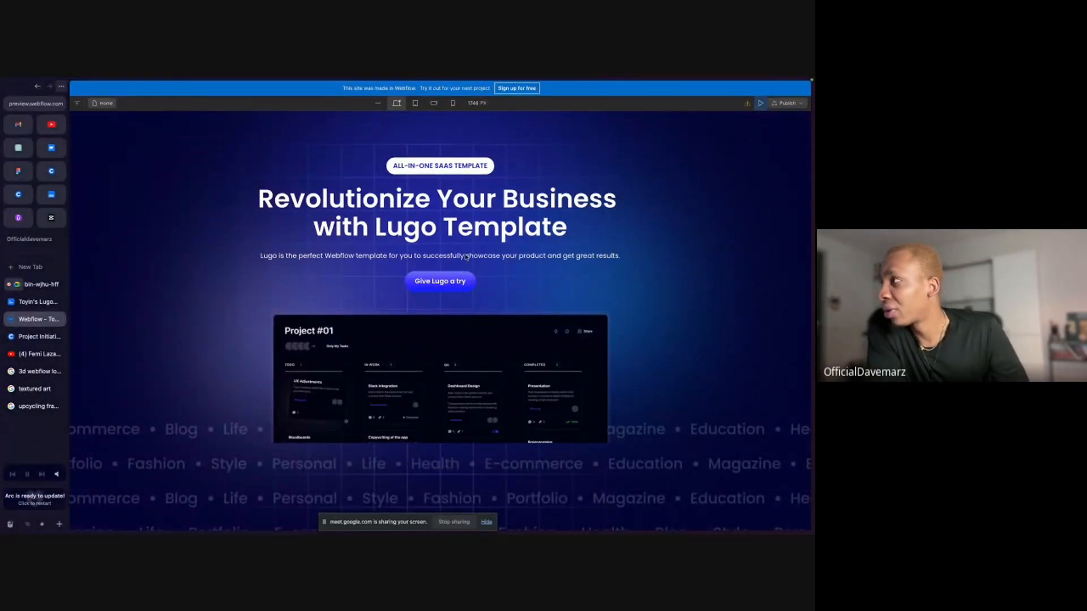
click(761, 104)
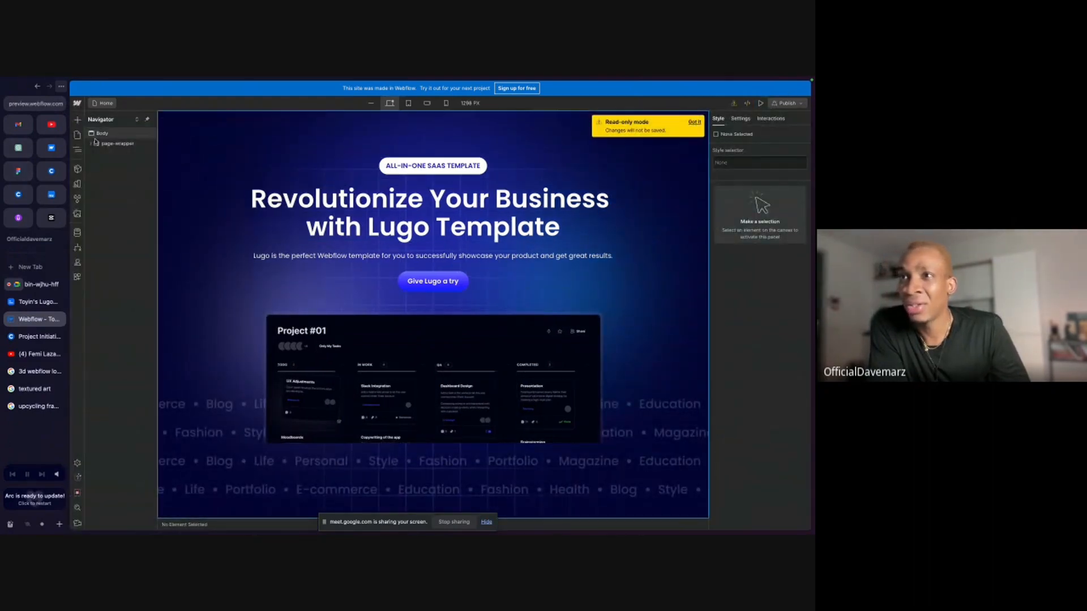
Expand page-wrapper, main-wrapper and section_hero1 in the page structure and examine the padding-global wrapper's styles.
click(94, 145)
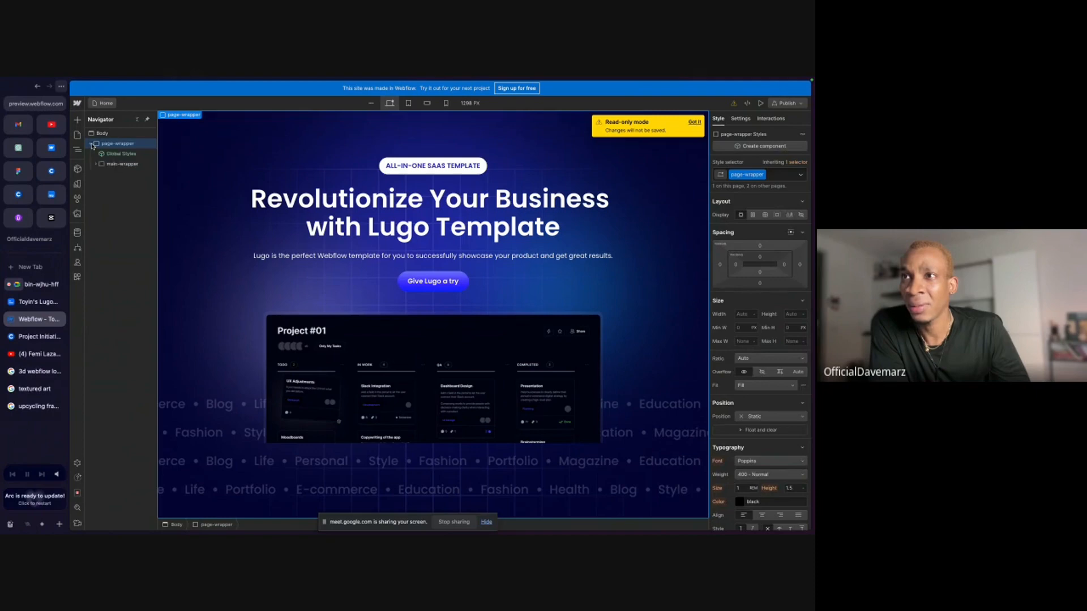
click(95, 164)
click(107, 175)
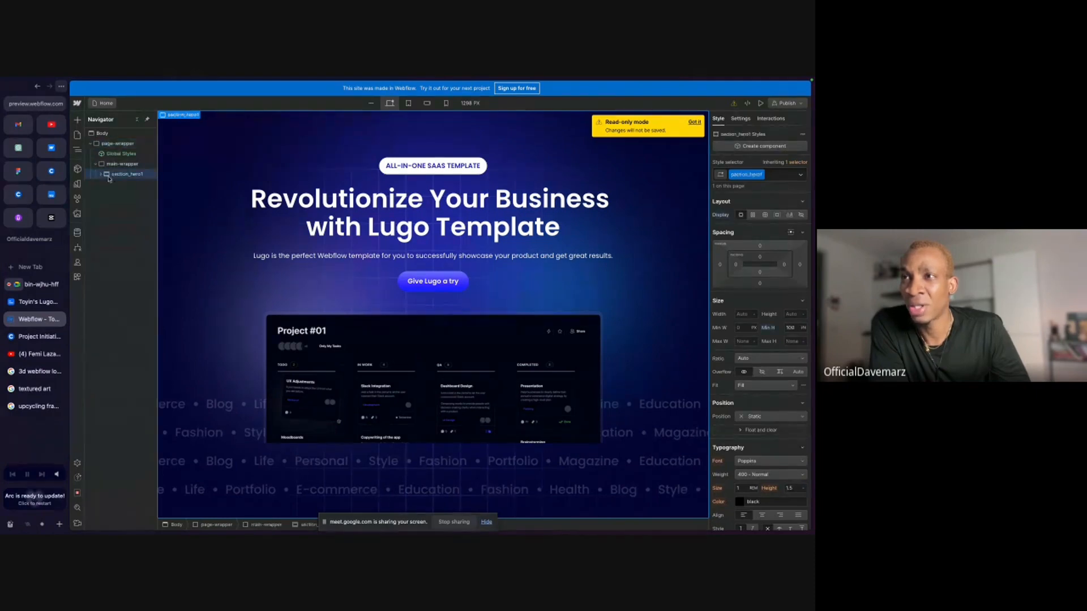
click(100, 175)
click(107, 185)
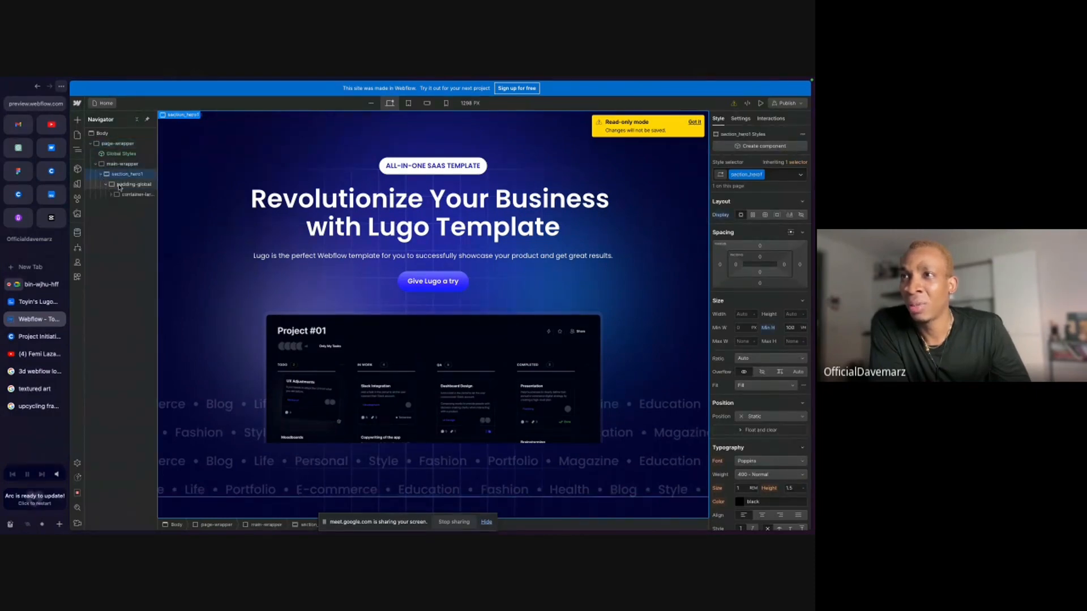
click(119, 187)
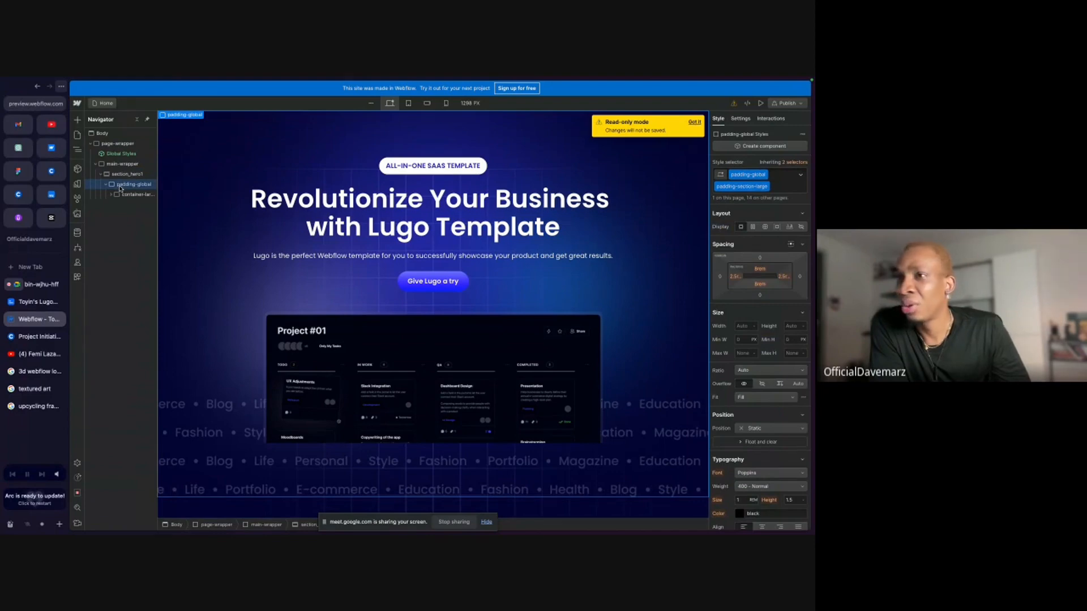
Inspect the styles of container-large, hero_component, section_hero1, hero_content and hero_image within the hero structure.
click(133, 194)
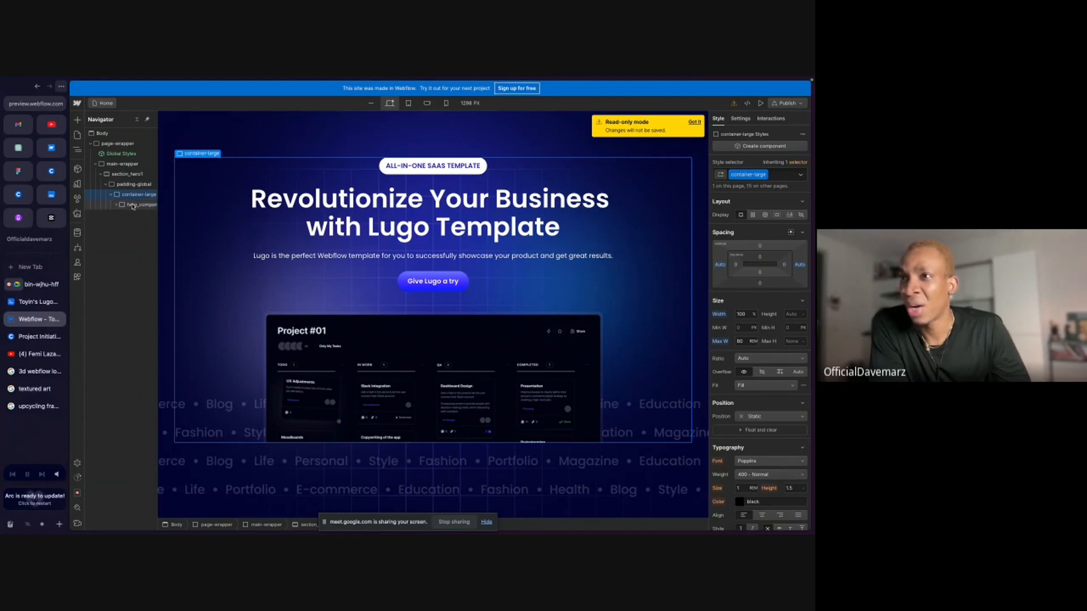
click(132, 205)
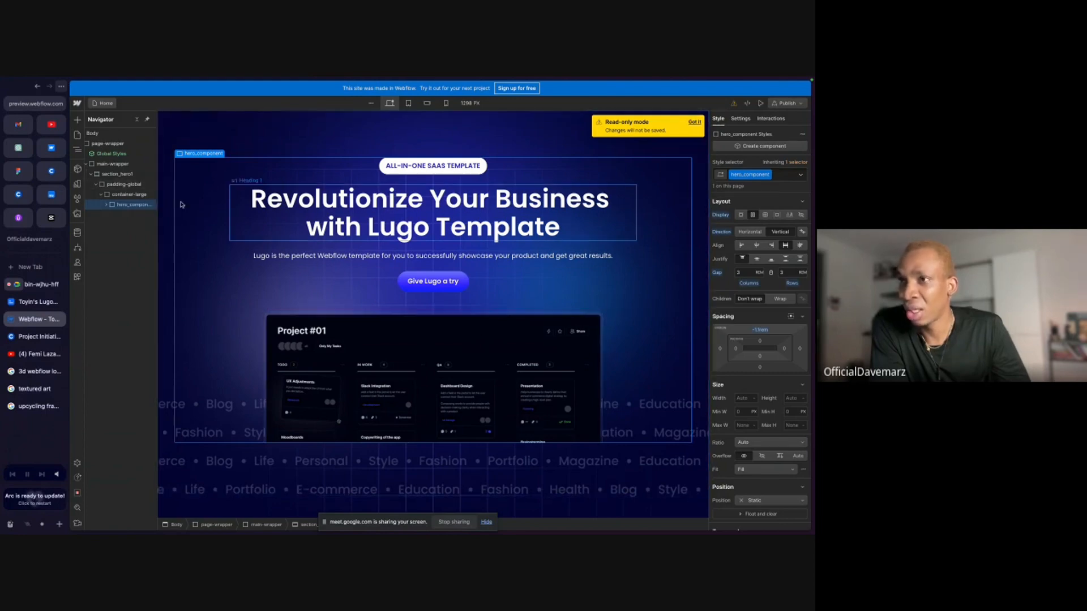
click(105, 206)
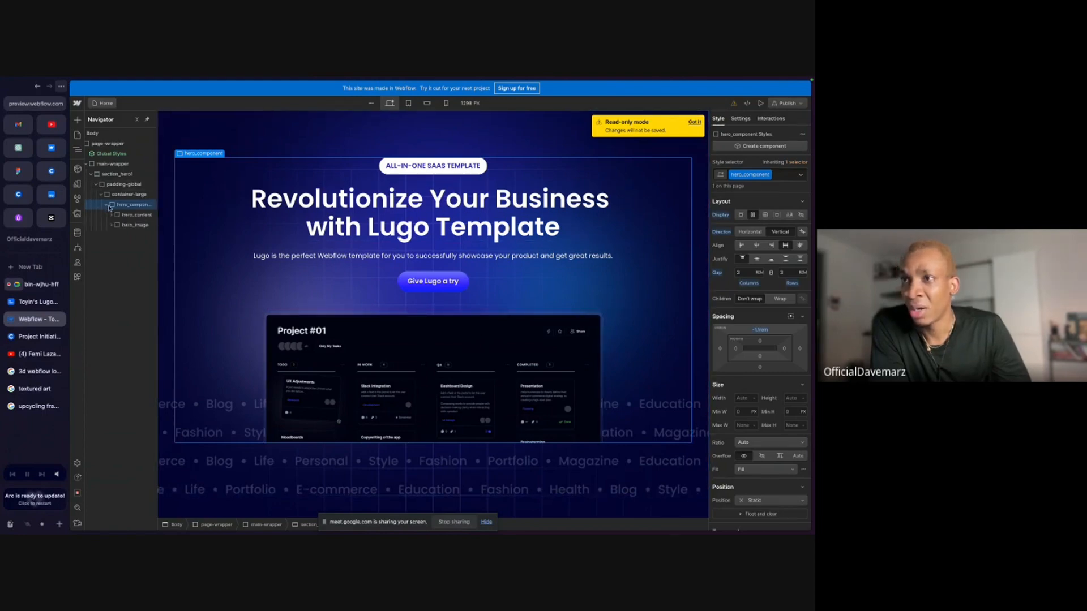
click(116, 174)
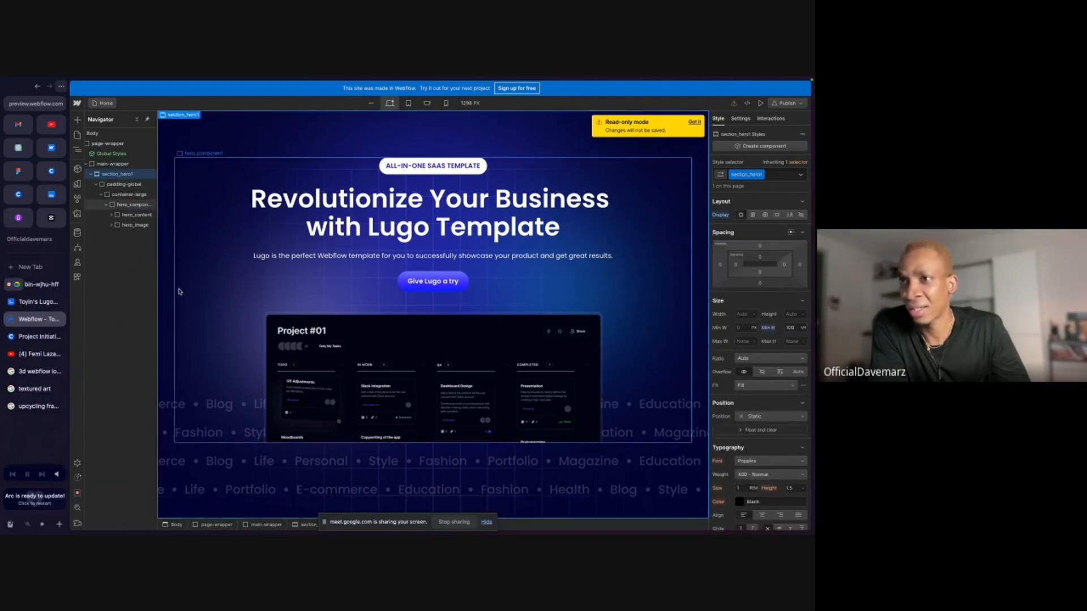
click(129, 206)
click(133, 215)
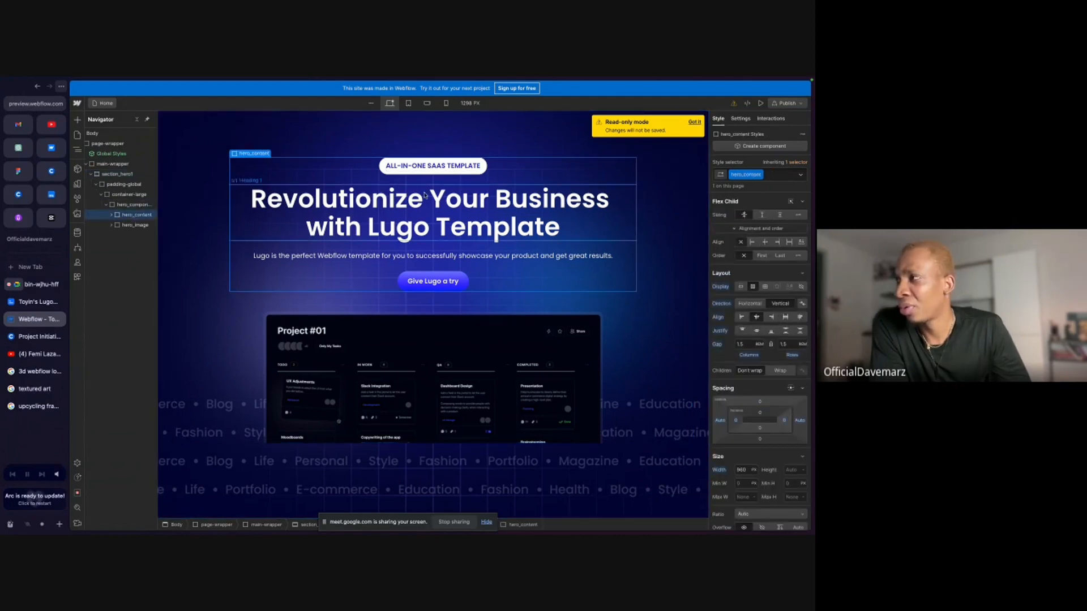
click(134, 225)
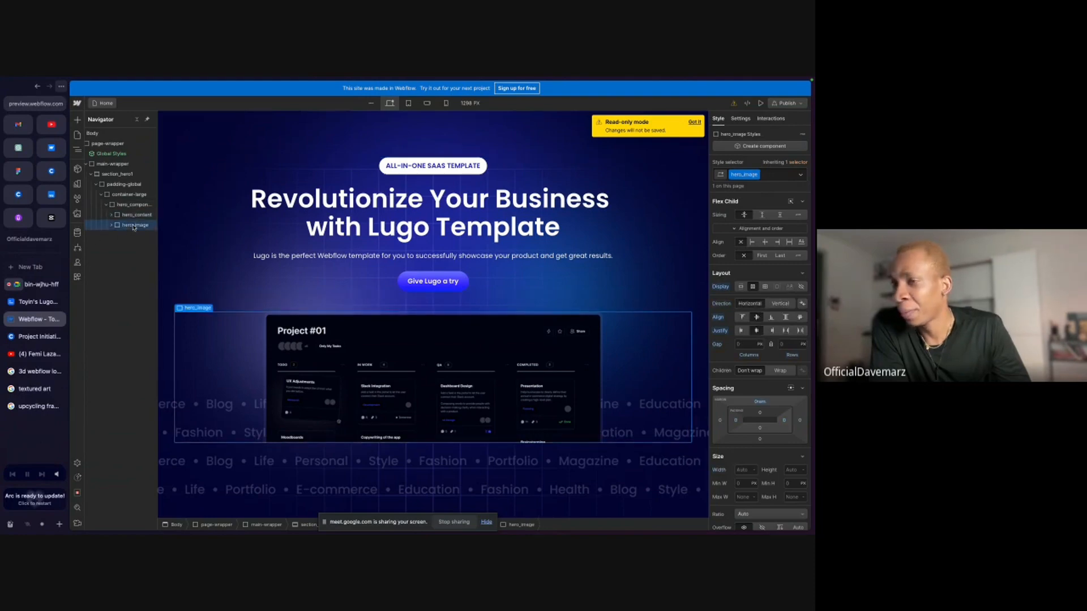
Compare the styles of the project board image and its hero_image wrapper, and dismiss the read-only notice.
click(127, 236)
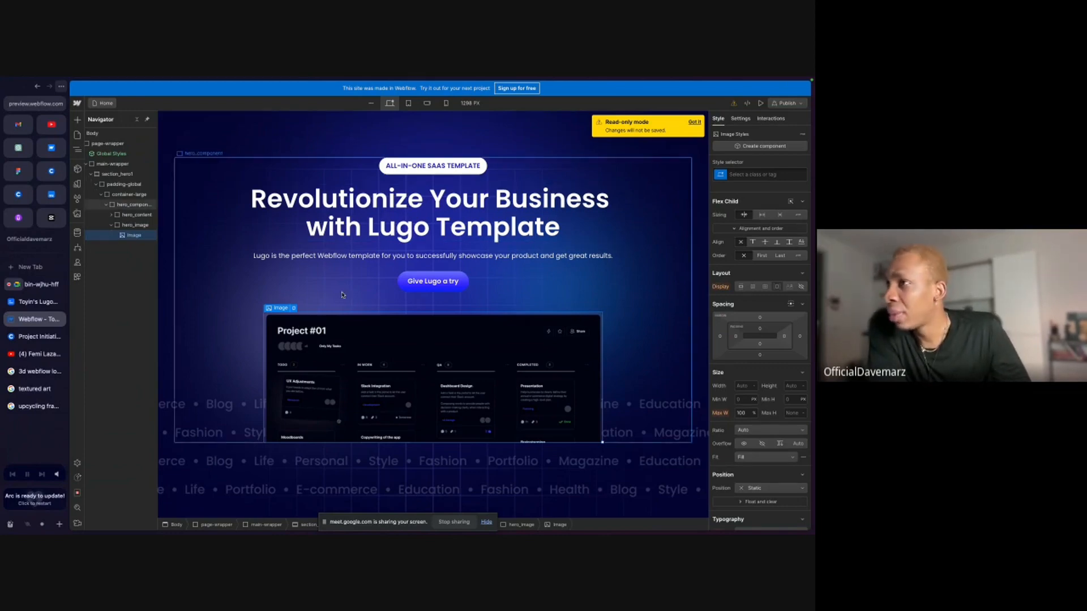
click(132, 224)
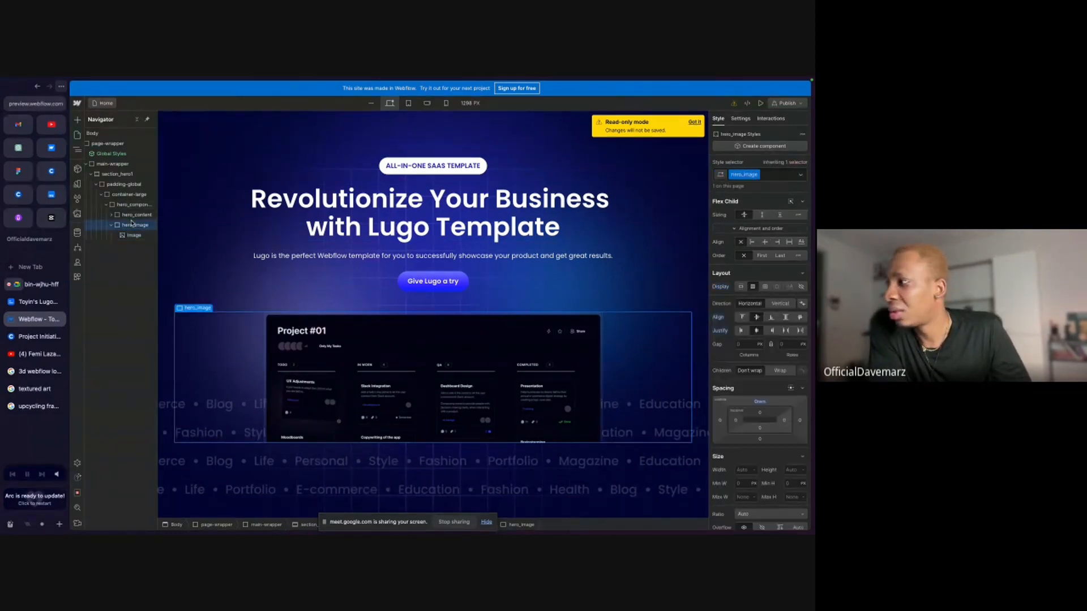
scroll(756, 454, down, 1)
scroll(756, 455, down, 2)
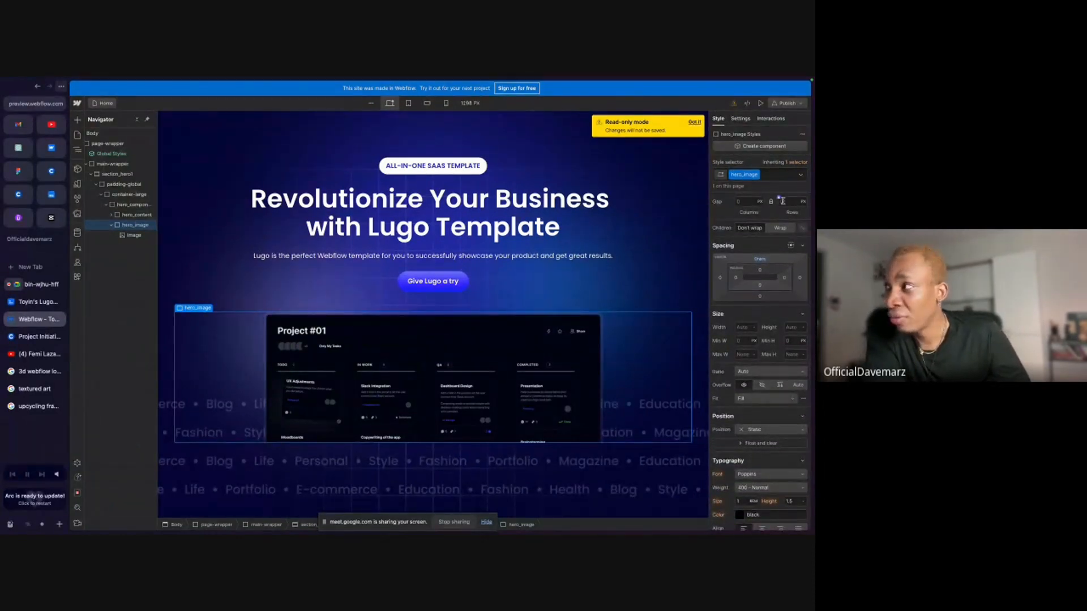
click(696, 124)
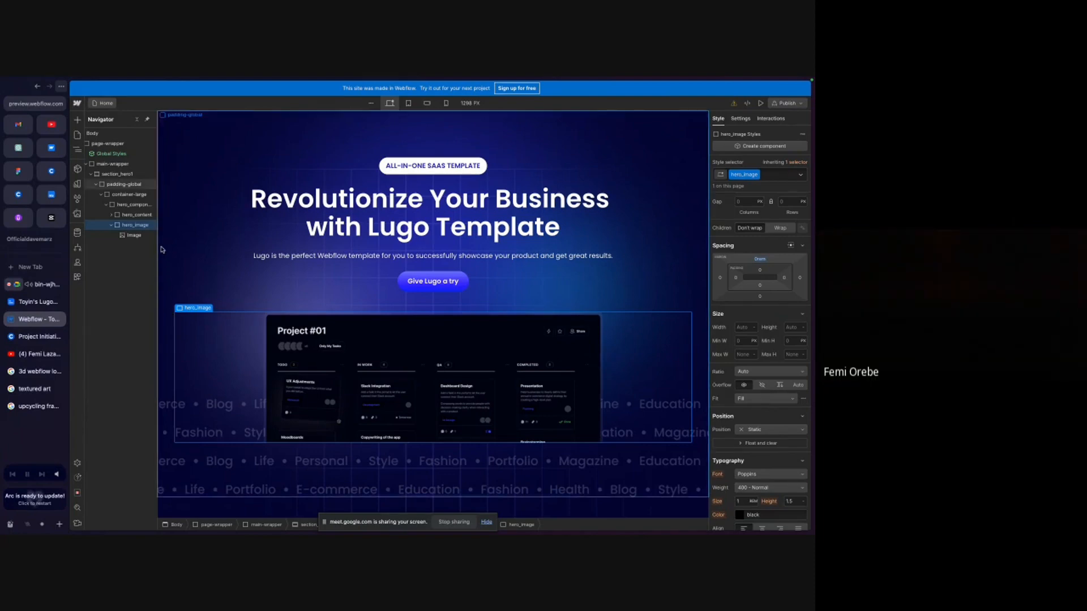
Switch to the Google Meet call, close the in-call messages and return to the Webflow Designer.
click(42, 285)
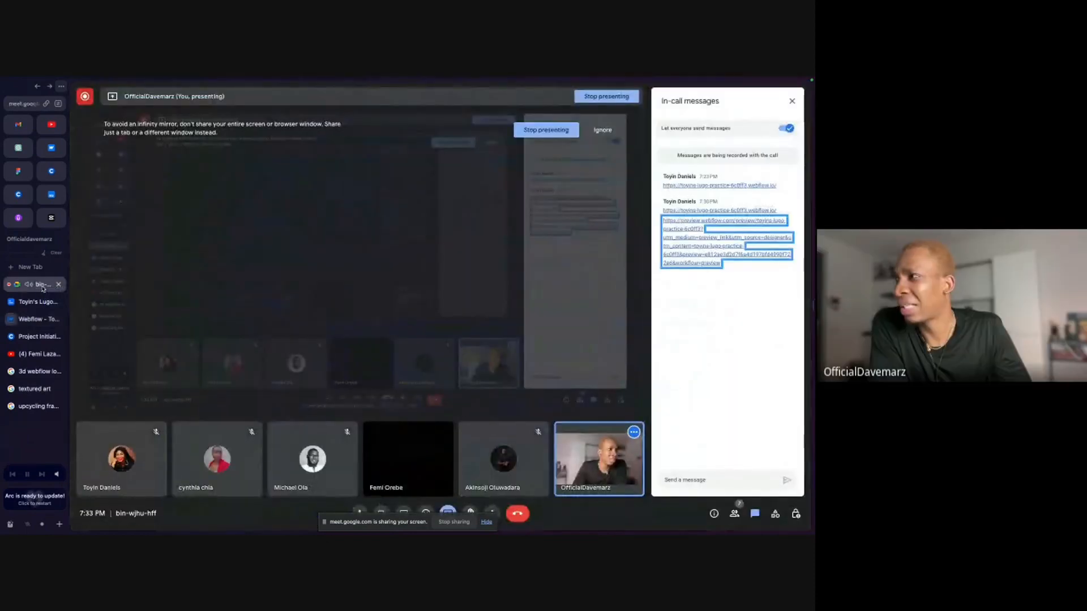
click(795, 105)
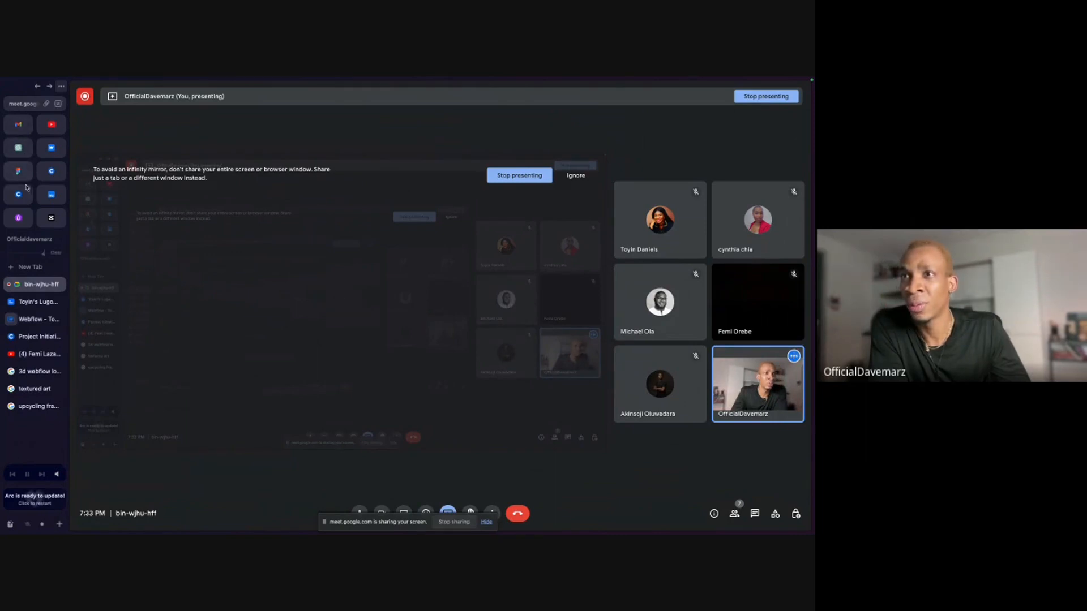
click(34, 320)
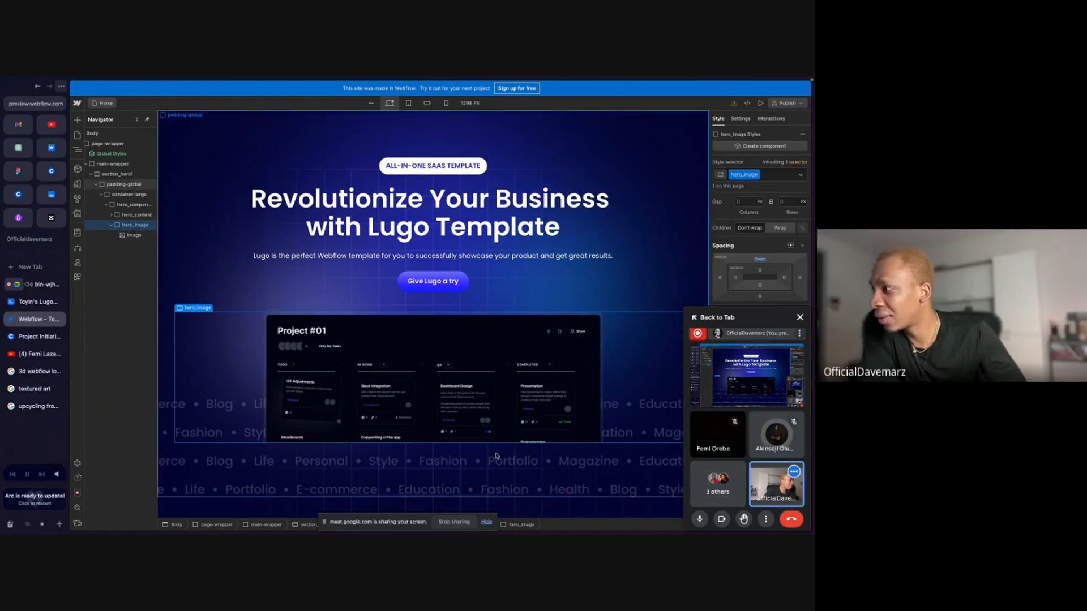
Close the floating call window and examine section_hero1's background, size and spacing styles.
click(800, 318)
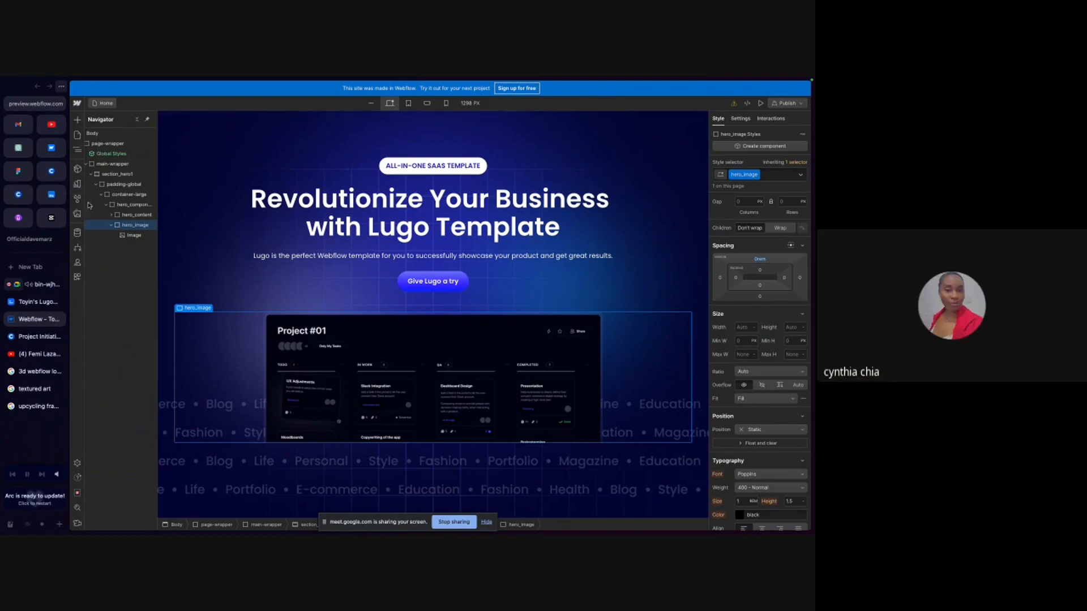
click(113, 175)
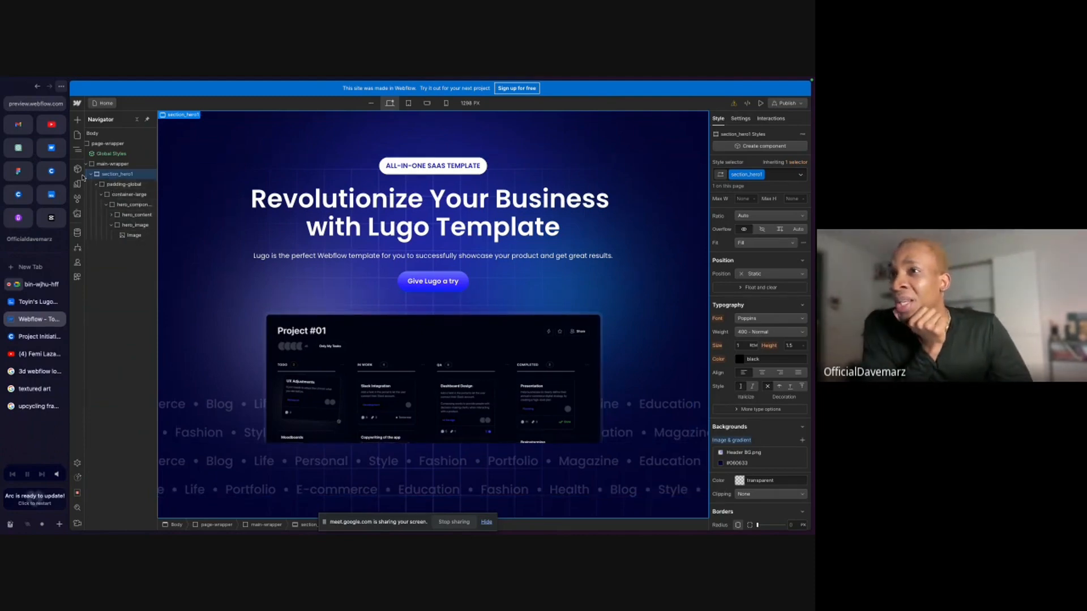
scroll(787, 339, up, 4)
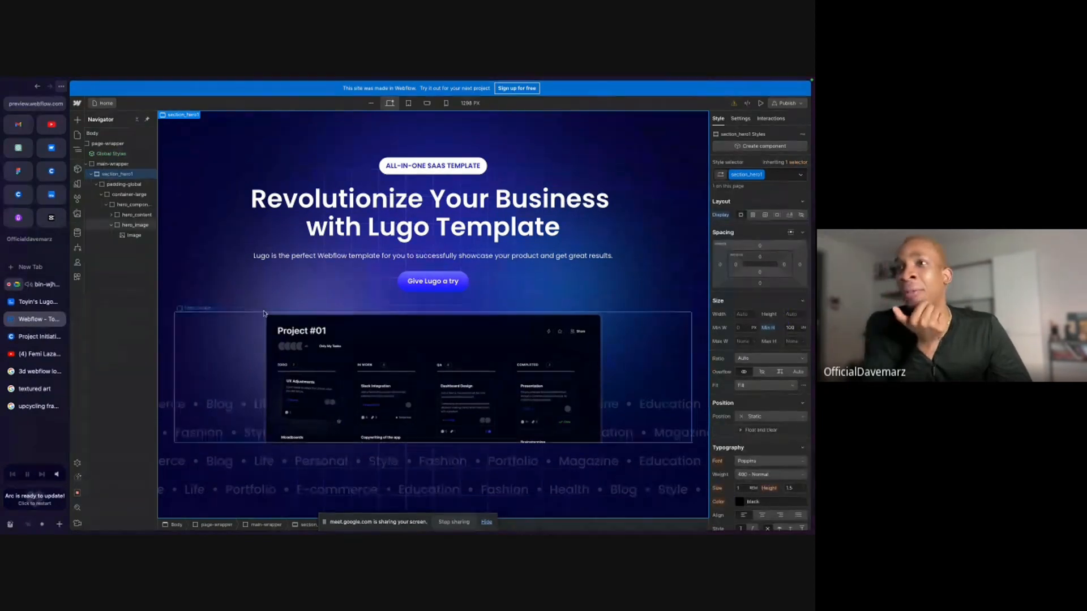
Try setting the bottom padding of the hero's padding-global wrapper to 0, and undo the change.
click(130, 187)
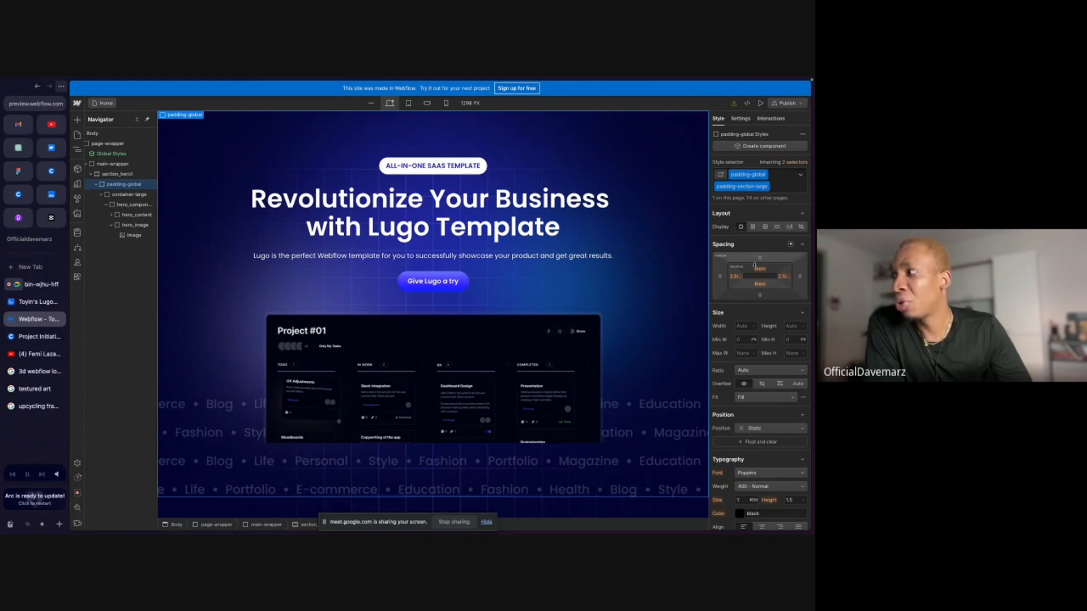
click(759, 284)
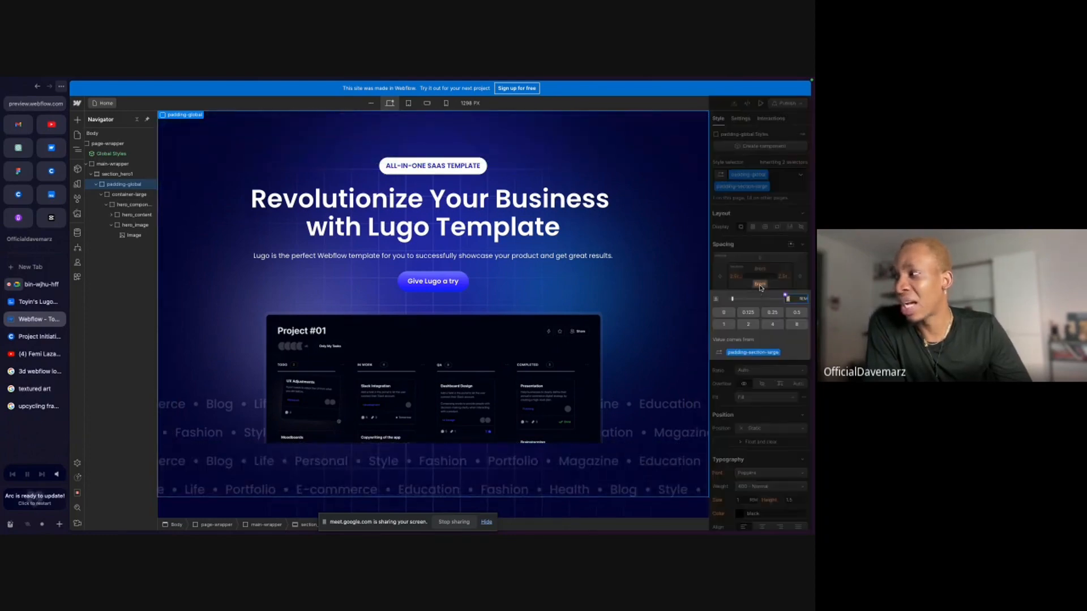
click(723, 312)
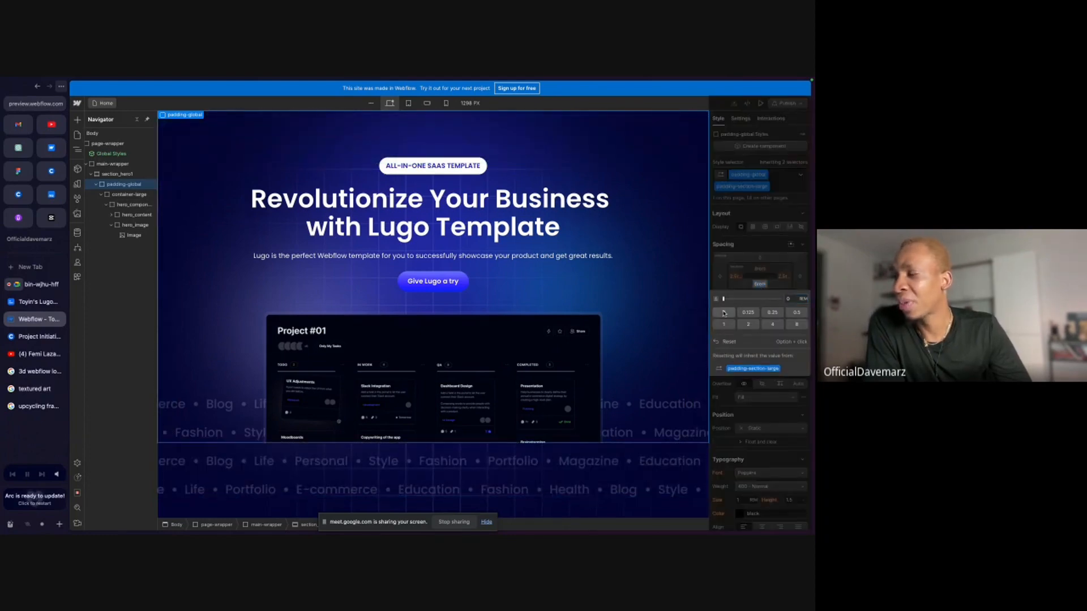
click(745, 280)
key(super+z)
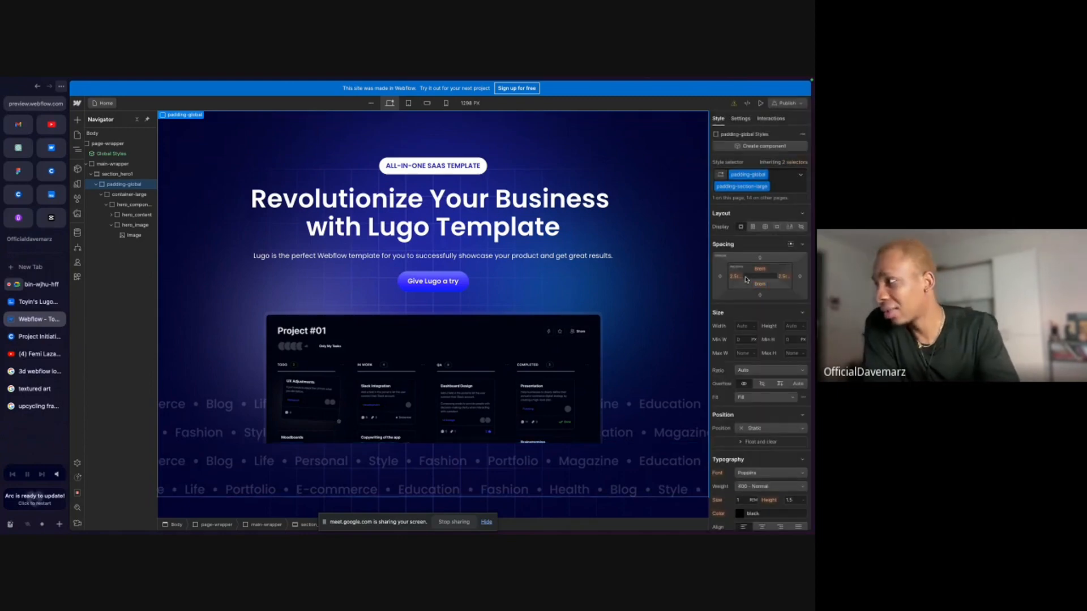
Duplicate the padding-section-large class on the hero's padding-global wrapper and rename the copy padding-section-top.
click(767, 187)
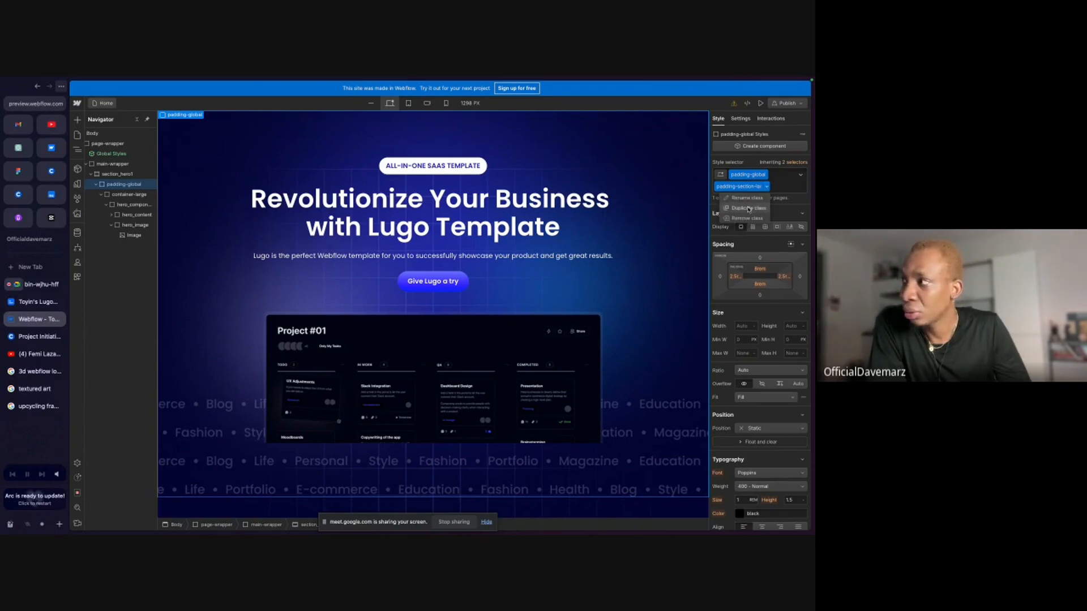
click(748, 209)
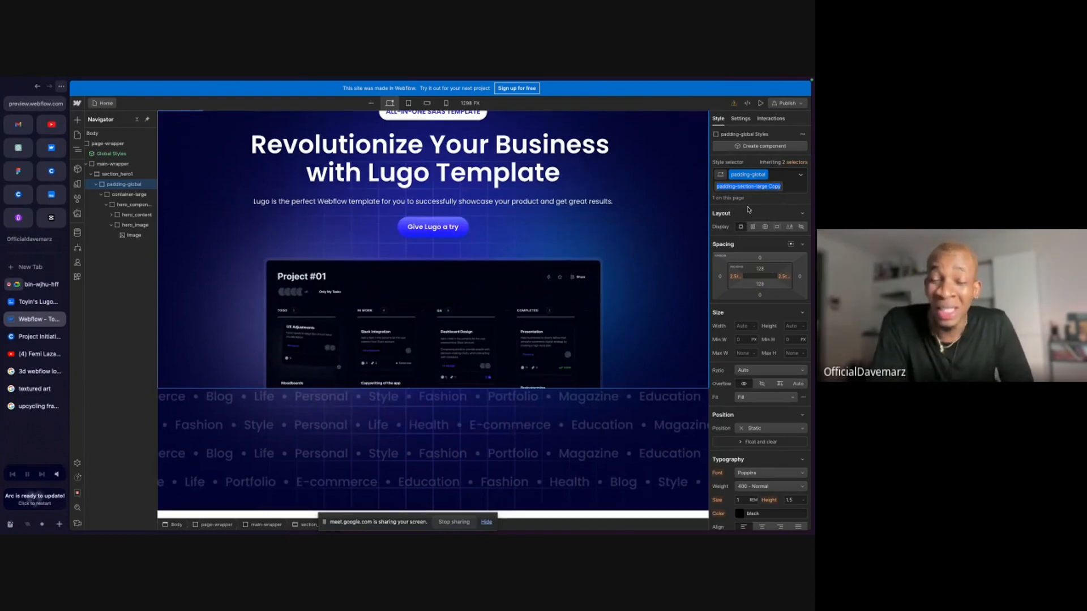
click(779, 186)
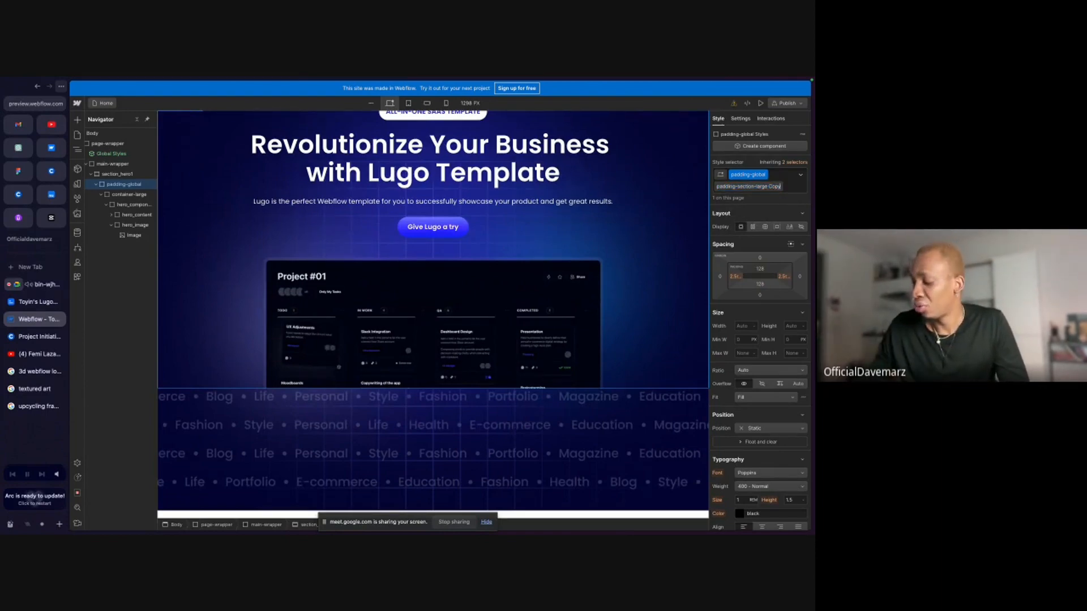
key(BackSpace)
key(BackSpace)
key(BackSpace)
key(BackSpace)
key(BackSpace)
key(BackSpace)
key(BackSpace)
key(BackSpace)
key(BackSpace)
key(BackSpace)
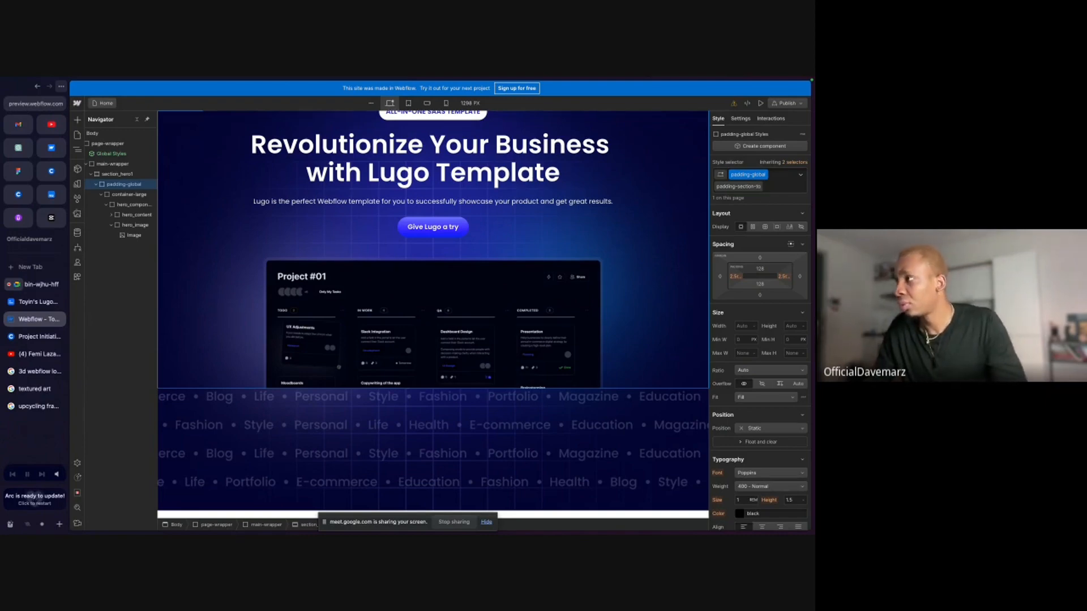
Switch to the Google Meet call, check the participants list and read the in-call messages.
click(45, 286)
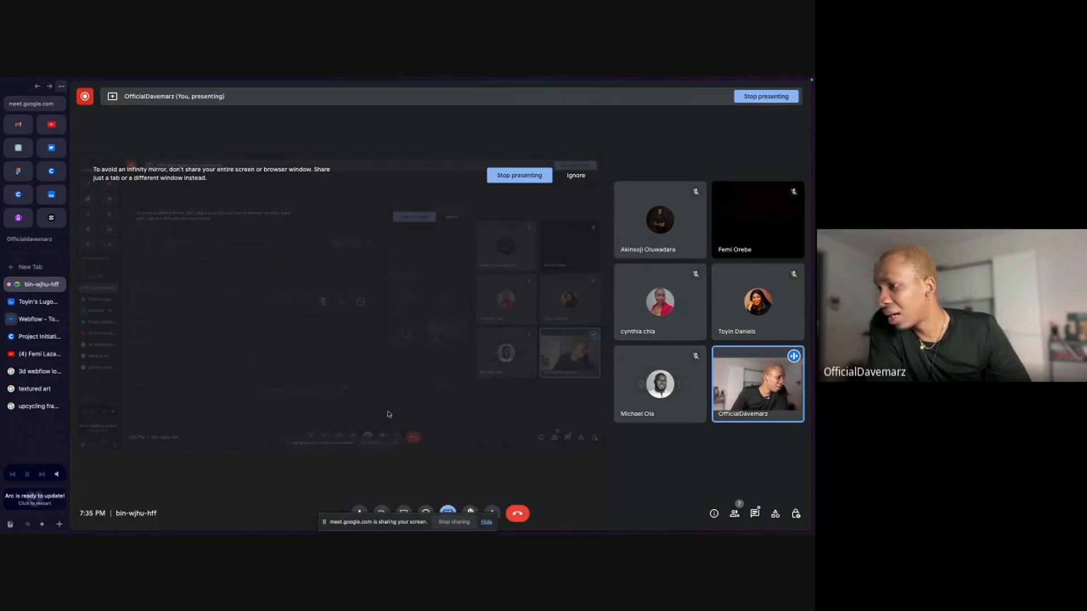
click(734, 514)
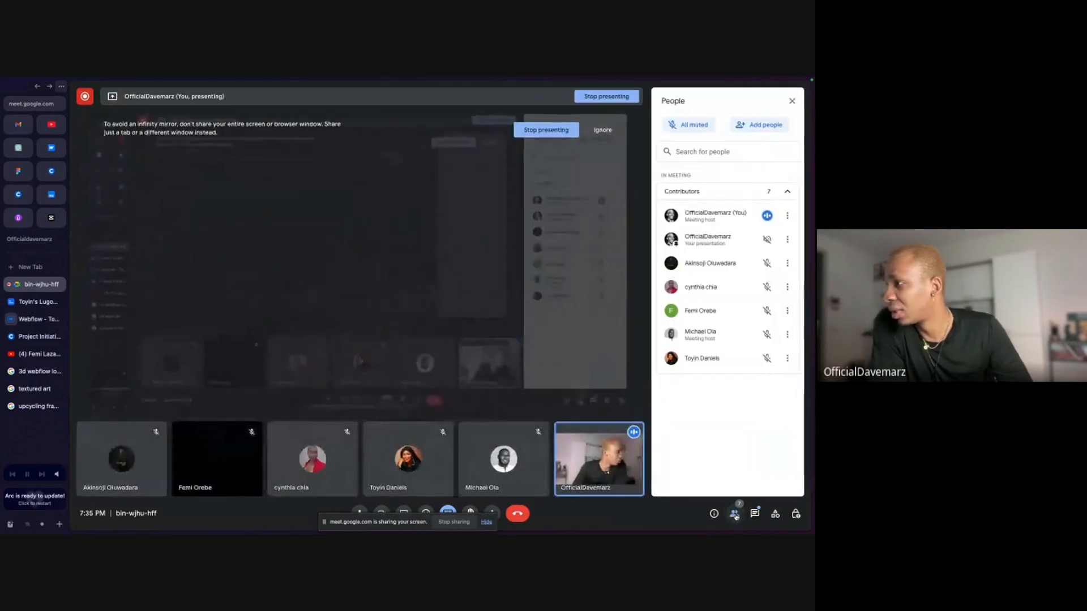
click(792, 100)
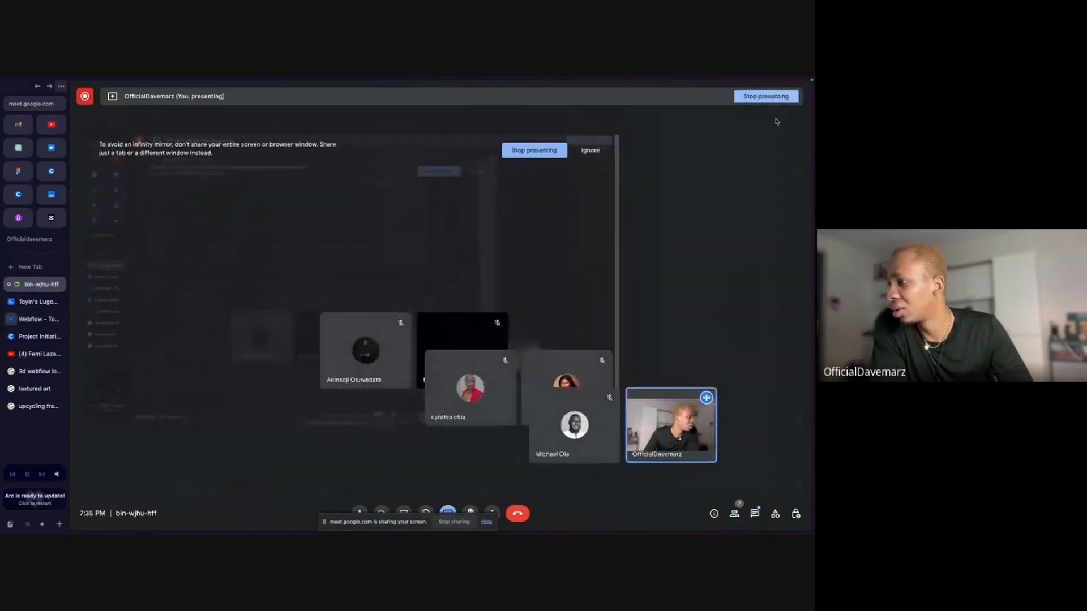
click(754, 514)
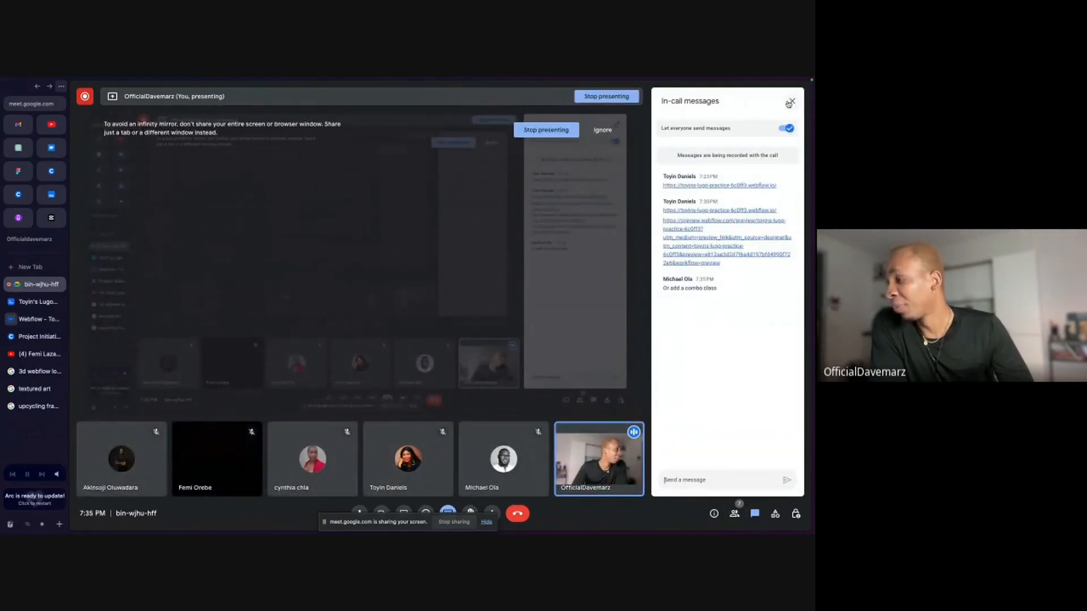
Close the in-call messages and return to the Webflow designer without the floating call window.
click(790, 102)
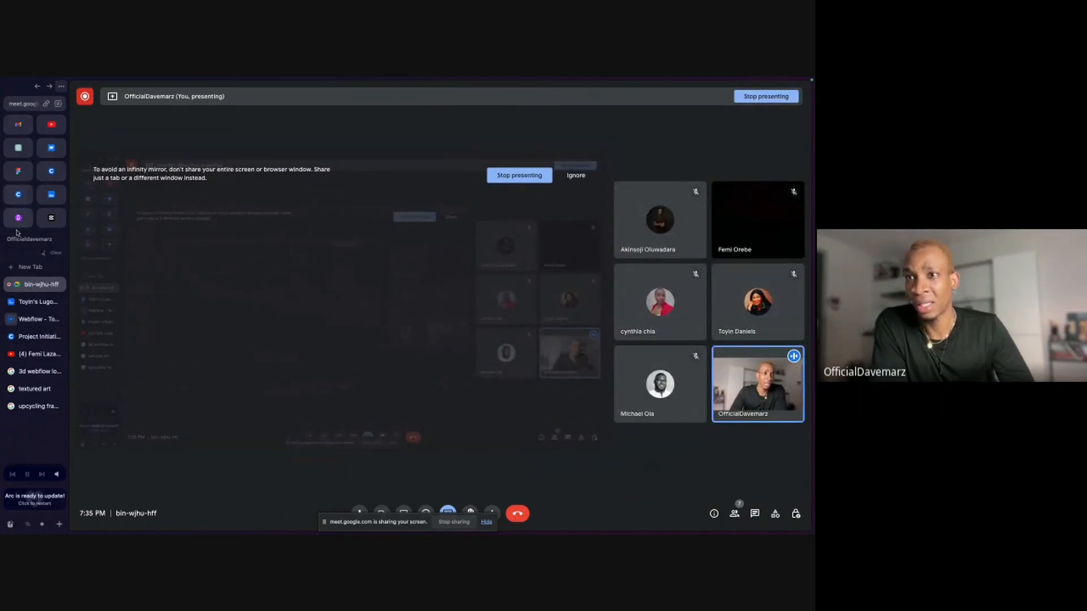
click(36, 320)
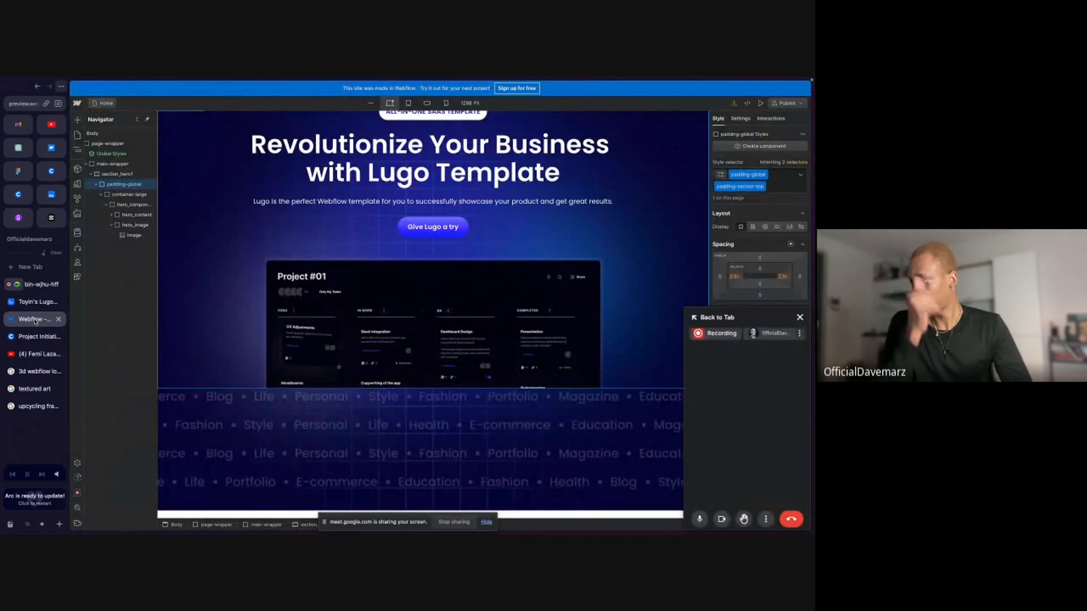
click(799, 317)
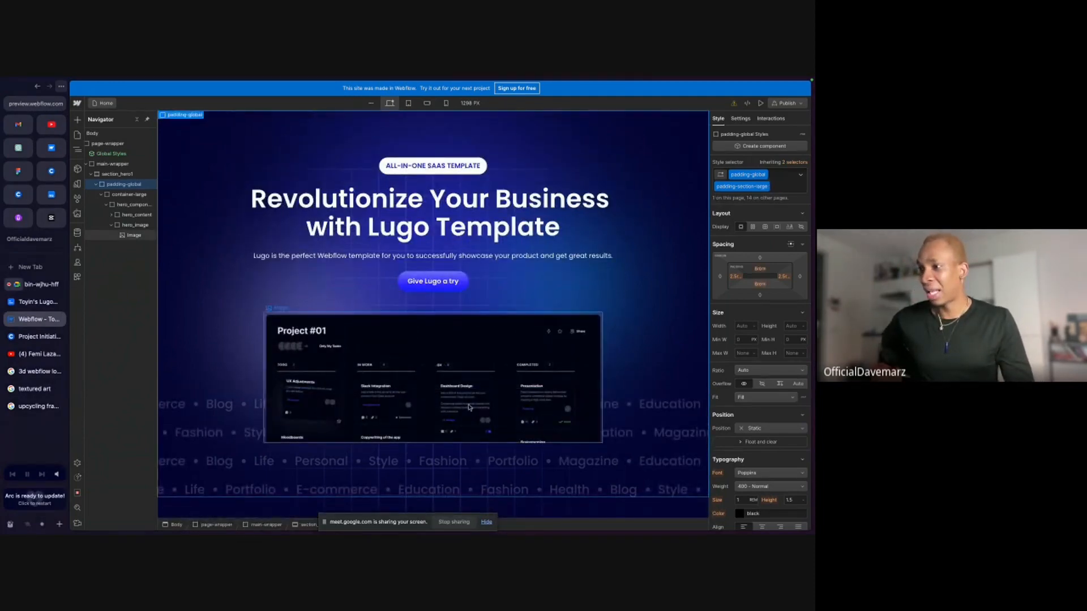
Try adding a remove-btm combo class with 0 bottom padding to the hero's padding-global wrapper, and undo it.
click(783, 187)
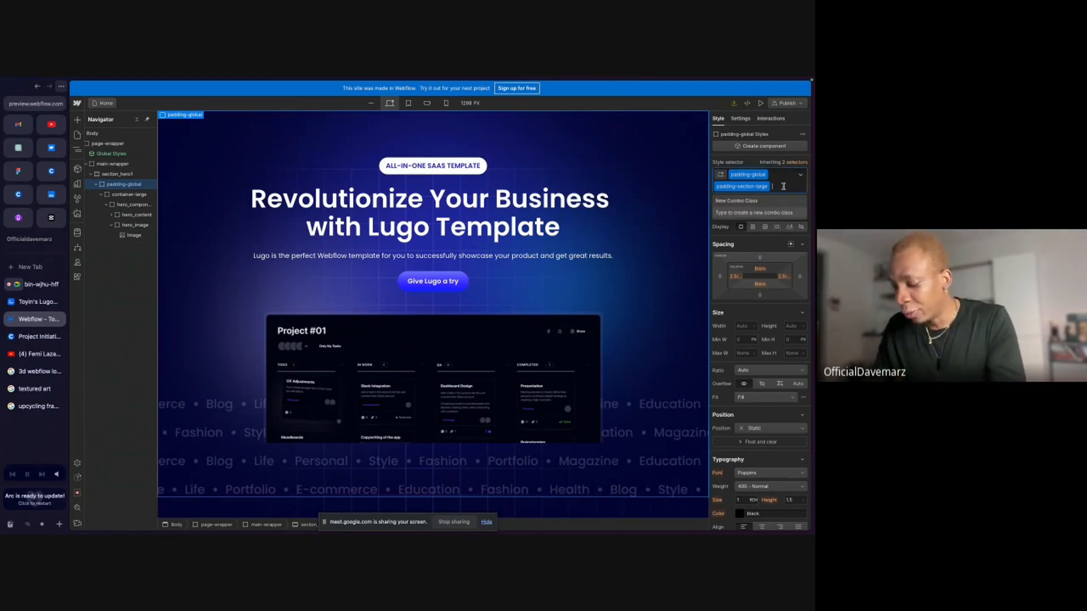
text(remove-btm)
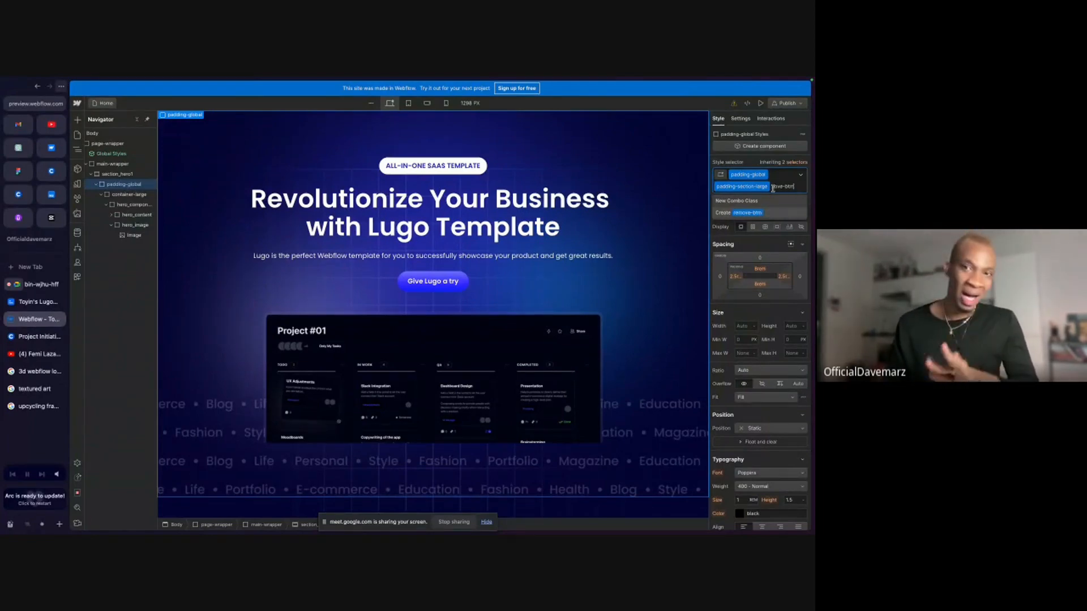
key(Return)
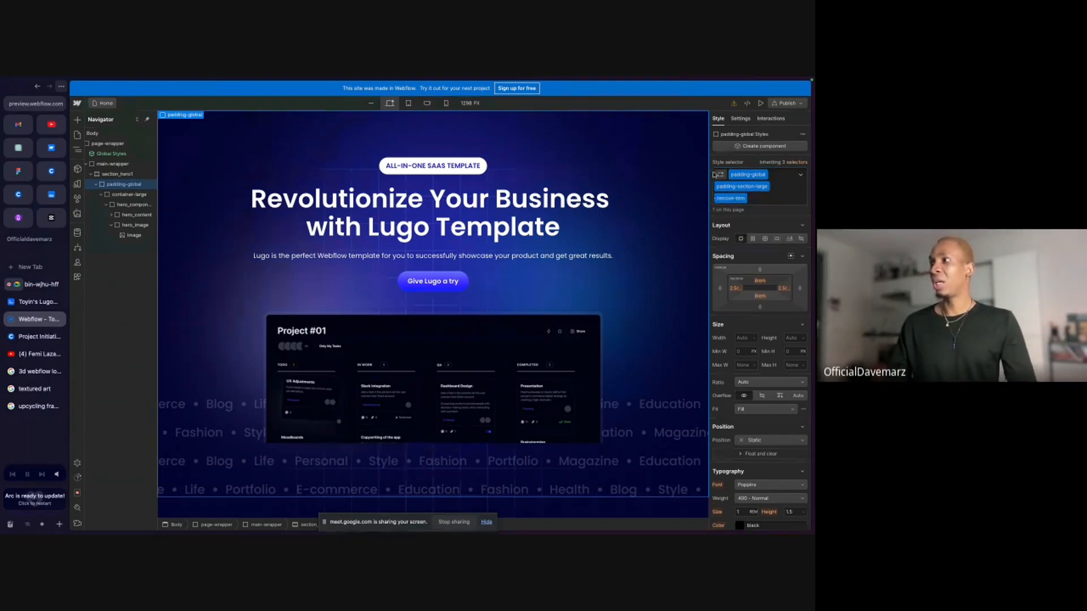
click(760, 298)
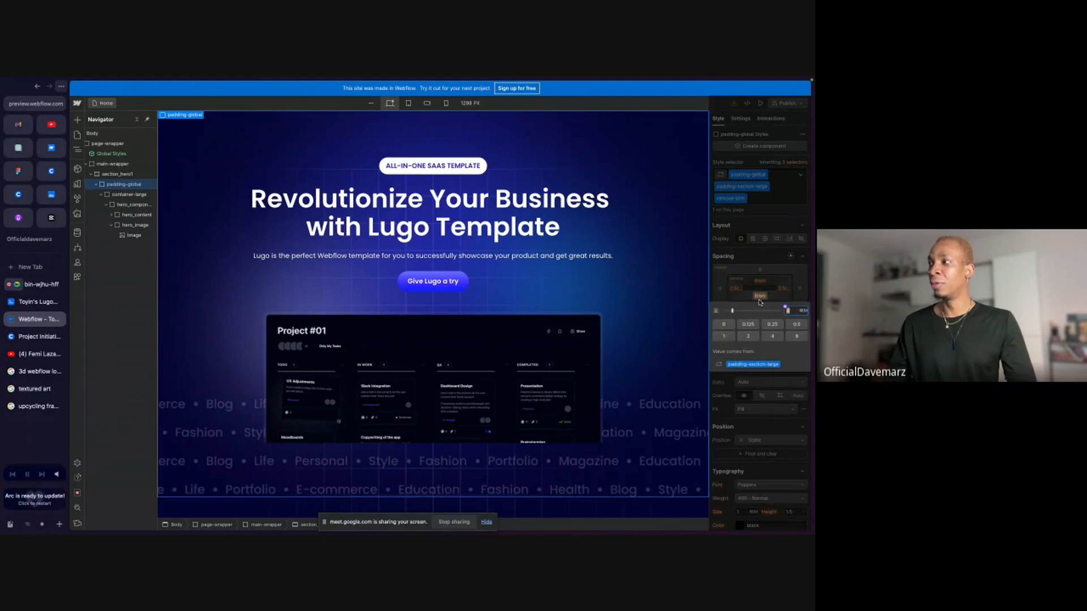
click(721, 327)
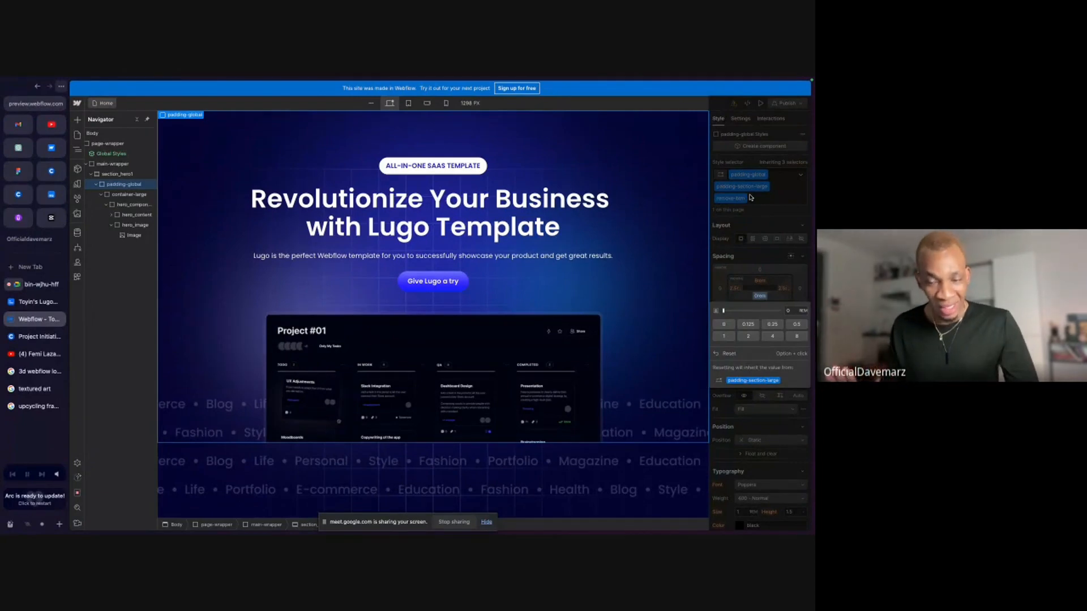
click(723, 210)
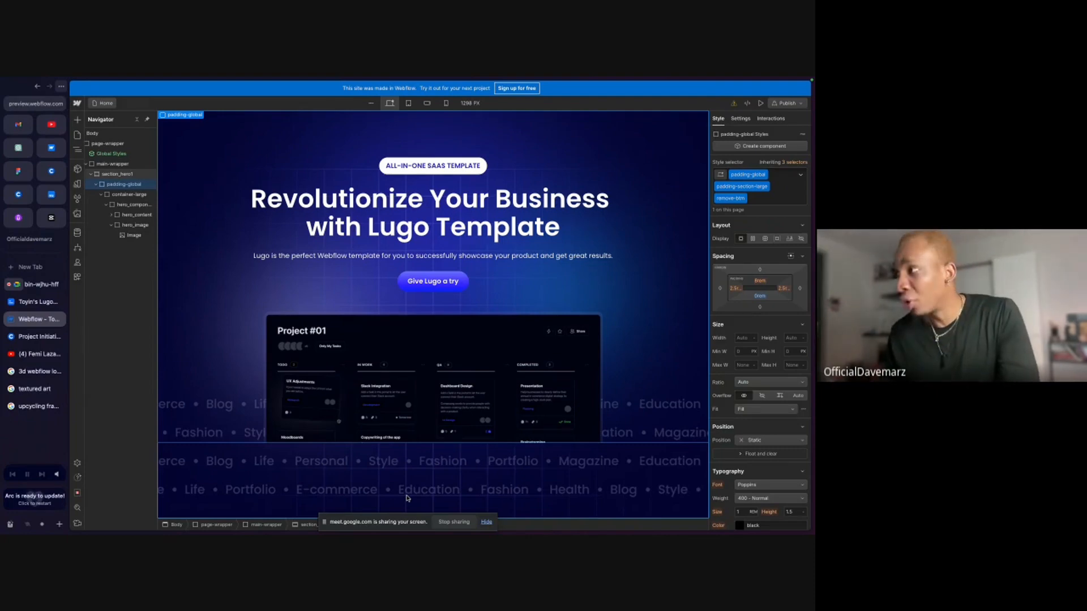
key(super+z)
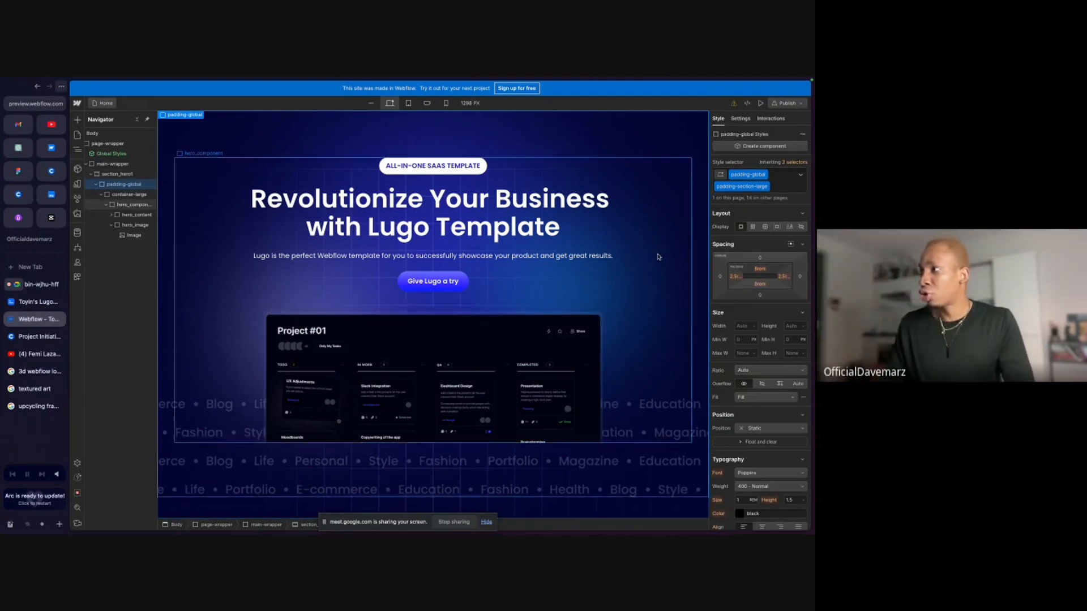
Replace padding-section-large on the hero's padding-global wrapper with a duplicate of that class renamed padding-section-top.
click(766, 187)
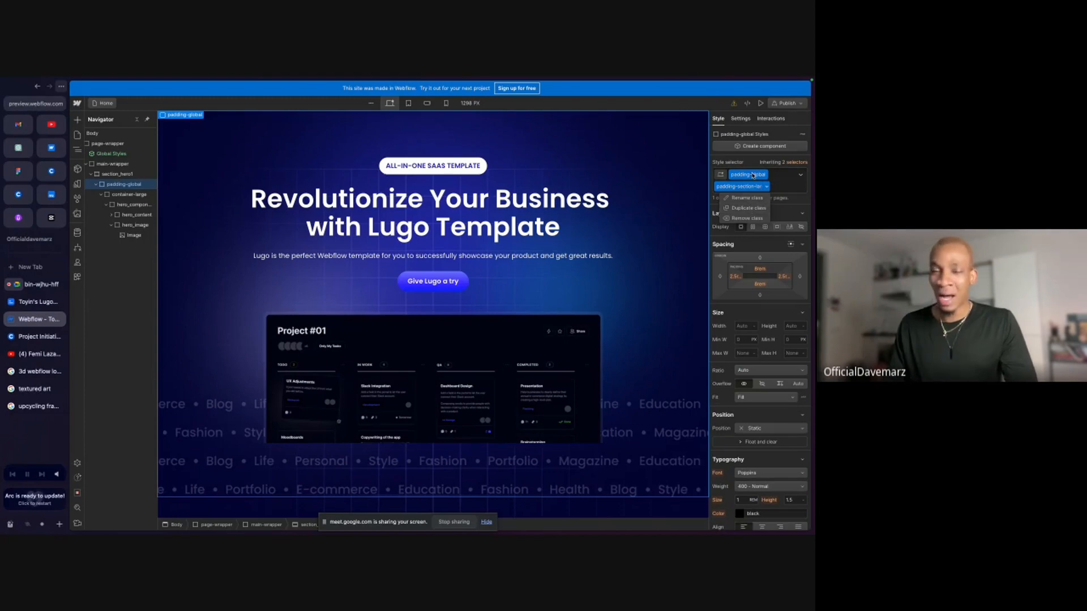
click(747, 208)
key(BackSpace)
key(BackSpace)
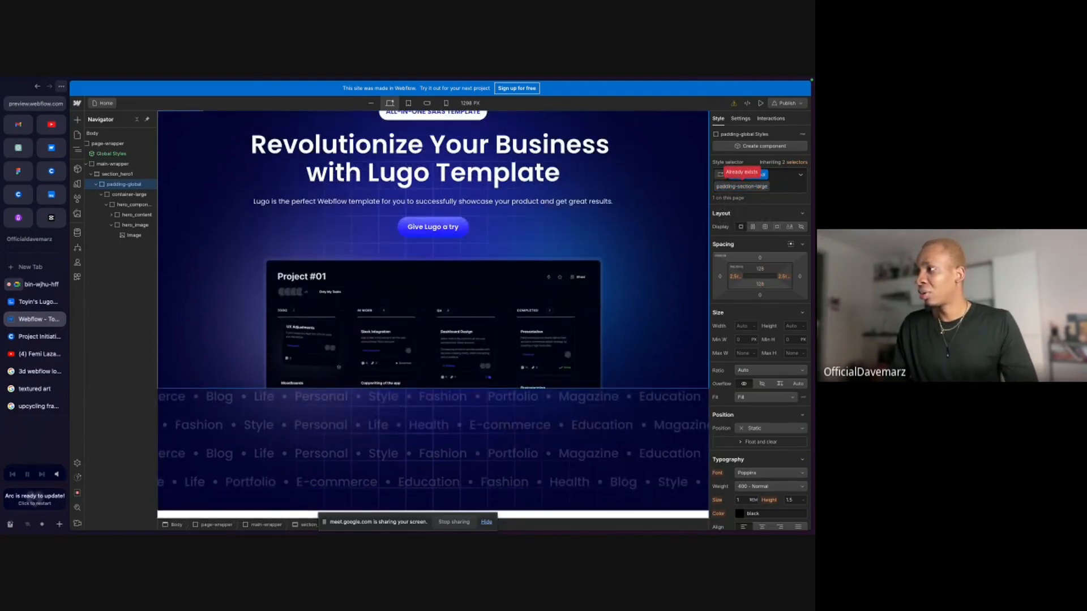
key(BackSpace)
key(BackSpace)
key(BackSpace)
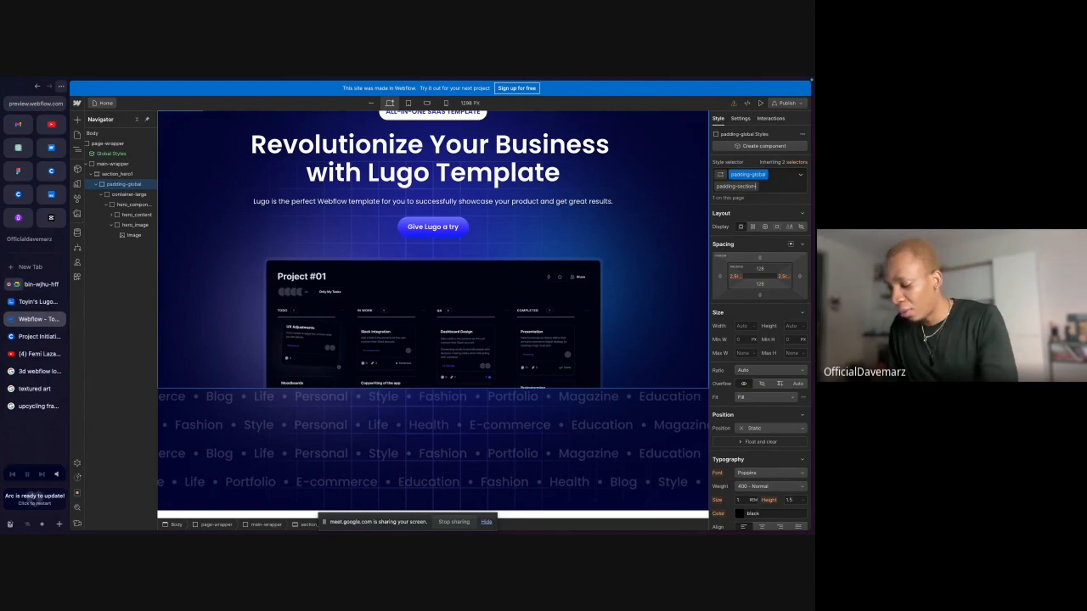
text(top)
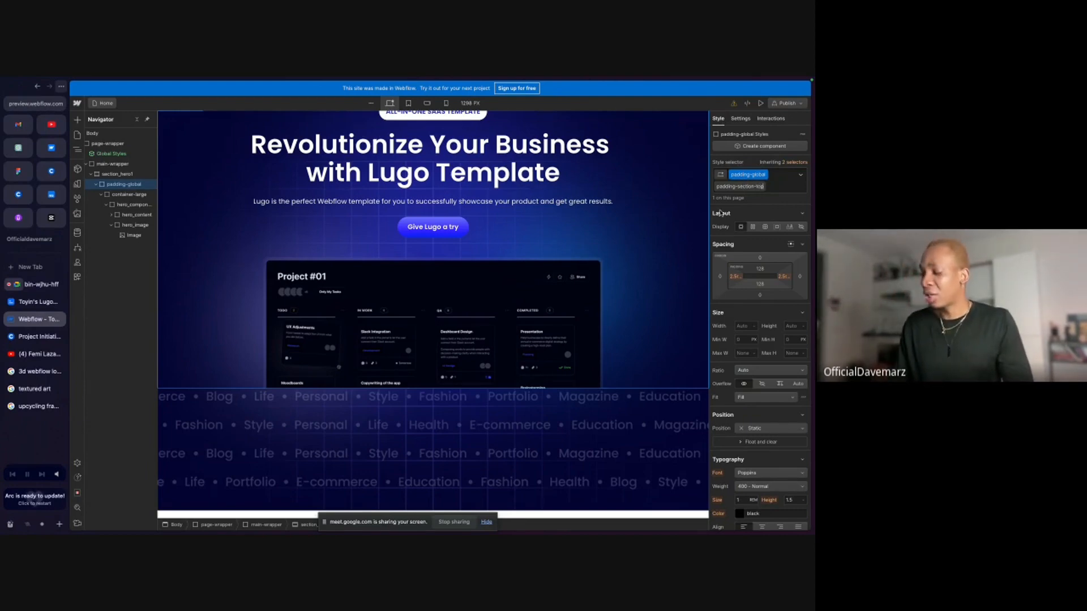
key(Return)
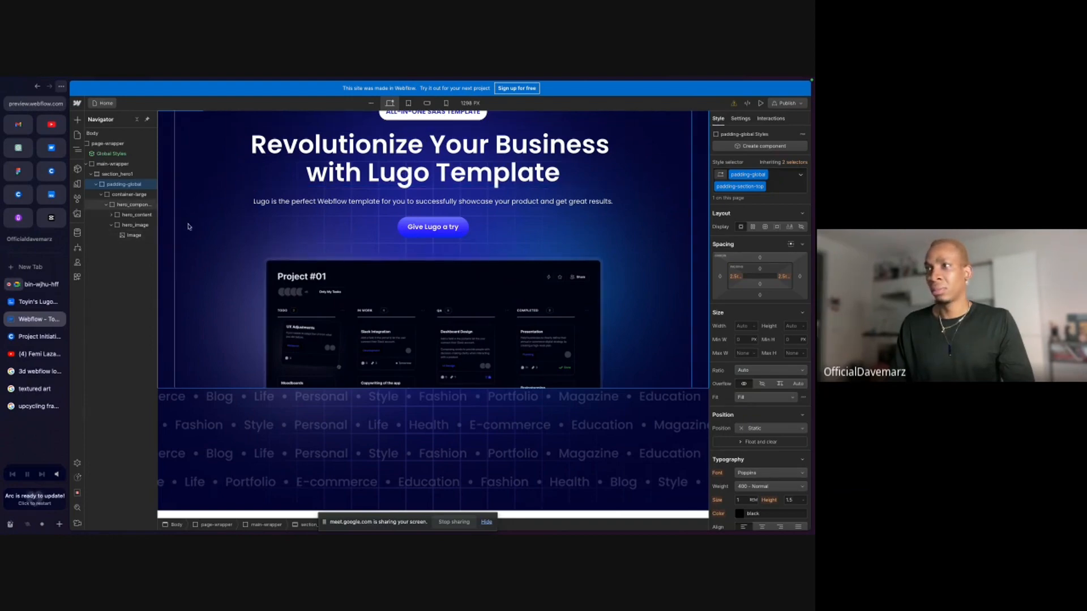
Set the top padding of the padding-section-top class to 8rem.
click(760, 270)
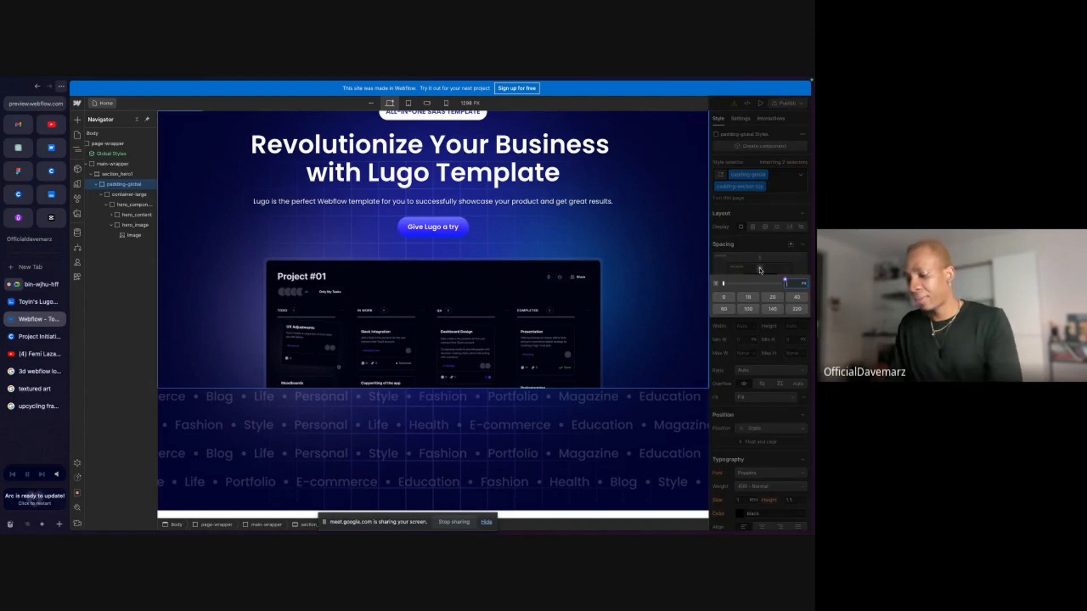
text(8rem)
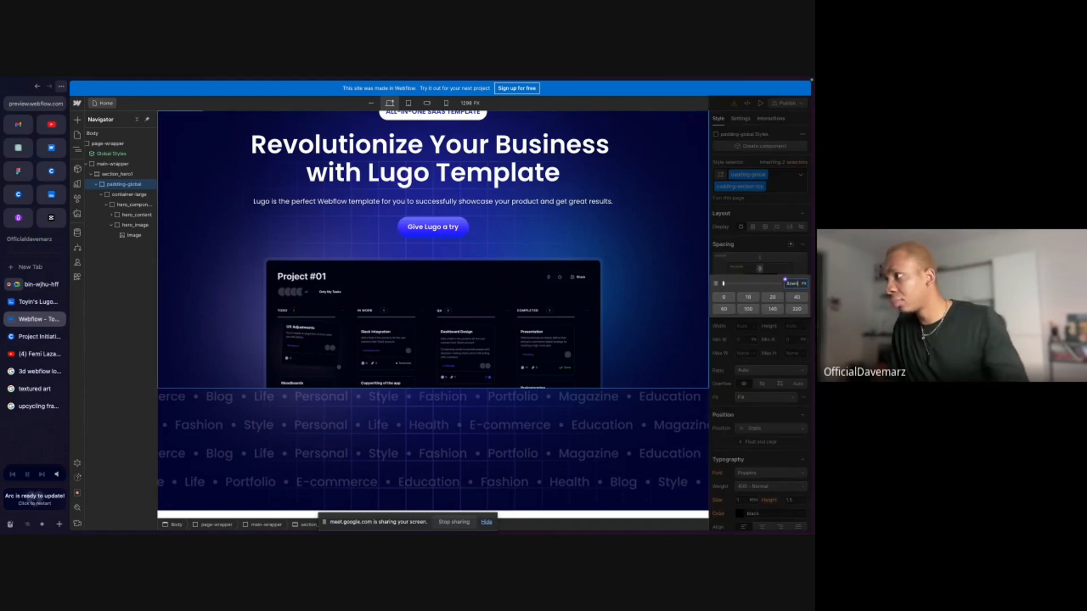
key(Return)
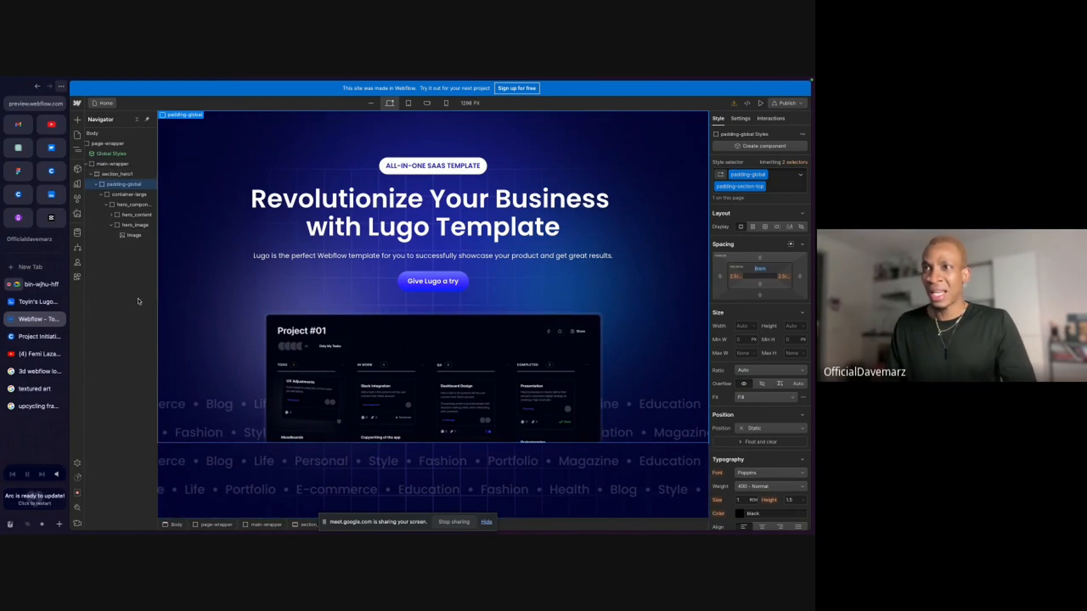
Reset section_hero1's minimum height and check the hero in preview mode.
click(126, 175)
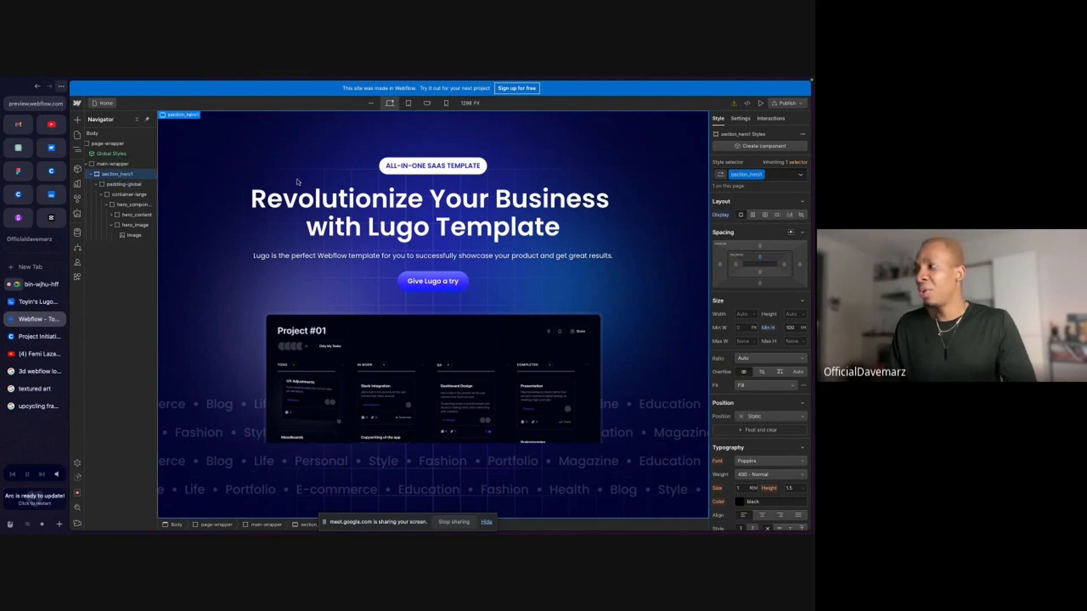
click(768, 329)
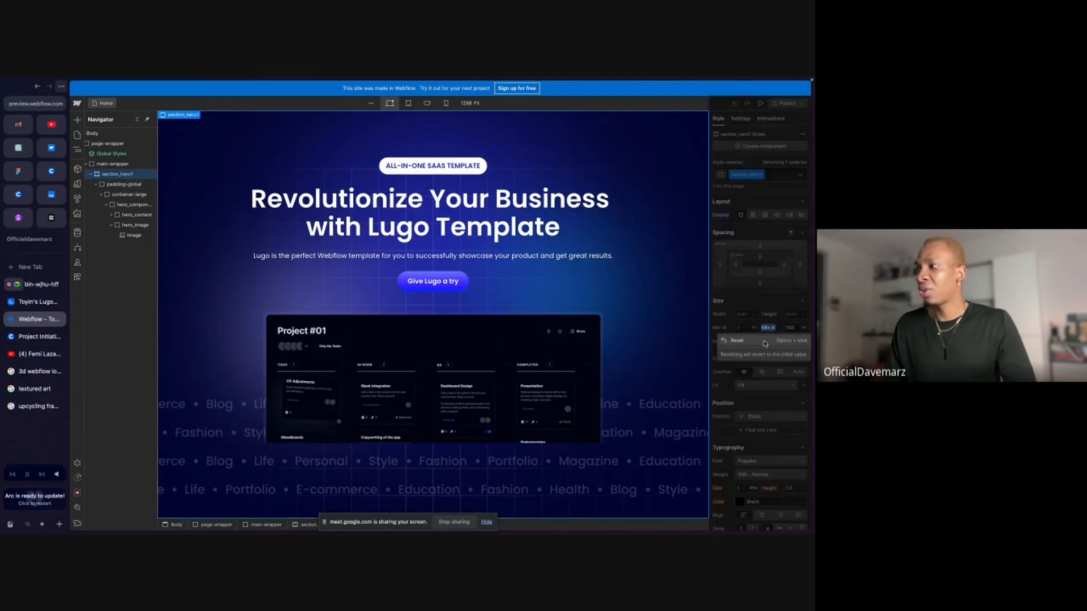
click(764, 343)
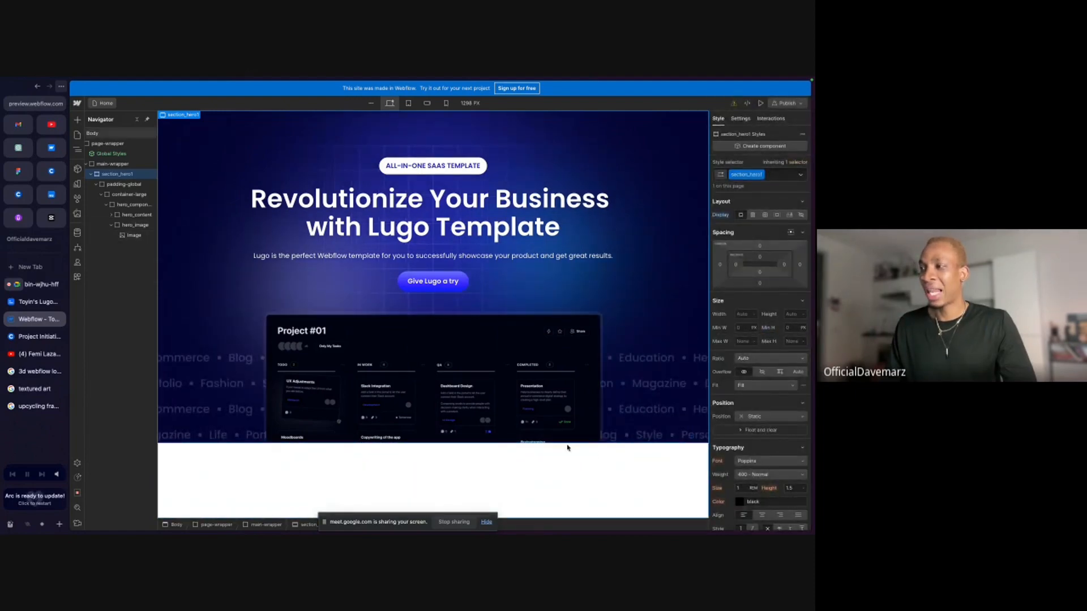
click(760, 103)
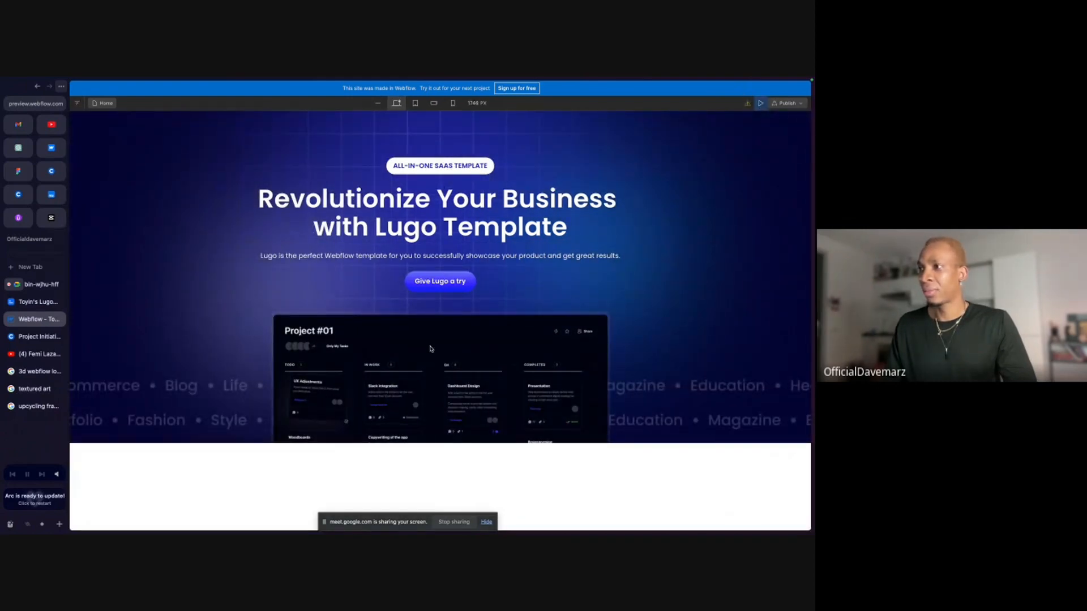
click(760, 105)
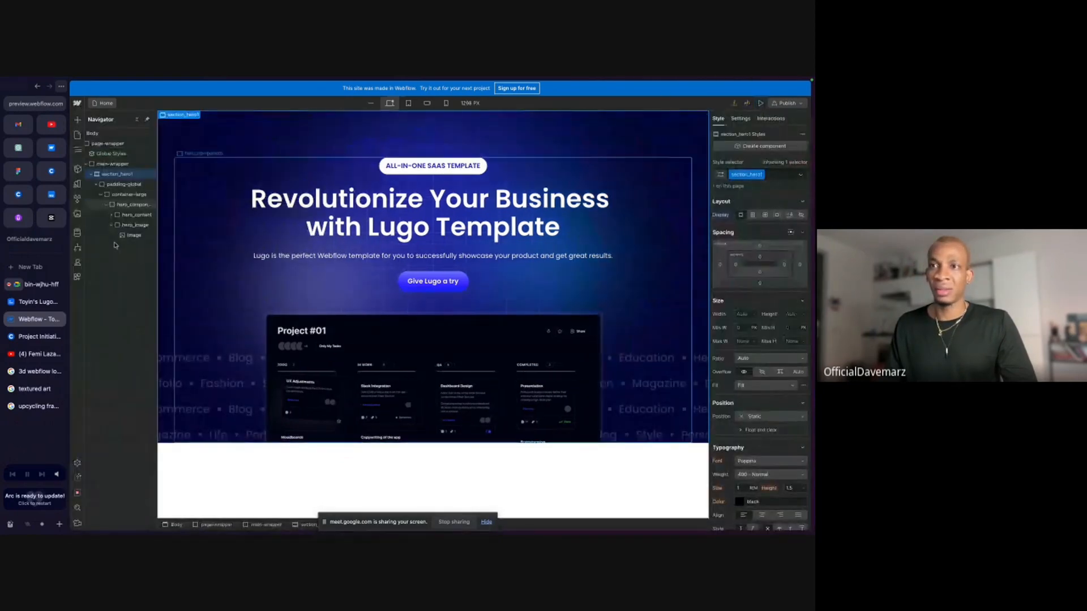
Check the Google Meet call, return to the Webflow designer and dismiss the floating call window.
click(41, 285)
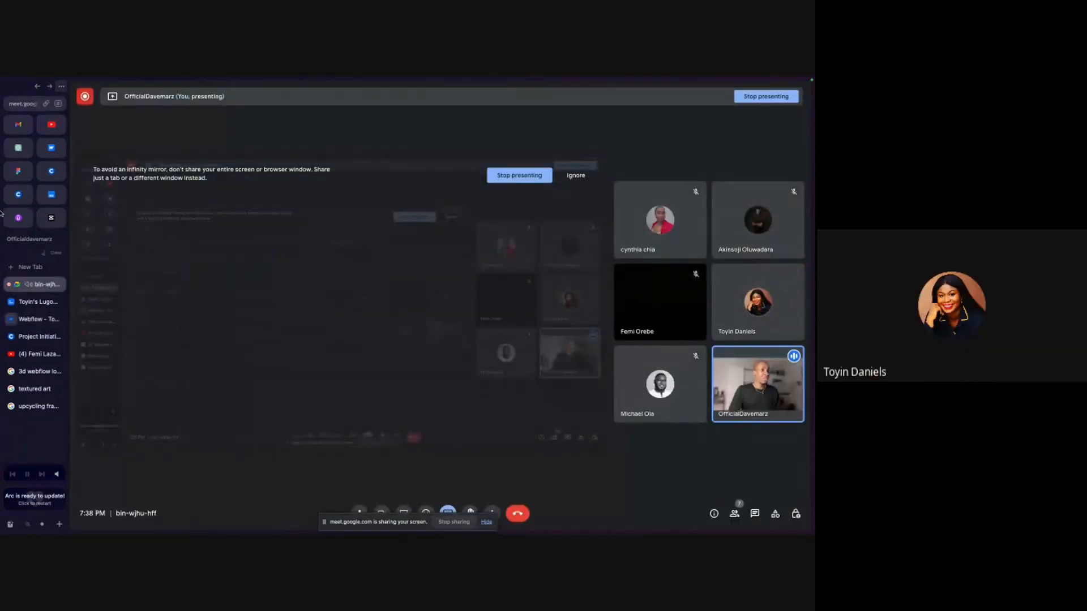
click(34, 317)
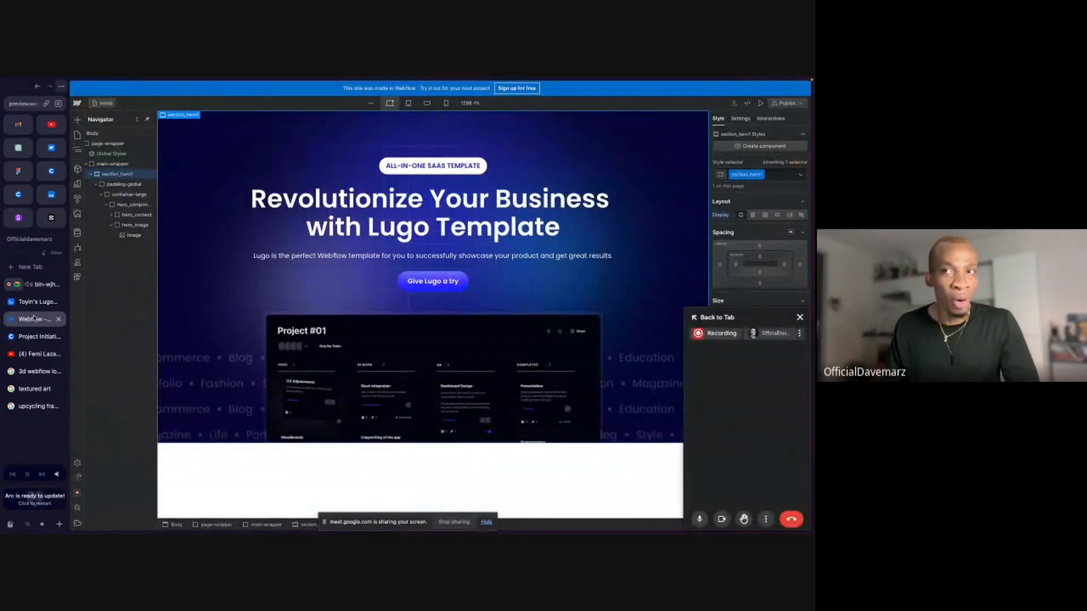
click(799, 317)
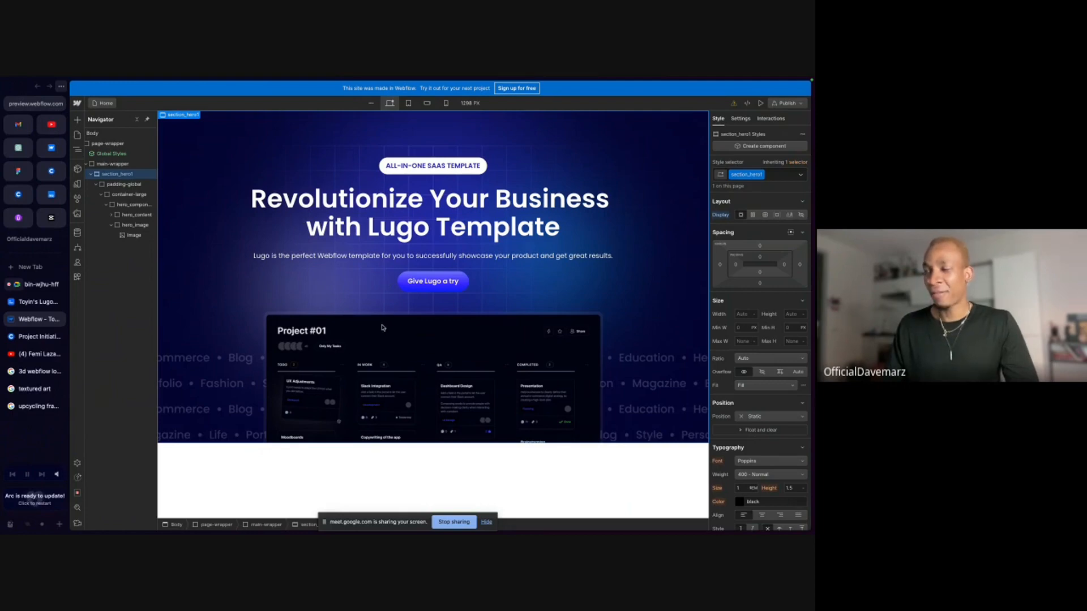
Examine hero_component's styles, check the Google Meet call again and return to the designer.
click(134, 205)
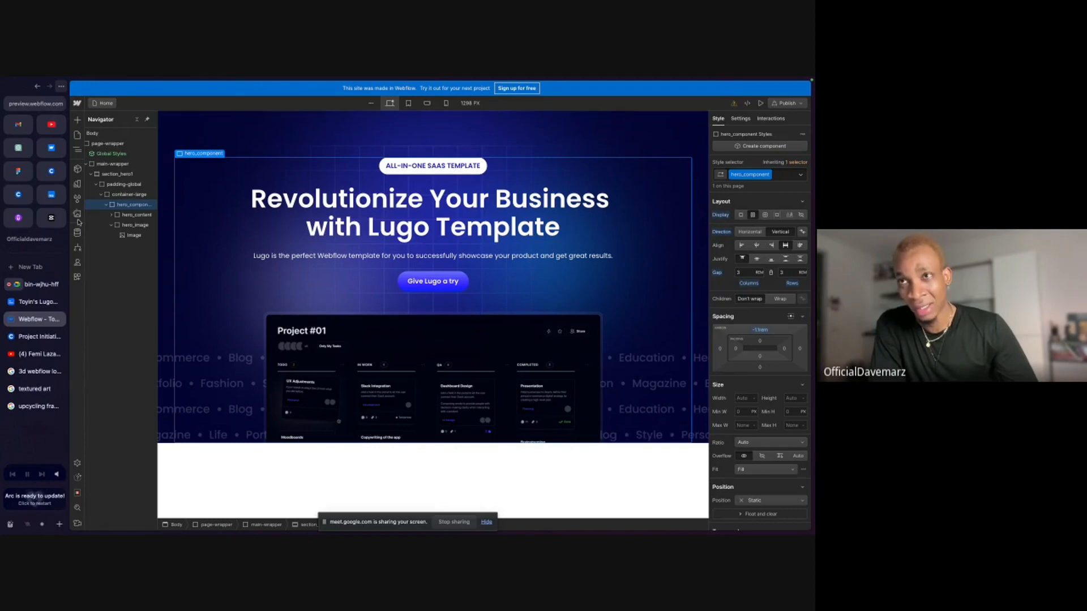
mouse_move(18, 173)
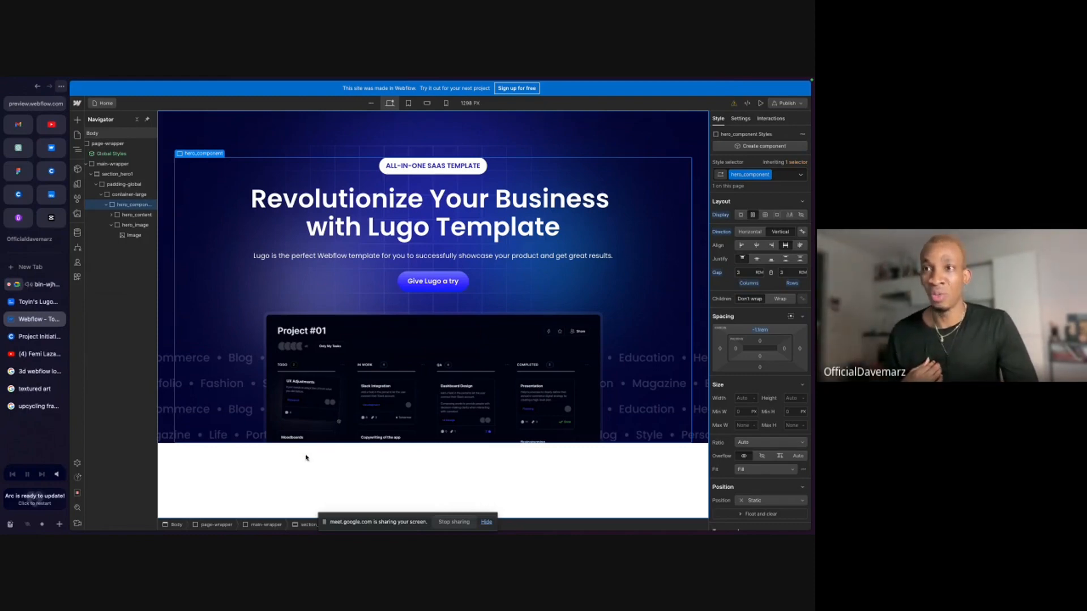
click(43, 286)
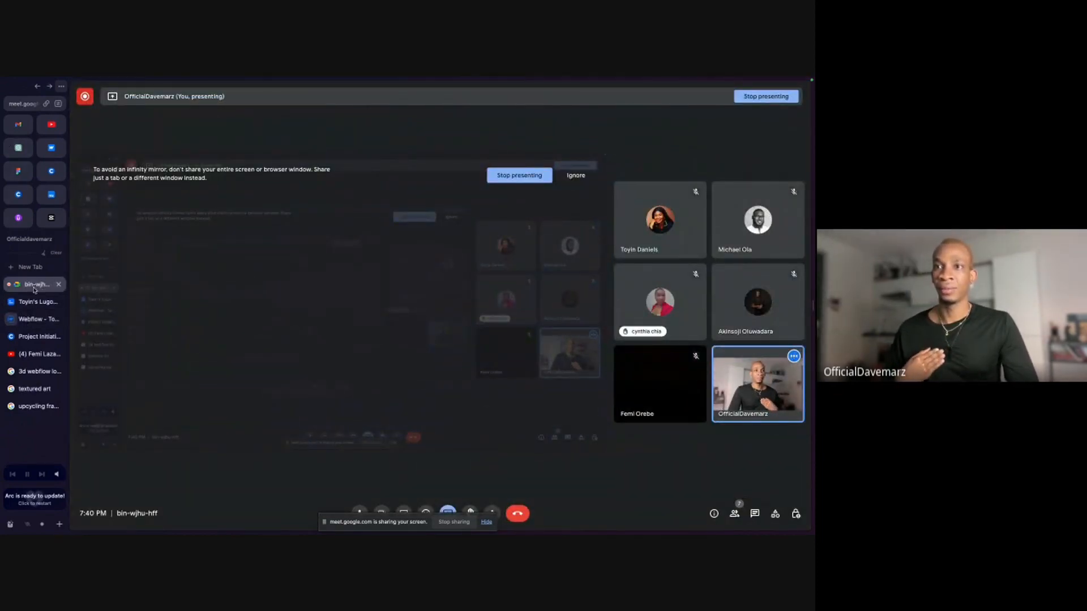
click(31, 320)
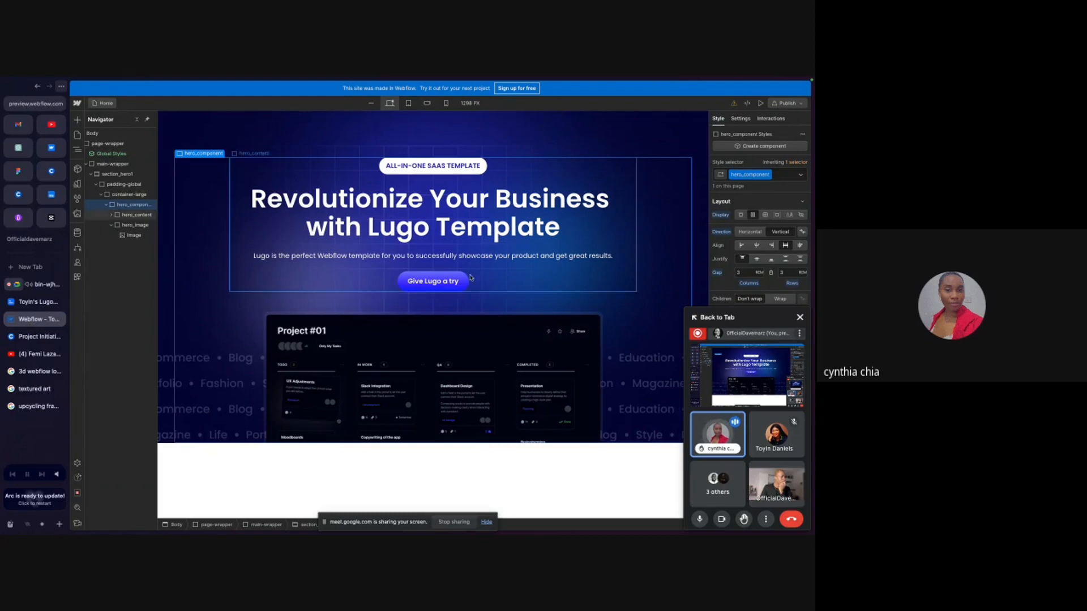
click(799, 317)
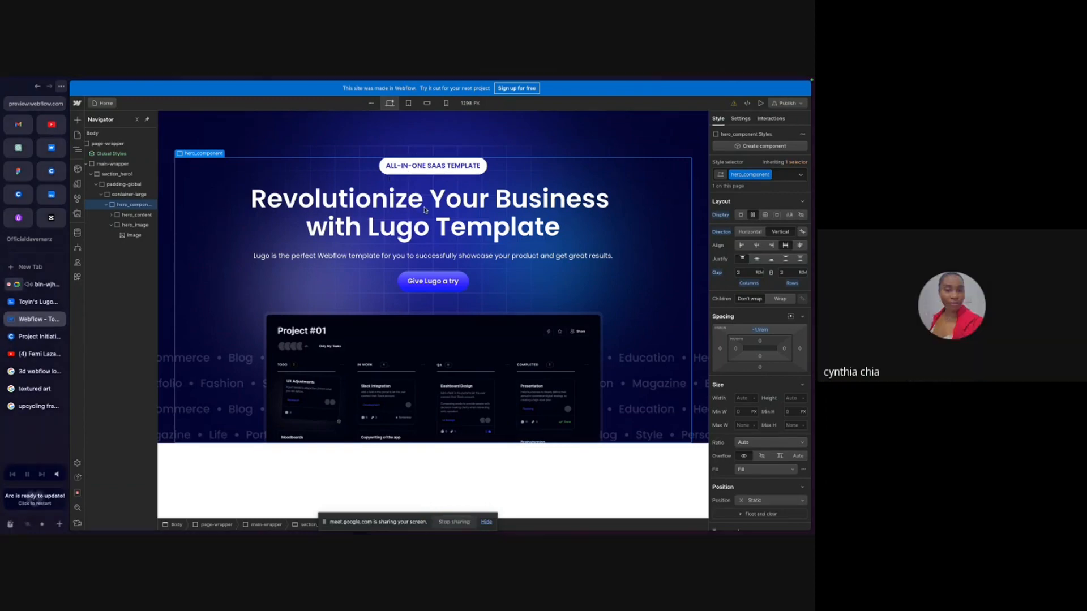
Examine hero_content, collapse the structure to section_hero1 and switch to the Google Meet call.
click(401, 265)
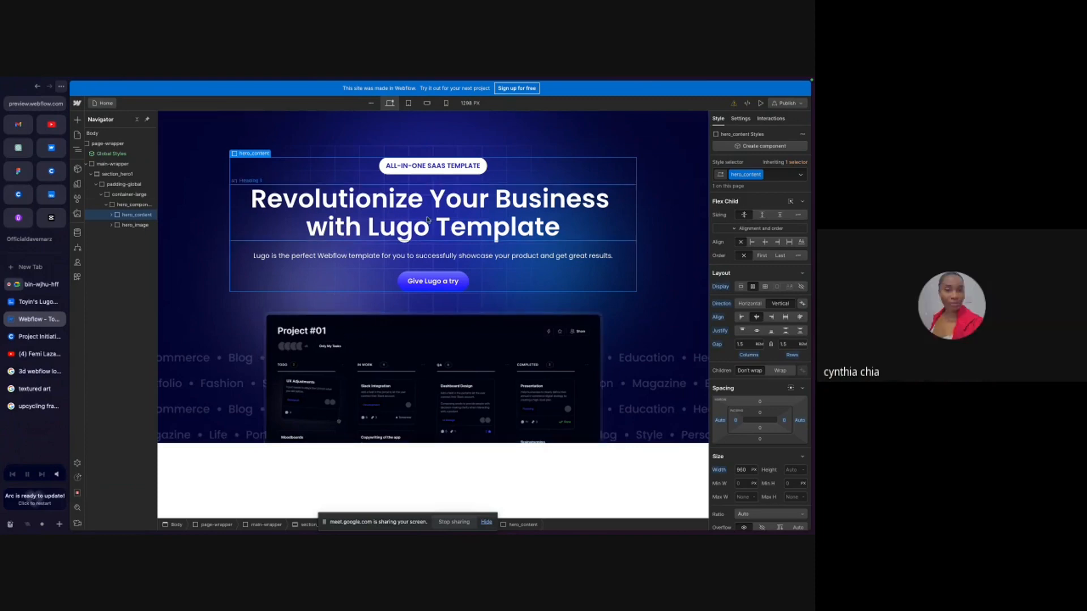
click(89, 177)
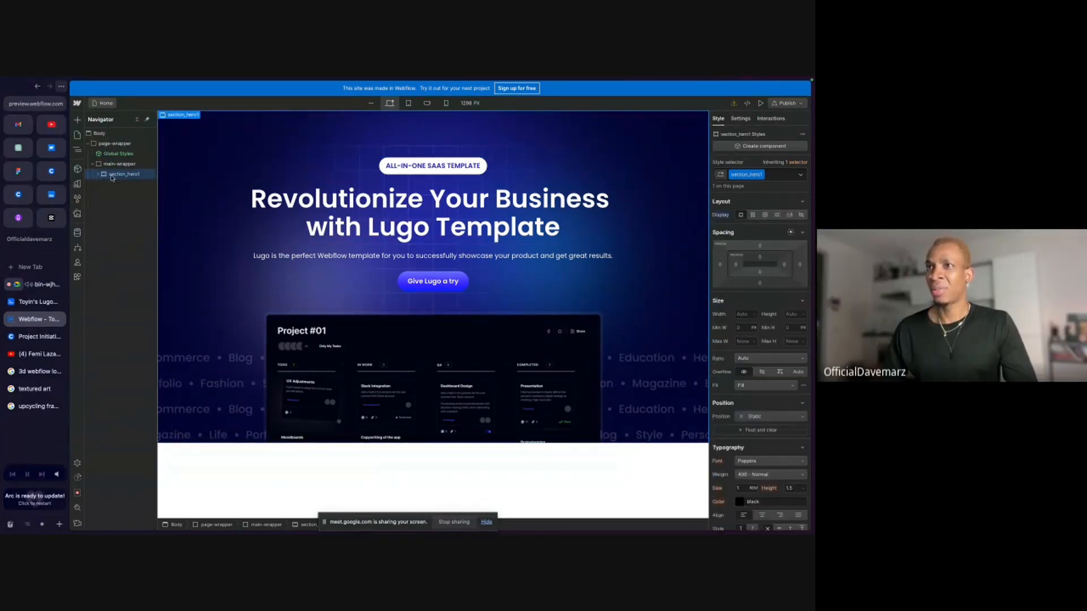
mouse_move(118, 174)
mouse_down()
mouse_move(118, 164)
mouse_move(110, 179)
mouse_move(115, 137)
mouse_move(124, 171)
mouse_up()
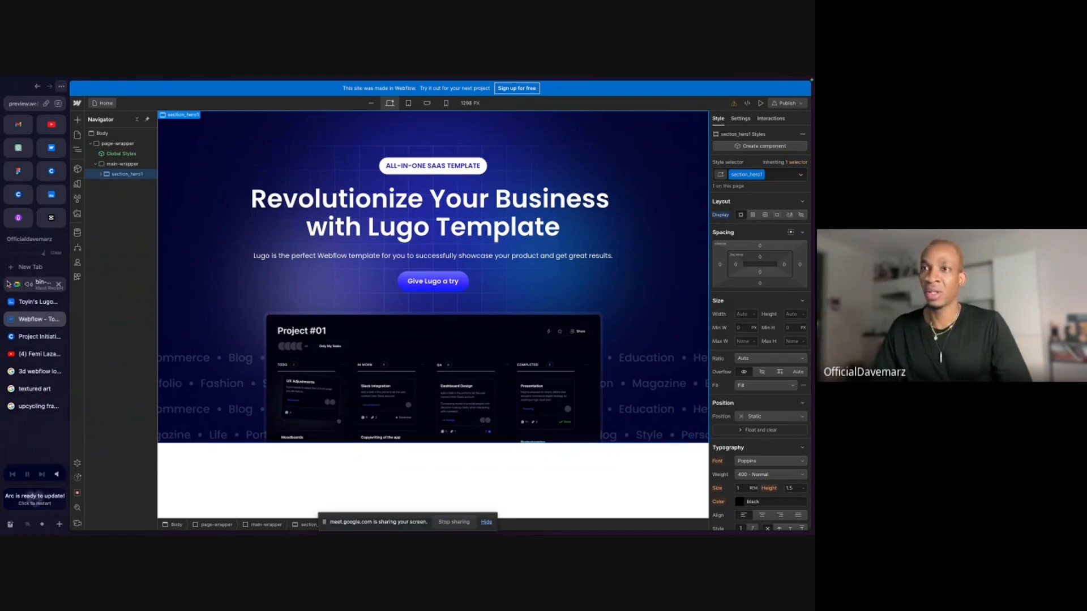
click(46, 282)
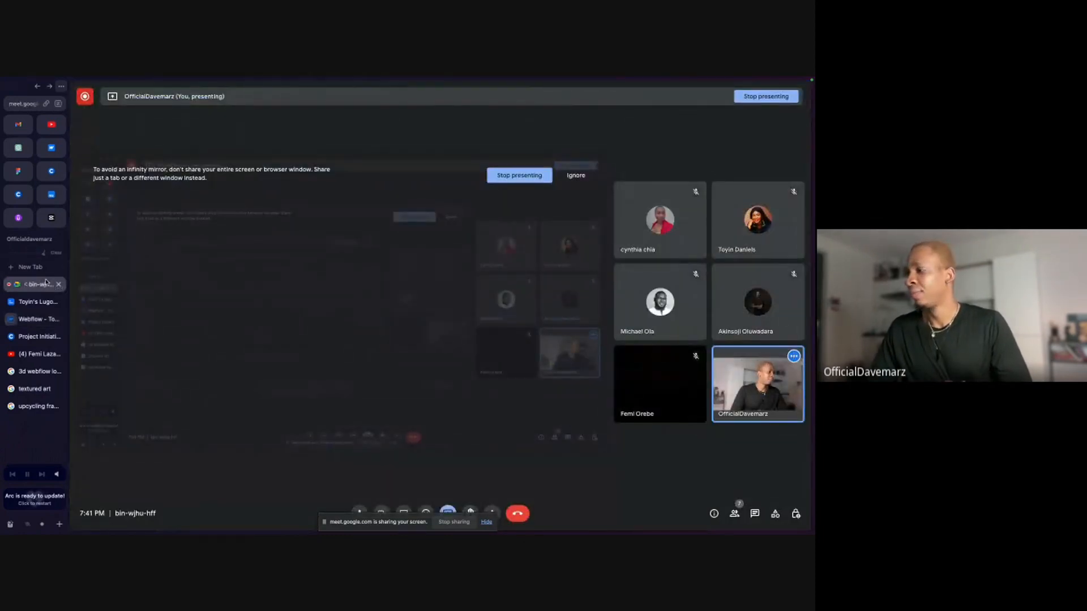
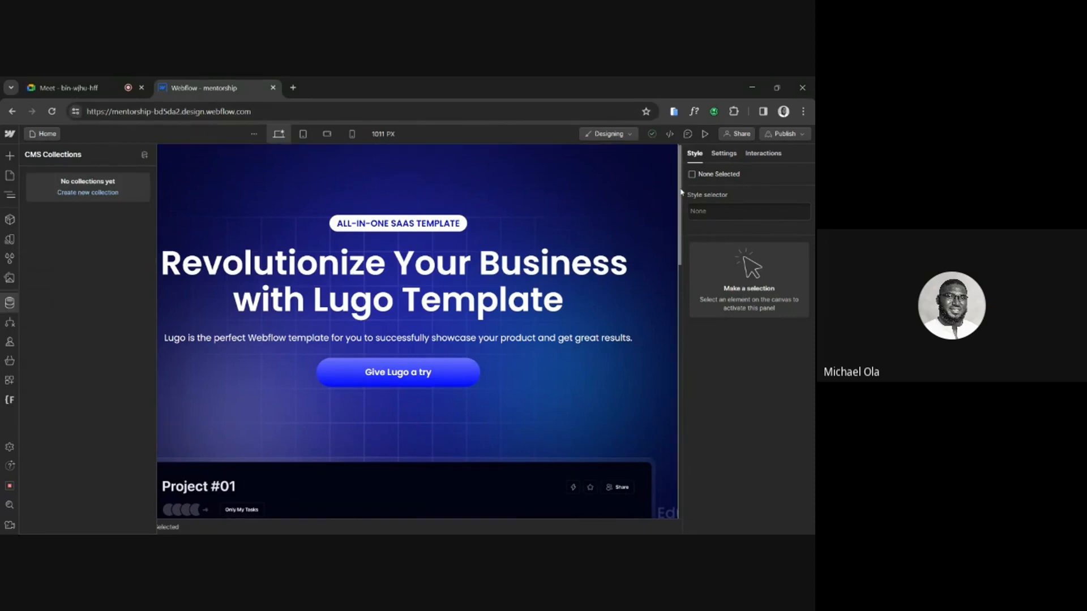
Look through the landing page's features and Latest Tech sections on the canvas.
drag(682, 191, 675, 366)
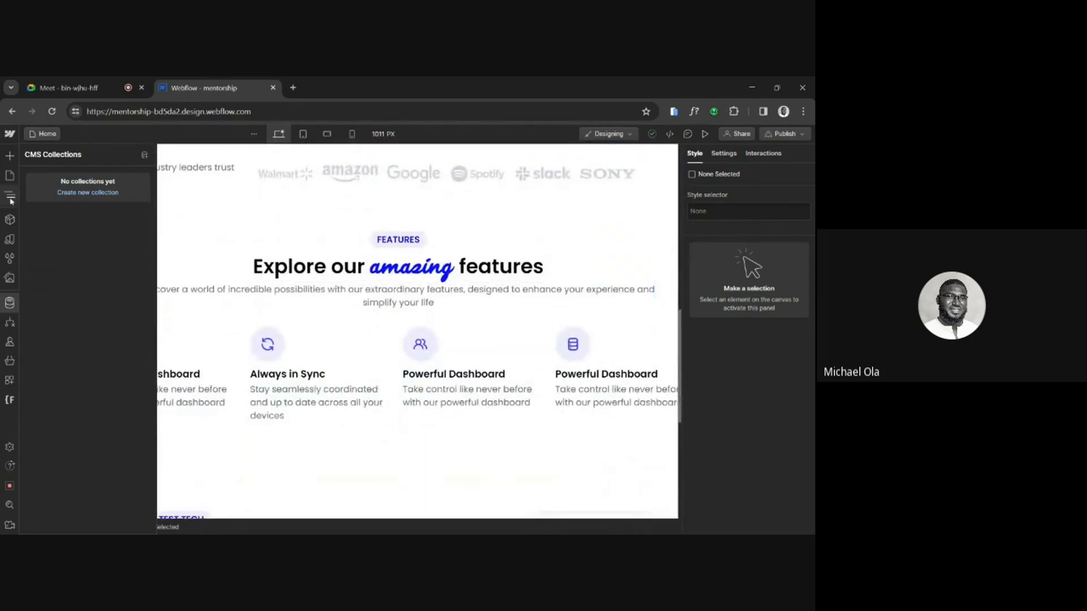
scroll(348, 347, down, 6)
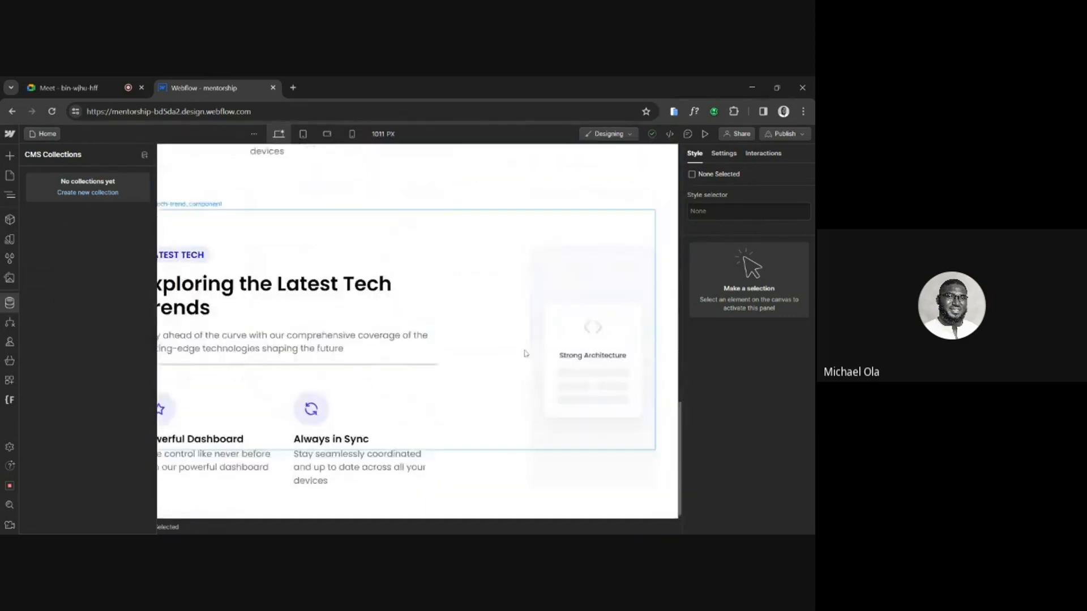
scroll(525, 353, up, 5)
scroll(525, 353, up, 2)
scroll(524, 354, down, 6)
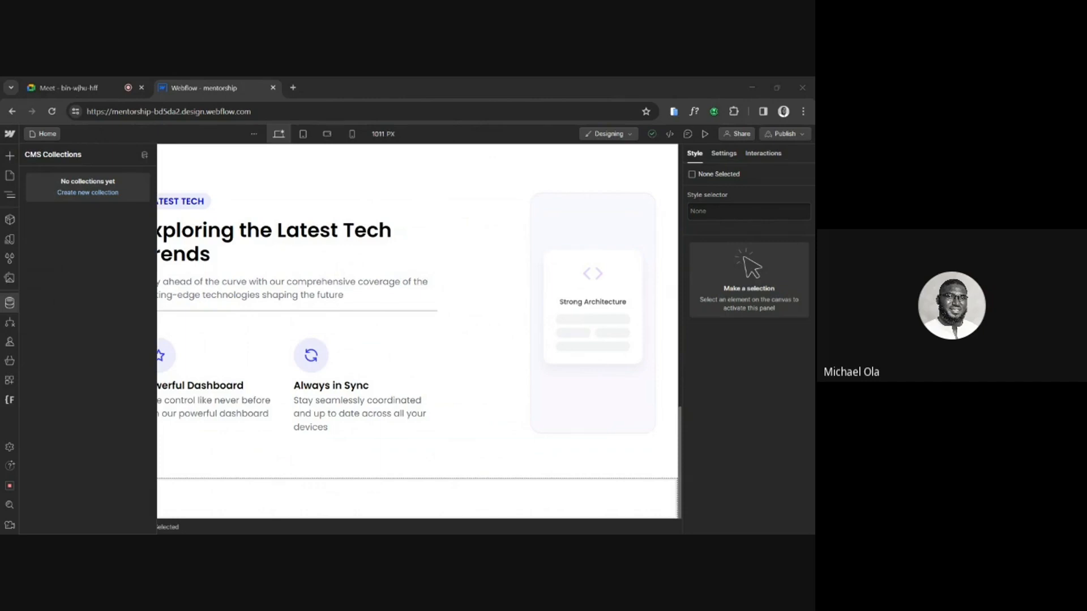
Start a new CMS collection and name it Blog.
click(88, 193)
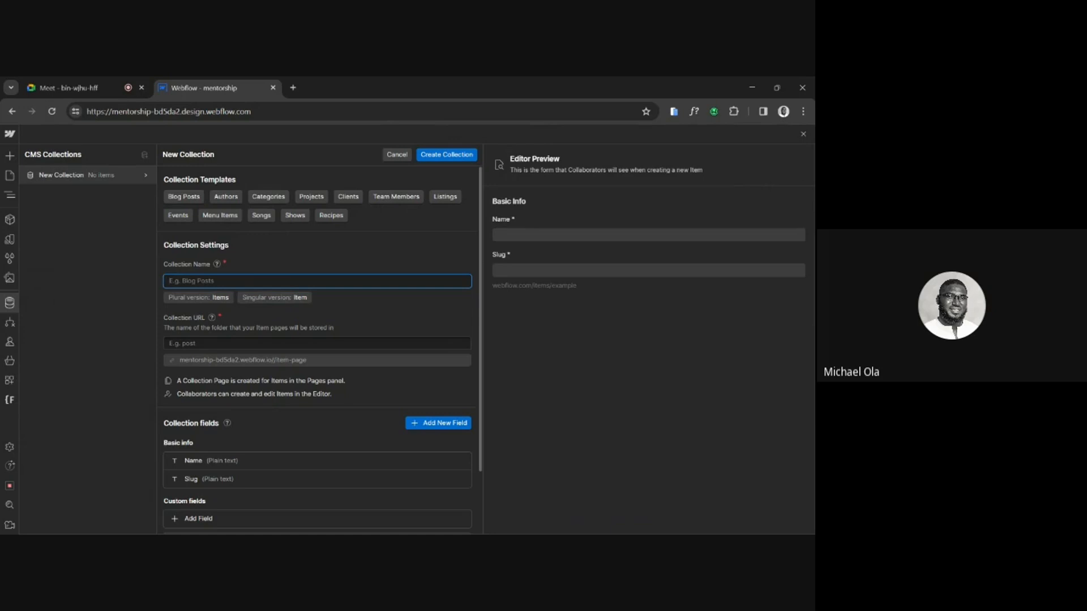
scroll(174, 364, down, 2)
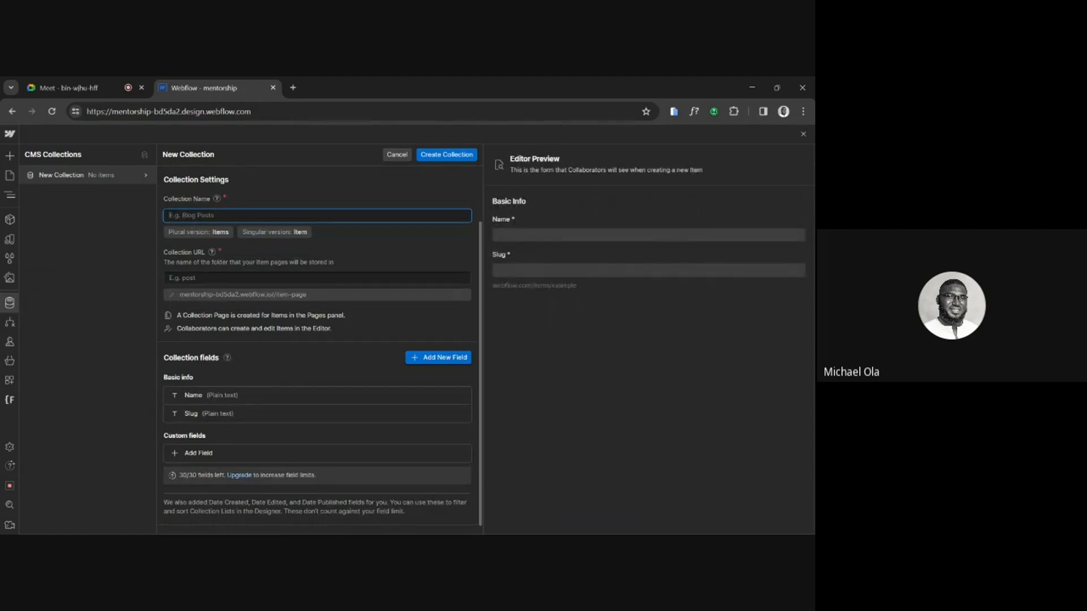
text(Blog)
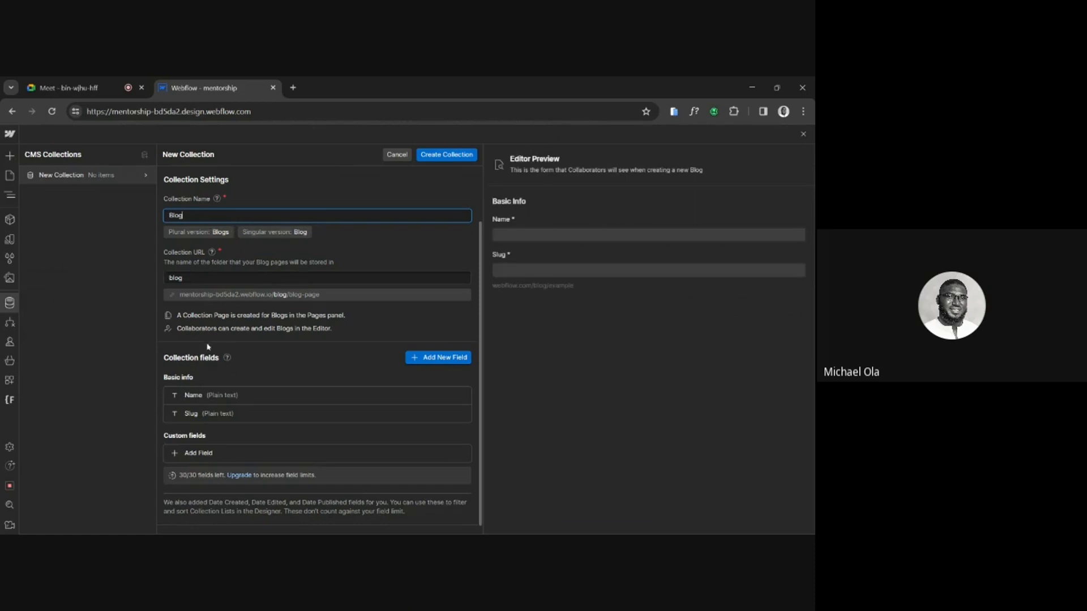
Relabel the collection's basic Name field as "Blog title" and close its settings.
scroll(199, 387, down, 1)
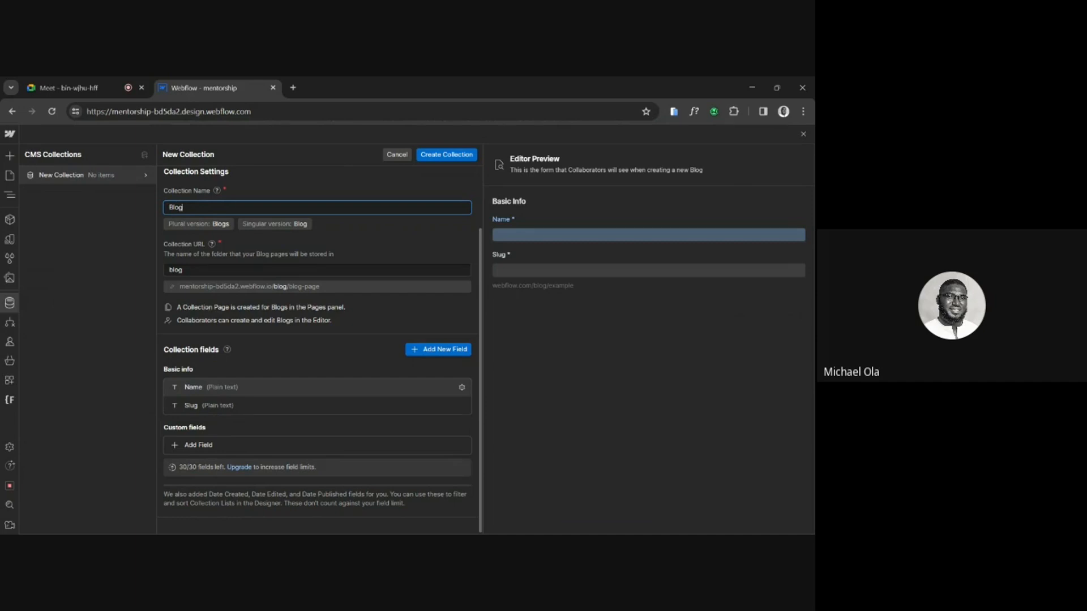
click(215, 389)
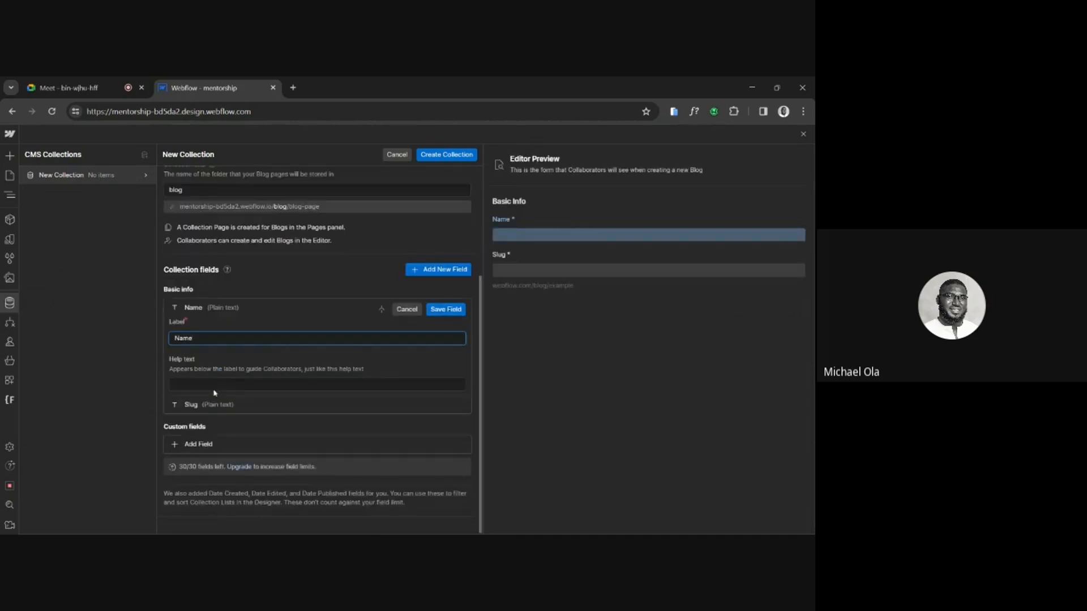
text(Blog title)
click(215, 385)
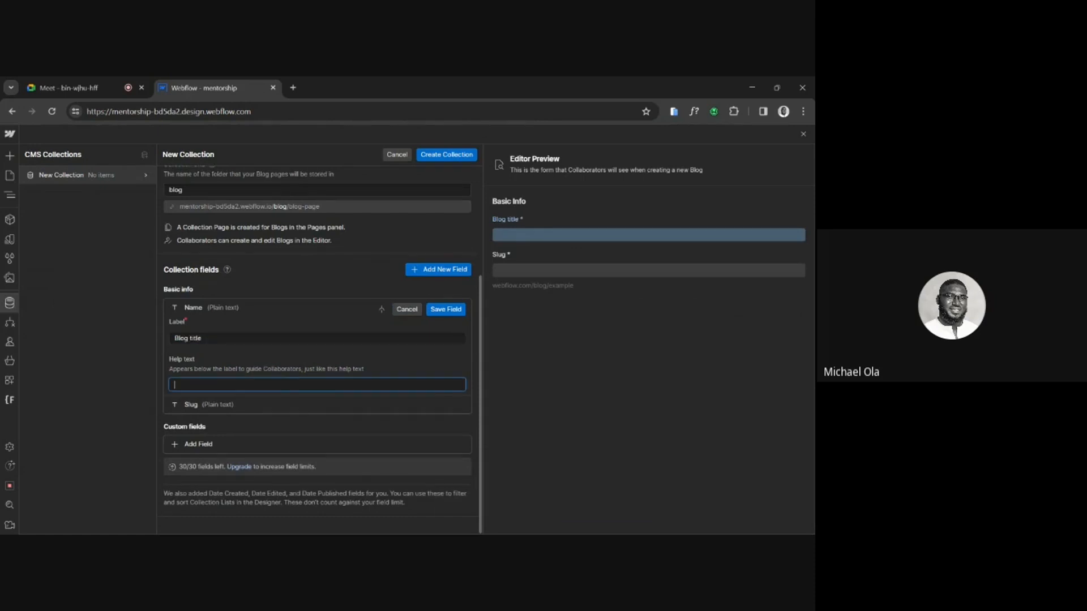
click(226, 405)
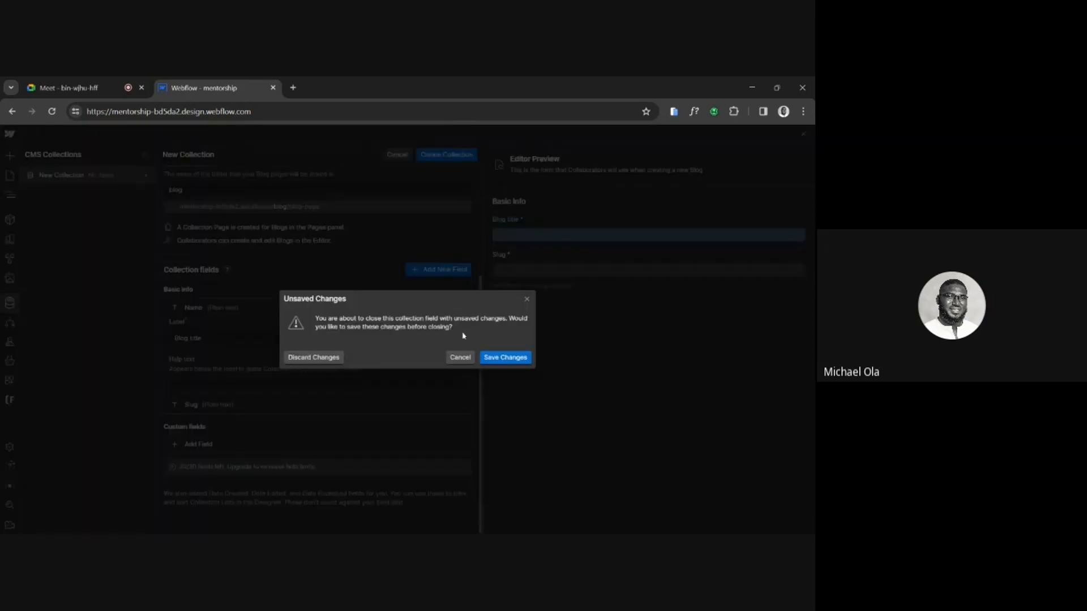
click(460, 357)
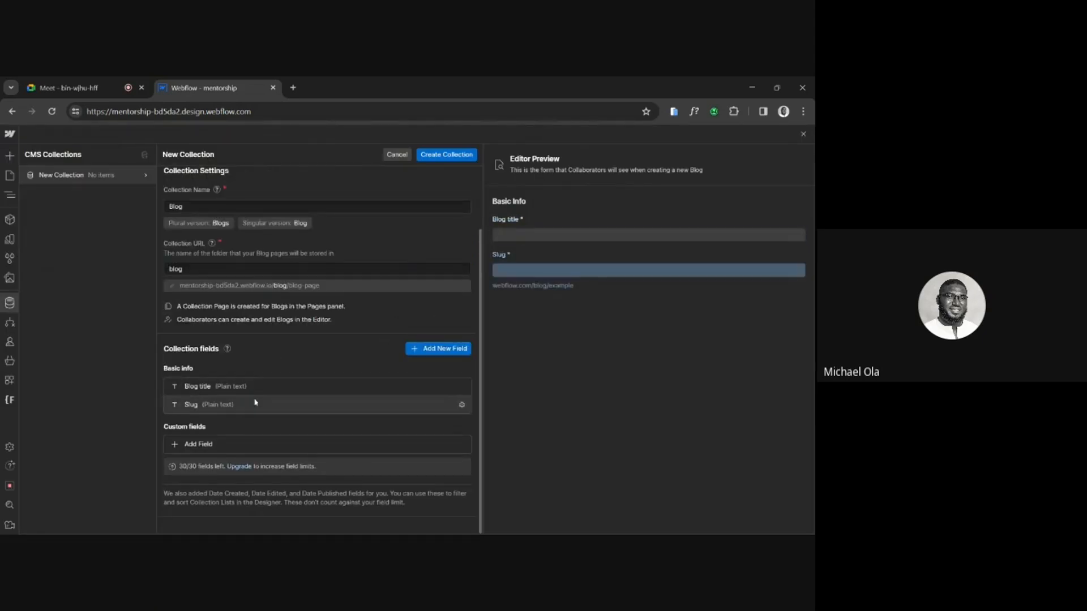
Start a new collection field and review the descriptions of the available field types, such as Switch, Color, Option, File and Phone.
click(414, 350)
scroll(396, 339, down, 4)
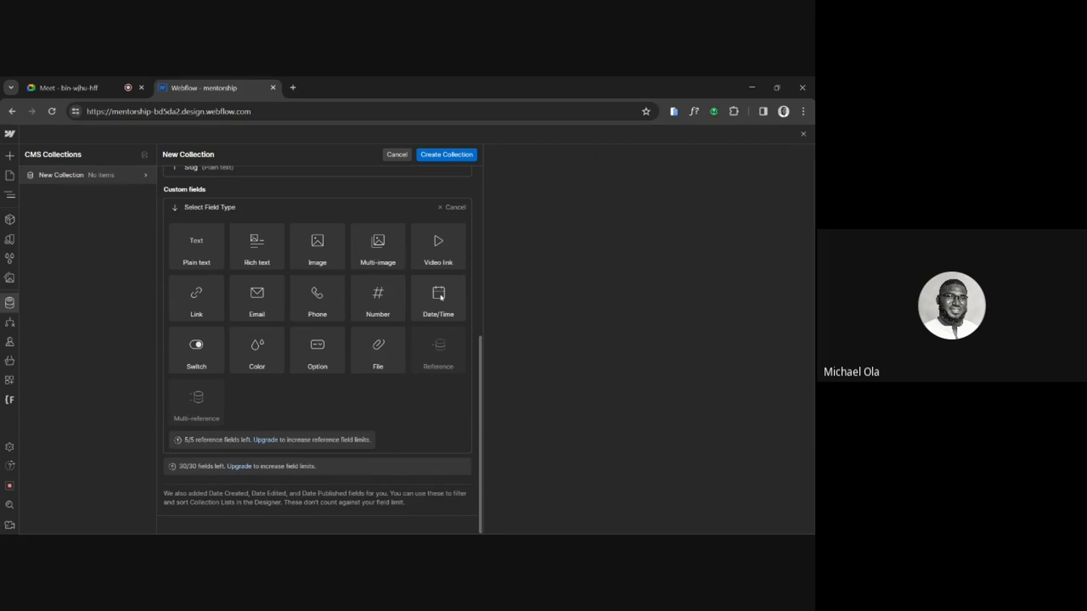
mouse_move(214, 348)
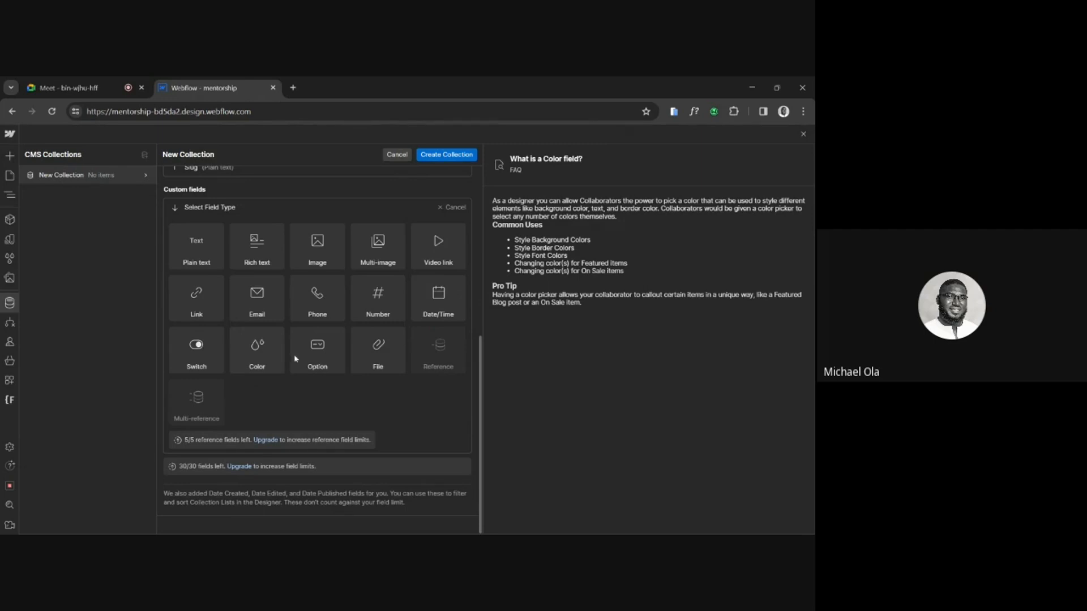
mouse_move(330, 360)
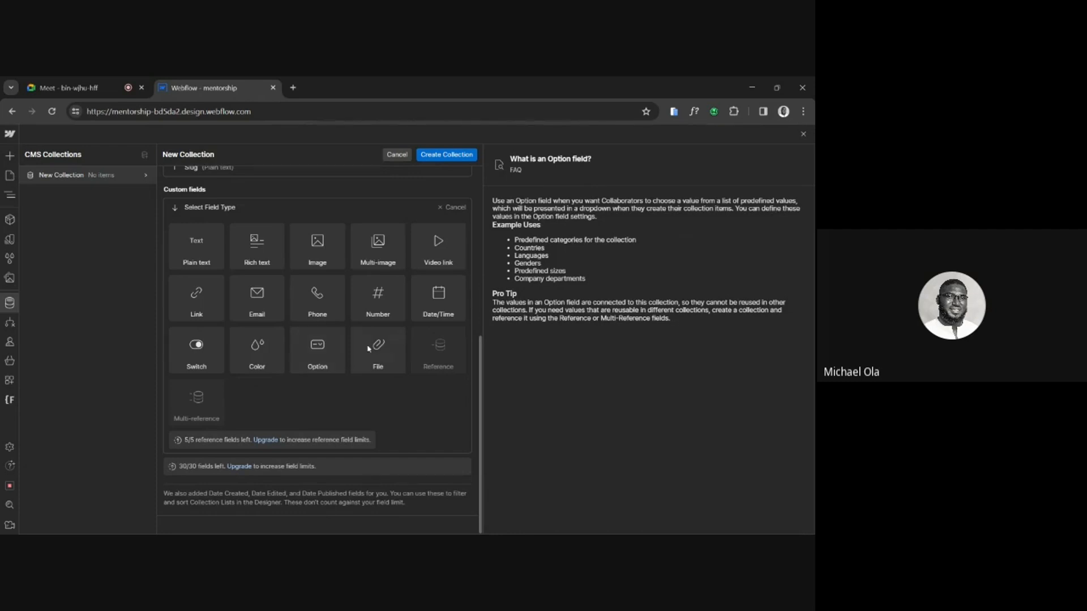
mouse_move(379, 352)
mouse_move(415, 353)
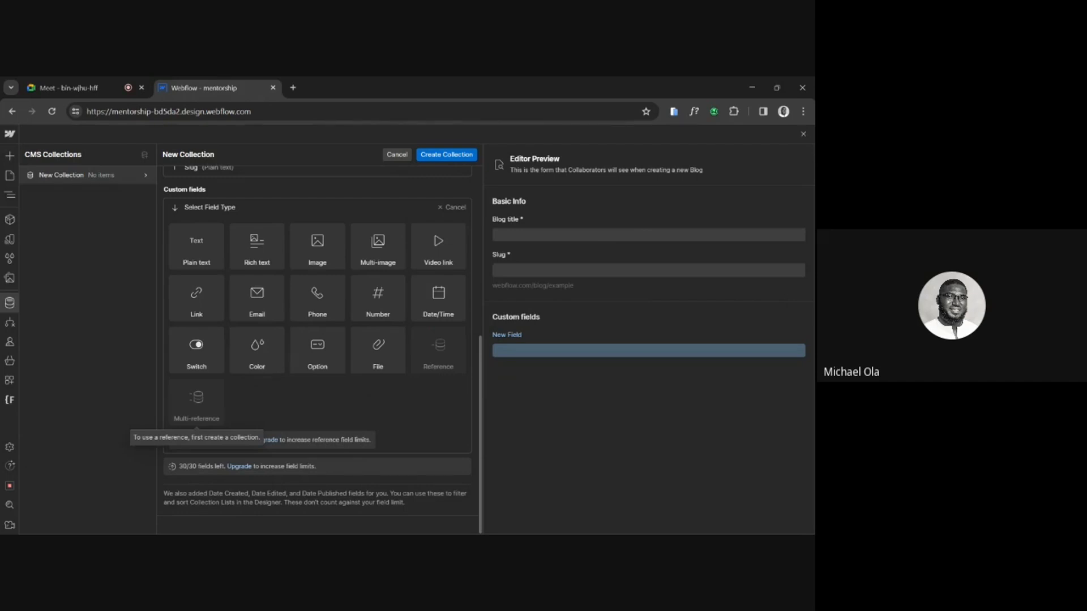
mouse_move(315, 309)
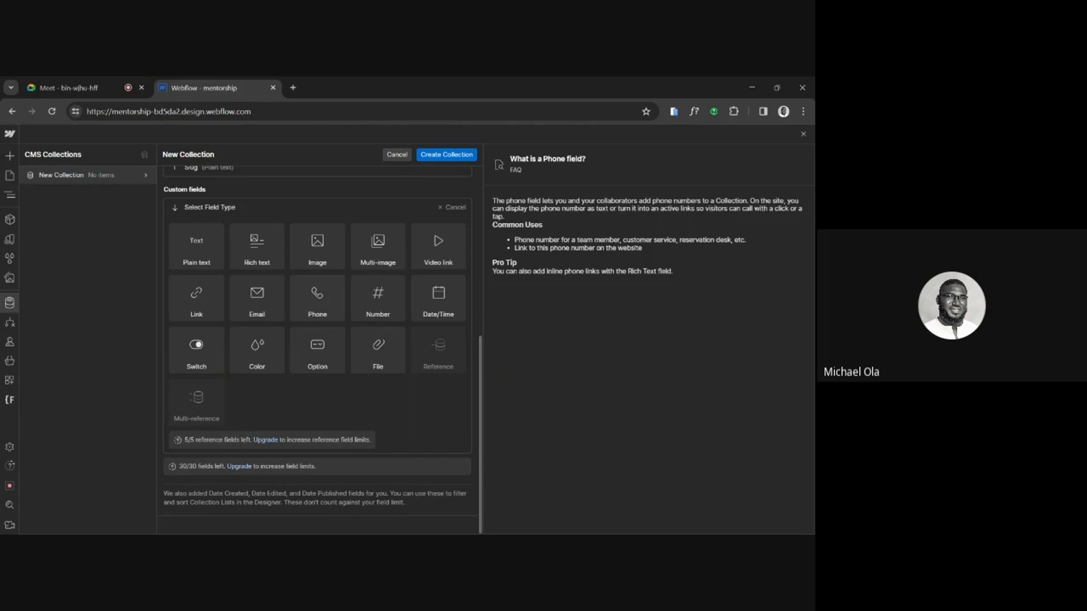
scroll(208, 361, up, 4)
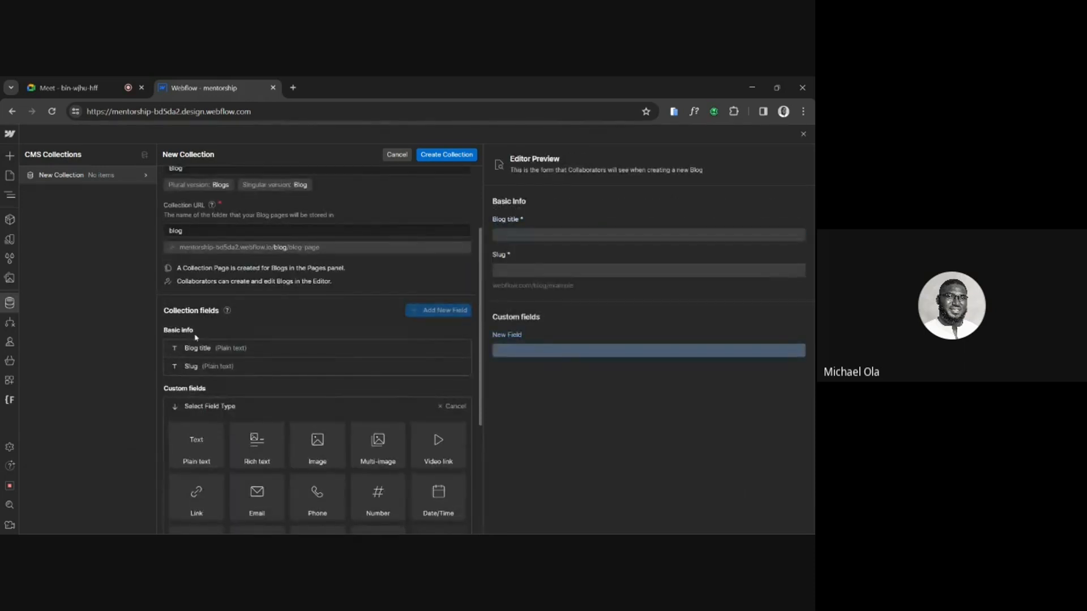
scroll(215, 348, down, 3)
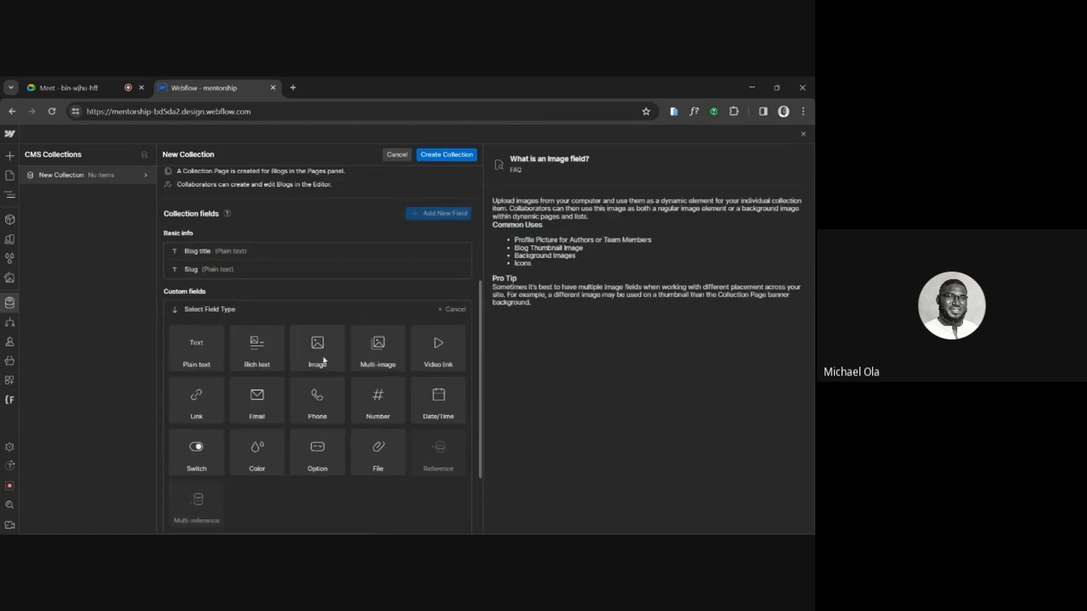
Add a required Image field labelled "Blog thumbnail" to the collection and save it.
click(325, 360)
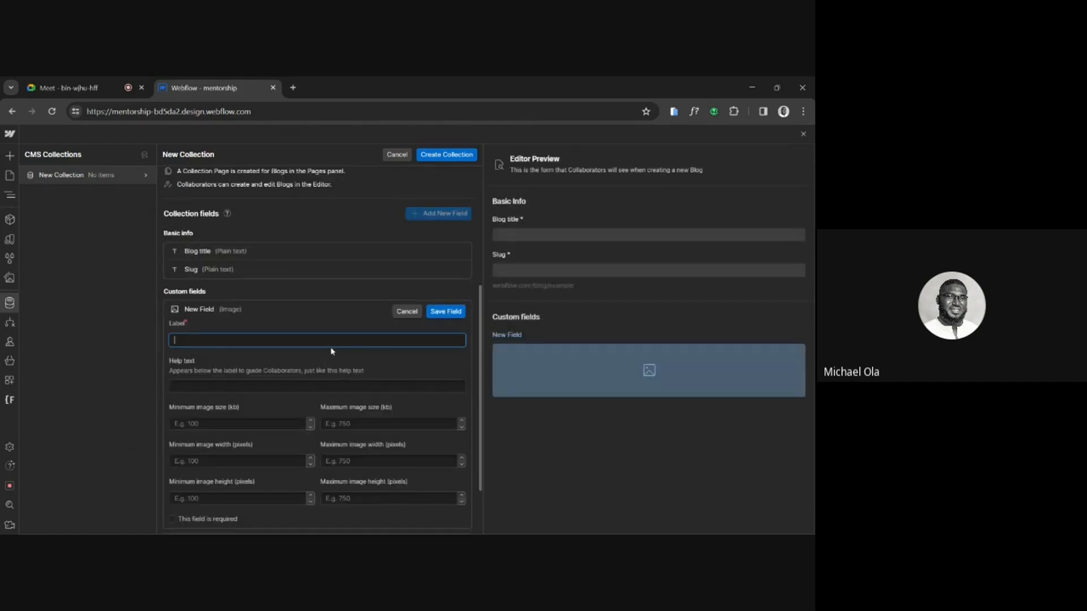
scroll(306, 327, down, 1)
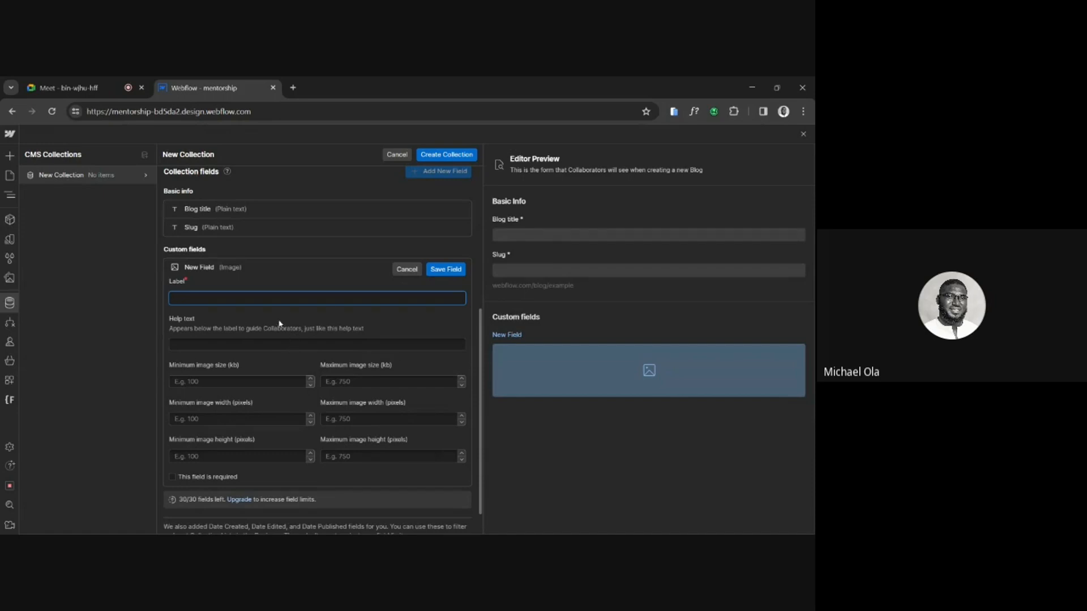
text(Blog thumbna)
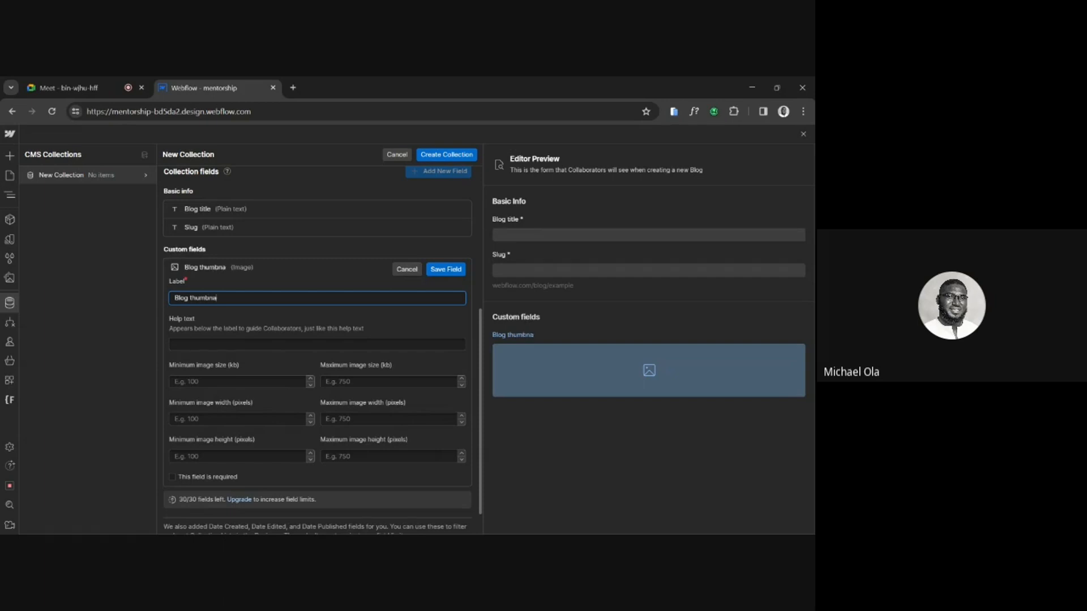
text(il)
click(173, 477)
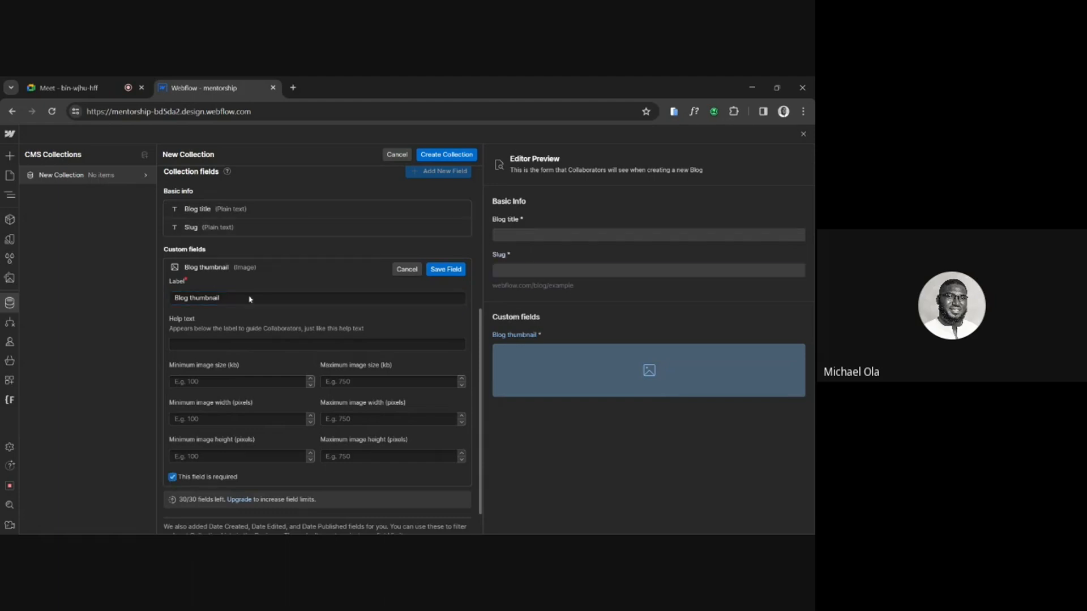
click(443, 268)
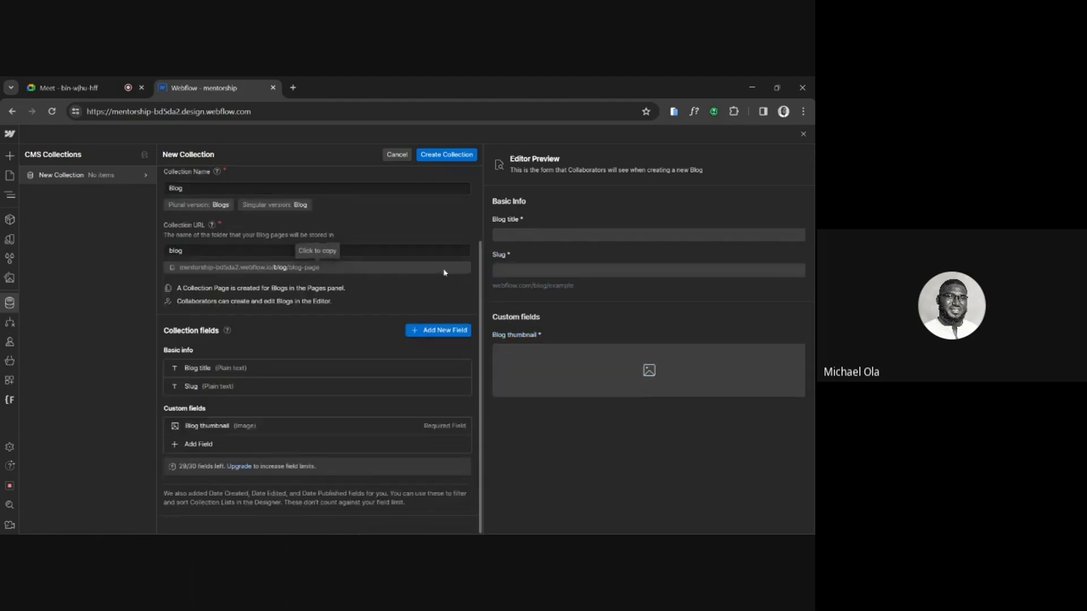
Add a Date/Time field labelled "Published date" to the collection and save it.
click(204, 444)
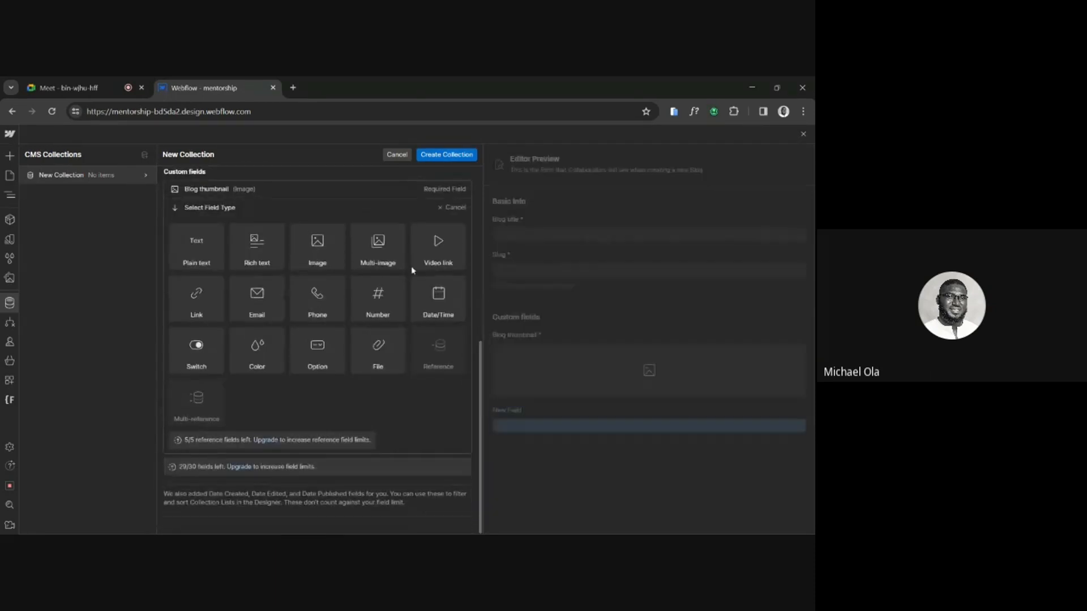
click(441, 295)
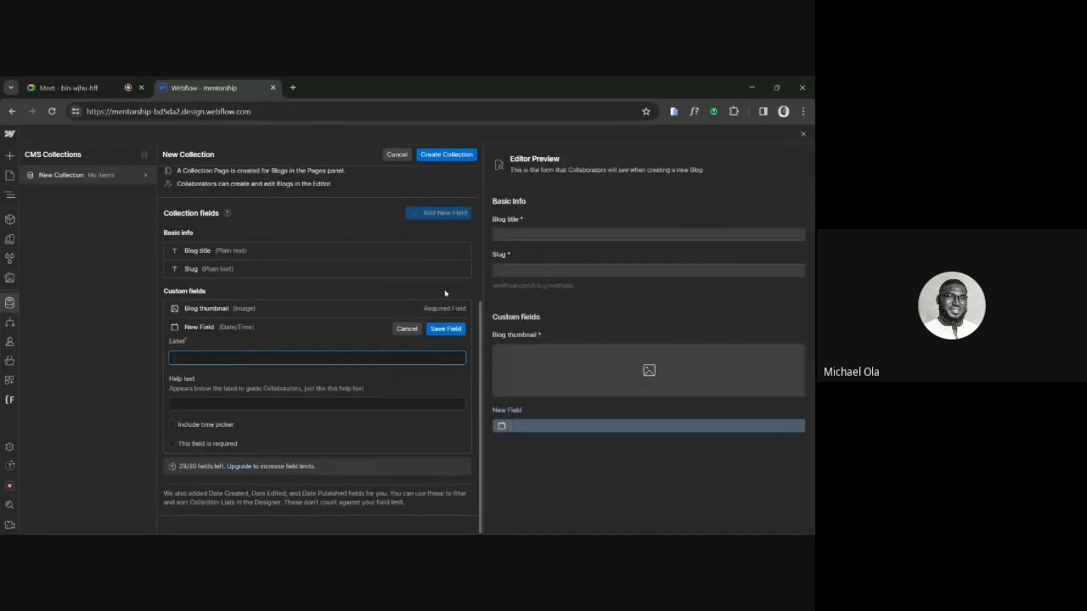
text(Oublished date)
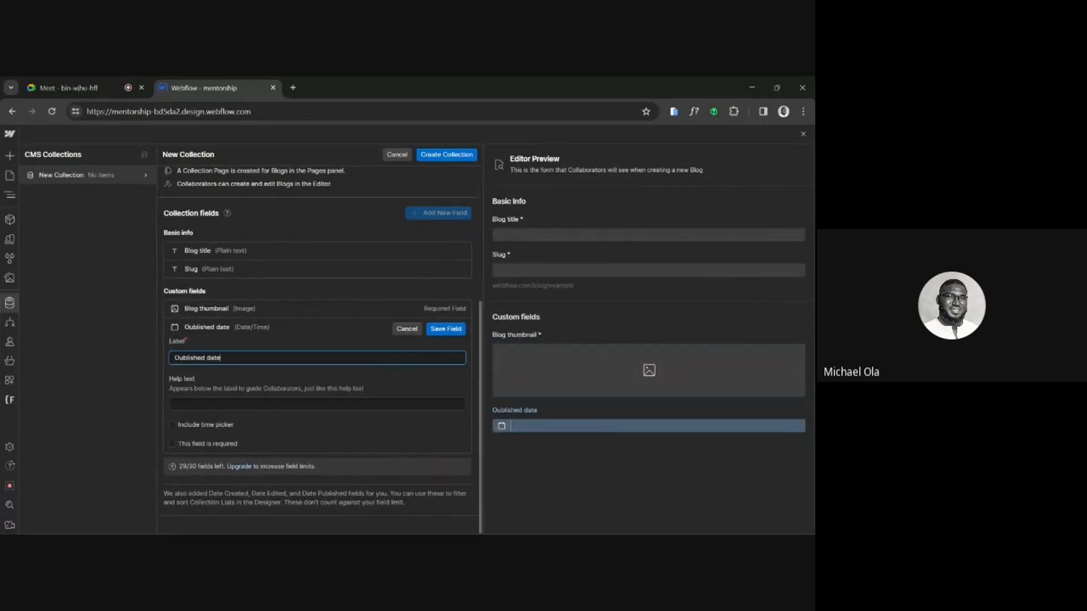
key(BackSpace)
text(P)
click(446, 329)
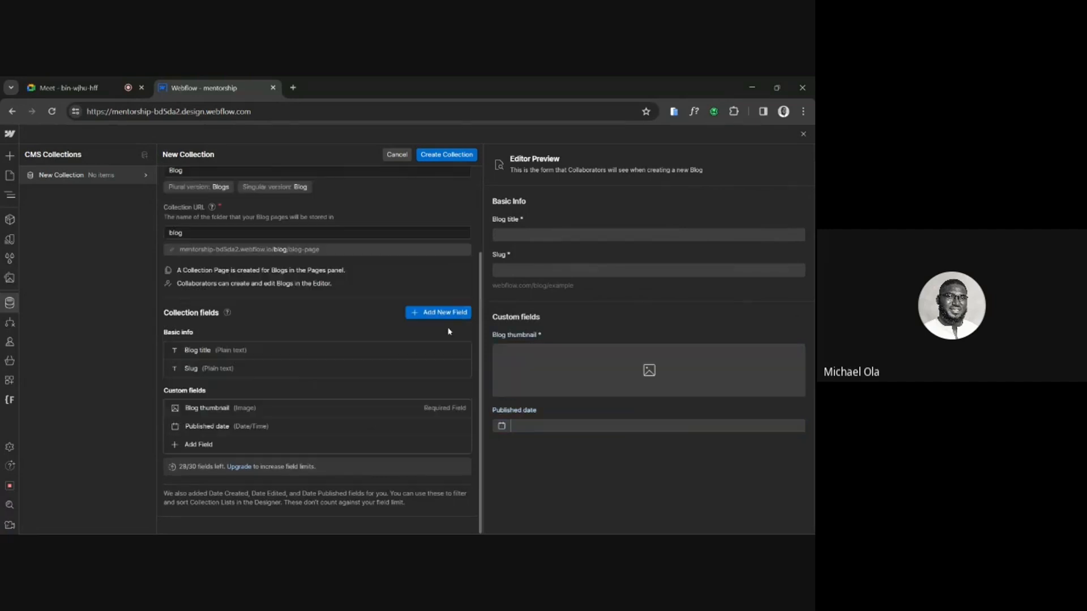
Compare the plain and rich text types, then add and save a Rich text field labelled "Blog content".
click(209, 445)
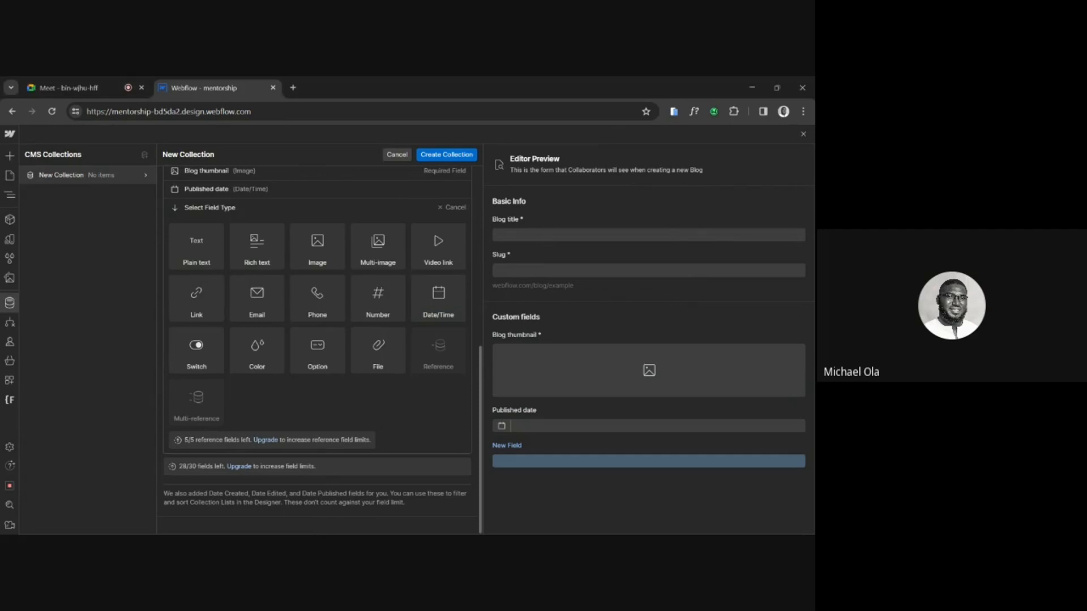
mouse_move(412, 317)
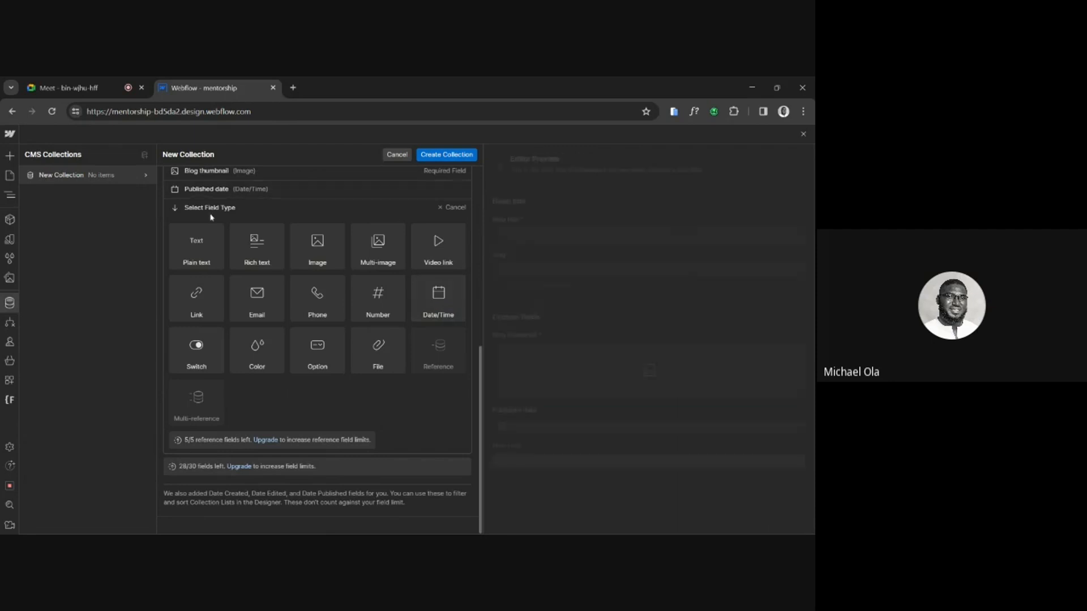
mouse_move(203, 242)
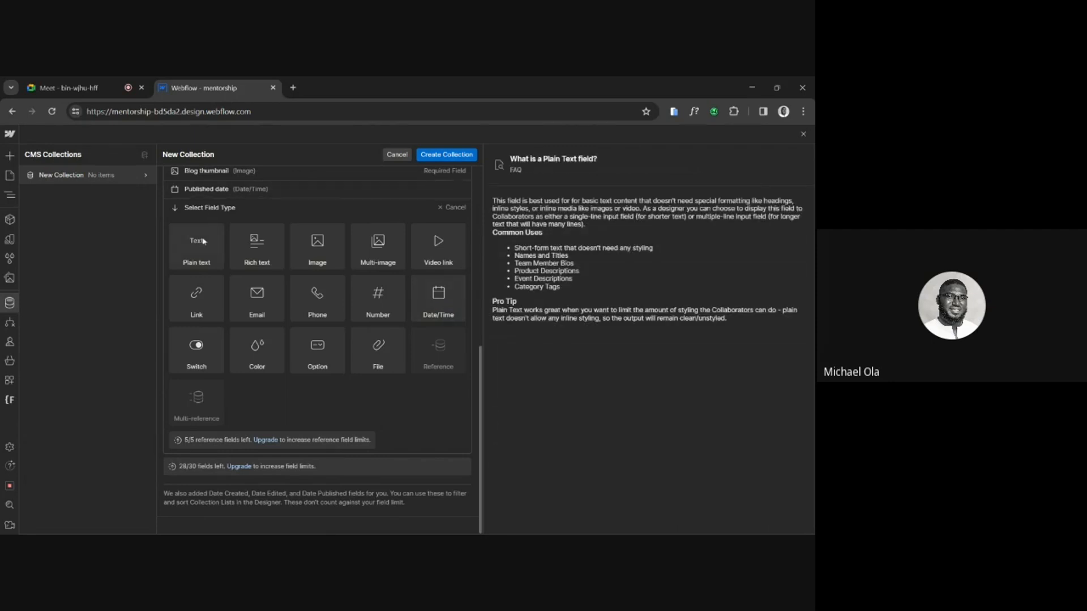
mouse_move(266, 241)
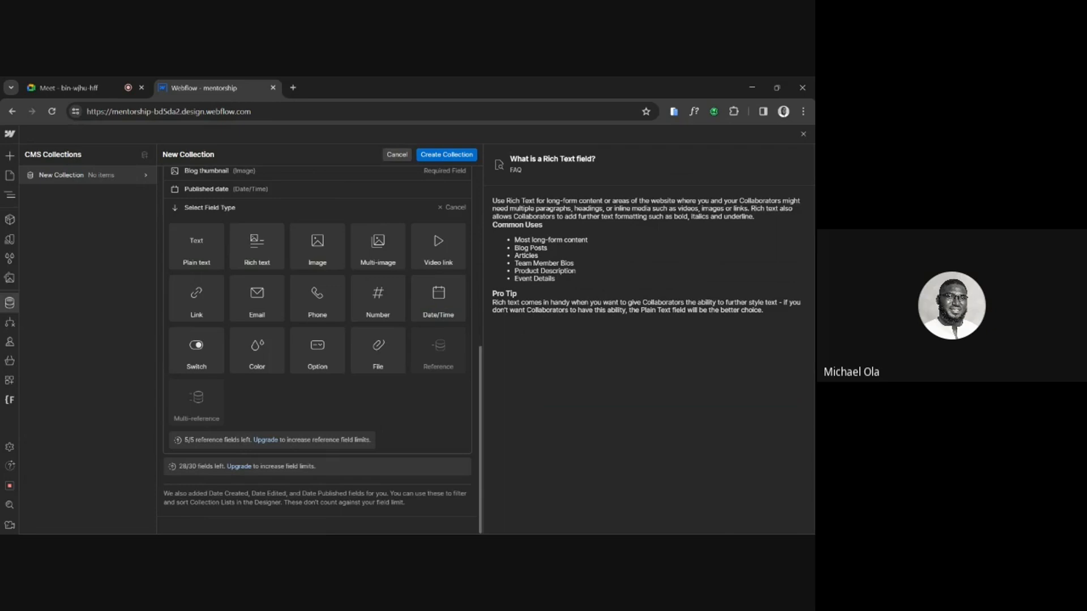
click(257, 249)
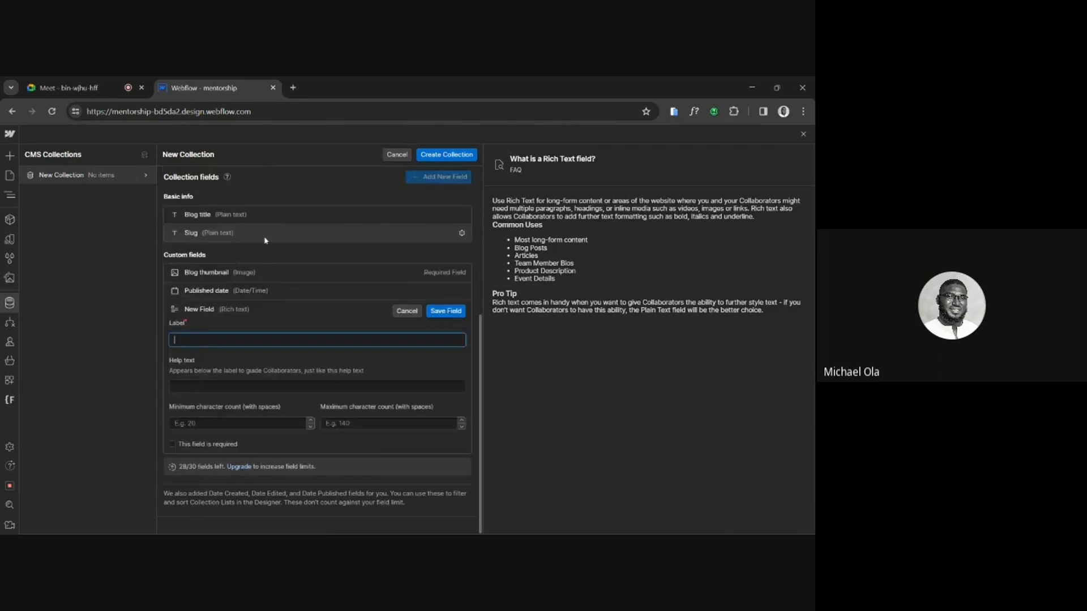
text(Blo)
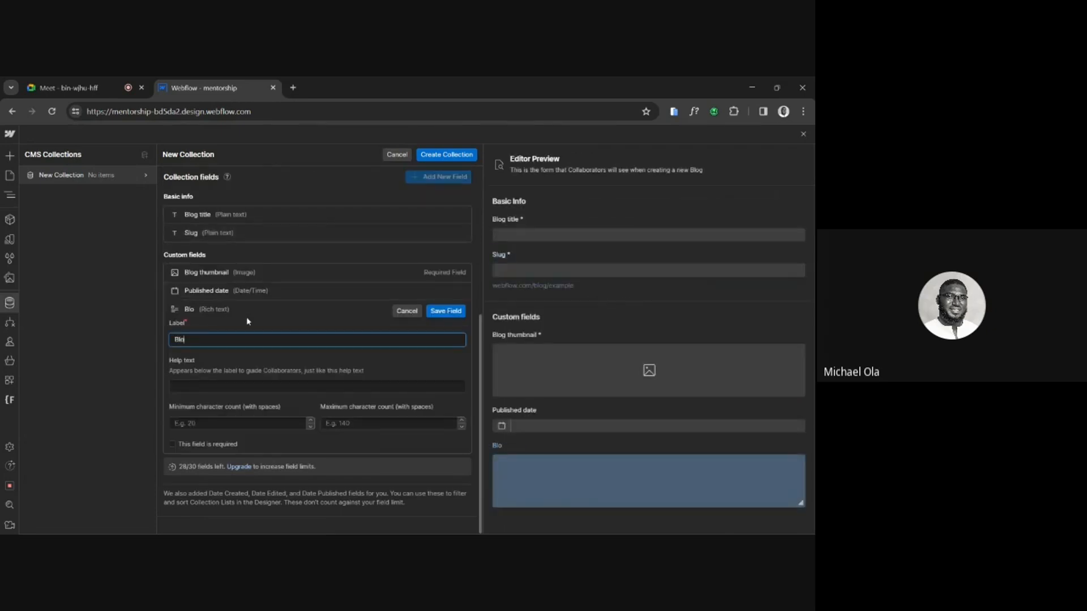
text(g content)
click(429, 312)
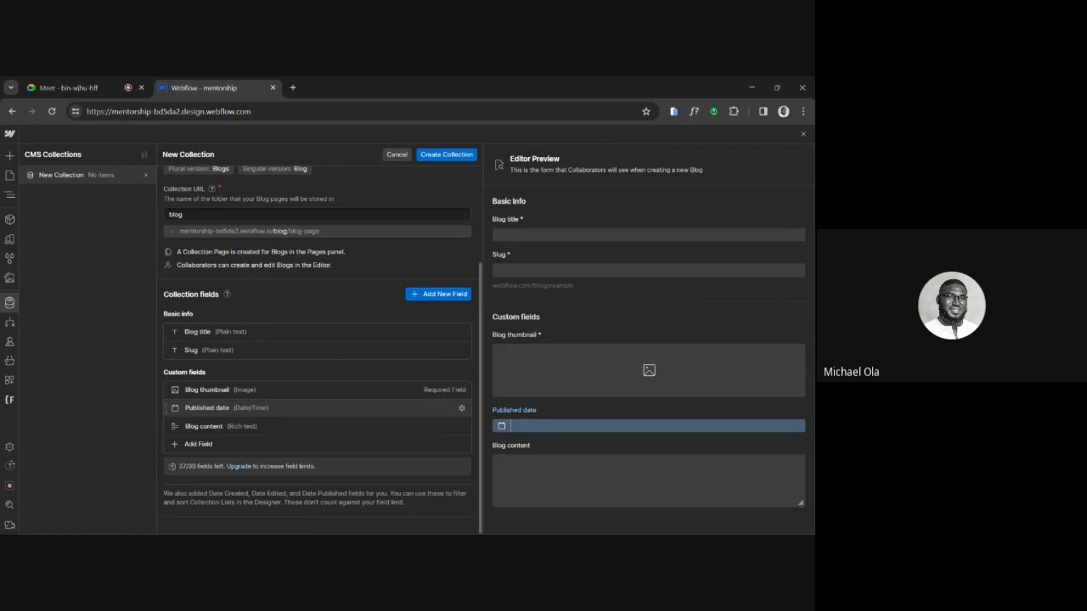
click(254, 444)
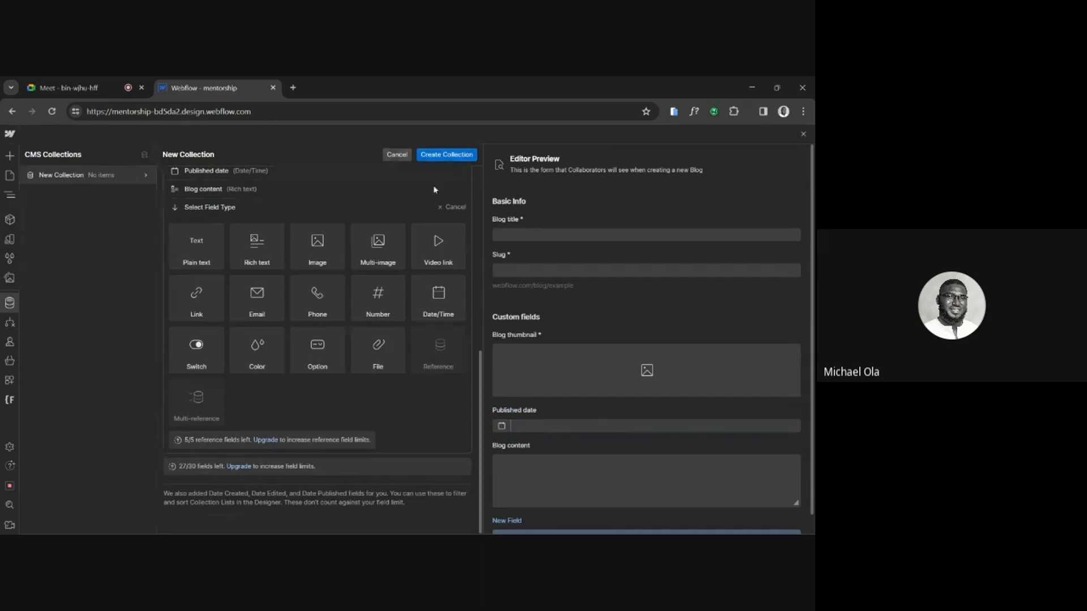
scroll(453, 252, up, 3)
scroll(447, 237, up, 1)
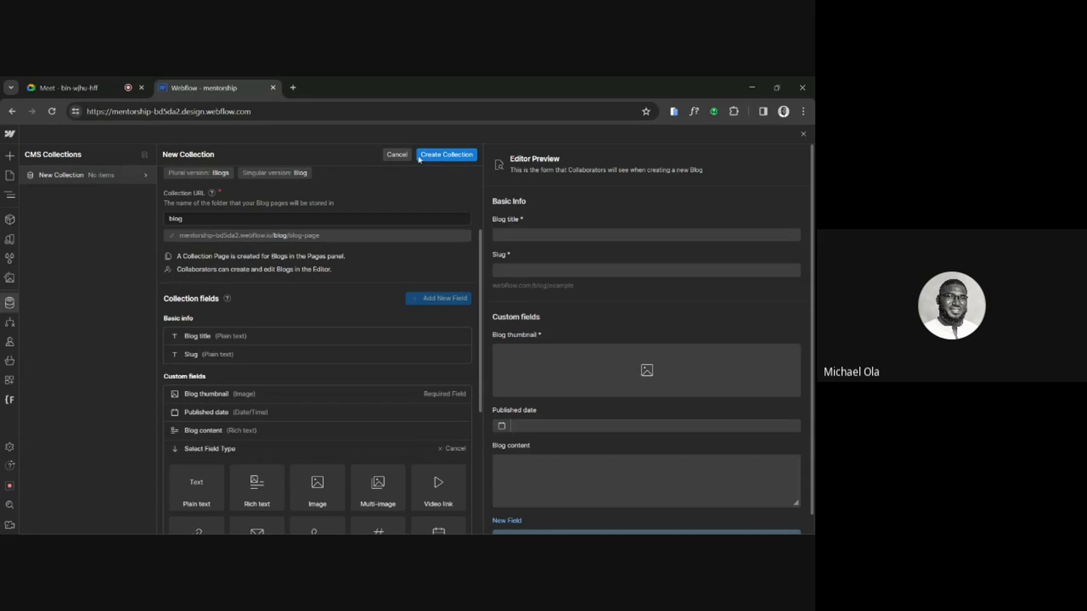
scroll(442, 217, up, 2)
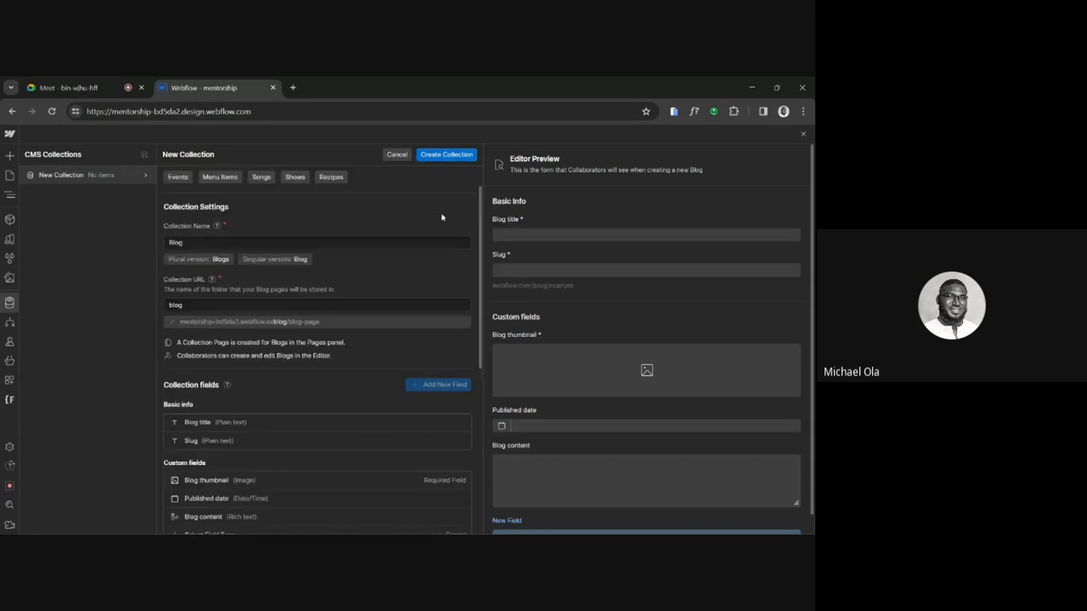
scroll(442, 226, down, 3)
click(396, 308)
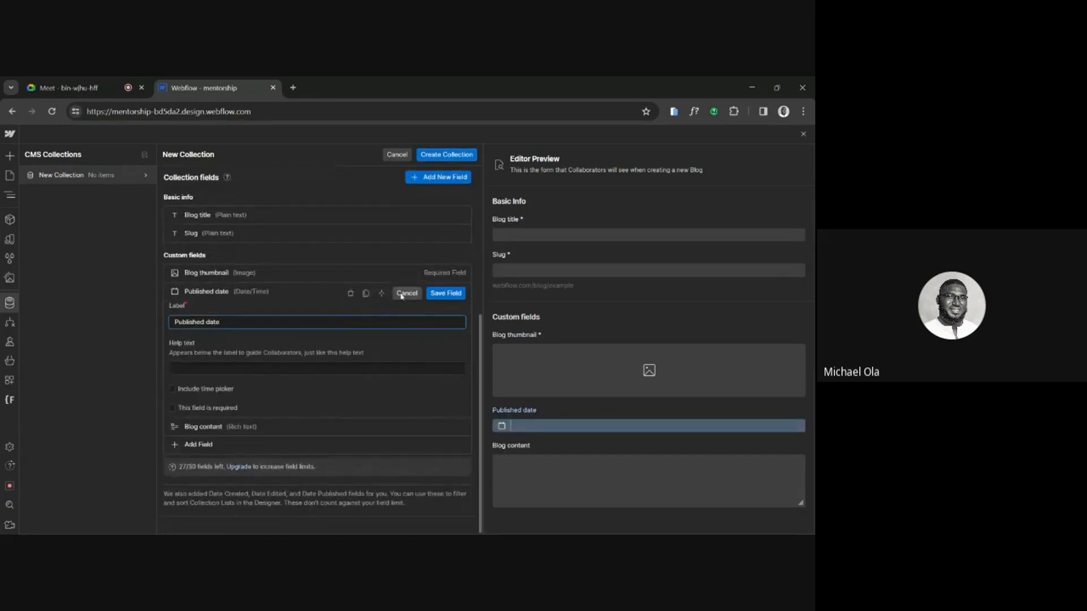
click(406, 294)
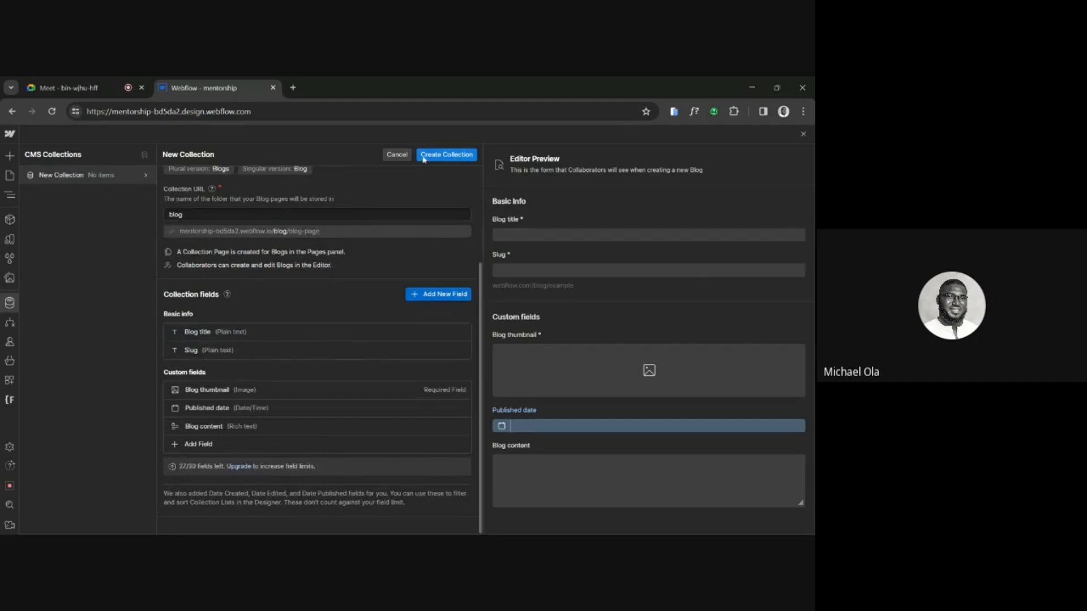
Create the Blog collection with its custom fields, save the changes, and discard the blank new collection form.
click(423, 158)
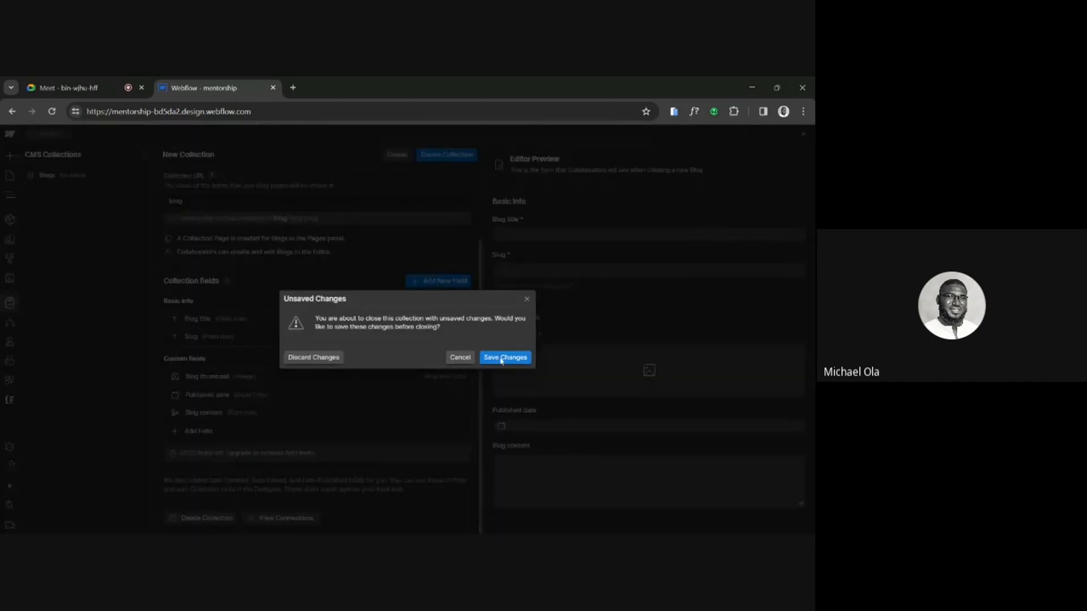
click(501, 358)
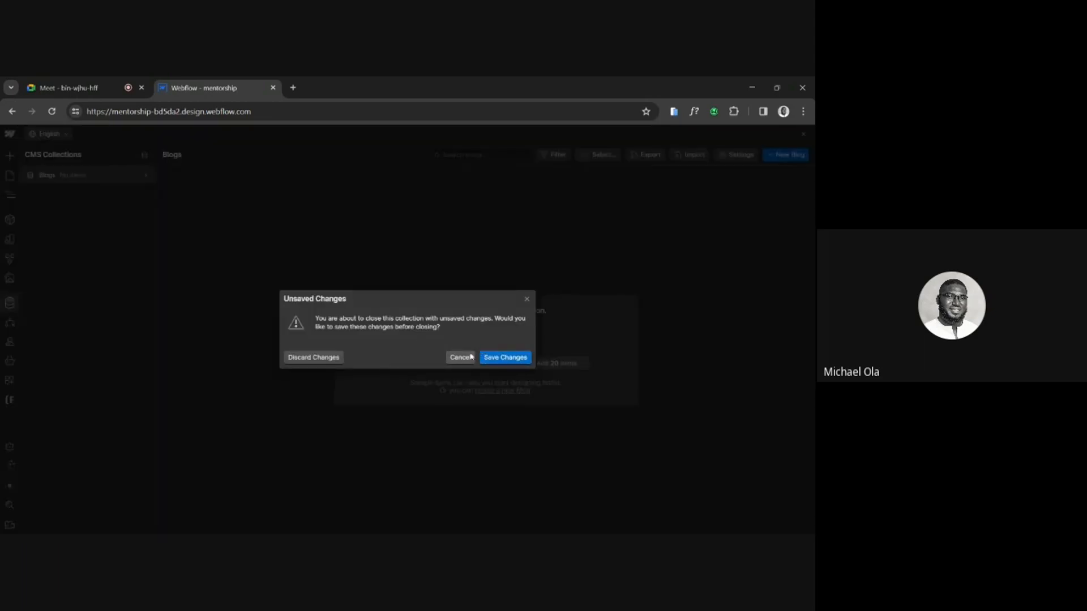
click(504, 358)
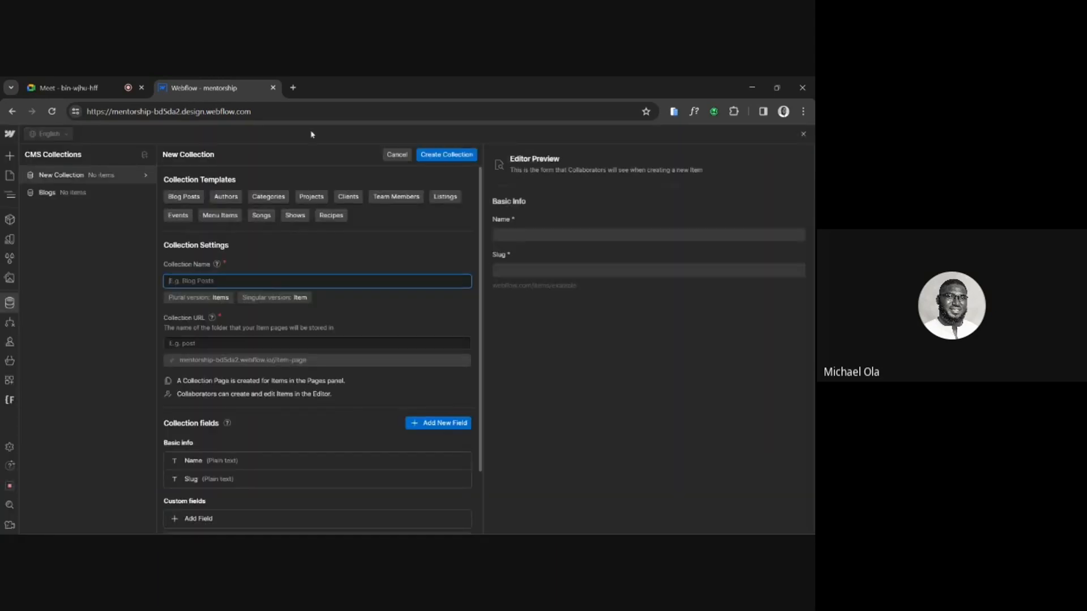
click(396, 154)
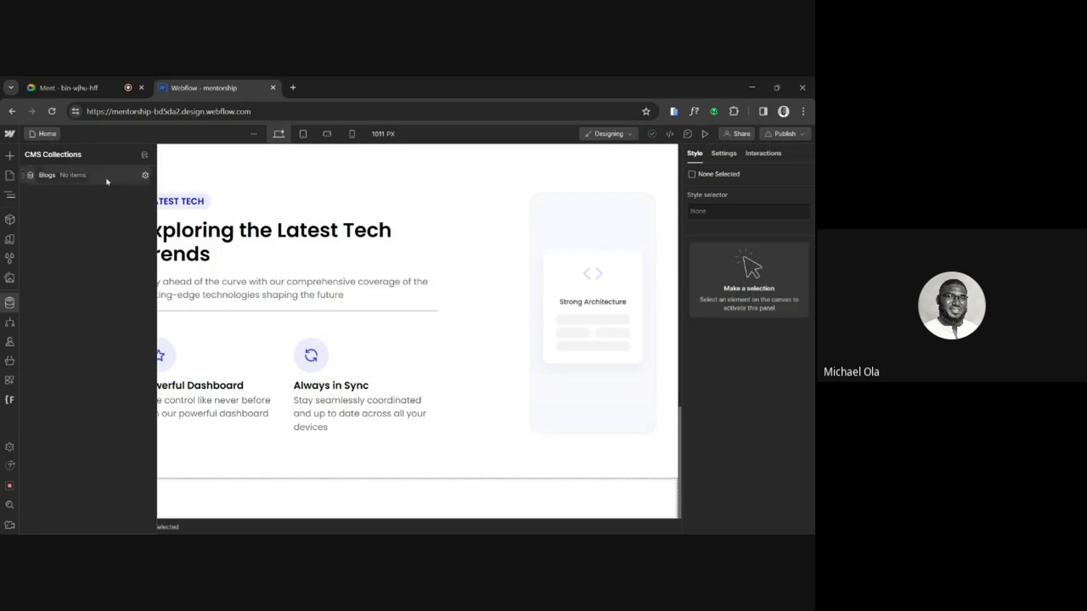
Start another new CMS collection and name it "category".
click(145, 155)
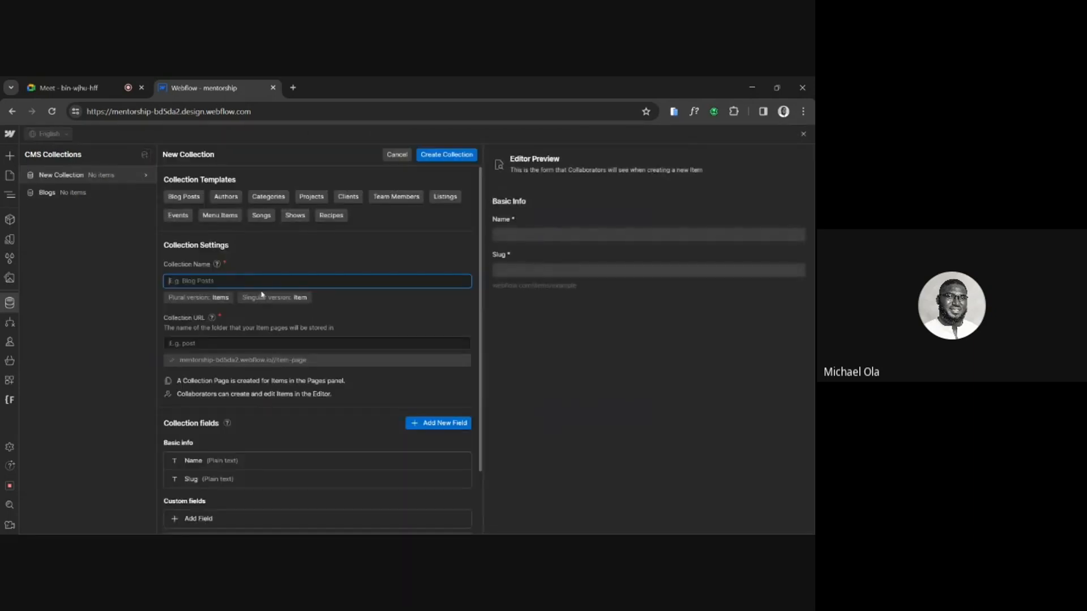
text(categ)
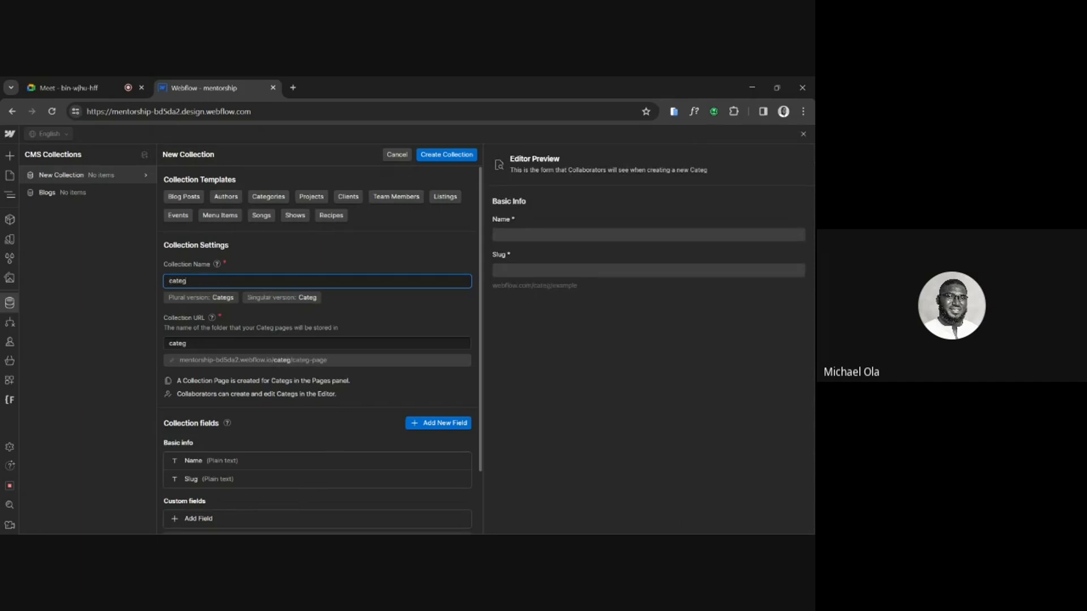
text(roy)
key(BackSpace)
key(BackSpace)
key(BackSpace)
text(ory)
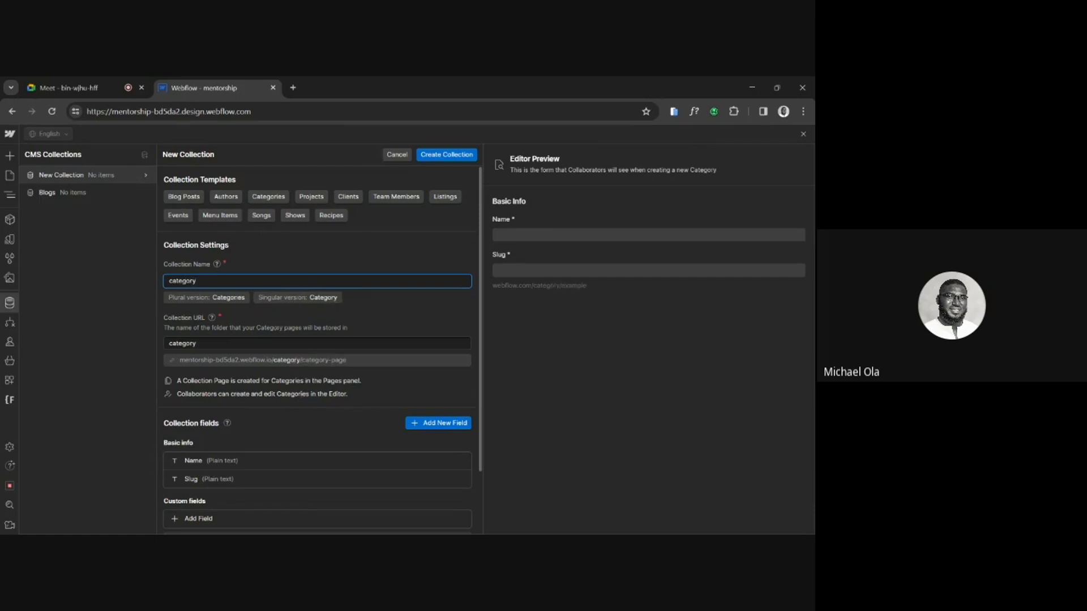
Save the default Name field as it is and create the category collection without custom fields.
scroll(376, 371, down, 1)
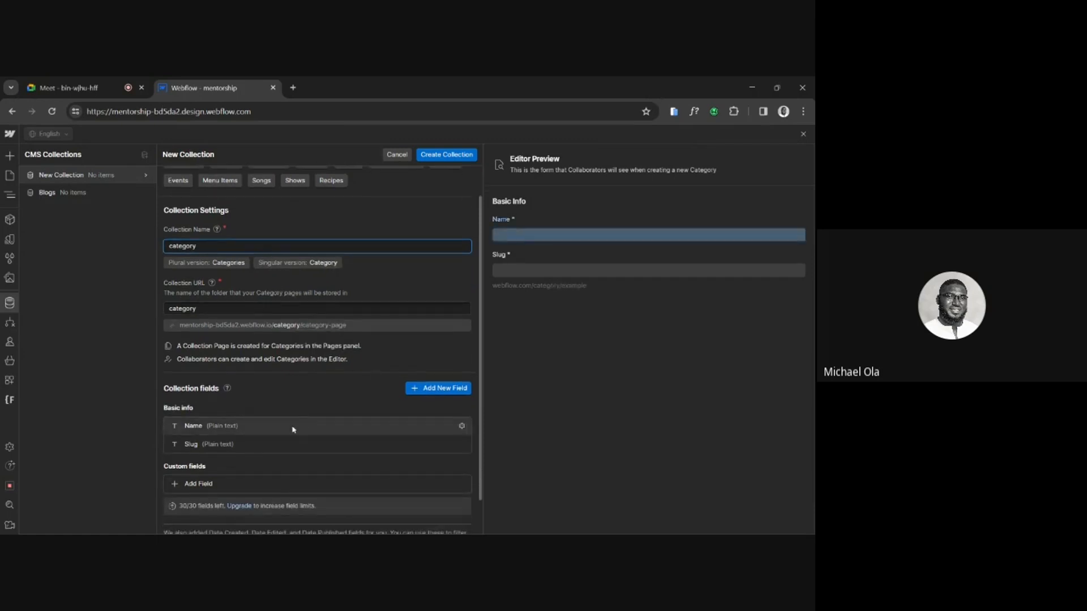
scroll(294, 429, down, 1)
click(286, 386)
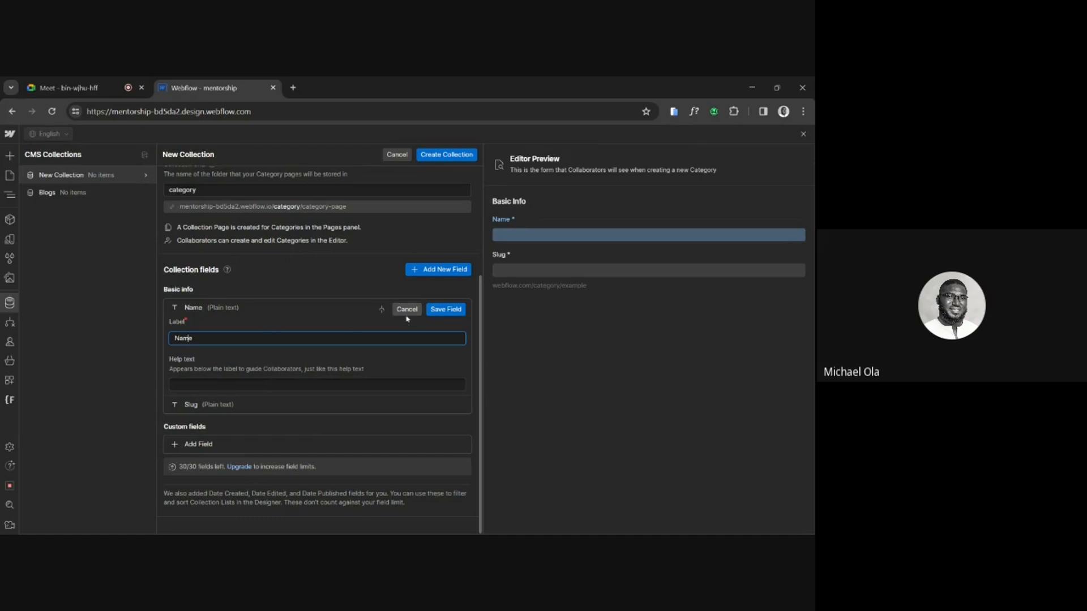
click(439, 310)
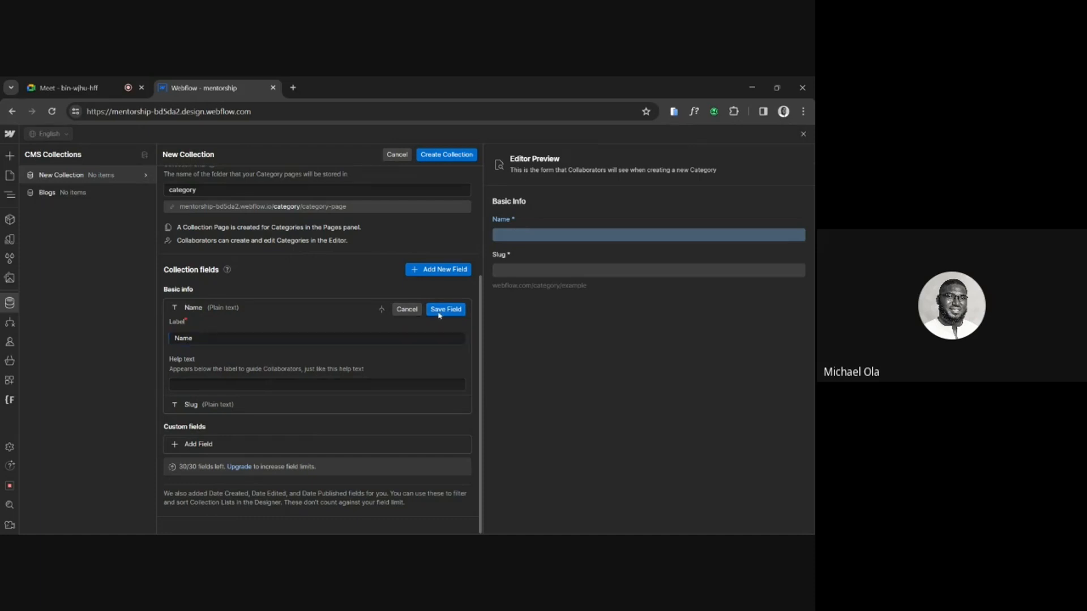
click(454, 160)
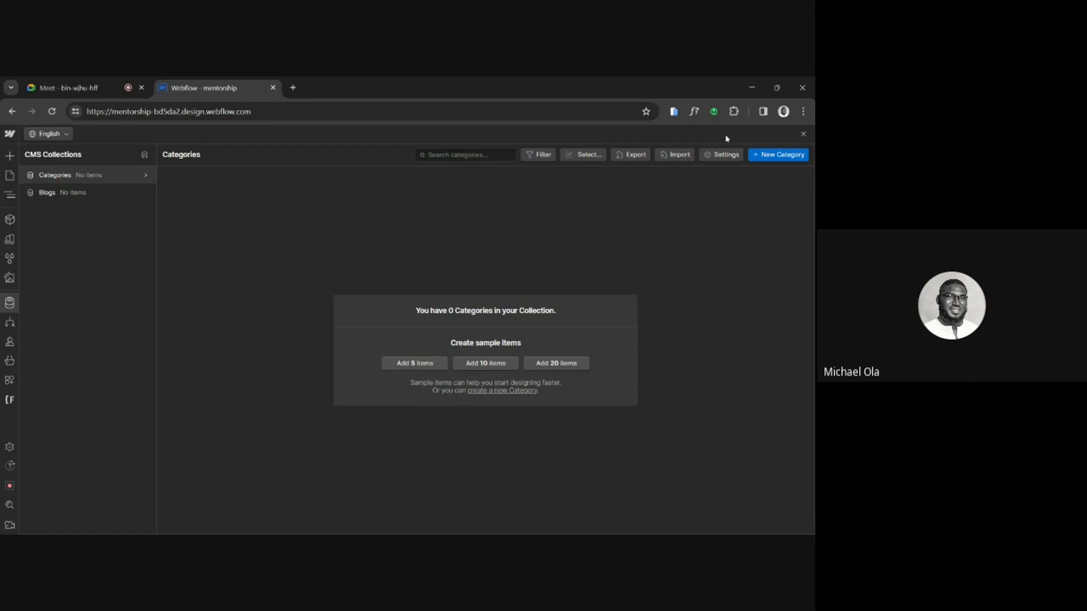
Add a new item named "Fashion" to the Categories collection.
click(777, 160)
text(Fashion)
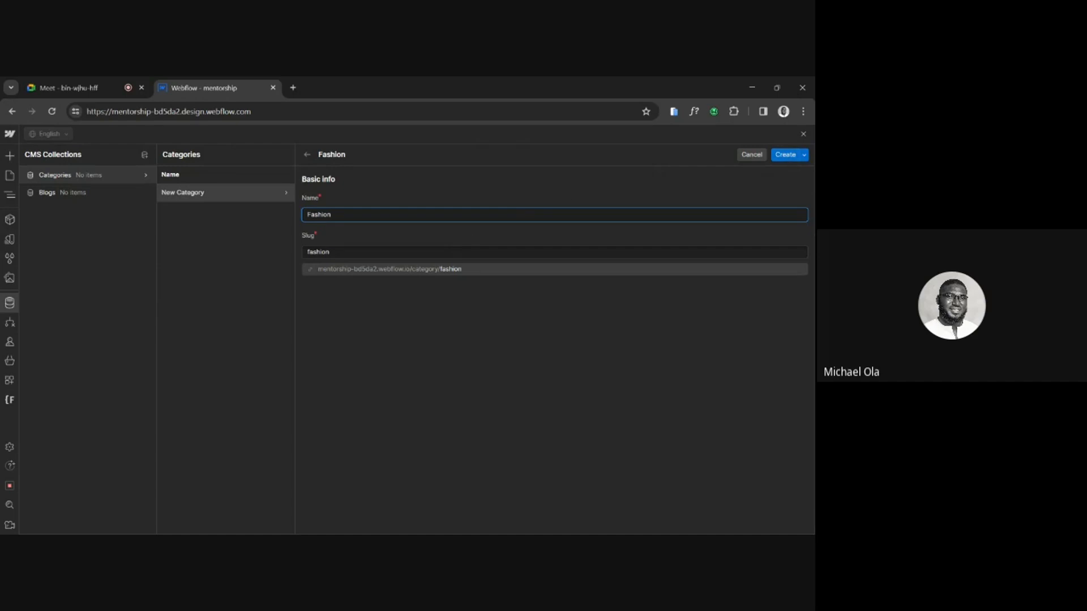
click(787, 156)
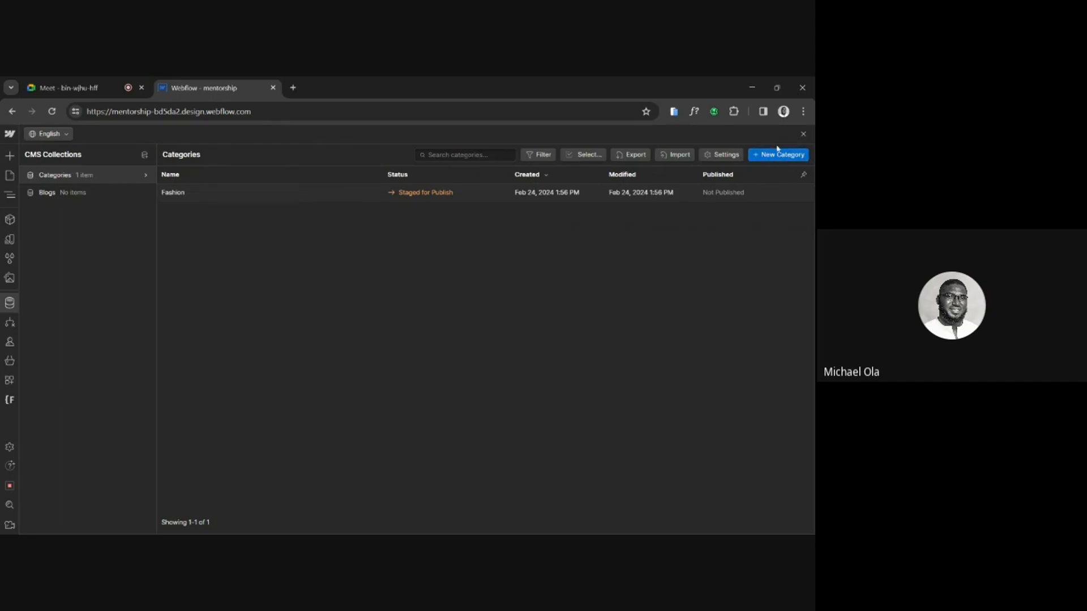
click(599, 193)
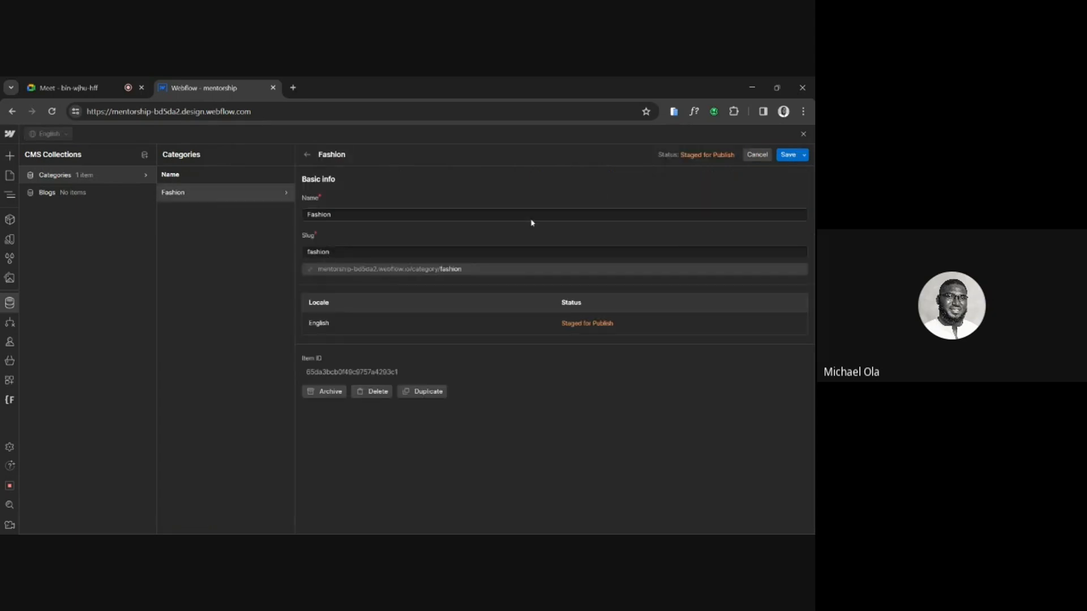
click(787, 155)
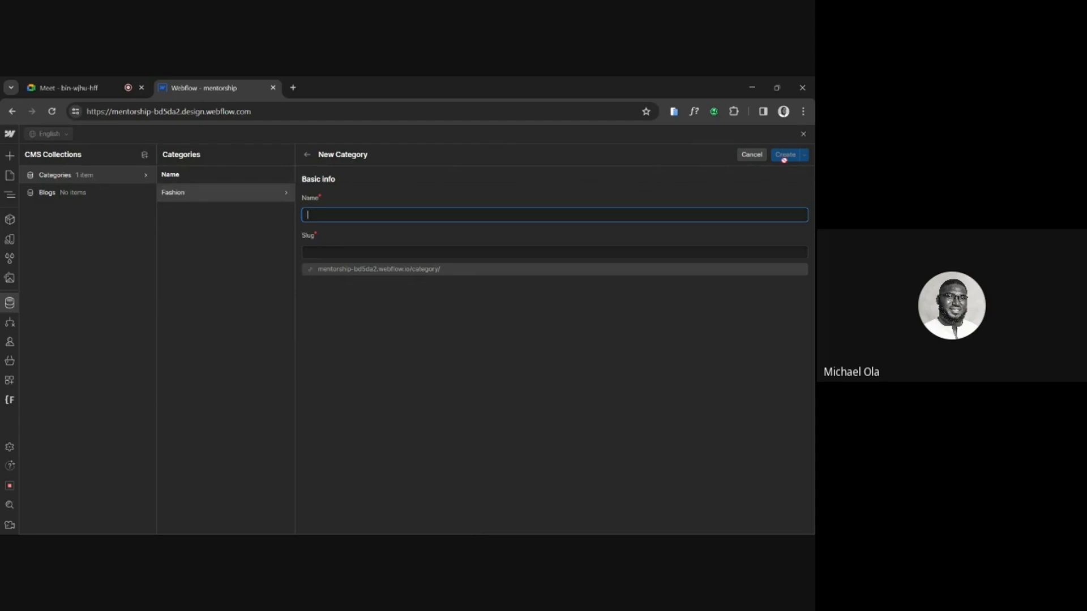
text(Sp)
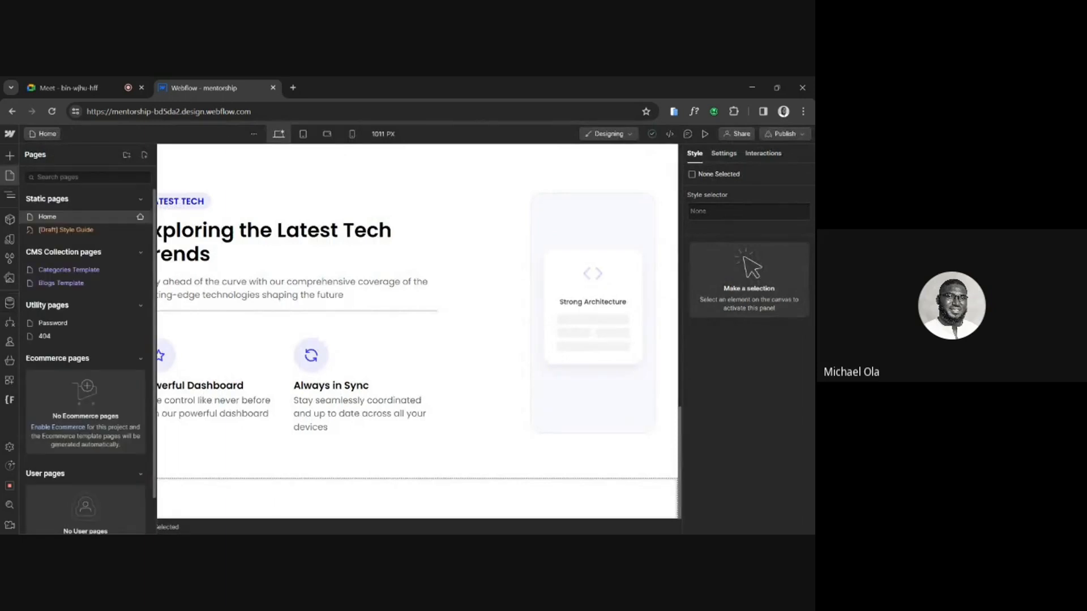
click(10, 305)
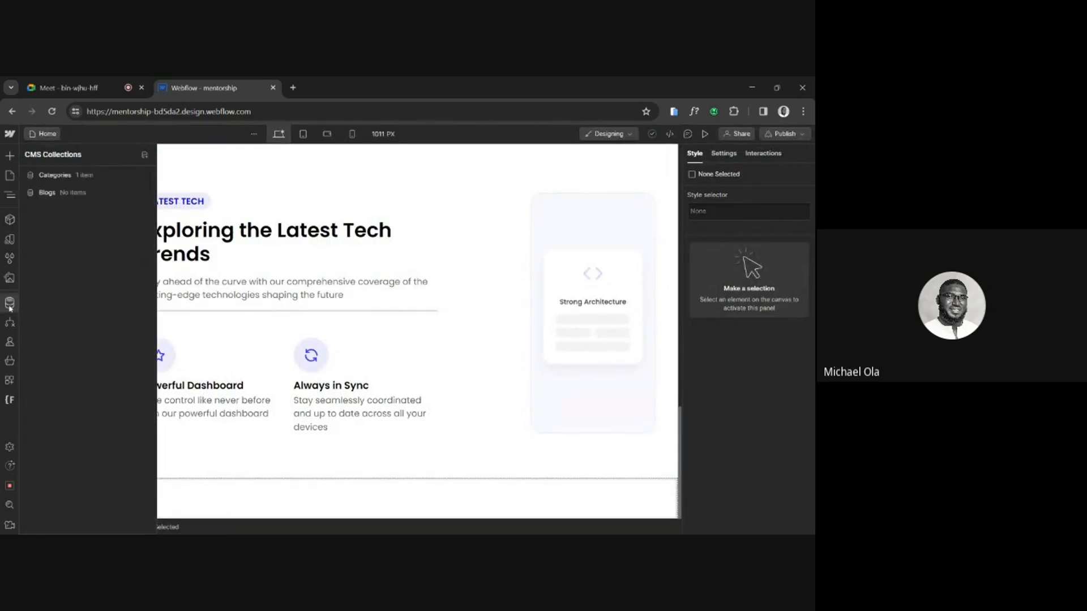
click(103, 181)
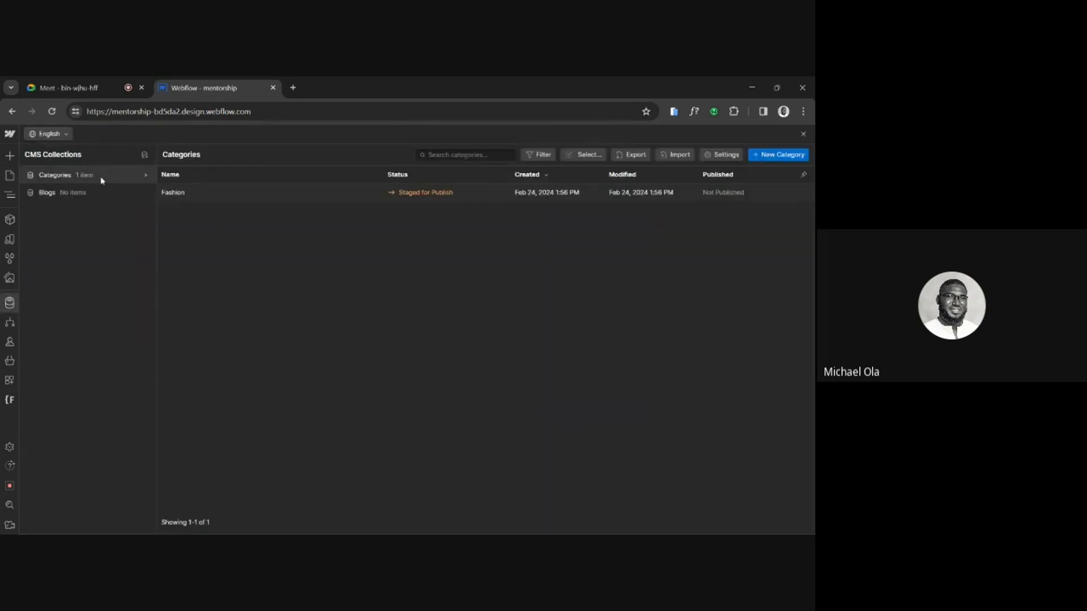
Add two items named "Sport" and "Entertainment" to the Categories collection.
click(774, 154)
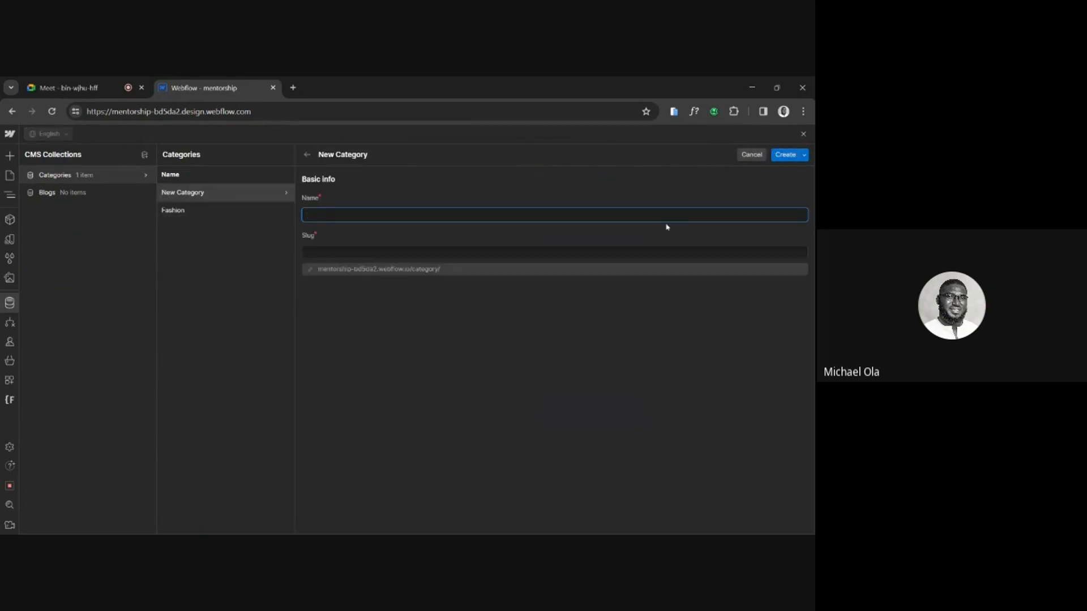
text(Sport)
click(781, 152)
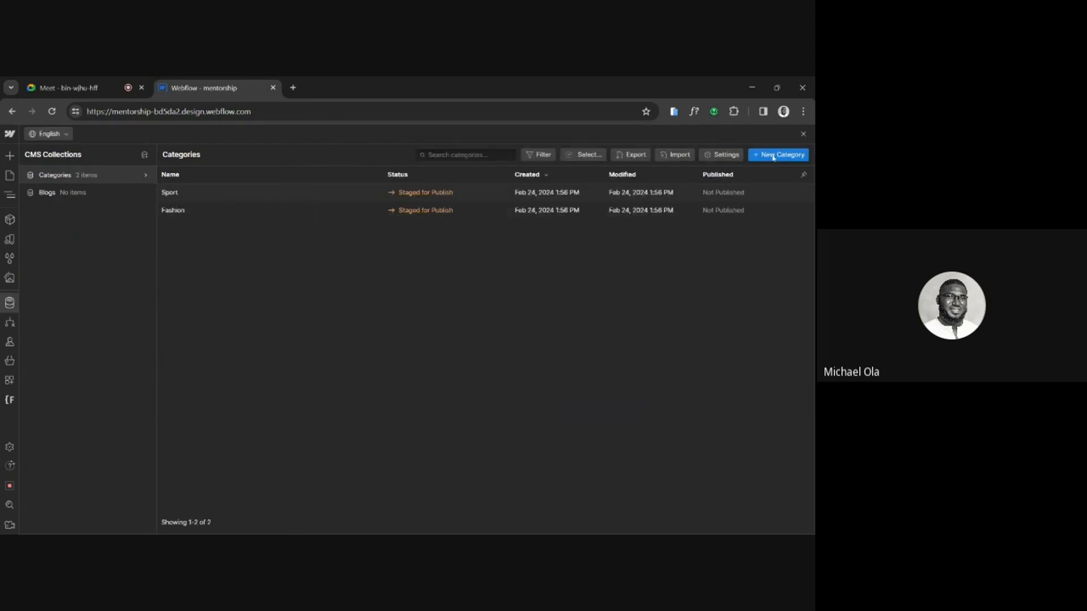
click(773, 156)
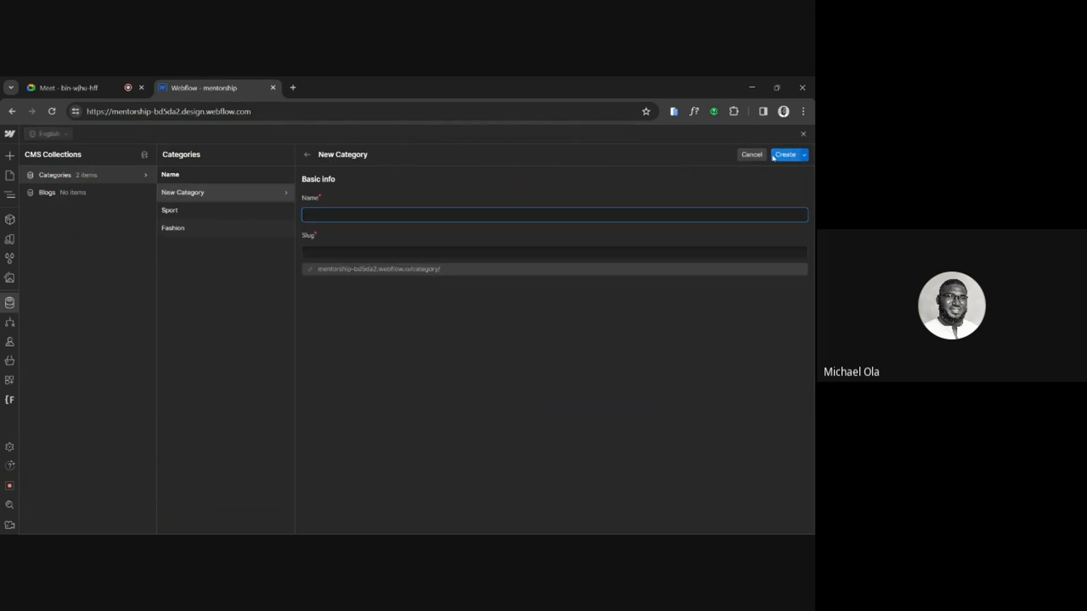
text(Entertainment)
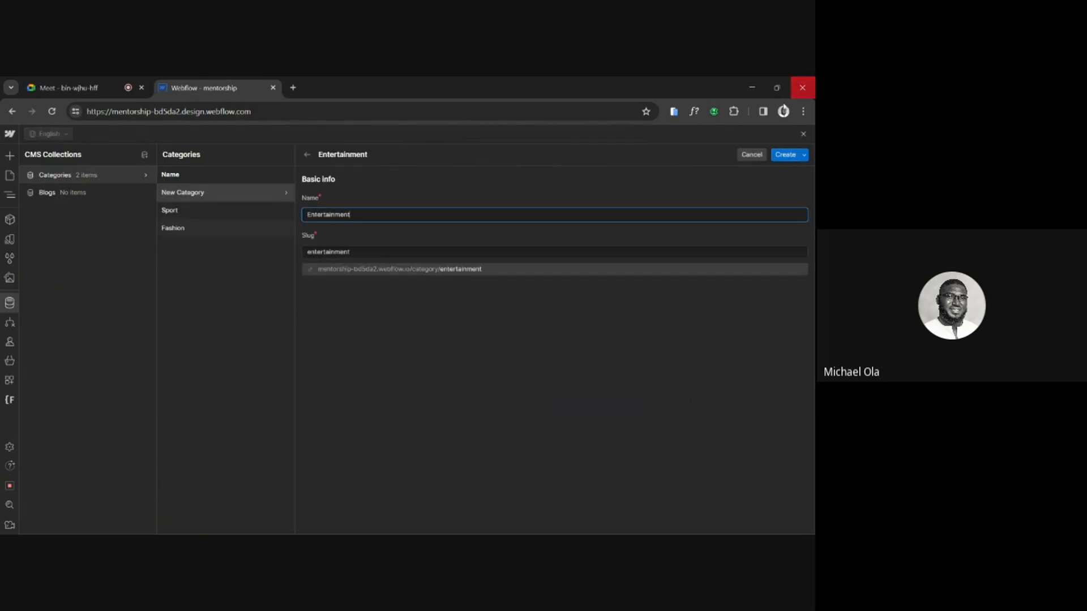
click(781, 155)
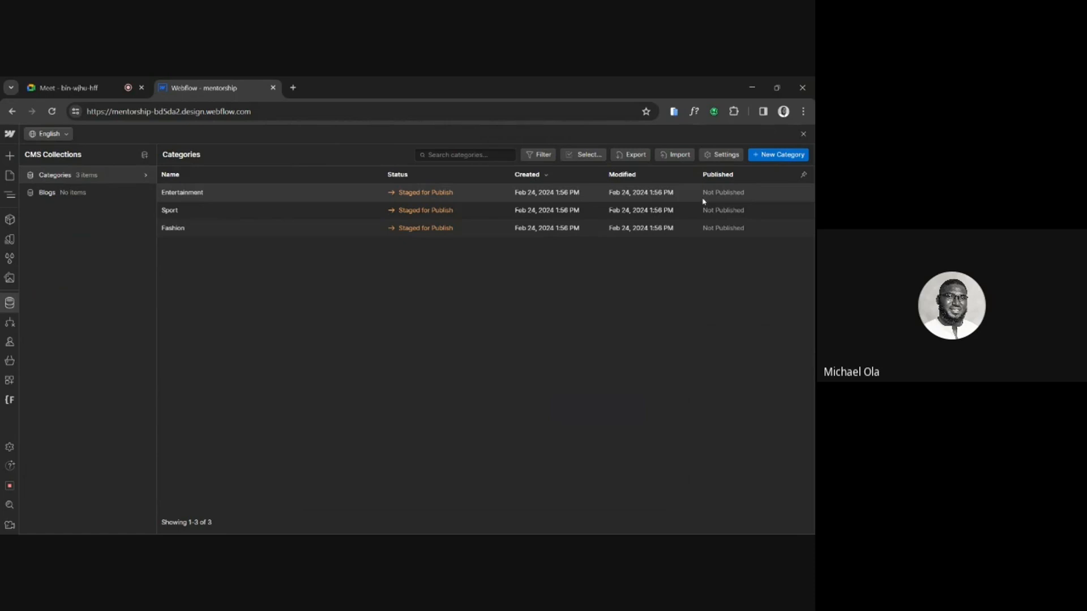
Add two more items named "Food" and "Politics" to the Categories collection.
click(774, 158)
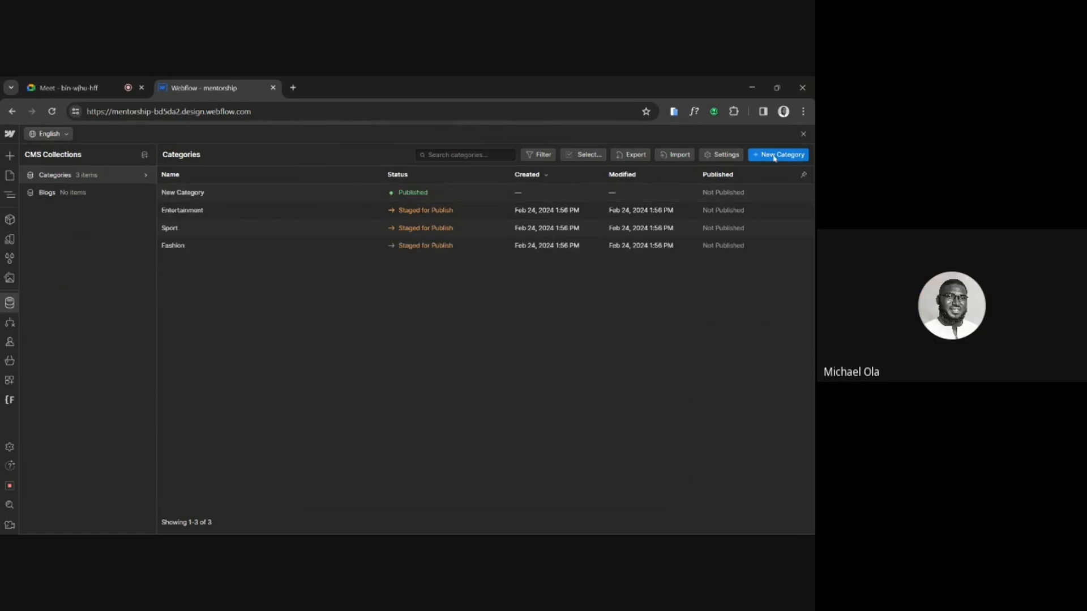
text(Food)
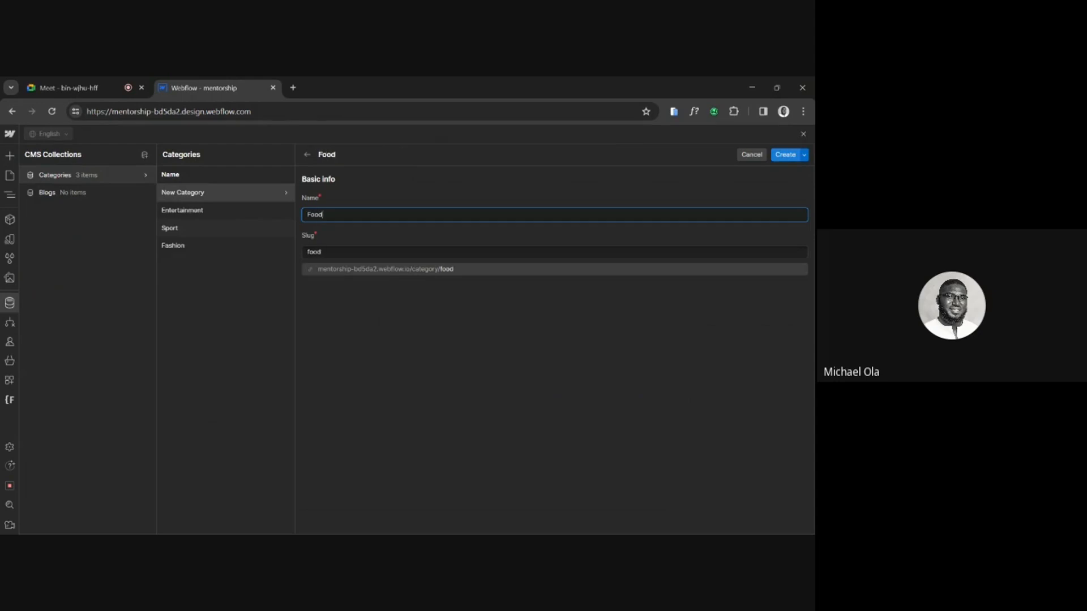
click(782, 157)
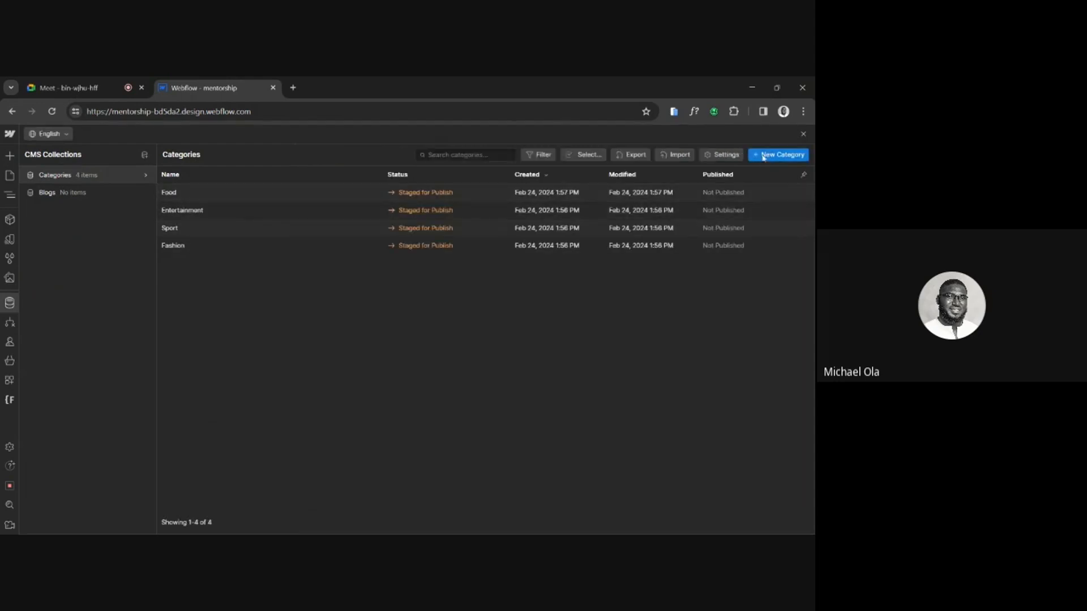
click(762, 157)
text(P)
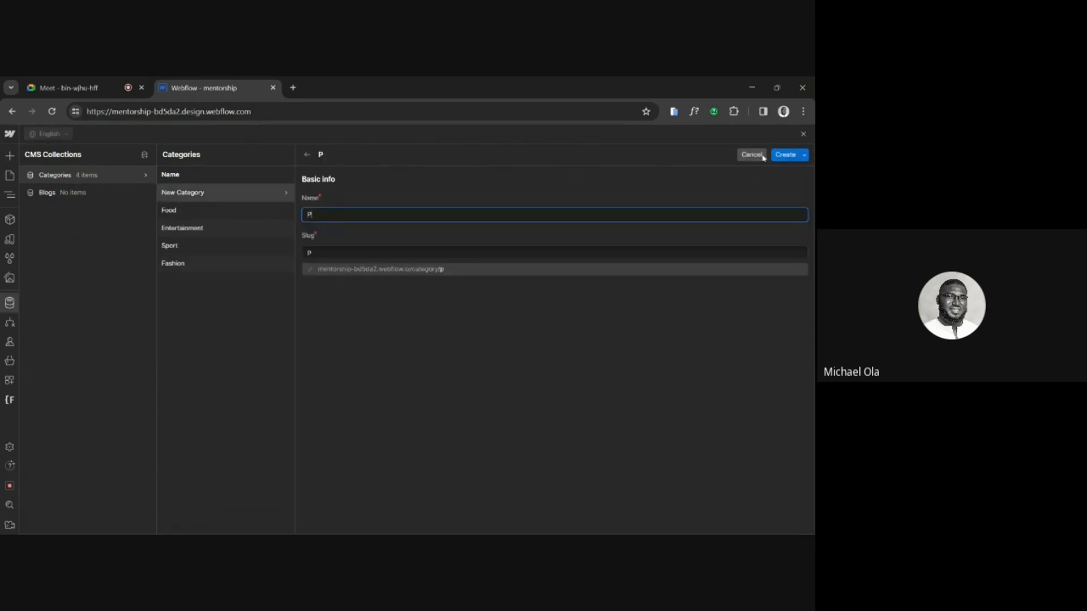
text(olitics)
click(785, 157)
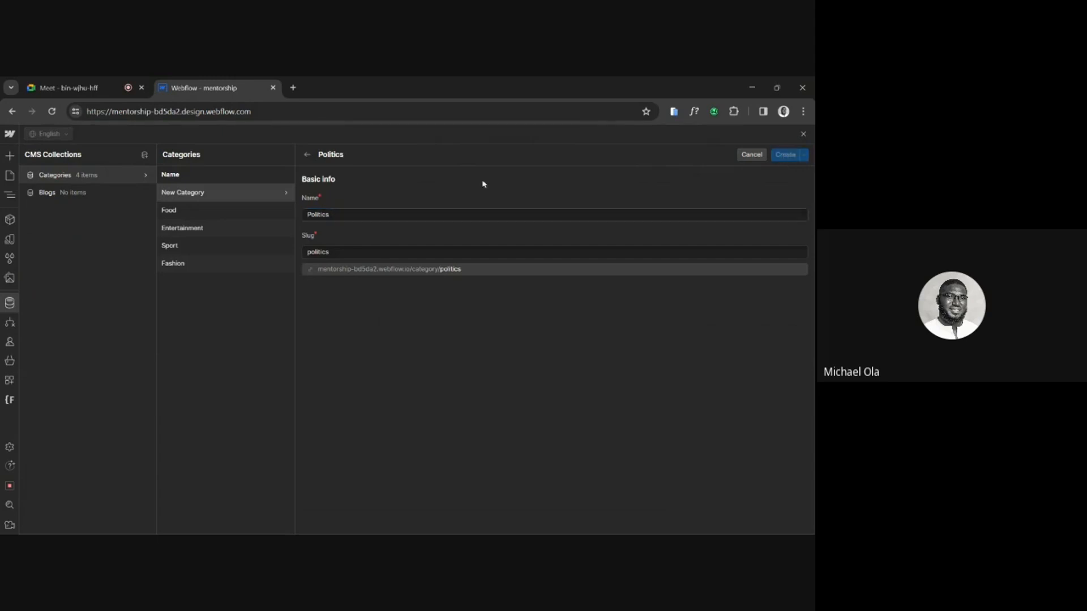
Open the Blogs collection's settings and start a new custom field of type Multi-reference.
click(71, 195)
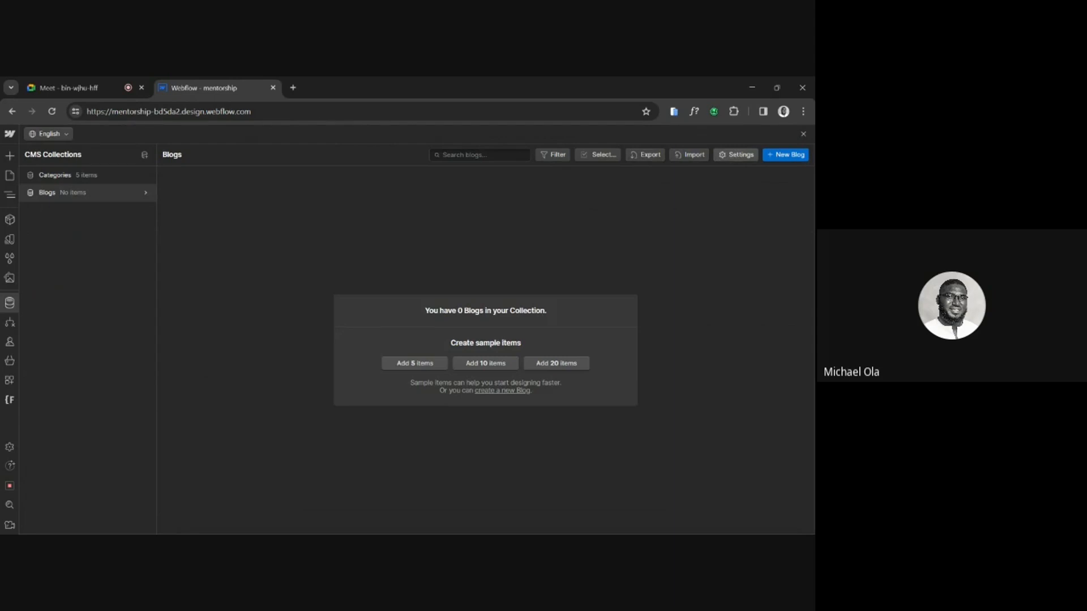
click(736, 154)
scroll(375, 375, down, 1)
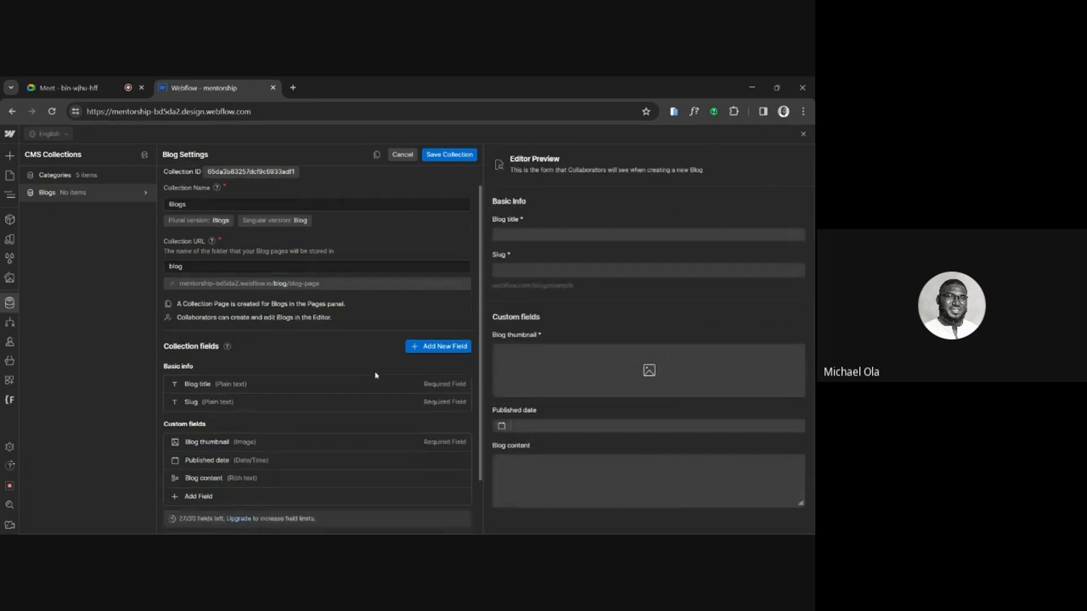
scroll(375, 375, down, 3)
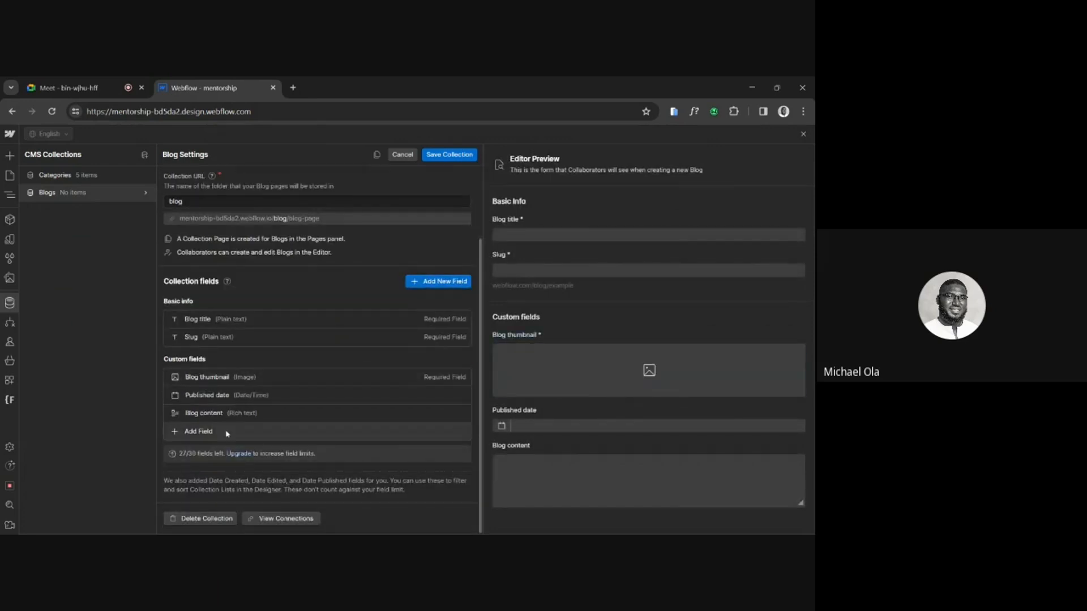
click(201, 431)
mouse_move(440, 350)
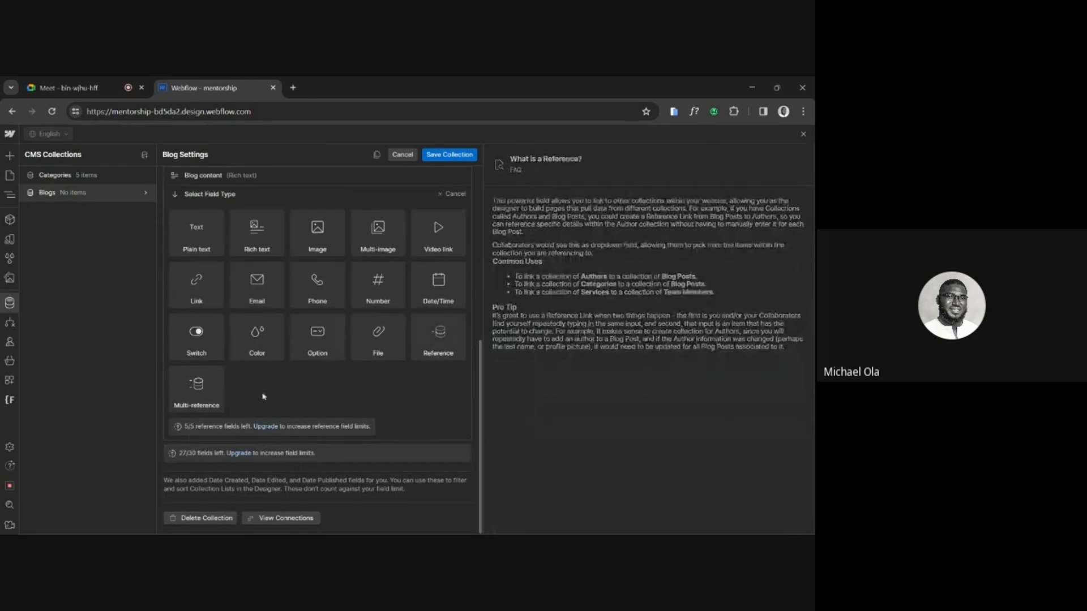
mouse_move(201, 398)
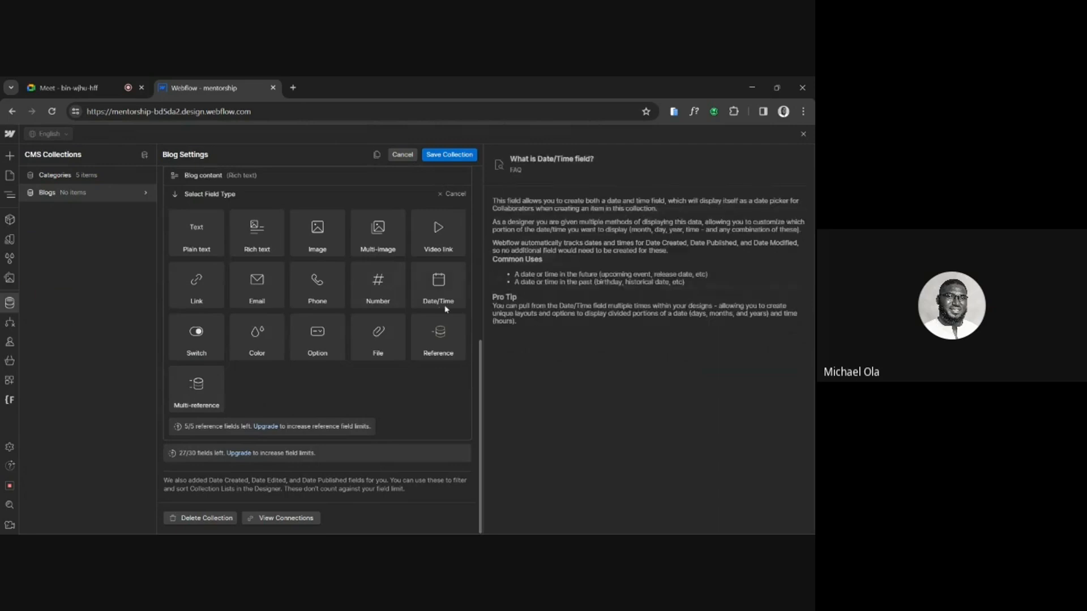
mouse_move(447, 331)
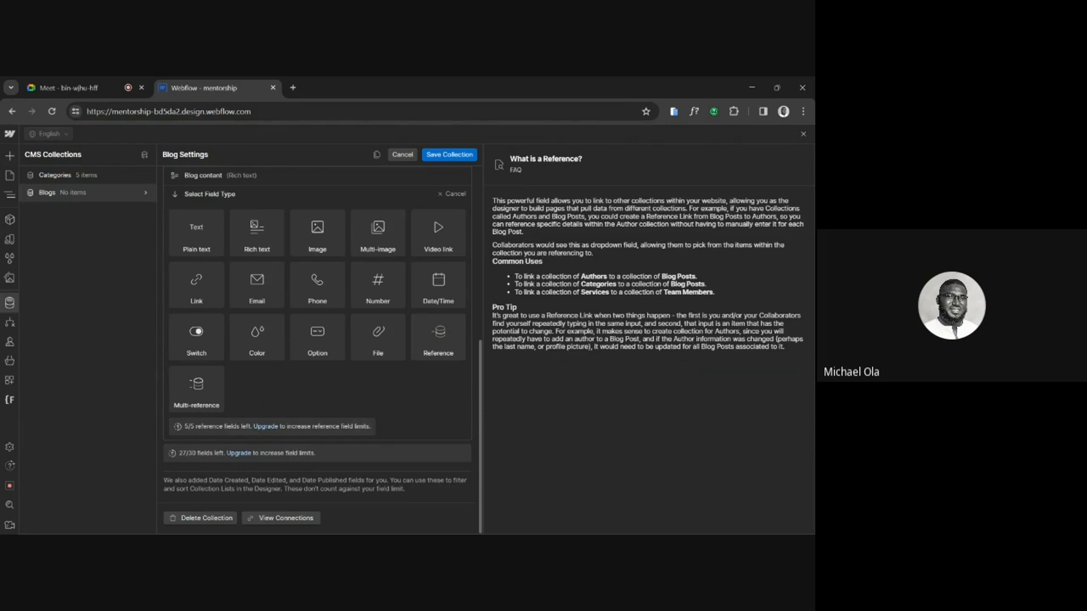
click(187, 387)
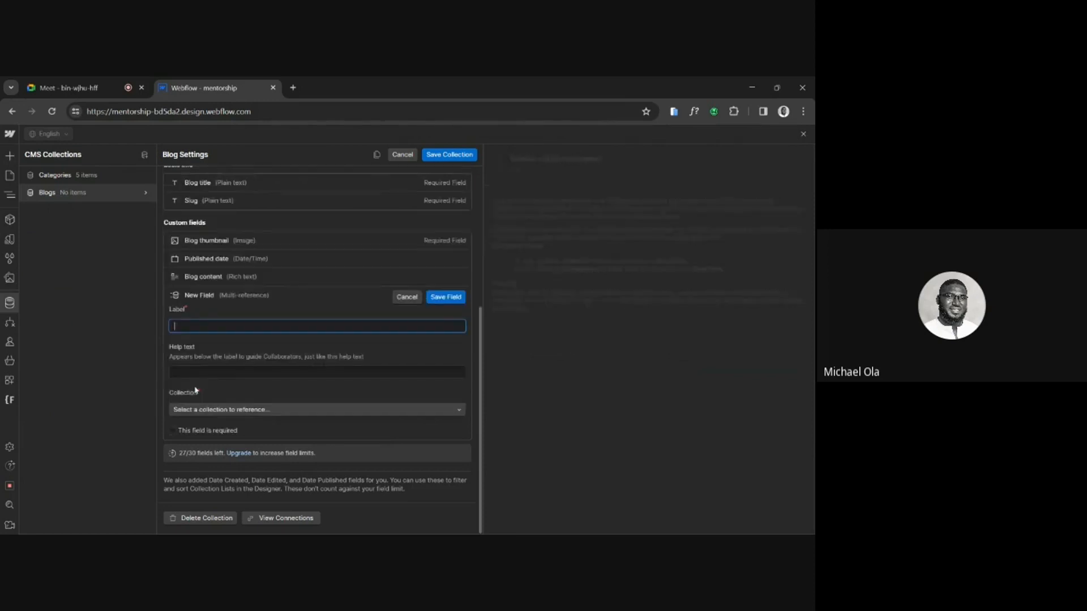
Label the multi-reference field "Category", link it to the Categories collection, and save both the field and the Blogs collection.
text(Categ)
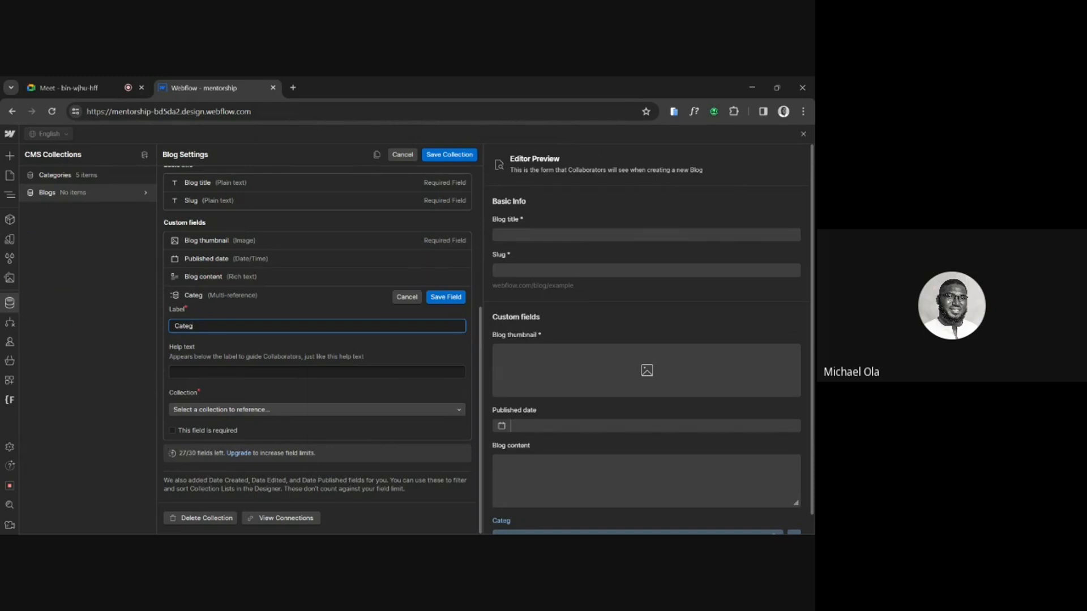
text(ory)
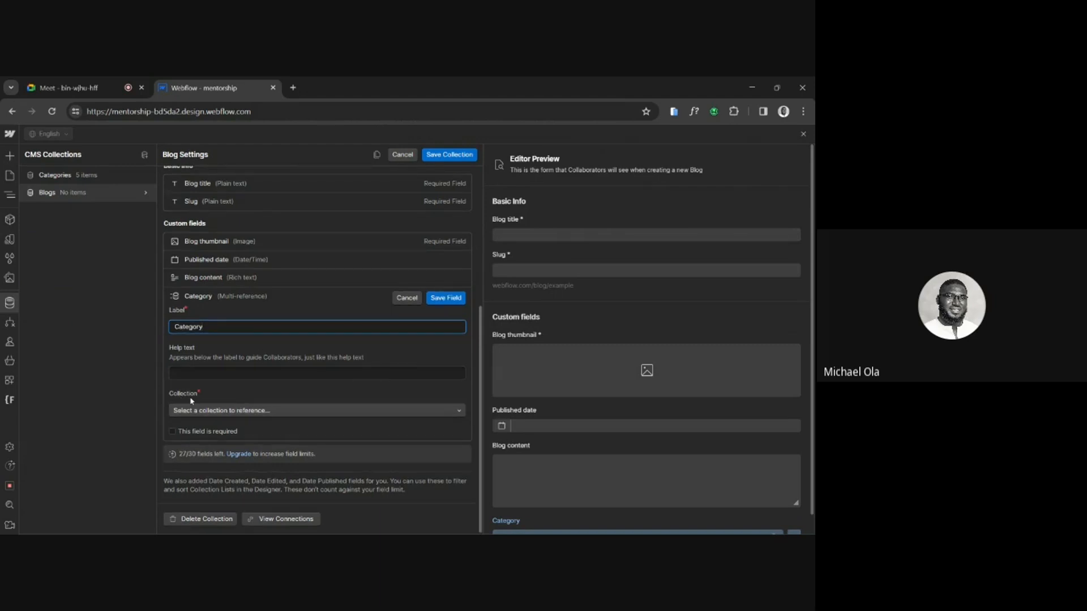
click(205, 411)
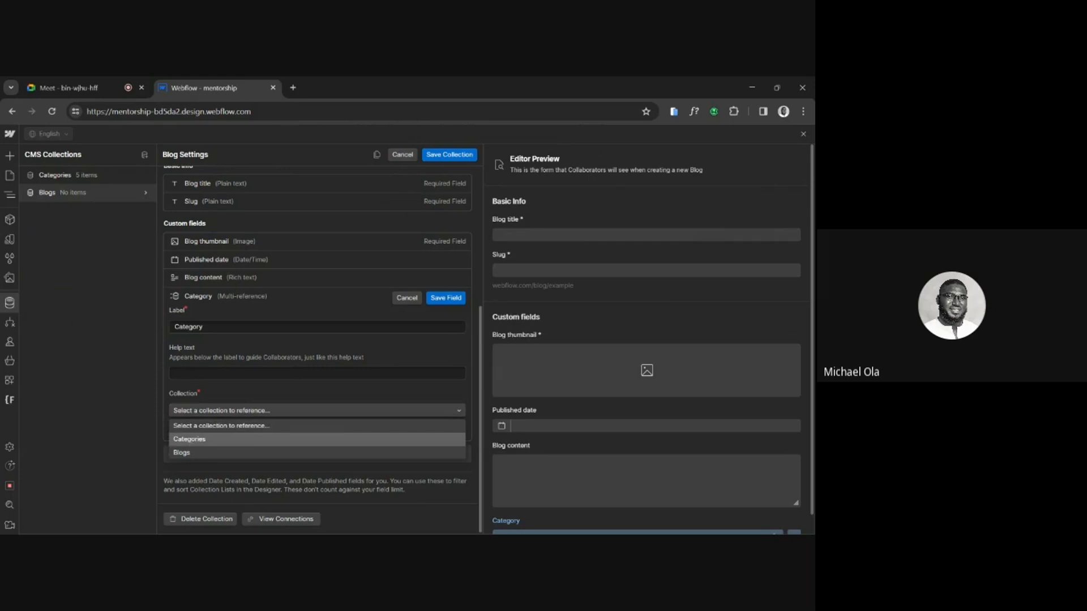
click(192, 440)
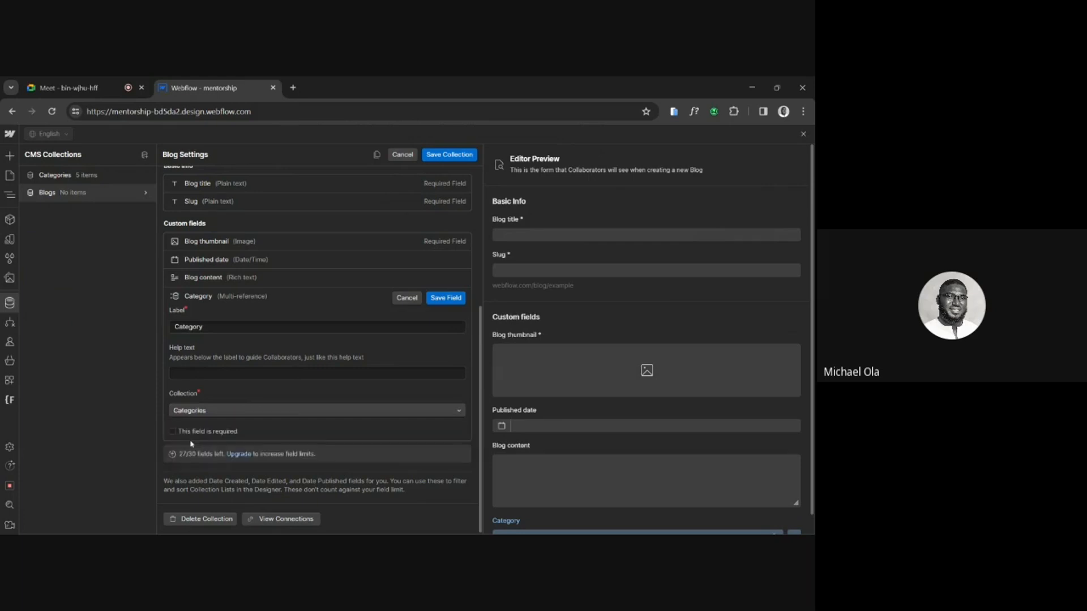
click(442, 298)
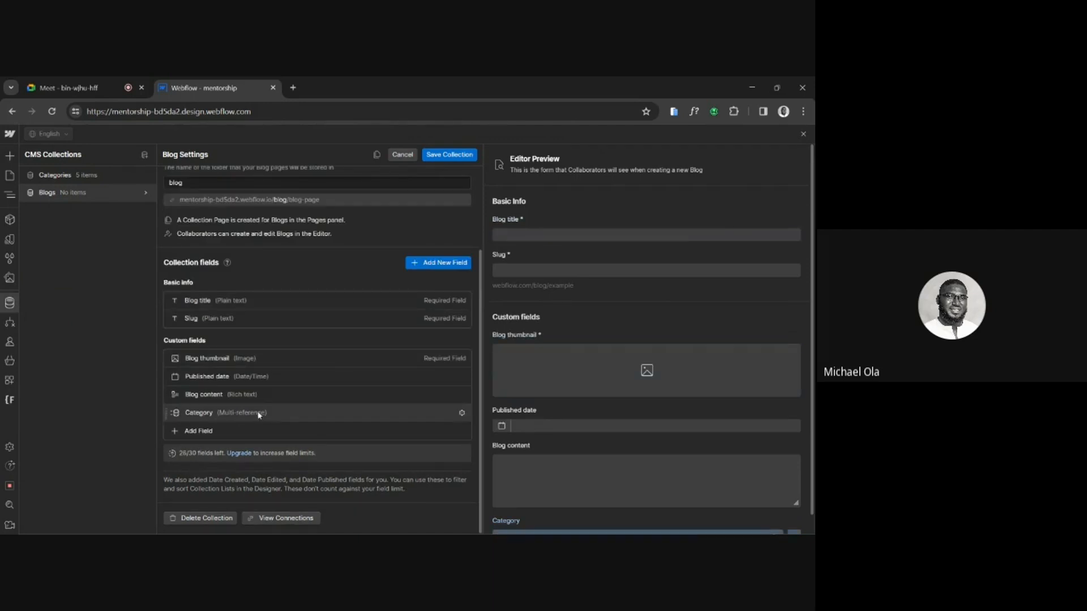
click(464, 161)
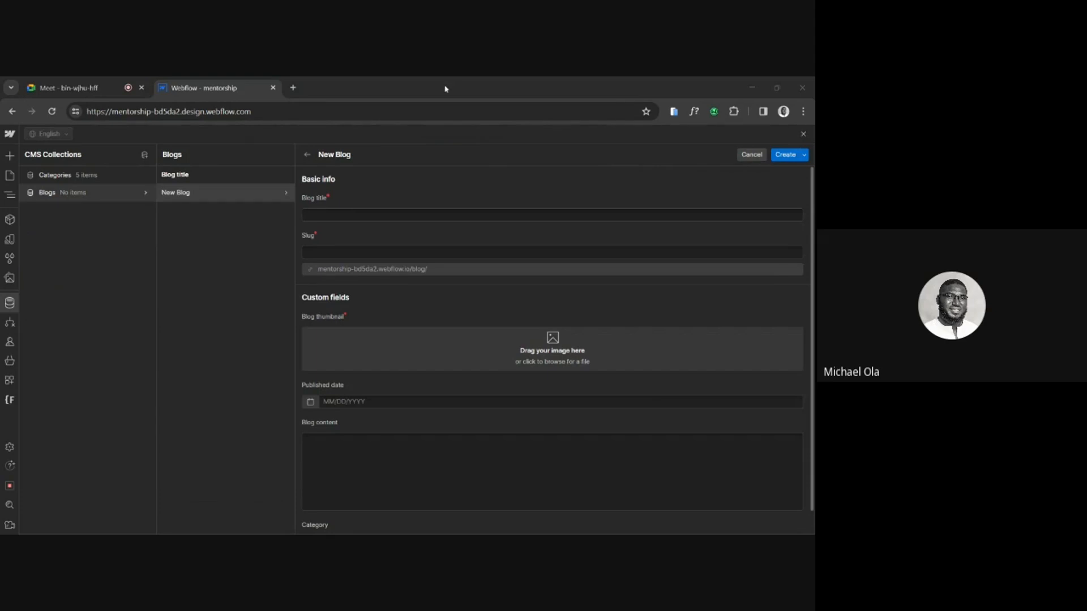
Enter "Enhanging Your Audio Experience" as the title of the new blog item.
click(391, 215)
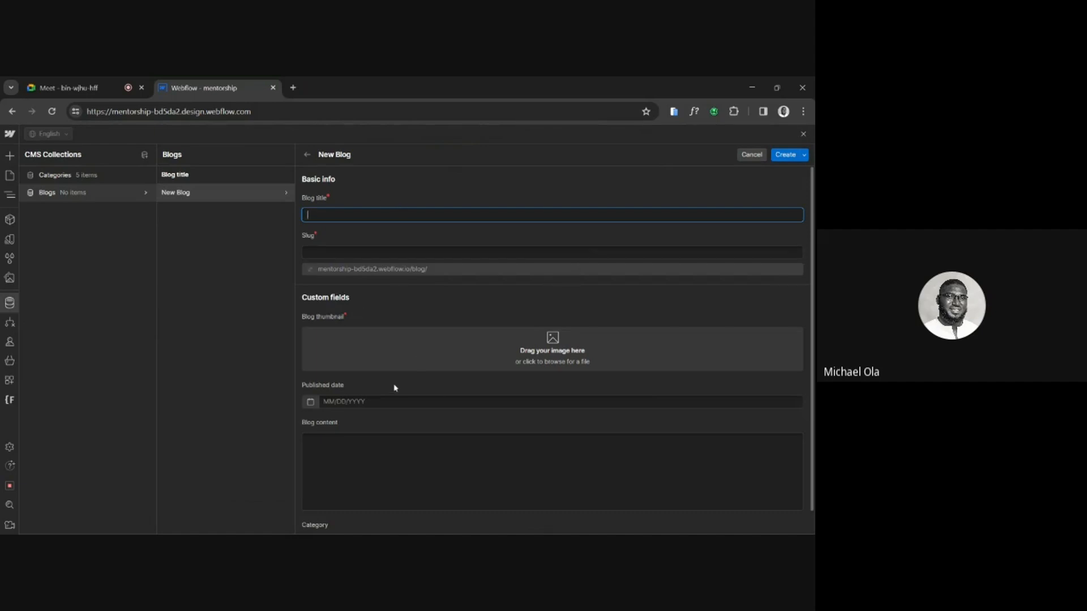
scroll(395, 388, down, 1)
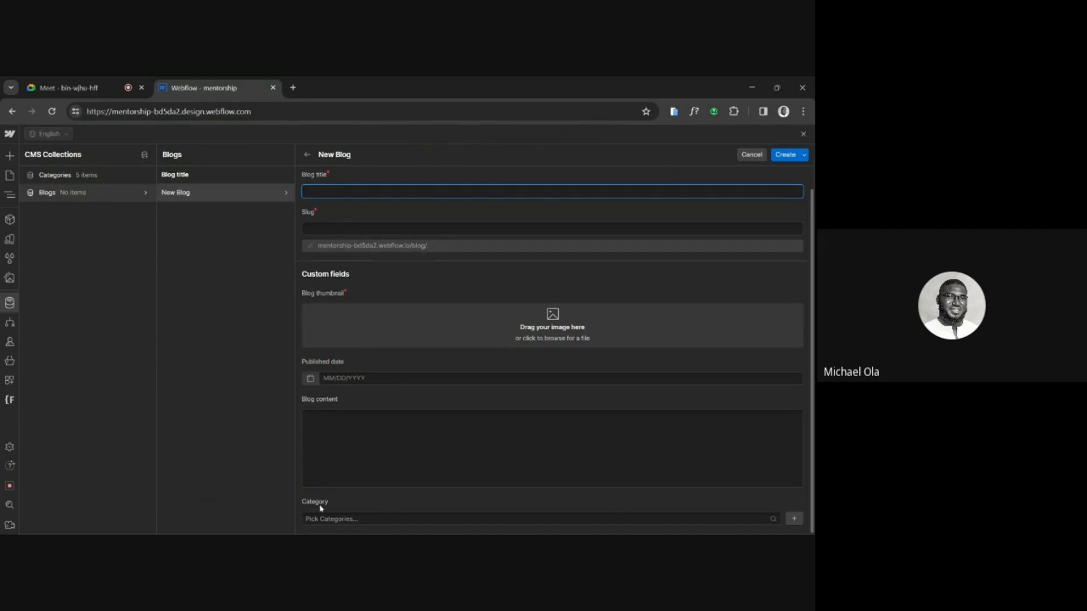
key(alt+Tab)
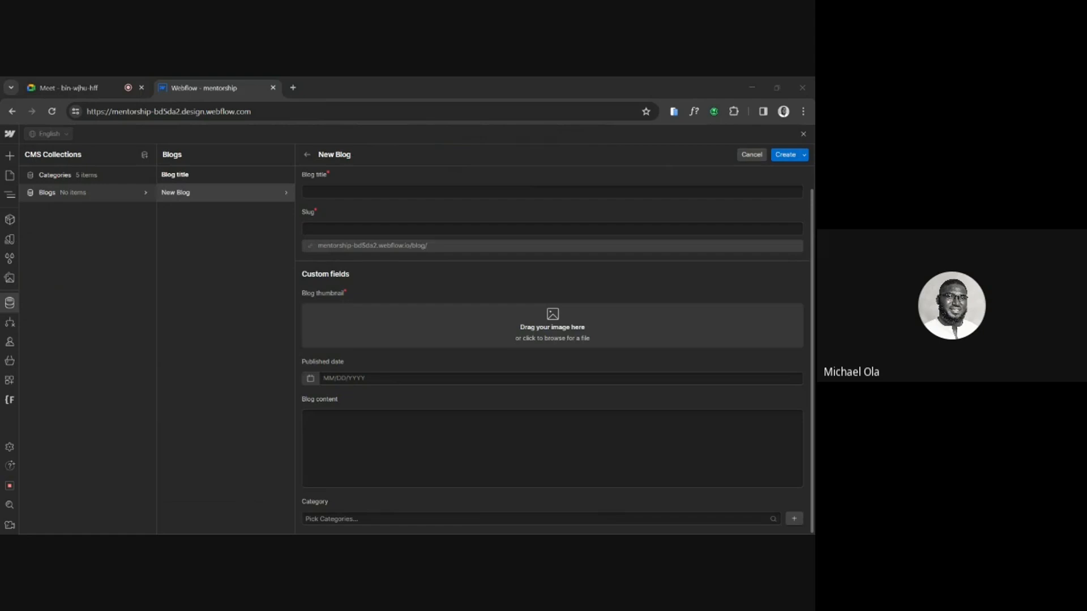
click(348, 192)
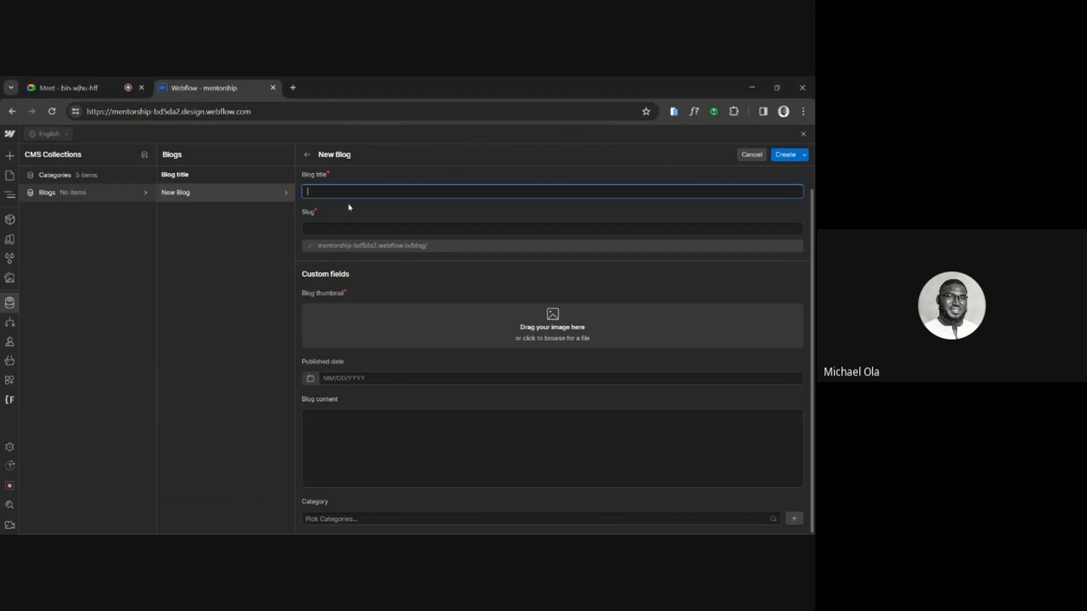
text(Enhanging Your Audio Experience)
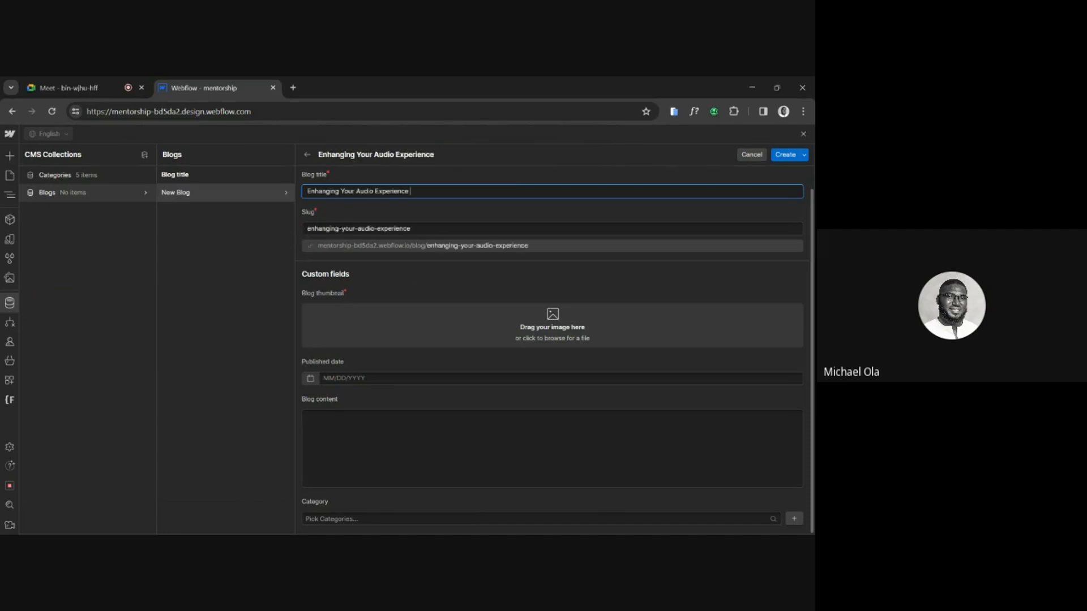
Upload "Anmeldelser - image.png" as the blog thumbnail and set the published date to 02/14/2024.
key(alt+Tab)
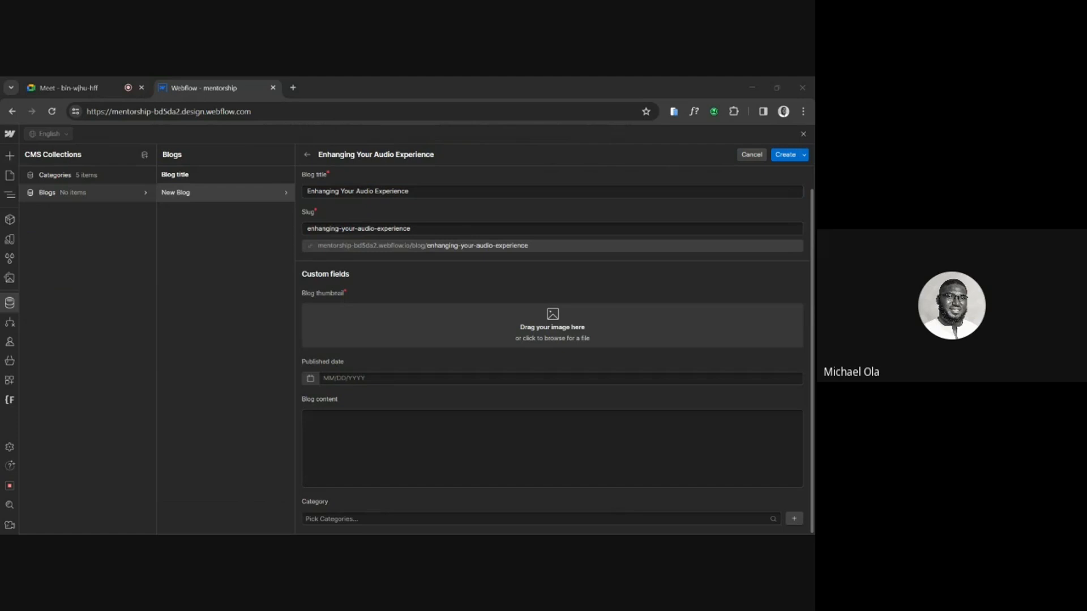
click(458, 92)
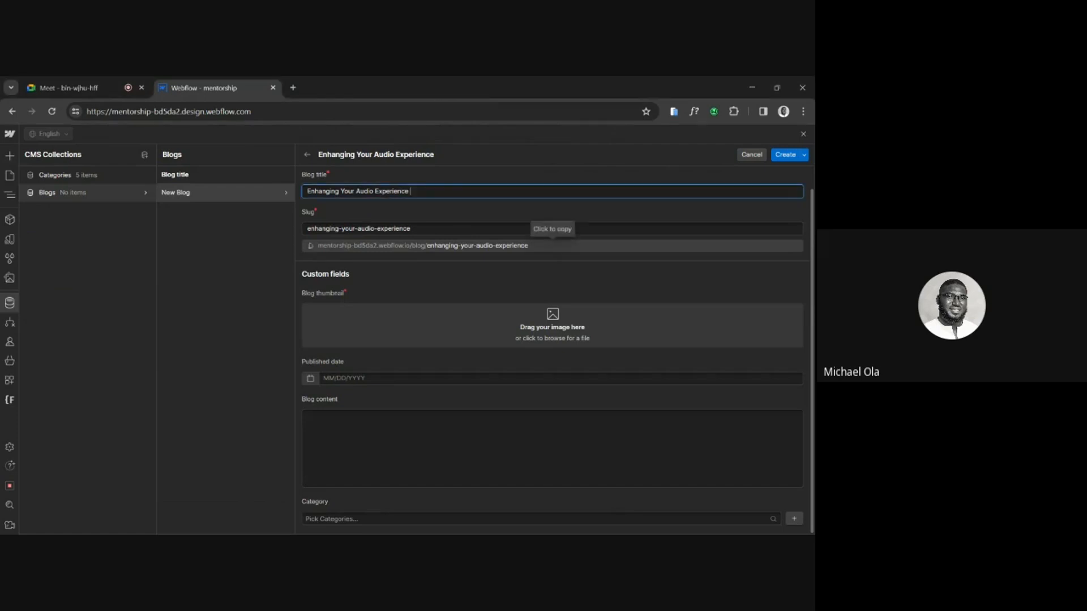
click(561, 327)
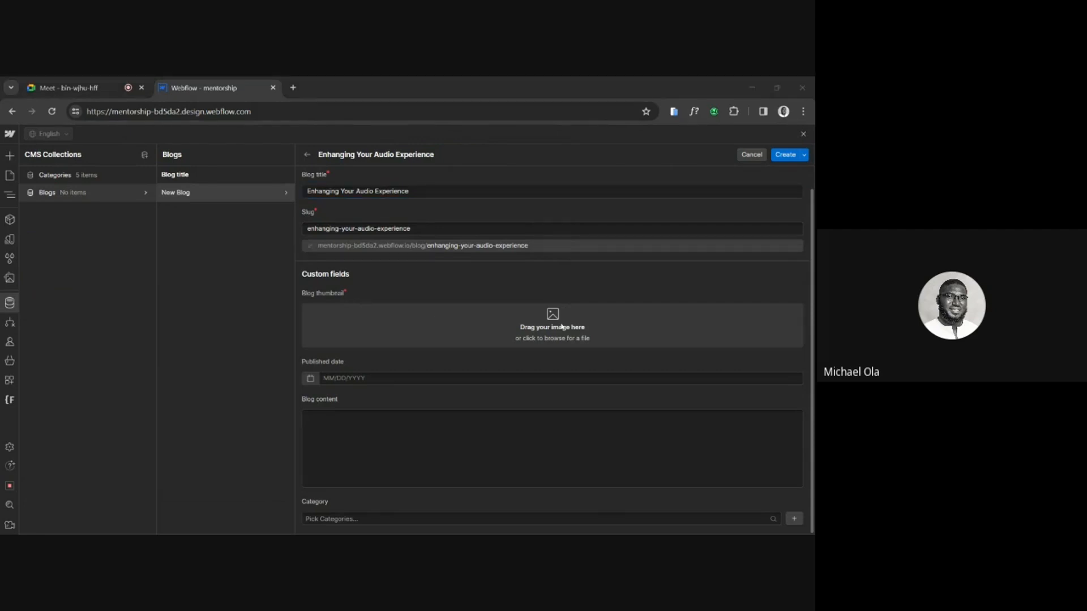
double_click(198, 246)
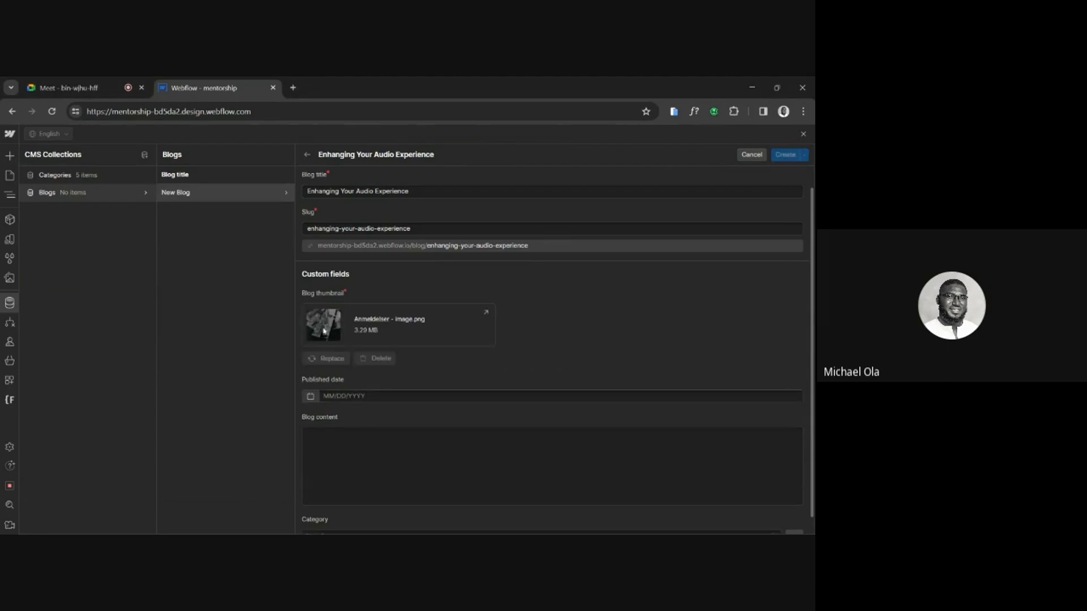
click(310, 396)
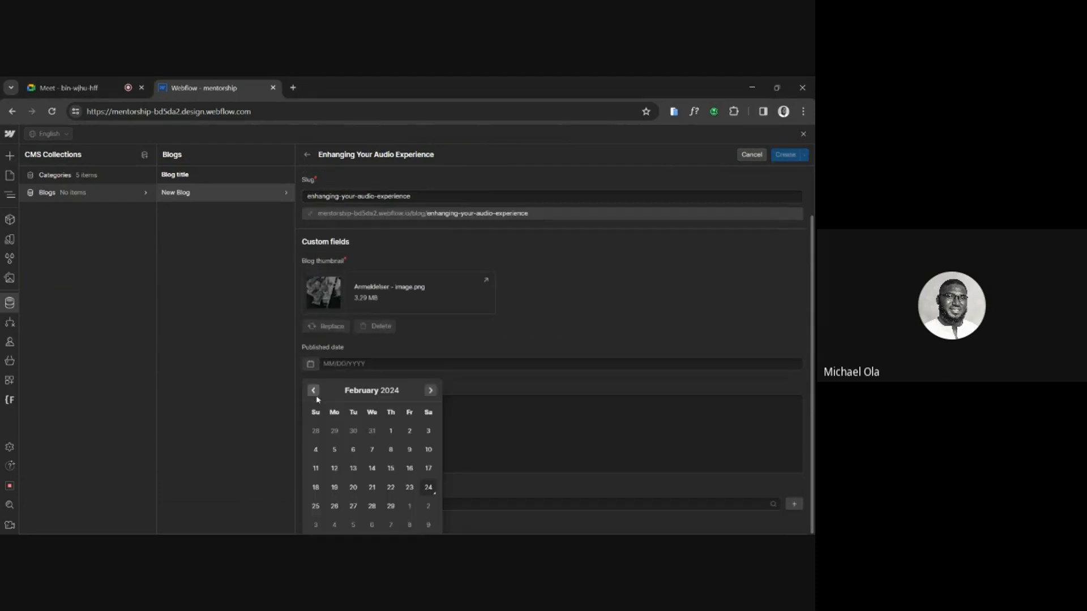
click(372, 469)
click(350, 435)
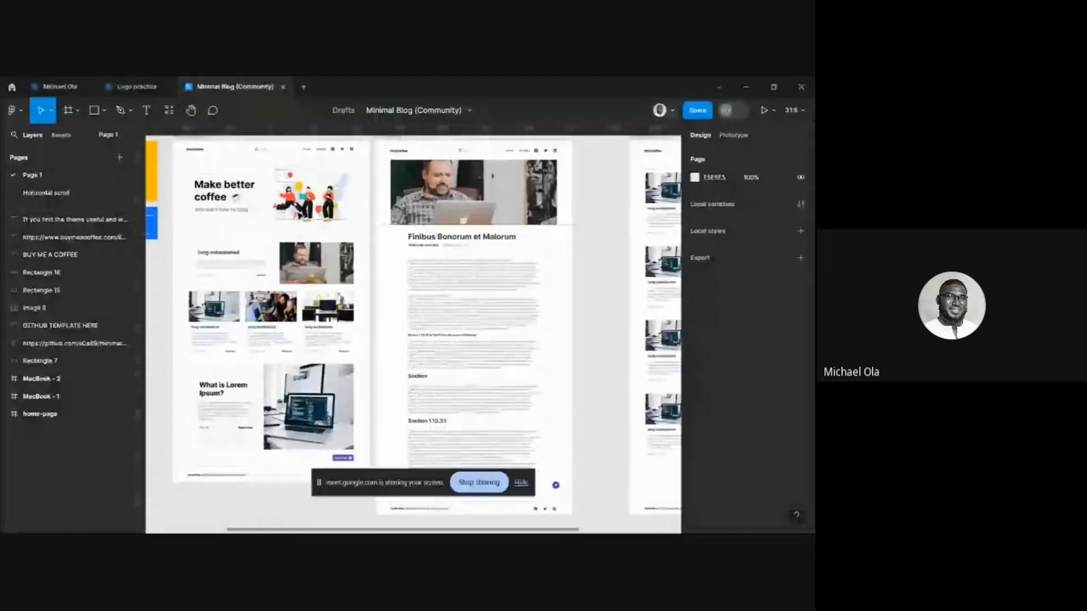
In Figma, copy the article body text beneath the "Finibus Bonorum et Malorum" heading in the MacBook - 1 frame.
key(ctrl+a)
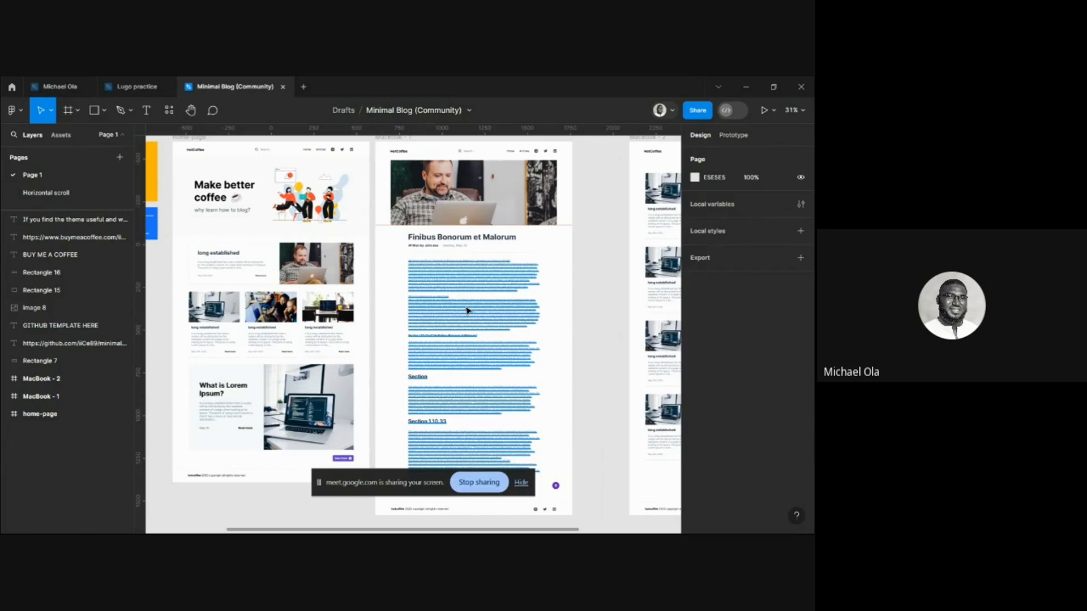
key(Escape)
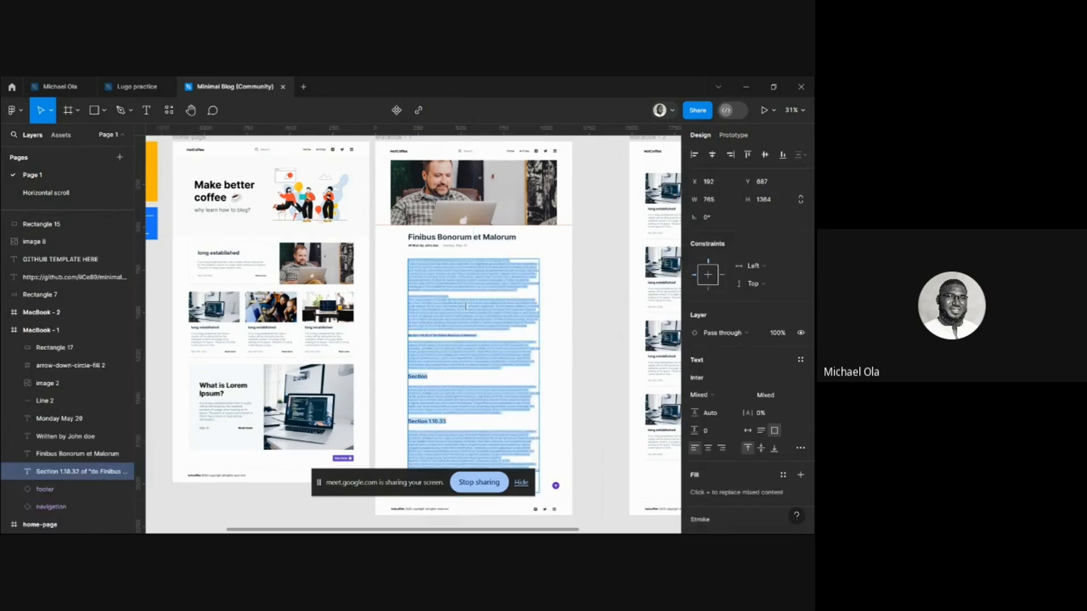
right_click(416, 303)
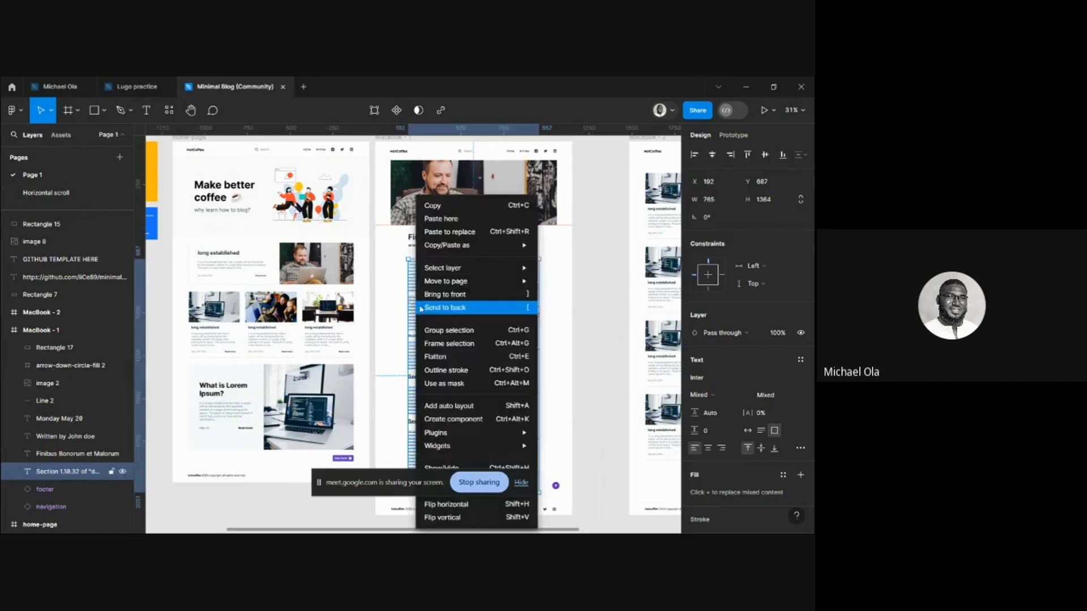
mouse_move(485, 267)
mouse_move(490, 245)
click(572, 244)
mouse_move(502, 526)
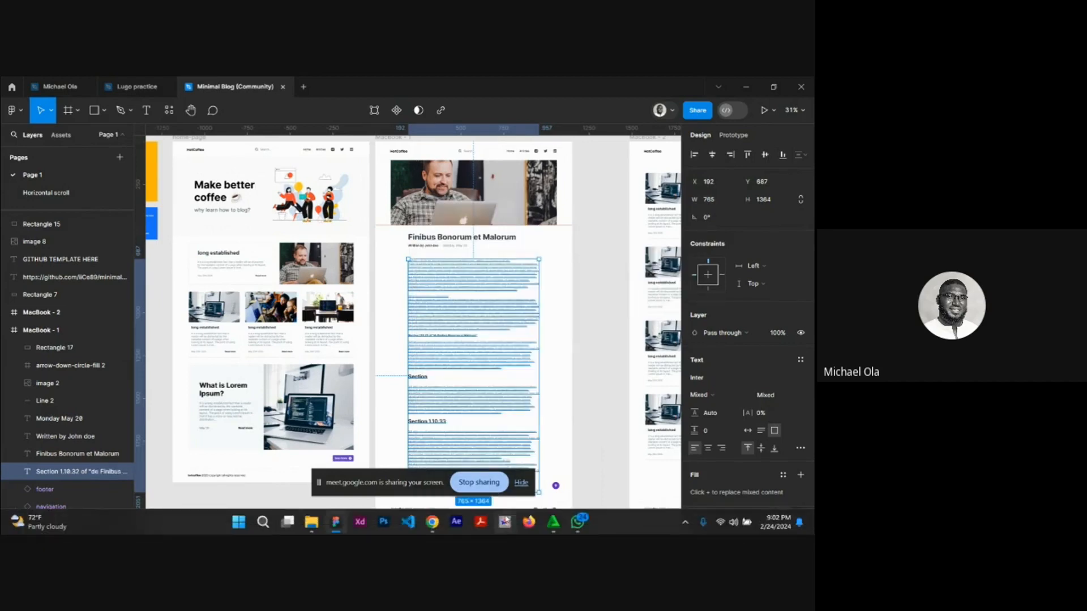
Switch back to Webflow and paste the copied article text into the new blog's Blog content field.
click(438, 524)
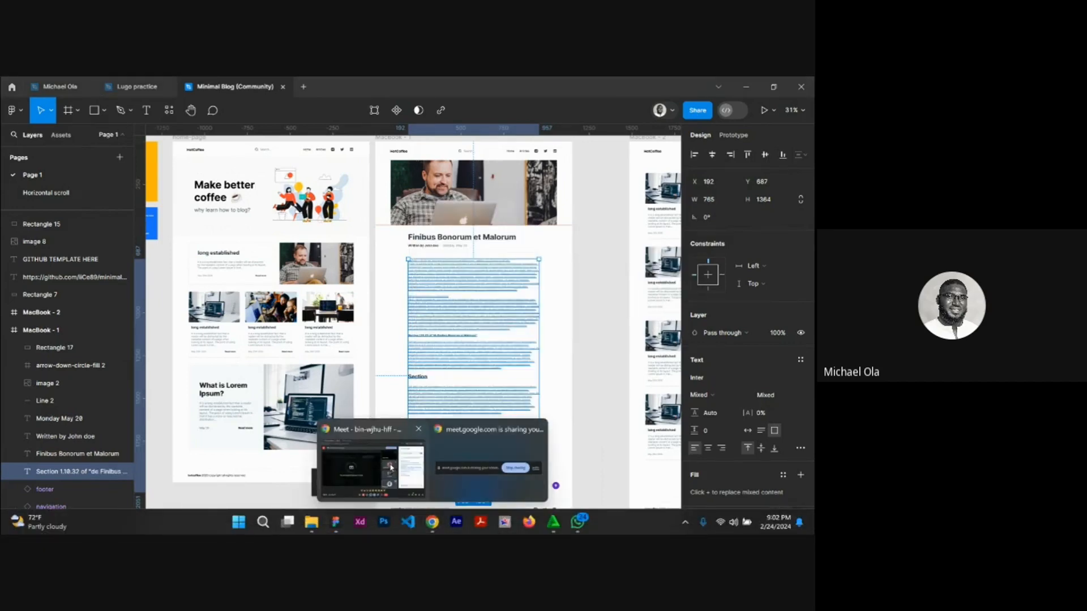
click(390, 472)
click(204, 91)
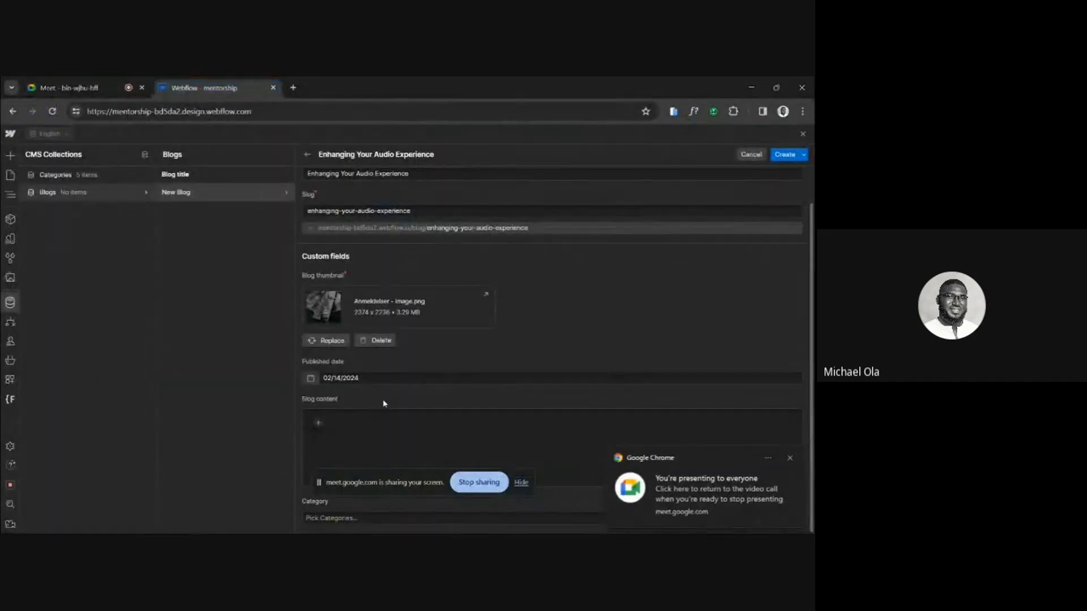
key(ctrl+v)
scroll(458, 317, down, 5)
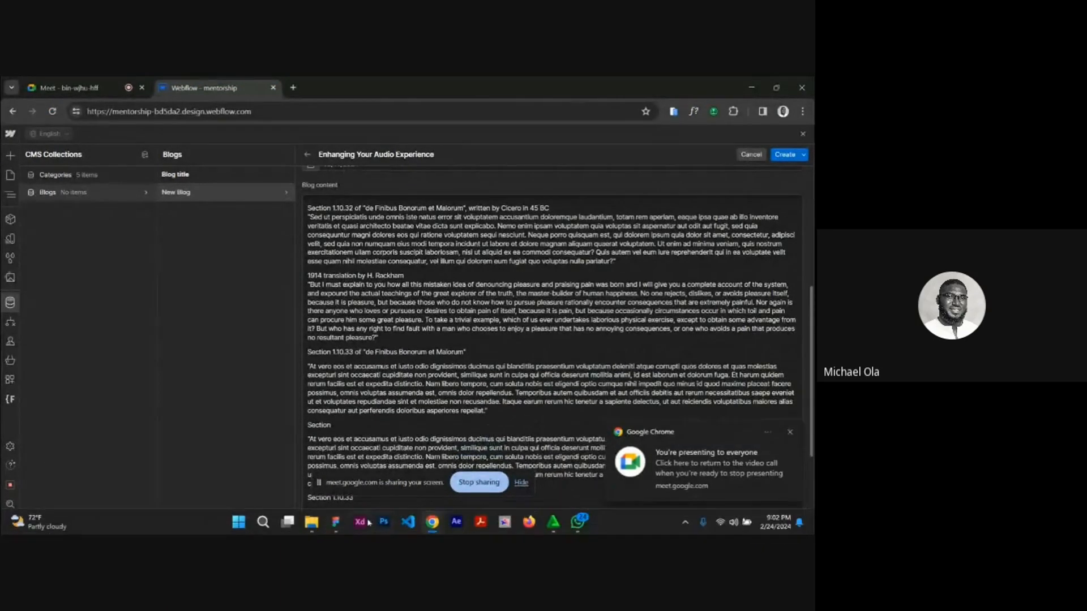
Check the article's heading and author line in the Figma design, and create the new blog item back in Webflow.
click(342, 526)
scroll(400, 272, up, 5)
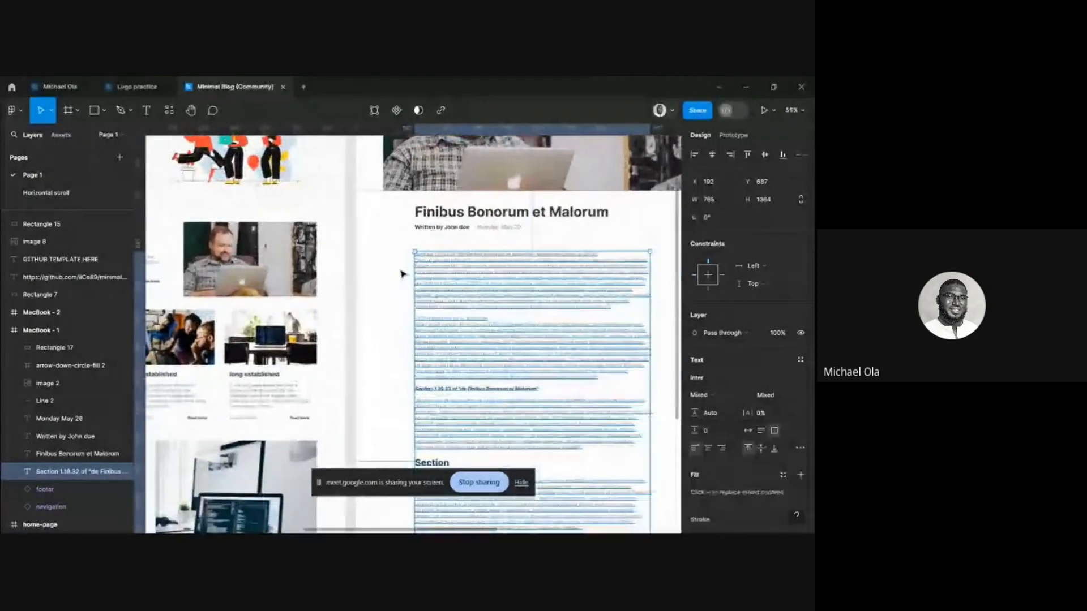
scroll(402, 274, up, 2)
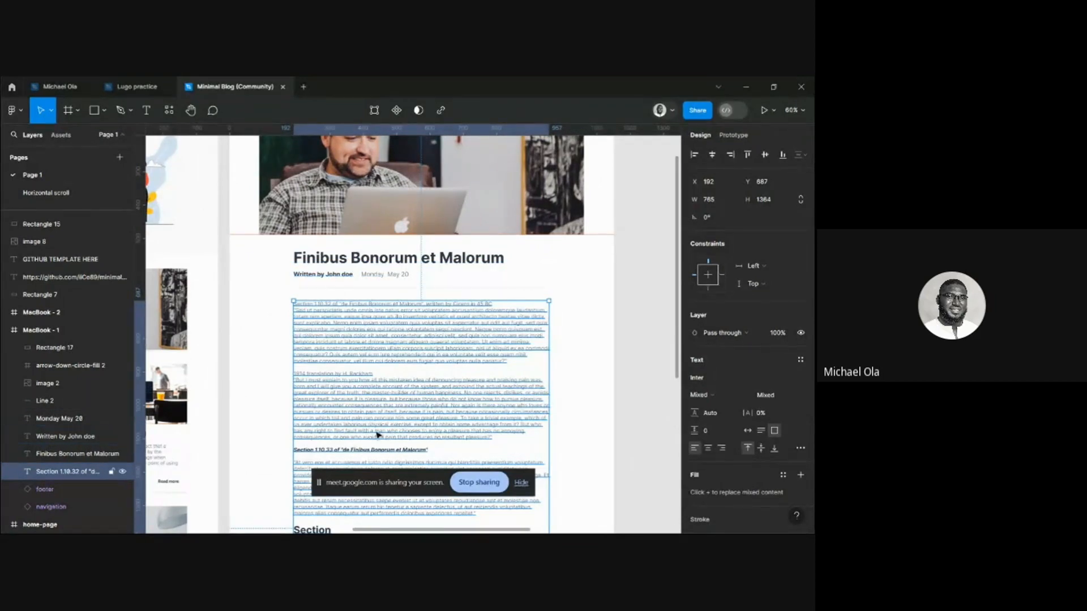
mouse_move(412, 533)
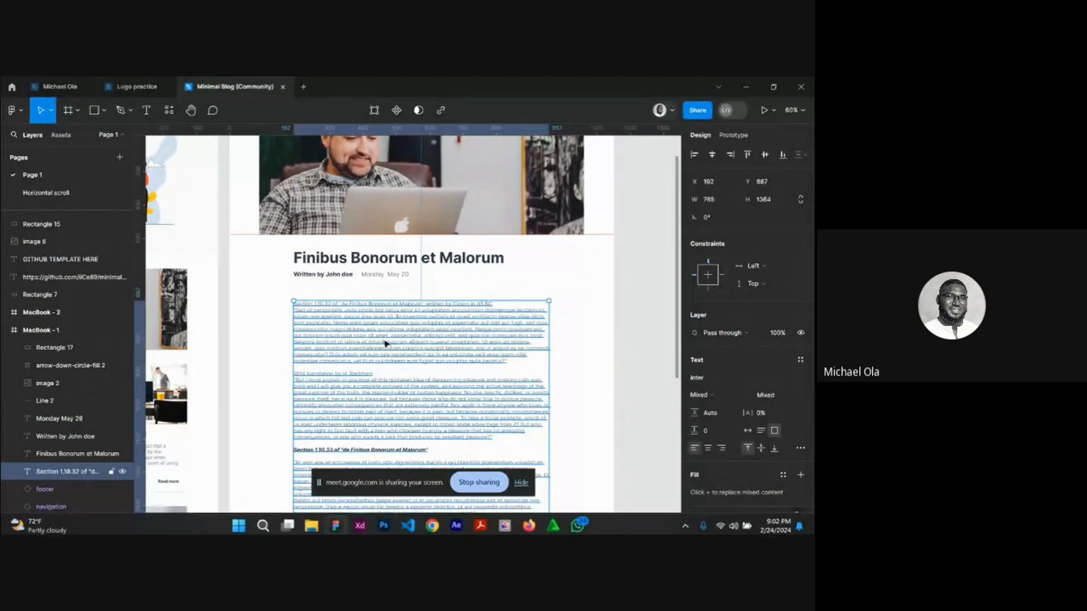
mouse_move(439, 522)
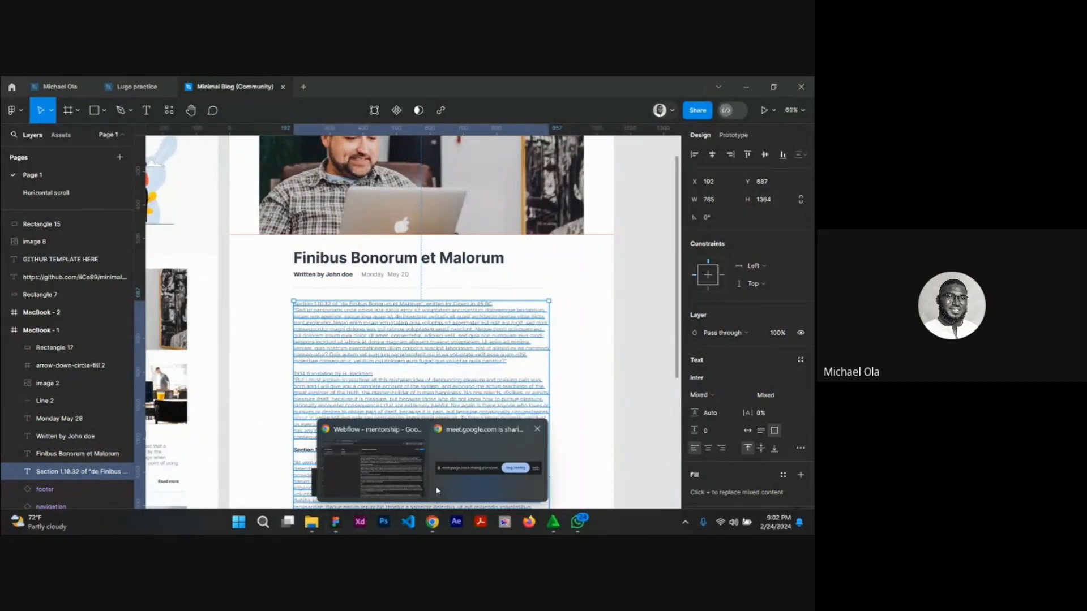
click(369, 453)
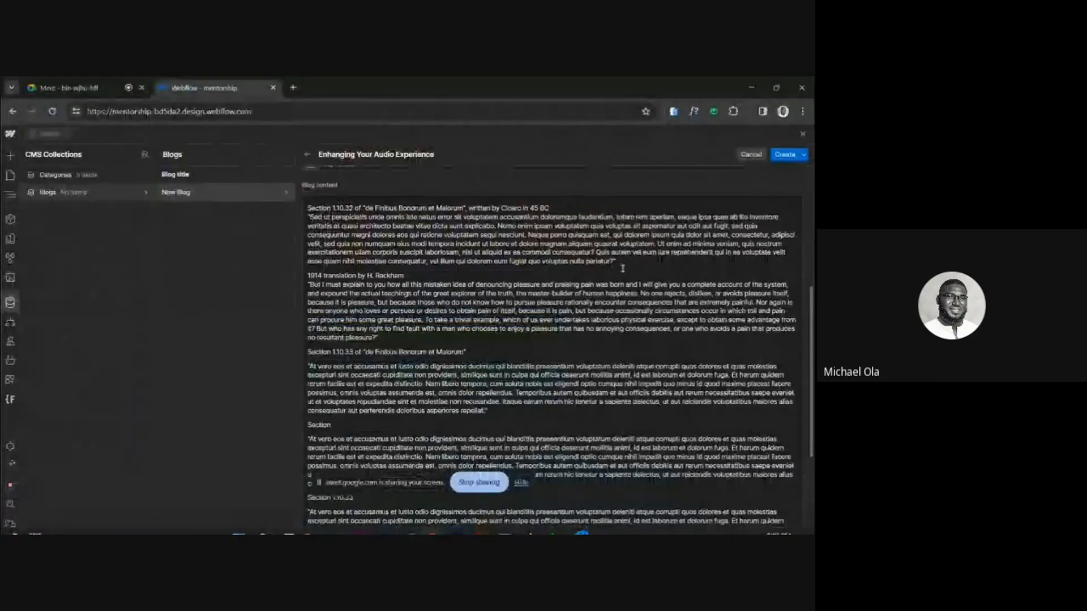
click(785, 156)
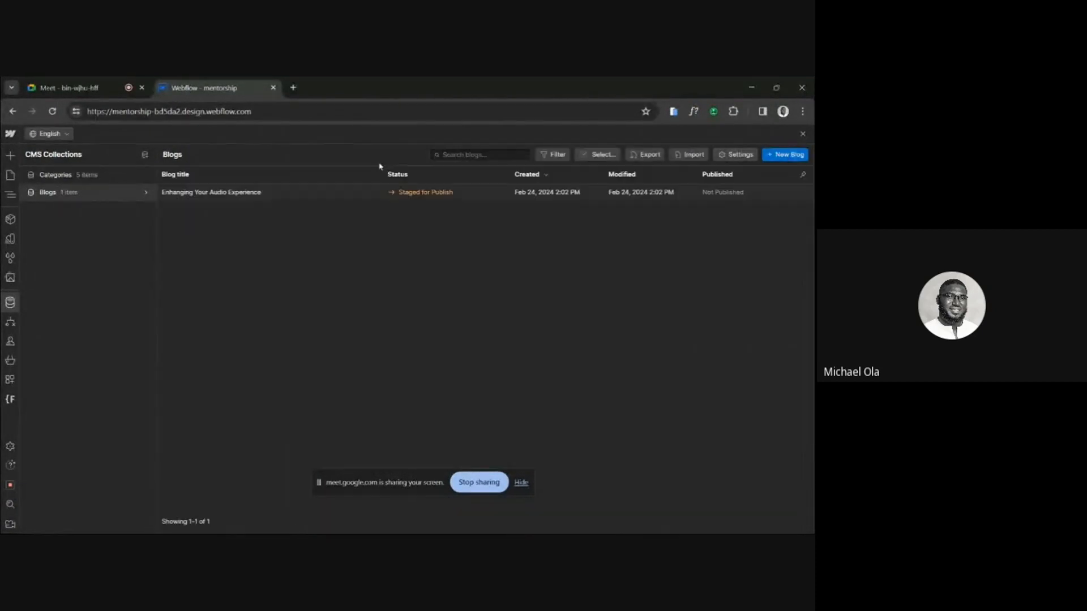
Add a plain text field labelled "Author" to the Blogs collection and save the collection.
click(734, 155)
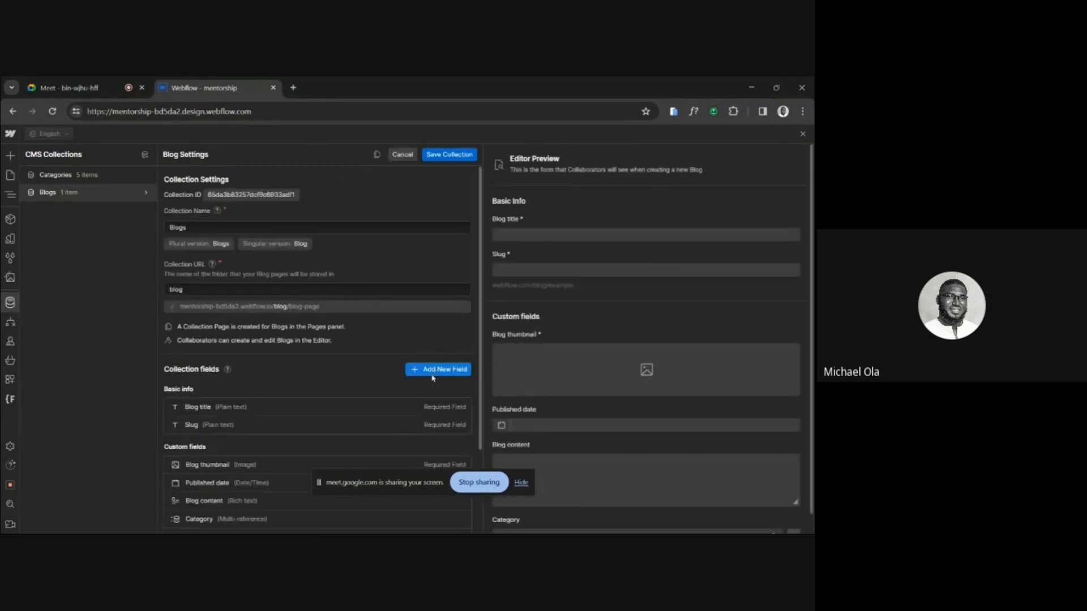
scroll(433, 378, down, 2)
click(451, 293)
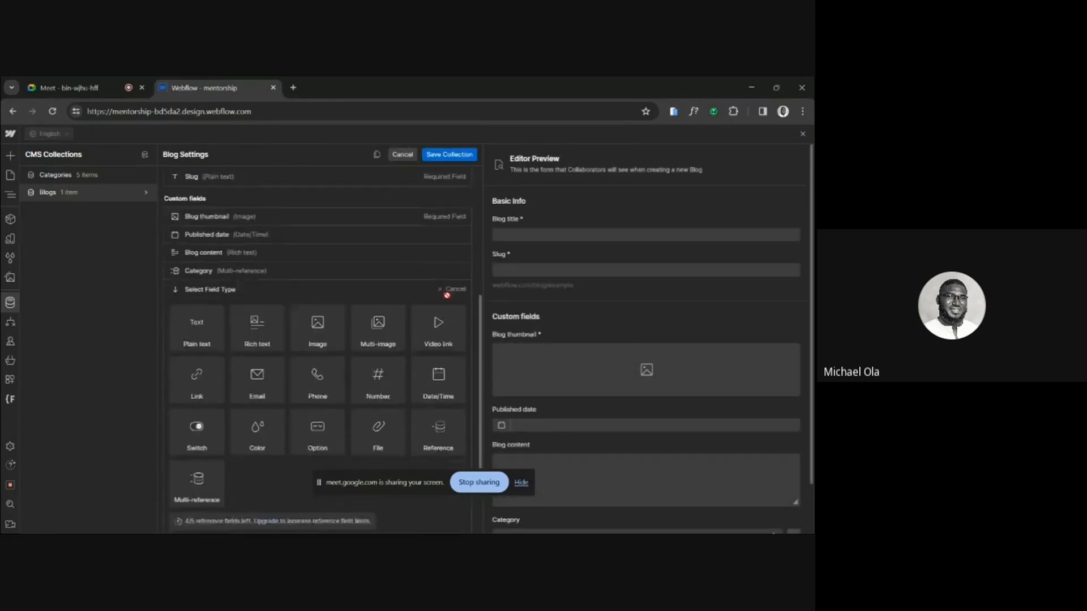
click(205, 241)
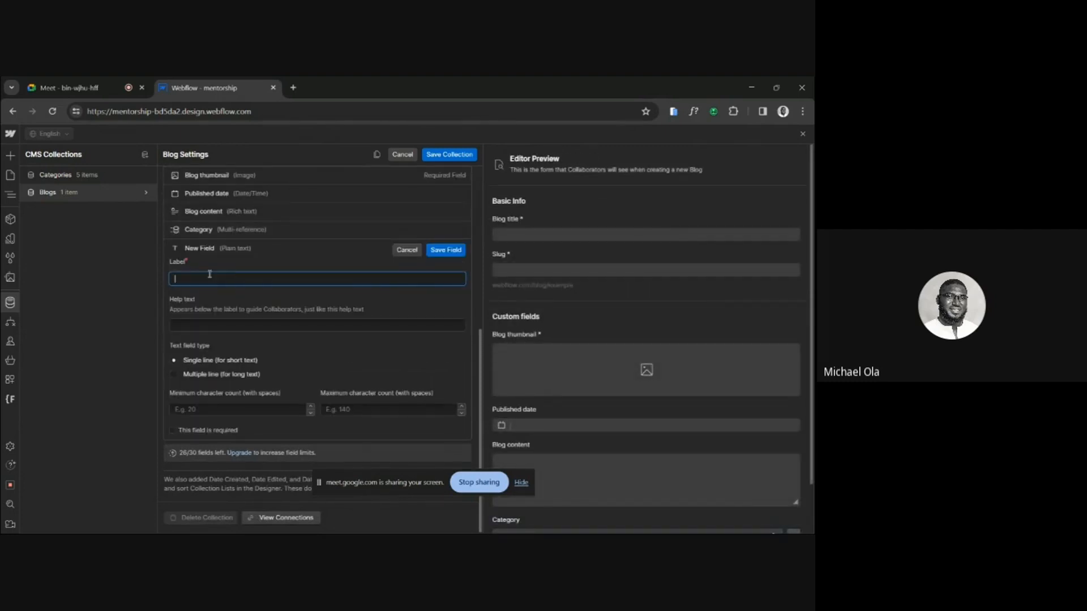
text(Author)
click(445, 250)
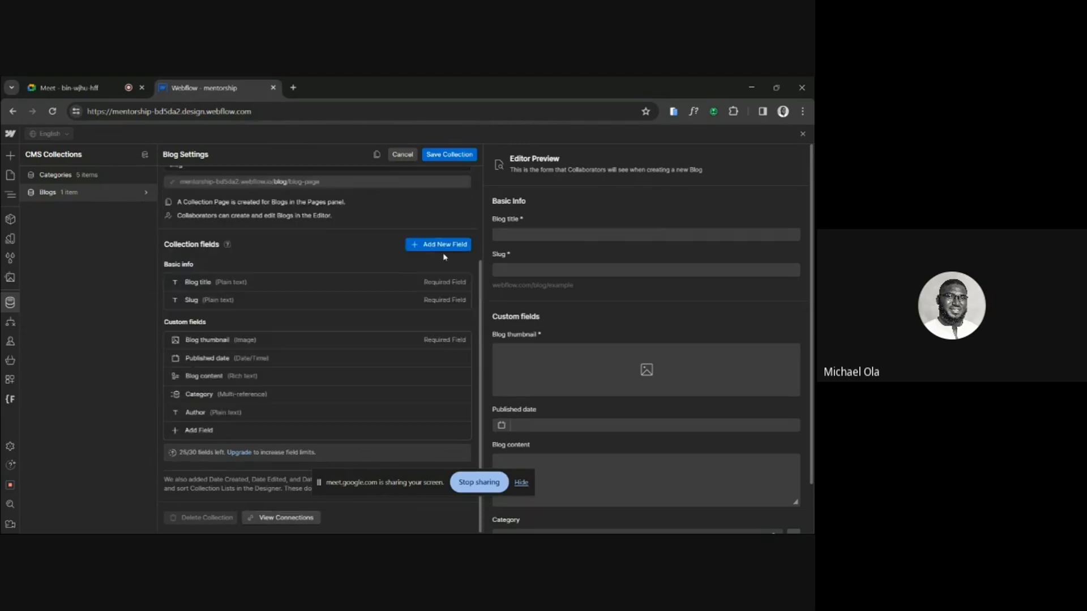
click(449, 154)
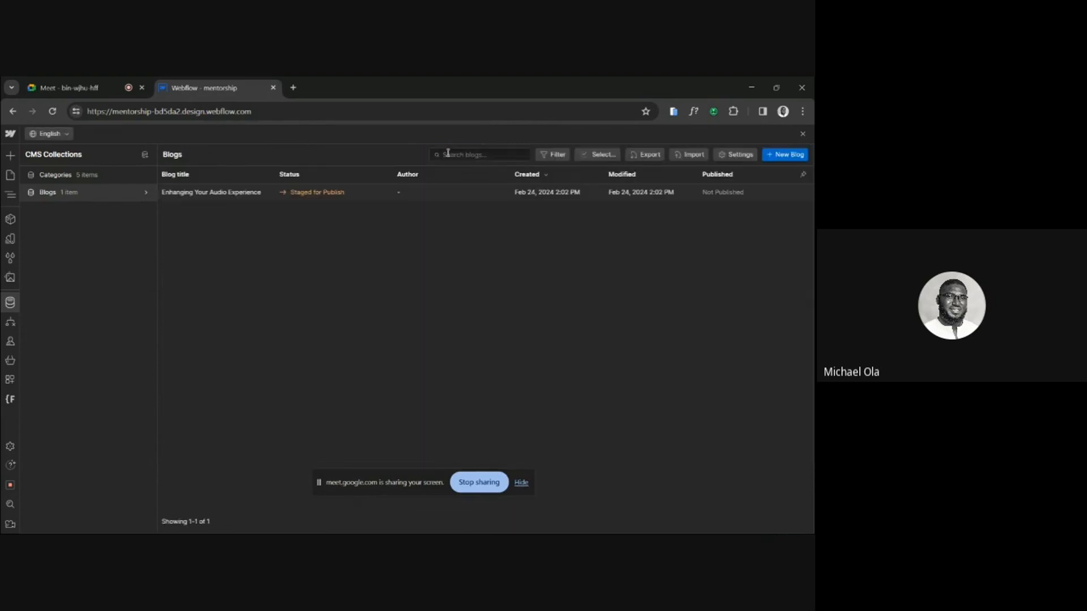
Open the "Enhanging Your Audio Experience" blog item and go through its fields down to the Blog content.
click(395, 194)
scroll(384, 331, down, 3)
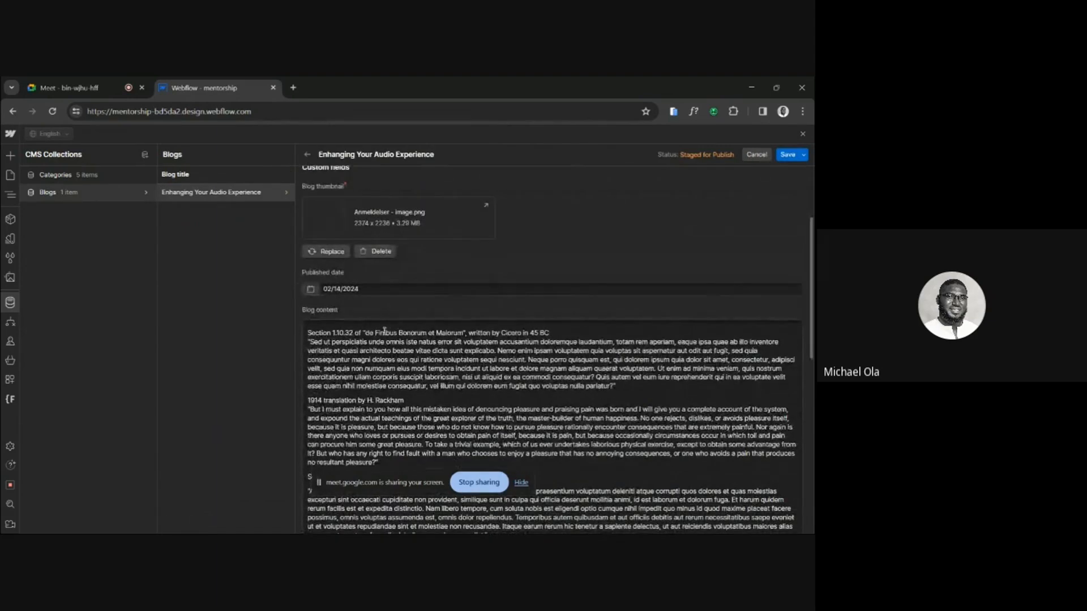
scroll(384, 331, up, 3)
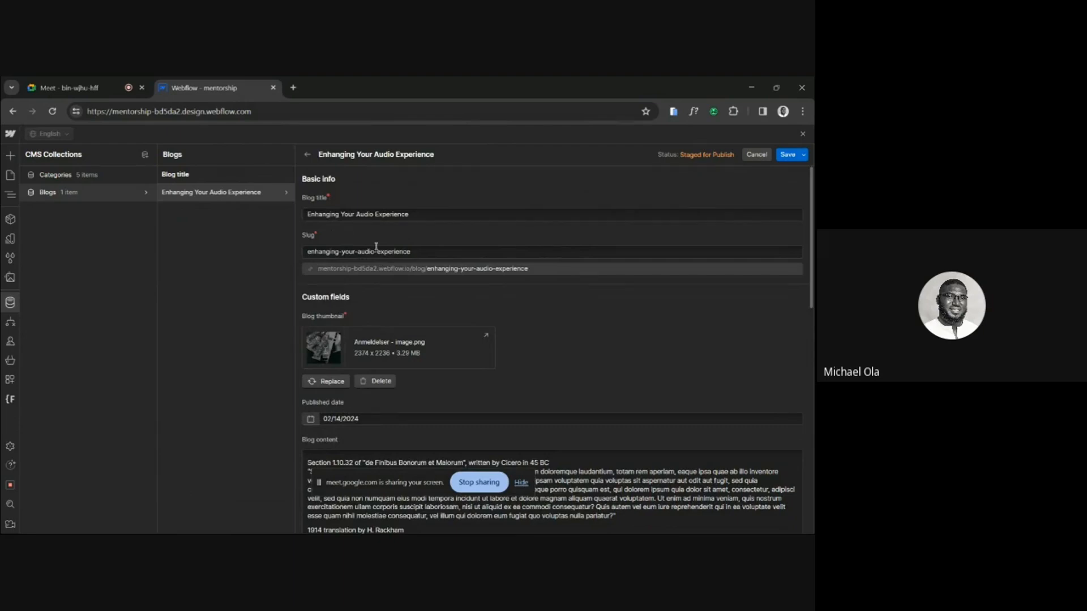
scroll(376, 247, down, 2)
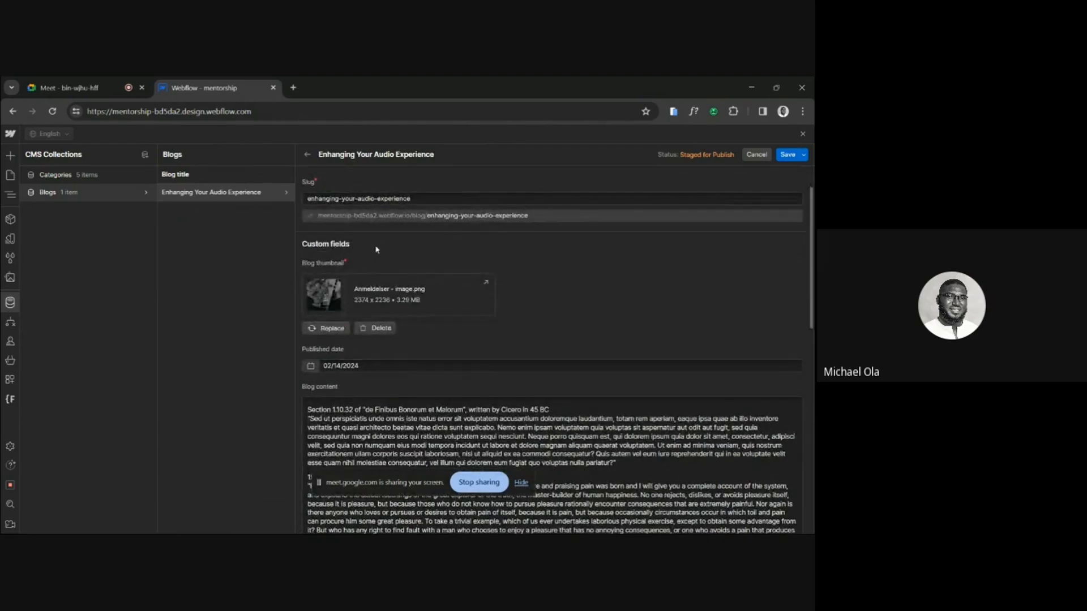
scroll(353, 321, down, 2)
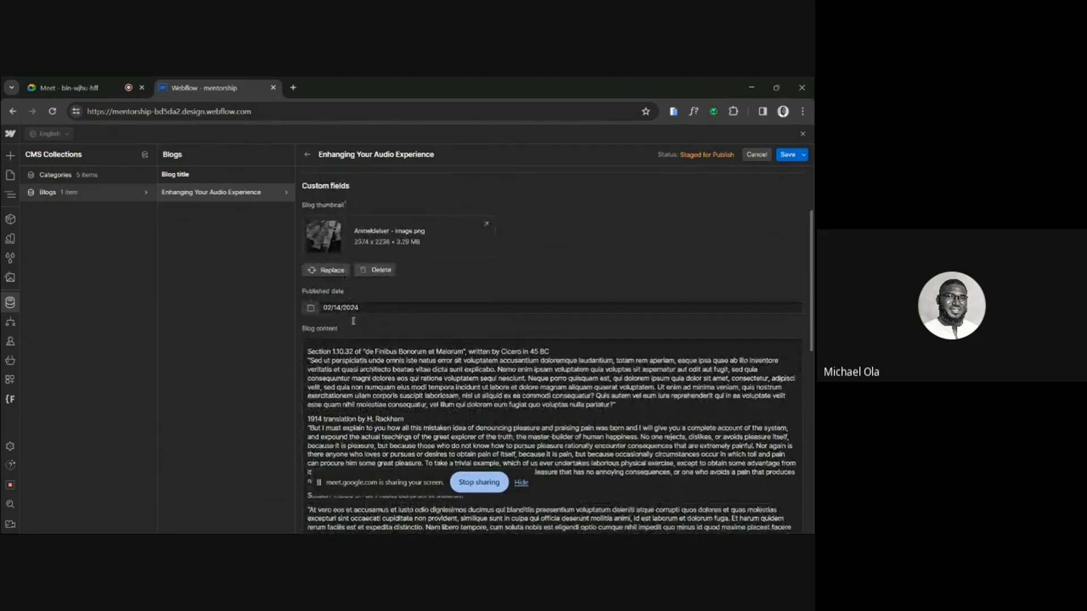
scroll(436, 345, down, 1)
scroll(435, 342, down, 2)
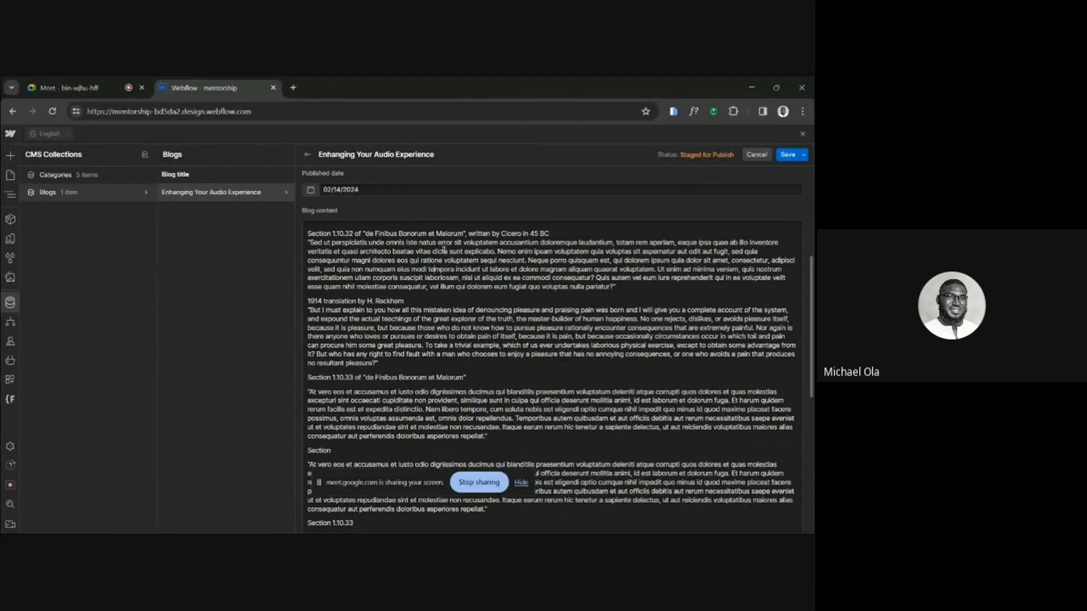
Examine how the section headings of the article are styled in the Figma design, and return to the blog item in Webflow.
double_click(412, 233)
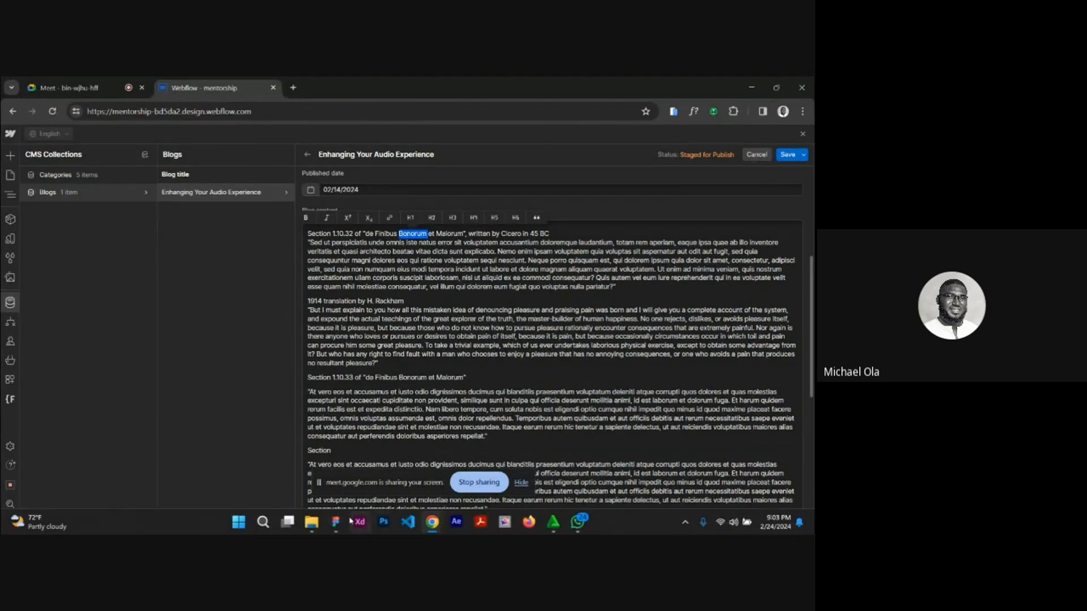
click(341, 522)
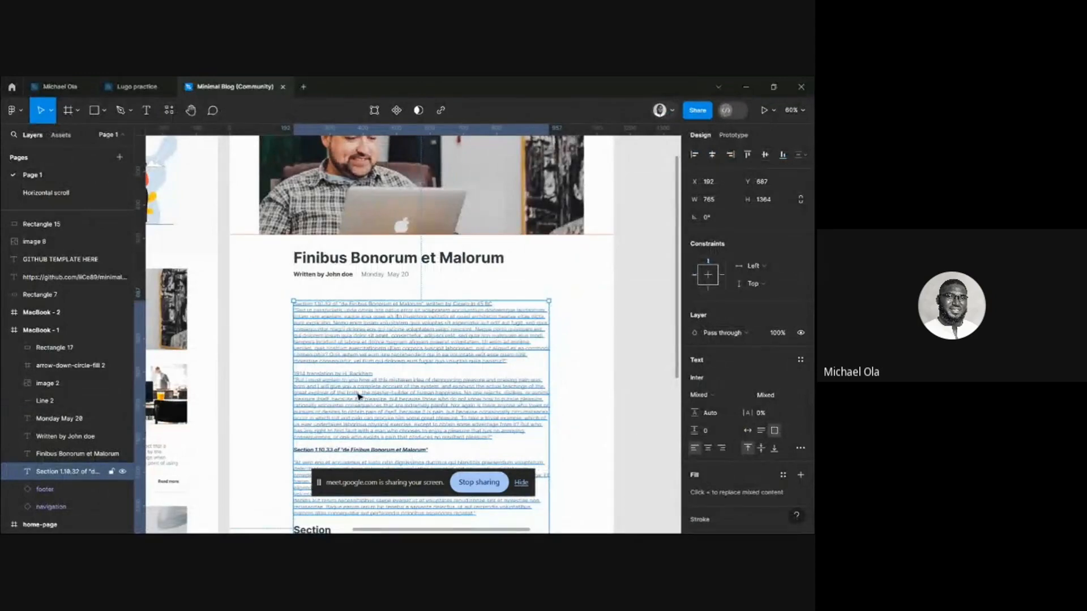
scroll(359, 396, down, 5)
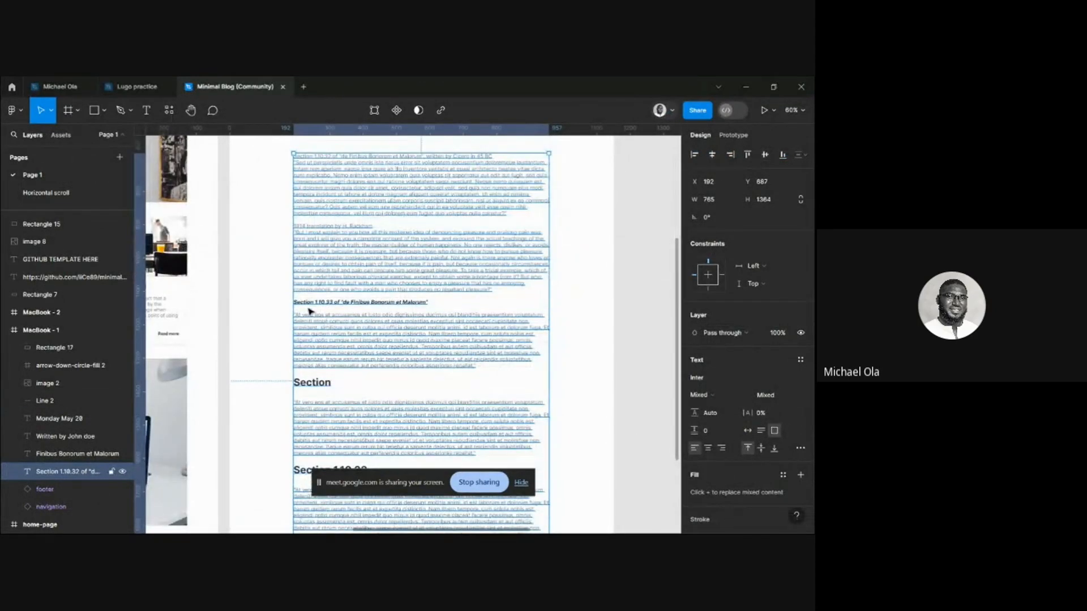
scroll(324, 320, up, 3)
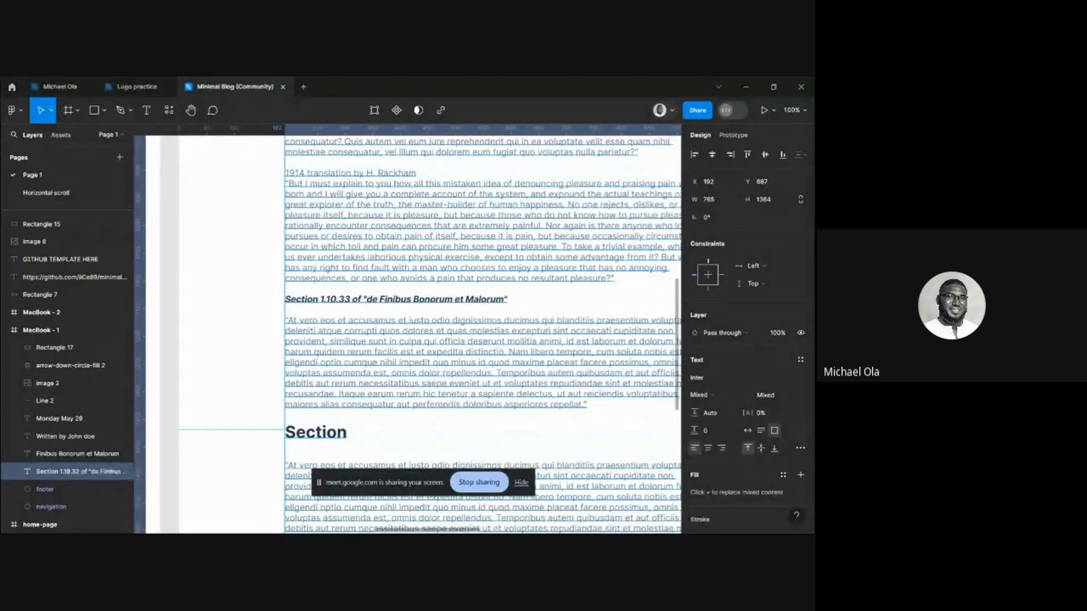
mouse_move(424, 532)
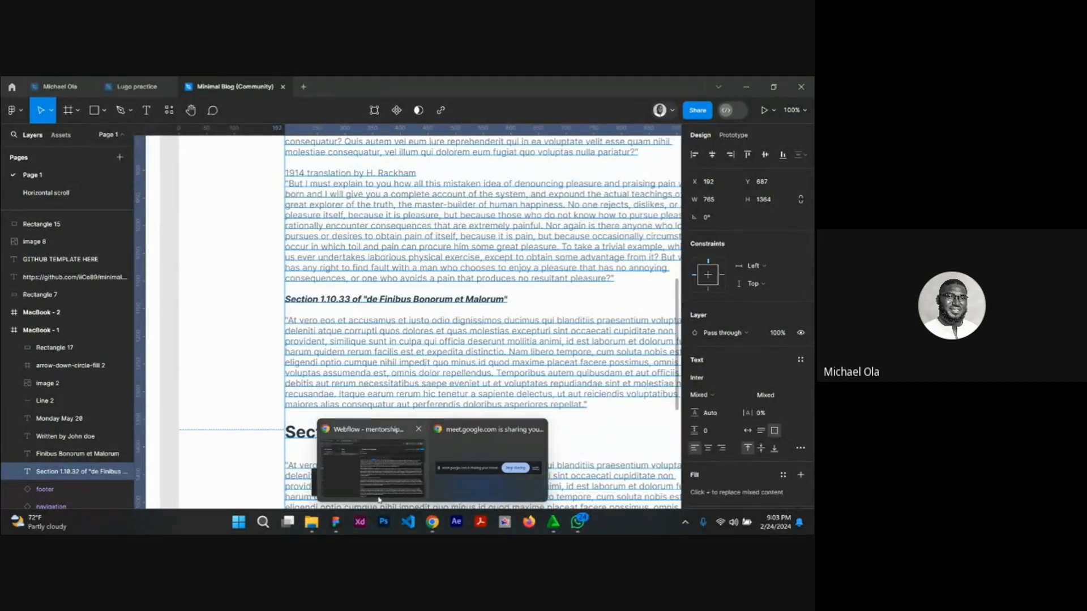
click(373, 464)
Try different heading levels on the line Section 1.10.33 of "de Finibus Bonorum et Malorum" in the Blog content, ending with H4.
drag(474, 377, 305, 378)
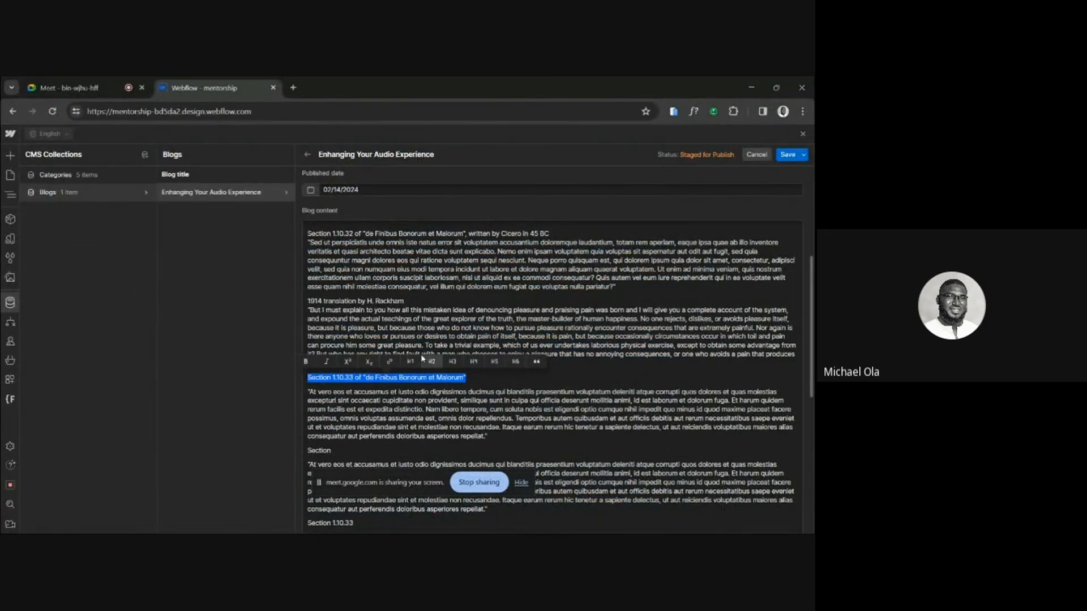
click(476, 378)
drag(476, 378, 295, 386)
click(411, 362)
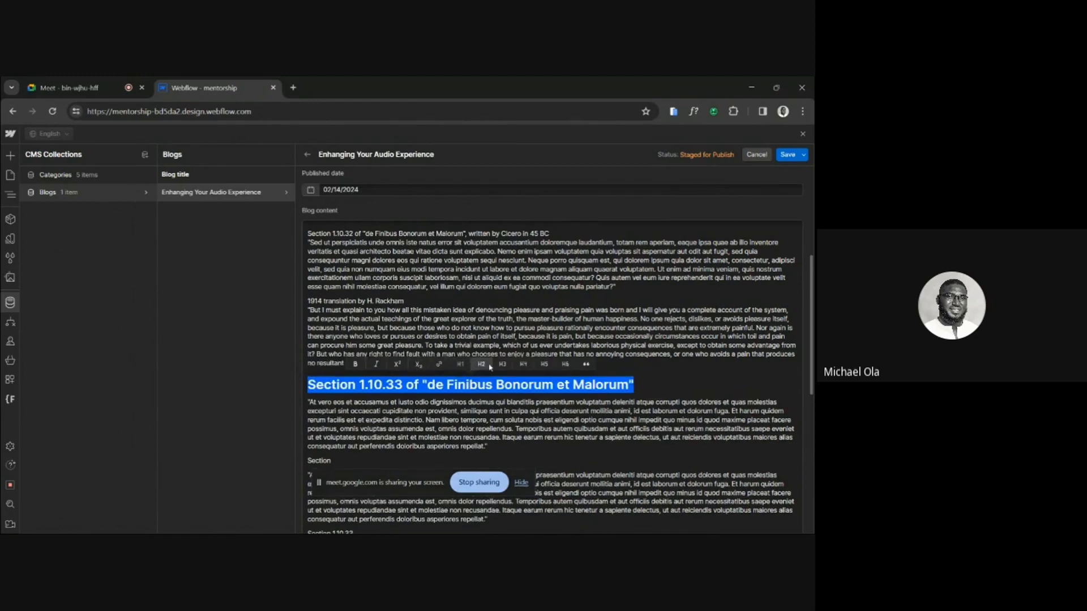
click(491, 366)
click(486, 365)
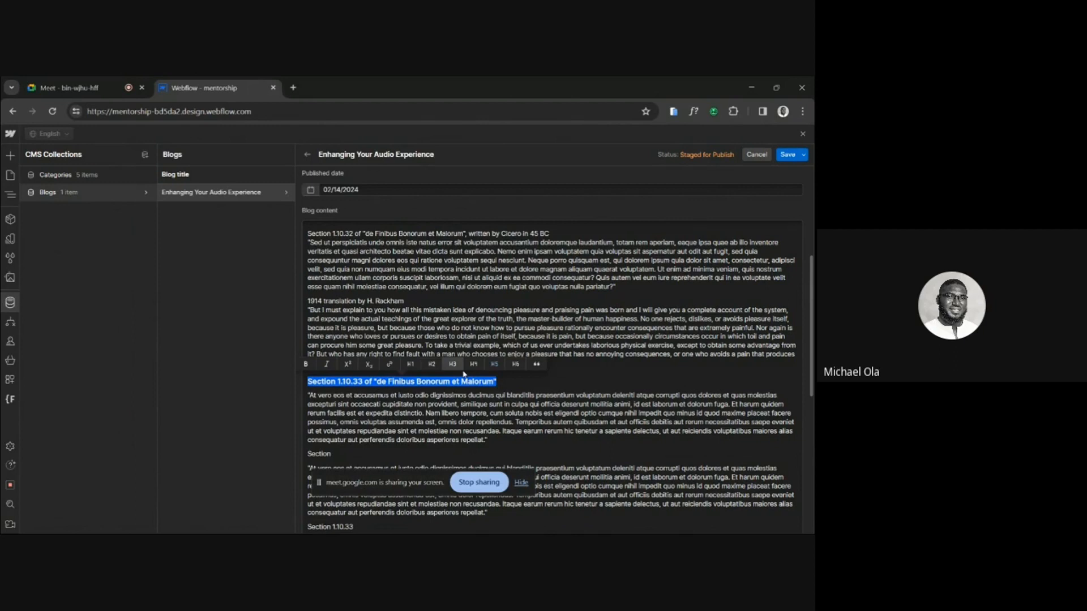
click(469, 366)
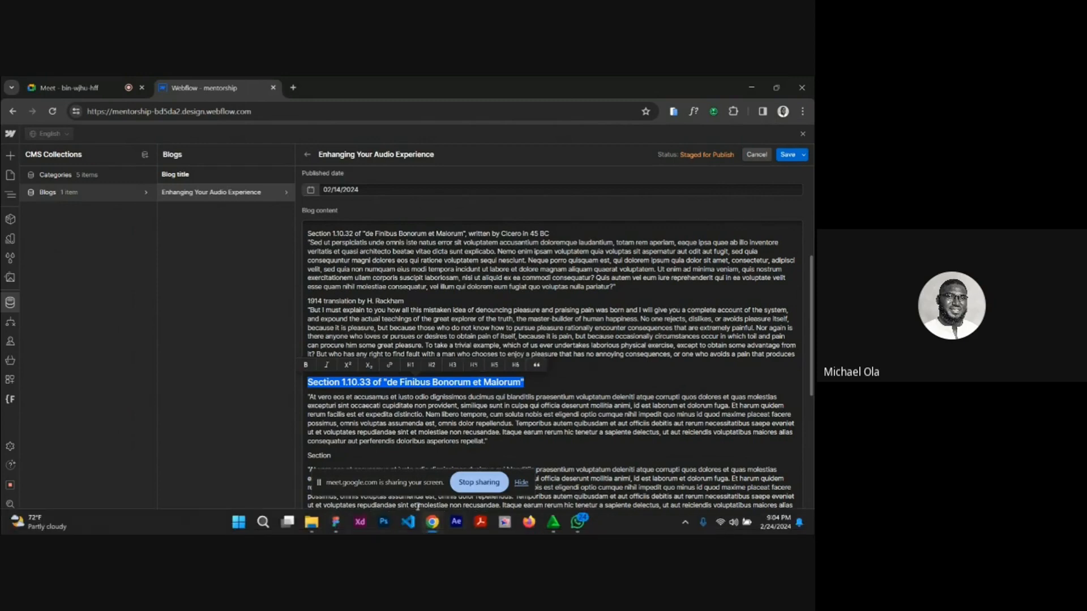
Recheck the Figma design, and in Webflow make the Section 1.10.33 of "de Finibus Bonorum et Malorum" line bold and remove its H4 format.
click(334, 522)
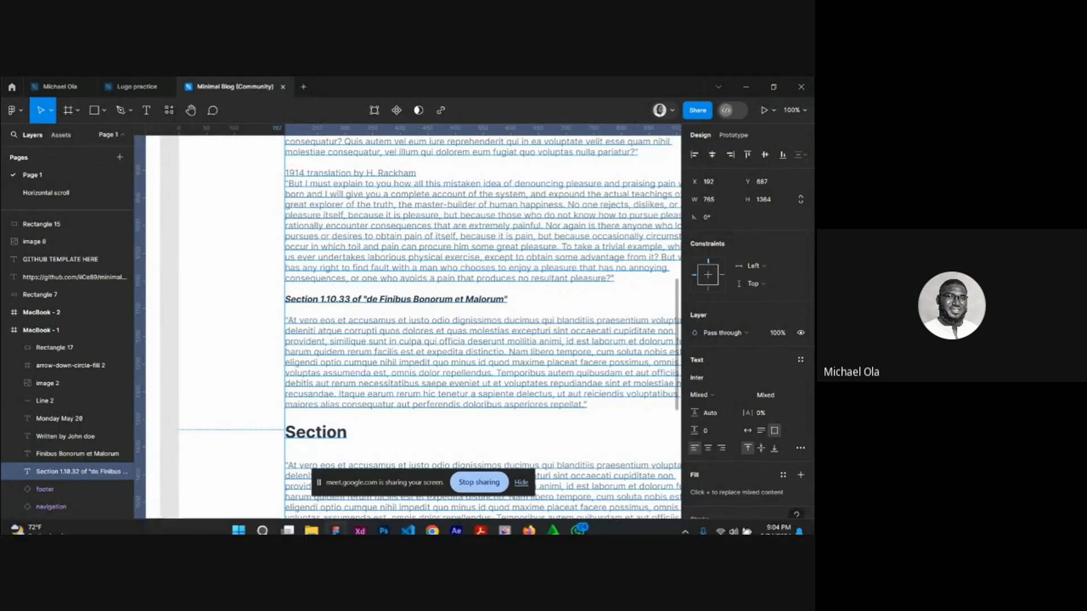
click(433, 525)
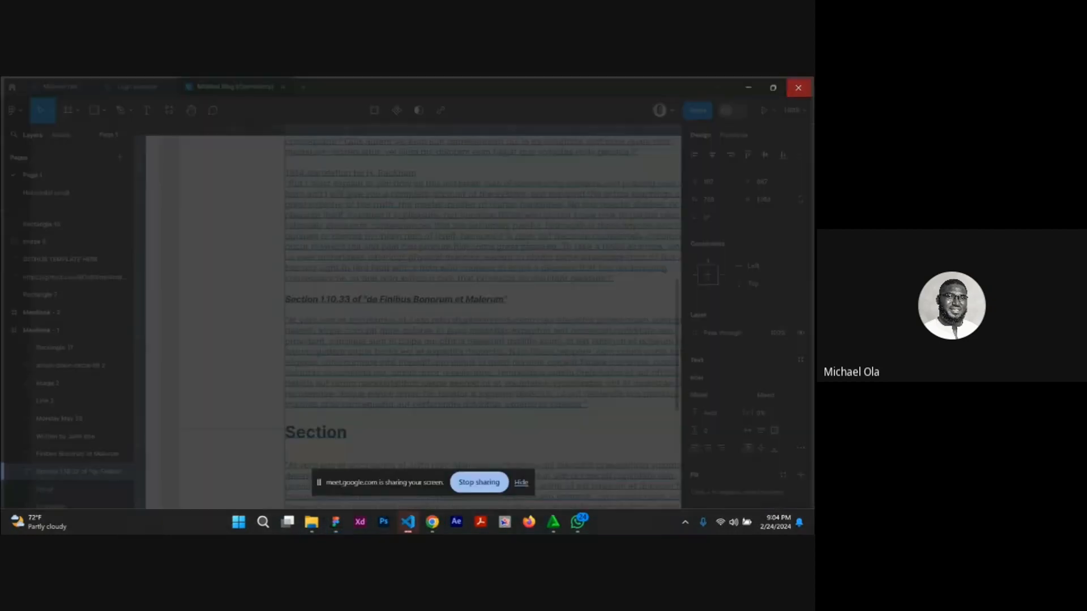
click(798, 88)
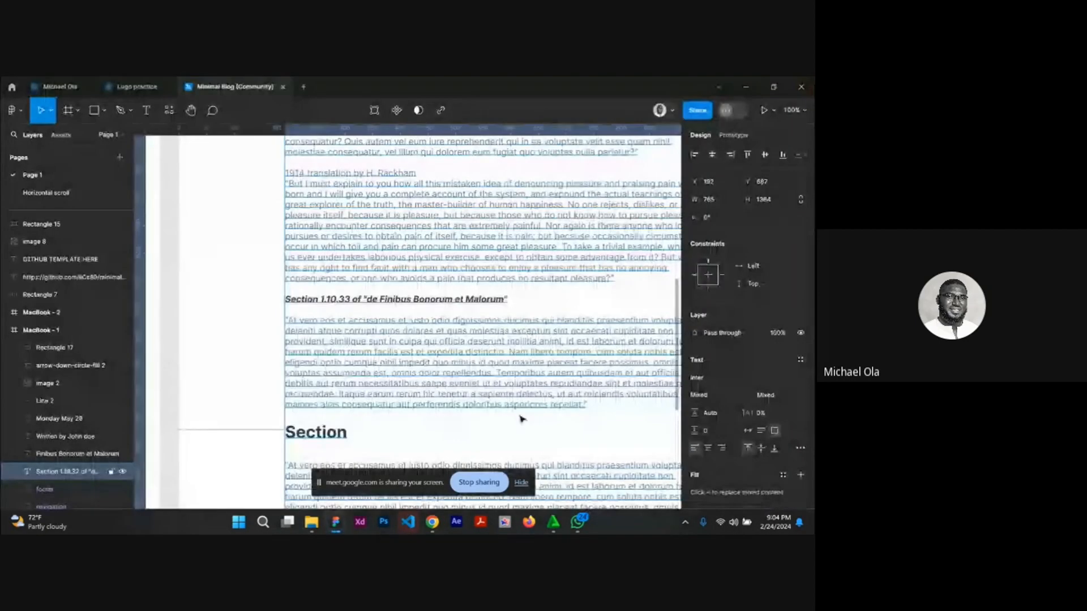
mouse_move(436, 525)
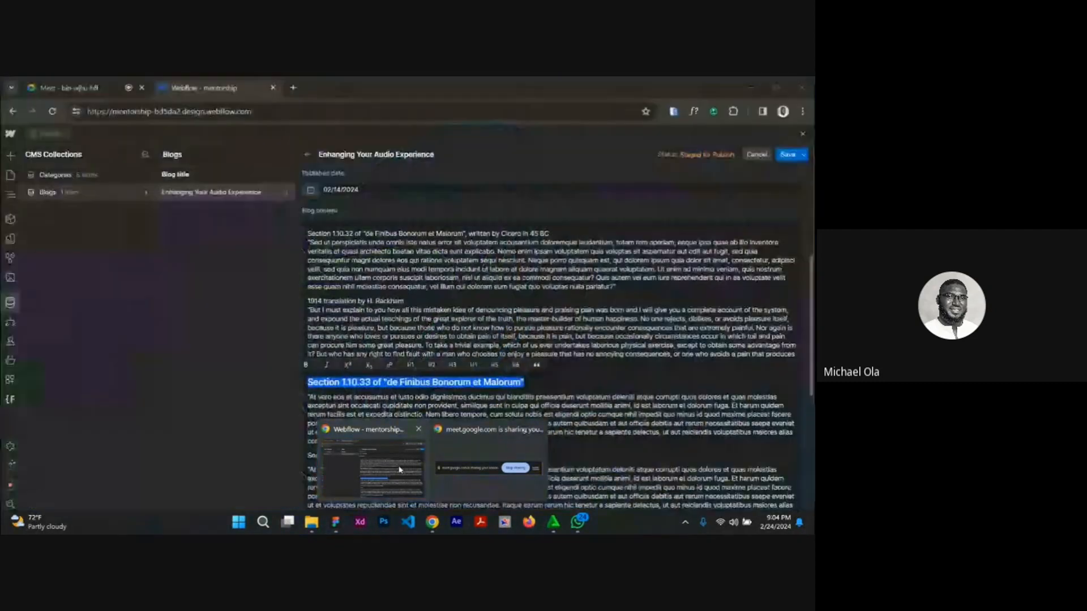
click(487, 453)
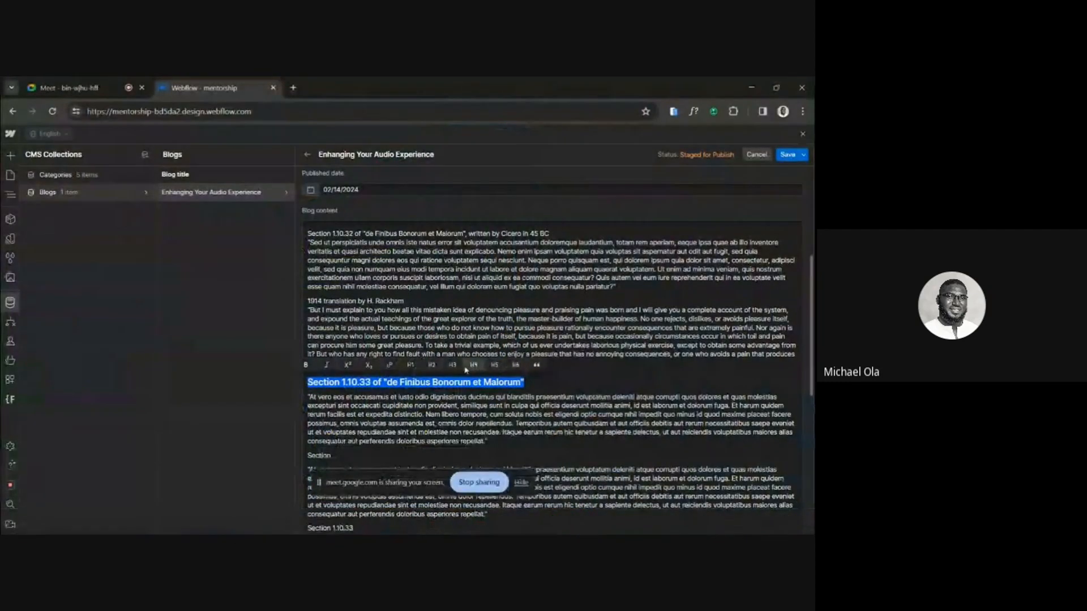
click(307, 365)
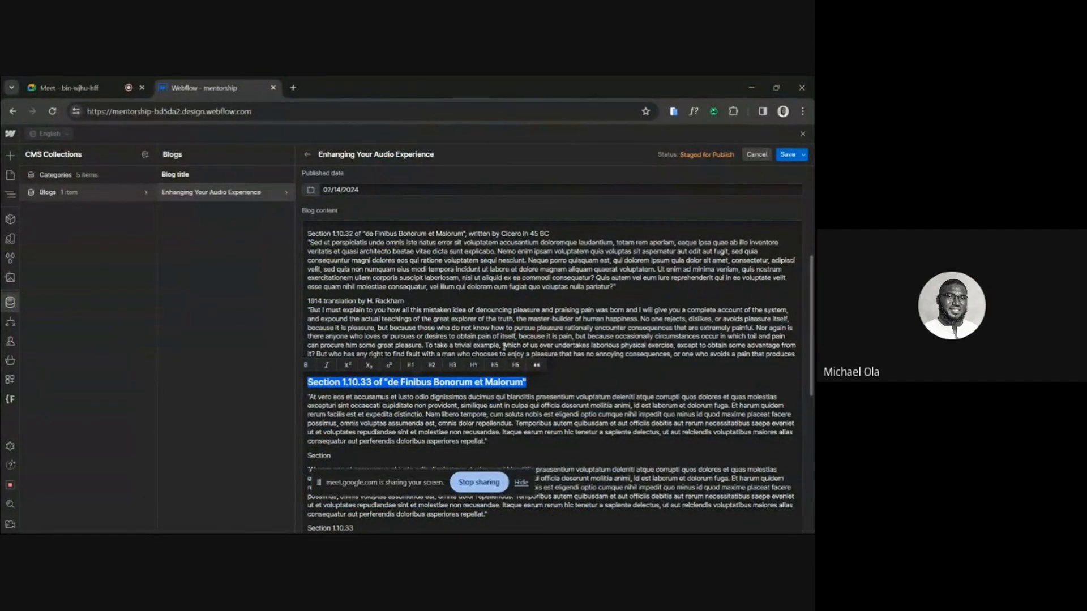
click(473, 365)
Format the standalone "Section" and "Section 1.10.33" lines in the Blog content as H3 headings.
scroll(458, 427, down, 2)
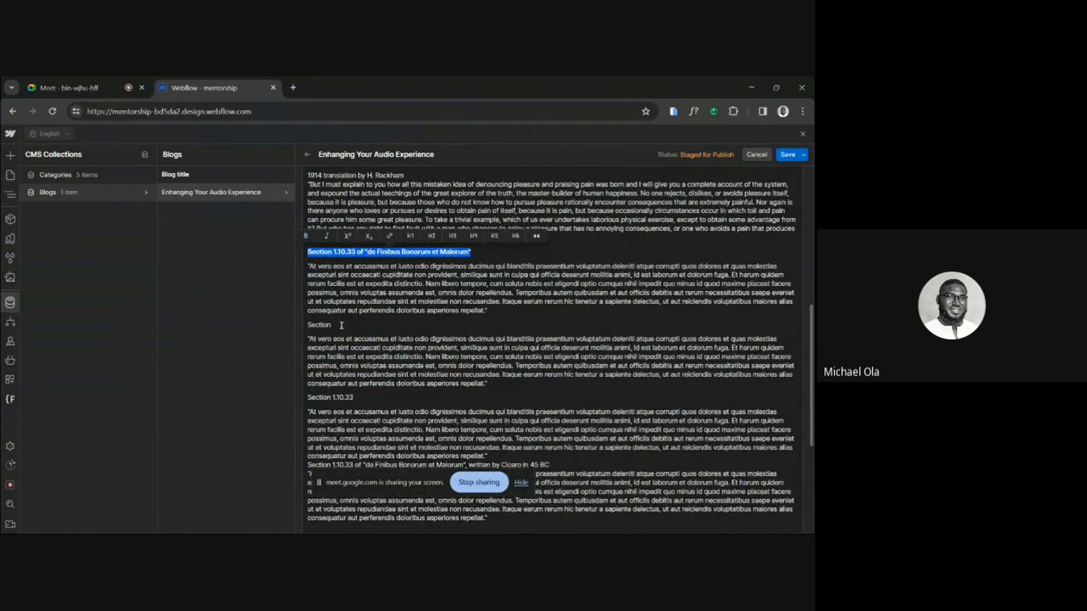
double_click(322, 324)
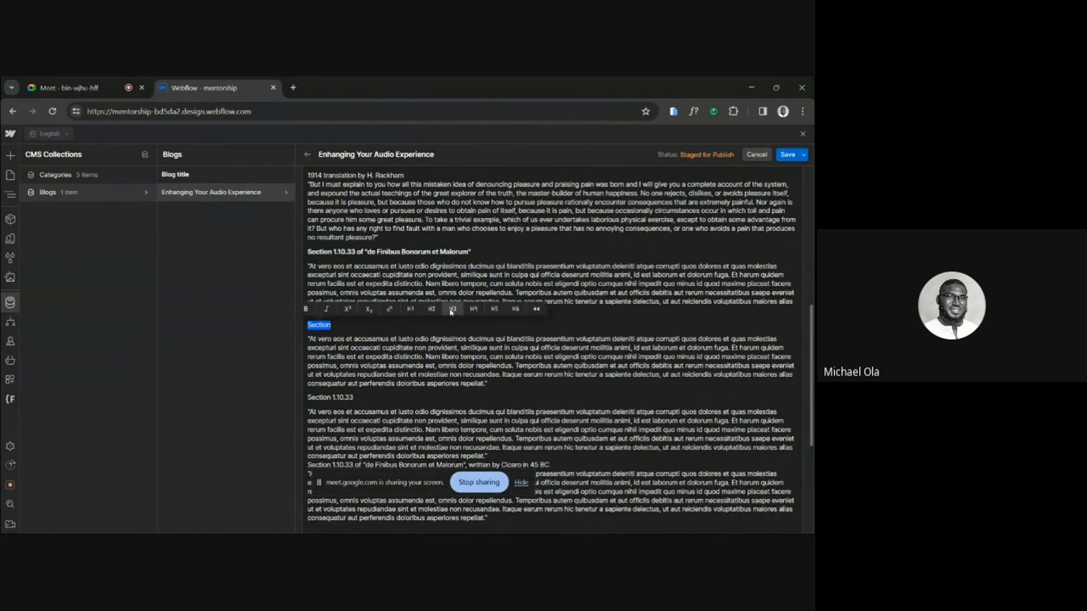
click(453, 309)
drag(362, 402, 305, 404)
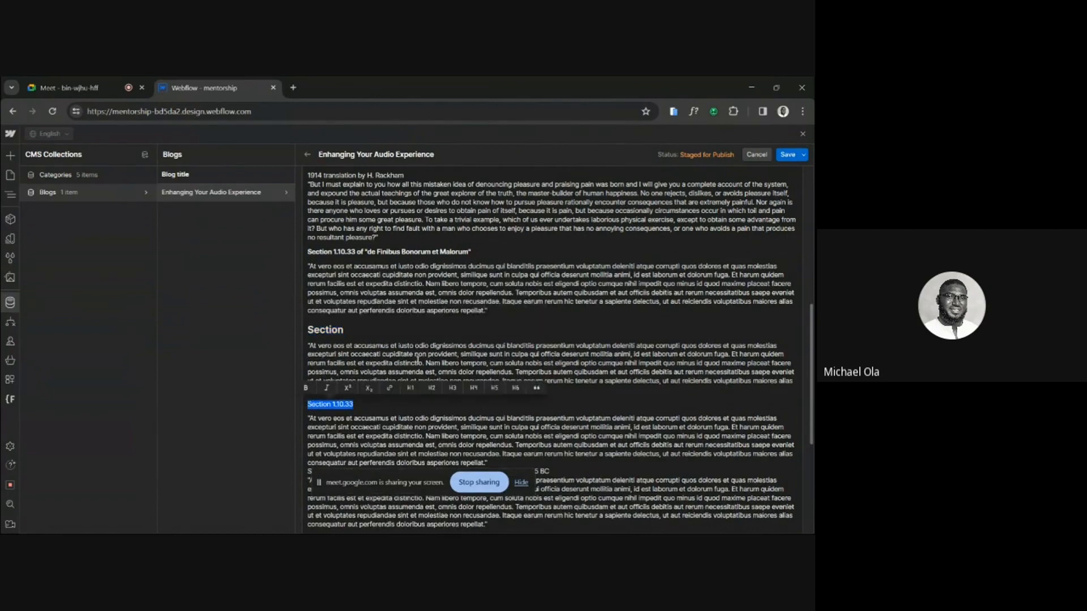
click(454, 388)
scroll(556, 338, down, 3)
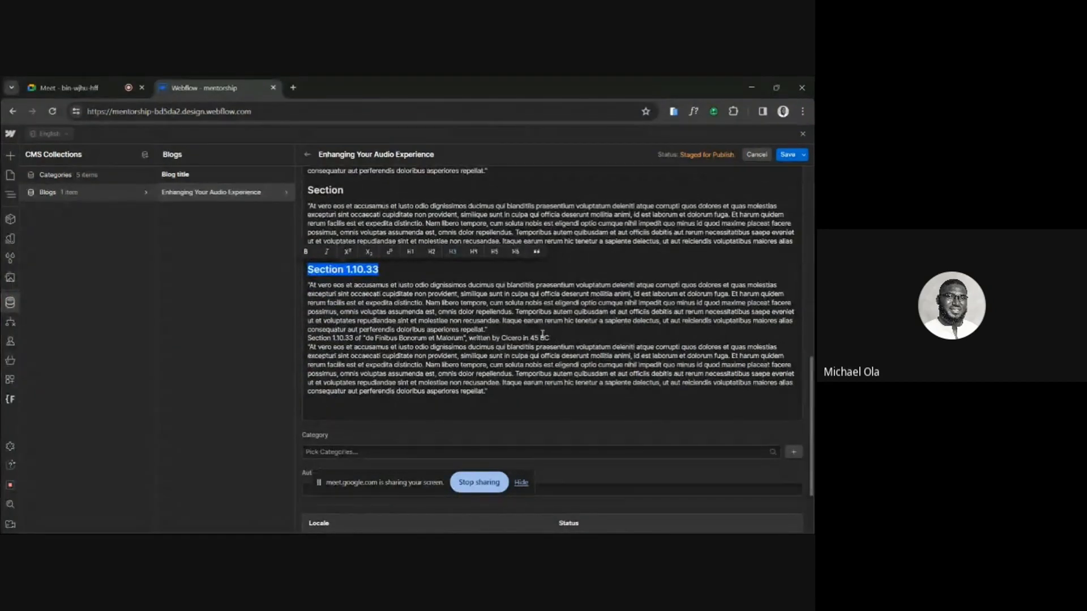
Insert the image "Anmeldelser - image" on a new line above the 1914 translation paragraph in the Blog content.
scroll(538, 317, up, 1)
click(483, 240)
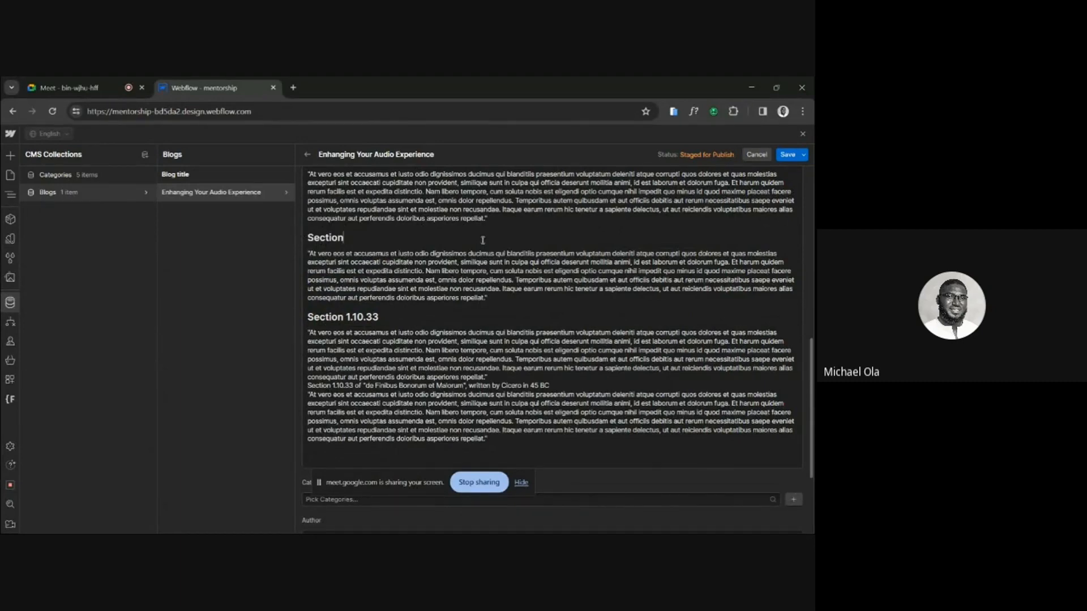
scroll(482, 240, up, 3)
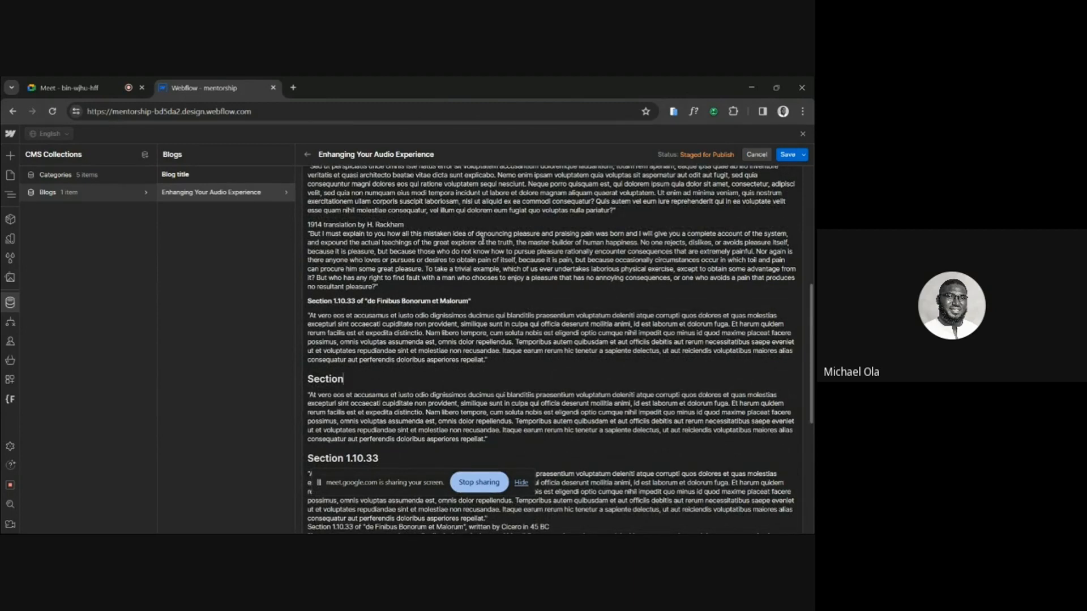
click(629, 210)
key(Return)
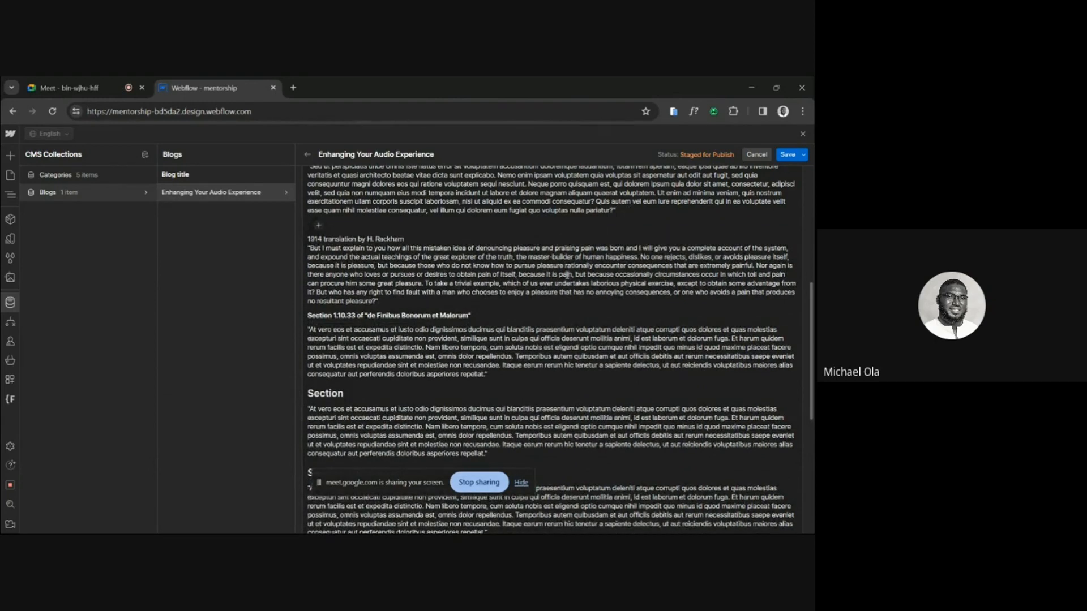
key(BackSpace)
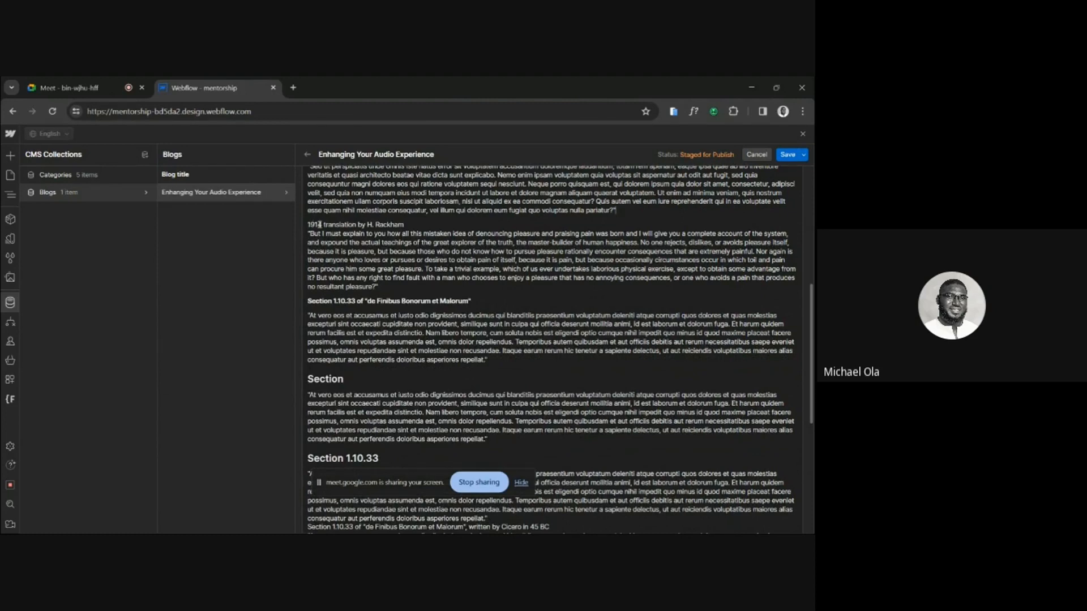
key(Return)
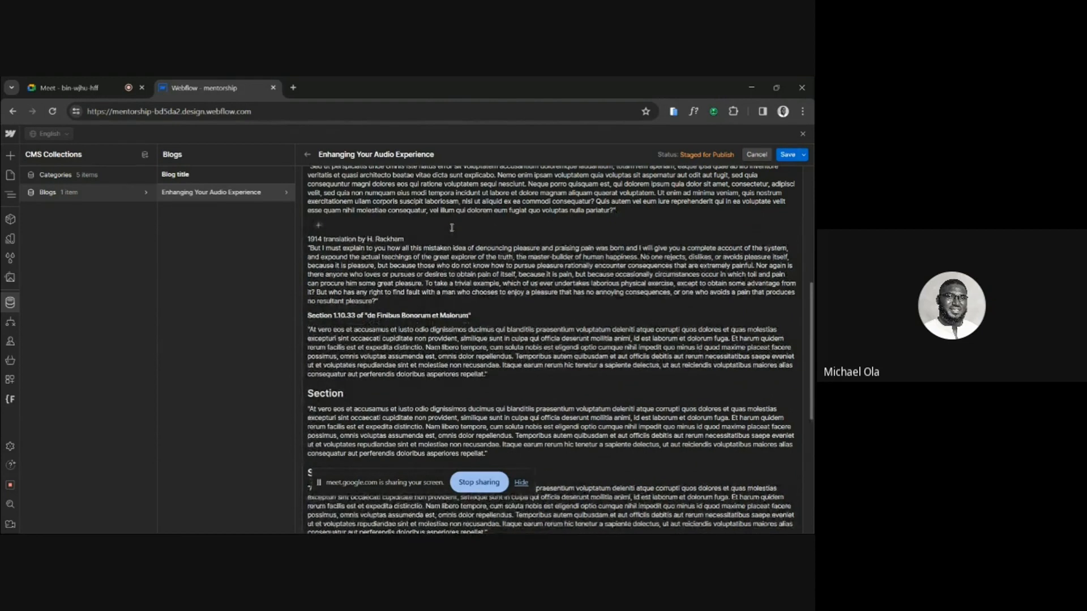
click(319, 226)
click(342, 224)
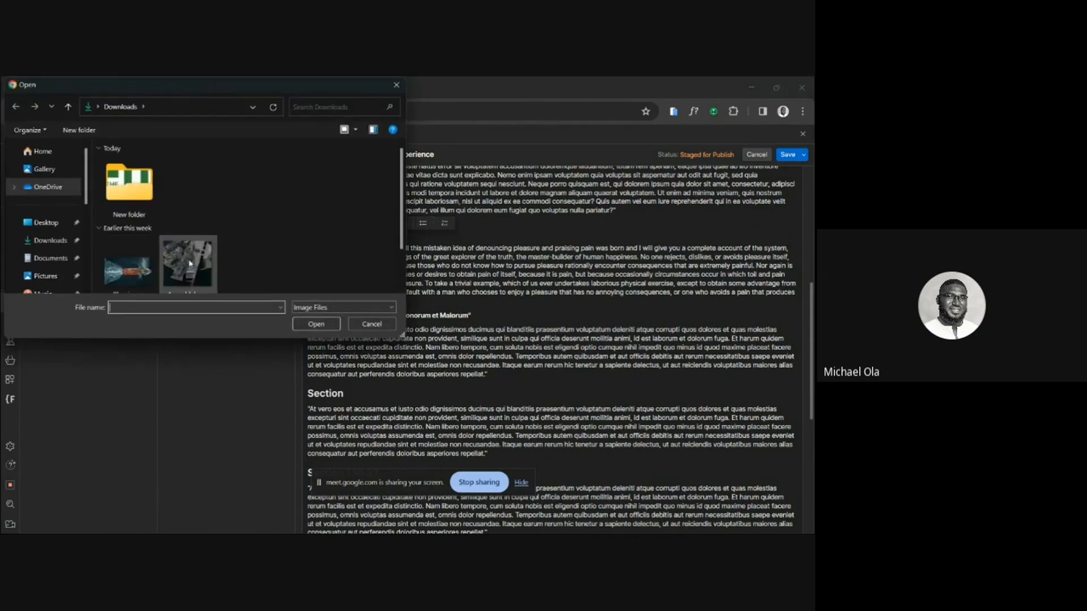
click(190, 263)
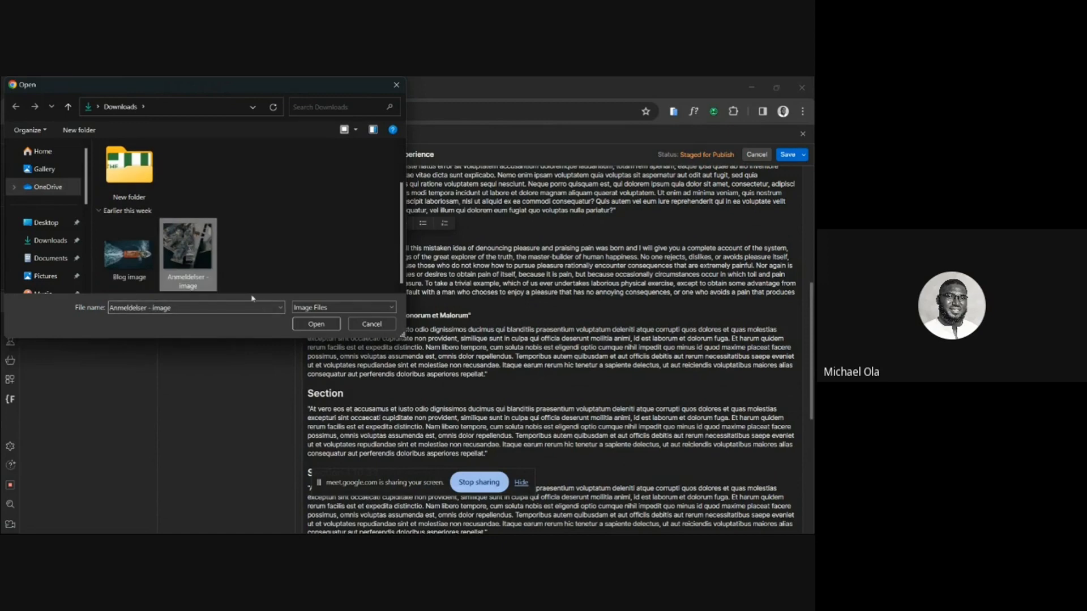
click(315, 324)
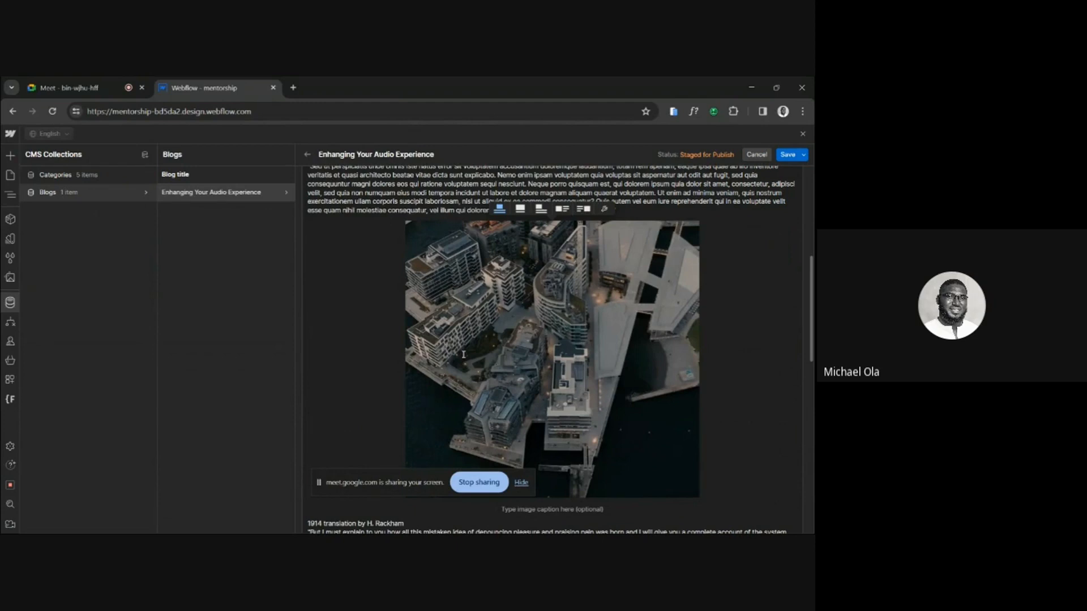
Examine the alt text, position and size options in the inserted image's settings.
click(607, 209)
scroll(541, 198, up, 2)
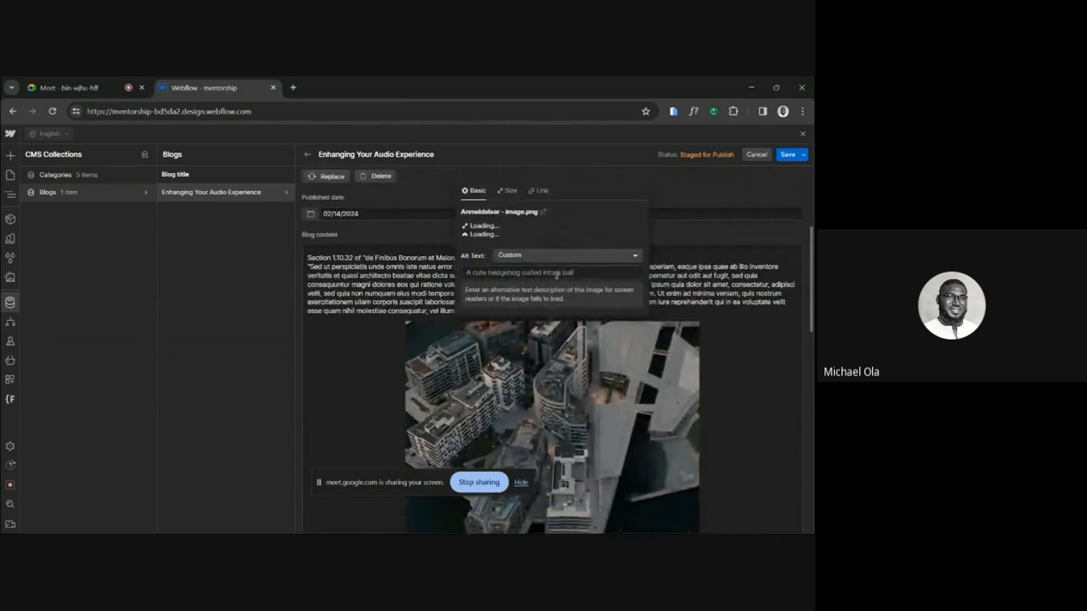
click(508, 194)
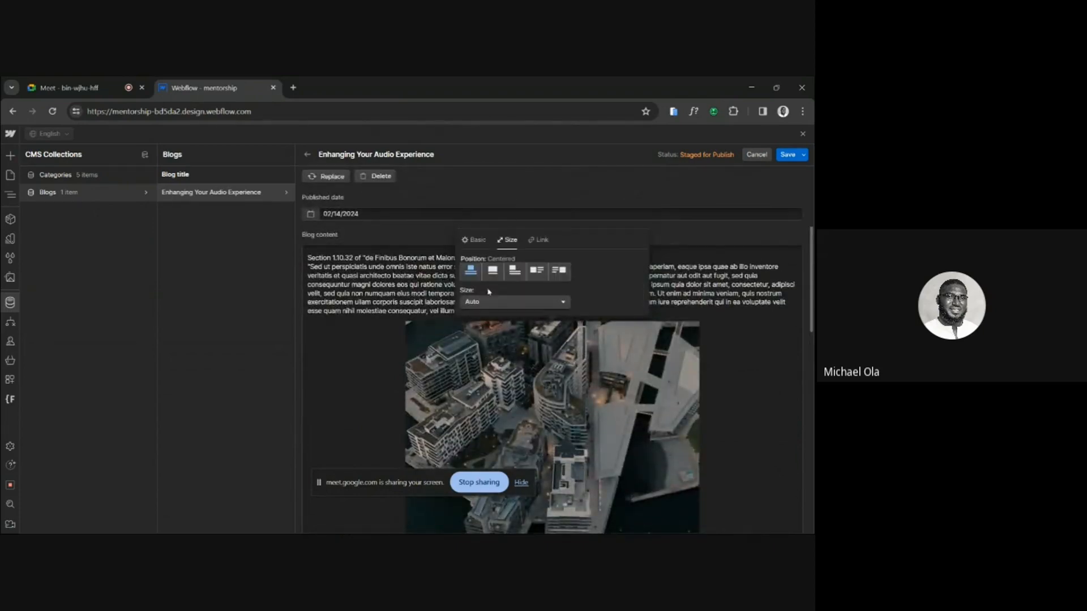
click(492, 302)
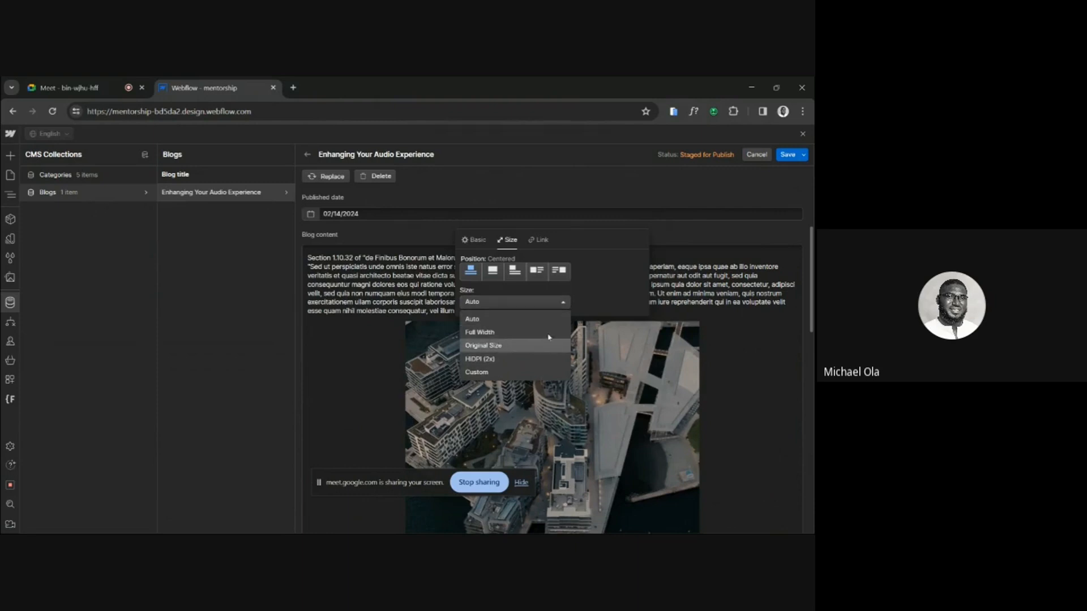
click(469, 241)
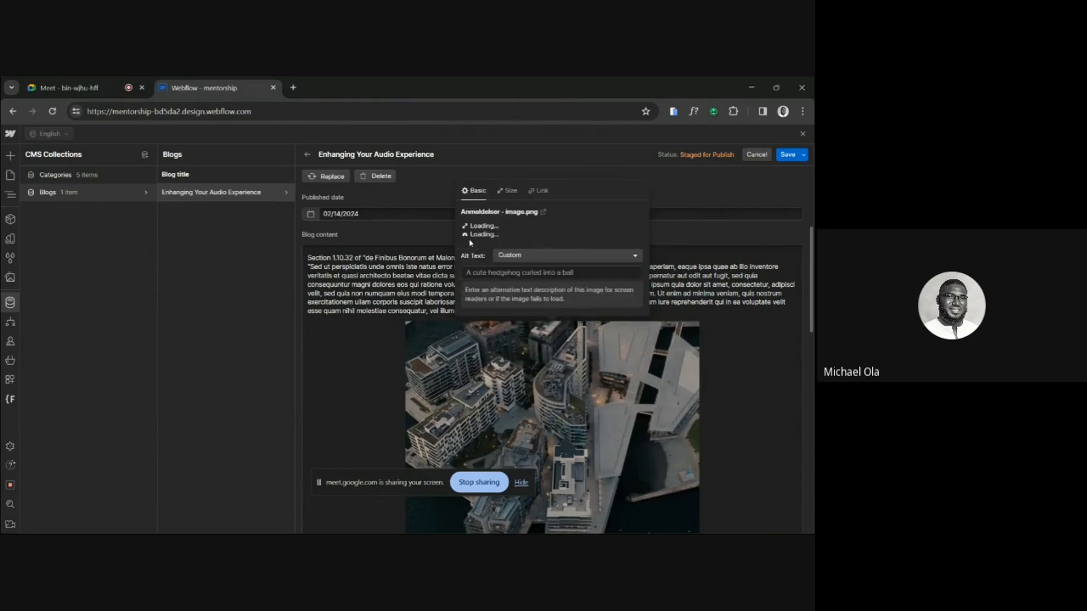
click(489, 337)
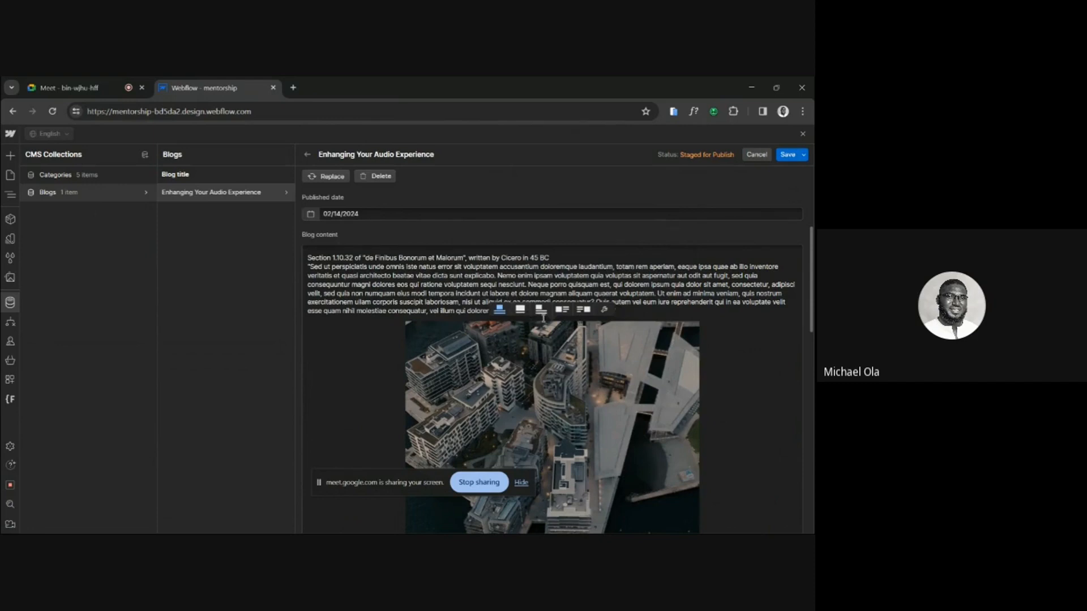
scroll(552, 357, down, 1)
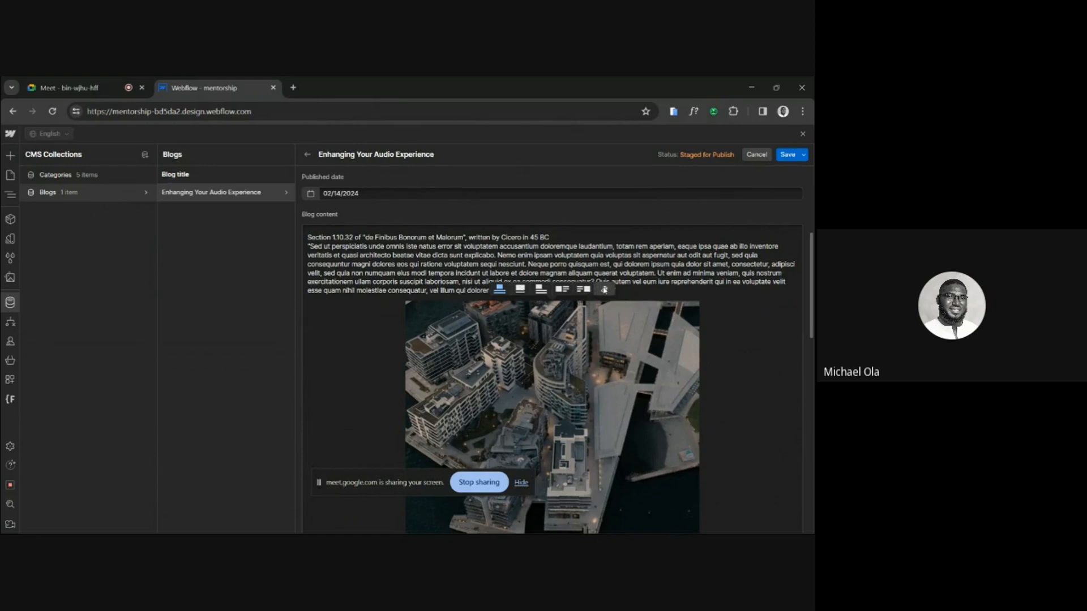
click(604, 289)
click(580, 396)
Caption the inserted image "Image of a sea ship".
scroll(580, 397, down, 2)
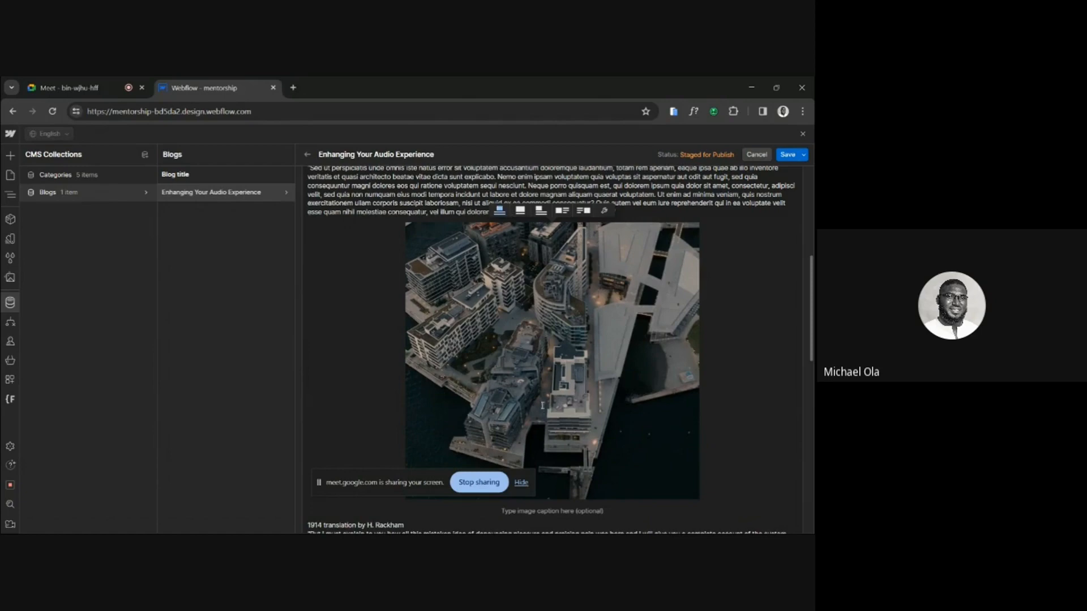
scroll(556, 369, down, 1)
scroll(556, 369, down, 2)
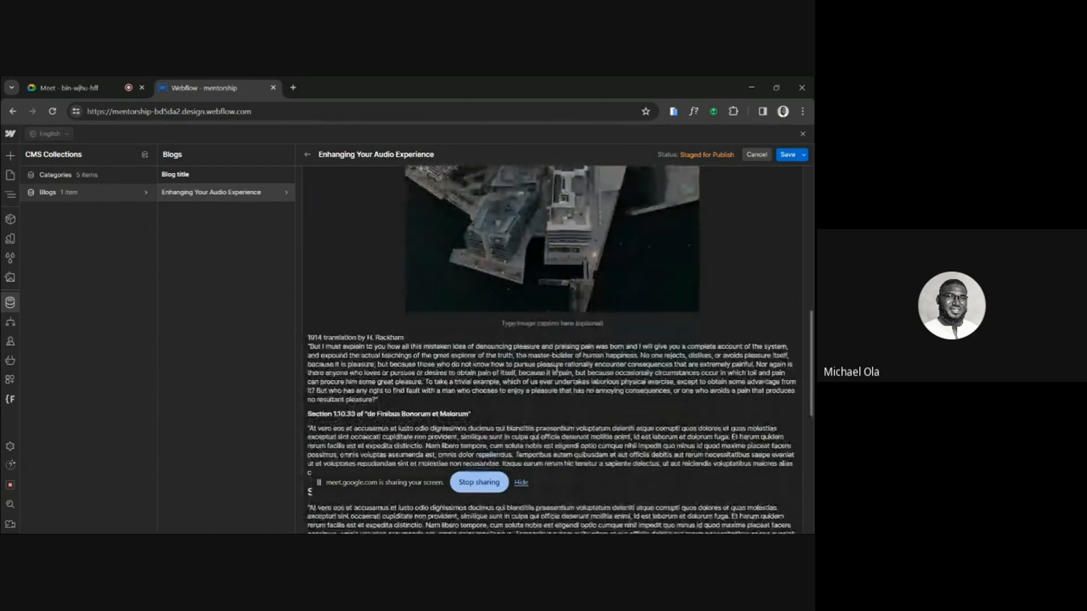
click(519, 325)
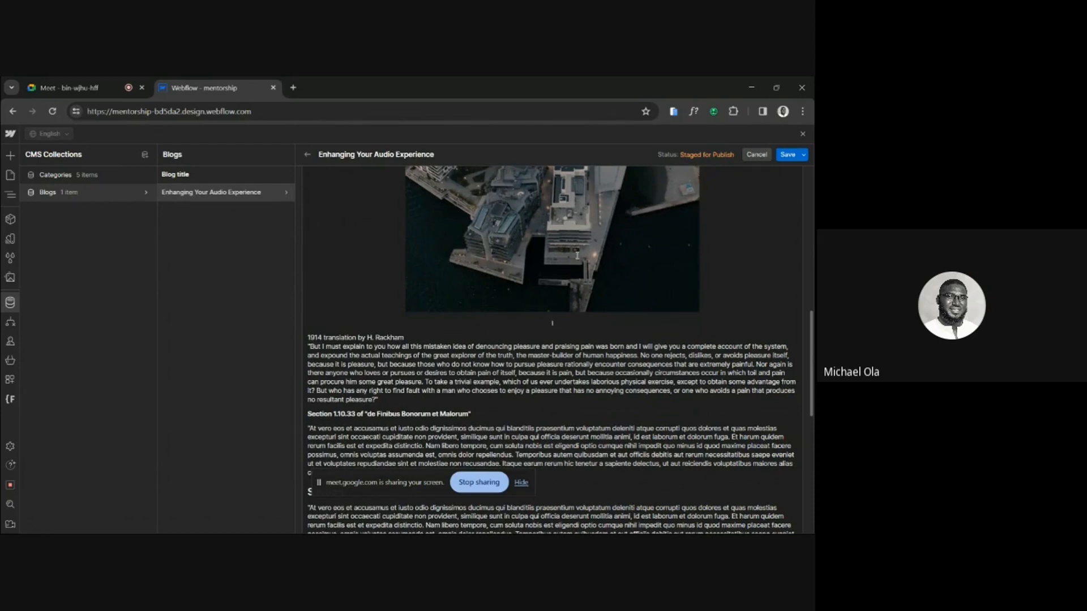
text(Image of a swee)
key(BackSpace)
text(aship)
key(BackSpace)
text(e)
key(BackSpace)
key(BackSpace)
text(ship)
Copy the passage starting "Nam libero tempore" into its own paragraph above the "Section" heading and format it as a block quote.
scroll(391, 330, up, 1)
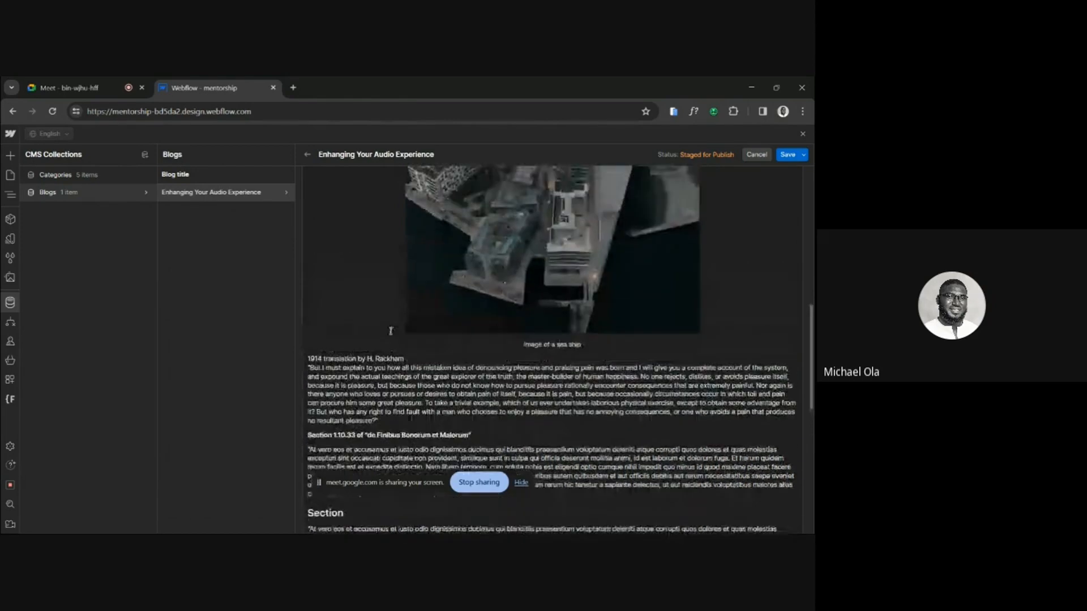
scroll(390, 331, down, 3)
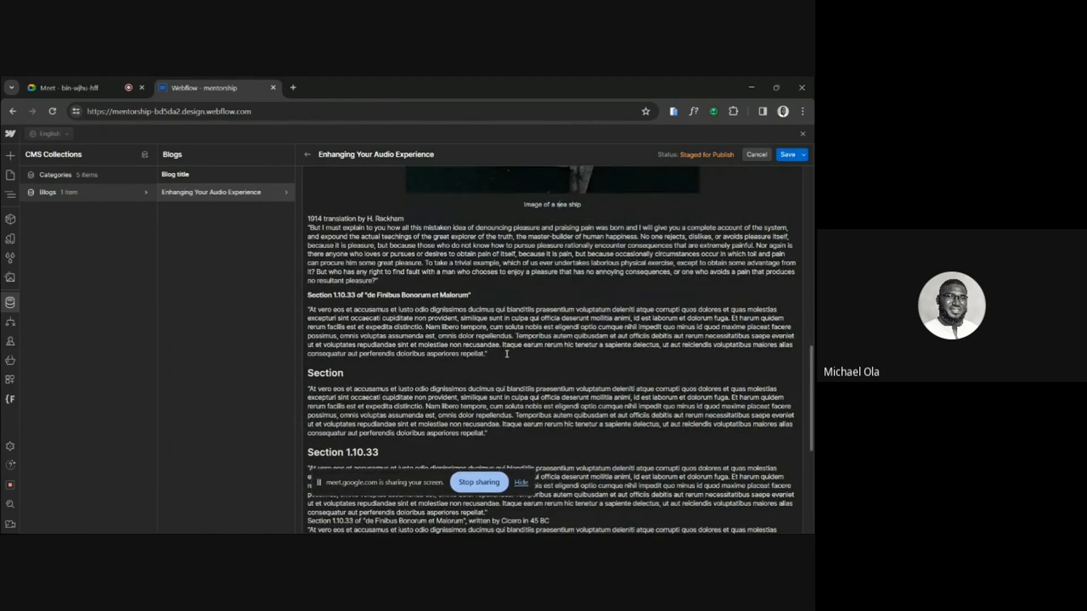
drag(506, 353, 425, 327)
key(ctrl+c)
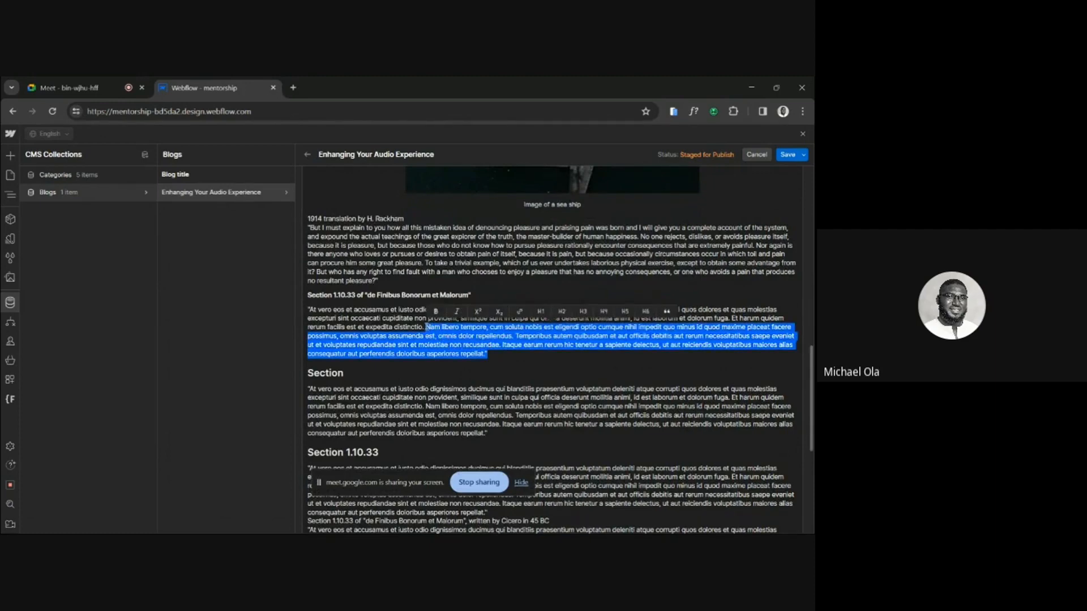
click(497, 360)
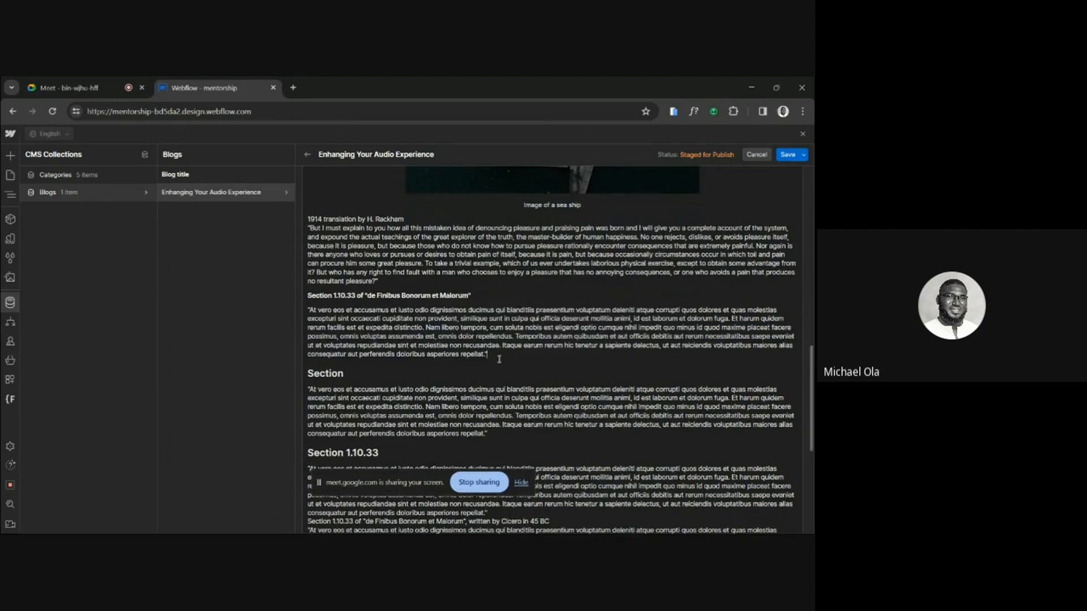
key(Return)
key(ctrl+v)
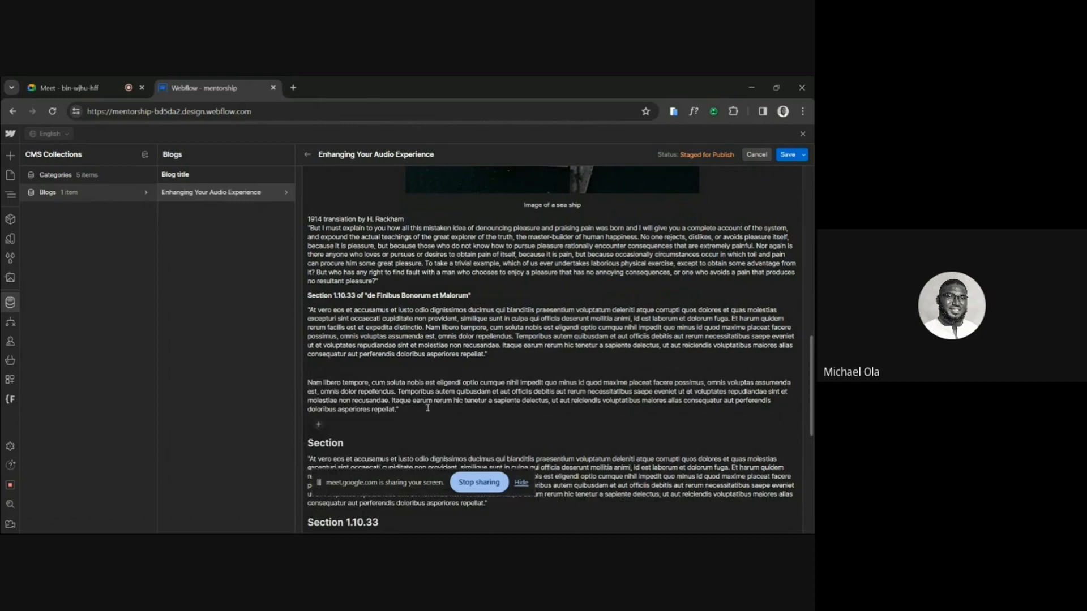
drag(422, 408, 301, 381)
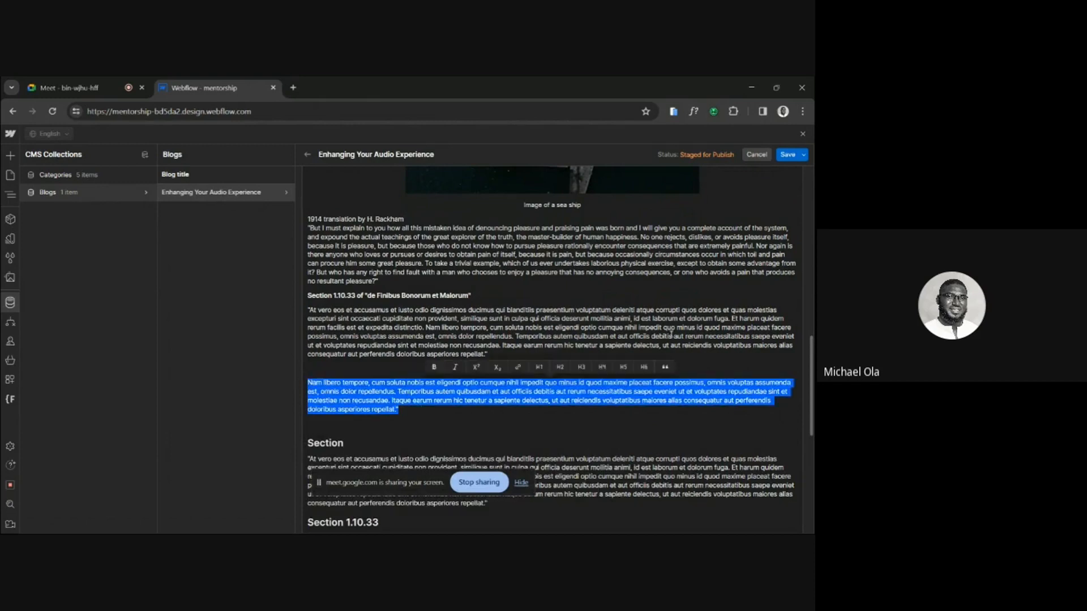
click(665, 367)
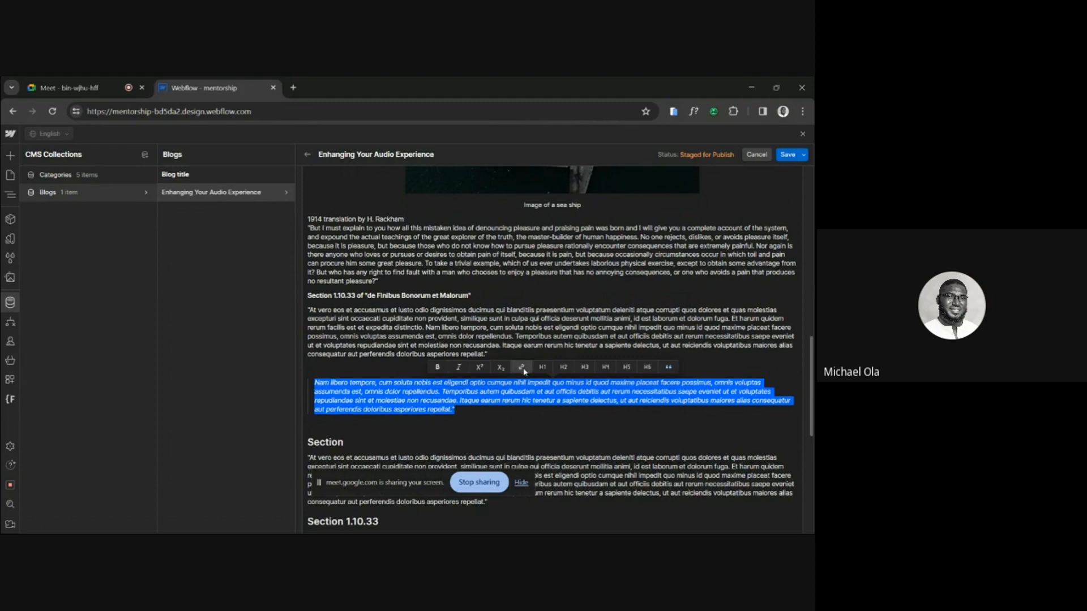
scroll(462, 392, down, 6)
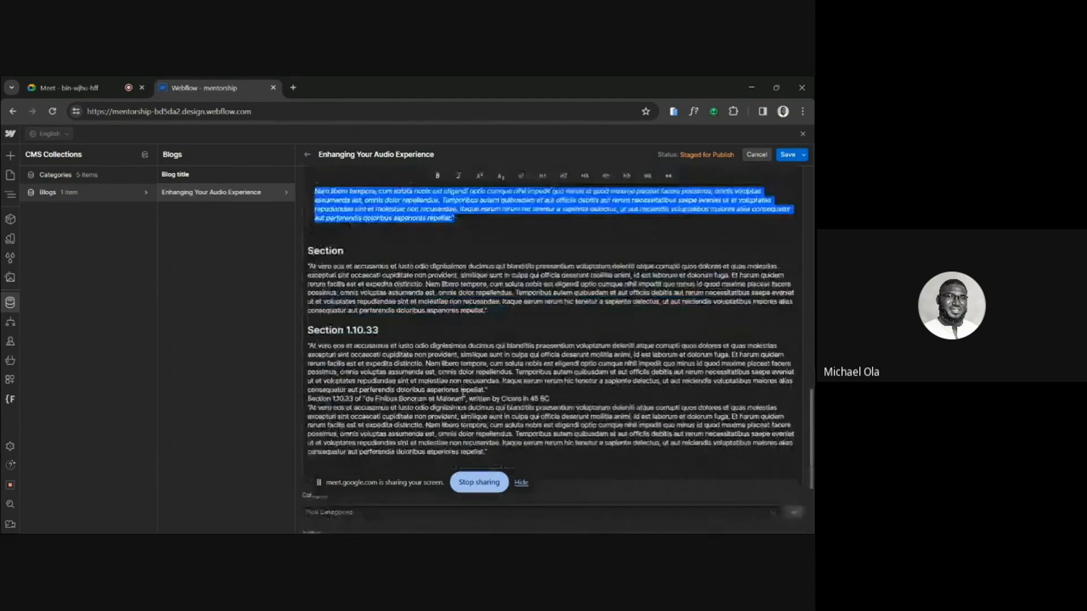
click(509, 295)
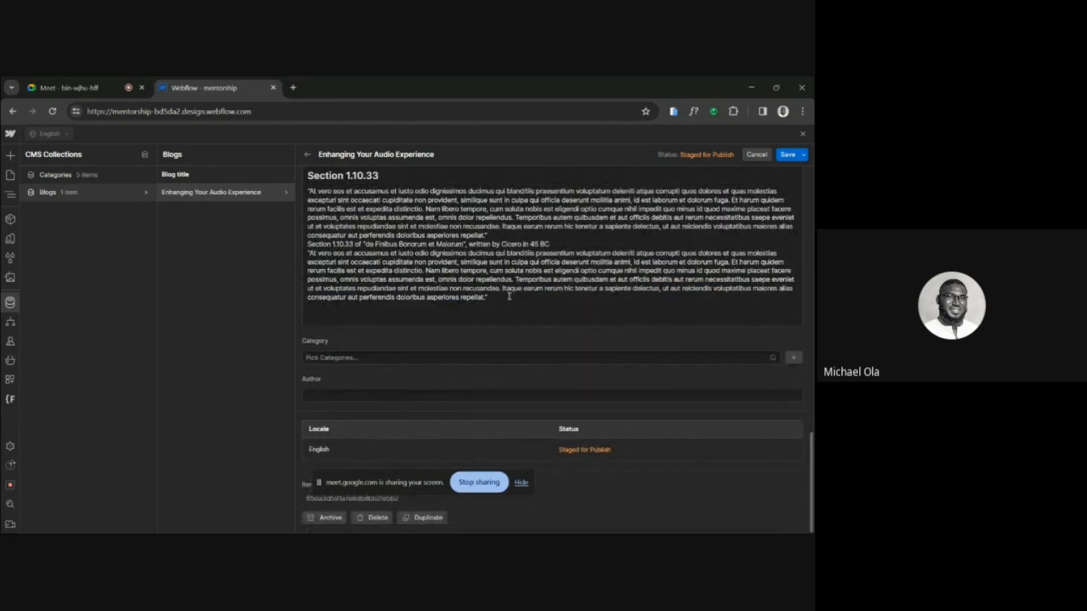
key(Return)
key(Return)
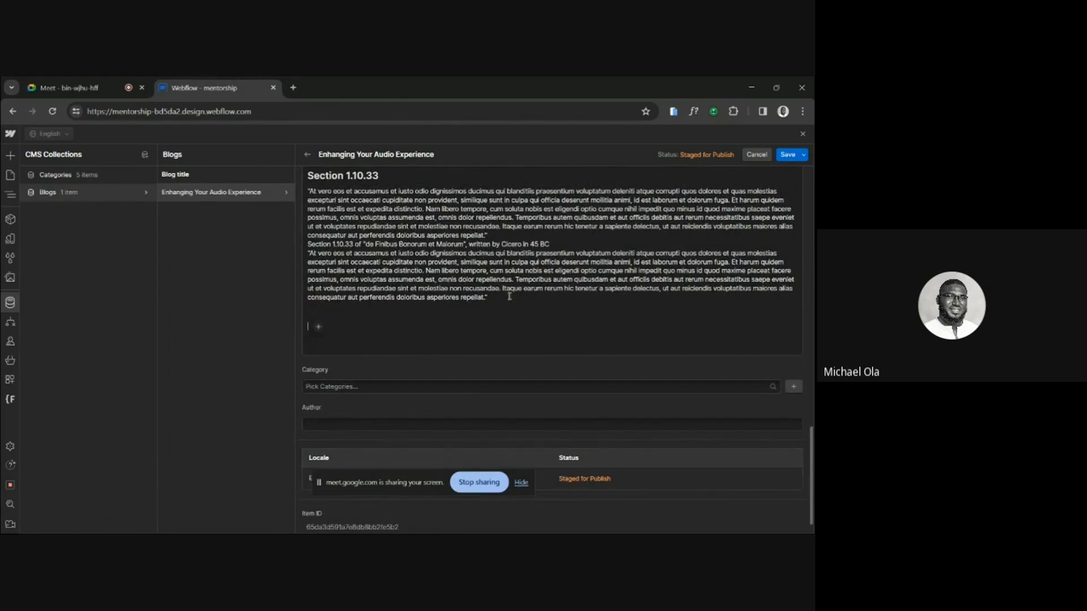
text(www.googlw.com)
key(Left)
key(Left)
key(Left)
key(BackSpace)
text(e)
drag(365, 327, 304, 328)
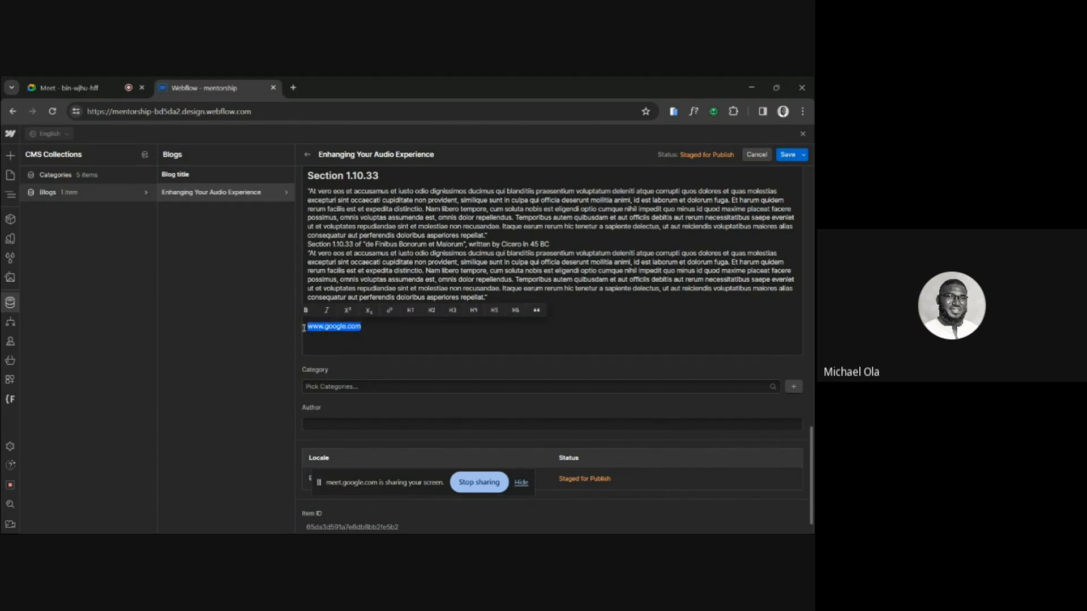
click(389, 310)
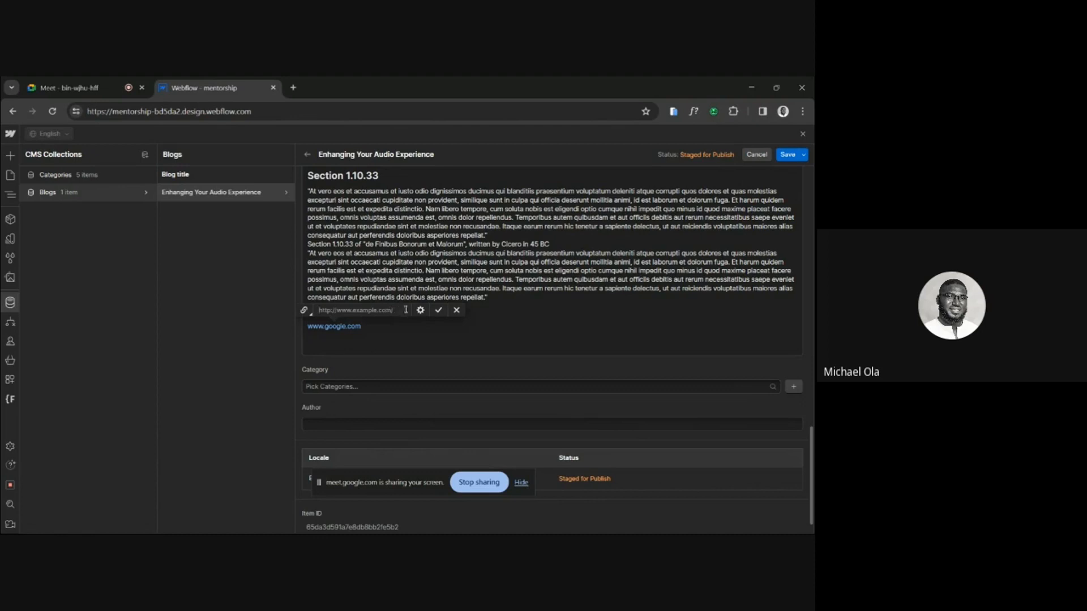
click(421, 310)
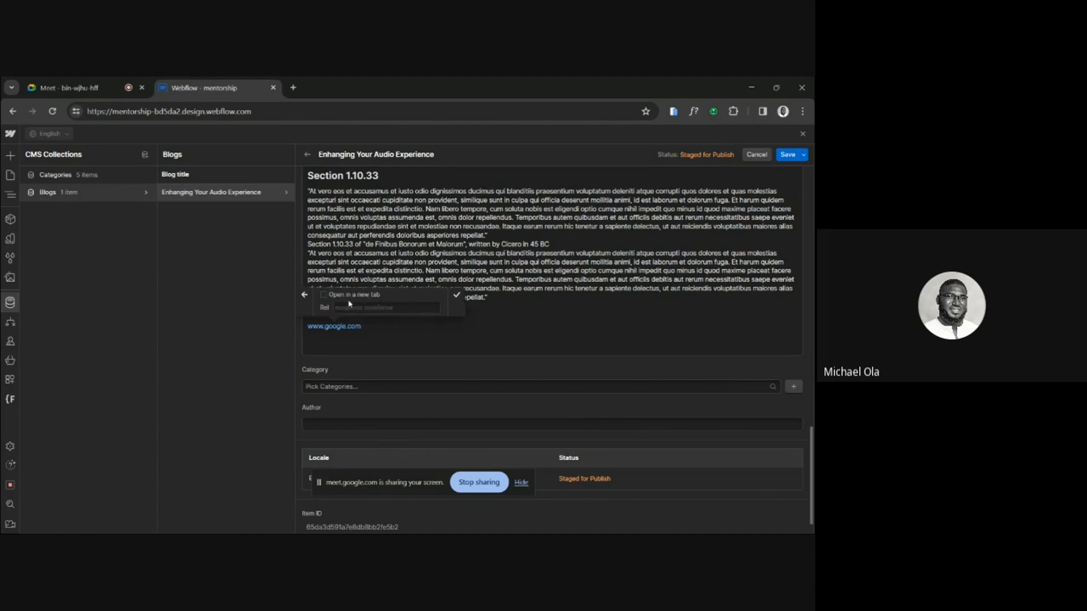
click(304, 295)
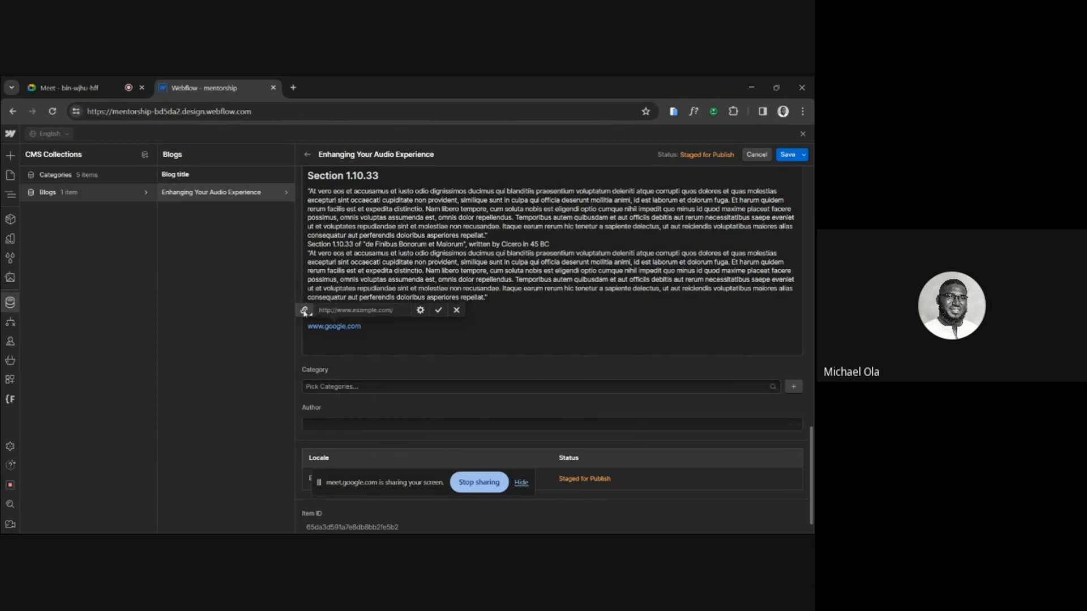
click(304, 311)
click(304, 310)
click(456, 310)
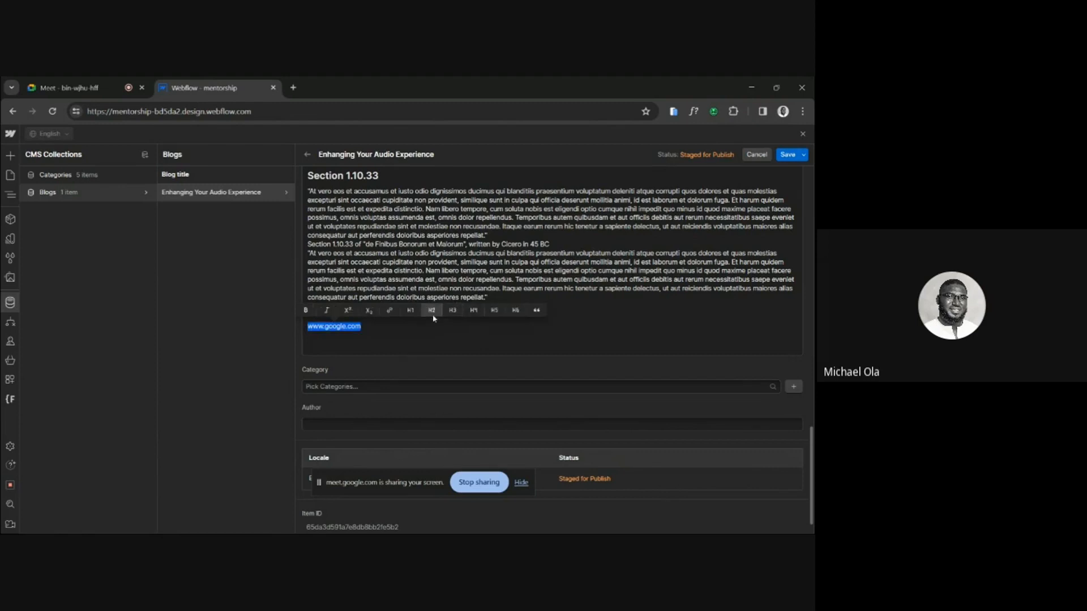
scroll(426, 318, up, 3)
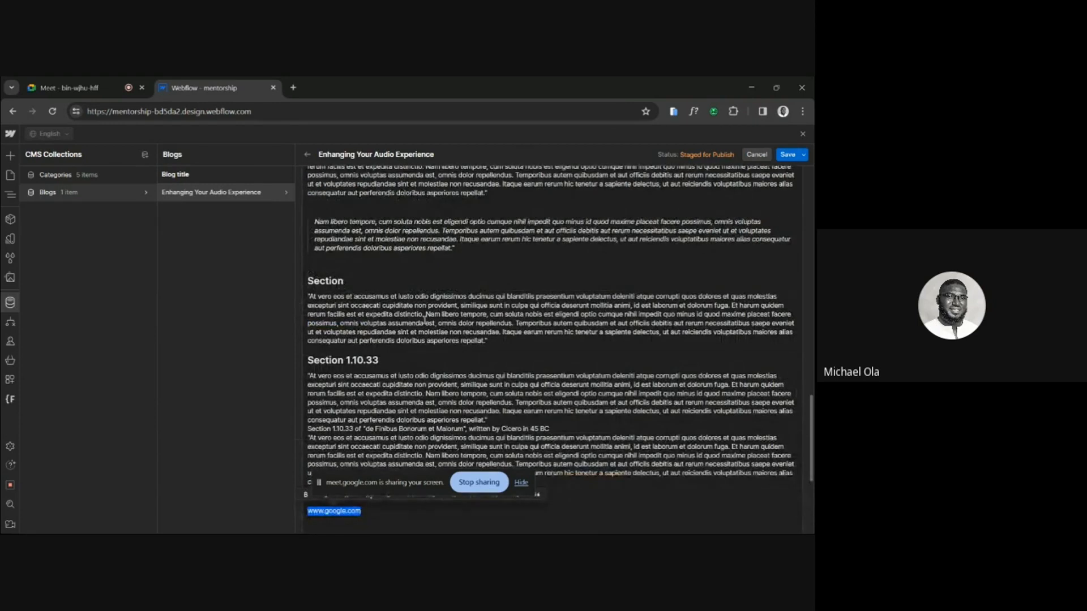
scroll(425, 318, down, 2)
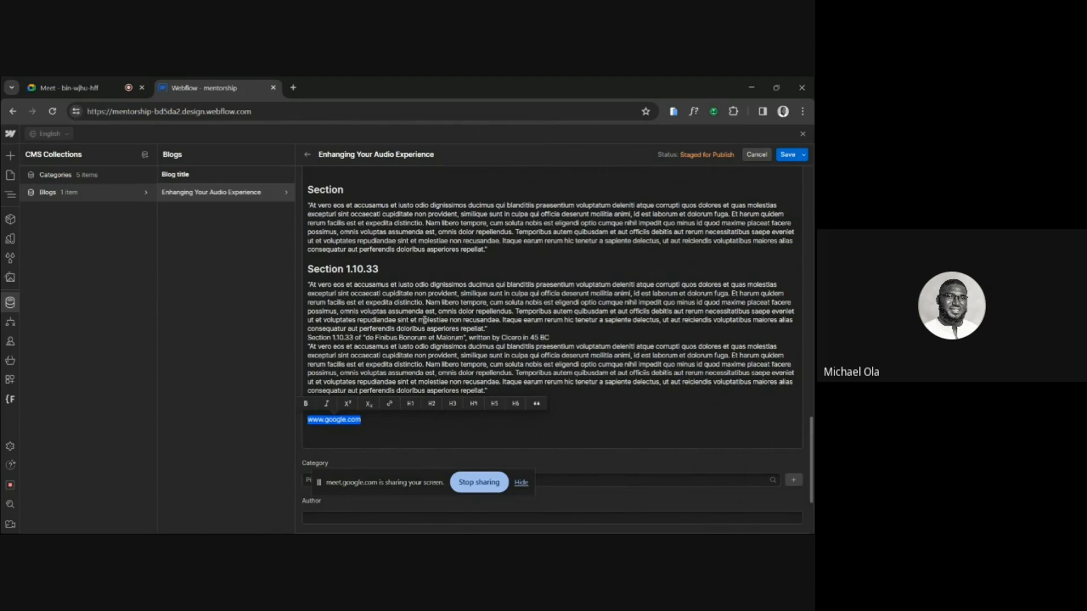
click(387, 416)
drag(368, 421, 306, 422)
key(BackSpace)
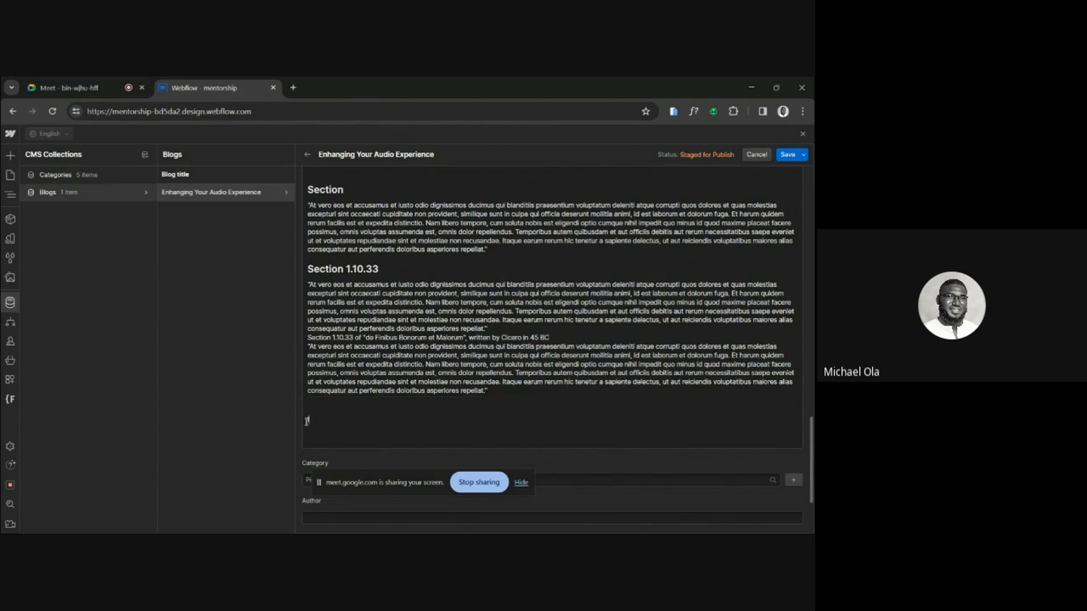
text(Link here)
drag(343, 420, 288, 424)
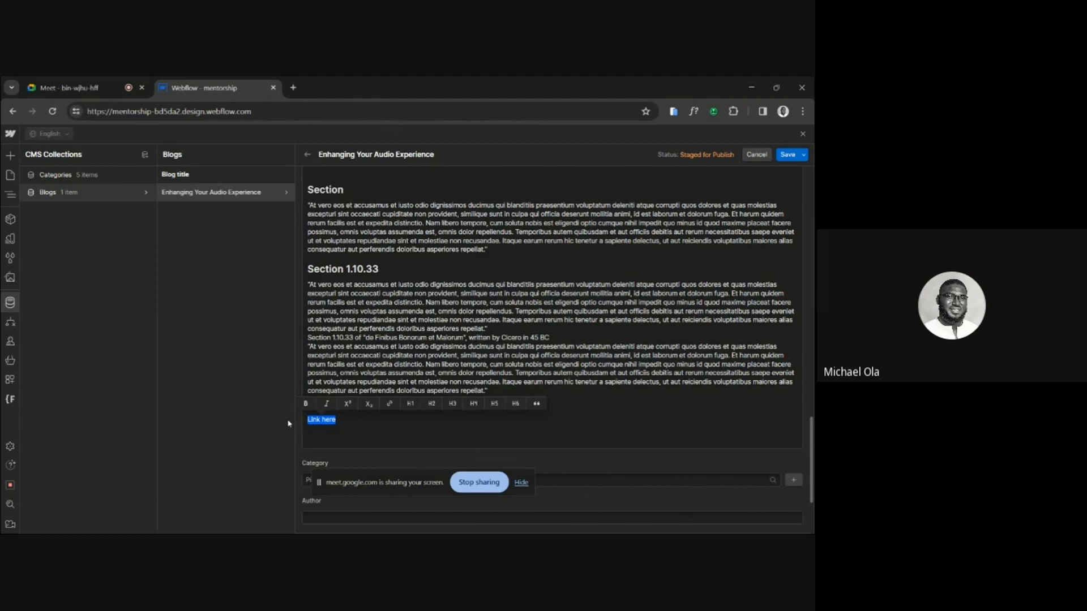
click(390, 403)
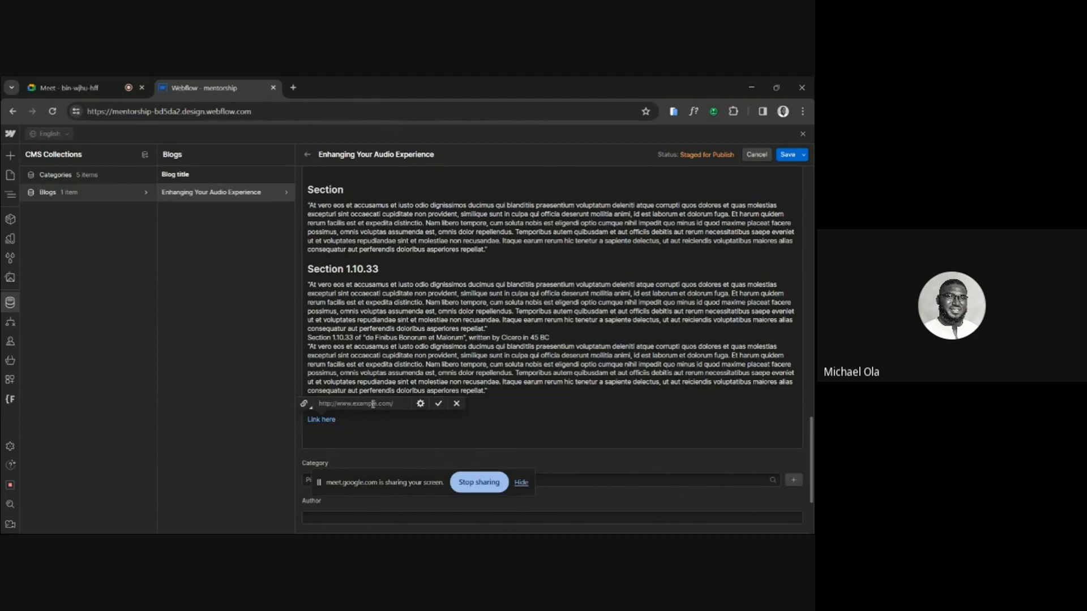
text(www.google.com)
click(438, 404)
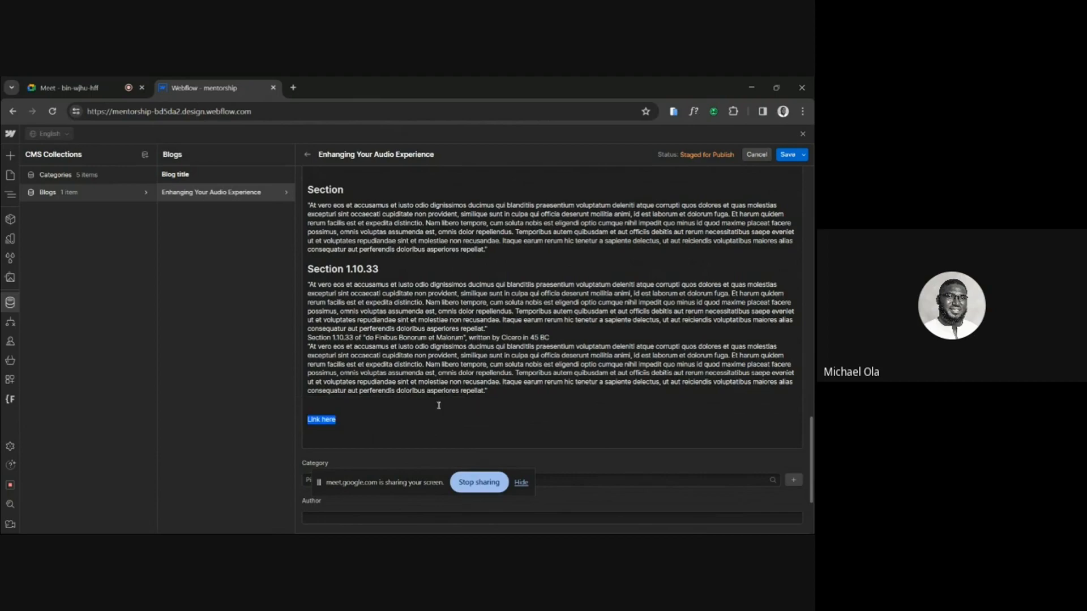
Copy the entire Blog content of the "Enhancing Your Audio Experience" item and save the item.
scroll(468, 360, up, 10)
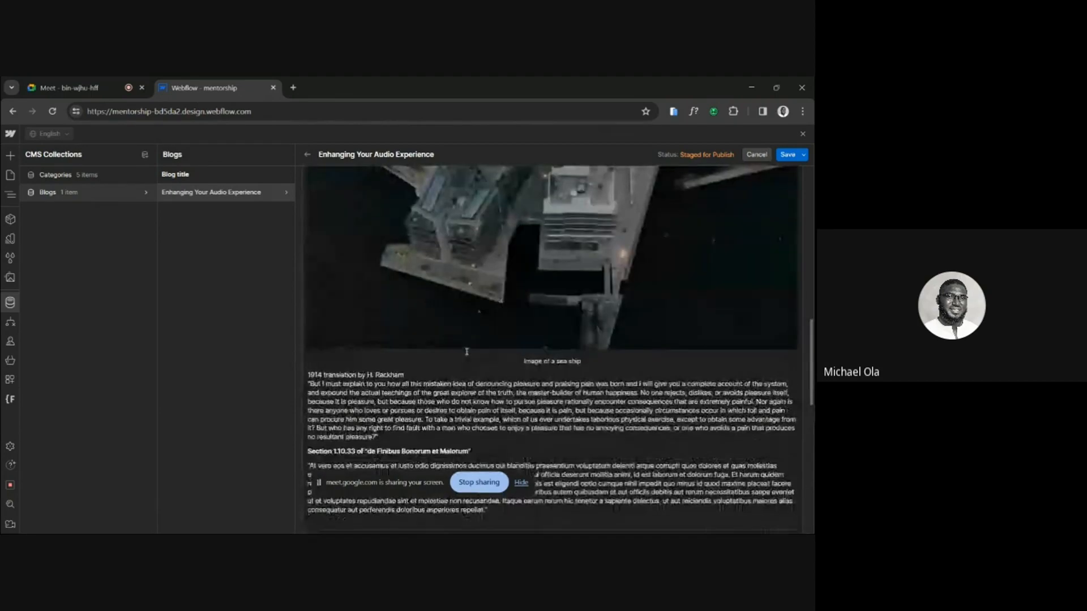
scroll(466, 352, up, 2)
scroll(466, 352, down, 8)
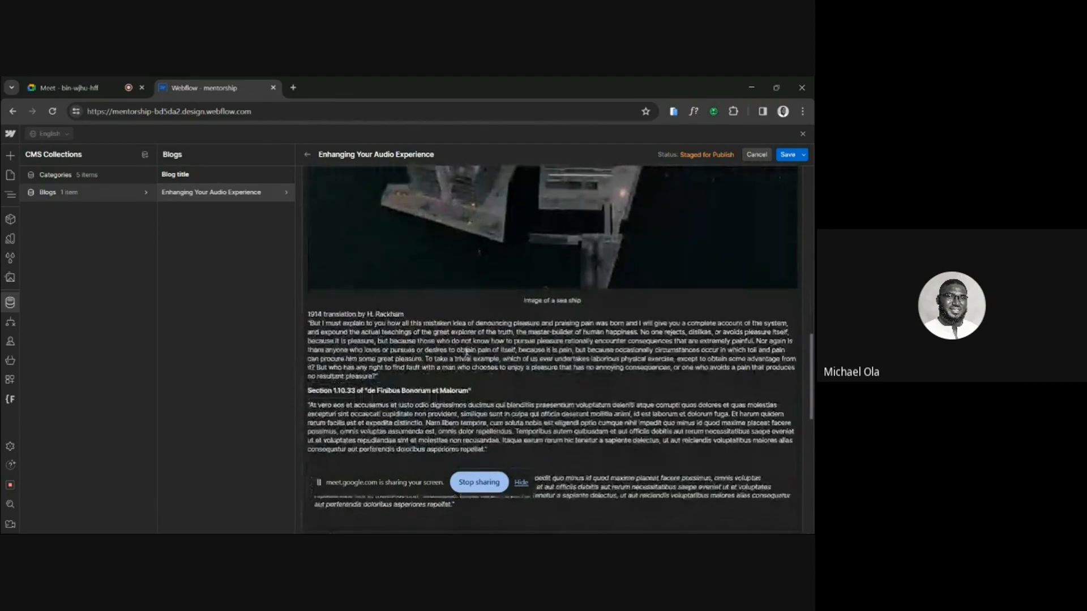
scroll(466, 352, down, 5)
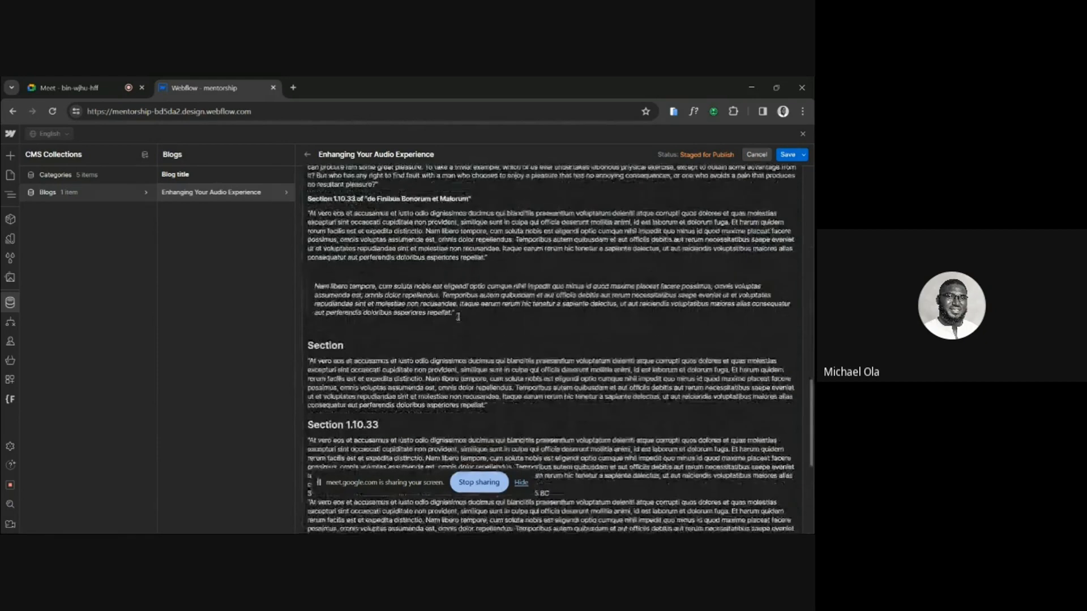
scroll(458, 317, down, 1)
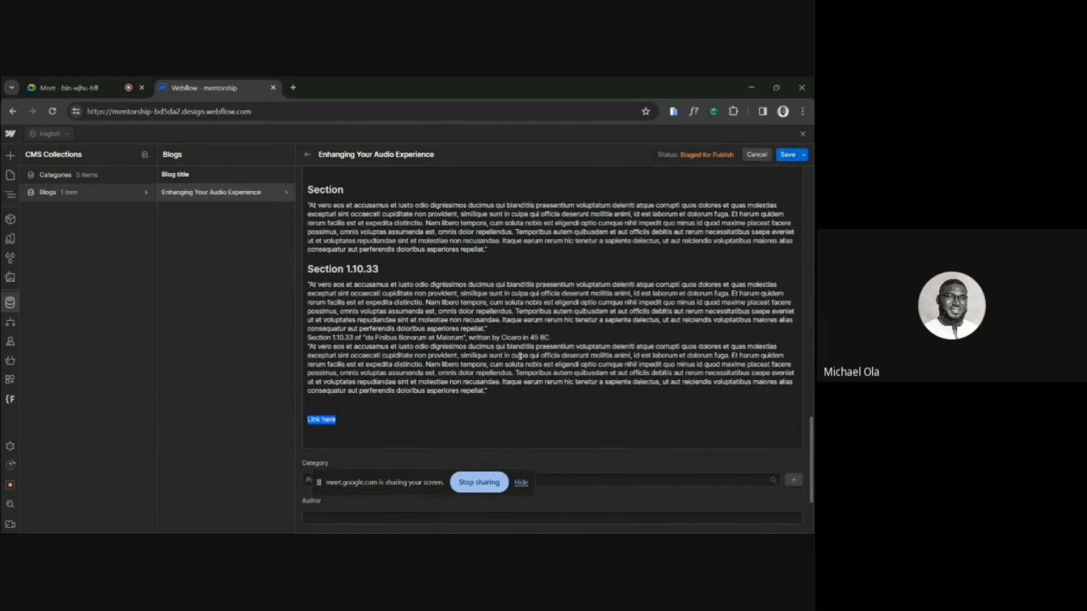
key(ctrl+a)
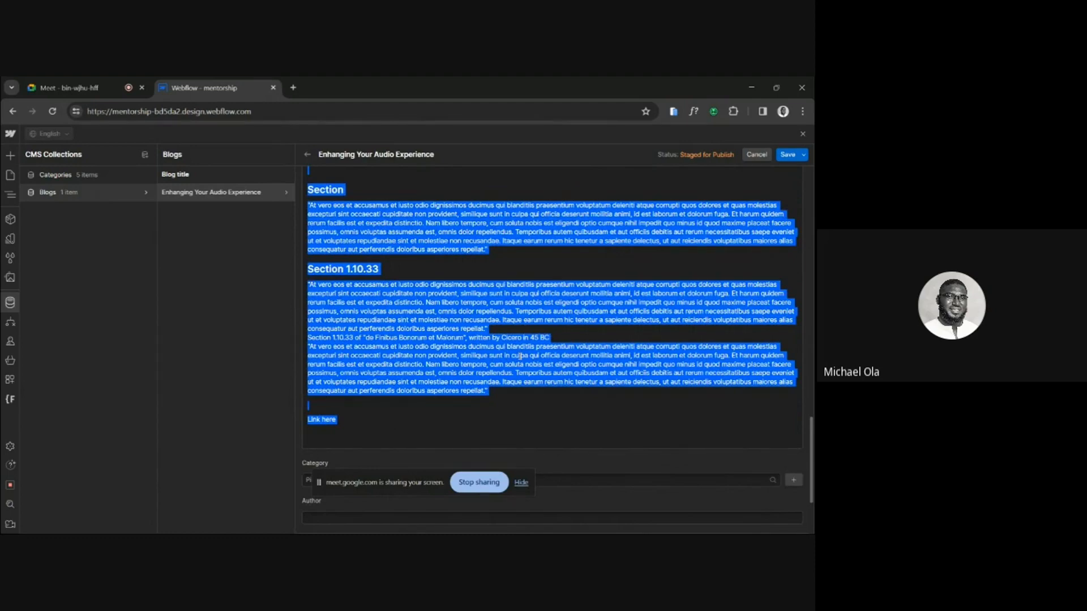
click(786, 155)
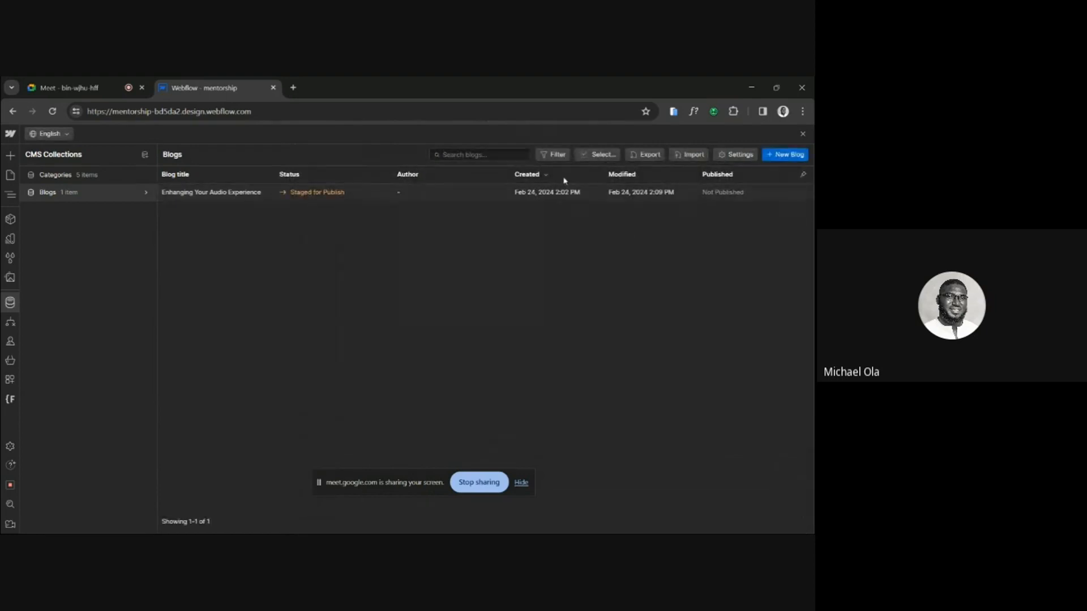
Reopen the "Enhancing Your Audio Experience" blog item and enter the author's full name.
click(557, 193)
scroll(553, 315, down, 15)
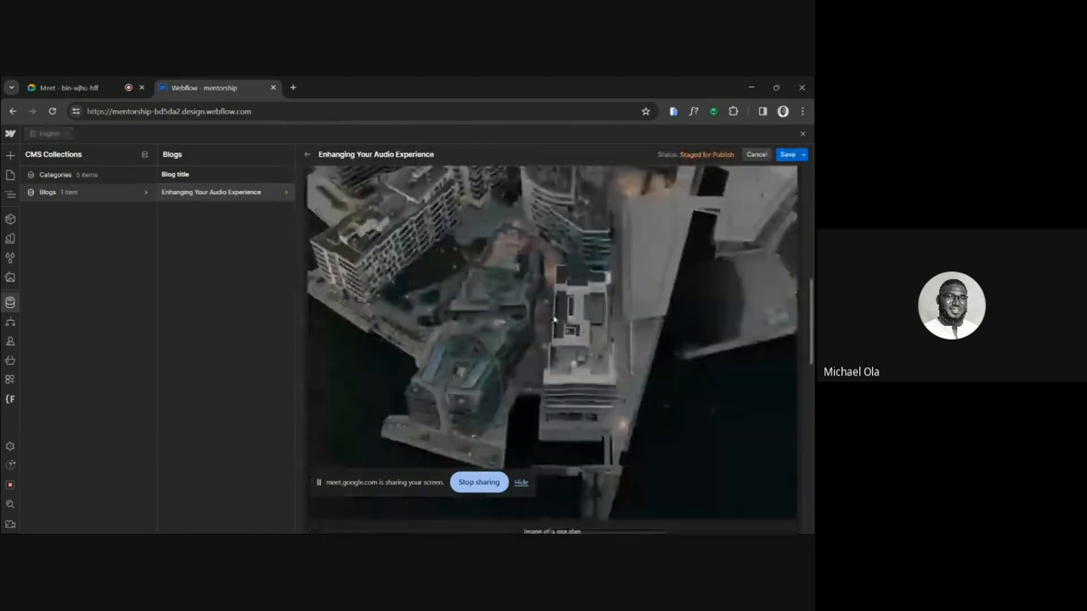
click(408, 399)
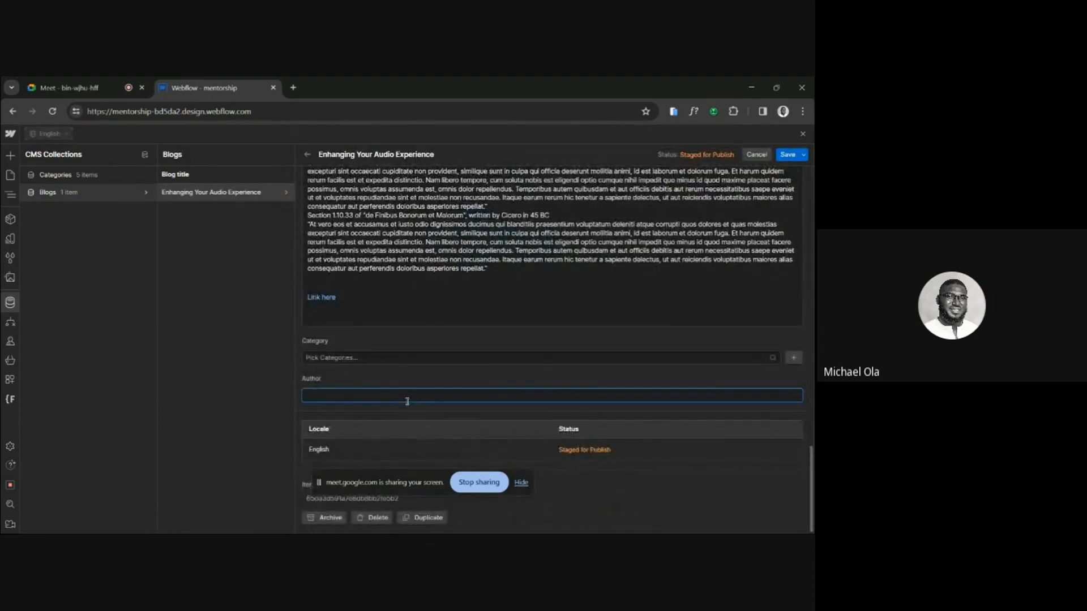
text(John Doe)
Assign the categories Food and Politics to the blog item and save it.
click(410, 359)
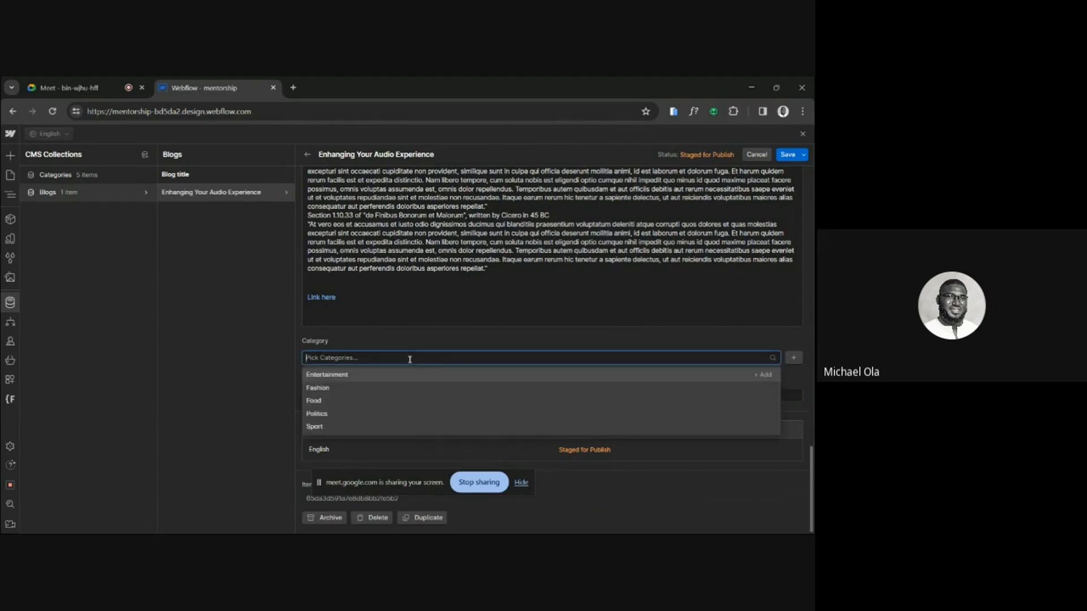
click(334, 402)
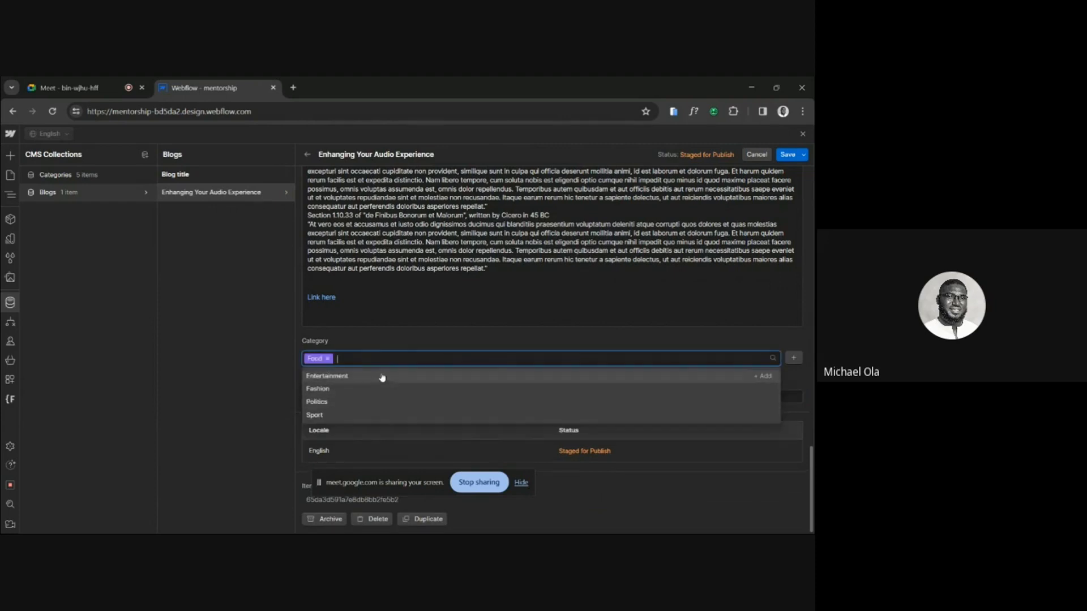
click(331, 401)
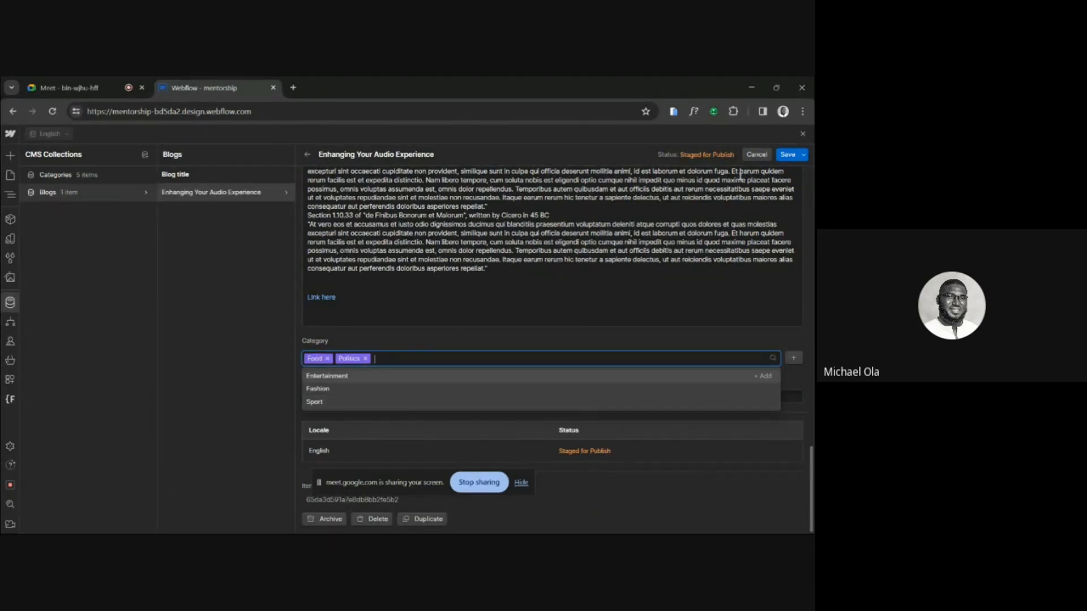
click(787, 154)
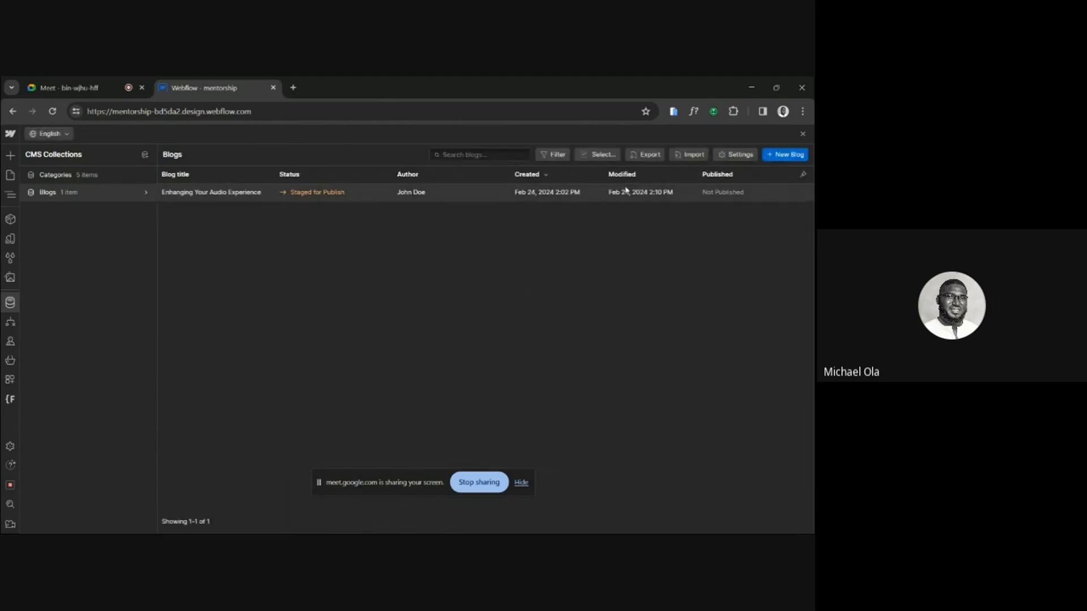
Start a new blog item with the published date 02/08/2024 and paste the copied text into its Blog content.
click(797, 154)
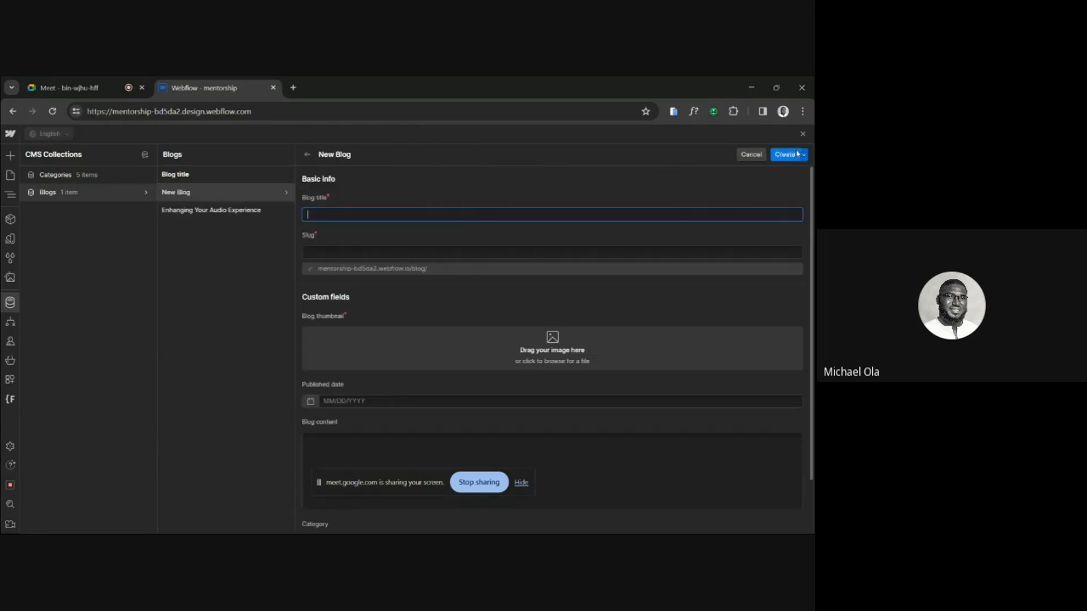
click(357, 399)
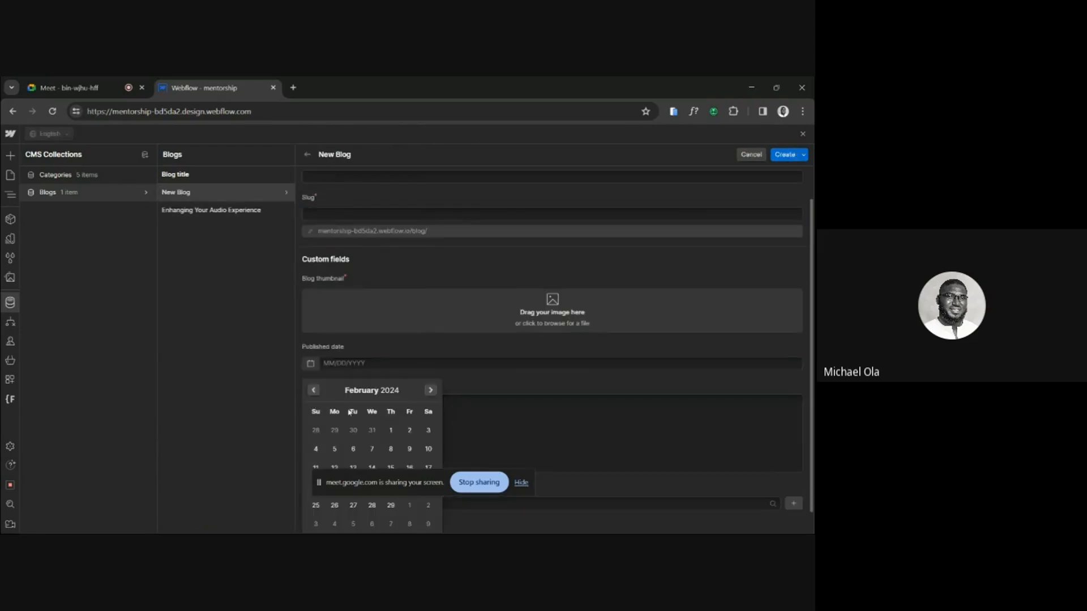
click(390, 449)
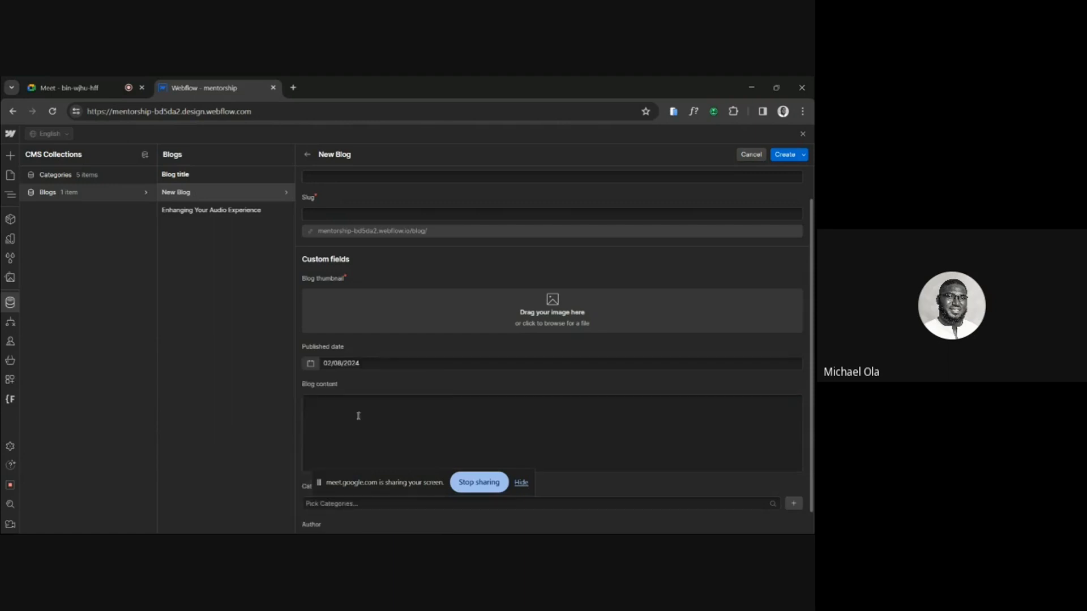
click(357, 414)
key(ctrl+v)
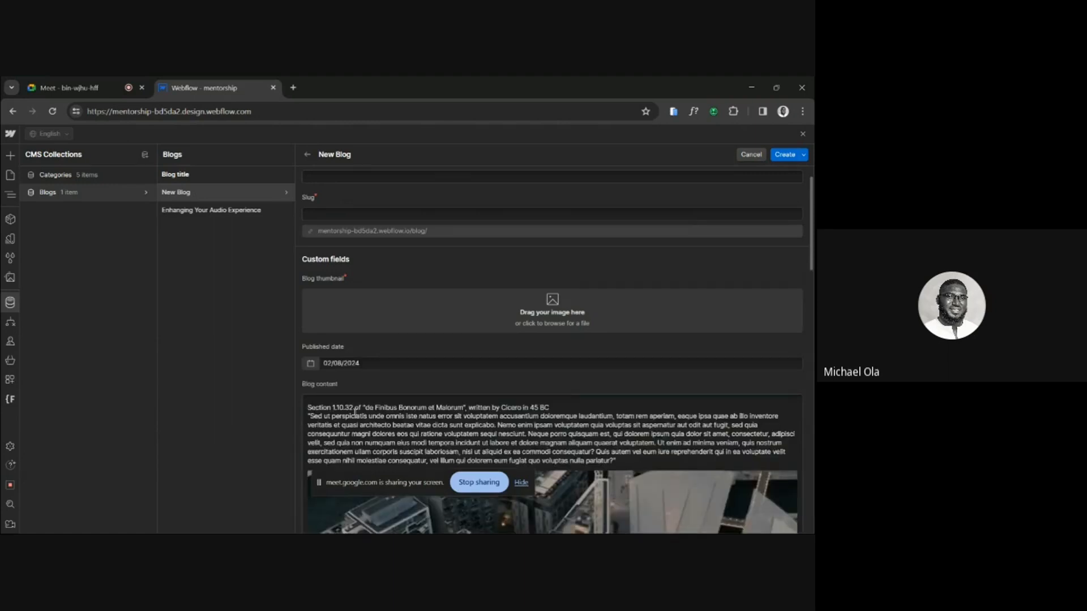
Delete the aerial city image and its "Image of a sea ship" caption from the new blog's content.
scroll(356, 413, down, 3)
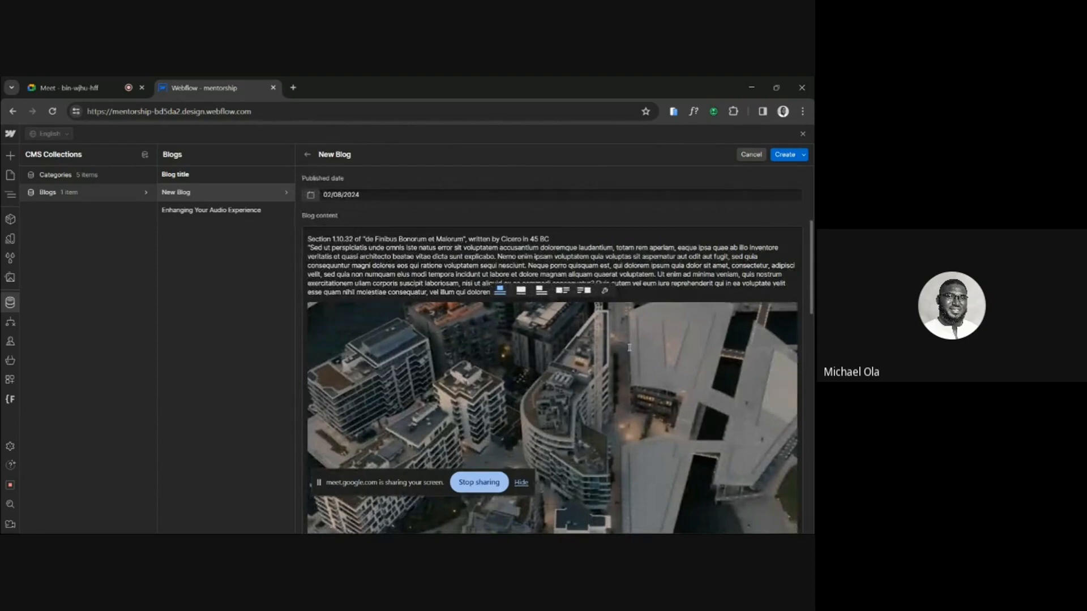
scroll(629, 347, down, 8)
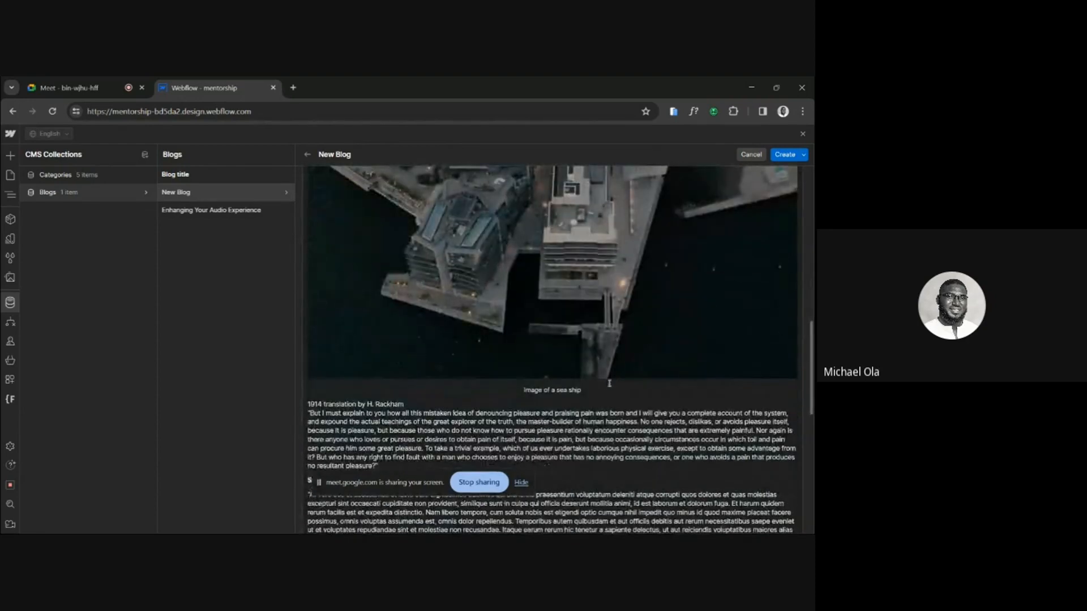
click(608, 387)
key(BackSpace)
key(BackSpace)
key(BackSpace)
key(BackSpace)
key(BackSpace)
key(BackSpace)
key(BackSpace)
key(BackSpace)
key(BackSpace)
key(BackSpace)
key(BackSpace)
key(BackSpace)
key(BackSpace)
key(BackSpace)
key(BackSpace)
key(BackSpace)
key(BackSpace)
key(BackSpace)
key(BackSpace)
key(BackSpace)
Insert the picture of the orange ship from the Downloads folder on a new line above the "1914 translation" paragraph.
scroll(607, 386, up, 5)
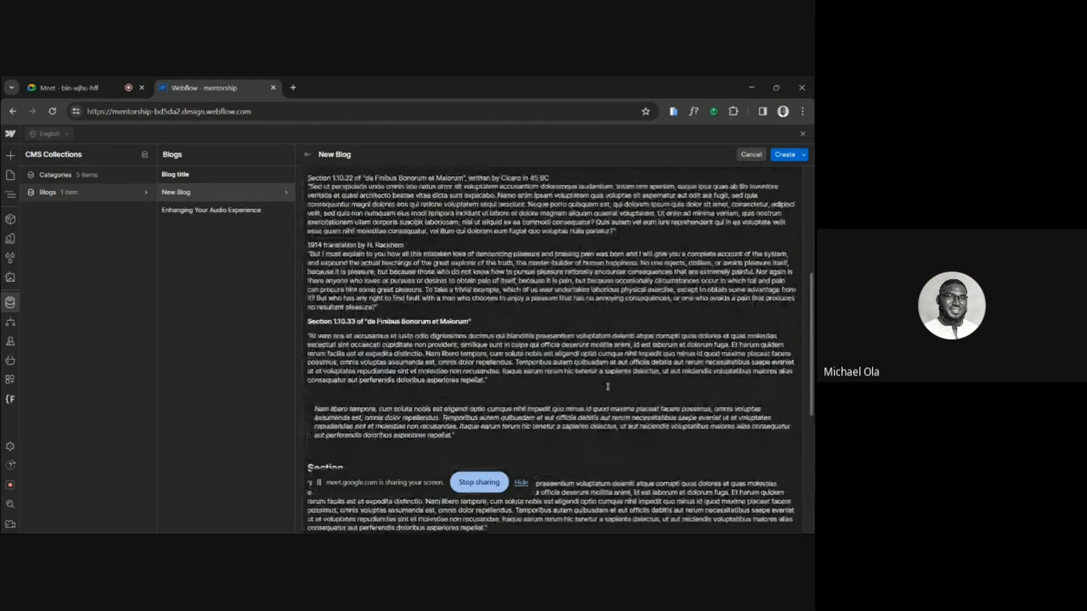
scroll(607, 387, up, 5)
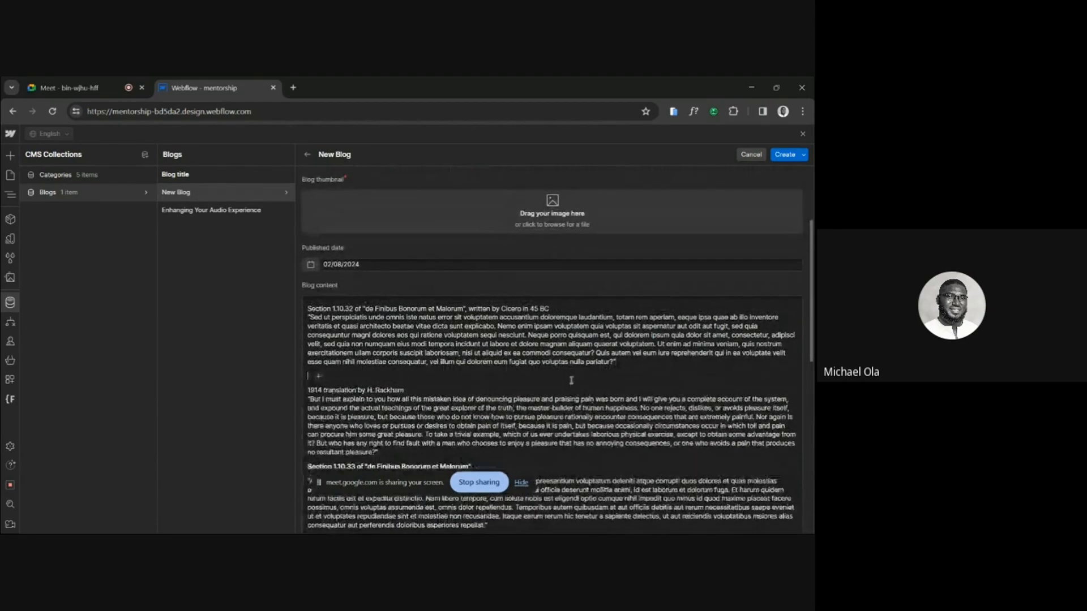
key(Return)
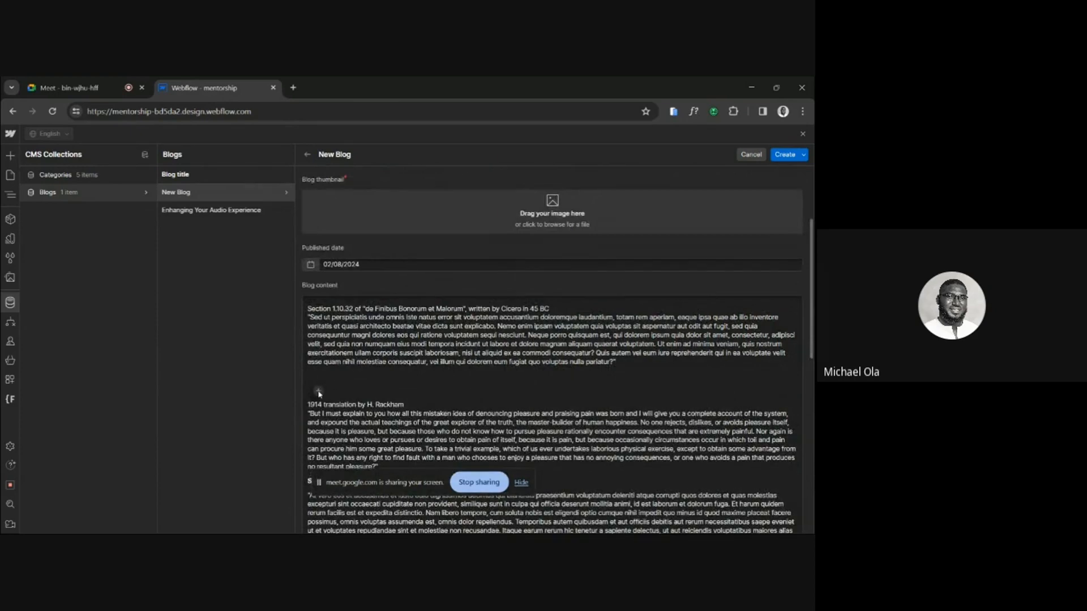
click(319, 392)
click(340, 388)
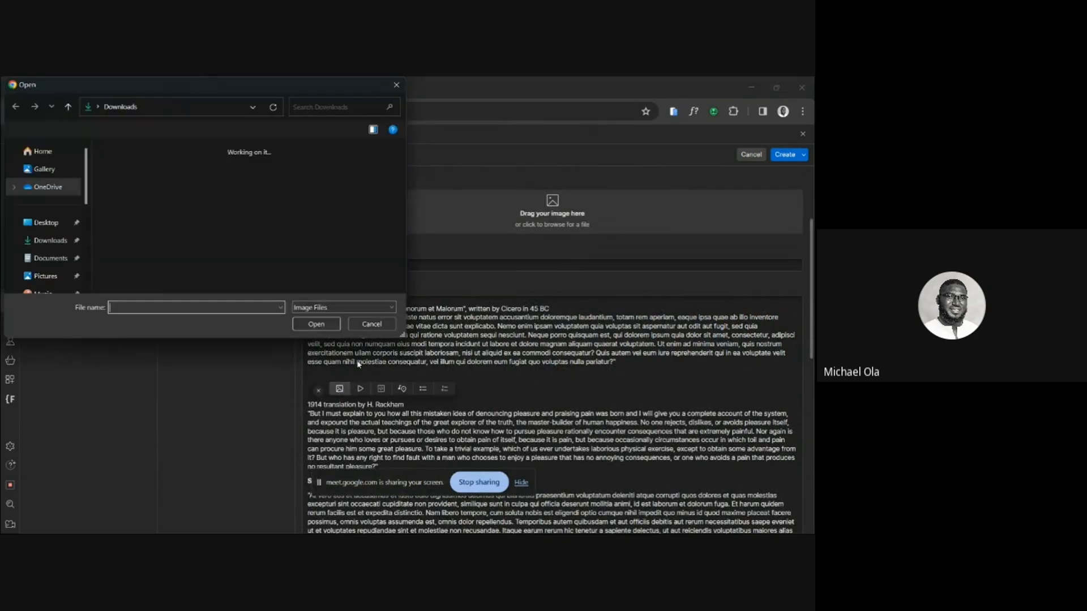
double_click(129, 251)
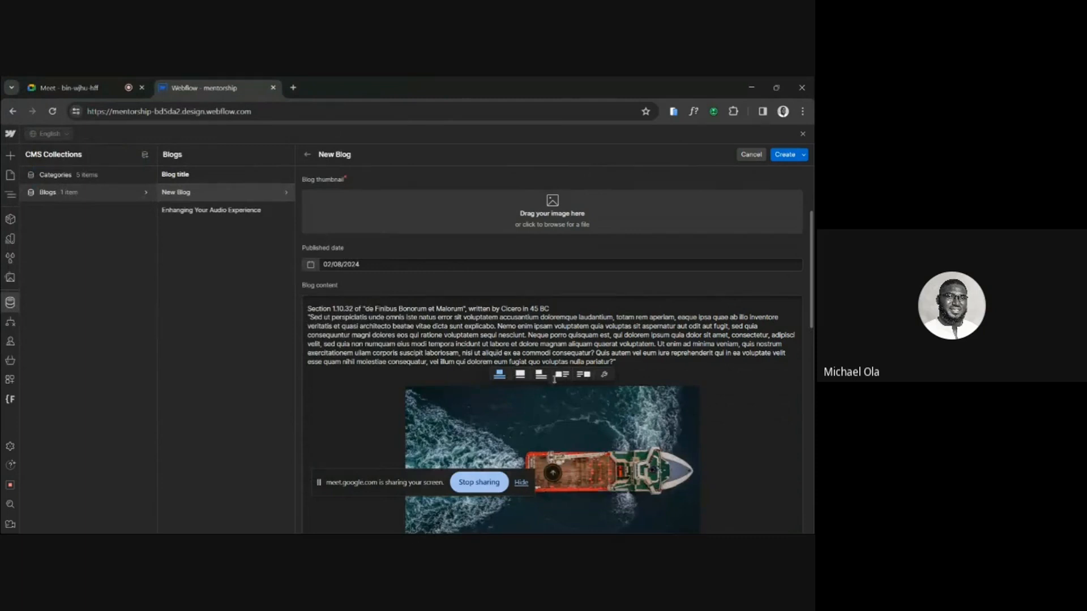
Caption the inserted ship image "Sailing boat".
scroll(554, 379, down, 3)
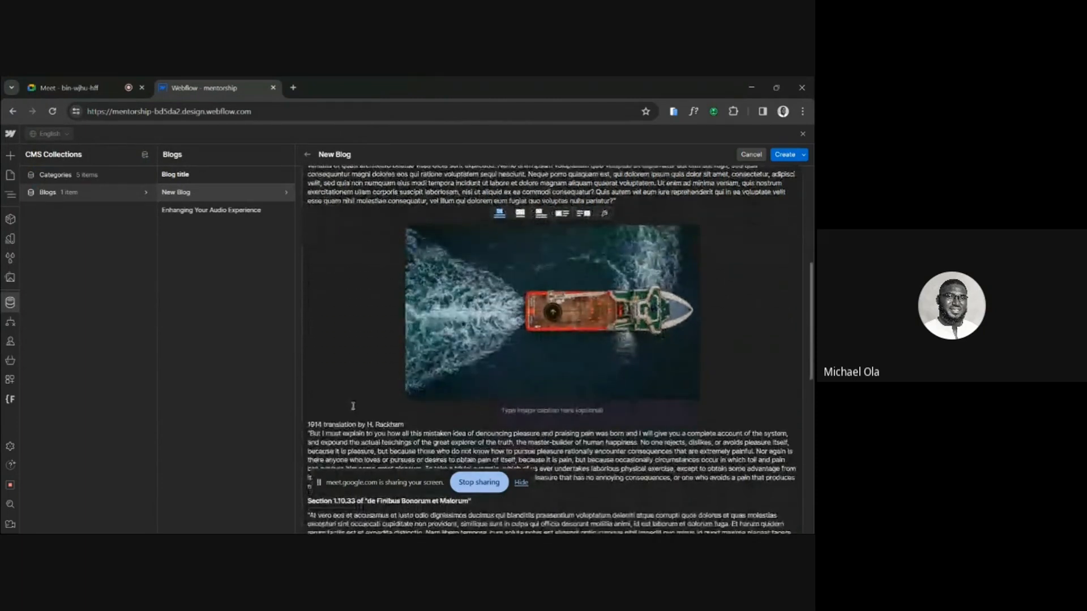
click(547, 414)
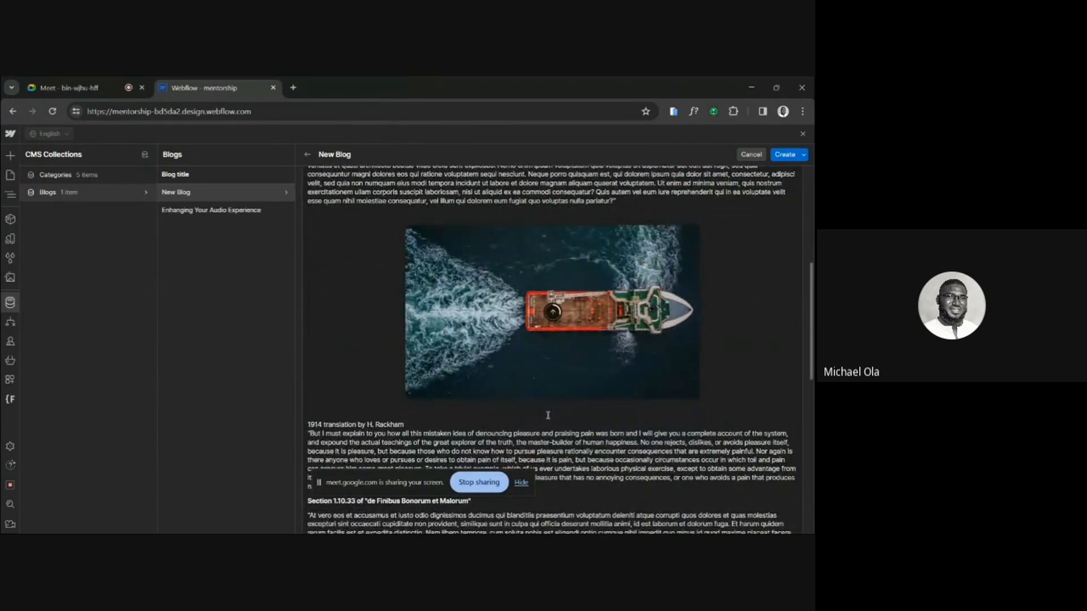
text(Sailing boart)
click(384, 413)
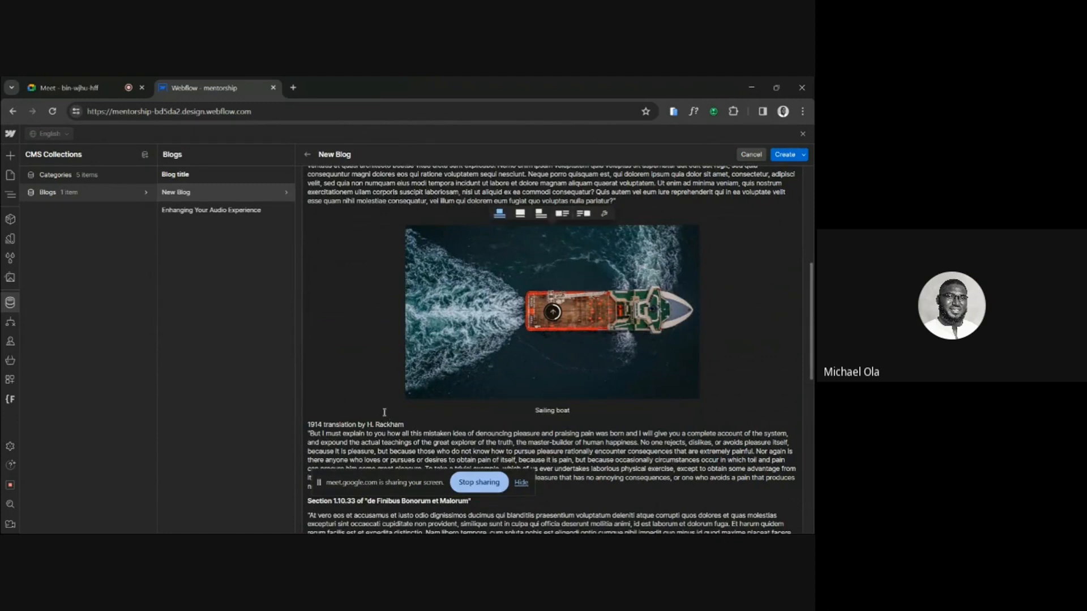
click(310, 425)
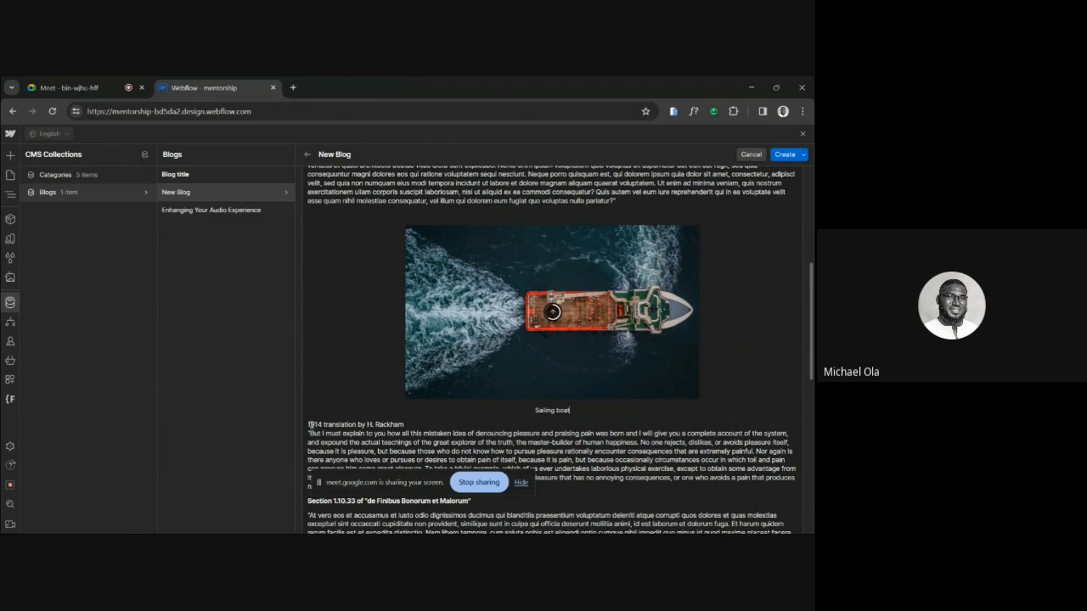
Remove the empty line between the first paragraph and the ship image.
scroll(363, 405, up, 3)
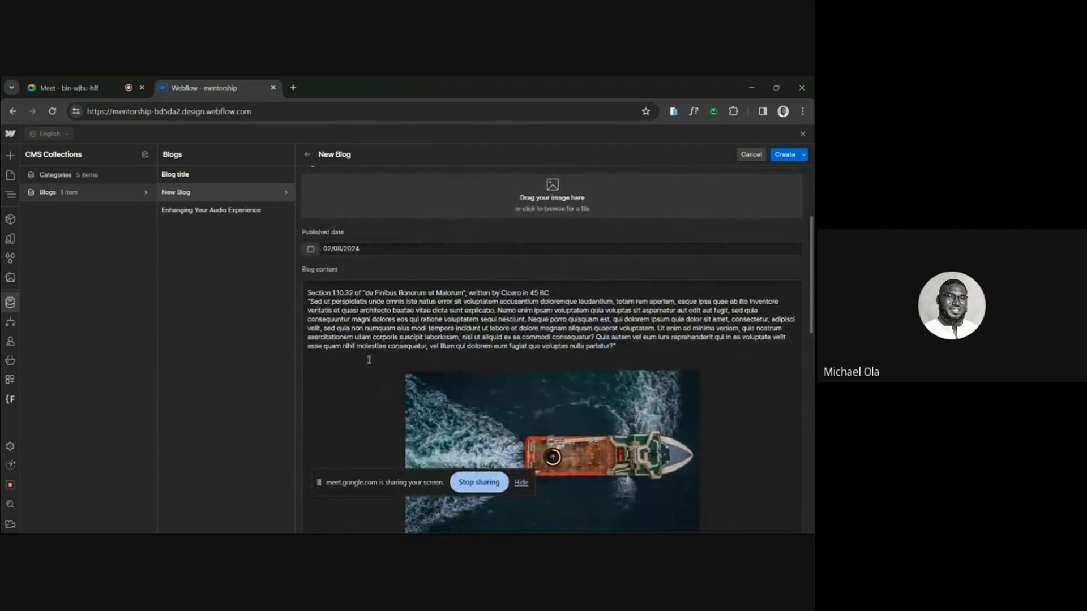
click(368, 363)
key(BackSpace)
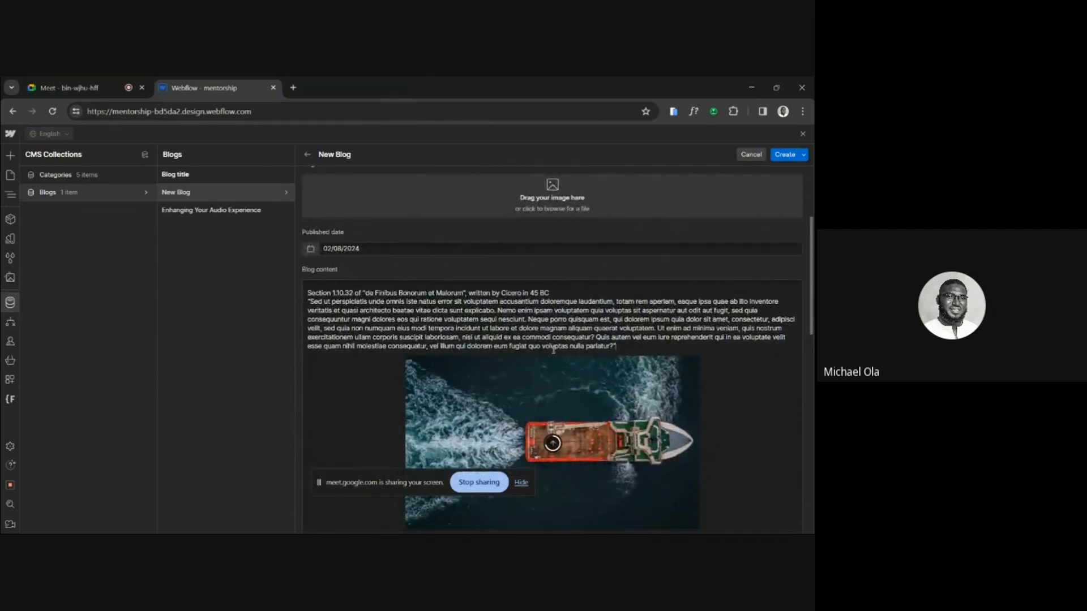
scroll(553, 350, down, 15)
scroll(553, 350, down, 1)
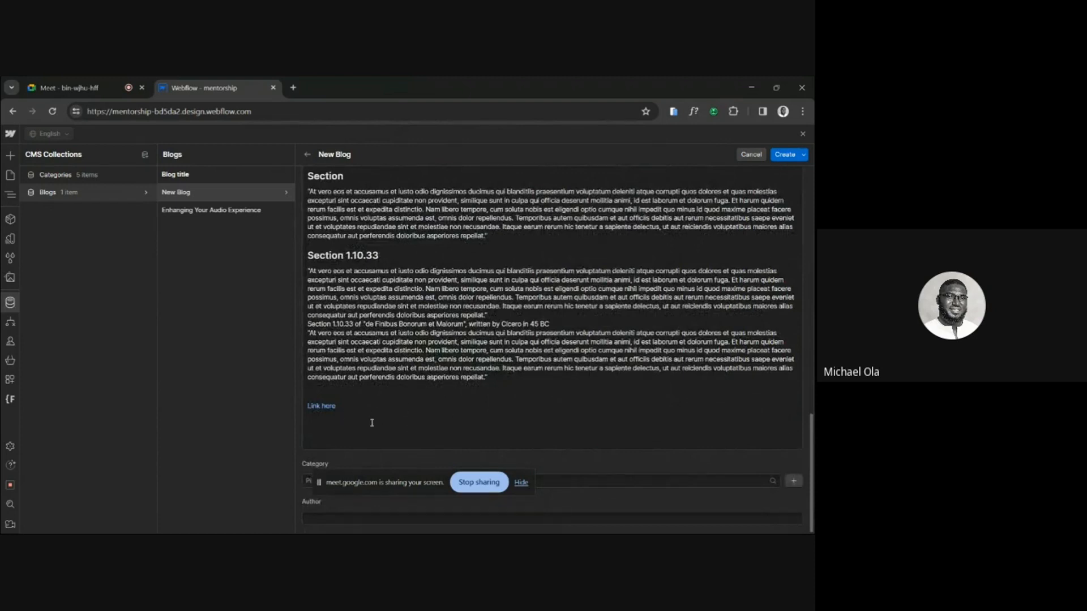
click(321, 407)
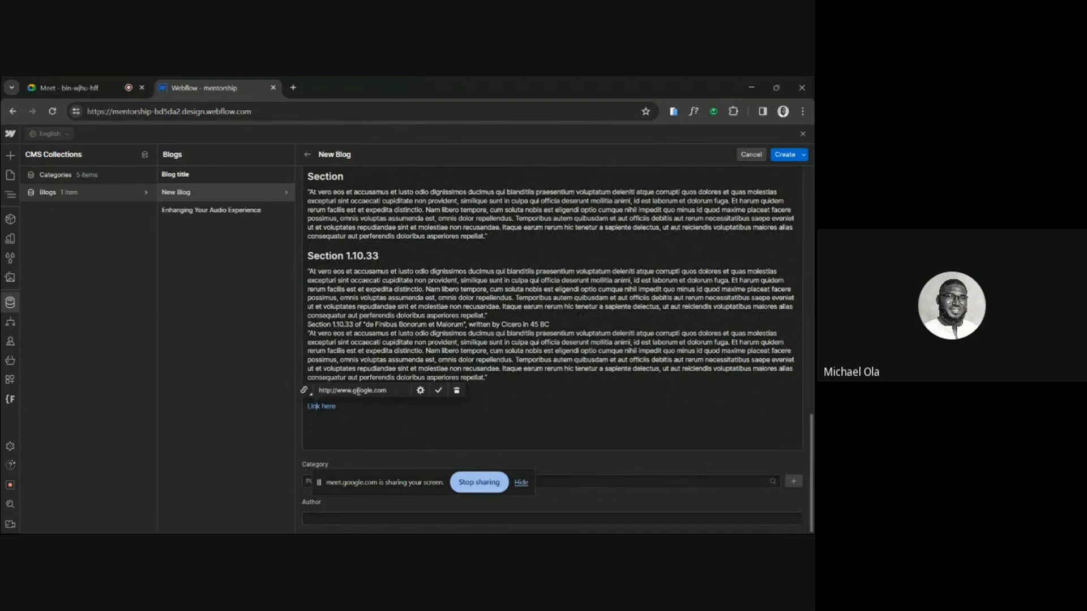
double_click(364, 390)
text(facebook)
click(438, 390)
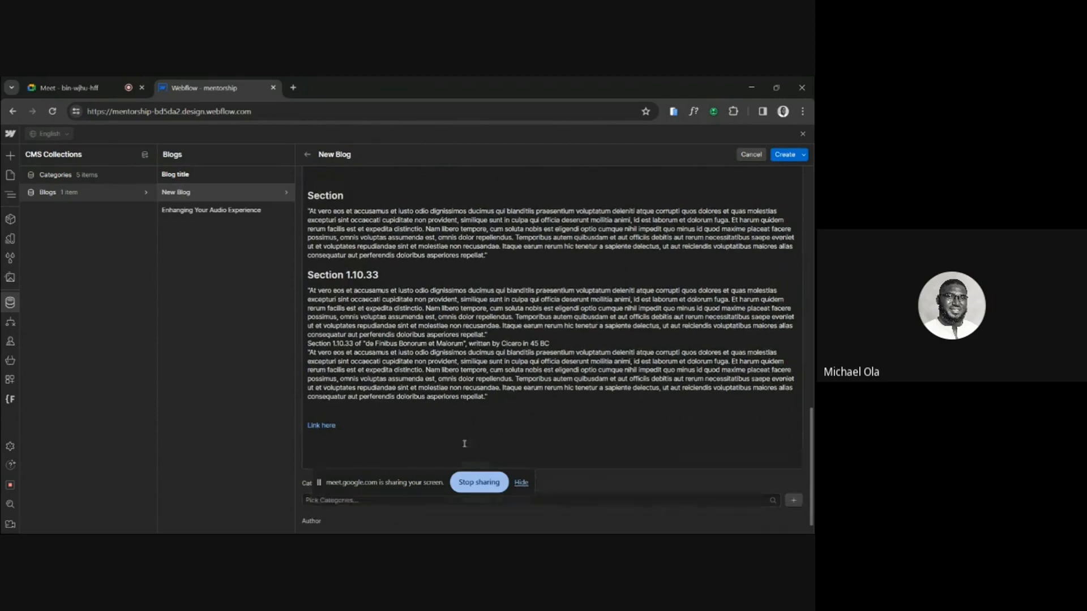
Assign the Fashion category to the new blog item.
scroll(547, 303, down, 1)
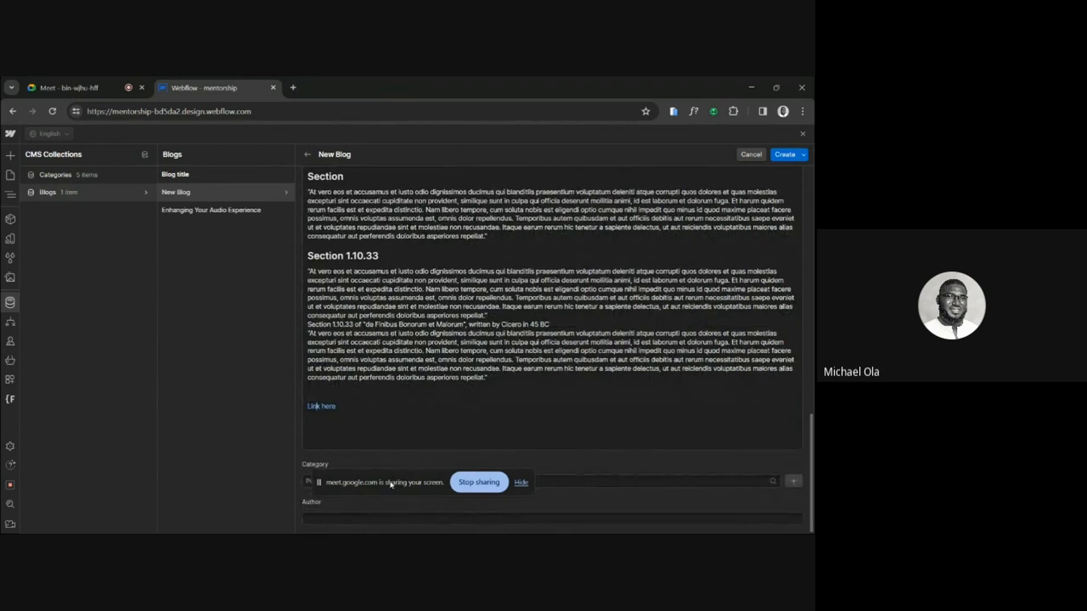
click(521, 482)
click(406, 481)
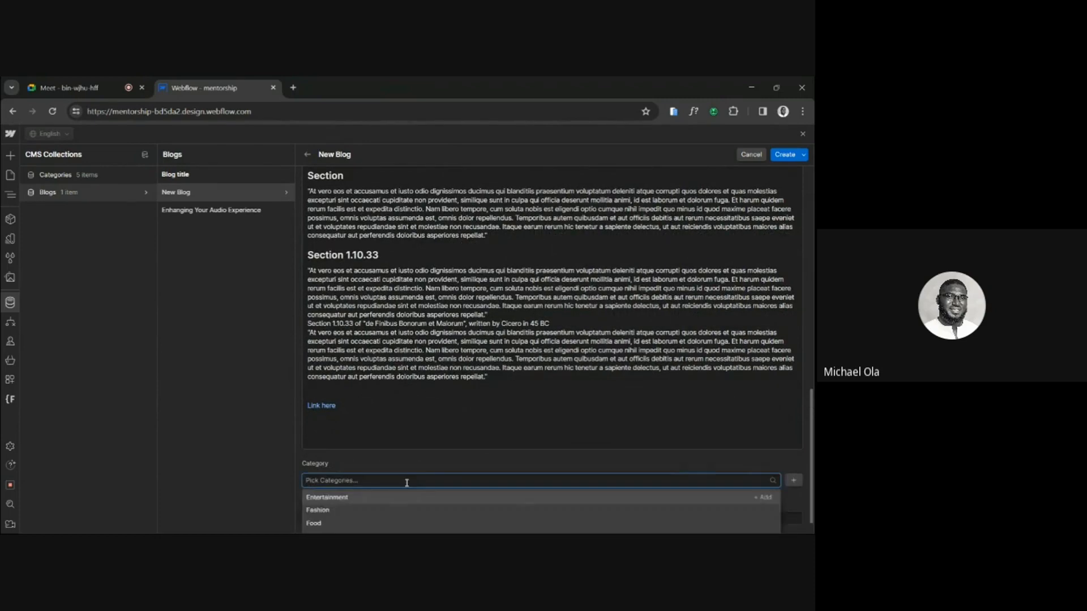
click(314, 497)
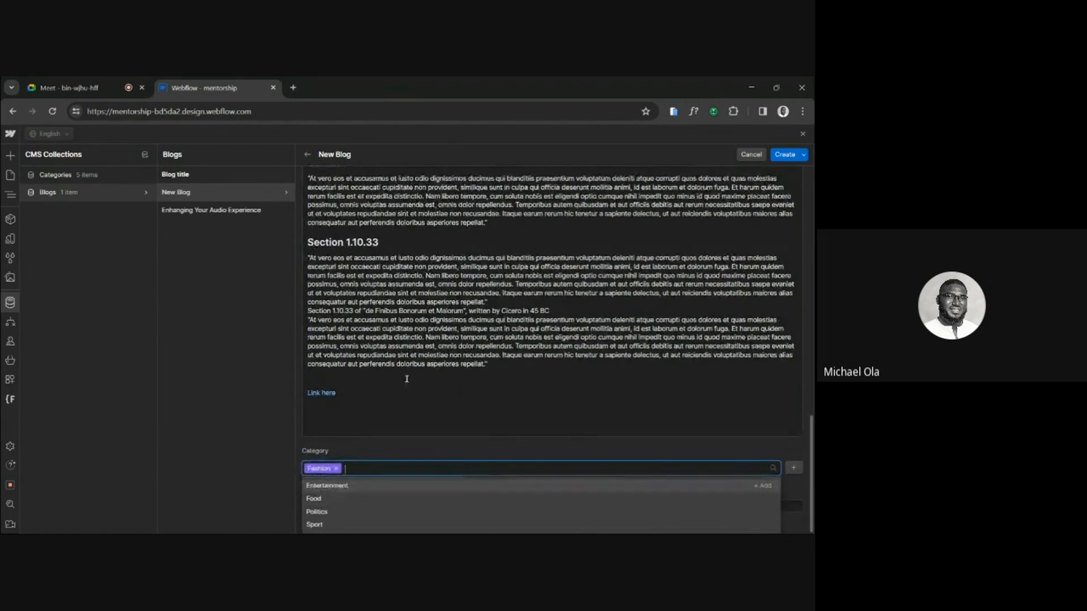
click(448, 421)
Fill in the author's name for the new blog item and try to create it.
click(354, 518)
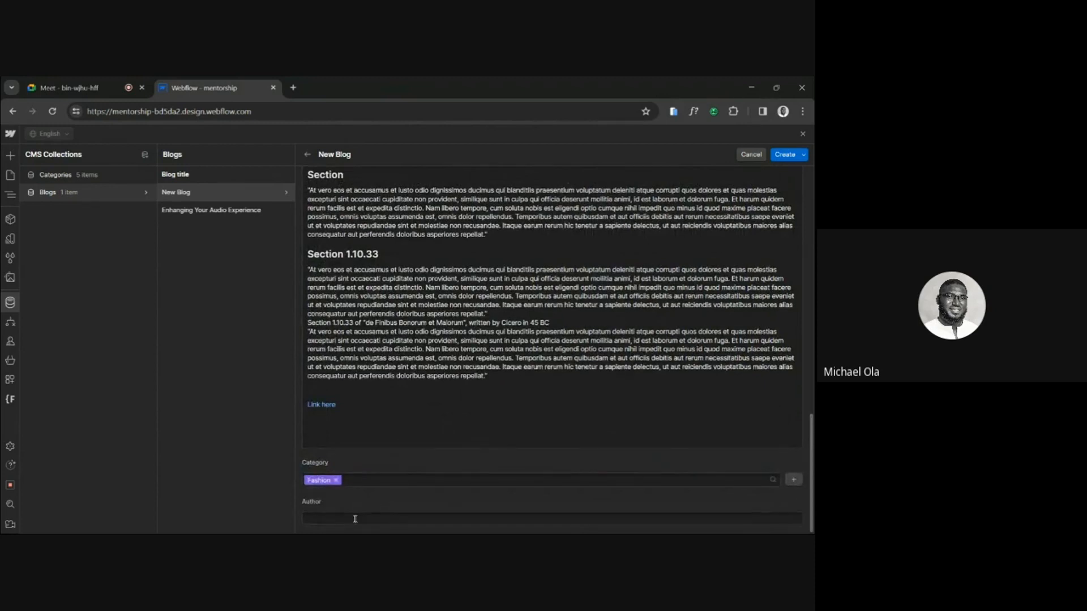
click(355, 519)
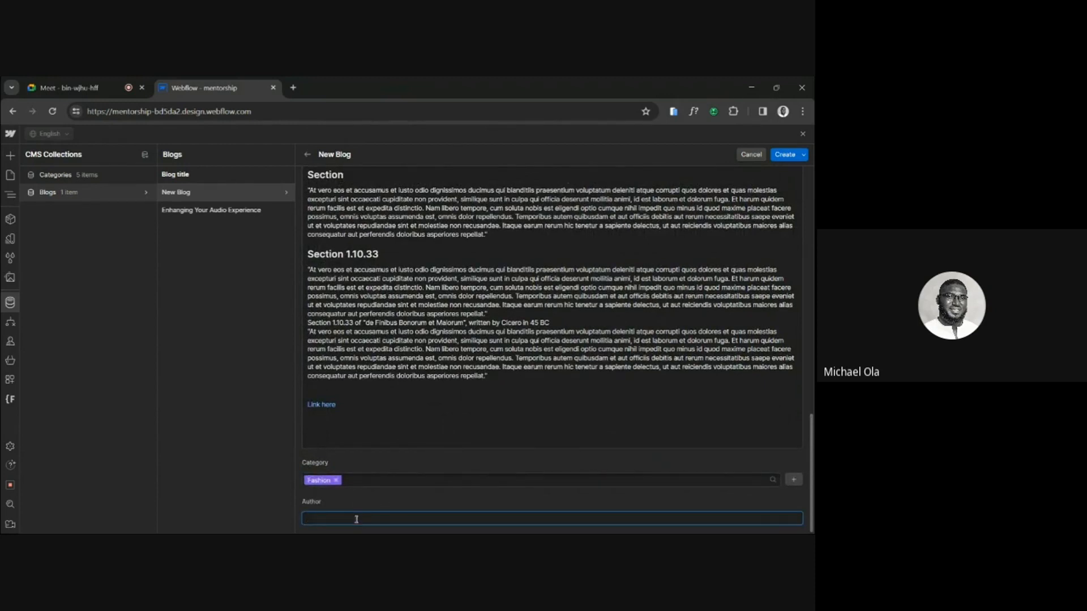
text(David Webflow)
click(785, 155)
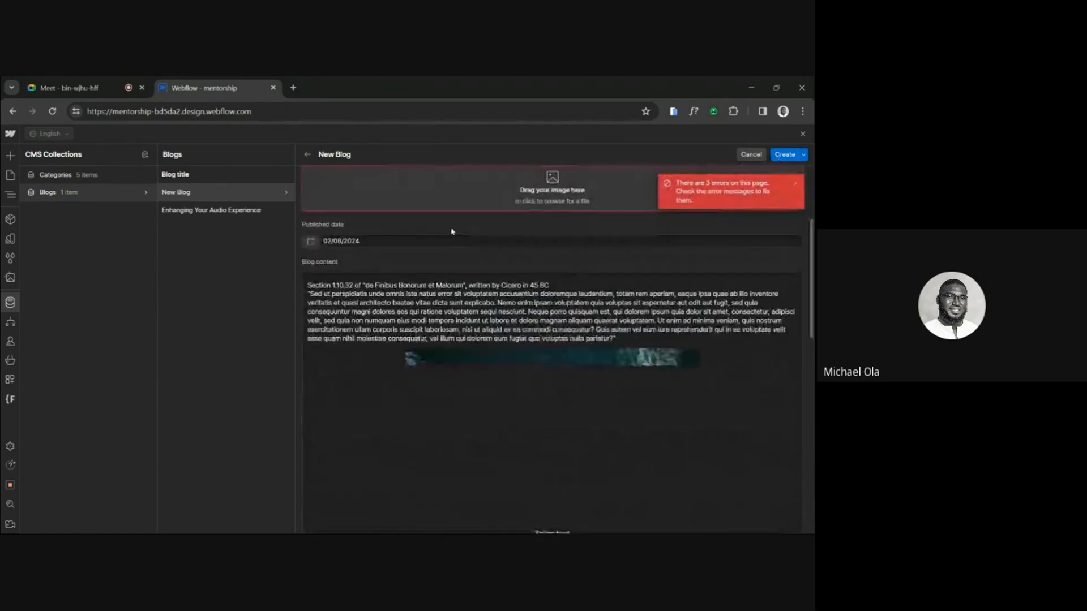
Upload Blog image.png as the blog thumbnail.
scroll(504, 211, up, 1)
click(510, 244)
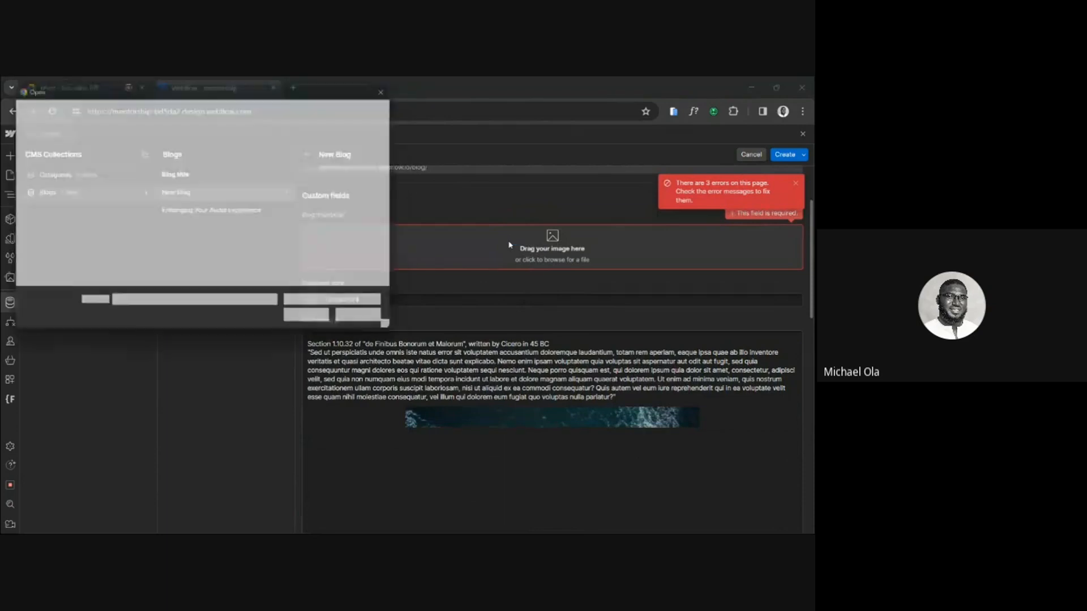
double_click(140, 264)
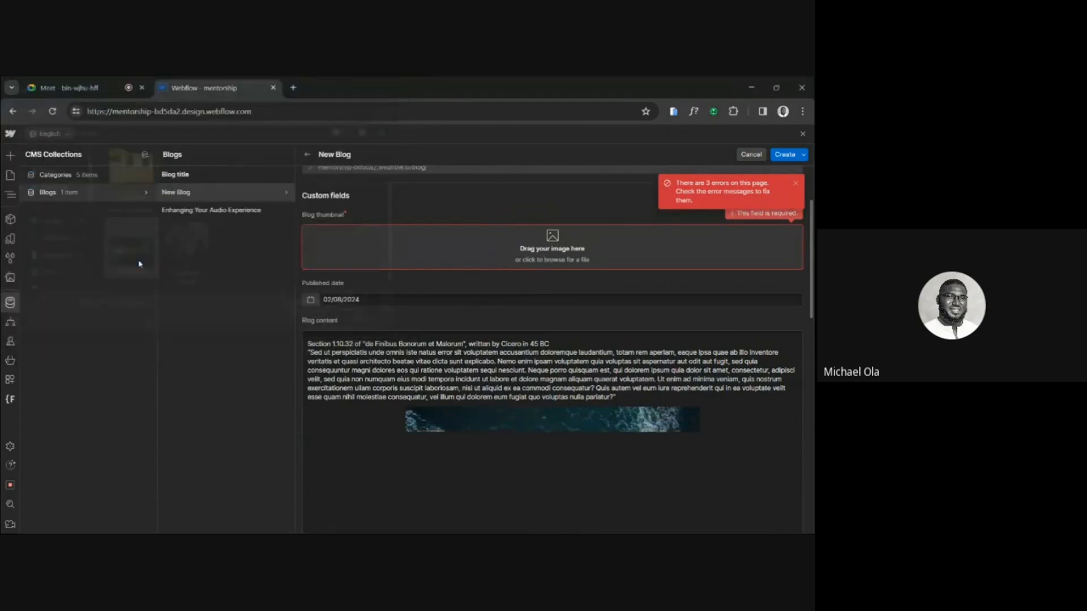
Switch to Figma and copy the title "Amplify Your Podcast with Saturation: Streamline & Enhance" as text from the Lugo practice file.
scroll(434, 304, up, 1)
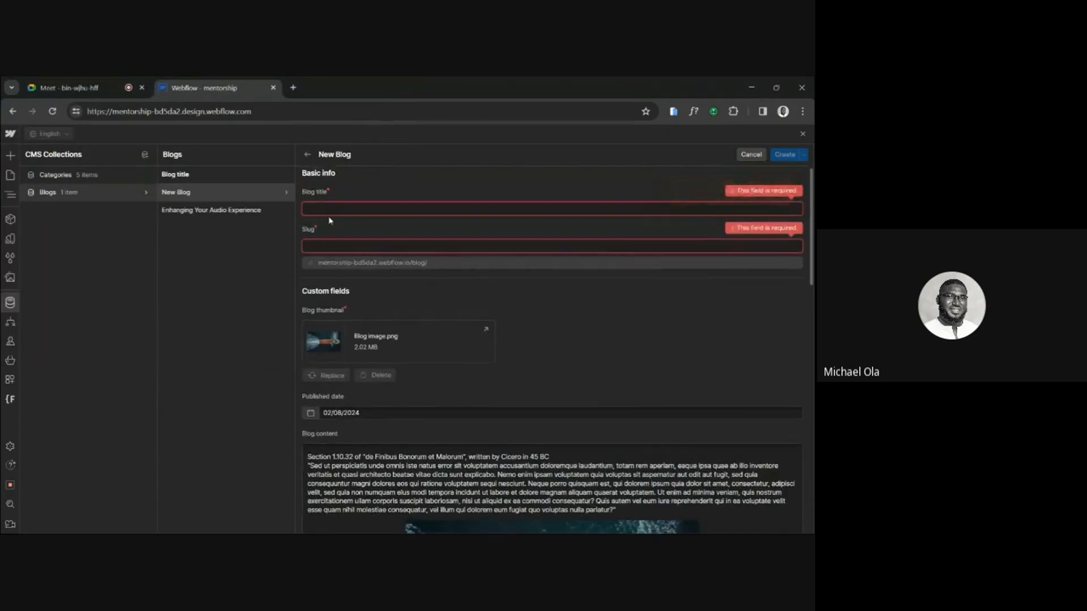
click(336, 522)
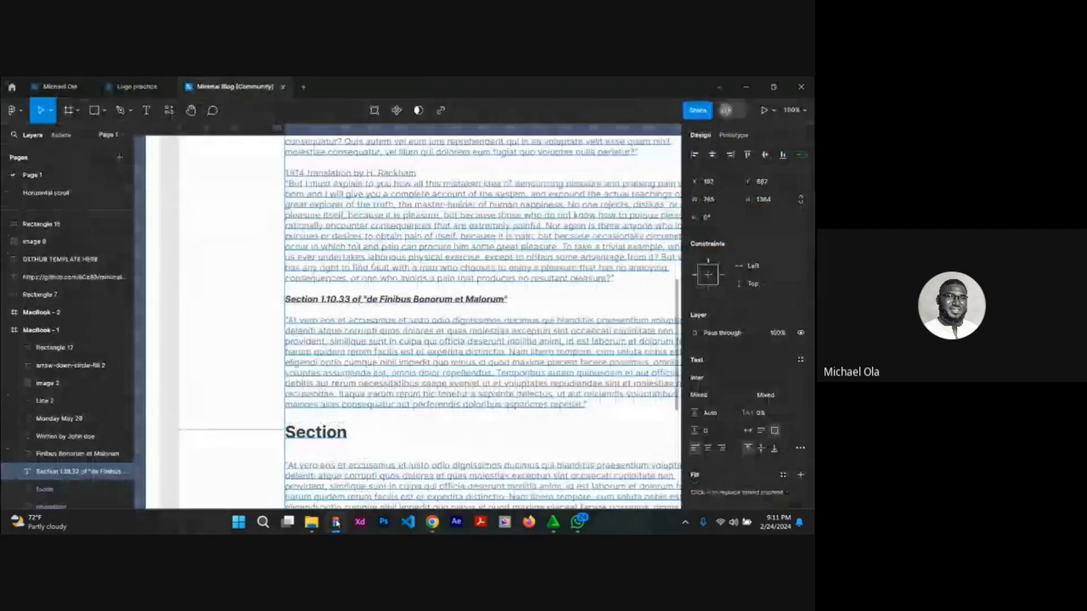
right_click(136, 86)
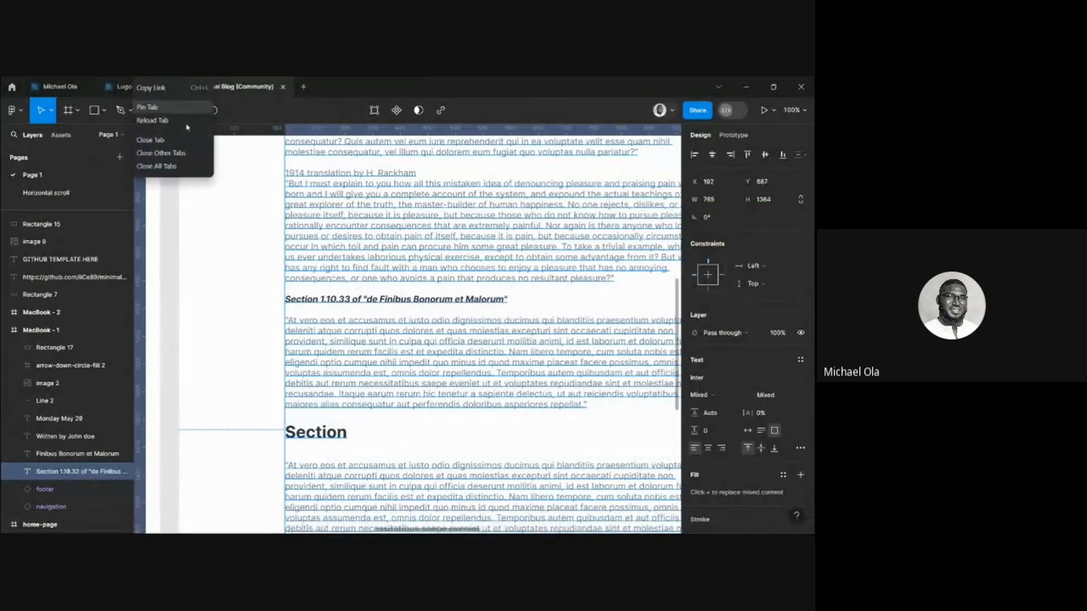
click(126, 87)
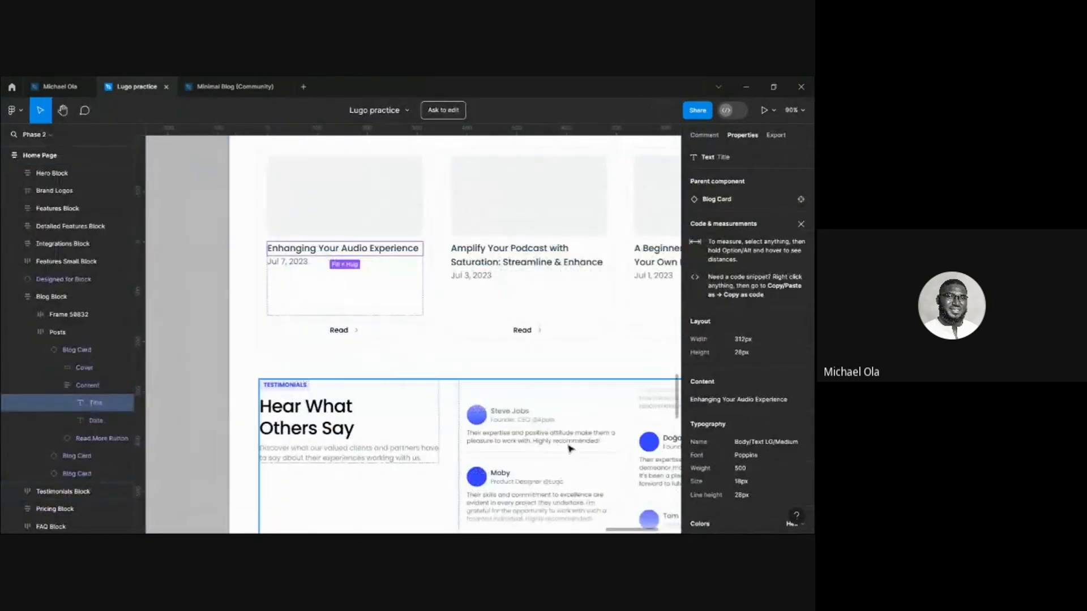
click(504, 266)
right_click(505, 266)
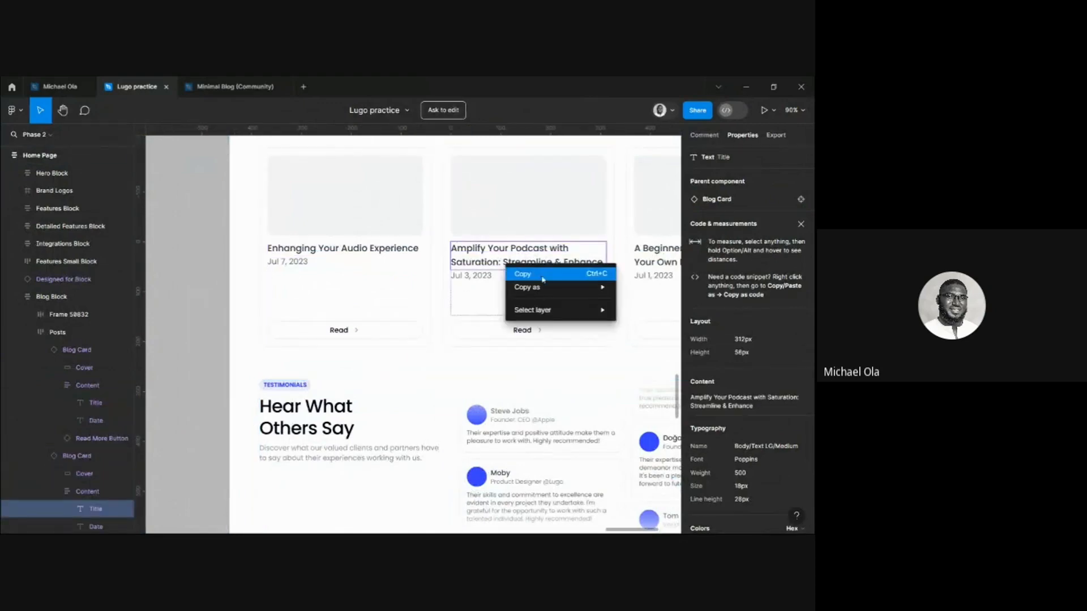
click(645, 287)
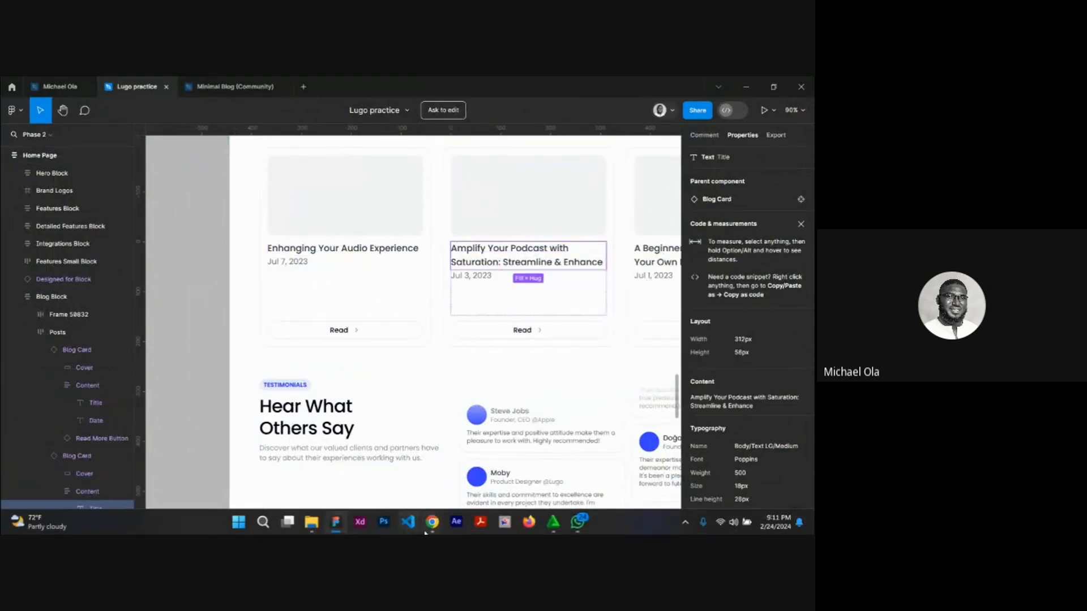
Return to Webflow and paste "Amplify Your Podcast with Saturation: Streamline & Enhance" as the new item's blog title.
mouse_move(434, 525)
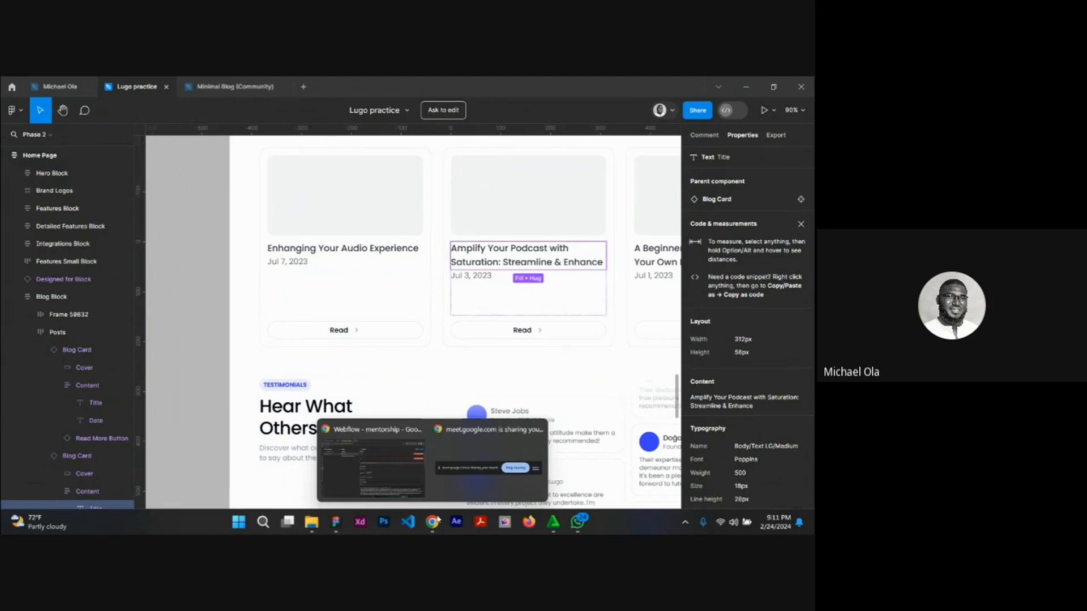
click(371, 461)
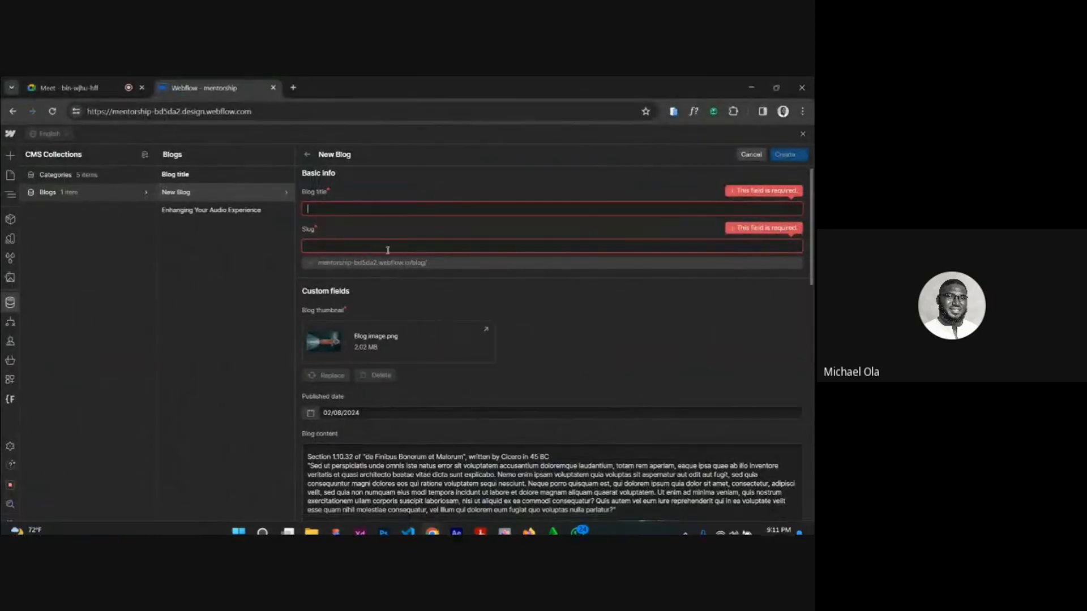
text(Amplify Your Podcast with Saturation: Streamline & Enhance)
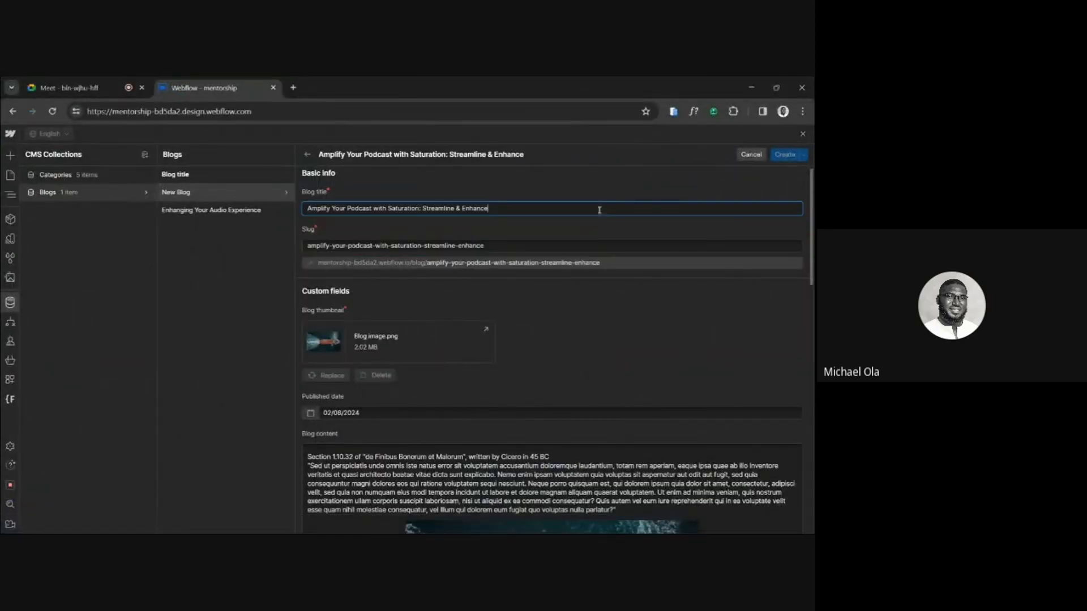
click(549, 238)
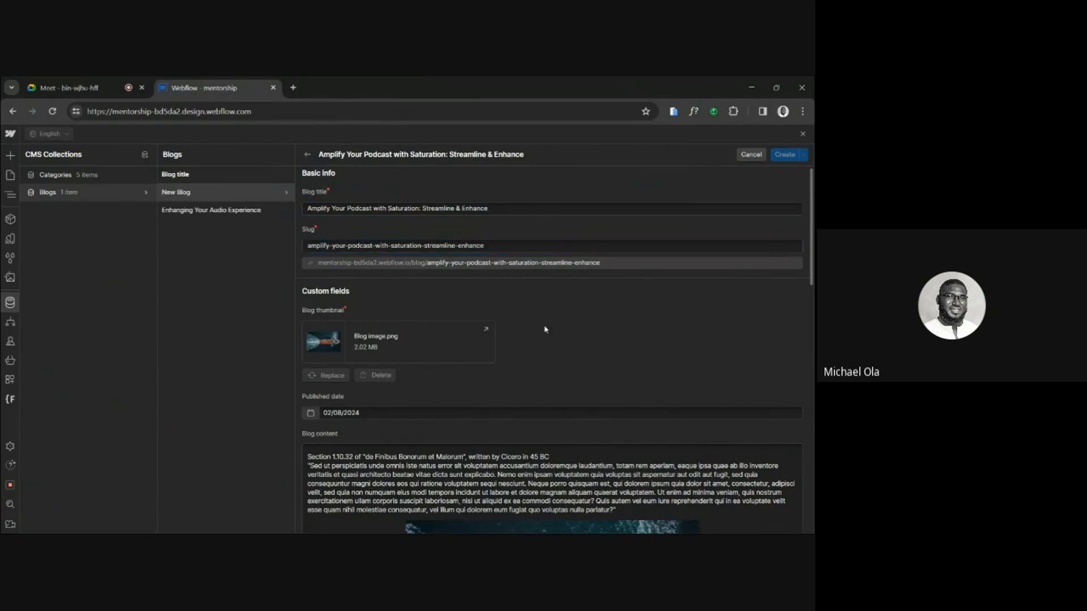
Review the new blog item's fields, from the title and slug through the content to the category and author.
scroll(544, 328, down, 5)
scroll(513, 371, down, 5)
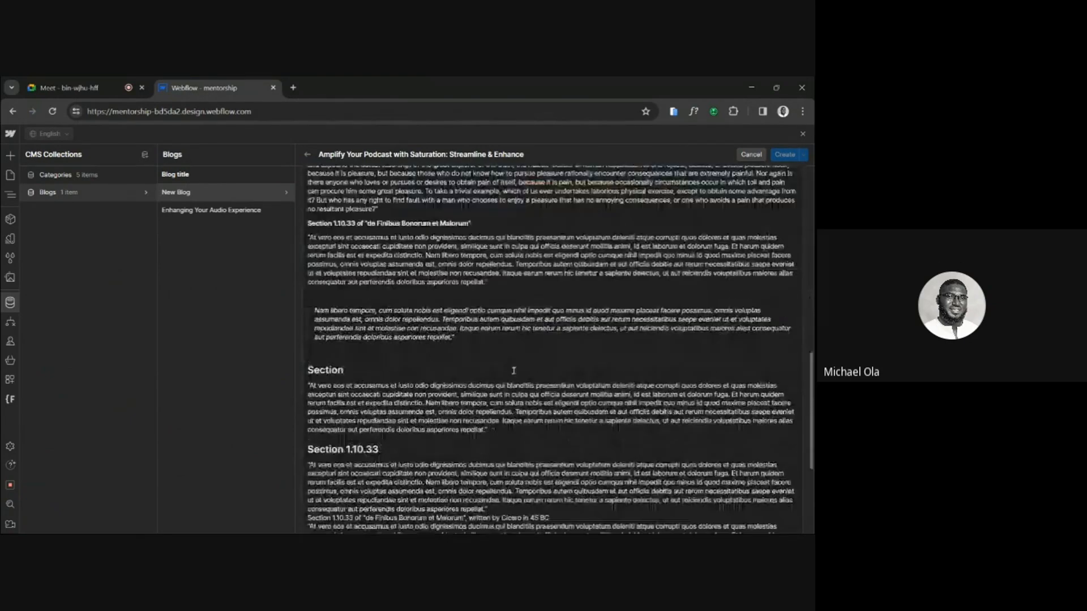
scroll(514, 370, down, 3)
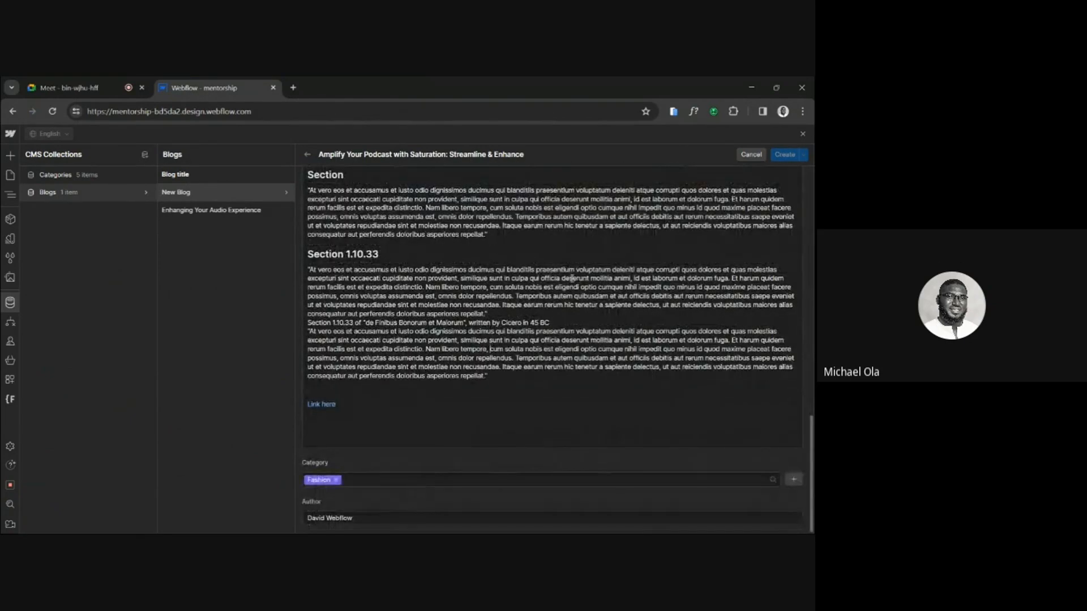
scroll(645, 217, up, 15)
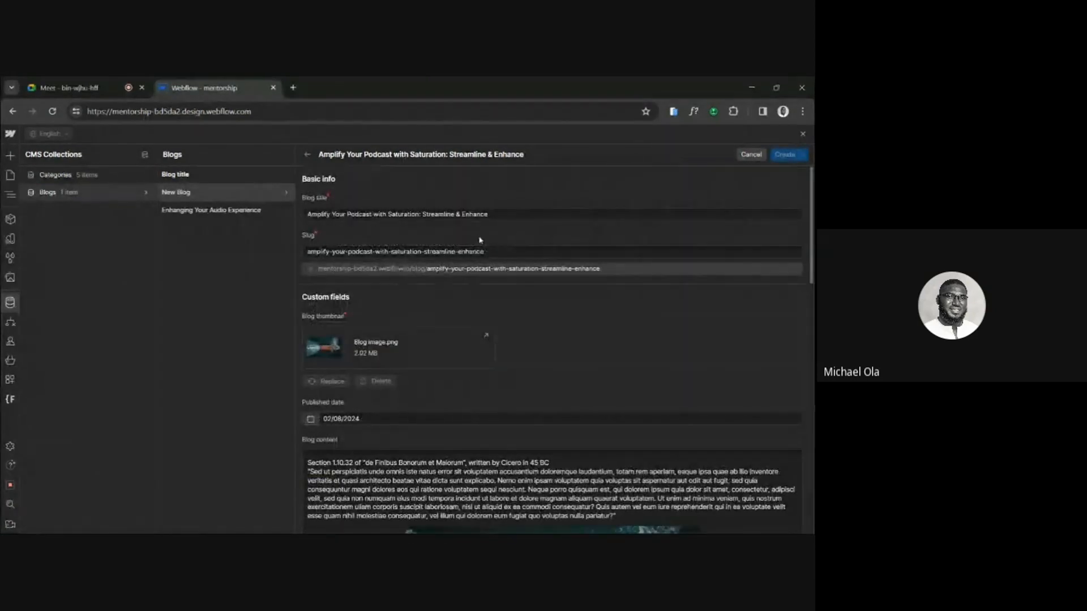
click(520, 211)
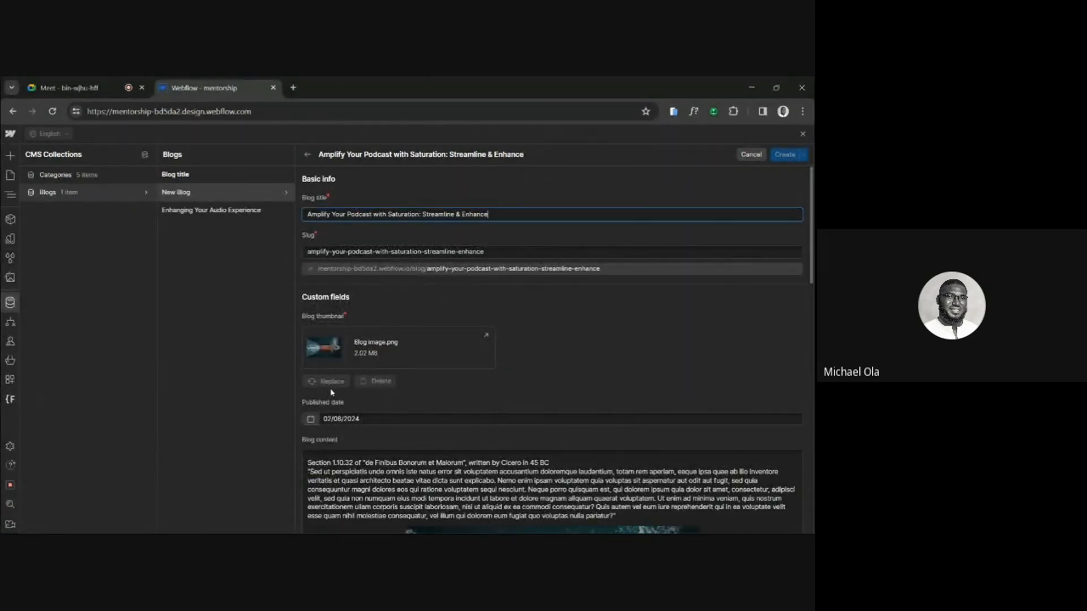
click(377, 370)
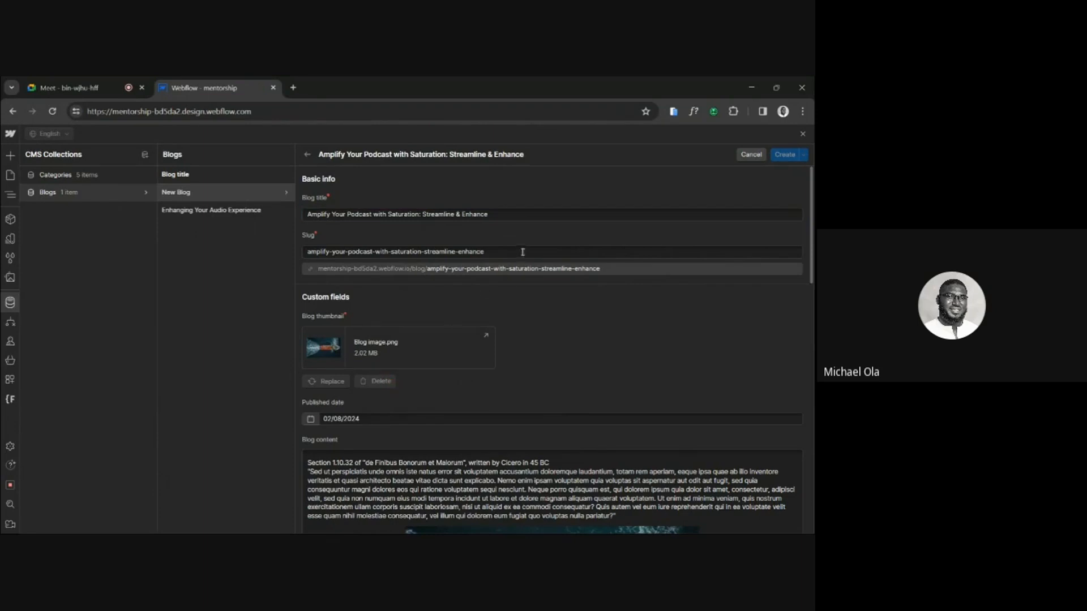
click(507, 217)
text(e)
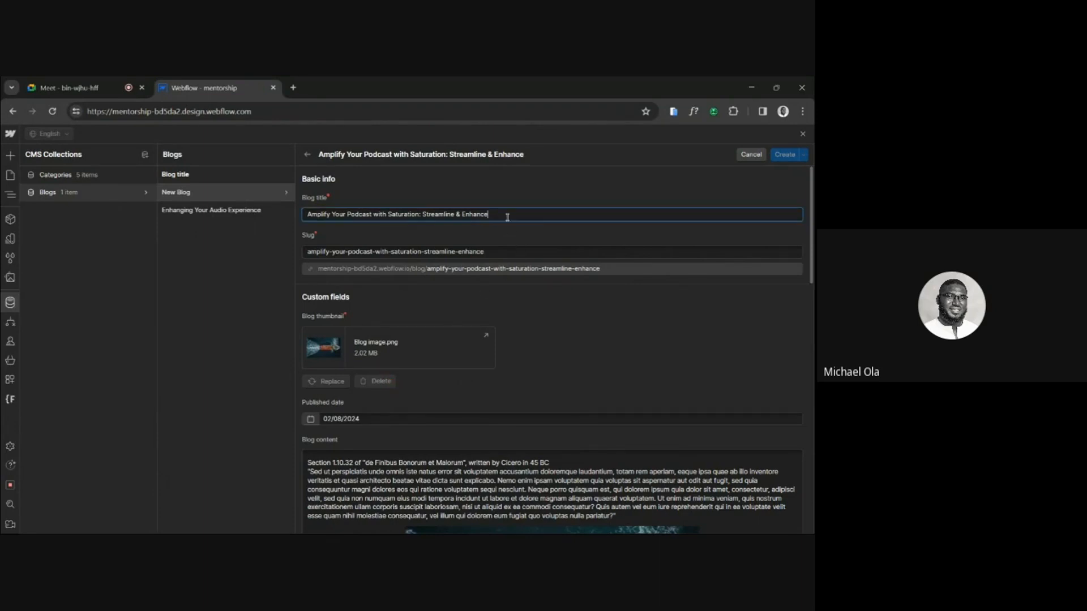
click(399, 416)
click(384, 507)
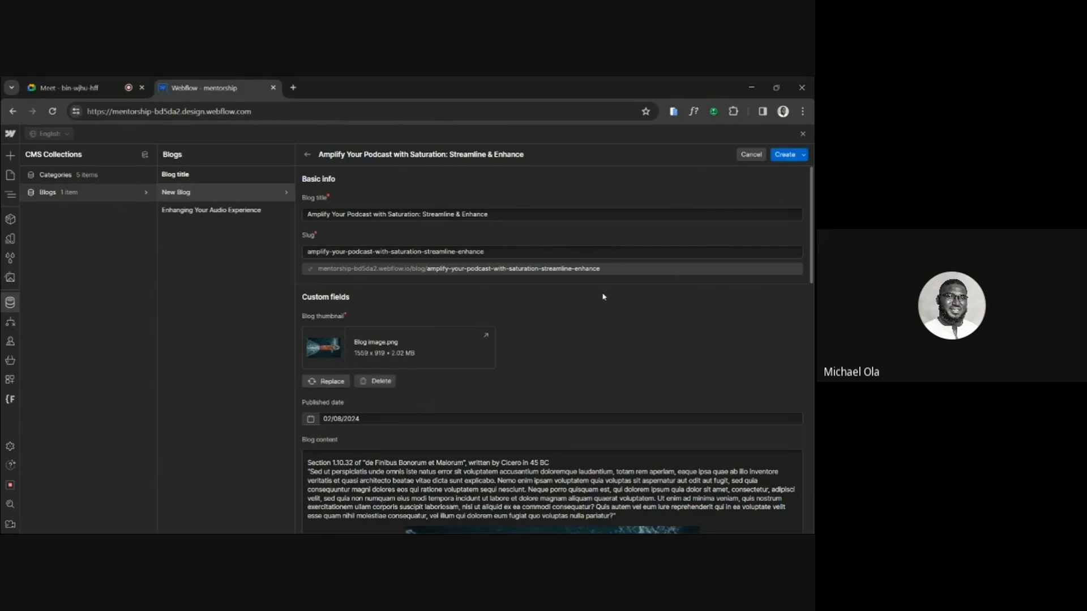
Create the completed podcast blog item and start another new item in the Blogs collection.
click(784, 154)
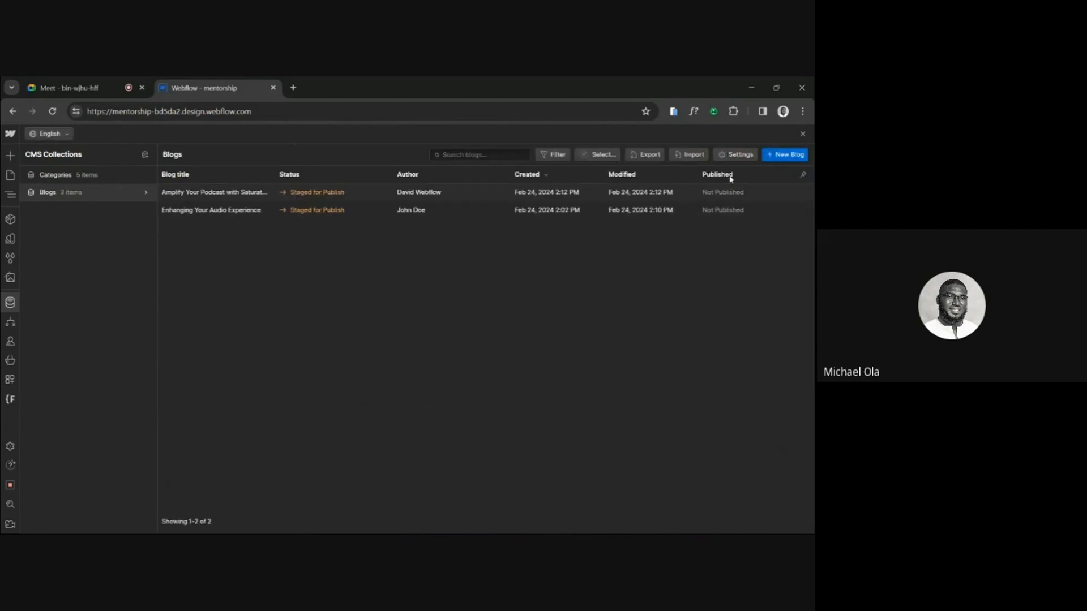
click(785, 159)
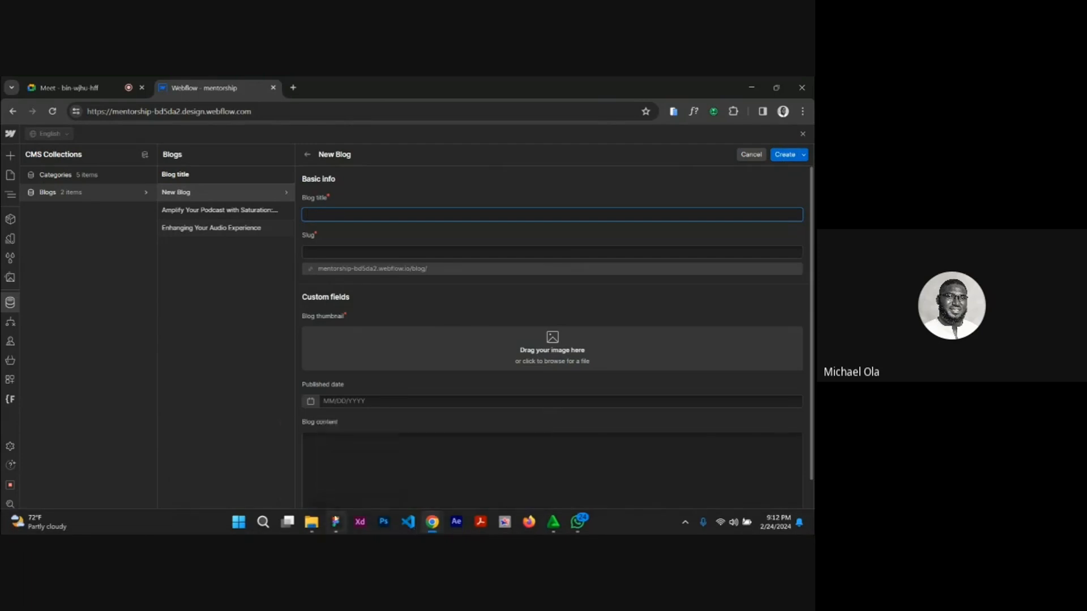
Switch to Figma and copy the third blog card's title, "A Beginner's Guide to Starting Your Own Podcast", as text.
click(333, 475)
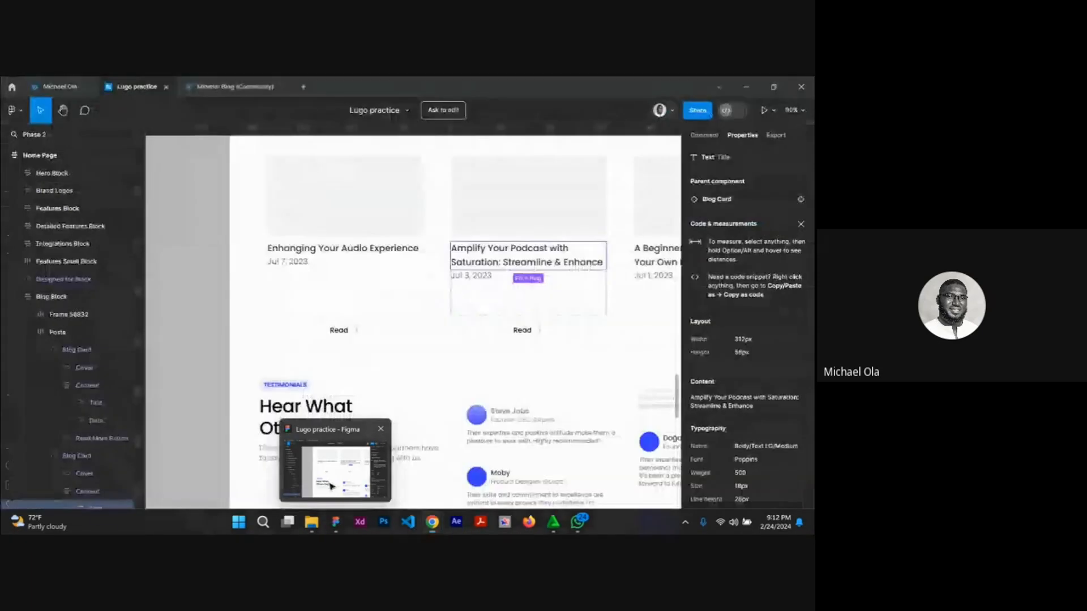
scroll(496, 297, right, 3)
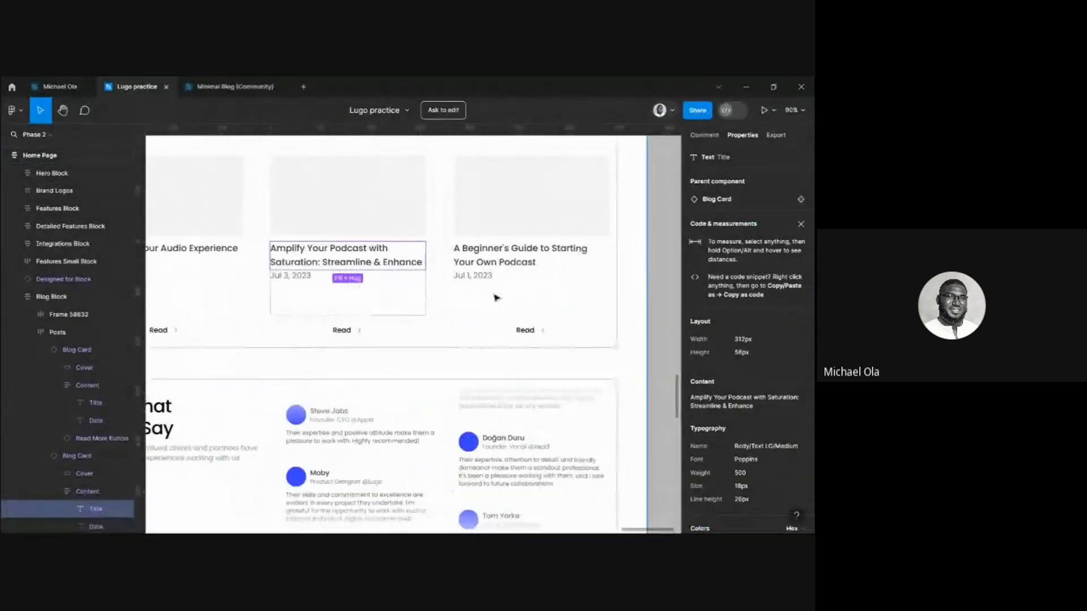
ctrl+right_click(493, 257)
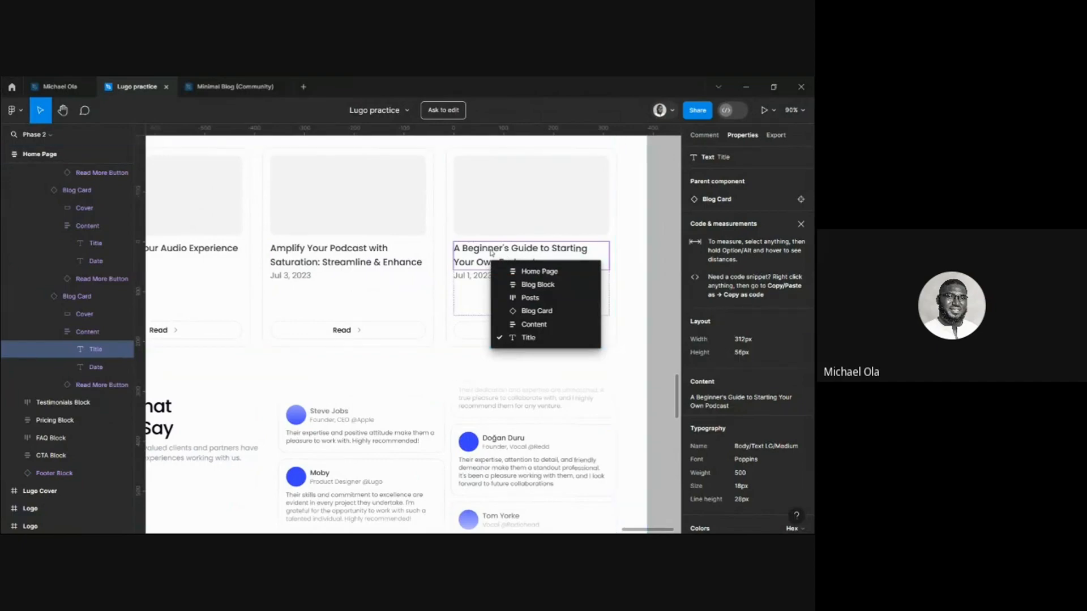
key(Escape)
right_click(496, 250)
mouse_move(566, 270)
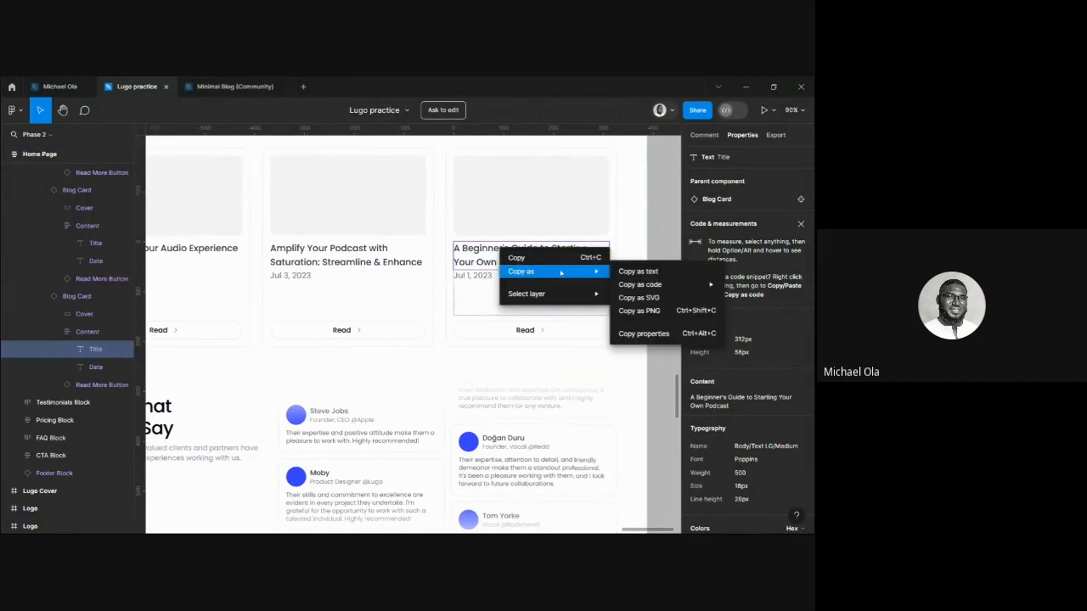
click(645, 272)
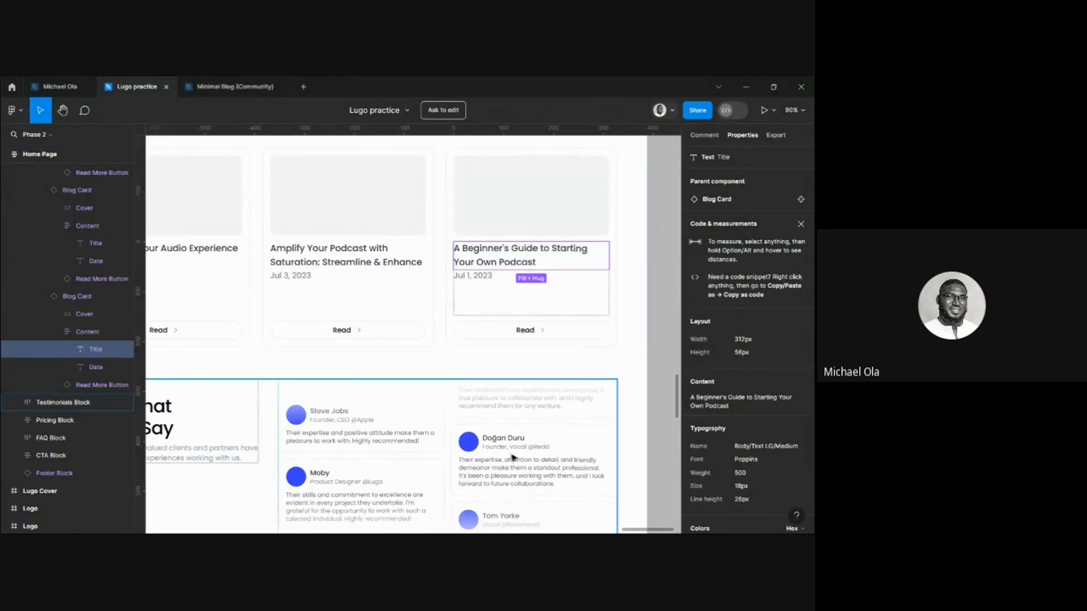
scroll(438, 409, left, 3)
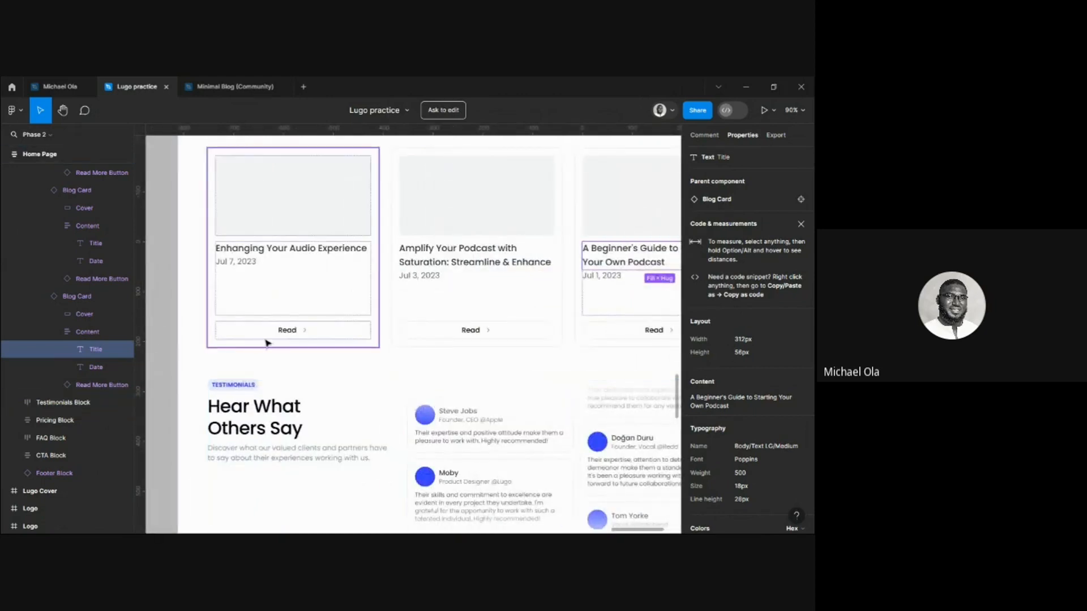
scroll(467, 337, right, 2)
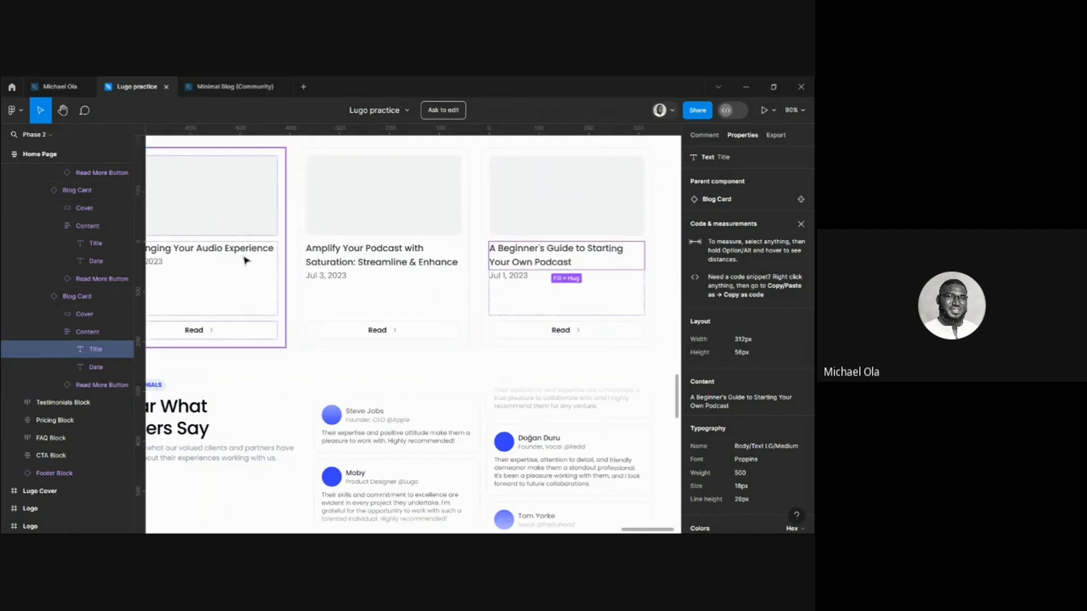
scroll(246, 261, left, 1)
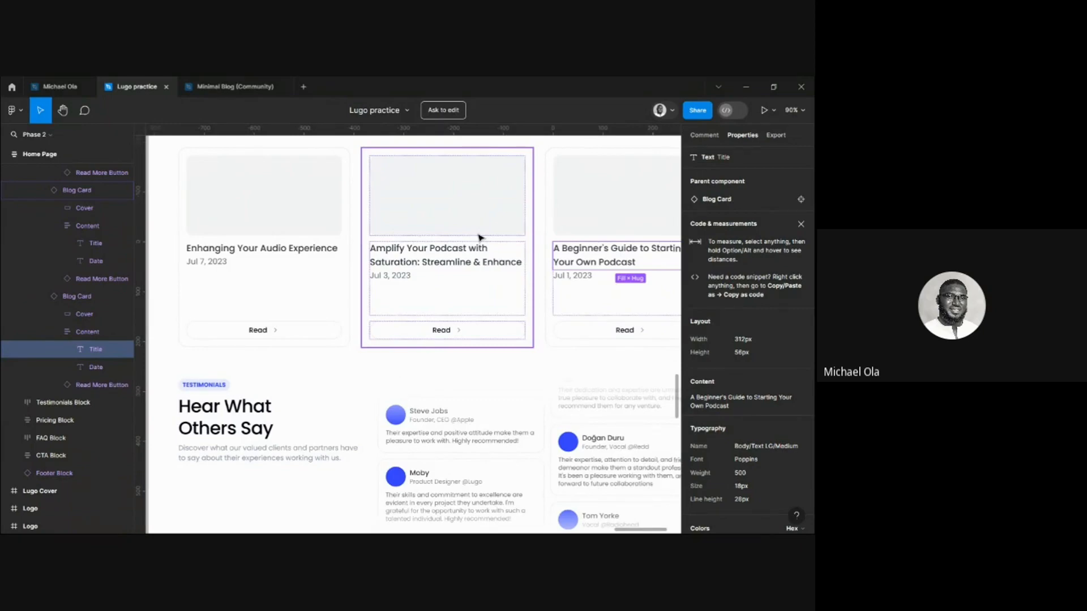
Return to Webflow and paste "A Beginner's Guide to Starting Your Own Podcast" as the new item's blog title.
mouse_move(438, 512)
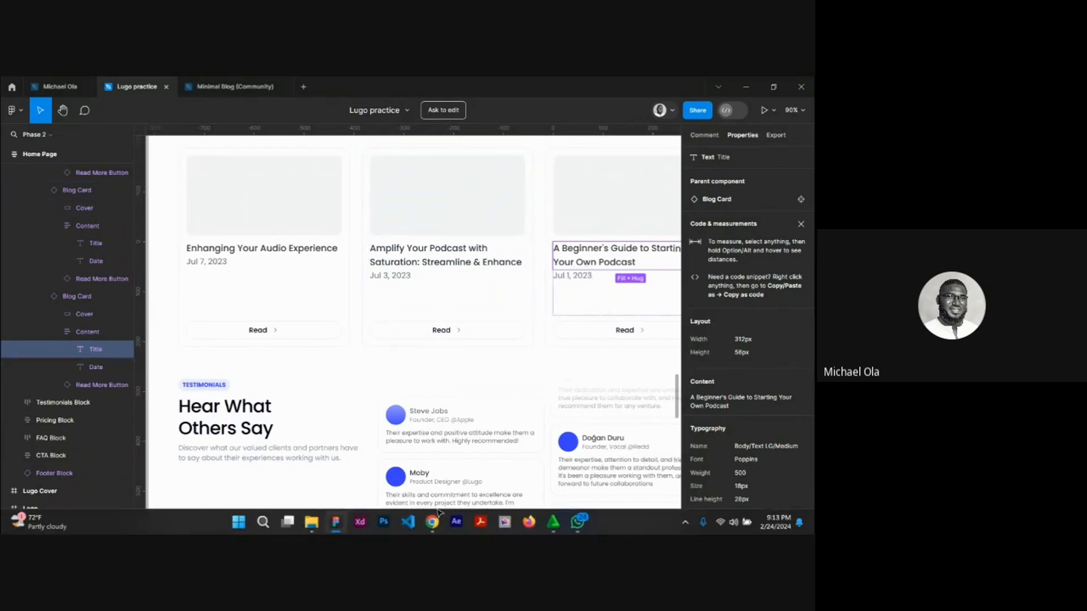
click(400, 469)
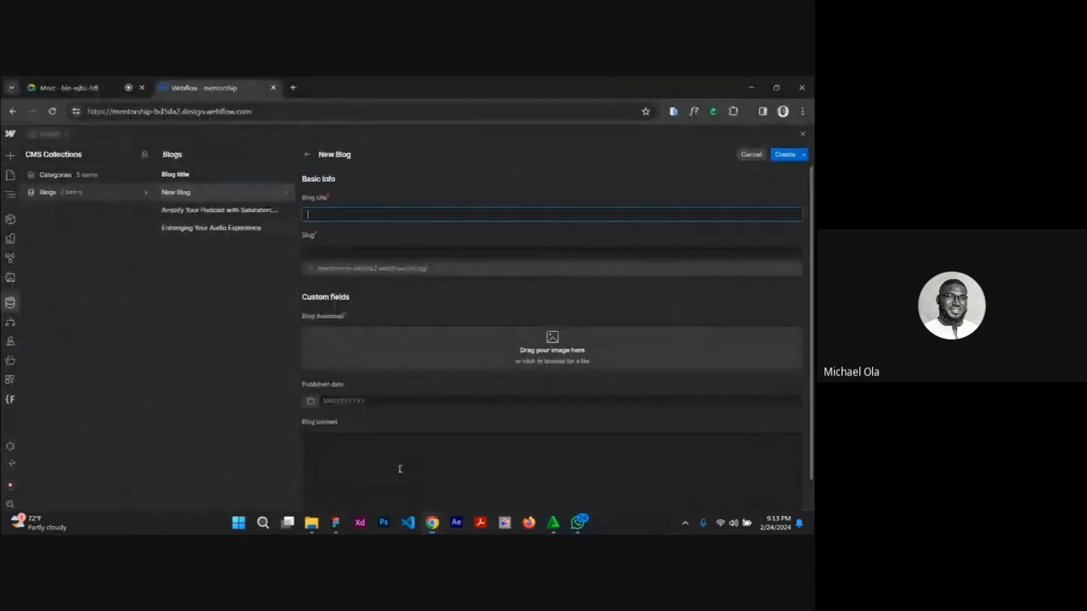
text(A Beginner's Guide to Starting Your Own Podcast)
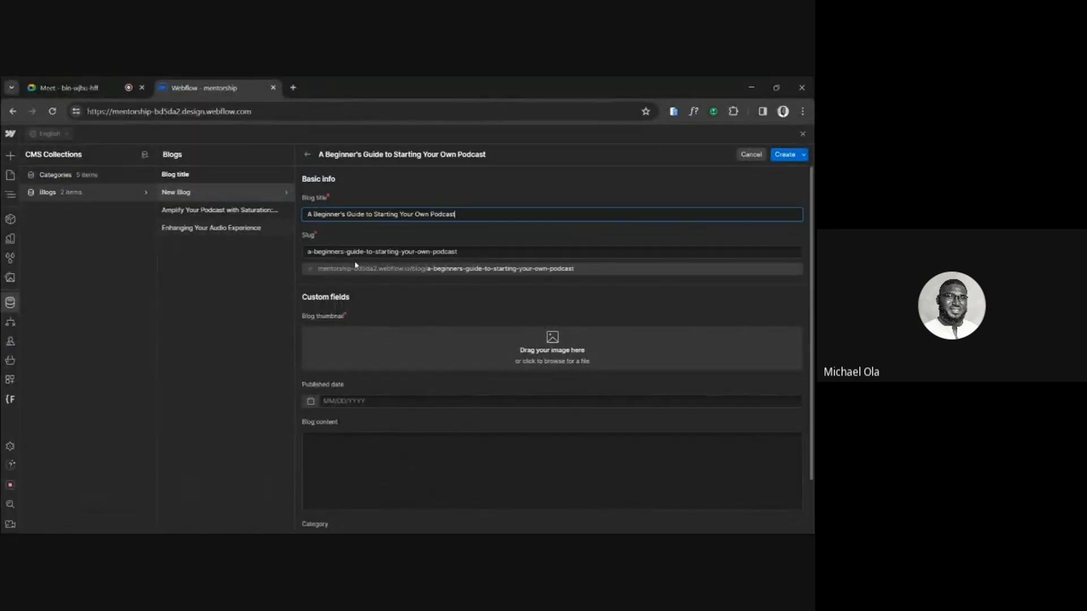
Upload the "Anmeldelser - image" file from Downloads as the blog thumbnail.
click(359, 348)
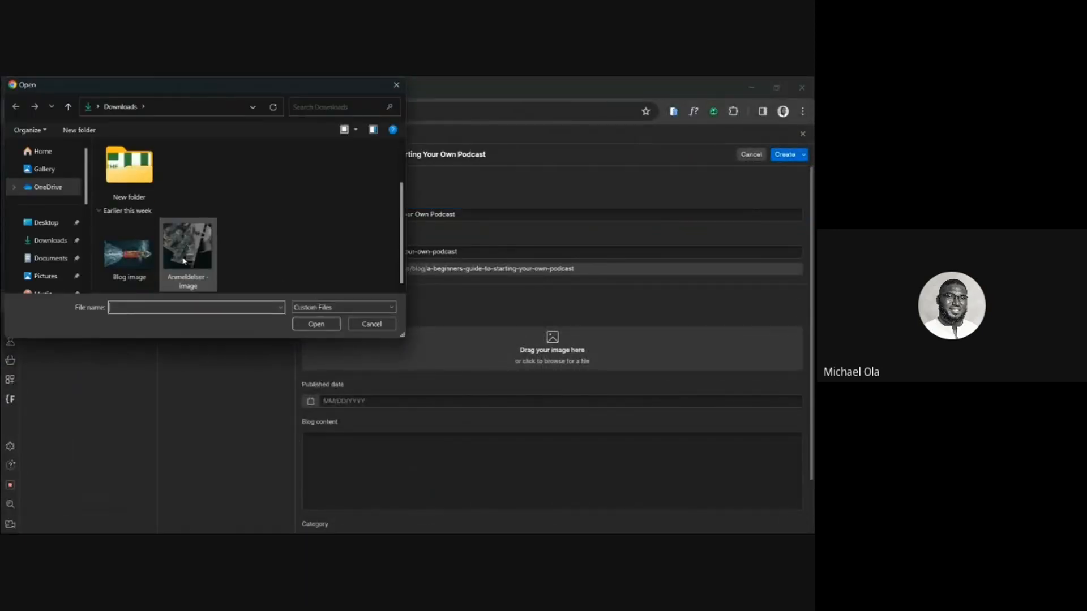
click(188, 261)
click(316, 324)
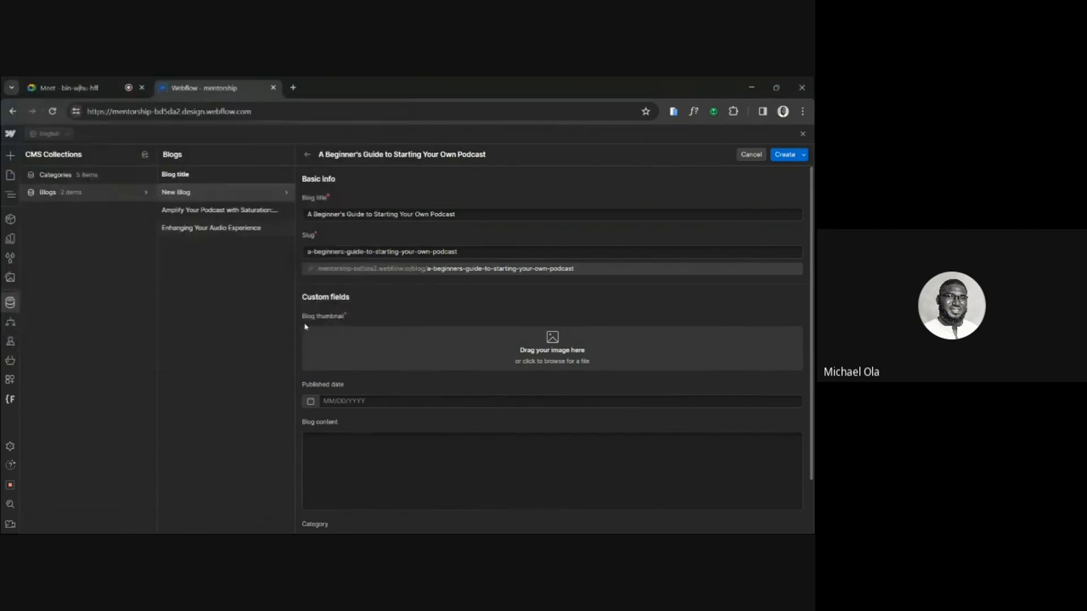
Set the blog item's published date to 07/07/2023.
scroll(479, 364, down, 1)
click(310, 363)
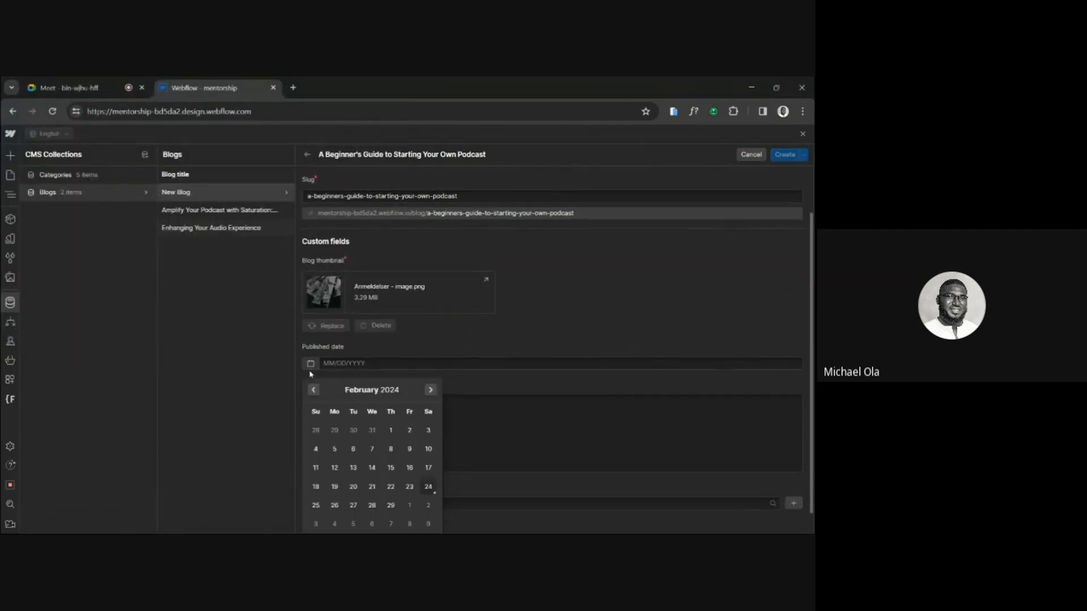
click(313, 390)
click(313, 390)
click(314, 390)
click(313, 390)
click(314, 390)
click(314, 390)
click(313, 390)
click(313, 390)
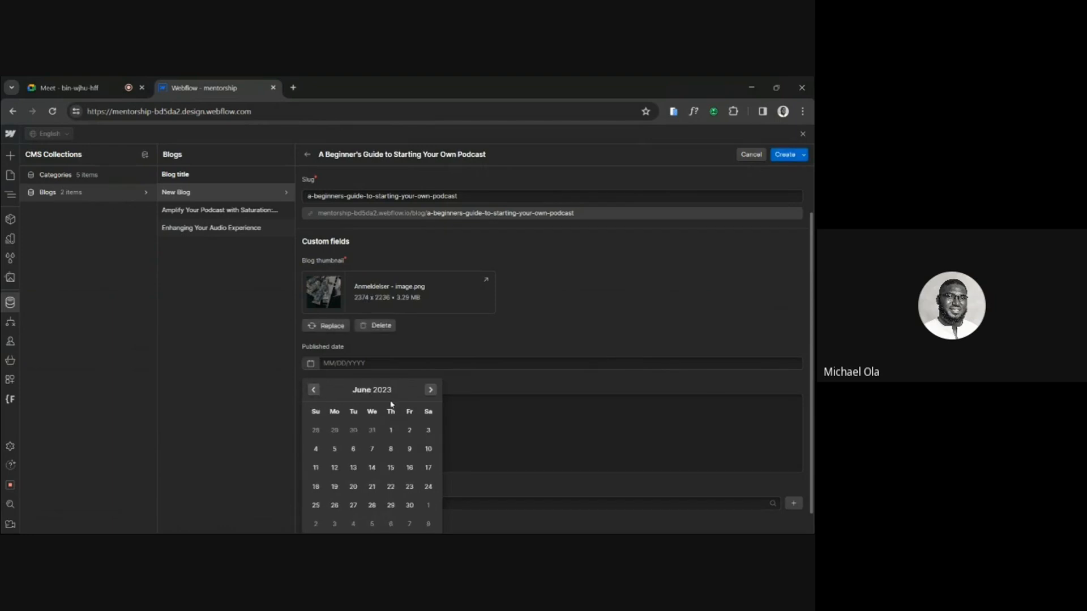
click(430, 390)
click(409, 449)
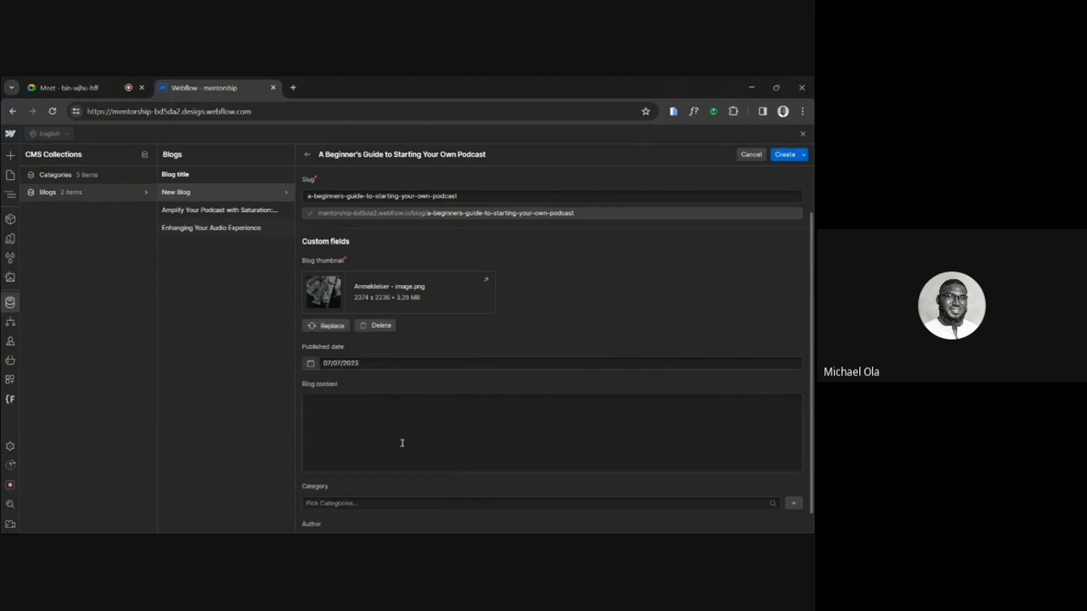
click(401, 443)
text(A Beginner's Guide to Starting Your Own Podcast)
key(ctrl+a)
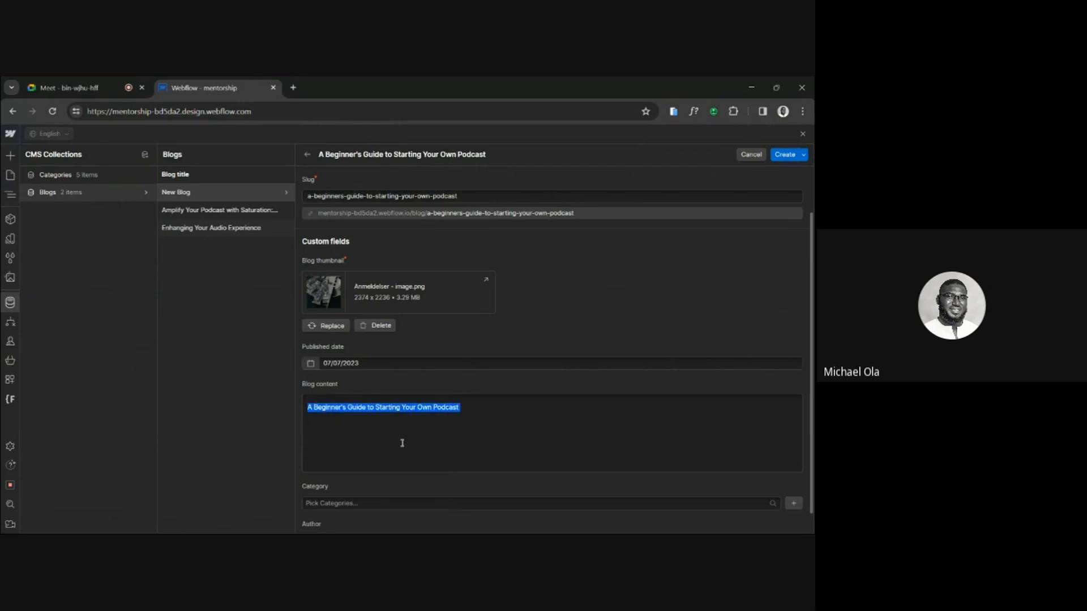
key(BackSpace)
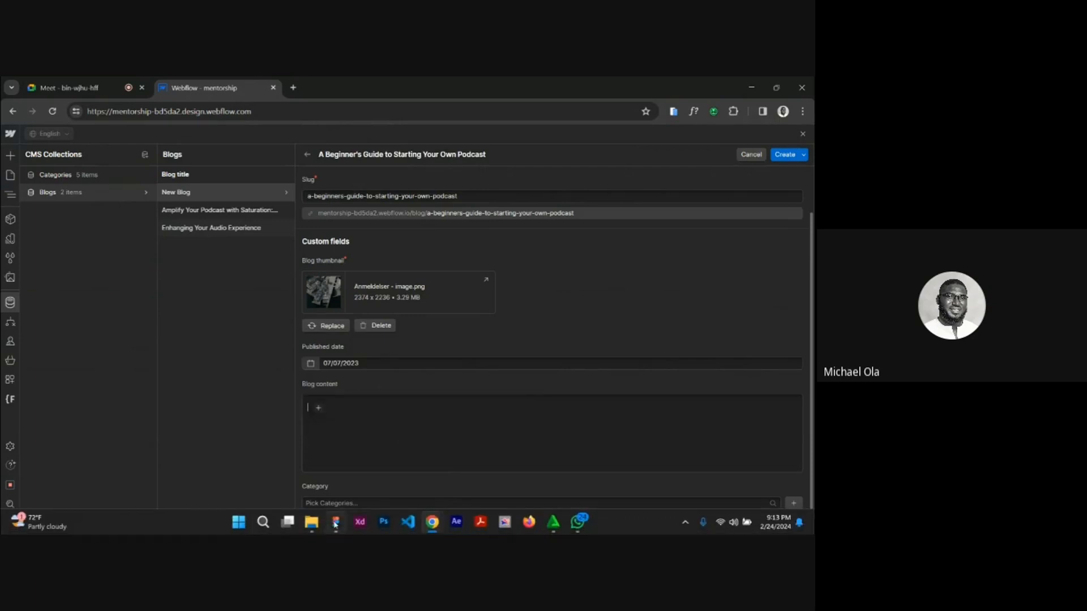
Switch to Figma and copy the article body in the Minimal Blog (Community) file as text.
click(335, 525)
click(235, 87)
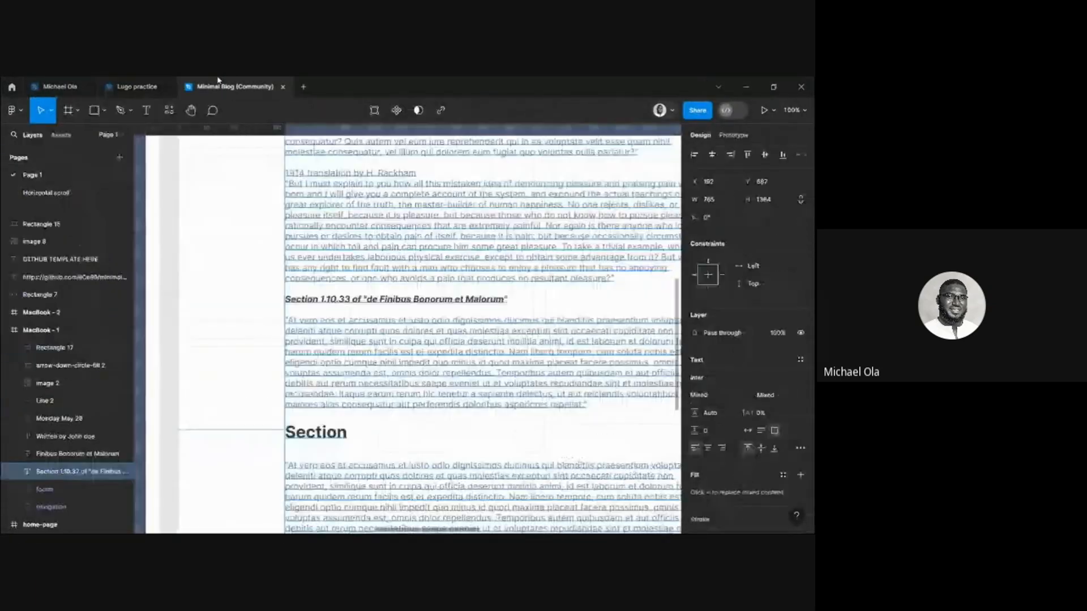
right_click(416, 322)
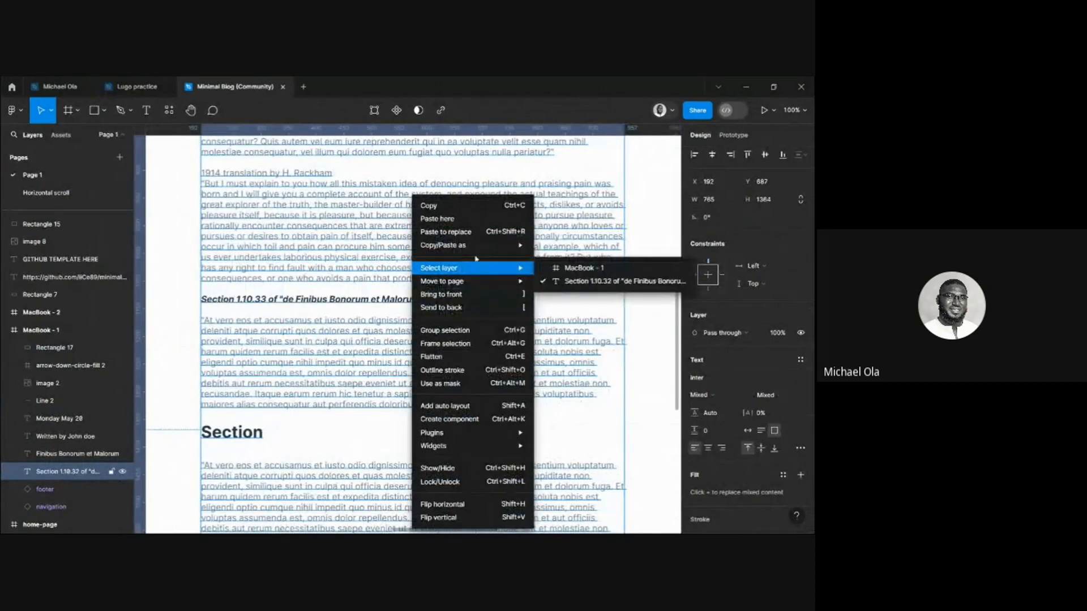
mouse_move(481, 245)
click(569, 247)
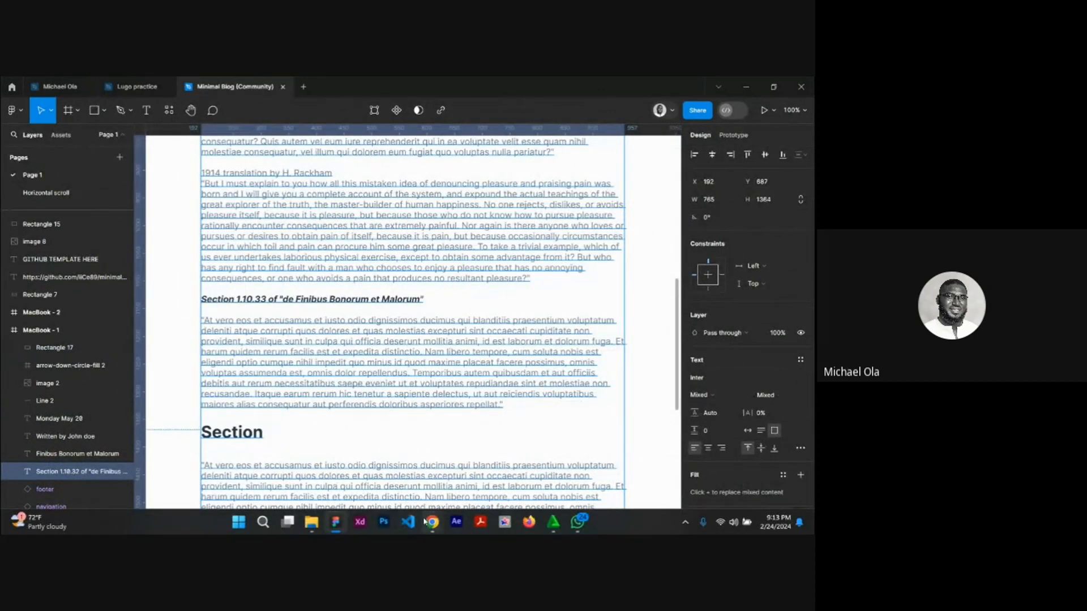
Return to Webflow and paste the copied article text into the item's blog content.
mouse_move(432, 521)
click(394, 461)
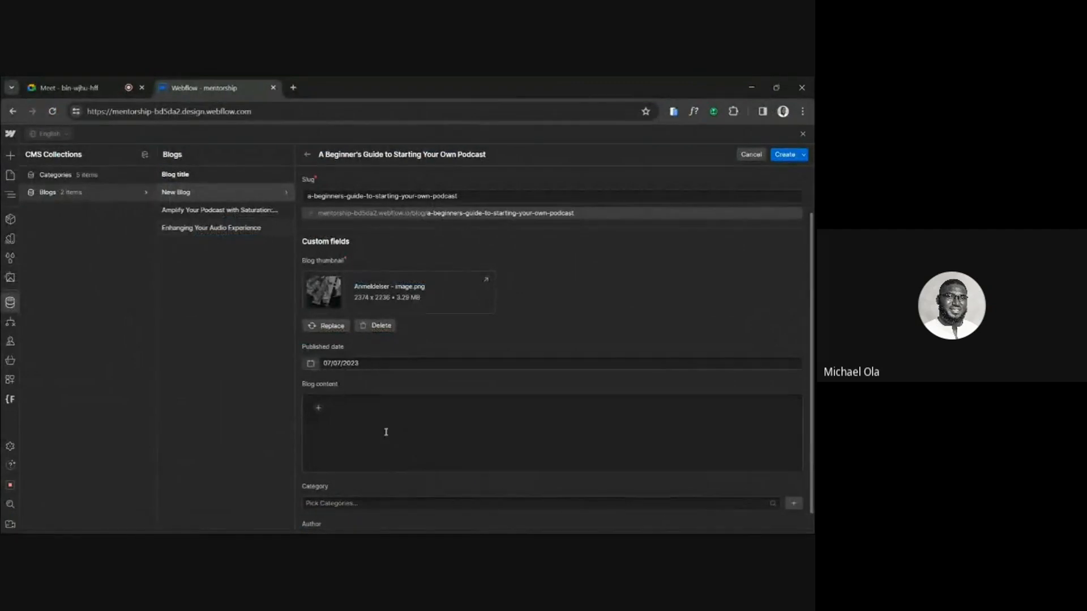
click(386, 432)
key(ctrl+v)
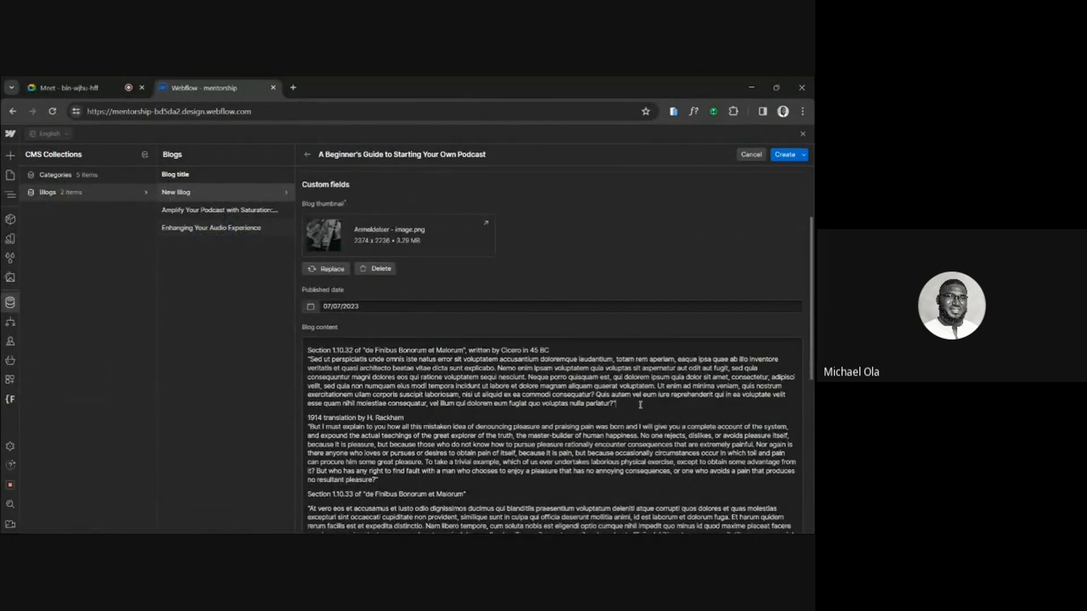
Insert the "Anmeldelser - image" picture on a new line between the first section and "1914 translation by H. Rackham".
key(Return)
key(Return)
key(BackSpace)
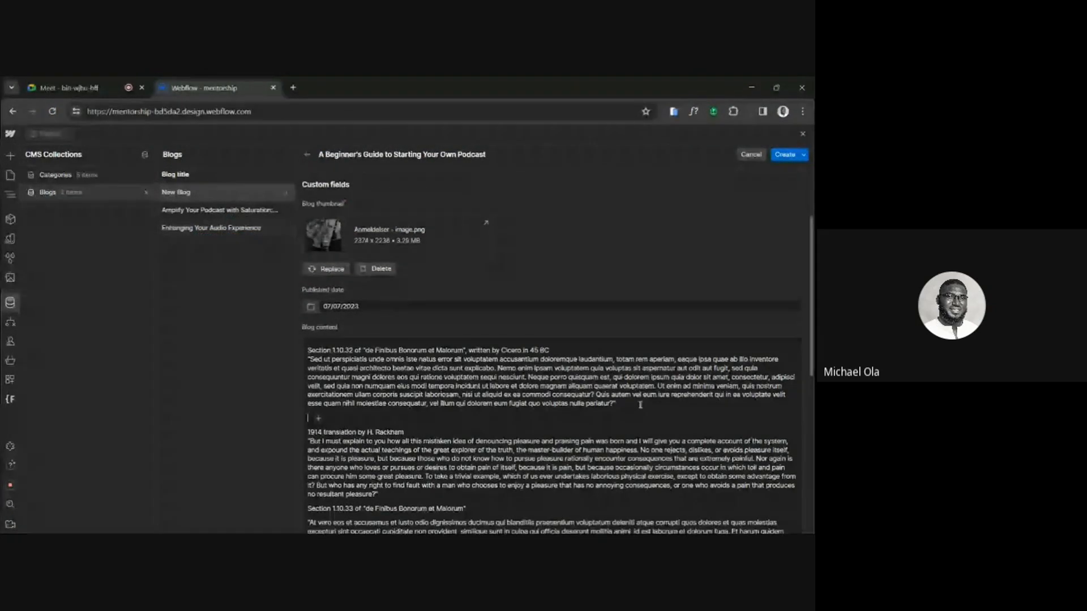
click(319, 417)
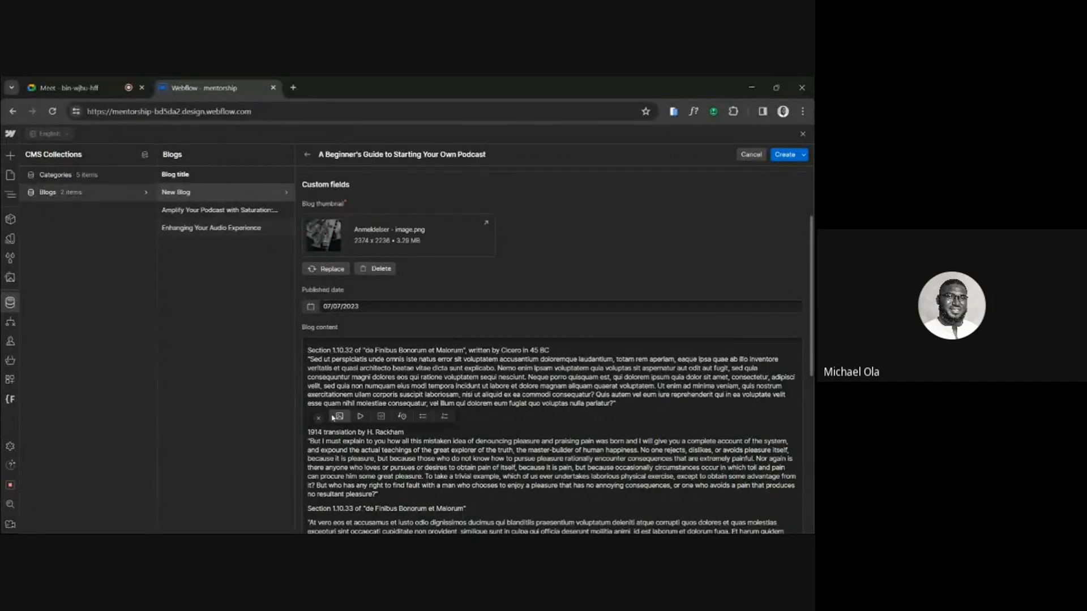
click(339, 417)
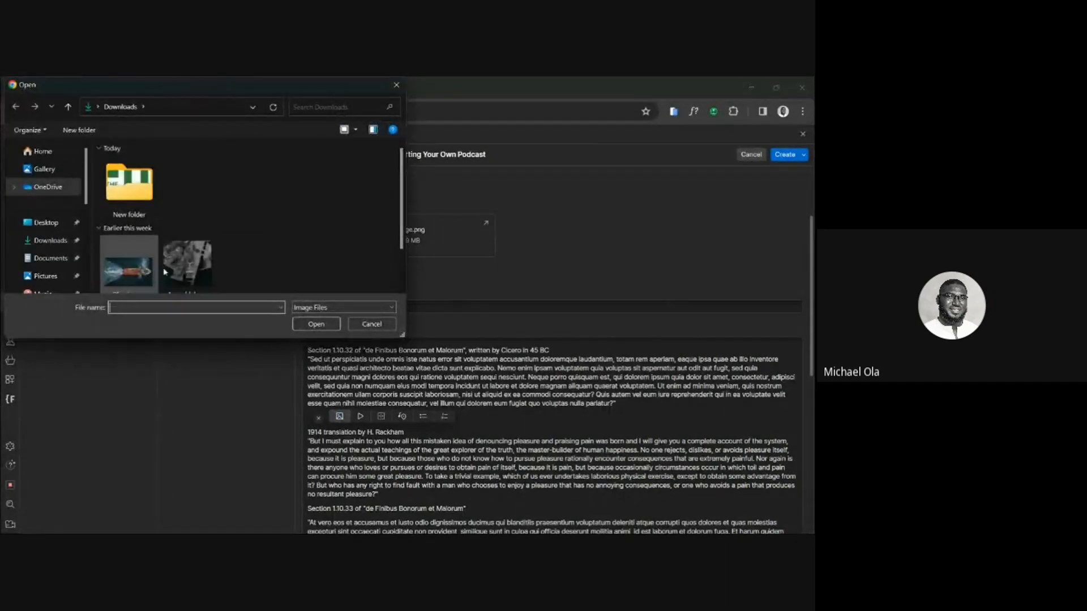
double_click(189, 261)
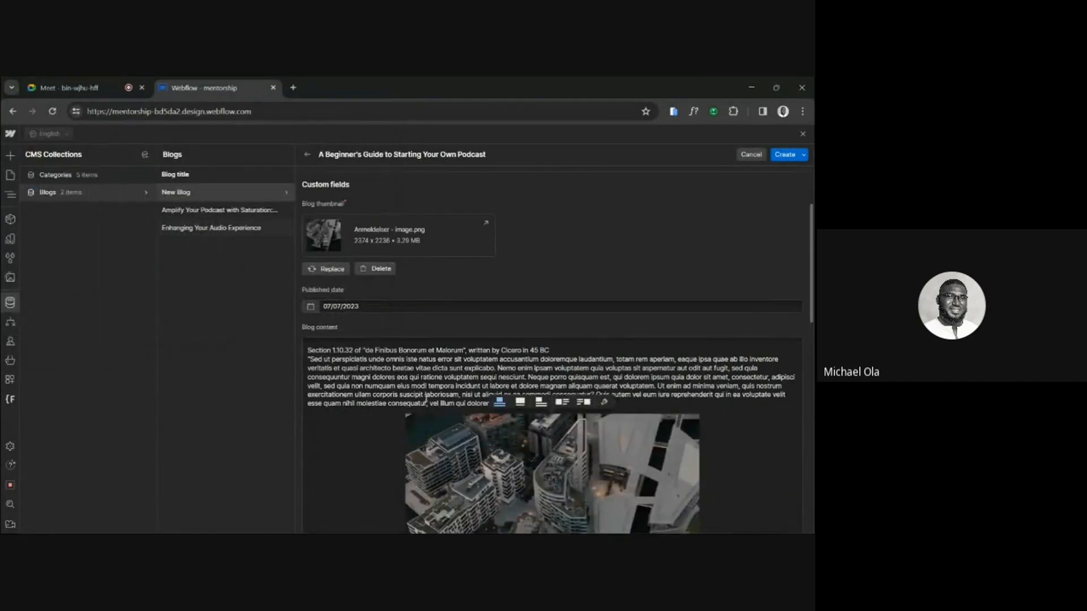
Try the content image's centred, left-aligned and text-wrapping layouts and its settings, and finish with the full-width layout.
click(521, 404)
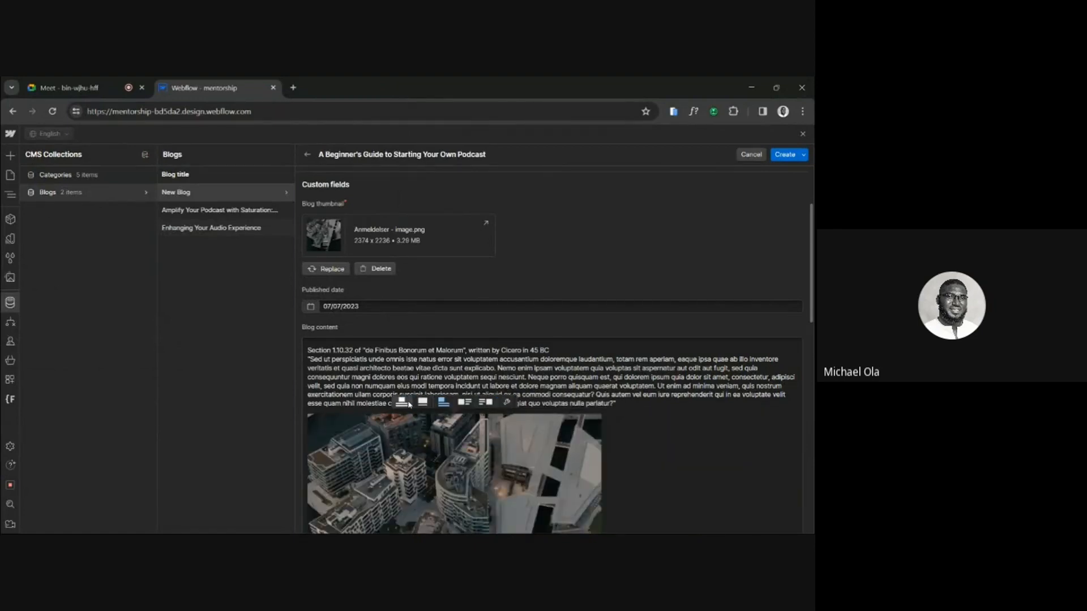
click(499, 402)
click(520, 402)
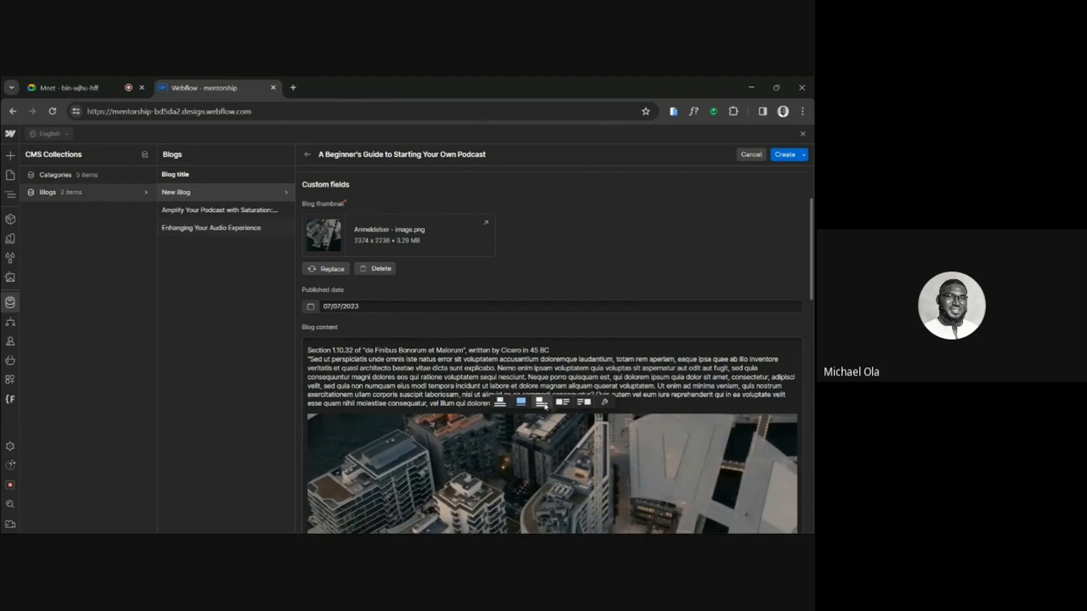
click(541, 402)
click(507, 402)
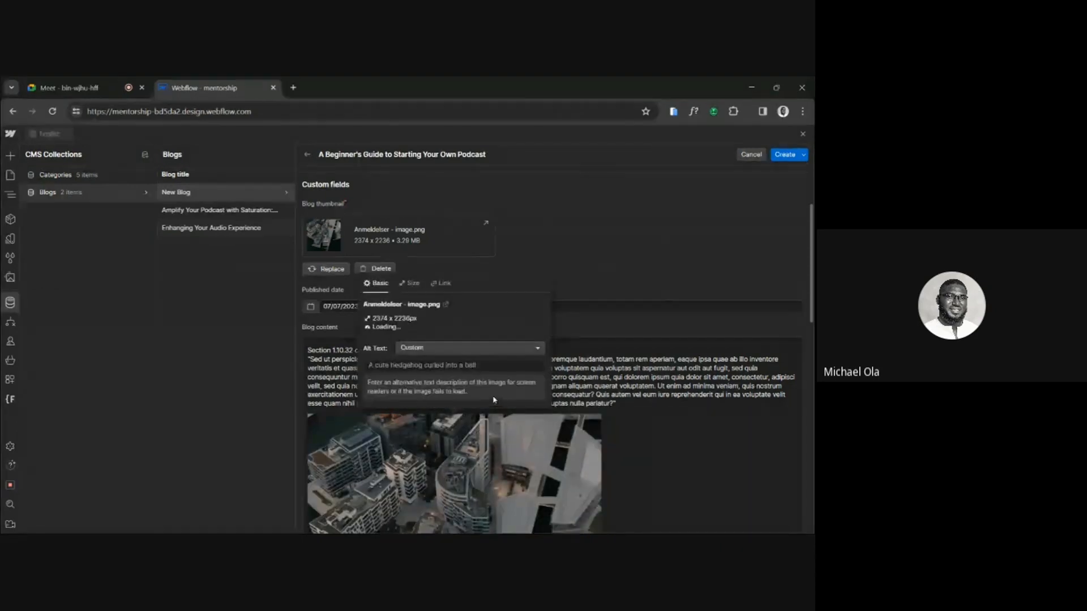
click(487, 440)
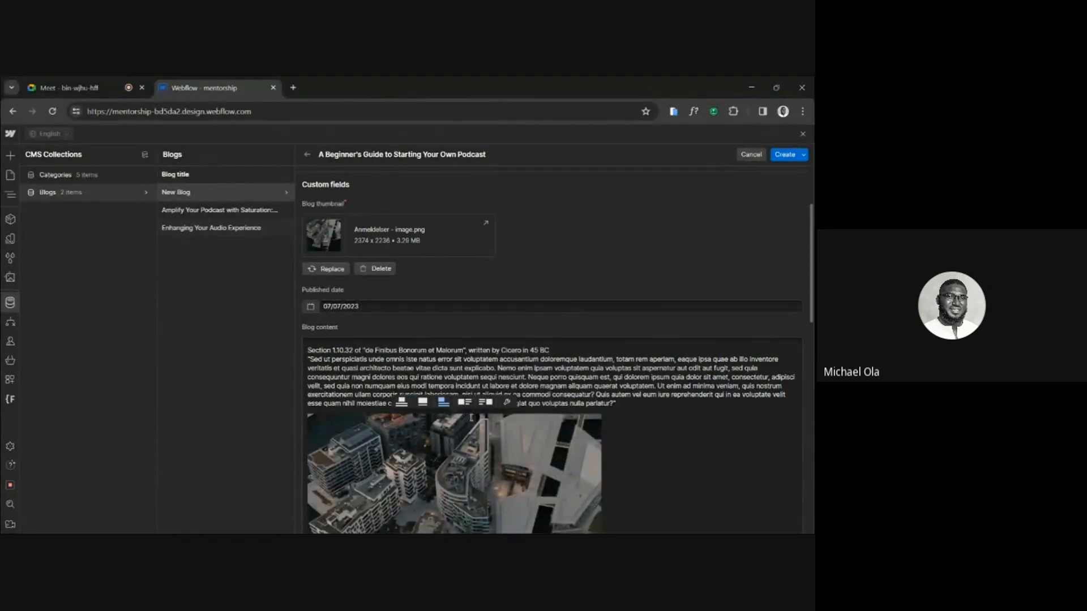
click(464, 402)
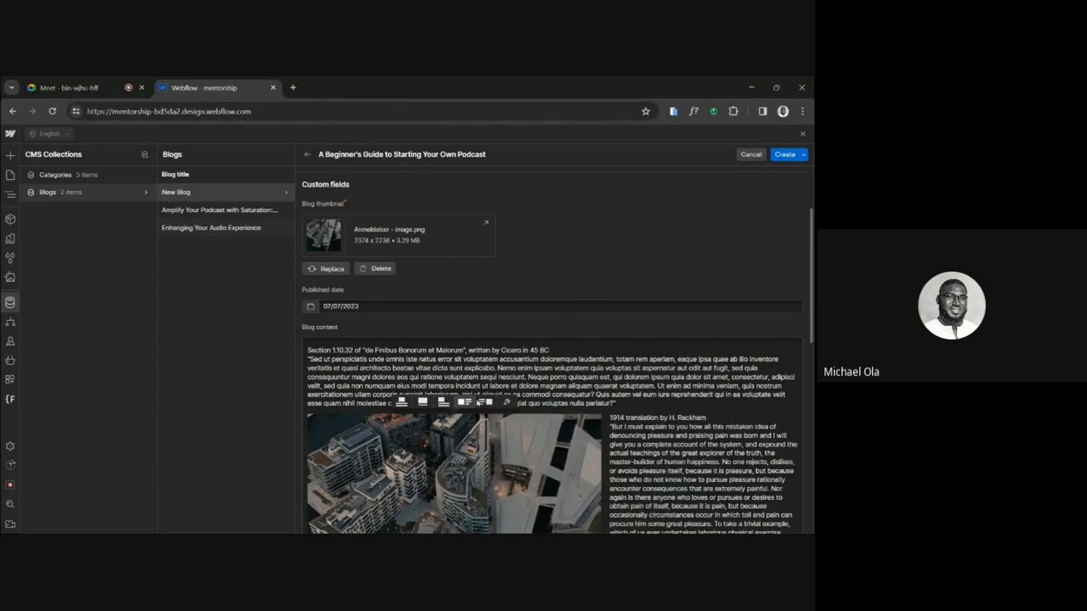
click(485, 401)
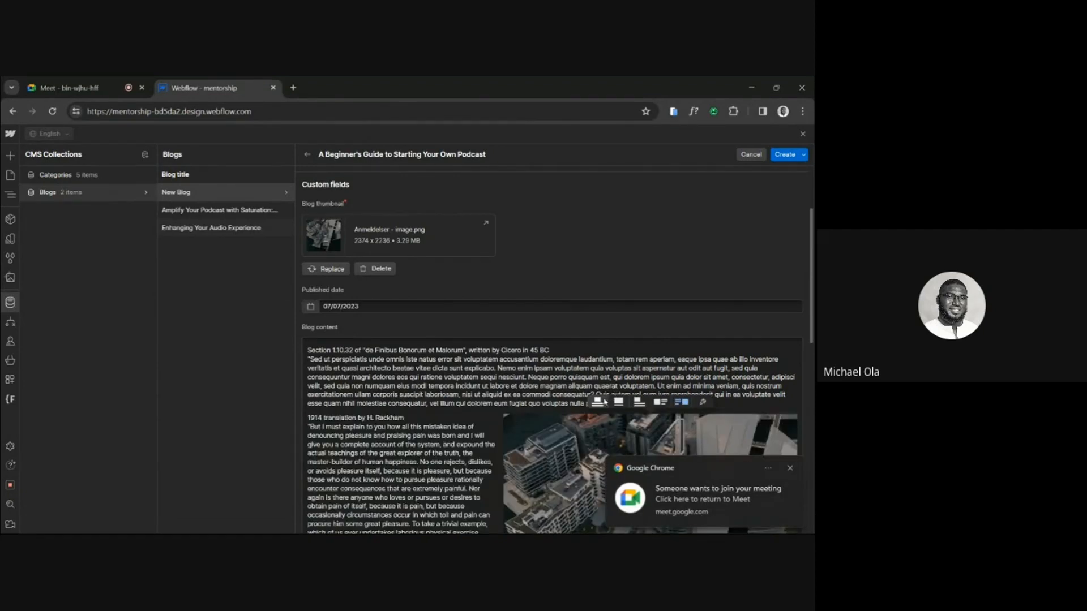
click(598, 402)
click(521, 402)
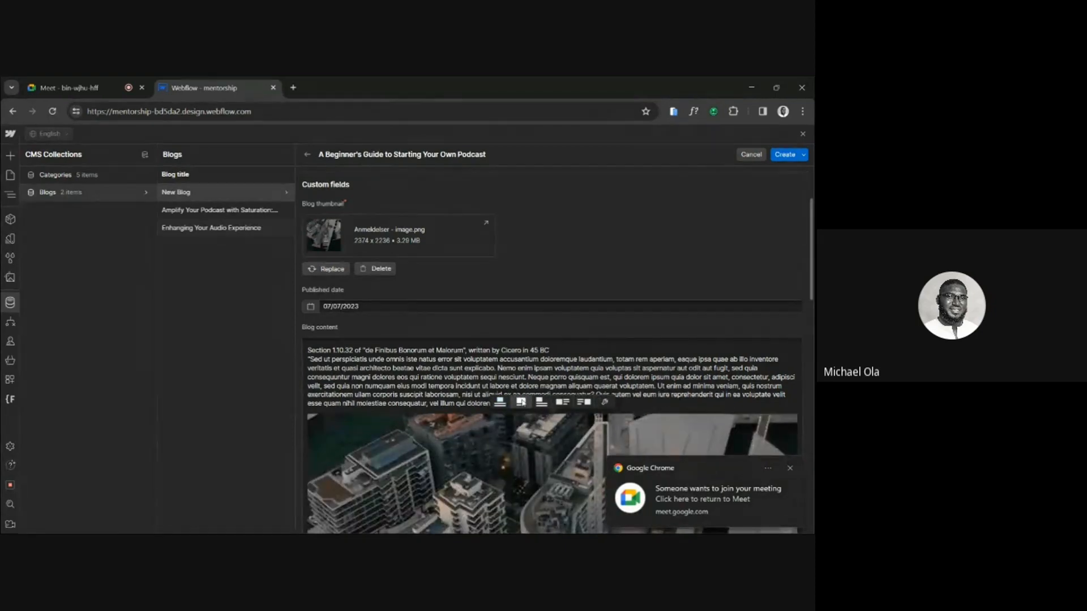
scroll(521, 402, down, 3)
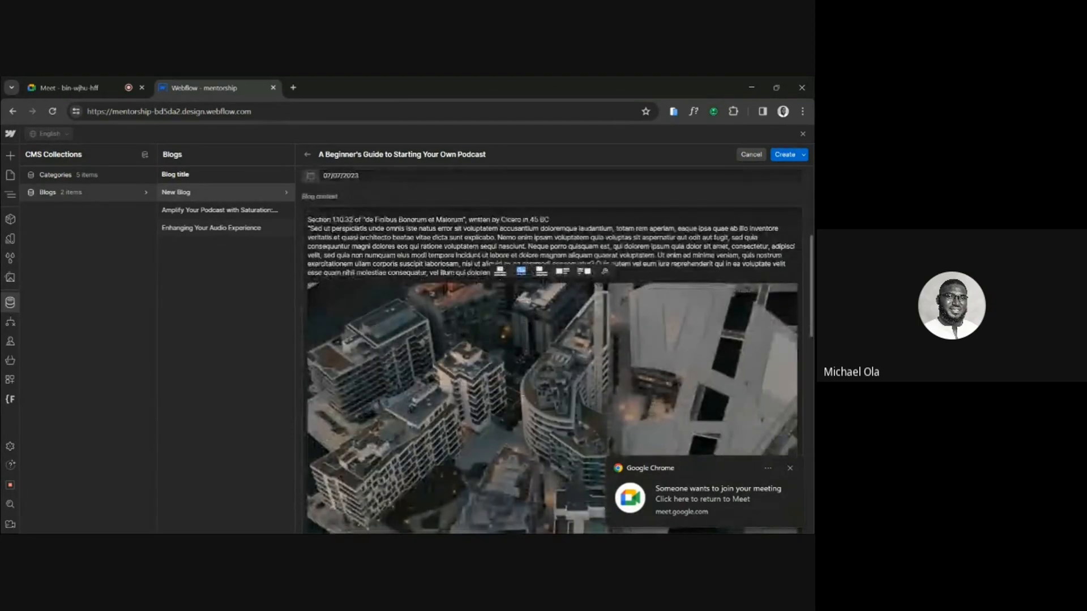
Switch to the Google Meet call, admit the waiting participant, and return to Webflow.
click(125, 112)
click(93, 84)
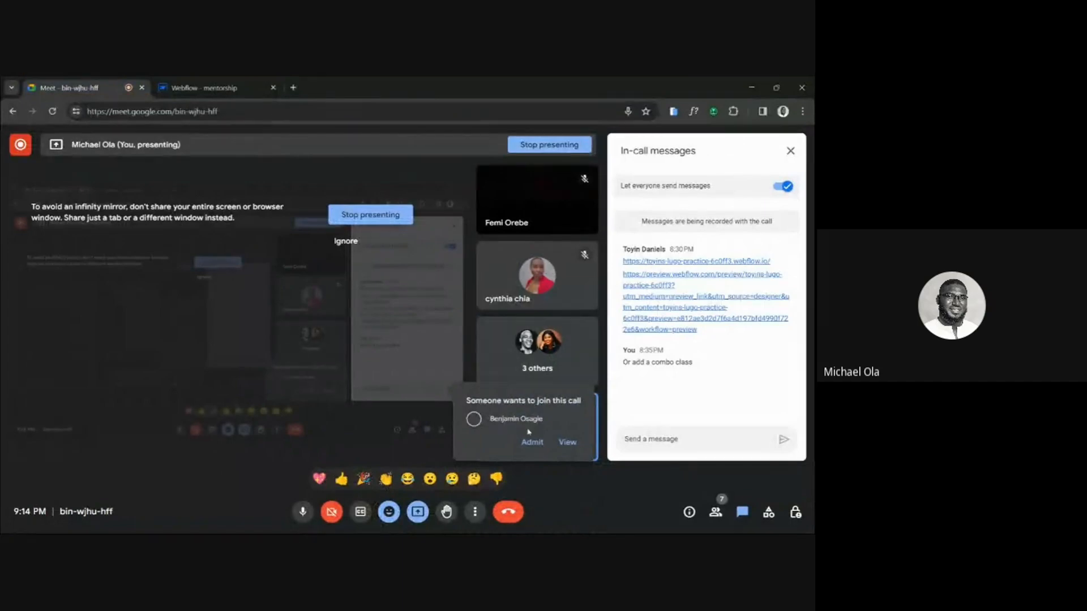
click(530, 441)
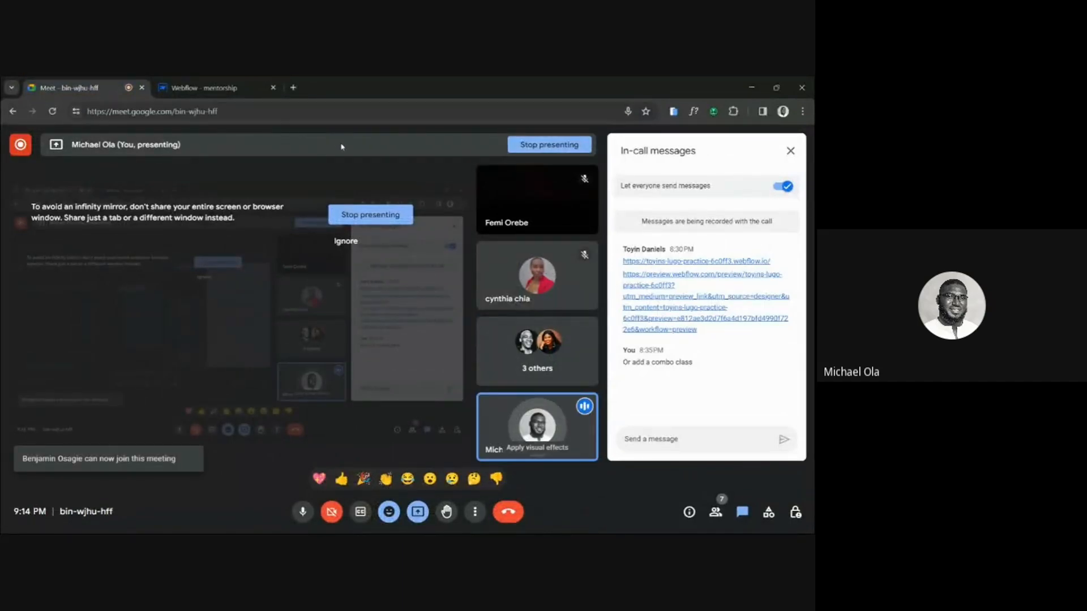
click(177, 86)
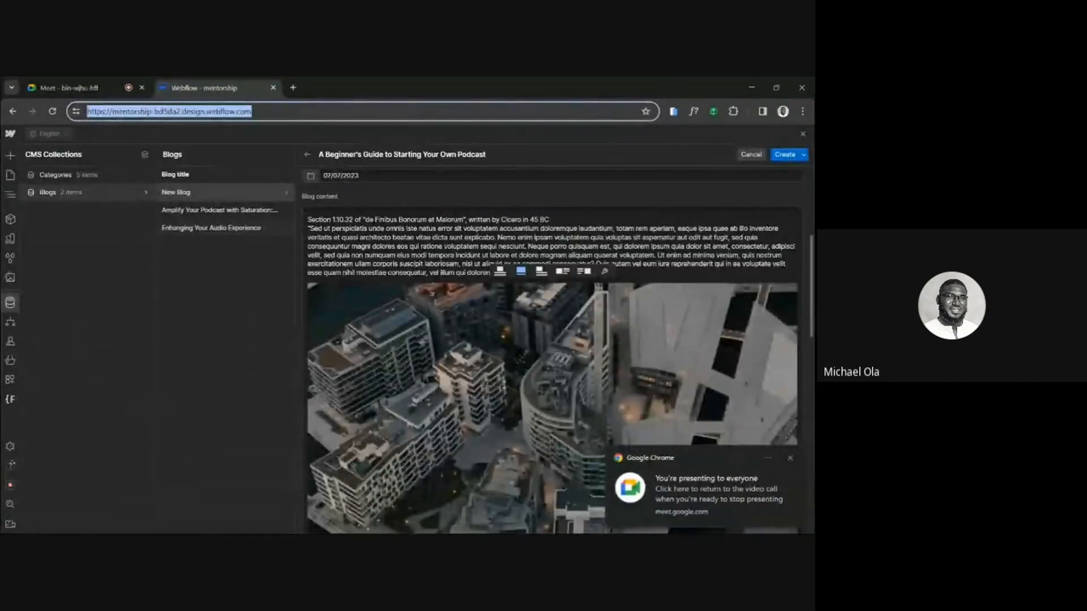
Add the caption "Floating island" below the full-width image in the blog content.
scroll(503, 385, down, 3)
scroll(526, 368, down, 5)
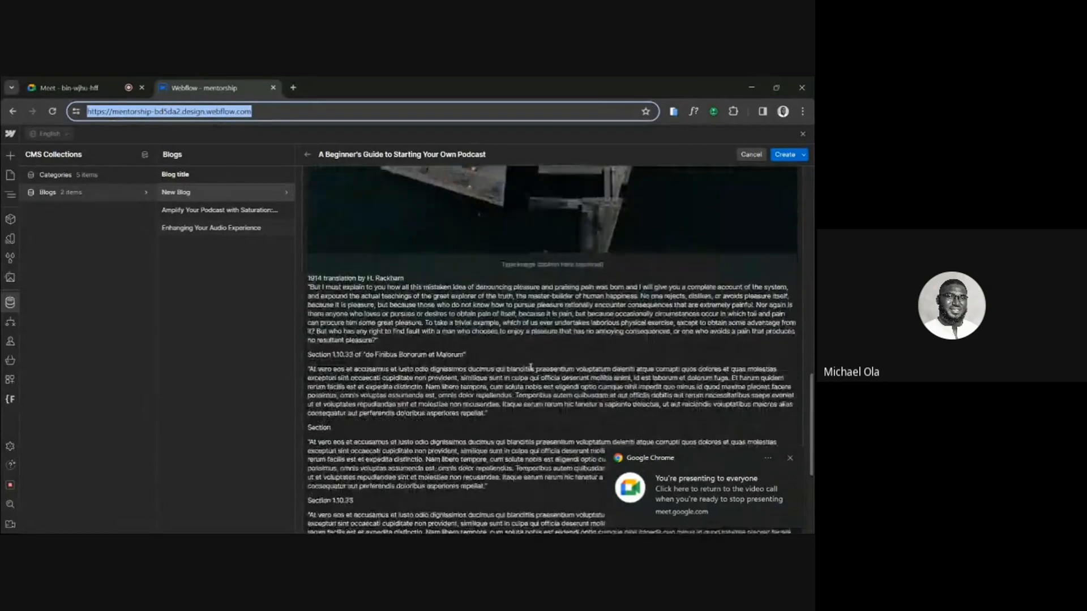
click(536, 265)
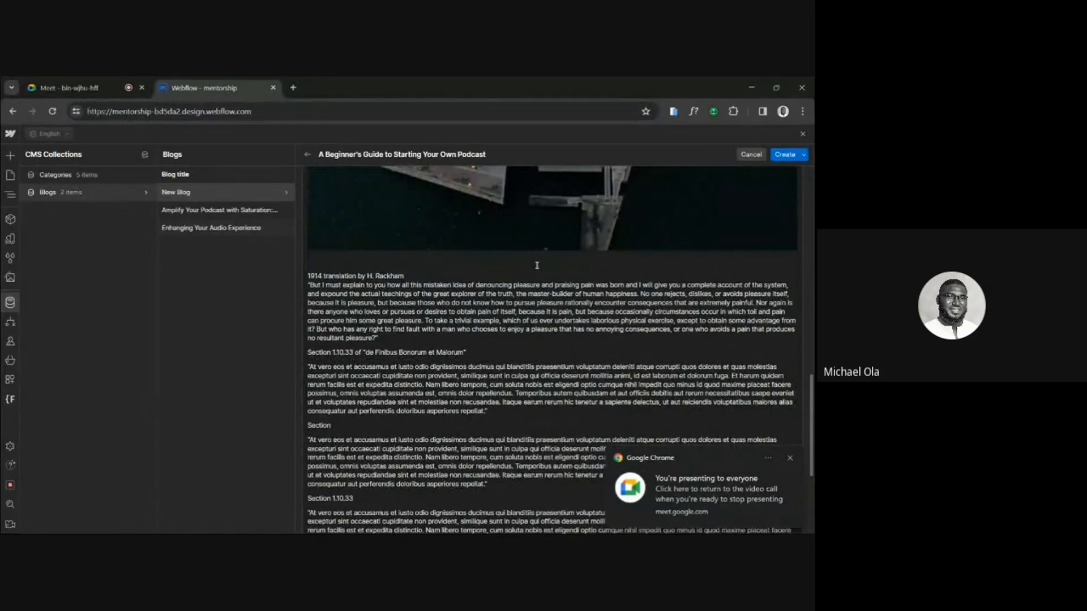
text(Floating island)
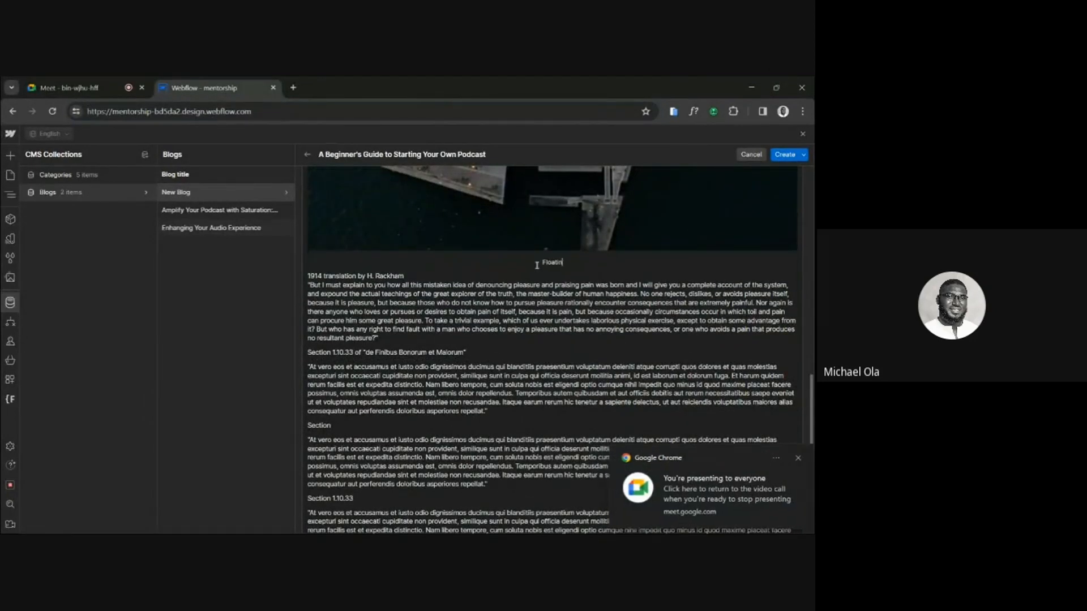
Format the line "Section 1.10.33 of 'de Finibus Bonorum et Malorum'" in the blog content as an H3 heading.
triple_click(435, 352)
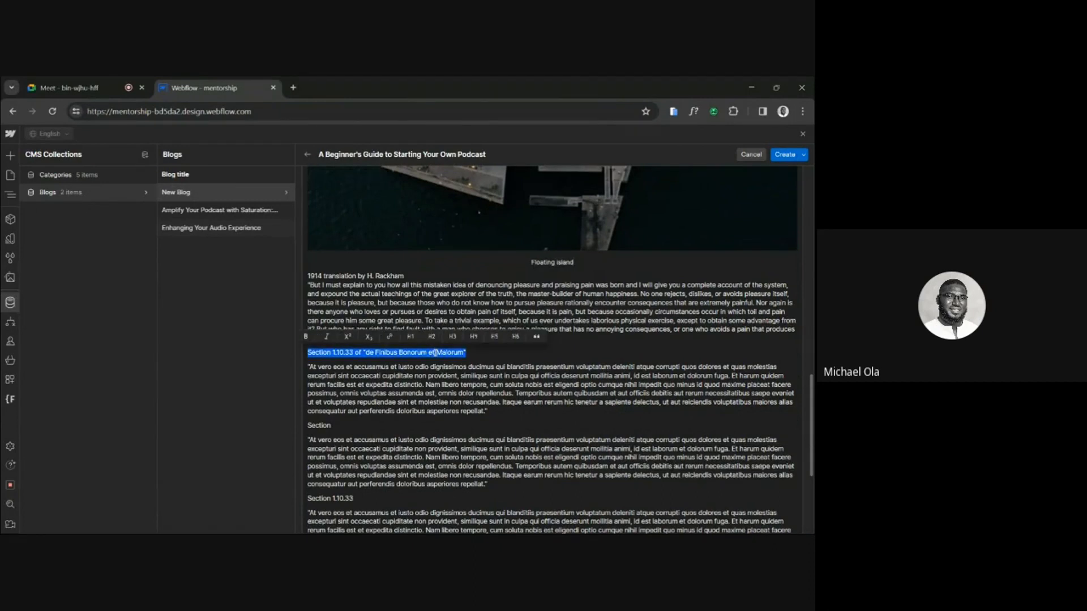
click(452, 336)
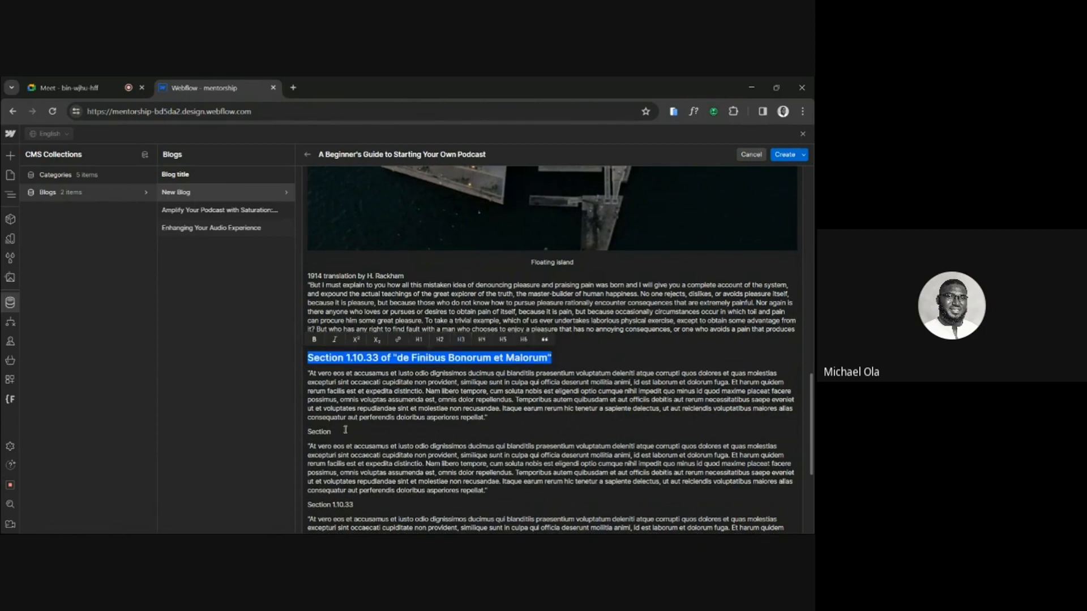
Format the standalone line "Section" in the blog content as an H3 heading.
triple_click(323, 432)
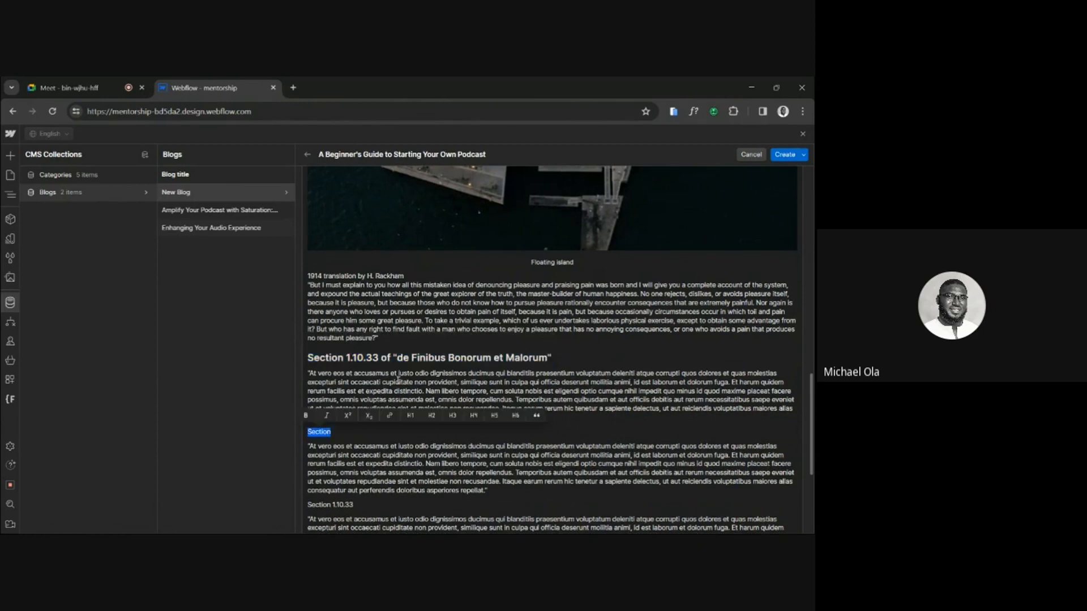
click(455, 416)
scroll(454, 416, down, 4)
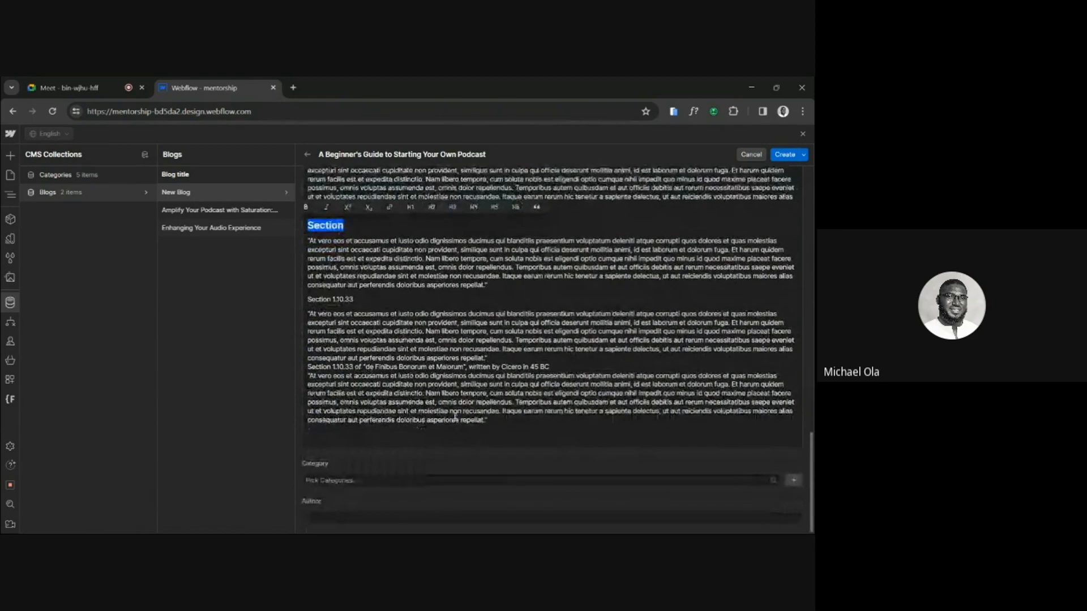
Split the paragraph below "Section 1.10.33" from the "written by Cicero in 45 BC" line and format it as a block quote.
click(510, 361)
key(Return)
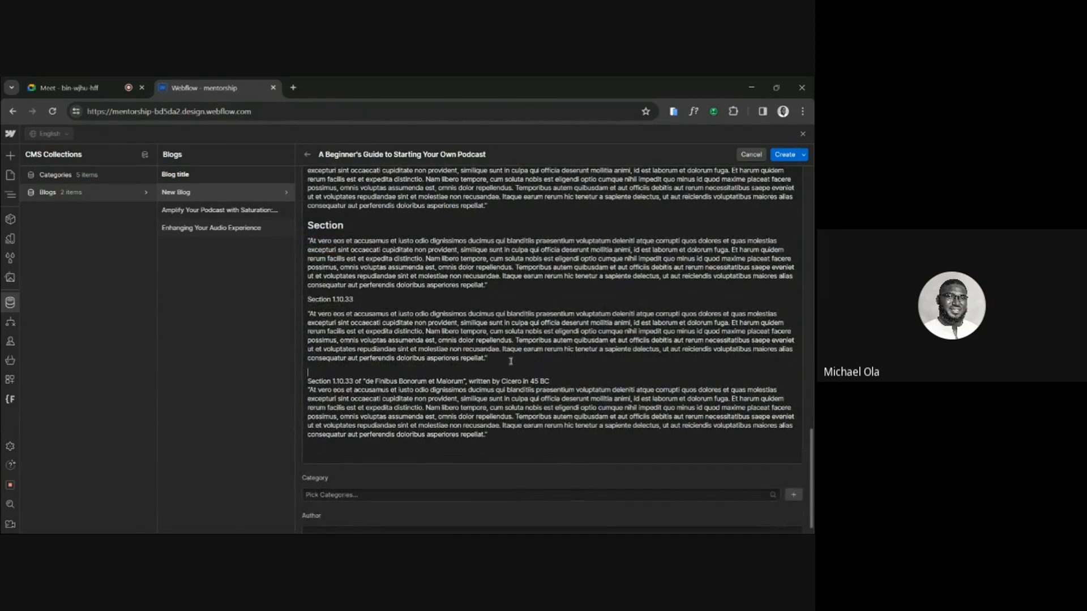
drag(511, 361, 308, 313)
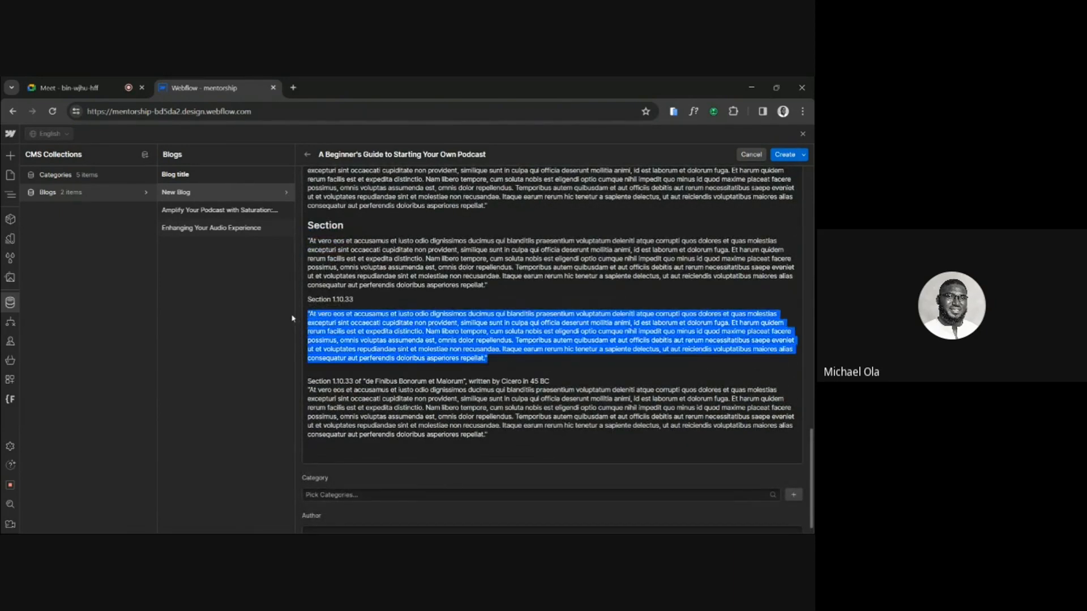
click(666, 298)
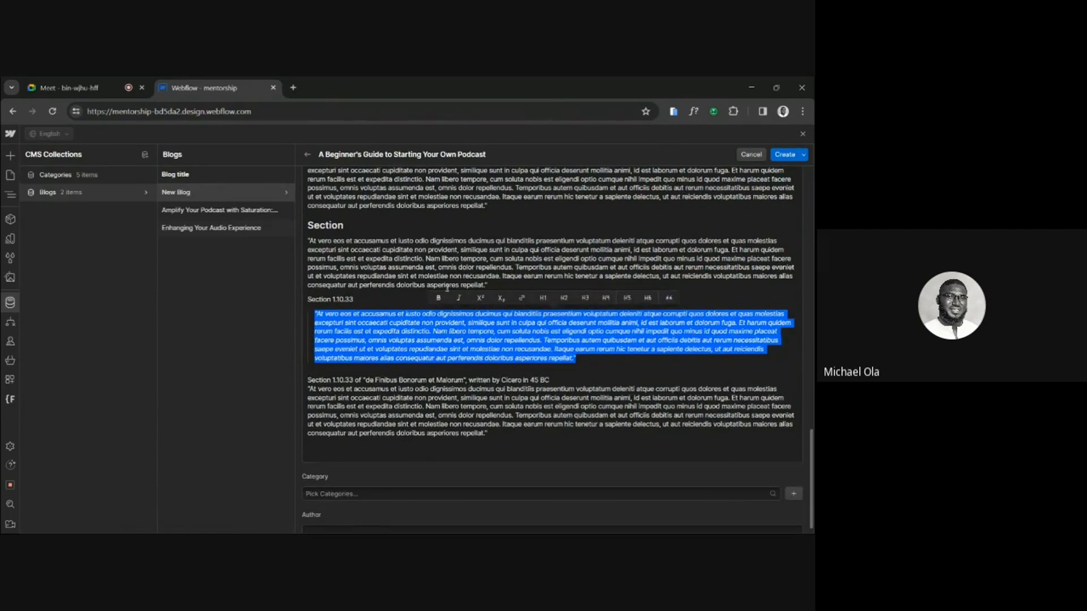
Format the line "Section 1.10.33" above the block quote as an H3 heading.
drag(365, 299, 307, 300)
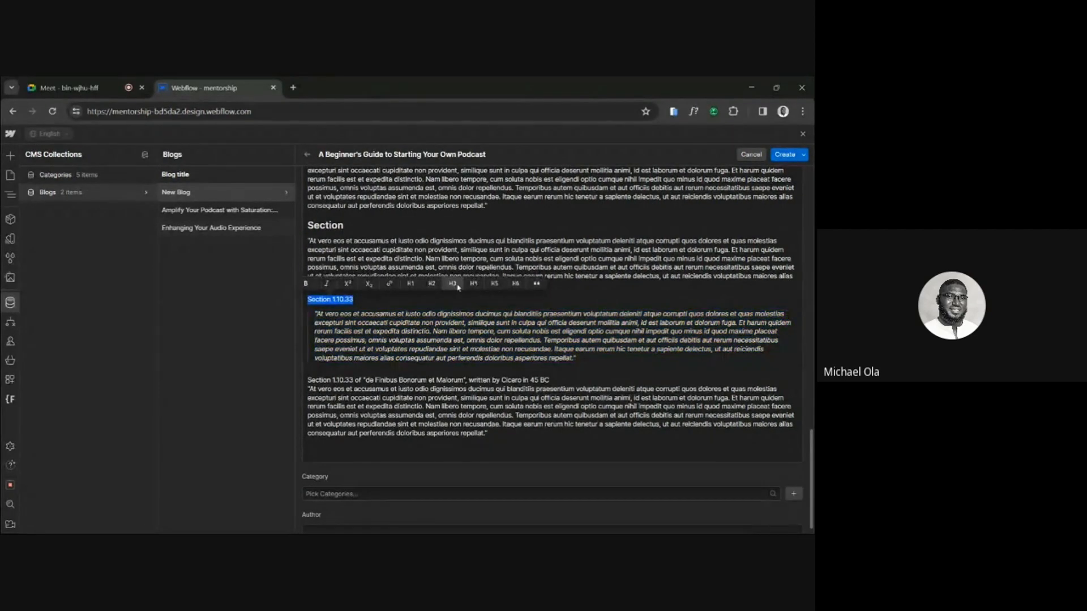
click(453, 286)
scroll(473, 239, up, 1)
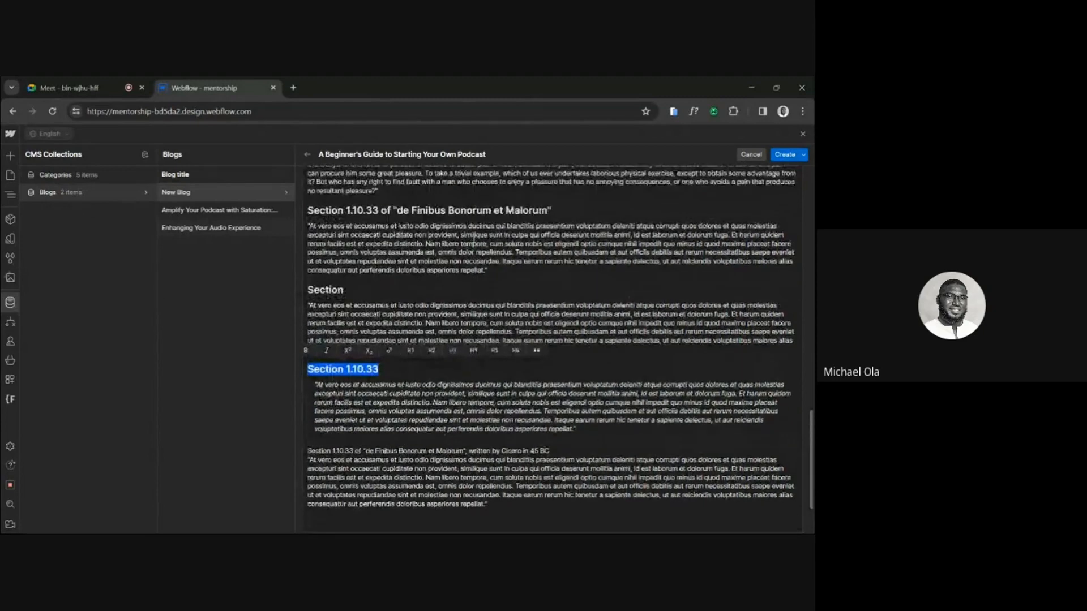
scroll(396, 339, down, 2)
Assign the categories Entertainment and Sport to the blog item.
click(331, 481)
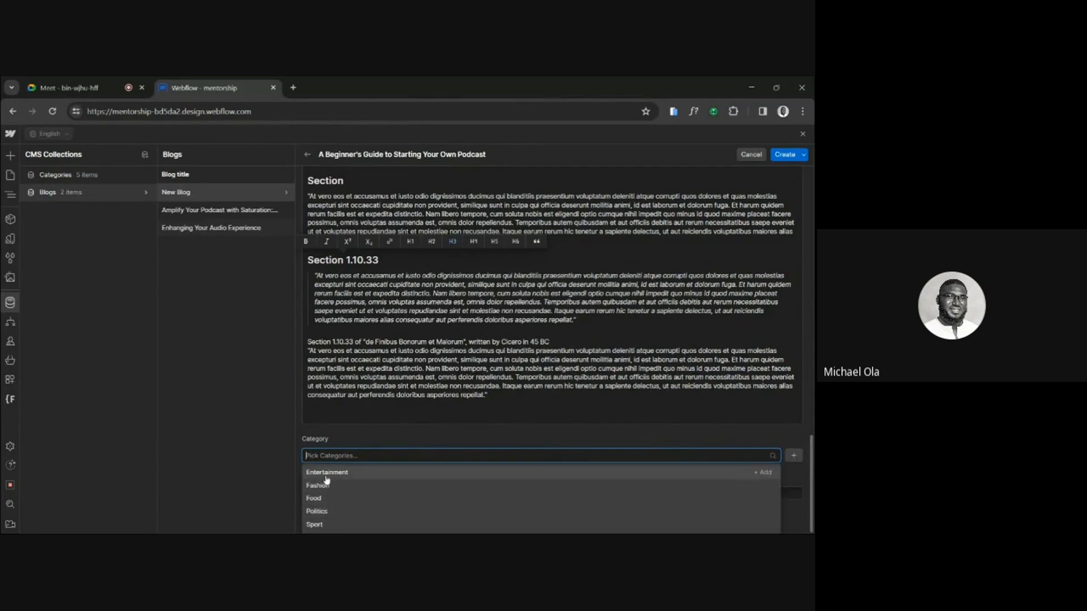
click(326, 474)
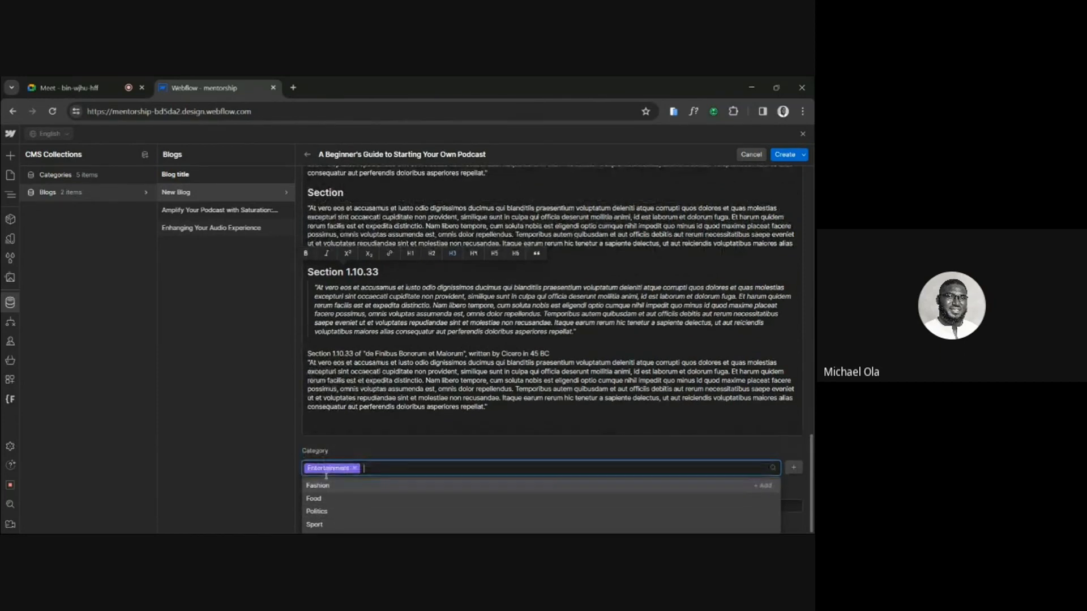
click(314, 524)
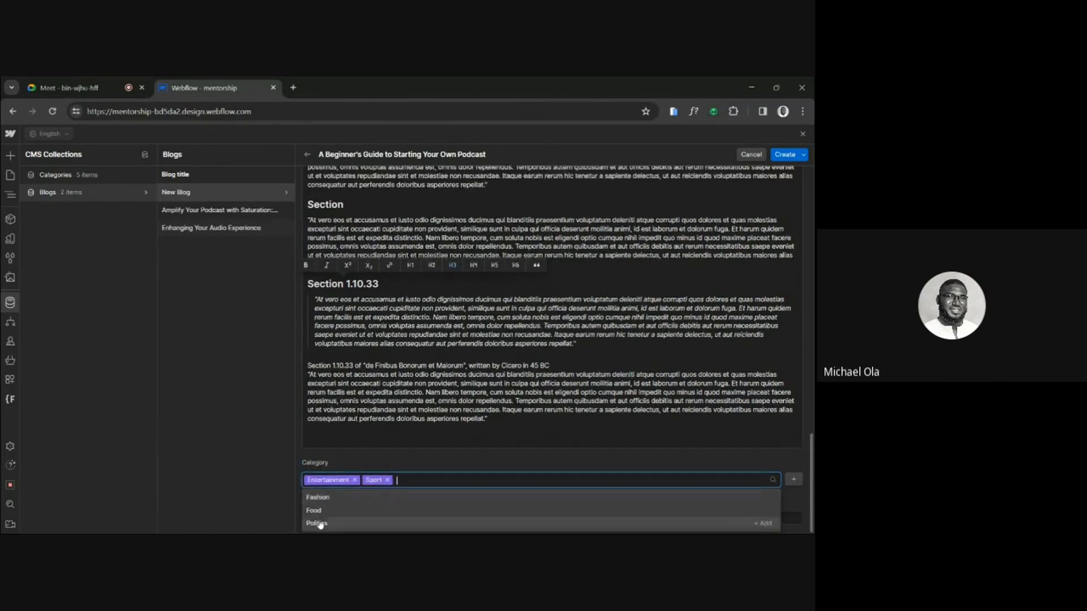
click(396, 431)
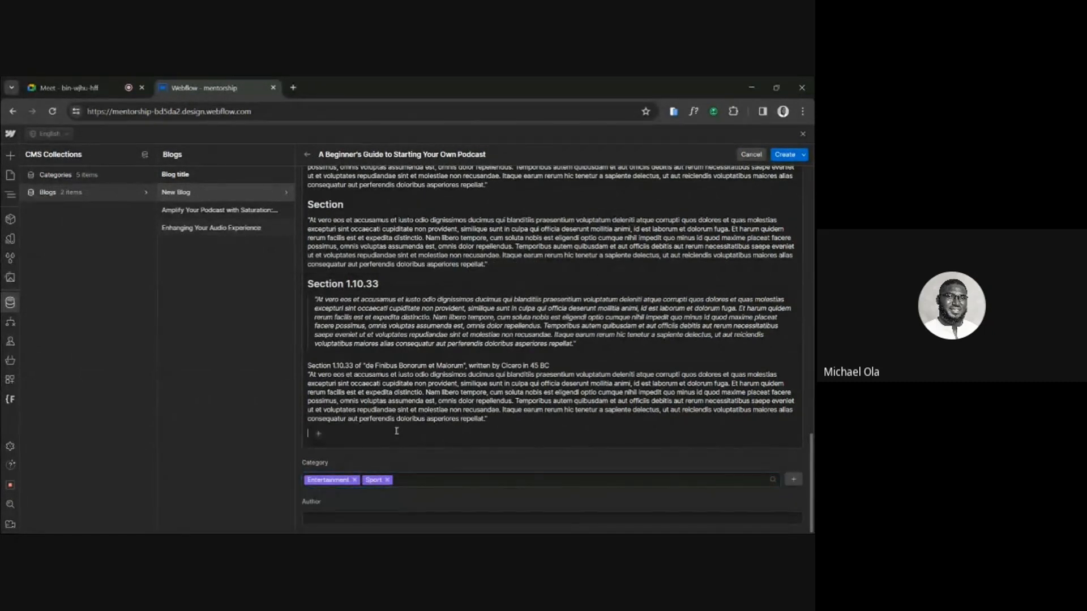
Enter the author's name for the blog item and create the item.
click(331, 519)
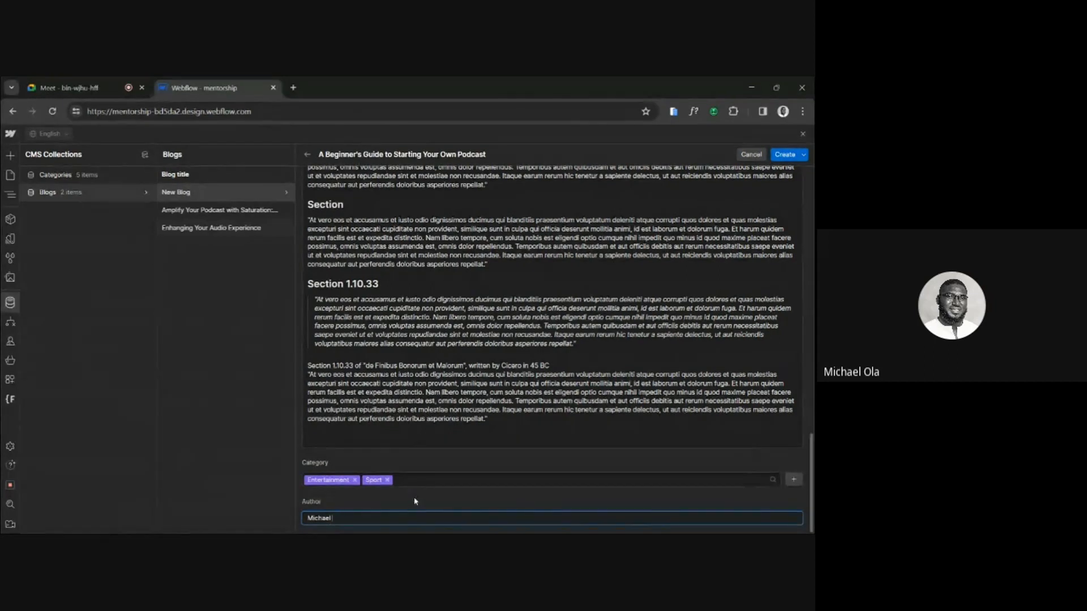
text(Michael Werbflow)
key(BackSpace)
click(784, 154)
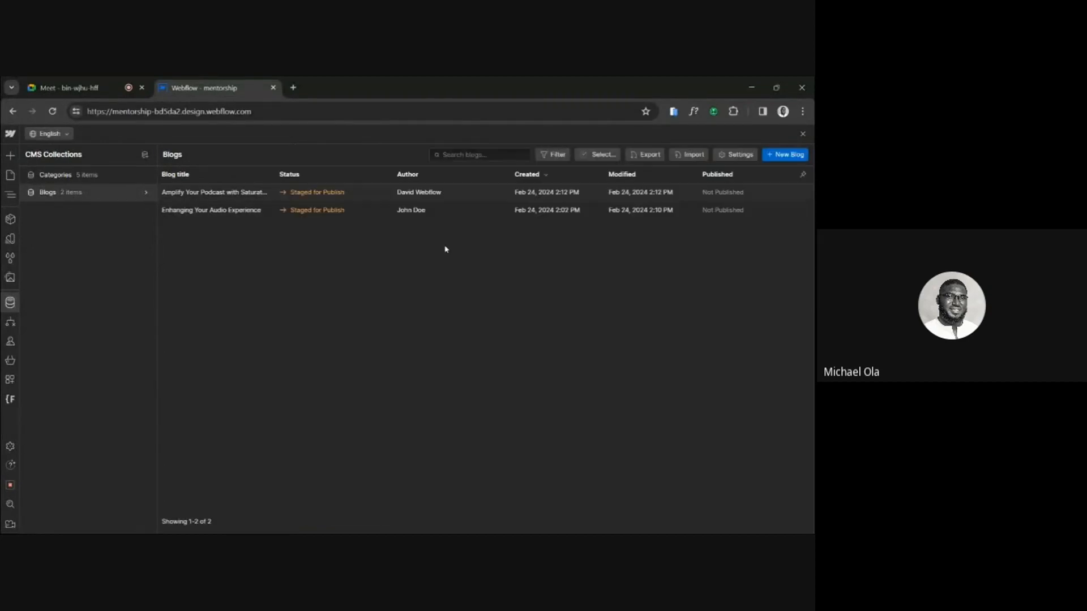
Leave the CMS collections, narrow the Navigator, and open the Blogs Template collection page.
click(10, 176)
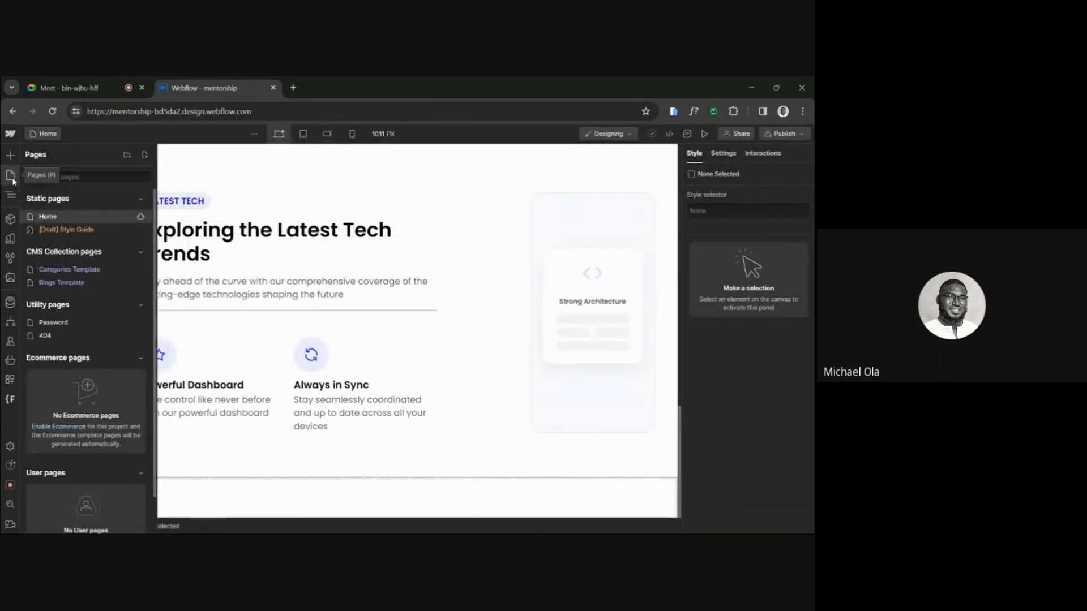
click(10, 195)
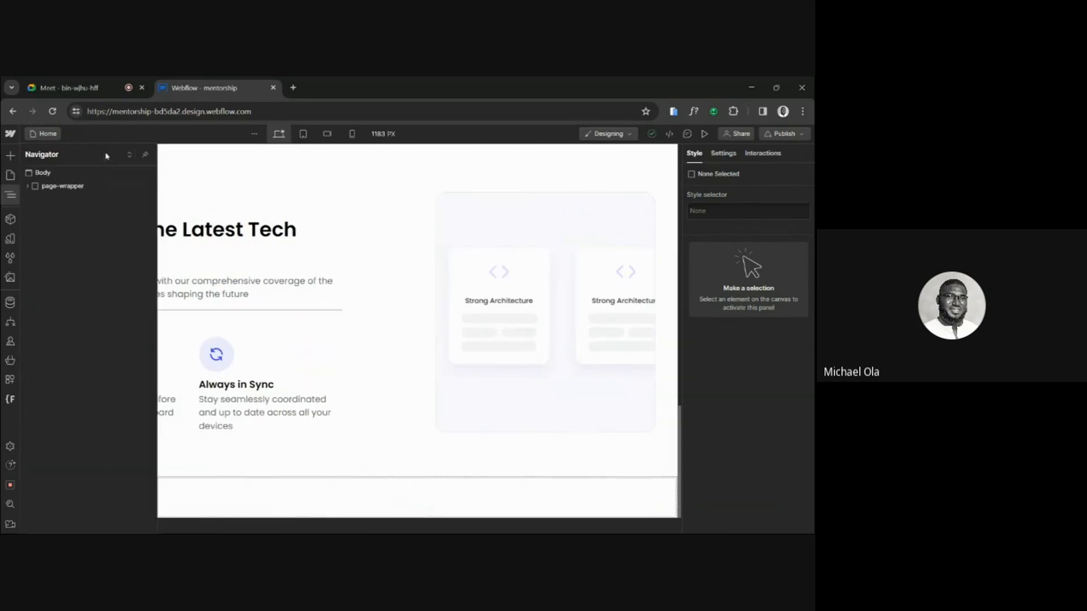
click(145, 155)
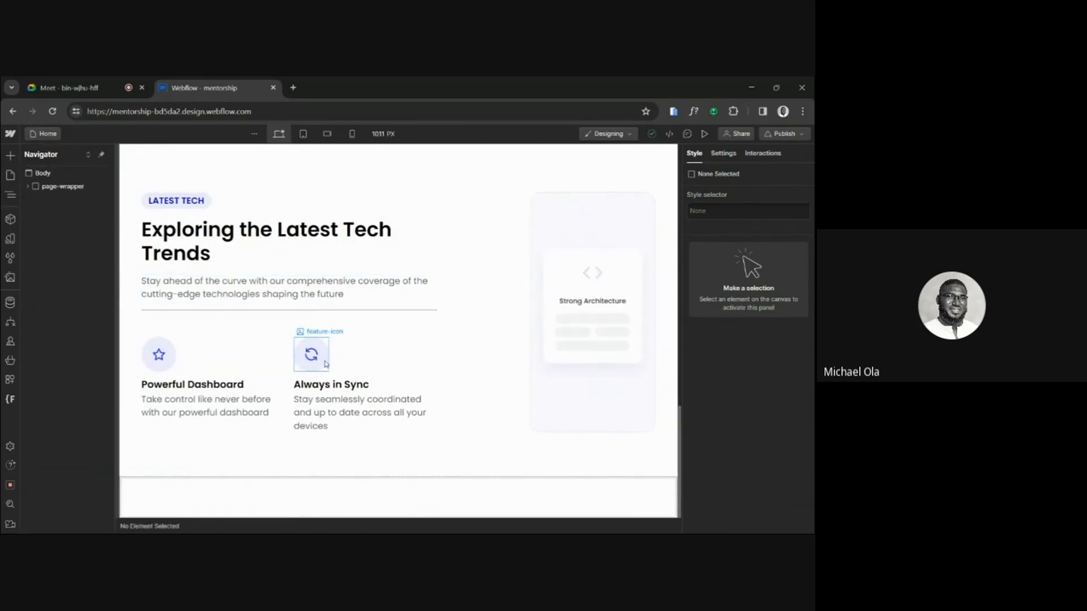
click(9, 176)
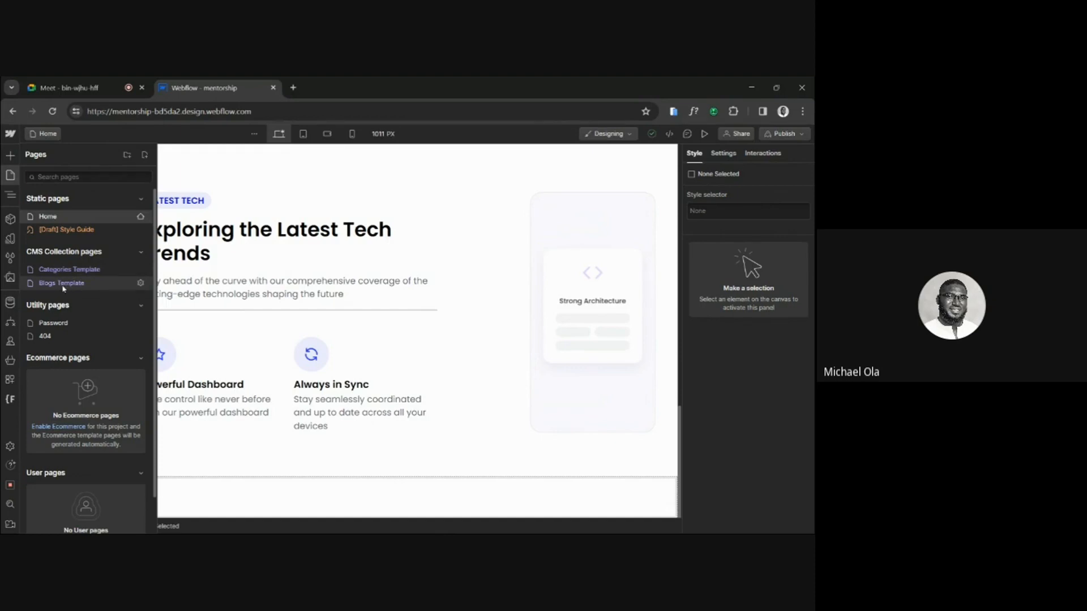
click(97, 283)
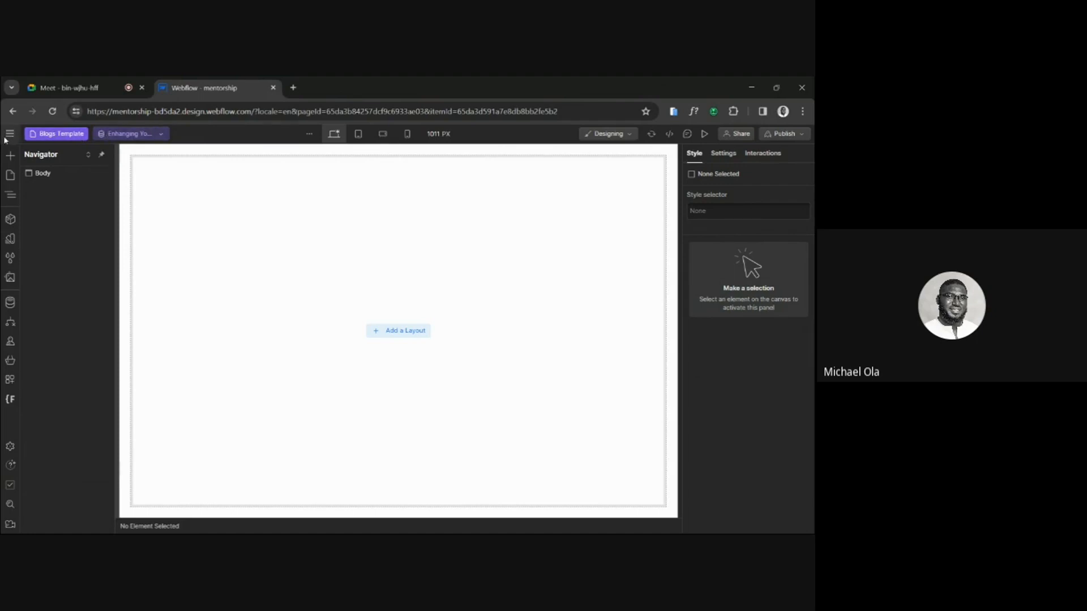
Switch the Blogs Template page to the item "A Beginner's Guide to Starting Your Own Podcast" and review the list of available items.
click(147, 134)
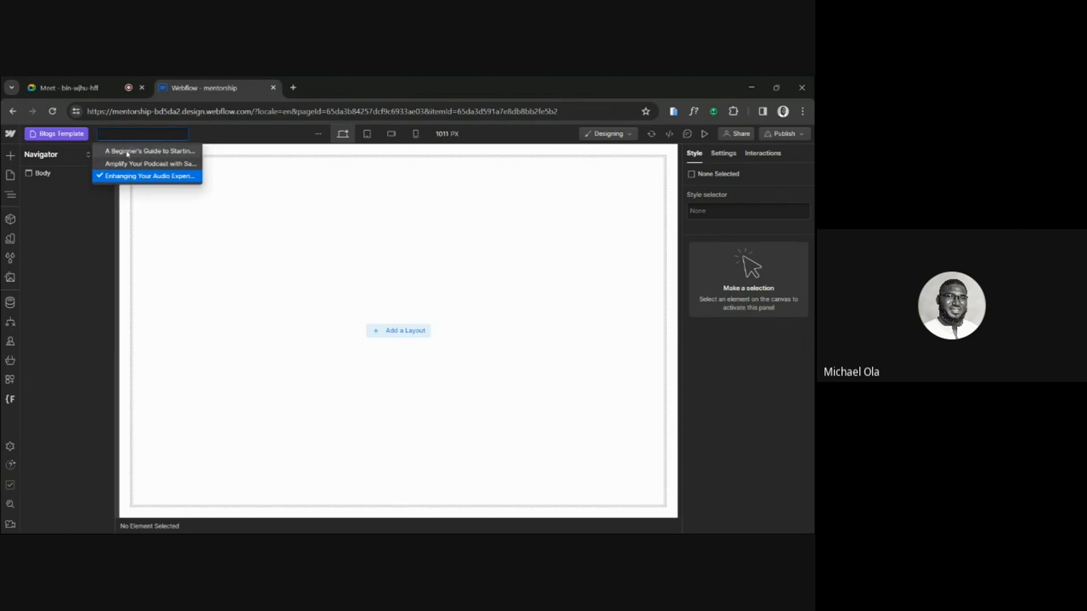
click(128, 152)
click(123, 135)
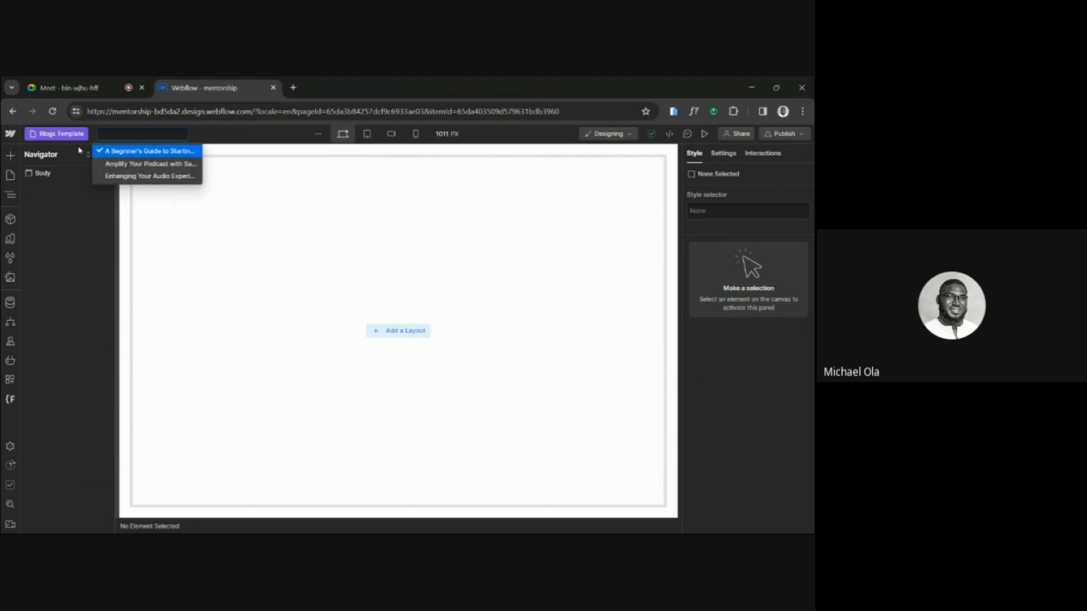
Return to the Home page and select the empty section_teamowork below the Latest Tech section.
click(10, 175)
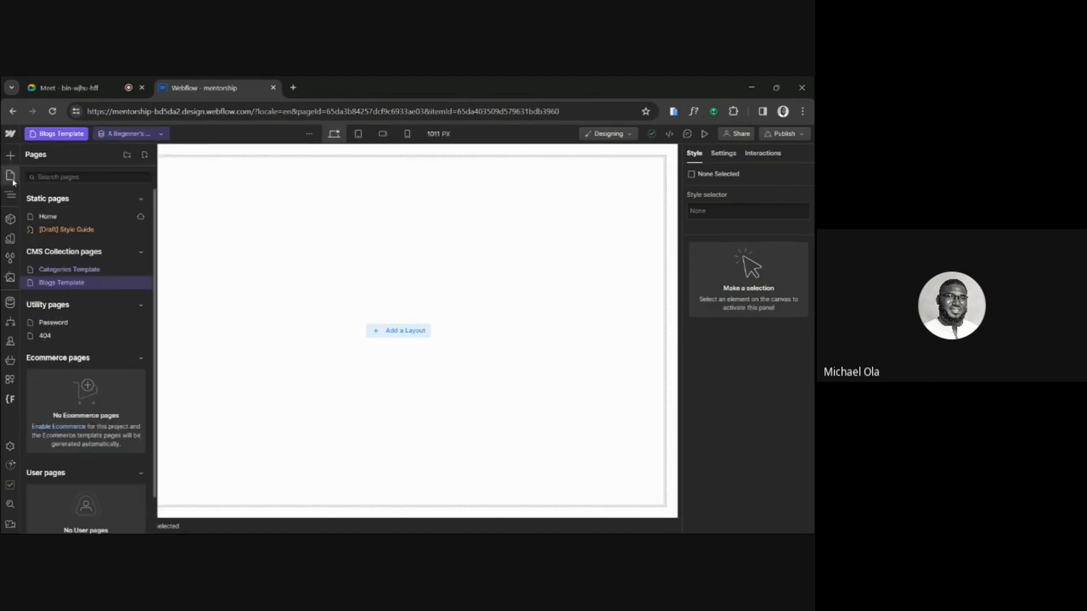
click(50, 220)
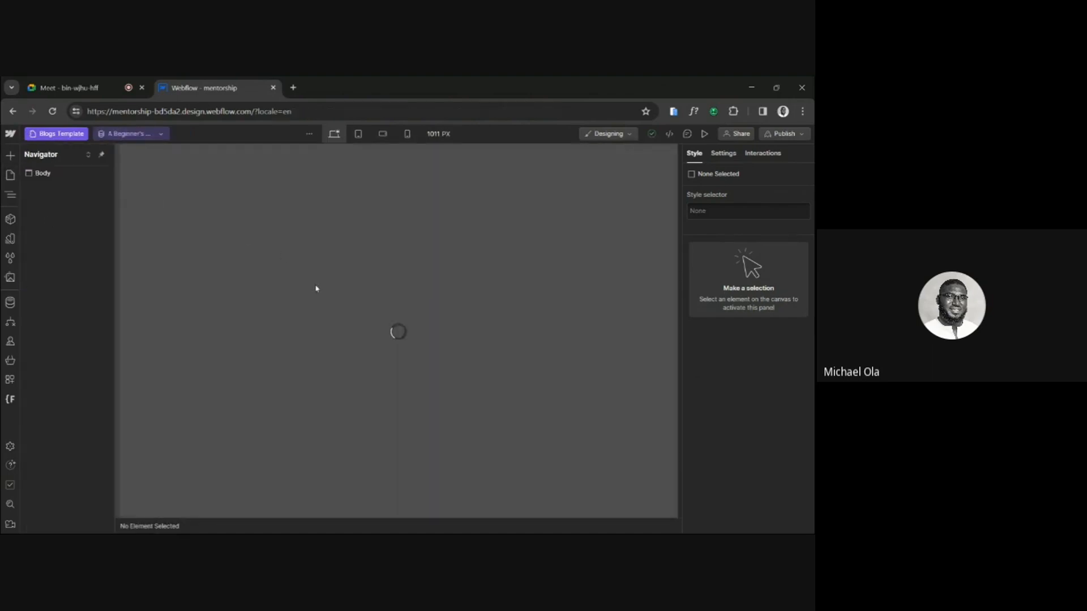
scroll(315, 288, down, 5)
scroll(315, 288, down, 5)
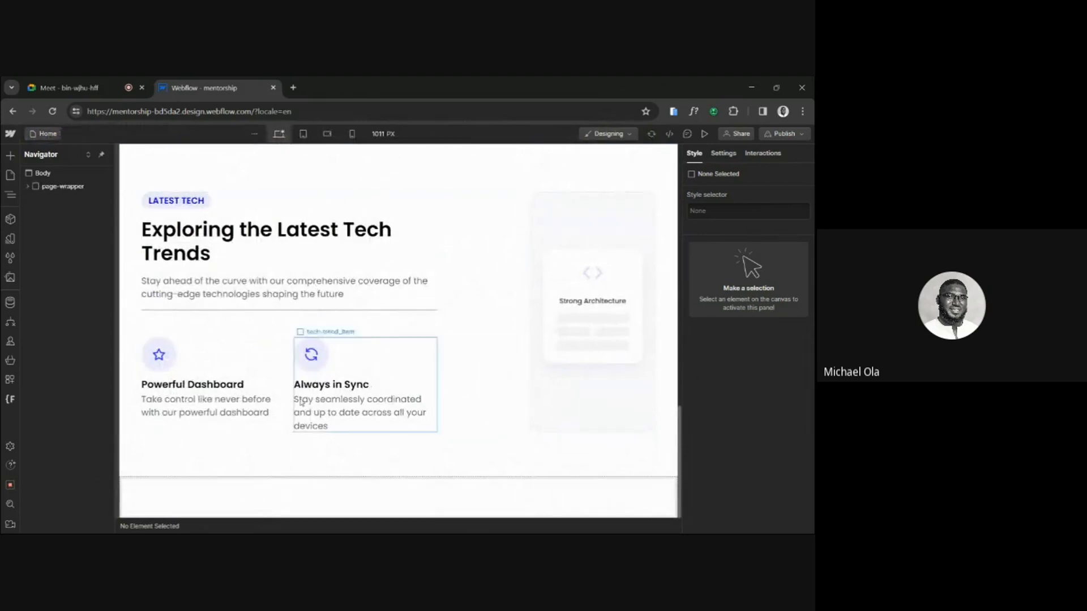
click(268, 488)
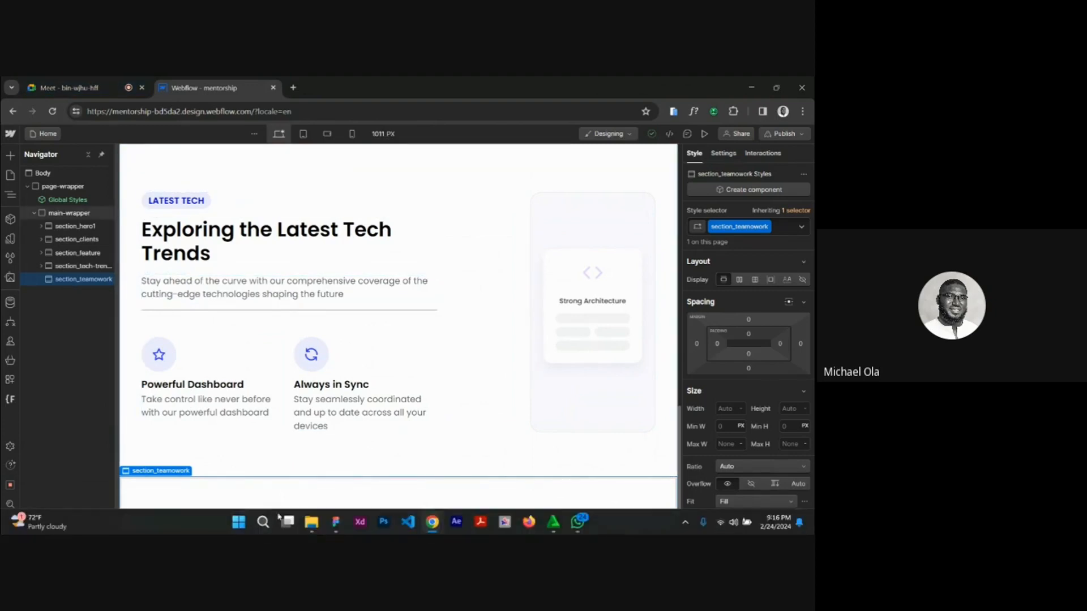
Switch to Figma, examine the "News from our team" section in the Lugo practice design, and return to Webflow.
click(336, 527)
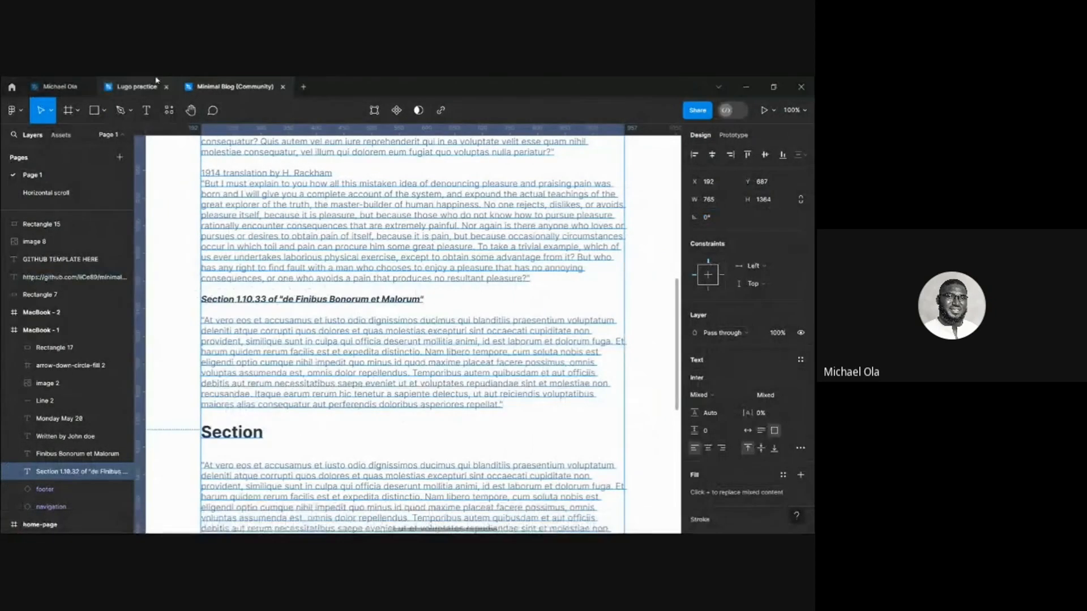
click(136, 86)
scroll(342, 315, down, 5)
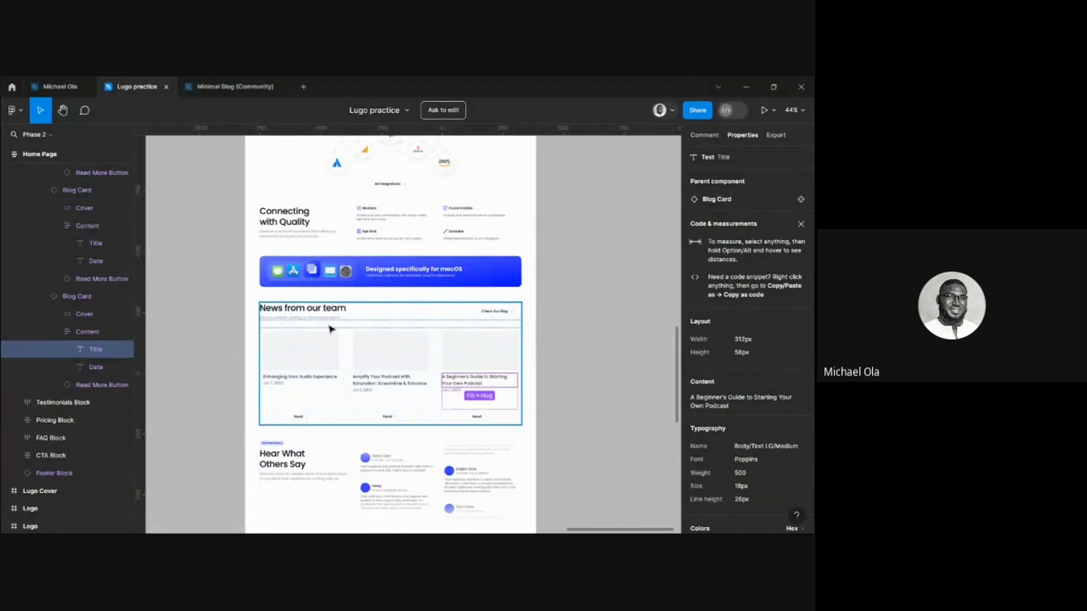
mouse_move(361, 525)
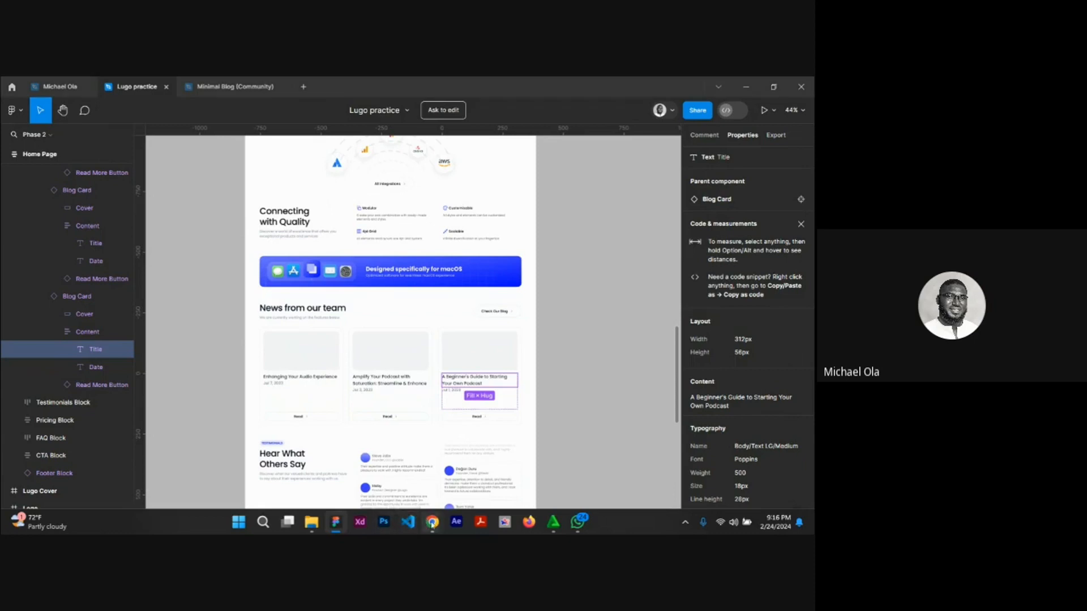
mouse_move(432, 521)
click(385, 470)
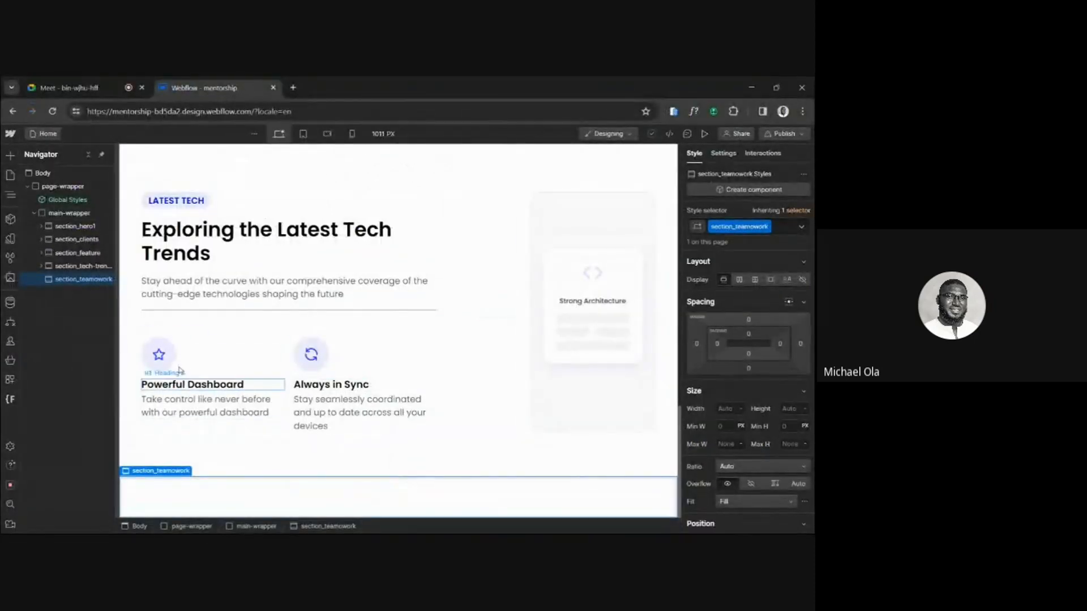
Add a Div Block inside section_teamowork.
key(ctrl+k)
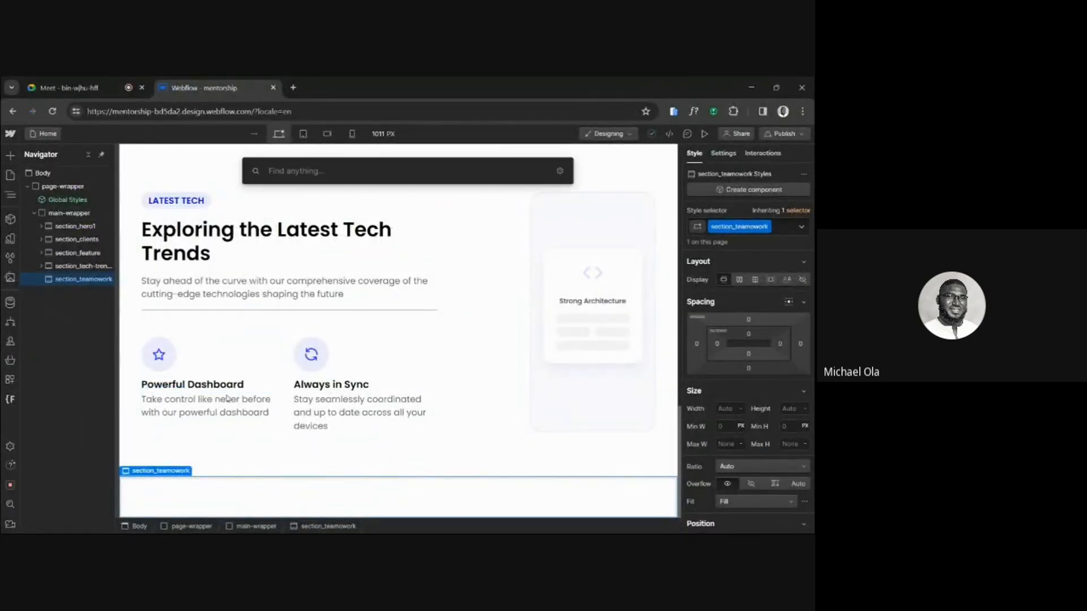
text(padding)
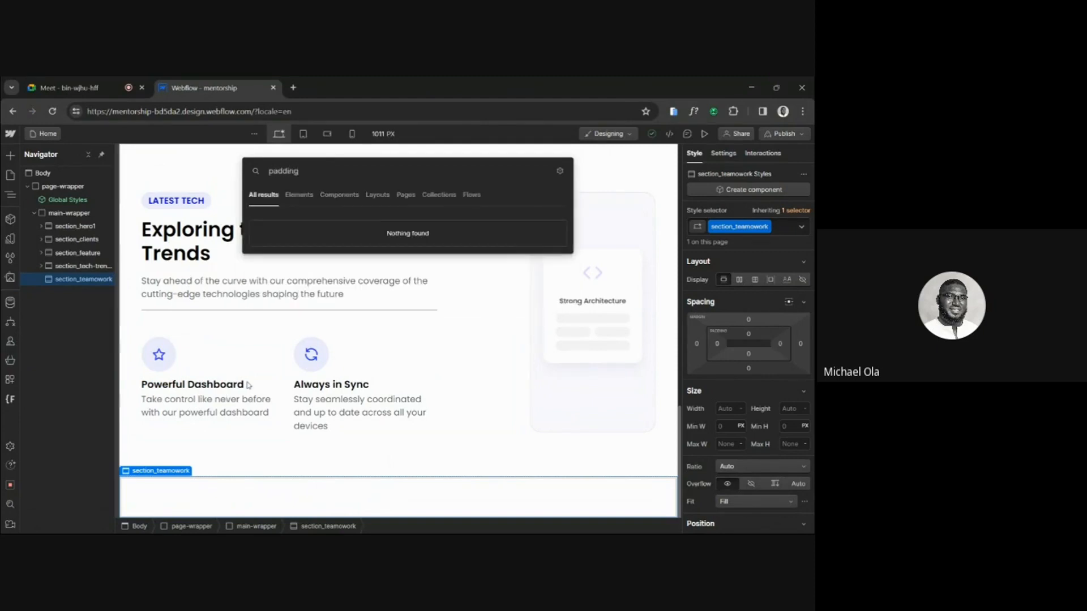
key(ctrl+a)
text(div)
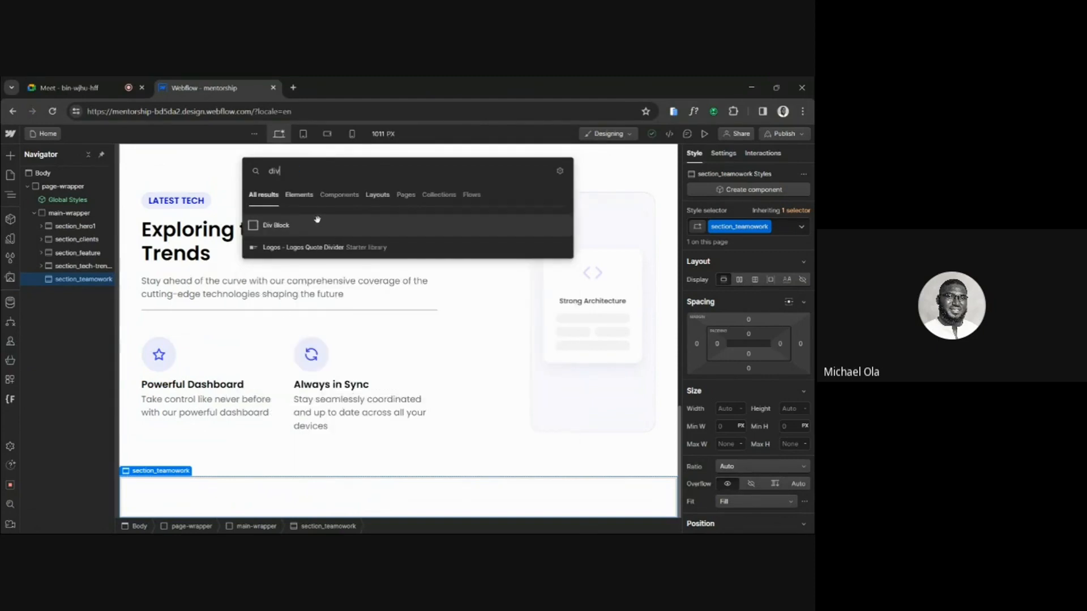
click(317, 222)
Apply the existing class padding-global to the new div block, then select section_teamowork and collapse it in the Navigator.
click(725, 228)
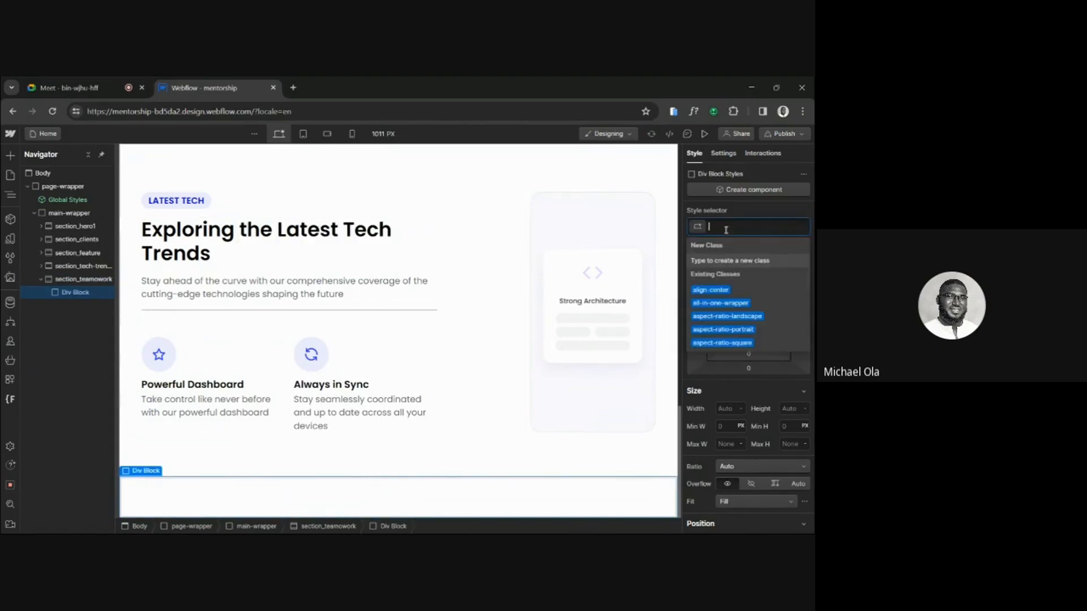
text(paddi)
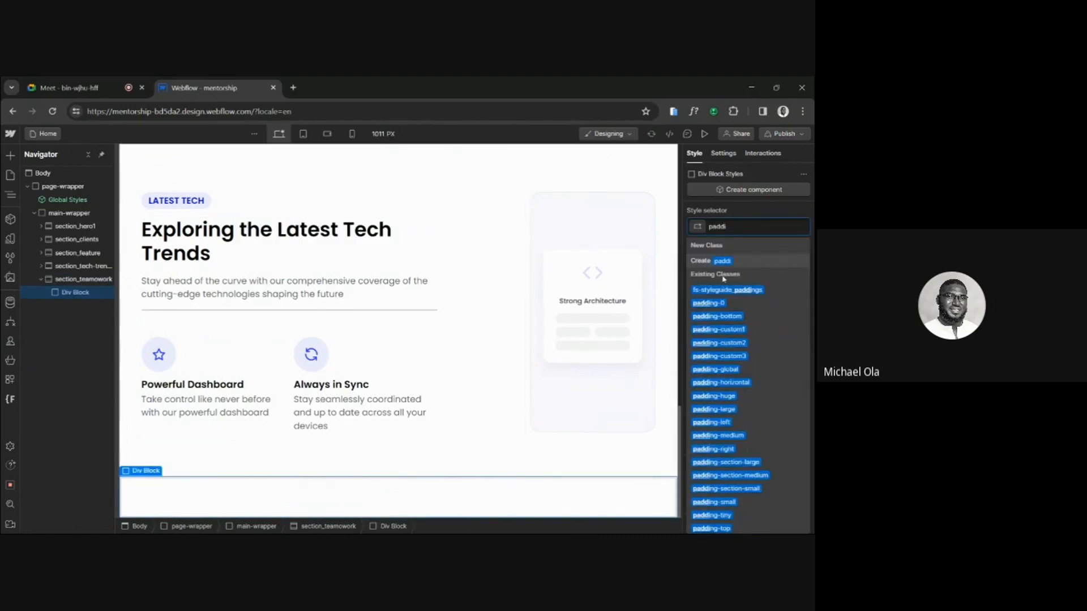
click(721, 365)
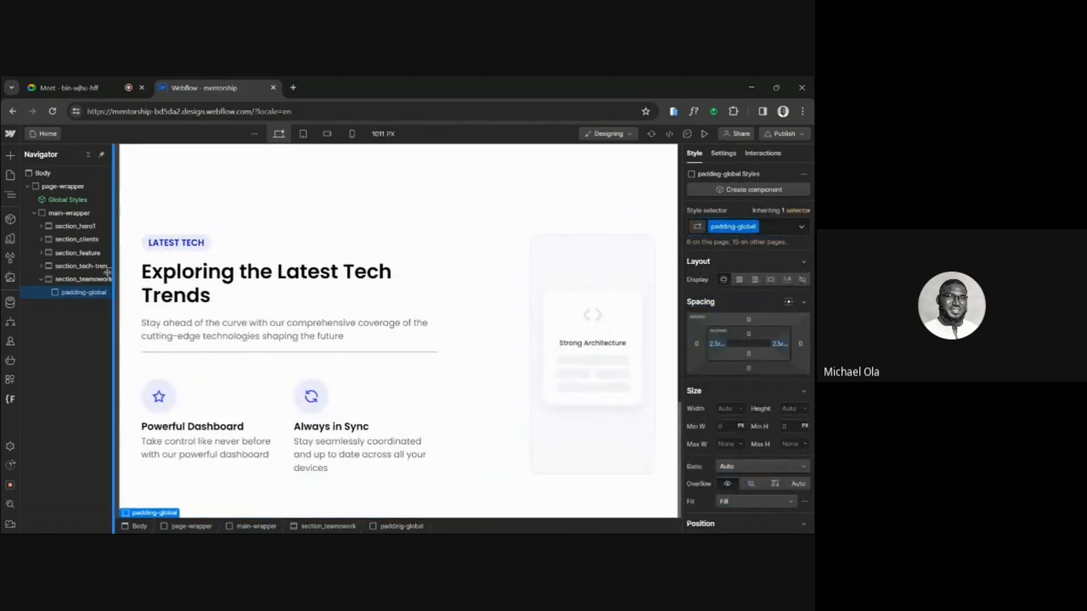
click(82, 281)
click(41, 281)
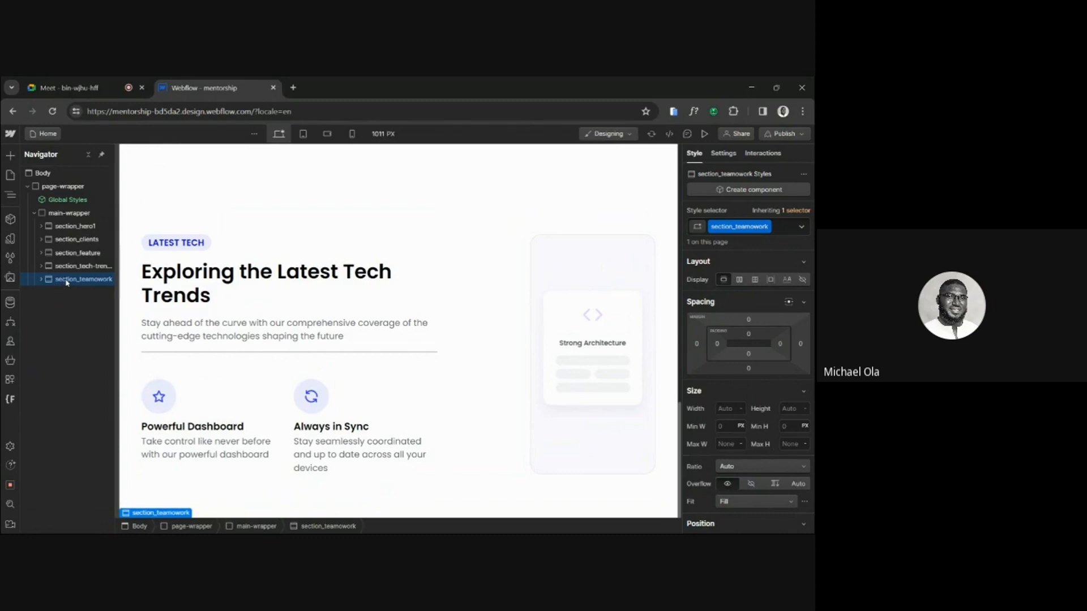
Duplicate section_teamowork in the Navigator and select the copy.
right_click(66, 282)
click(82, 378)
click(83, 293)
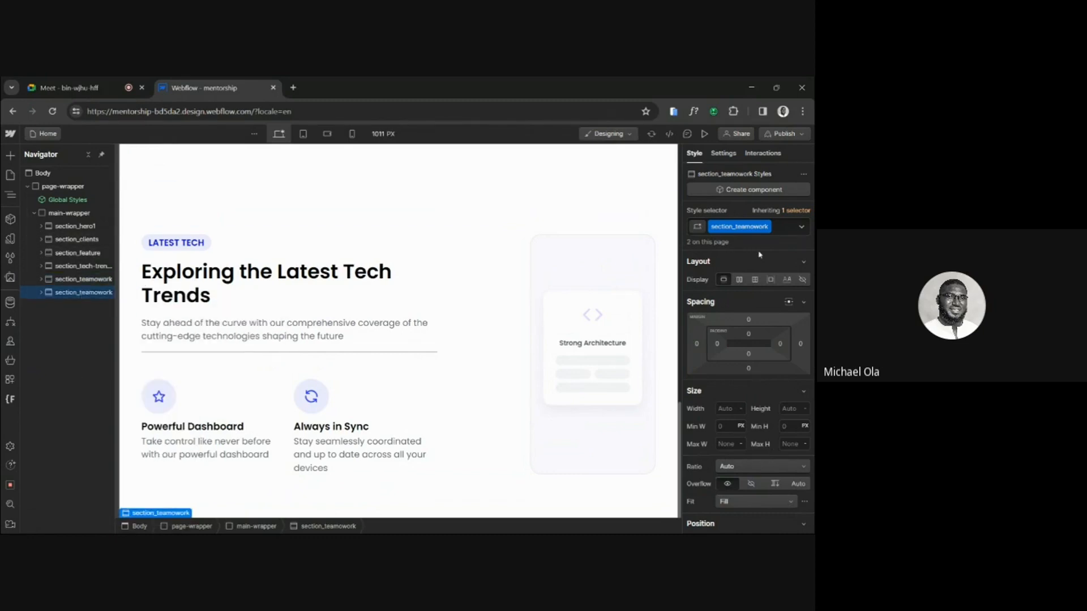
Duplicate the copied section's class and name the new class section_blog.
click(767, 231)
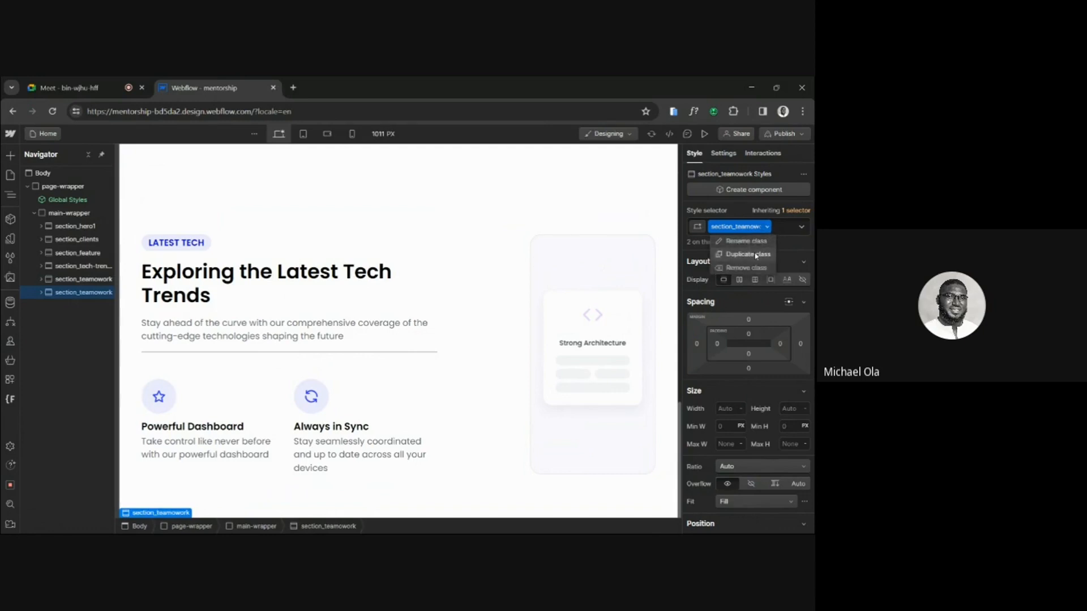
click(756, 257)
key(BackSpace)
key(BackSpace)
key(BackSpace)
key(BackSpace)
key(BackSpace)
key(BackSpace)
key(BackSpace)
key(BackSpace)
key(BackSpace)
key(BackSpace)
key(BackSpace)
key(BackSpace)
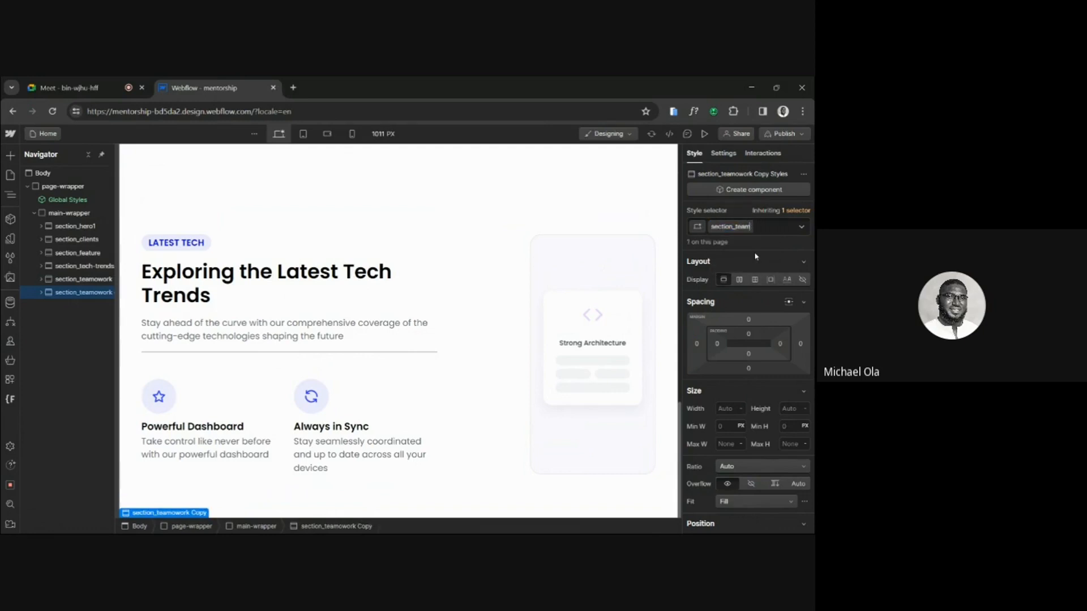
text(blog)
key(Return)
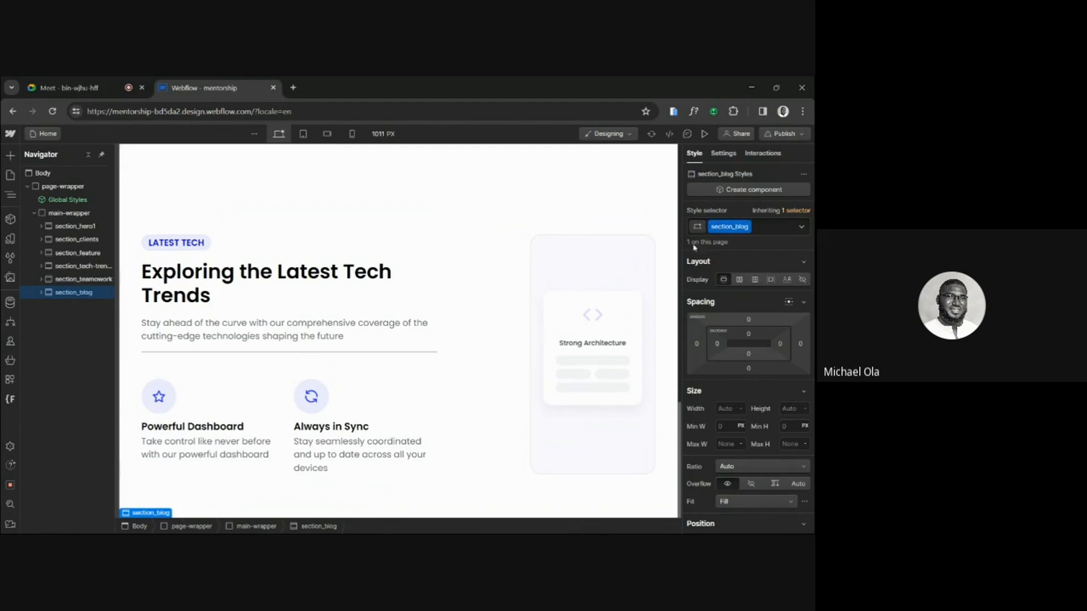
Add the existing combo class padding-section-large to the padding-global div inside section_blog.
click(41, 292)
click(79, 306)
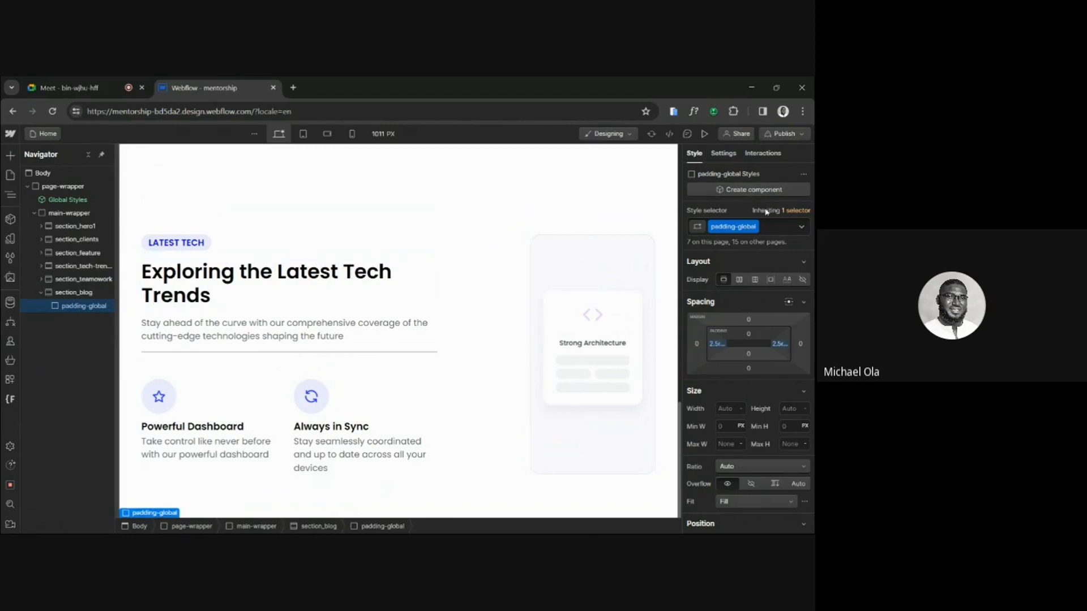
click(769, 226)
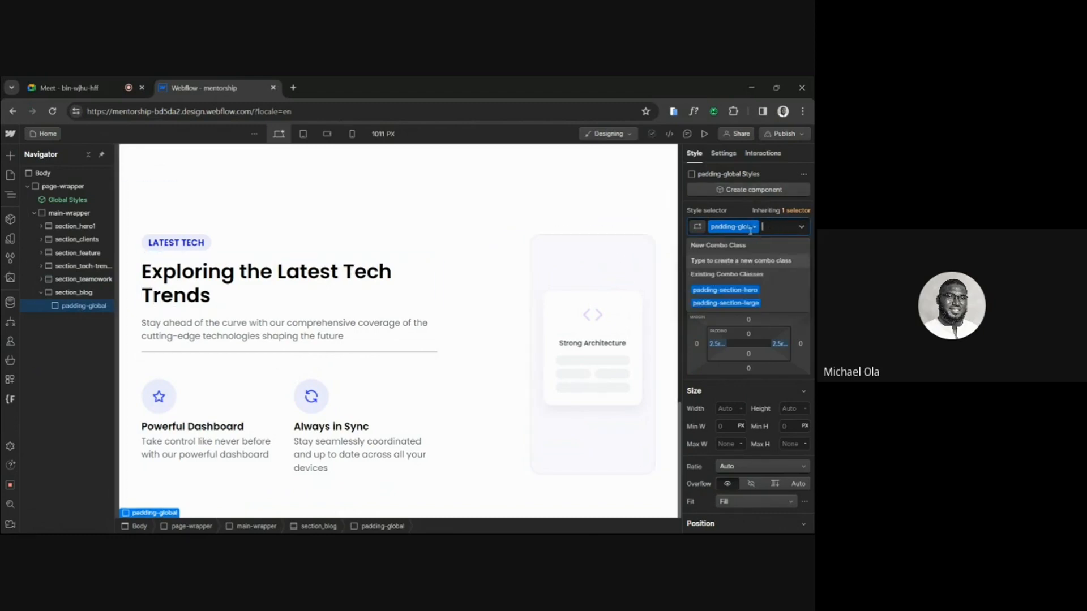
click(732, 304)
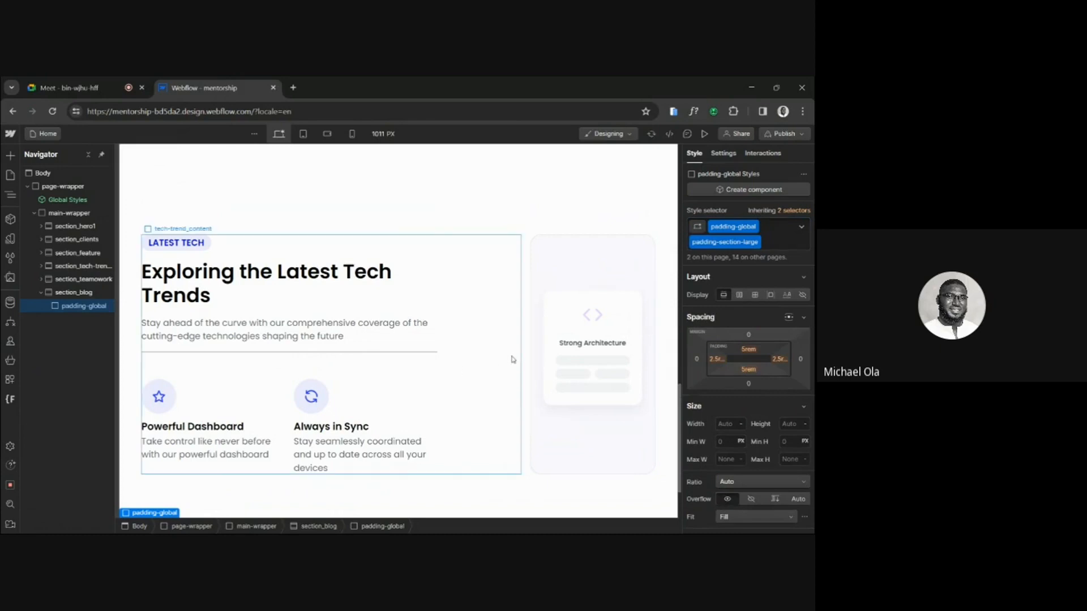
Add a Div Block inside section_blog's padding-global div and apply the existing class container-large to it.
key(ctrl+k)
text(div)
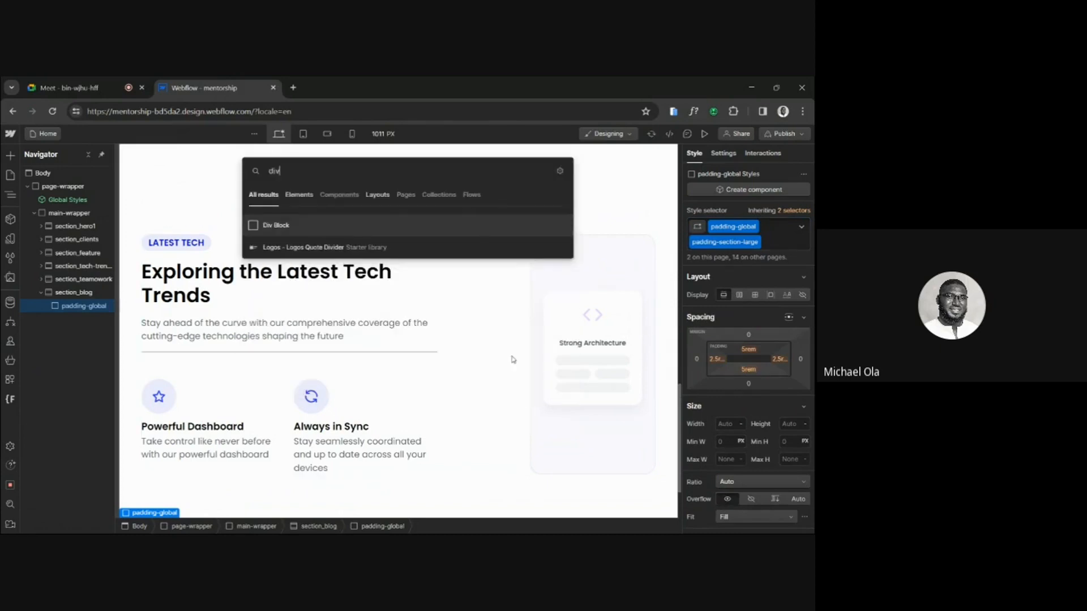
click(504, 222)
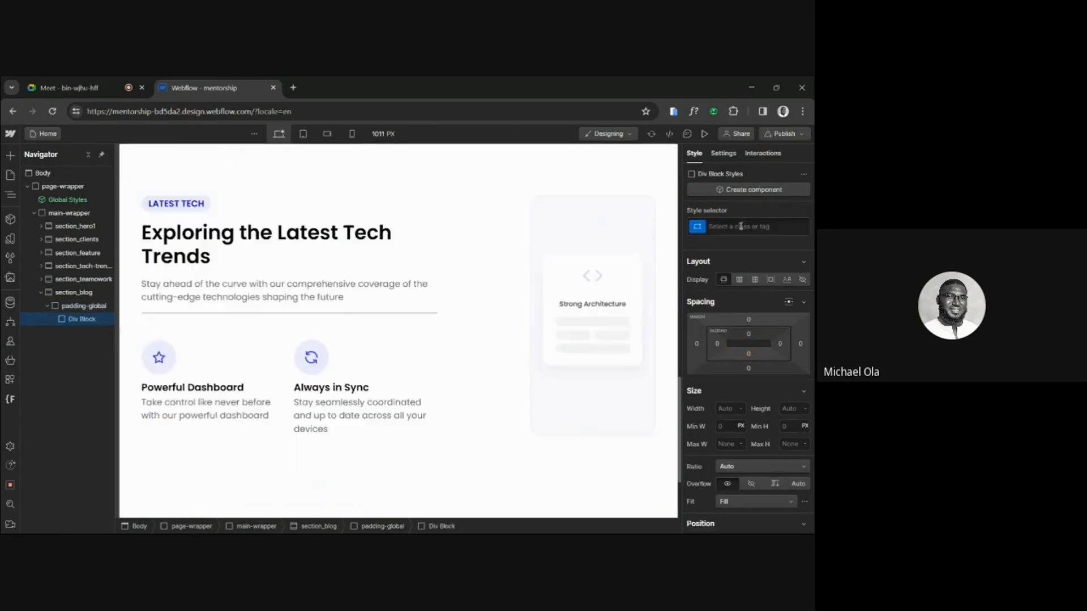
click(740, 226)
text(cont)
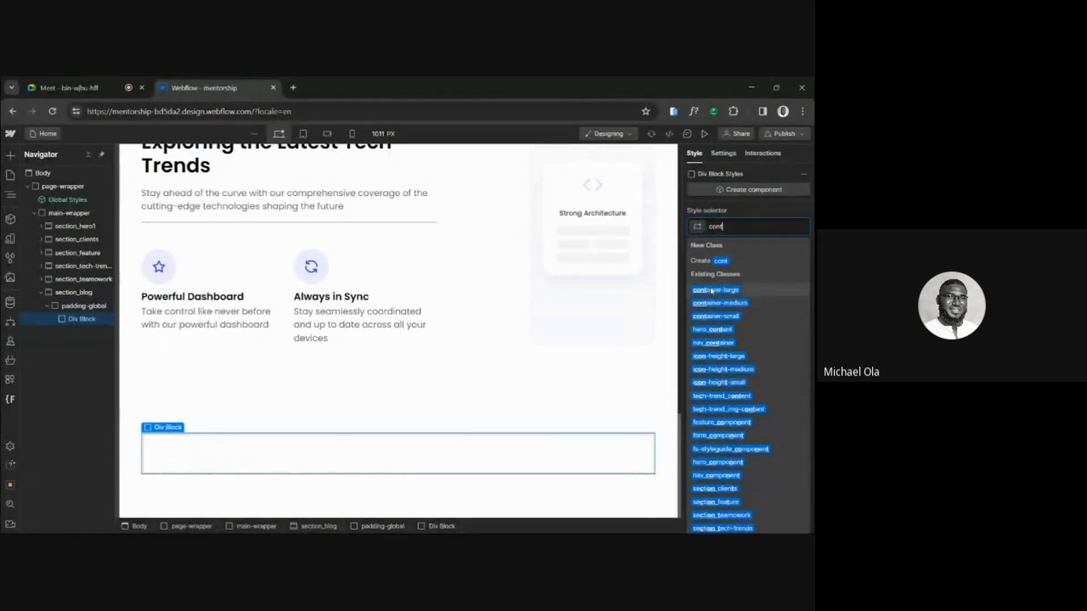
click(712, 289)
Add a Div Block inside container-large and give it the new class blog_component.
key(ctrl+e)
text(di)
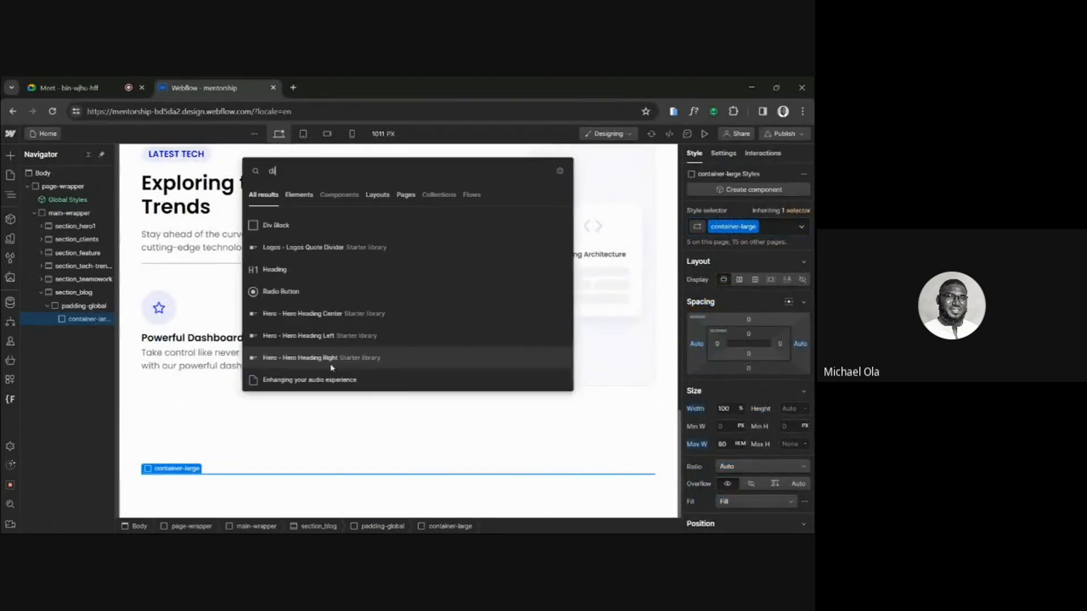
text(v)
click(288, 225)
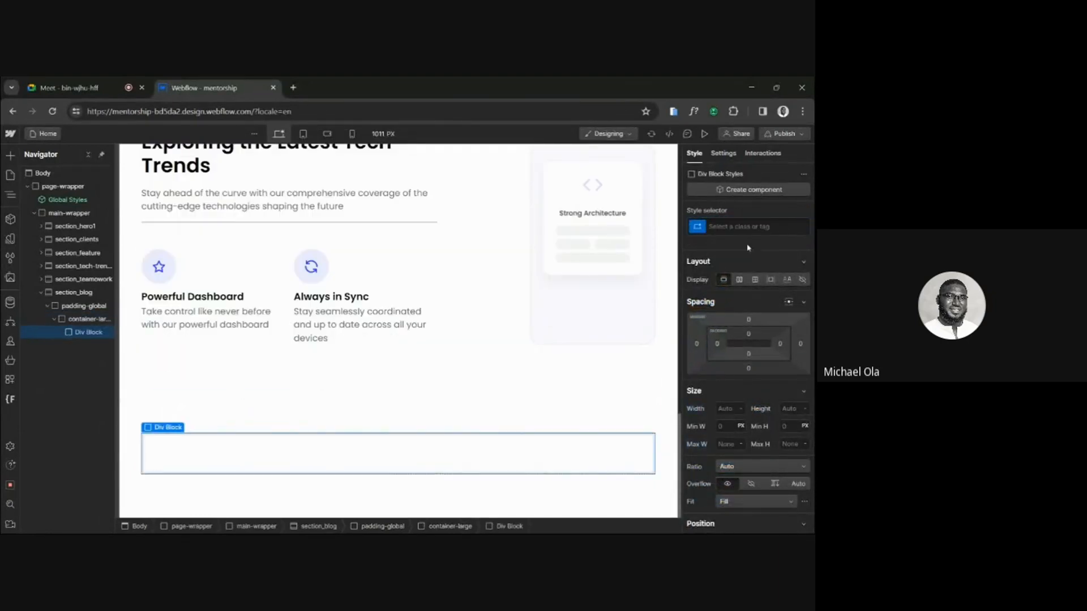
click(735, 226)
text(blog_)
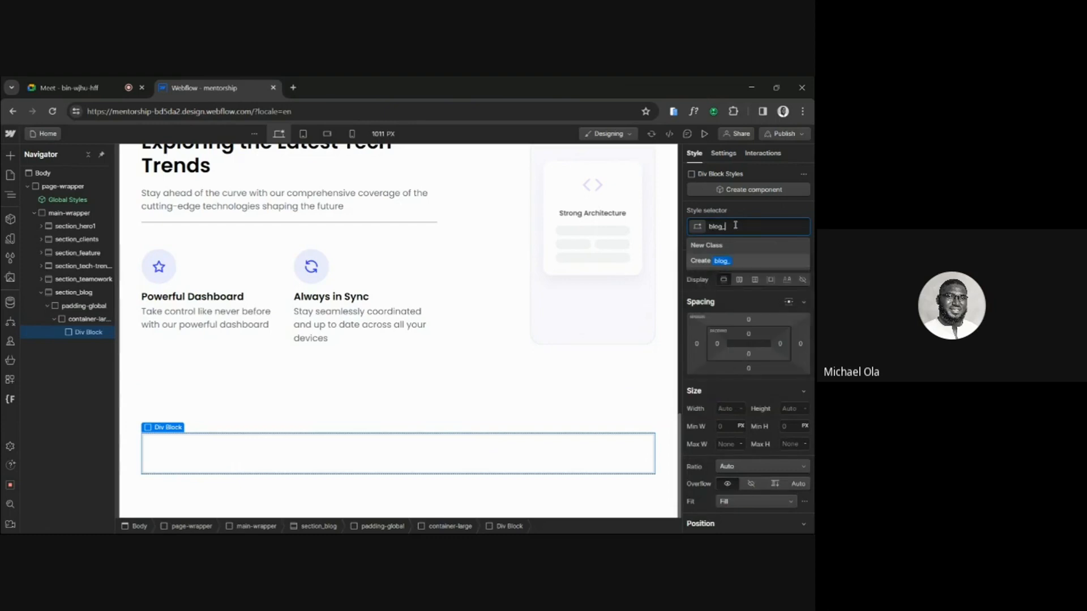
text(component)
key(Return)
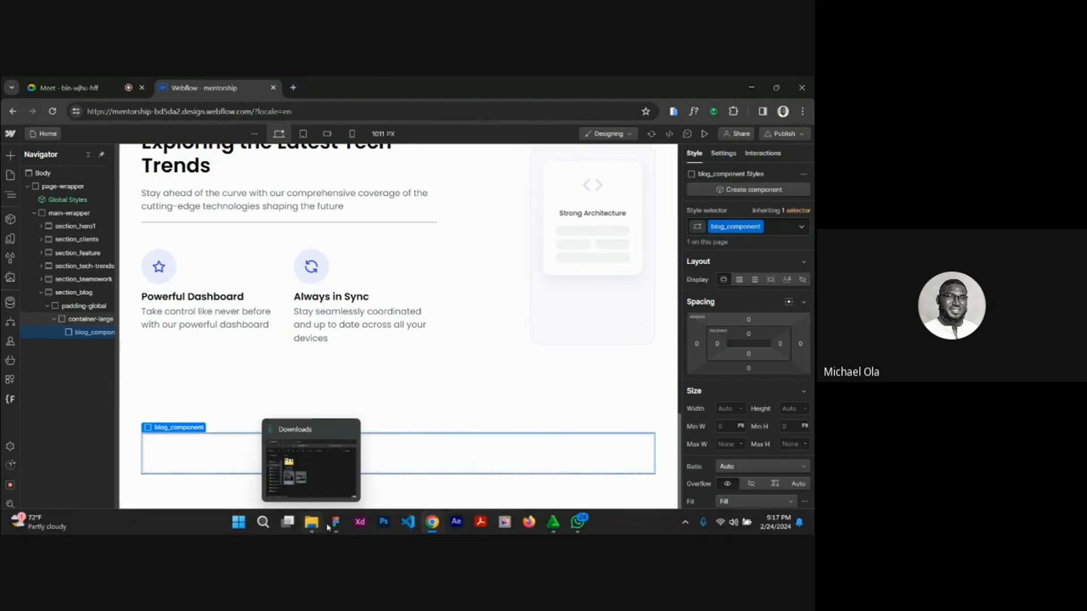
Switch to Figma, examine the heading row, Check Our Blog button and blog cards of "News from our team", and return to Webflow.
click(336, 524)
scroll(335, 306, down, 3)
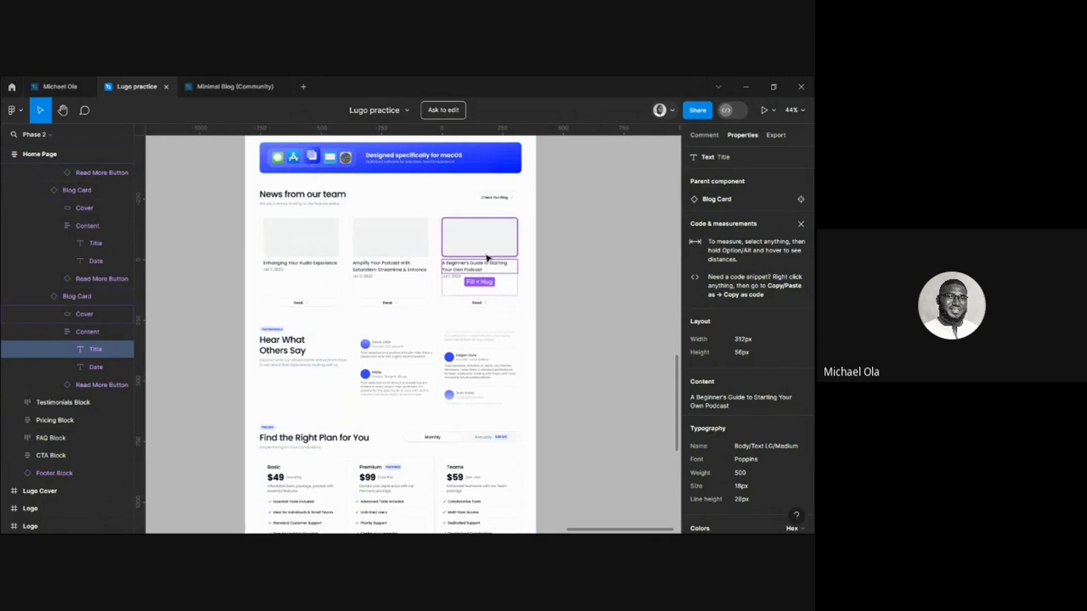
scroll(508, 237, up, 5)
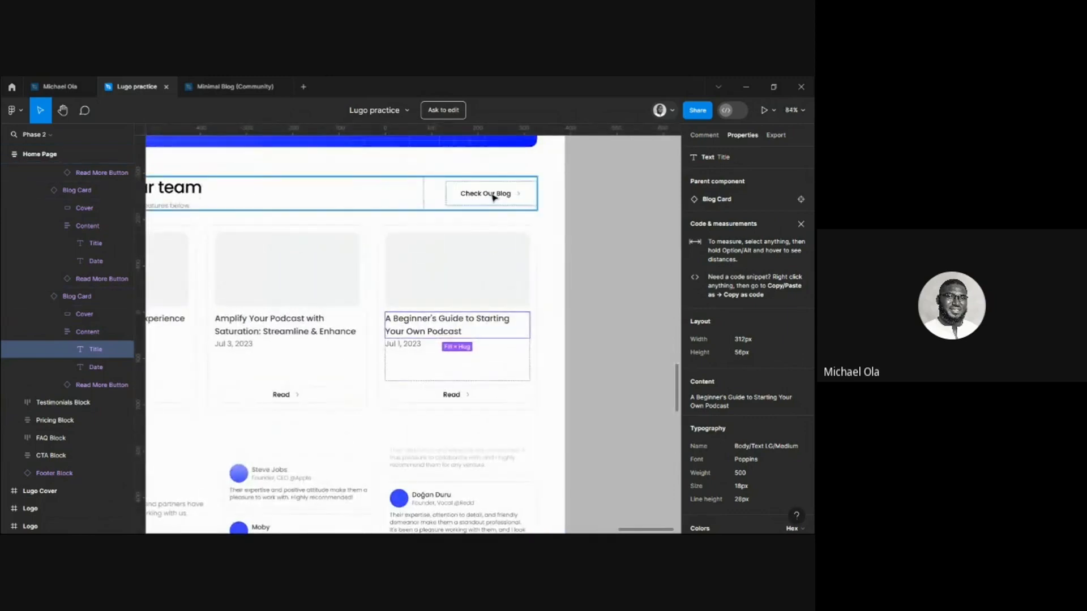
scroll(607, 193, down, 5)
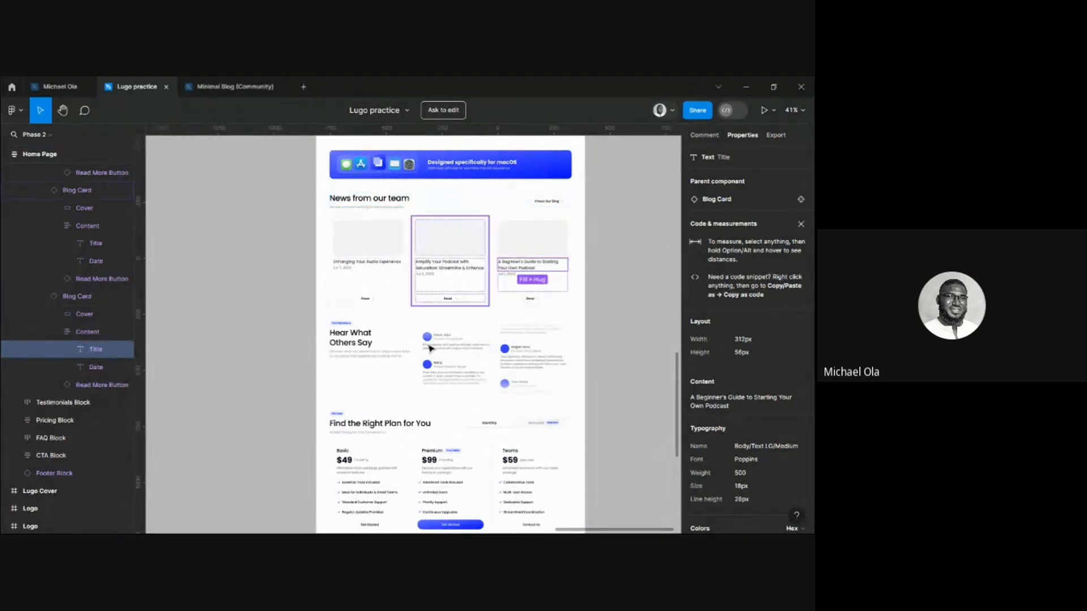
mouse_move(445, 513)
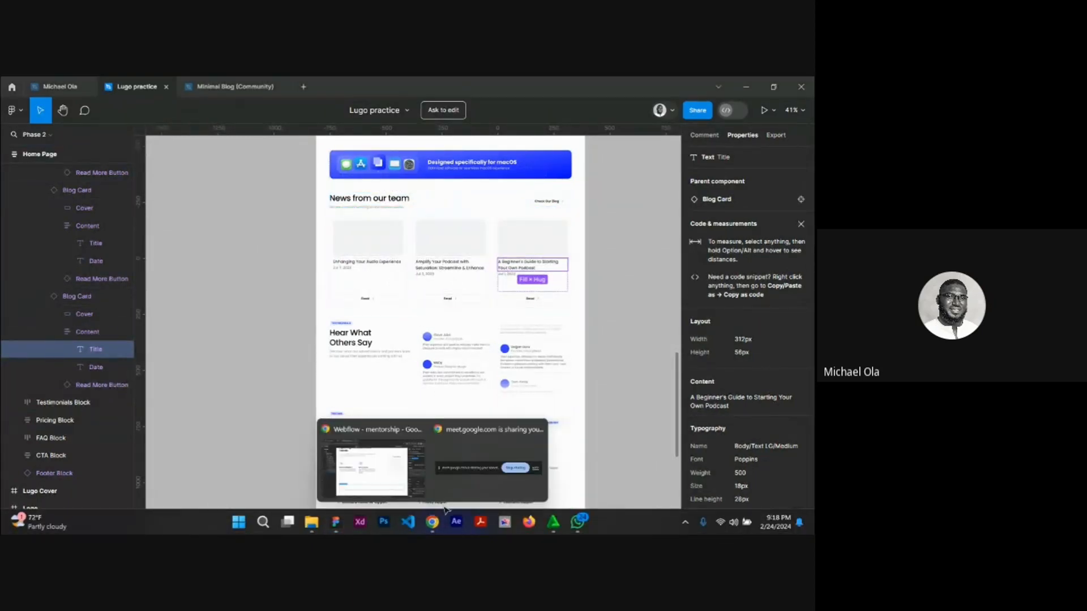
click(371, 467)
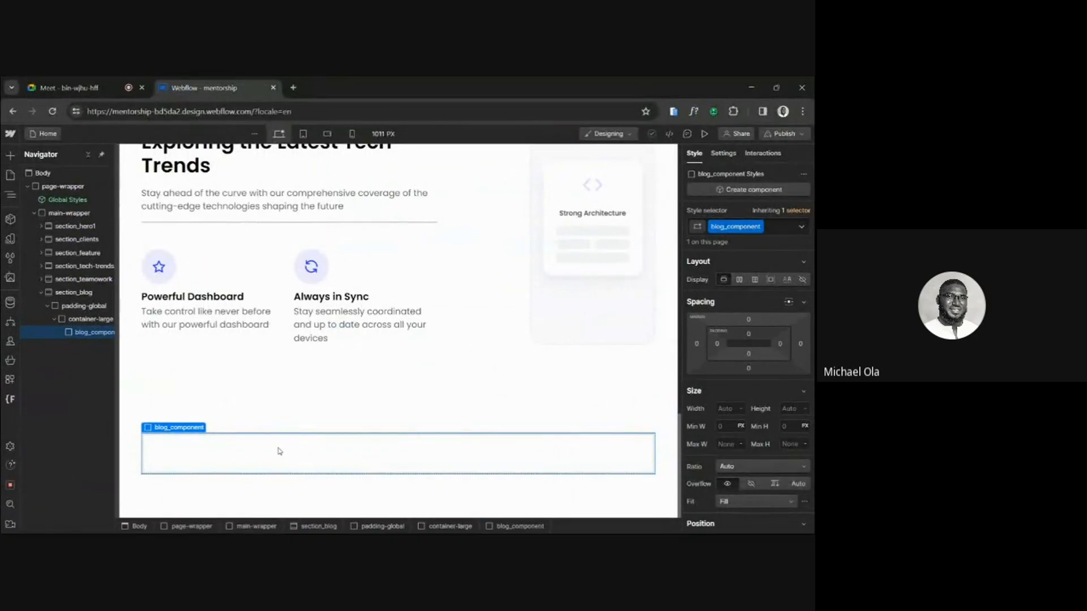
Add a Div Block inside blog_component and give it the new class blog-title.
key(ctrl+e)
text(div)
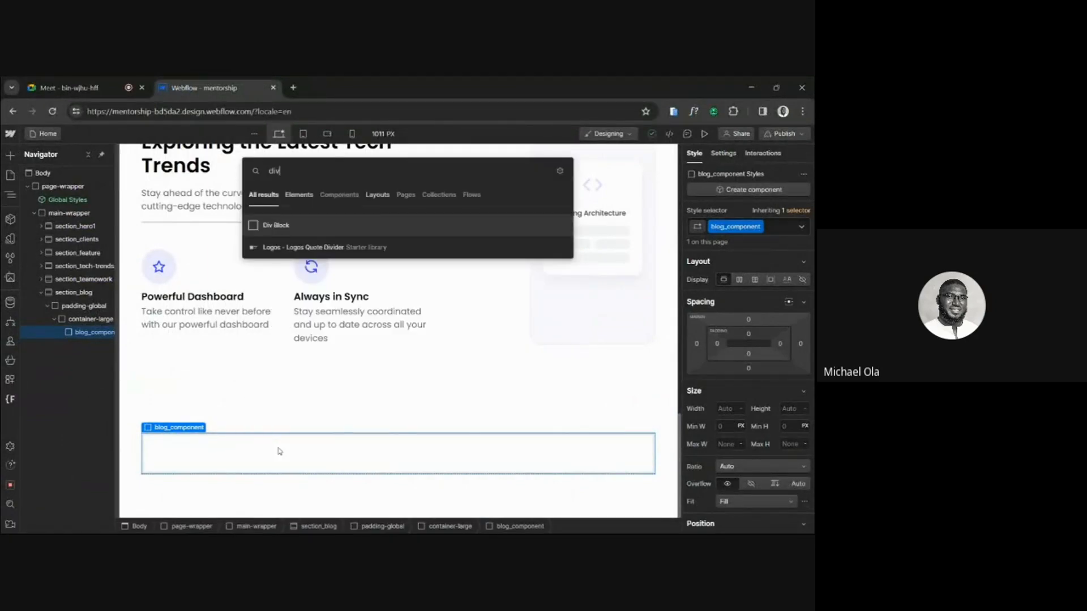
click(292, 225)
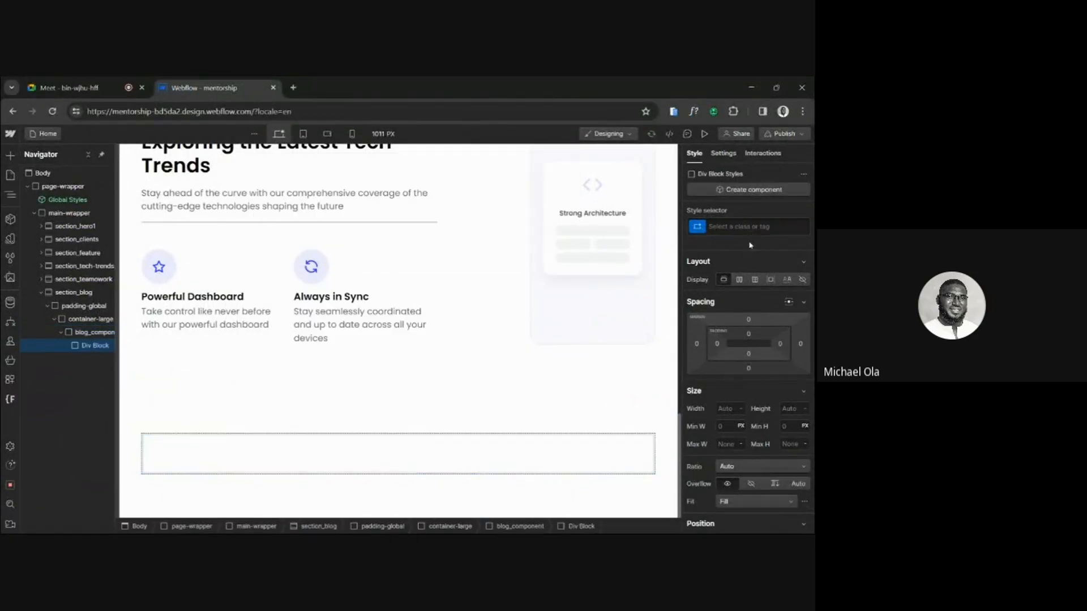
click(734, 227)
text(blog-)
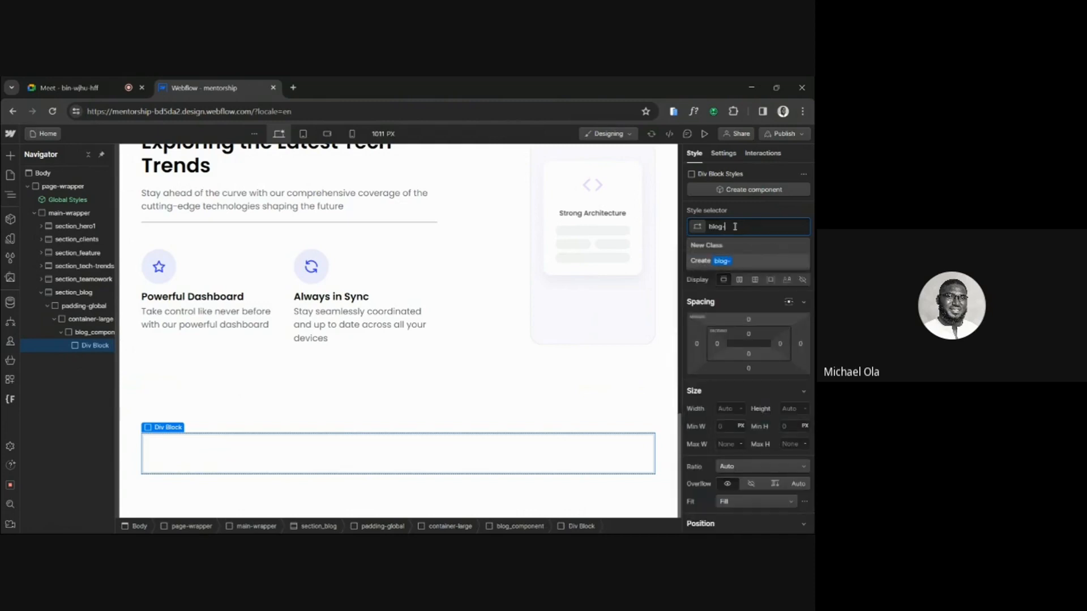
text(title)
key(Return)
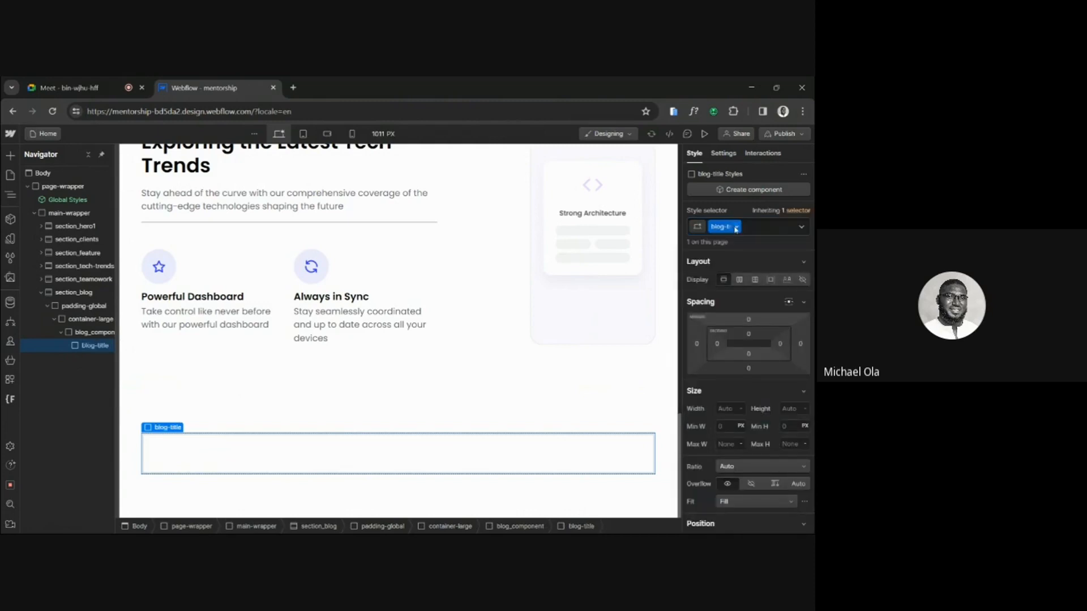
Switch to Figma, check how the "News from our team" title area is structured, and return to Webflow.
key(ctrl+e)
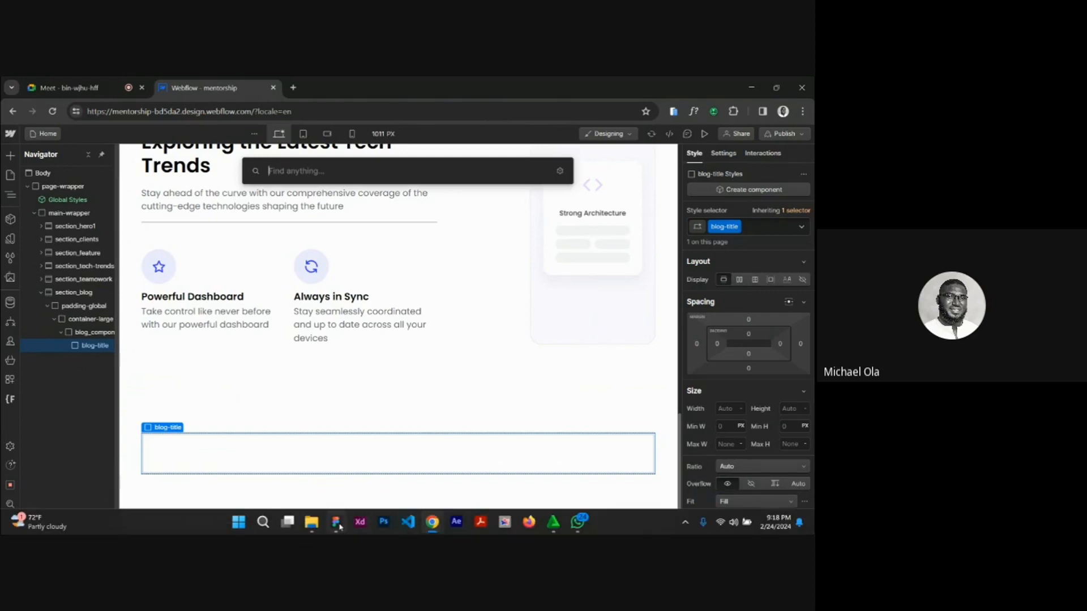
click(336, 521)
scroll(365, 339, up, 1)
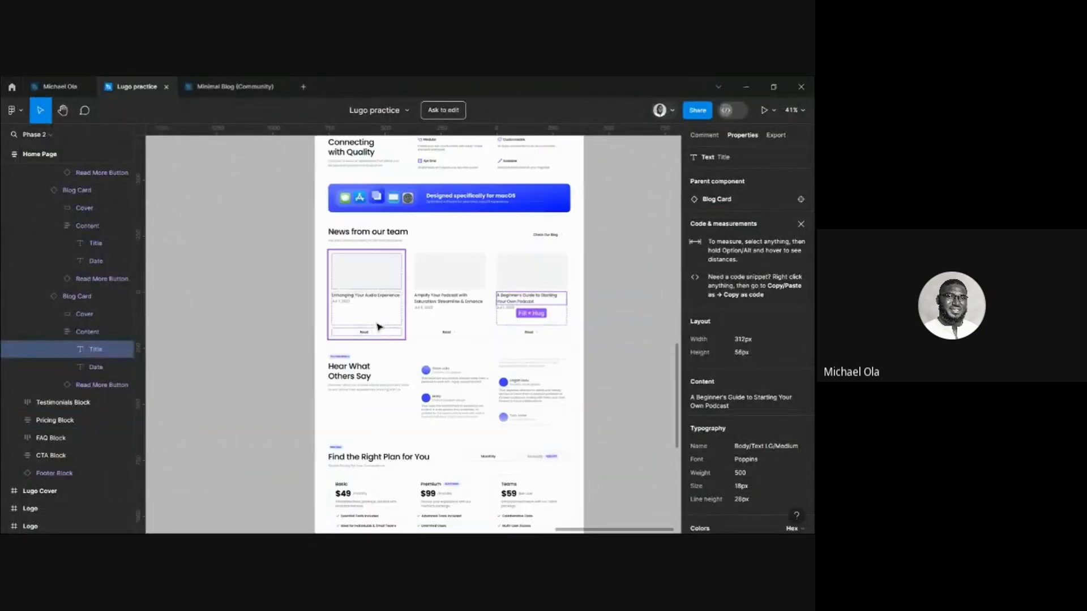
scroll(379, 327, up, 3)
scroll(381, 312, up, 2)
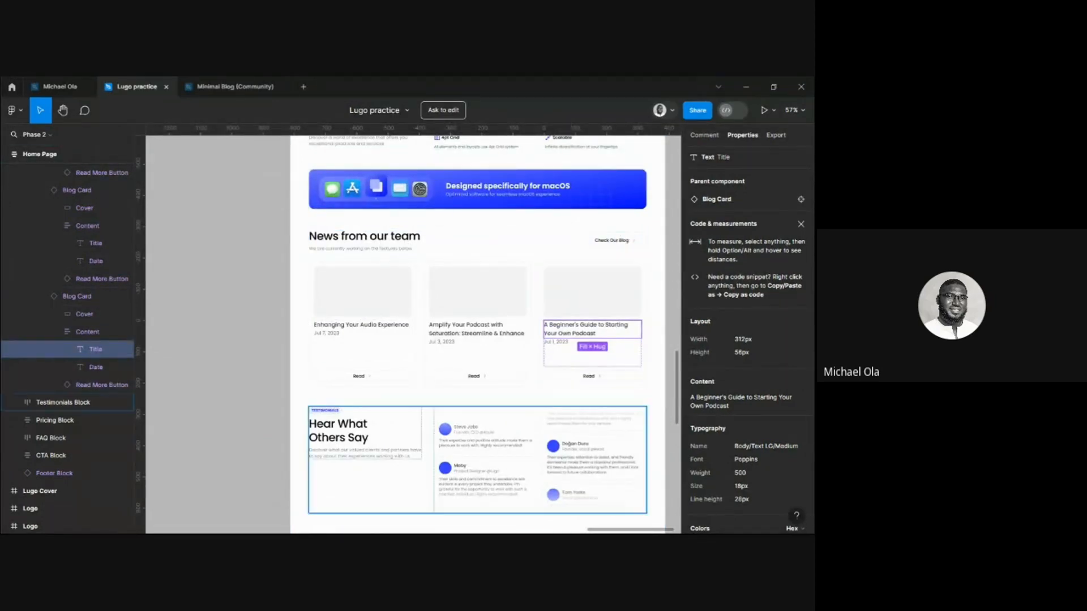
mouse_move(432, 522)
click(381, 474)
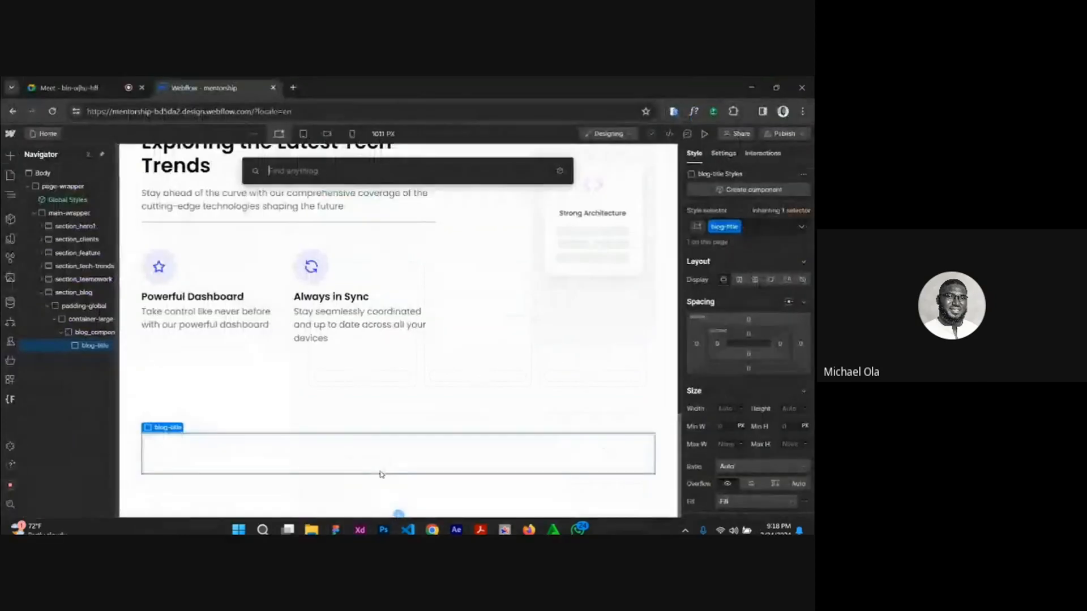
Add a Div Block inside blog-title and give it the new class blog-title-wrapper.
text(div)
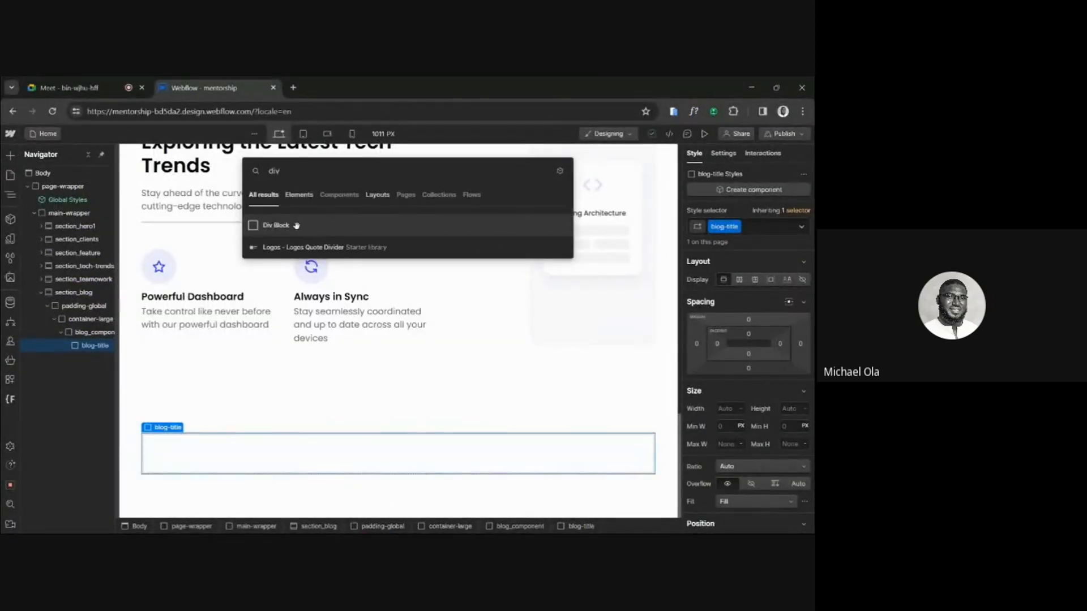
key(Return)
click(743, 226)
text(b)
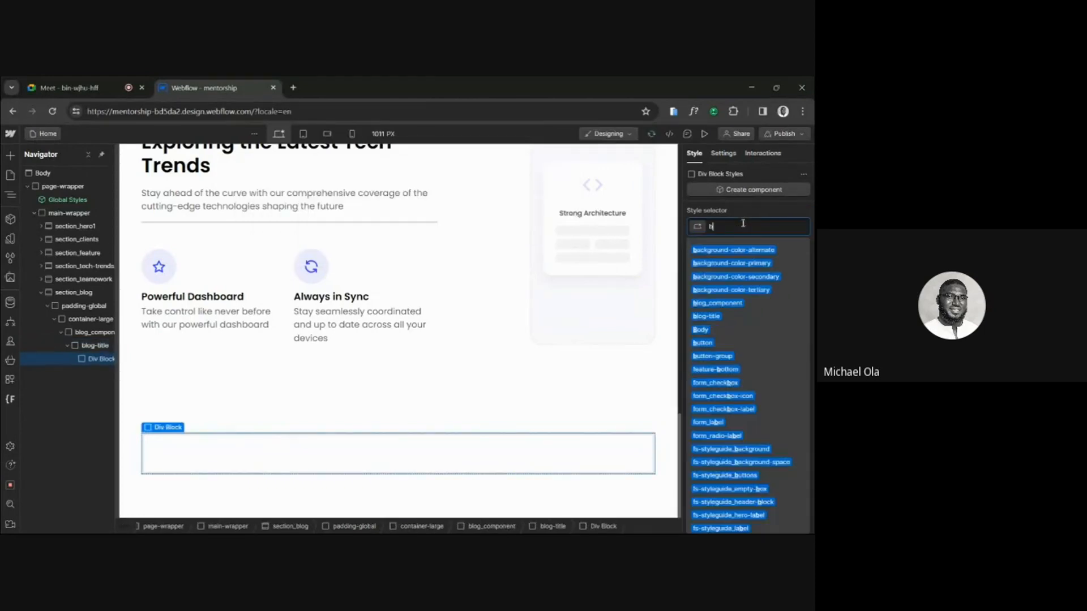
text(log-title-wrapper)
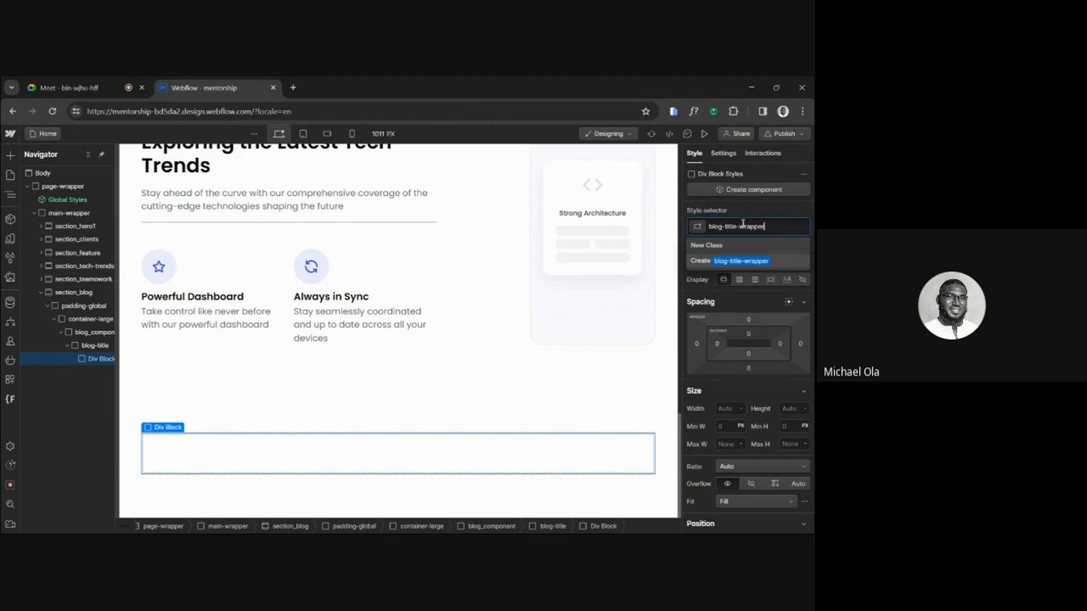
key(Return)
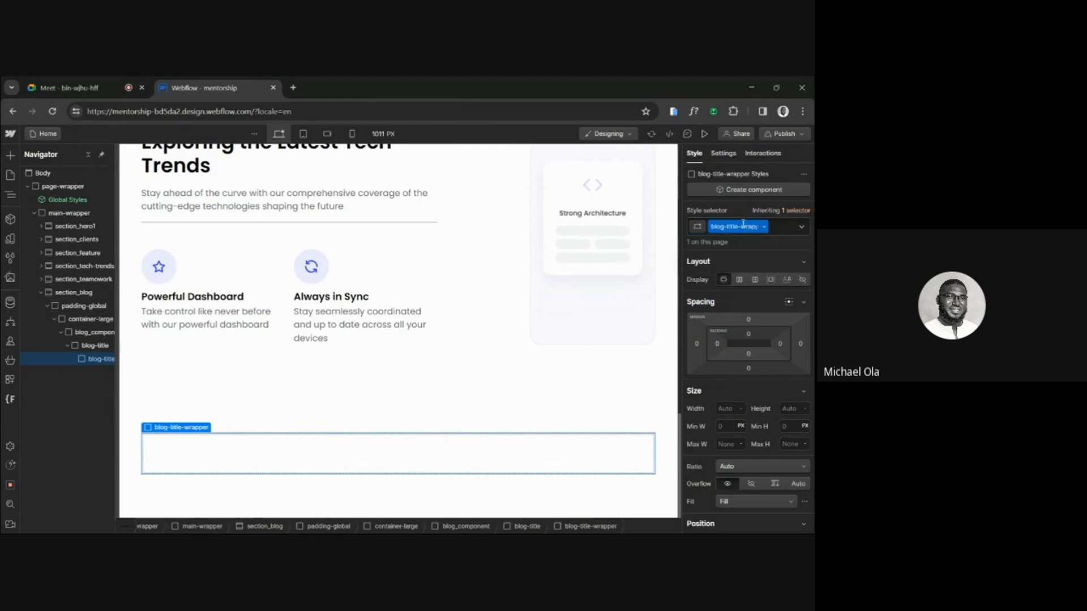
Add an H2 heading inside blog-title-wrapper, compare it with the Latest Tech section's heading, and select the new heading.
key(ctrl+k)
text(h23)
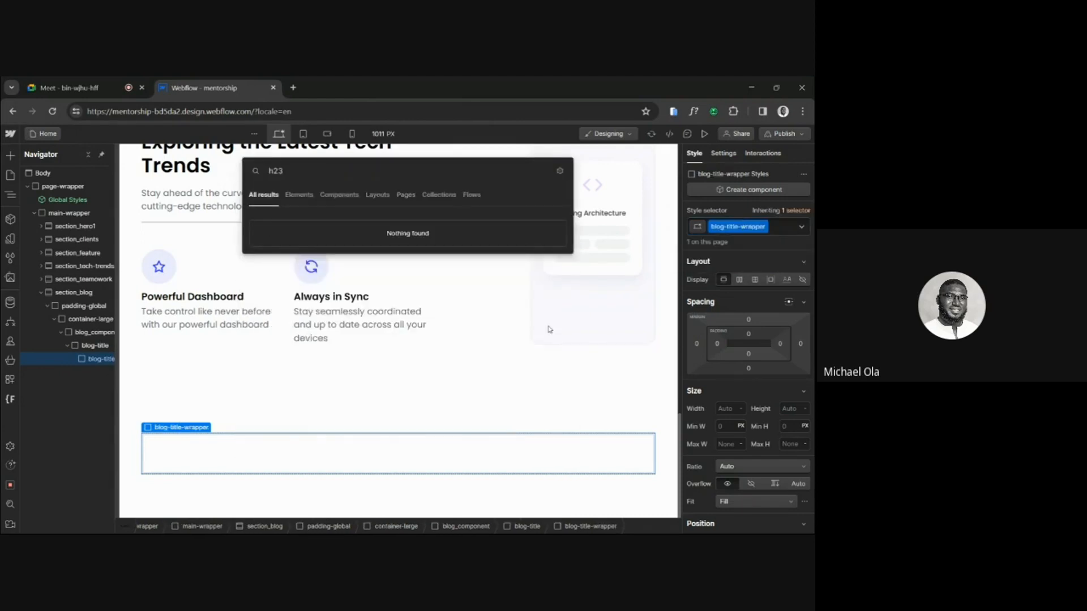
key(BackSpace)
click(384, 223)
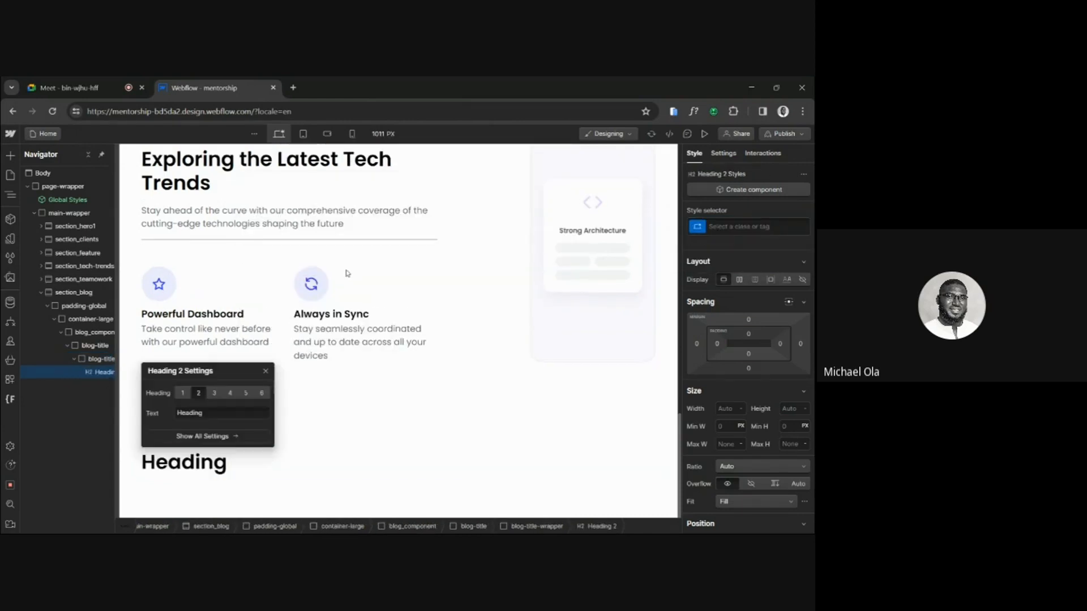
click(209, 195)
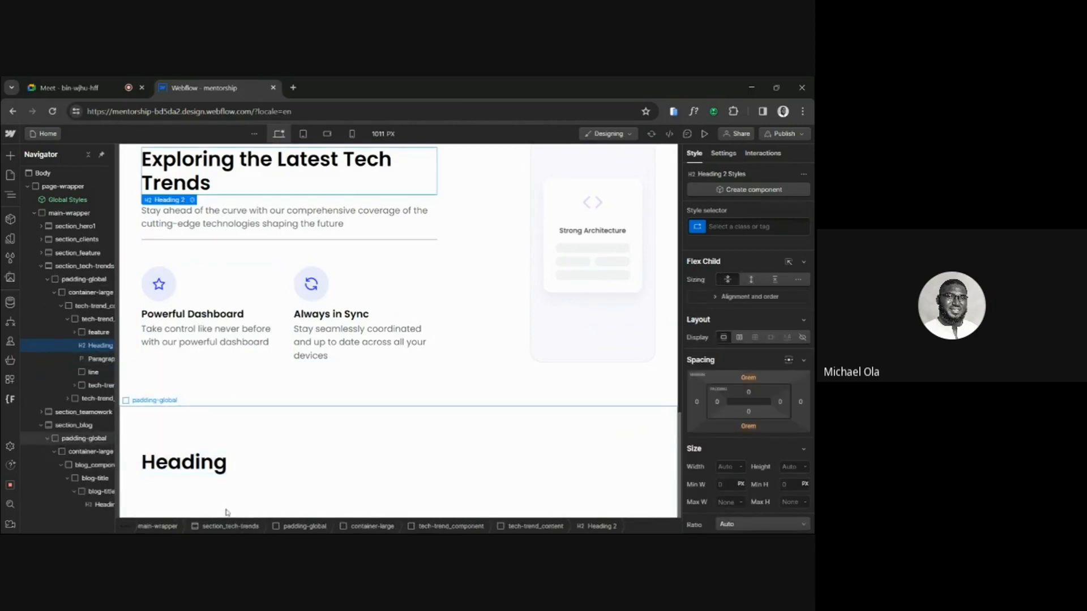
click(199, 462)
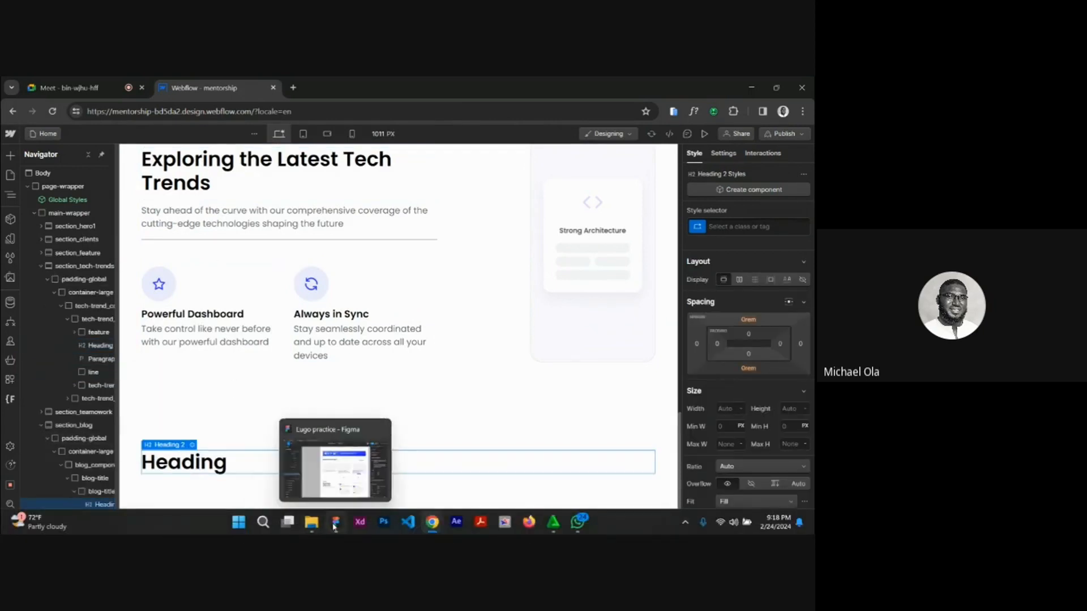
Copy the "News from our team" title from the Figma design and replace the new blog heading's text in Webflow with it.
click(336, 522)
scroll(367, 251, up, 5)
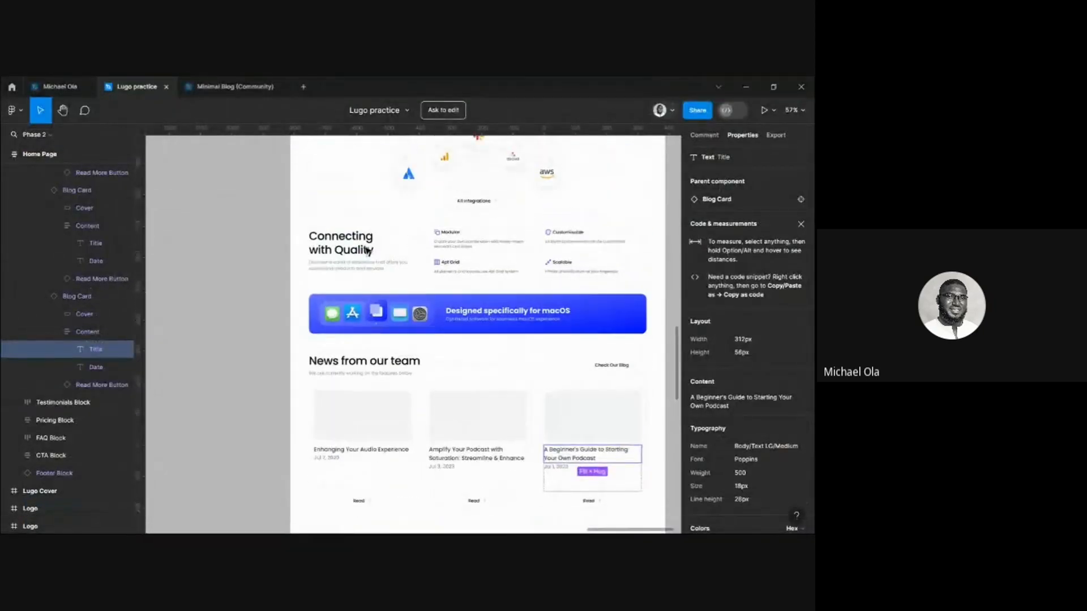
click(369, 374)
right_click(369, 374)
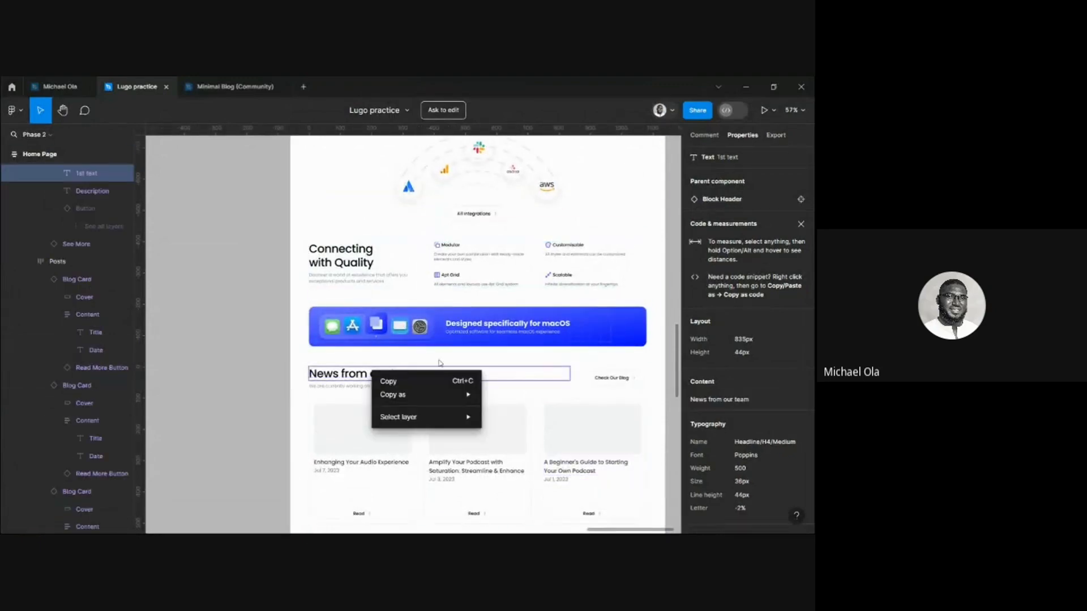
mouse_move(389, 396)
click(509, 395)
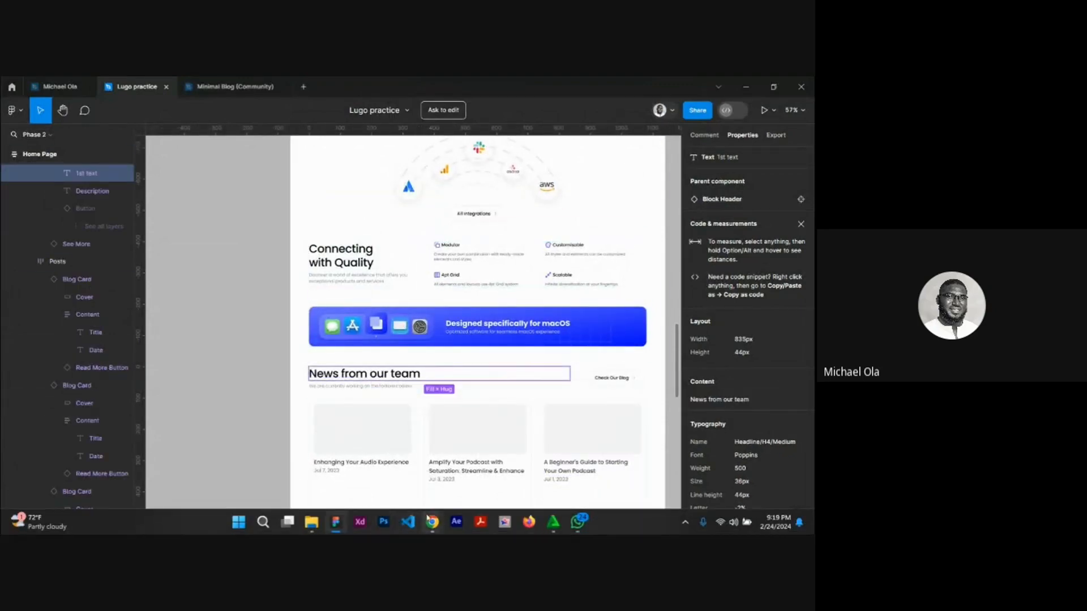
mouse_move(432, 522)
click(354, 423)
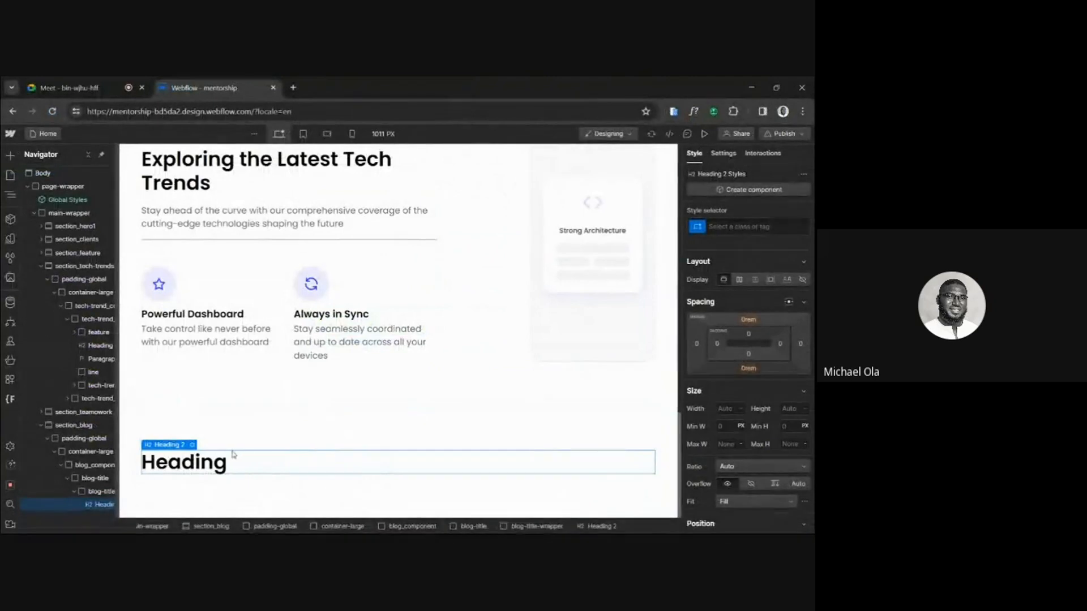
double_click(220, 466)
text(News from our team)
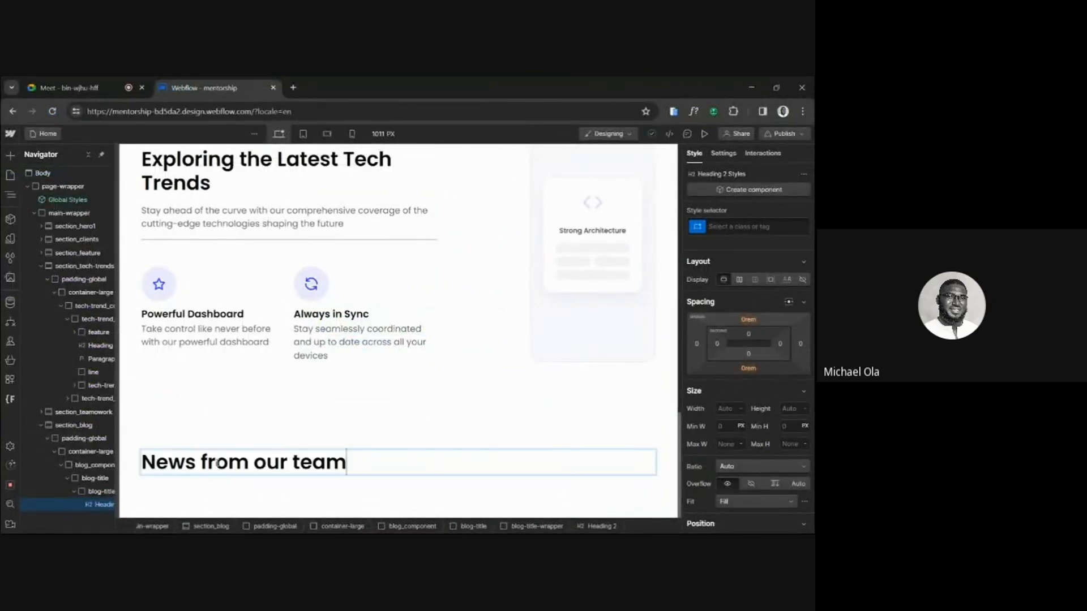
click(285, 479)
Add a Paragraph element directly below the "News from our team" heading inside blog-title-wrapper.
click(286, 469)
key(ctrl+e)
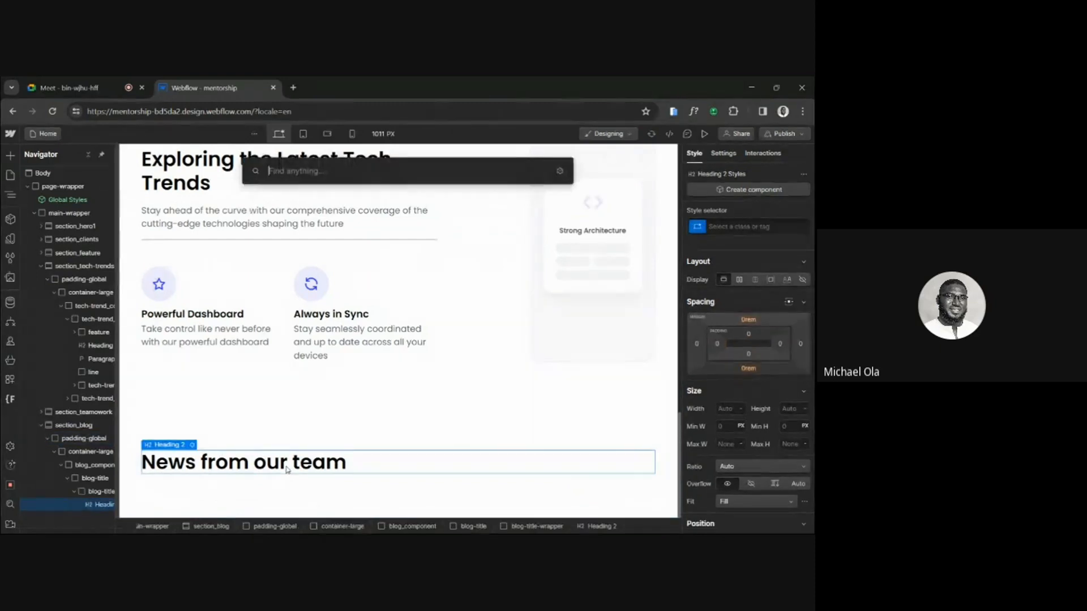
text(e)
key(BackSpace)
text(cd)
key(BackSpace)
key(BackSpace)
text(pa)
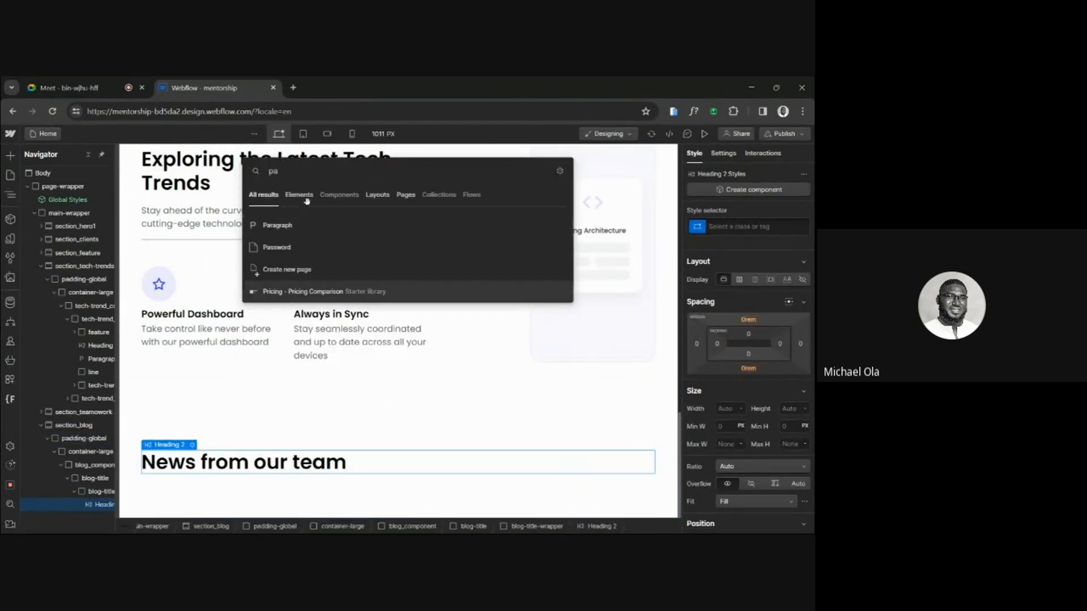
click(289, 225)
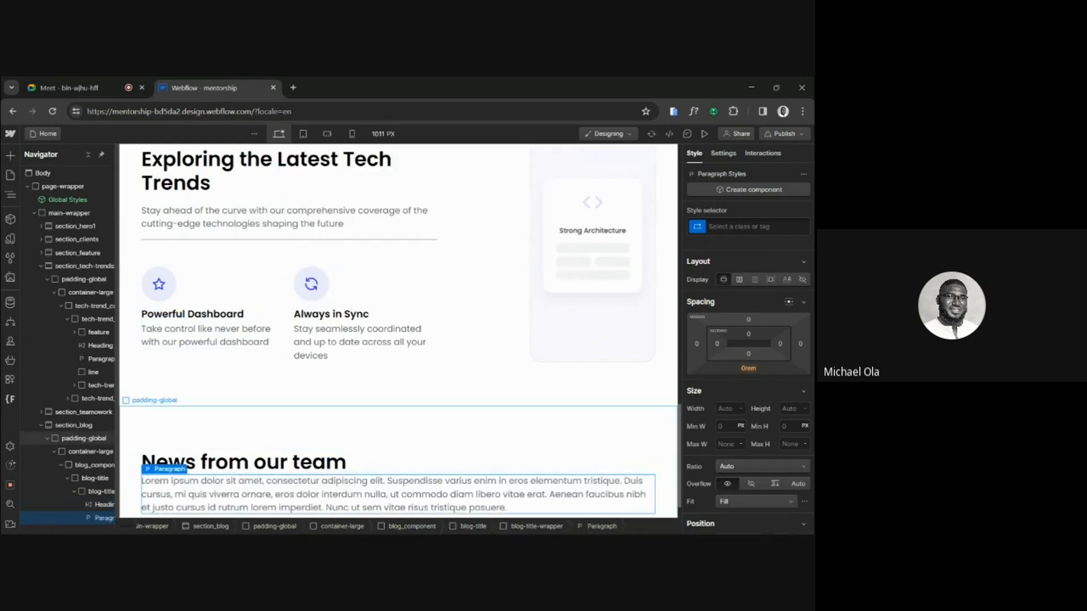
Copy the description from Figma and replace the paragraph's placeholder in Webflow with "We are currently working on the features below.".
click(333, 529)
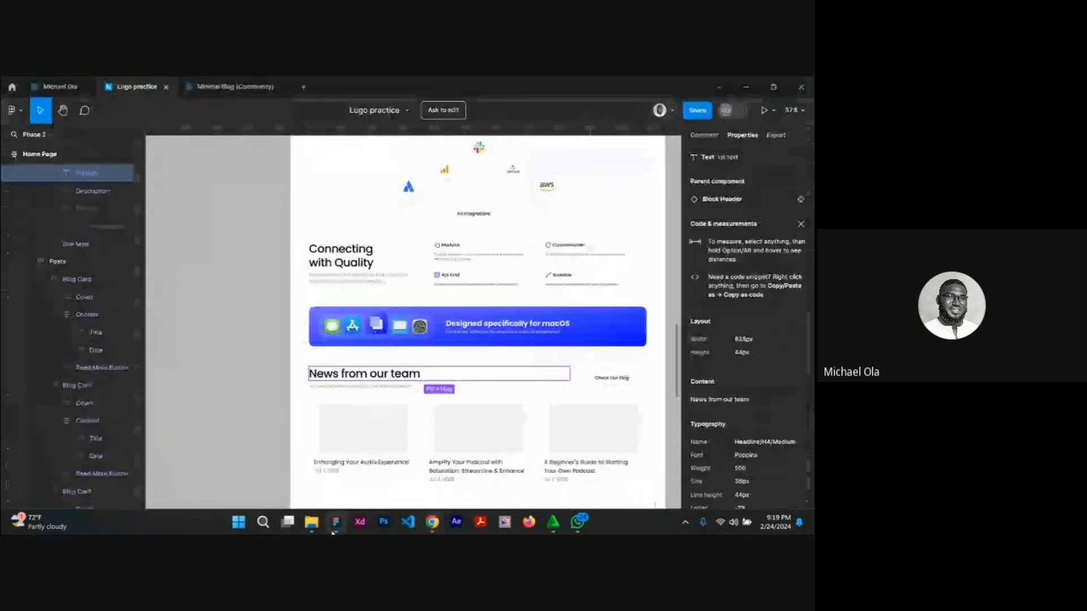
click(343, 394)
right_click(344, 387)
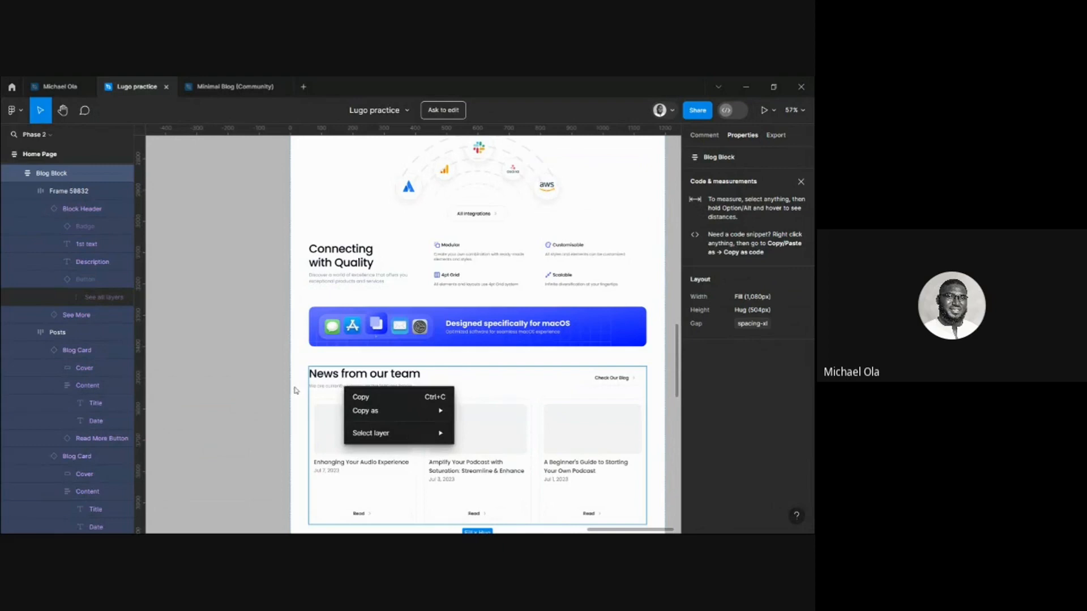
click(323, 388)
click(325, 388)
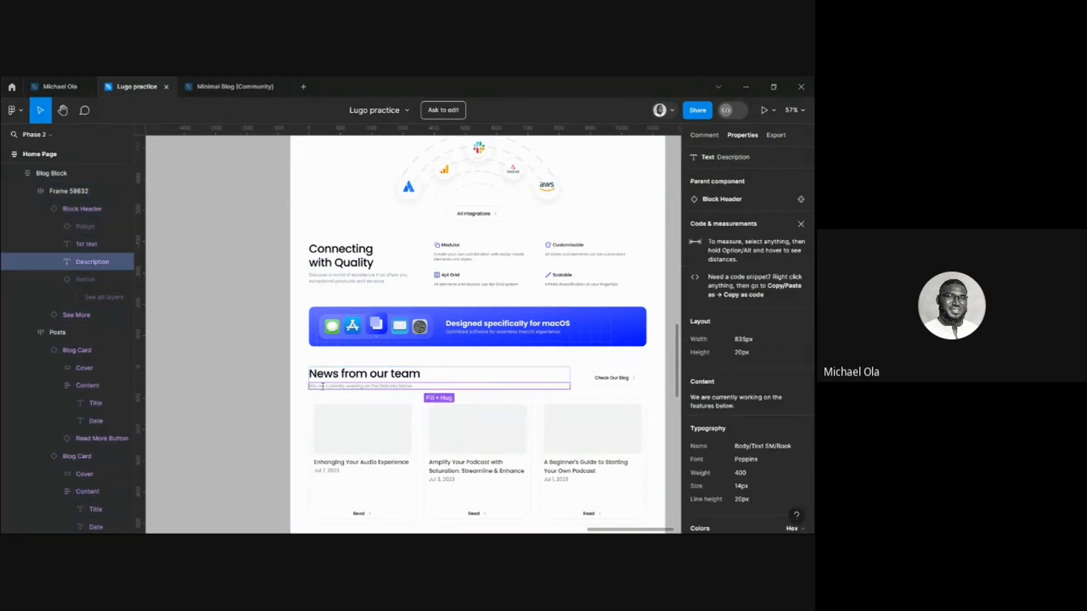
right_click(327, 388)
mouse_move(340, 405)
click(456, 410)
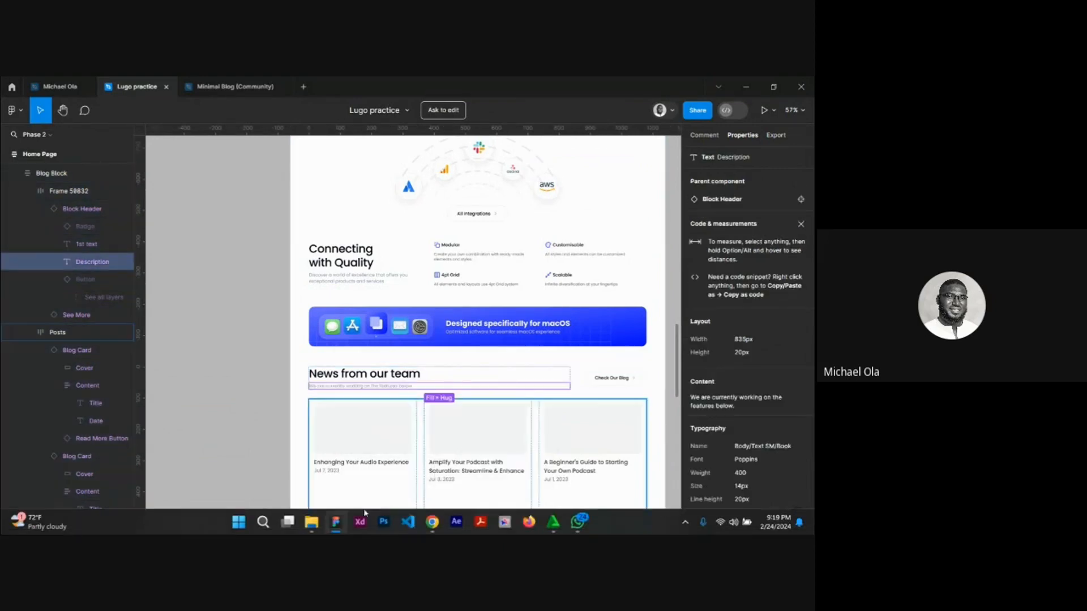
mouse_move(432, 521)
click(377, 478)
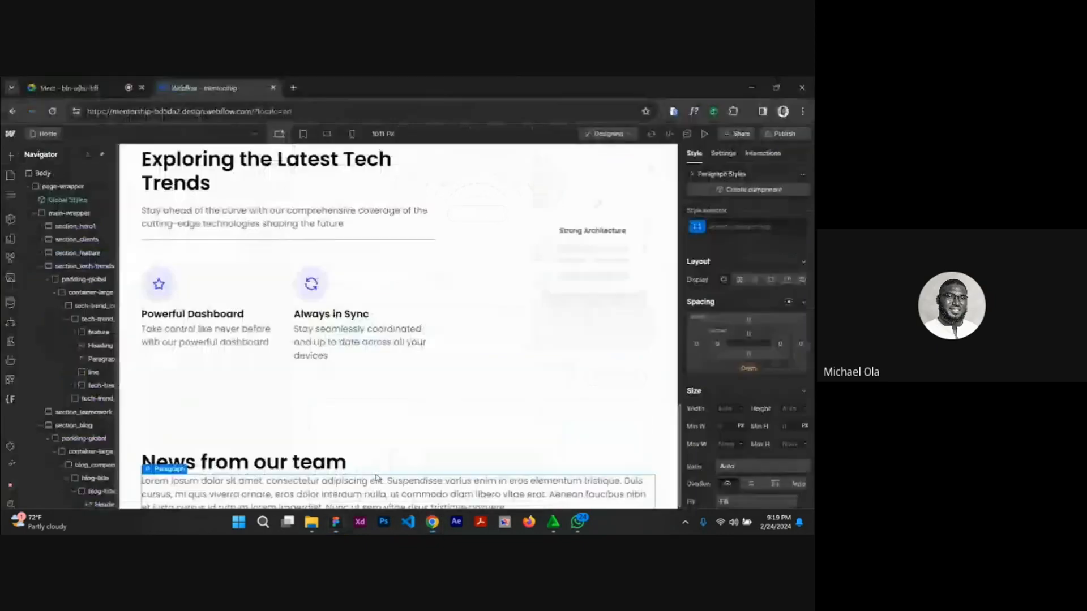
triple_click(290, 493)
text(We are currently working on the features below.)
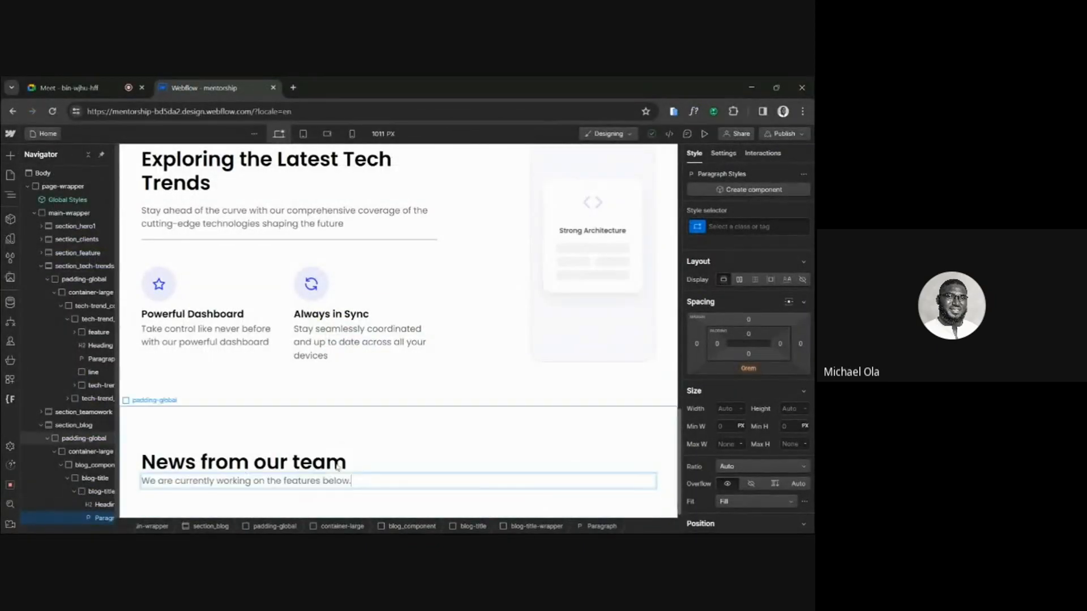
Collapse blog-title-wrapper in the element tree and select its parent div, blog-title.
click(103, 505)
click(95, 492)
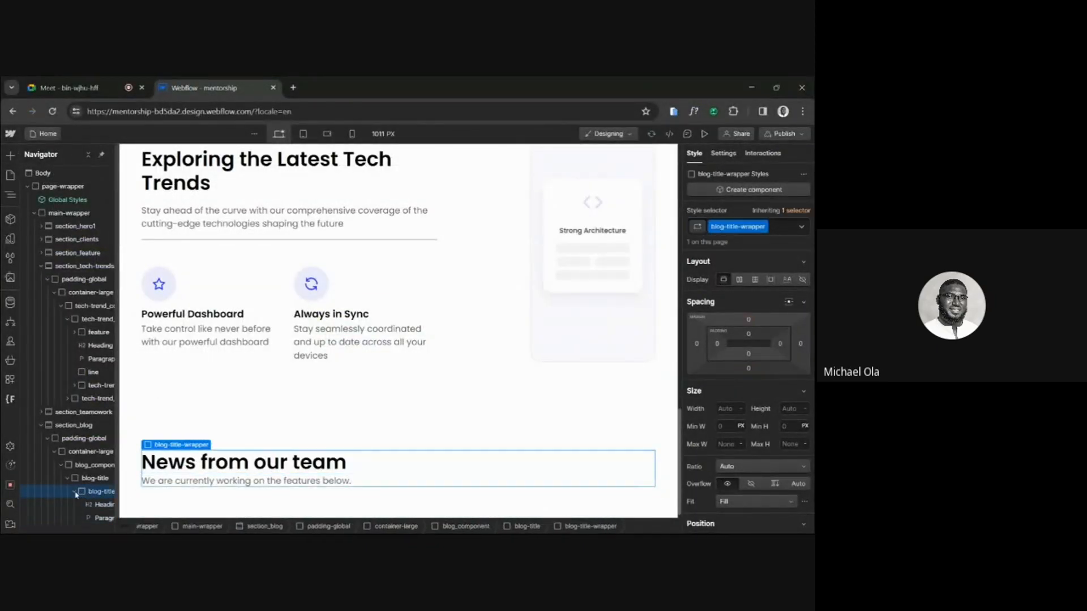
click(74, 492)
click(94, 478)
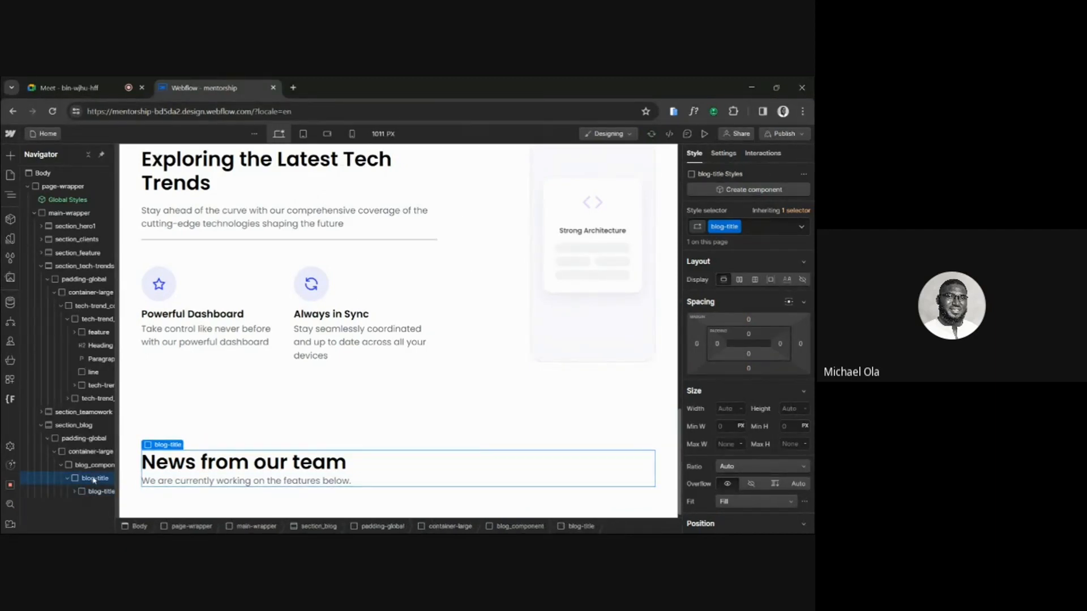
Look over the home page's existing sections, check the "News from our team" design in Figma, and return to Webflow.
scroll(221, 378, up, 15)
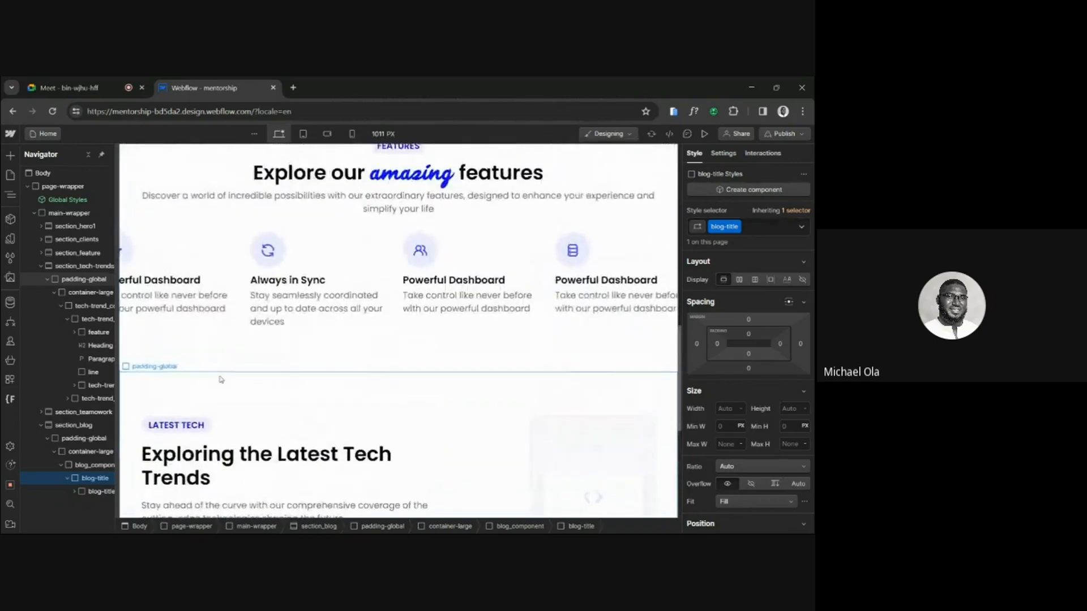
scroll(221, 379, up, 5)
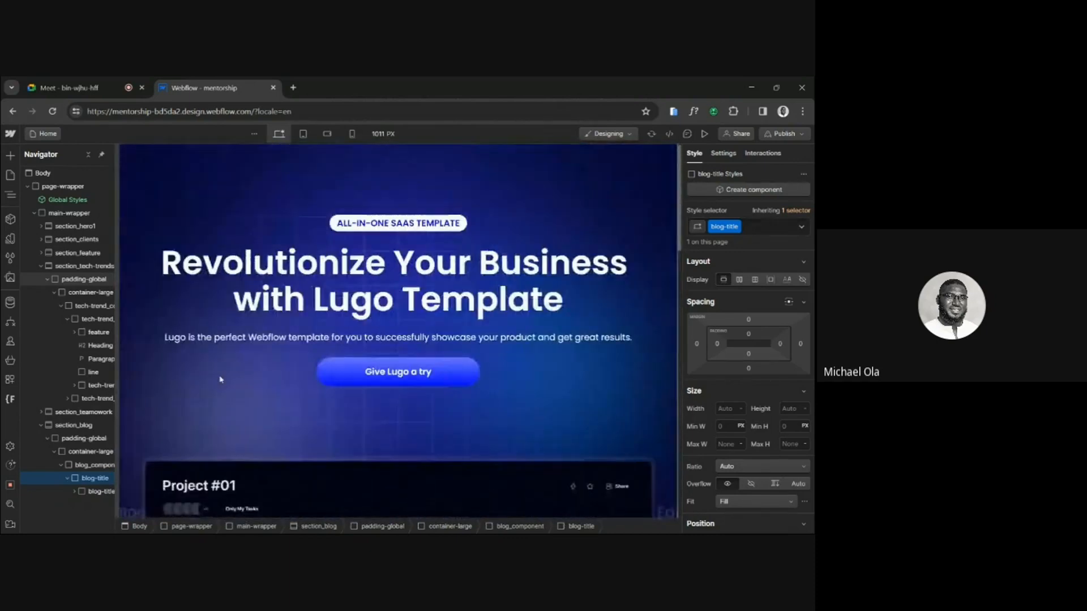
scroll(221, 379, down, 10)
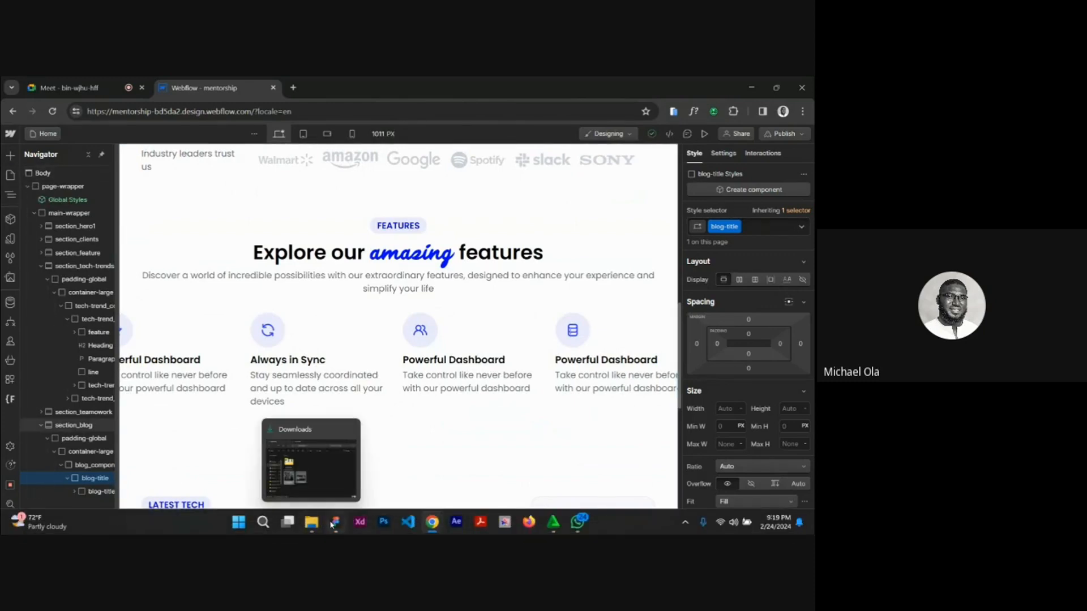
click(334, 523)
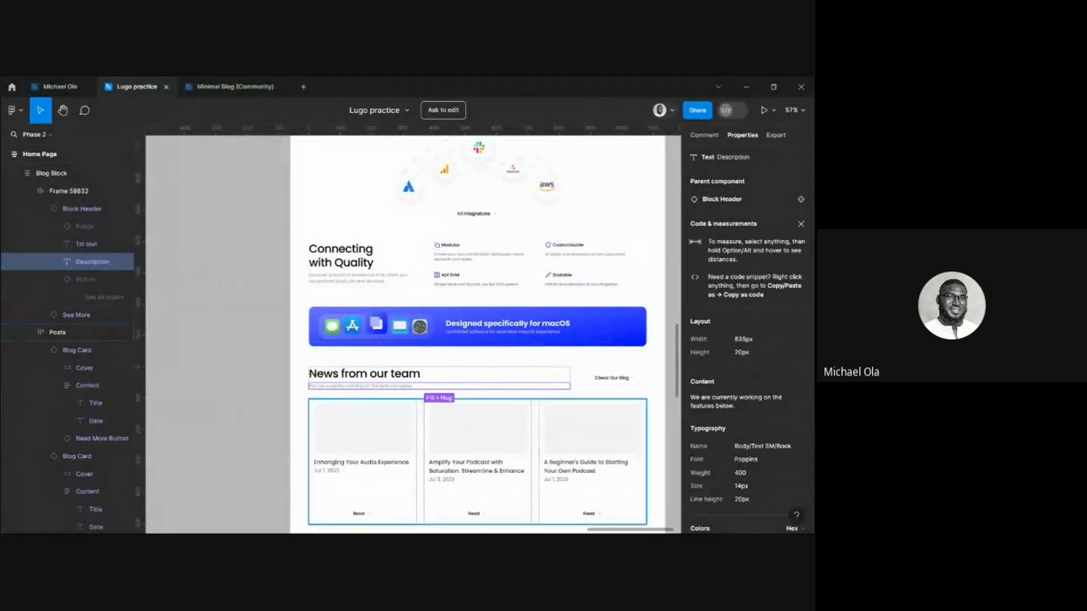
mouse_move(432, 521)
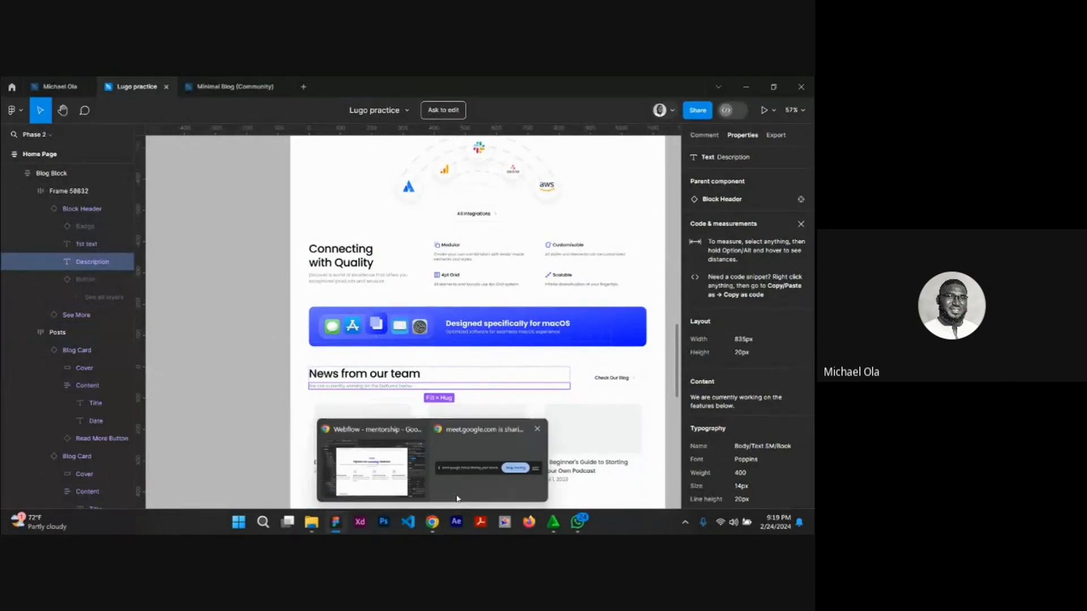
click(388, 479)
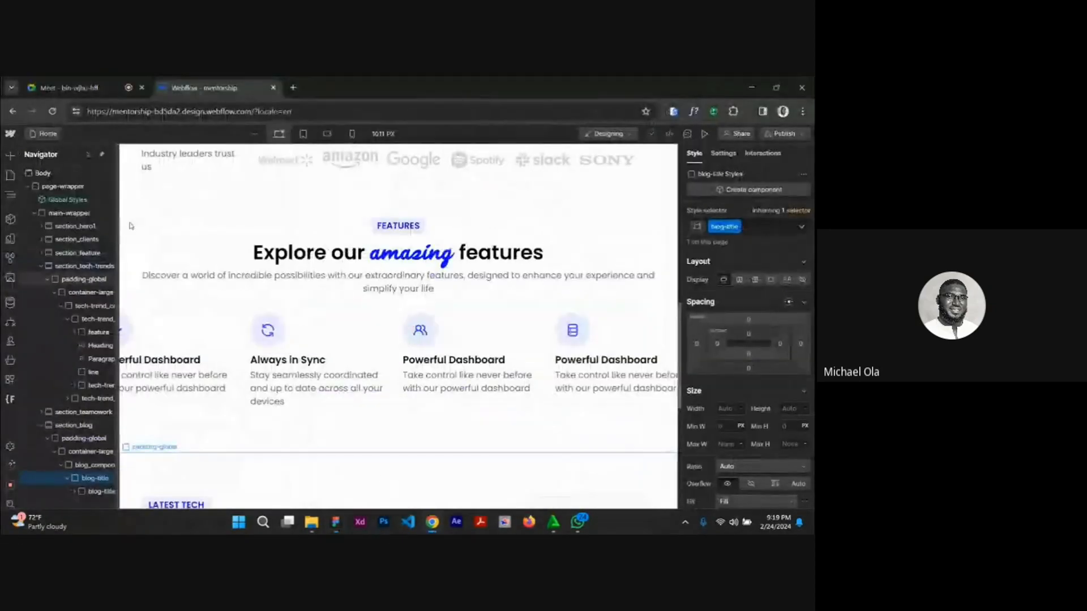
Open the Style Guide page and examine the is-secondary and is-icon button variants, including the icon button's text block.
click(12, 176)
click(64, 231)
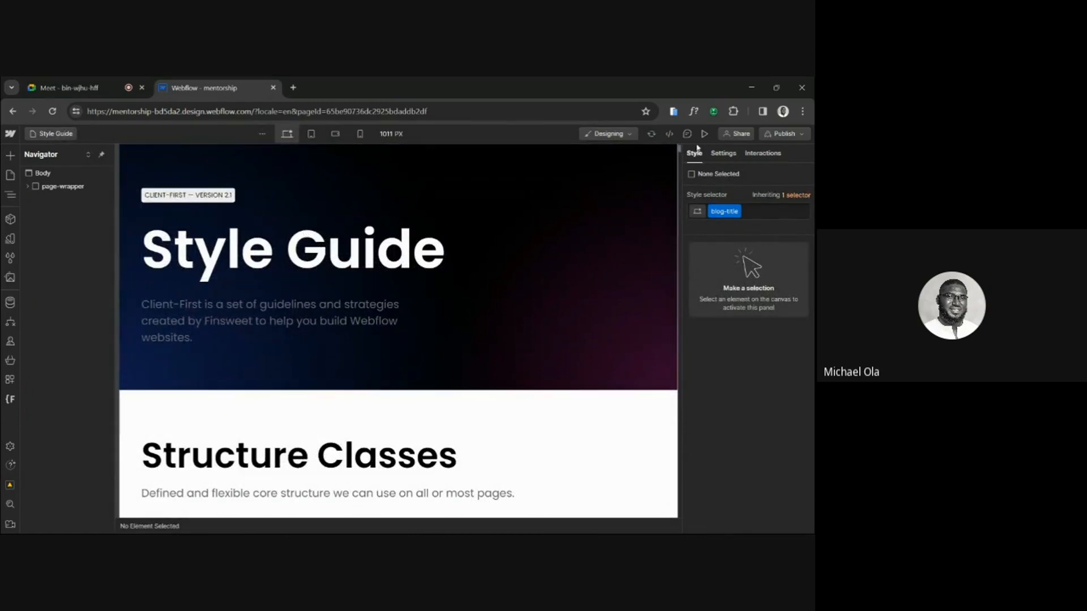
drag(680, 154, 679, 294)
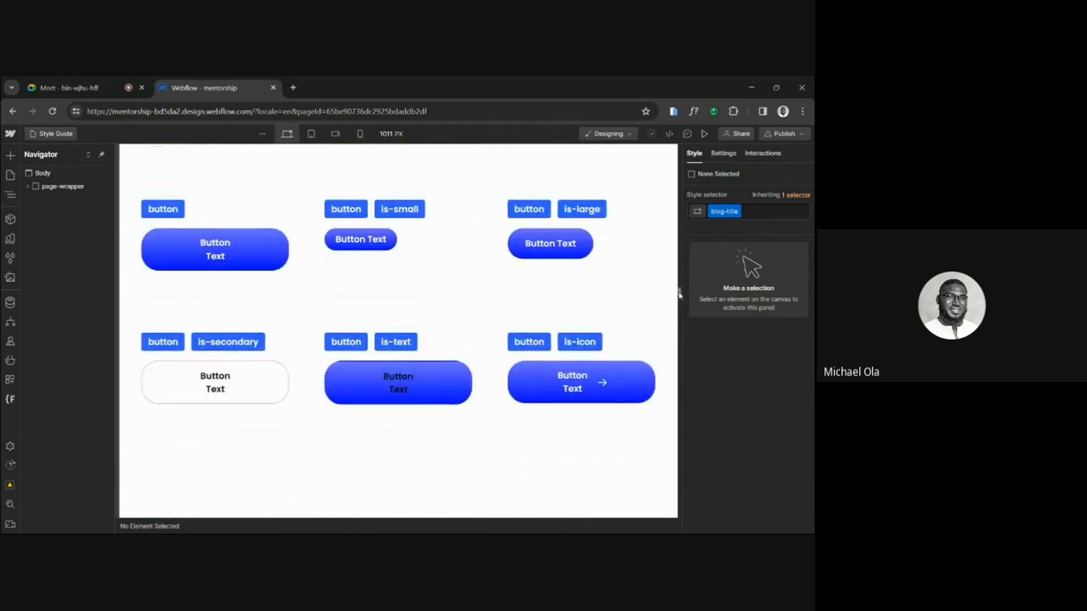
click(274, 386)
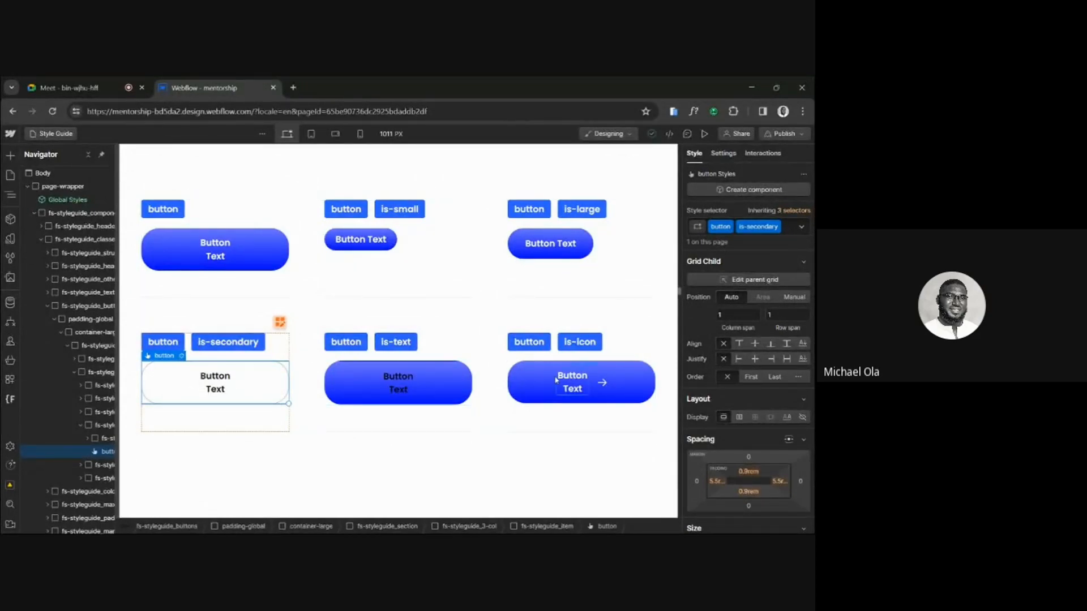
click(513, 380)
scroll(794, 402, down, 1)
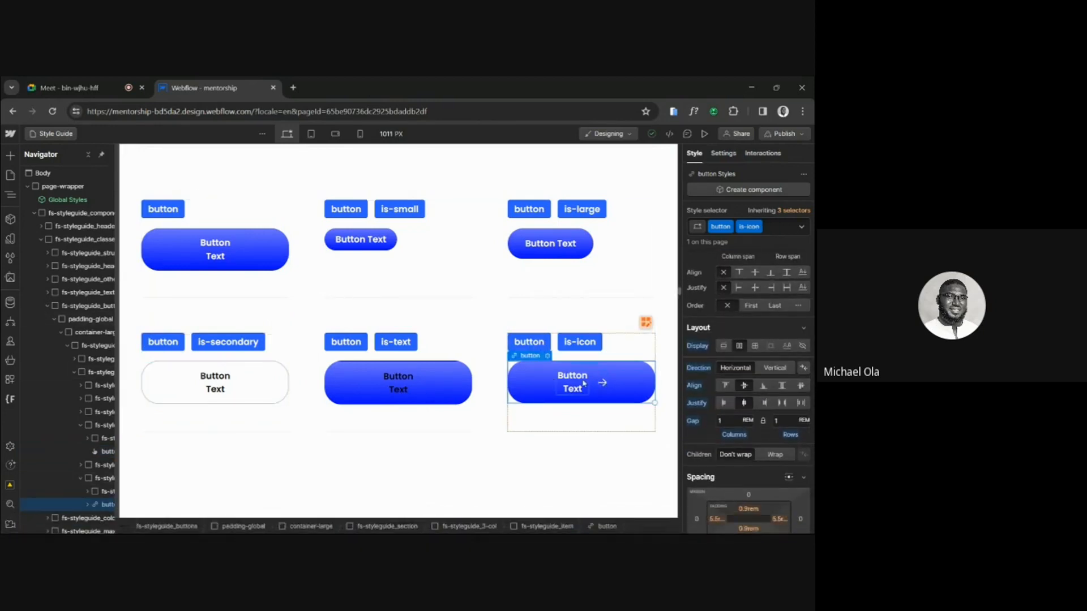
scroll(760, 296, up, 1)
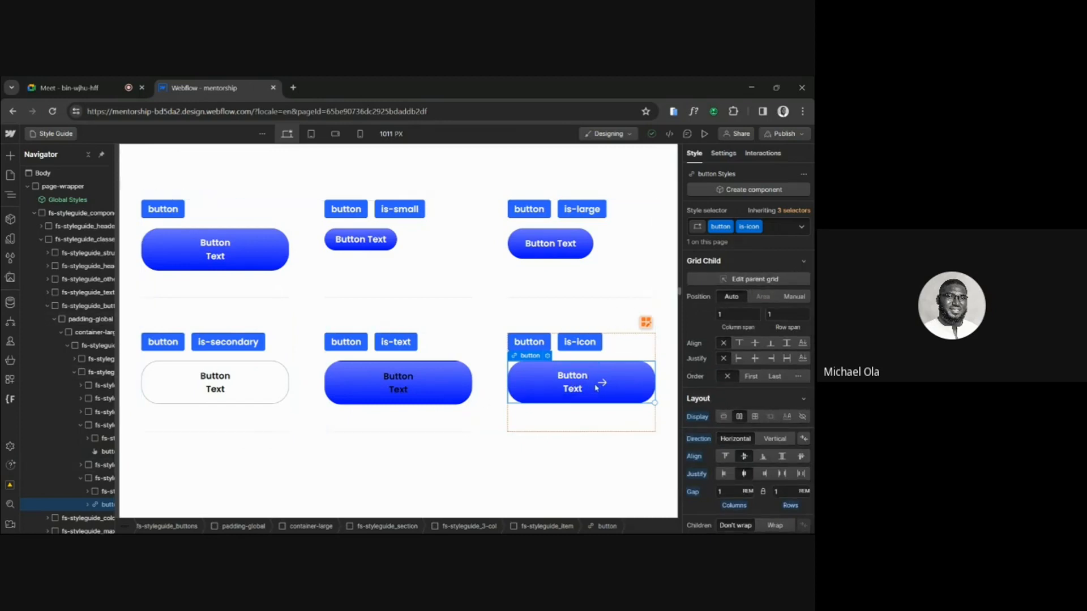
click(575, 389)
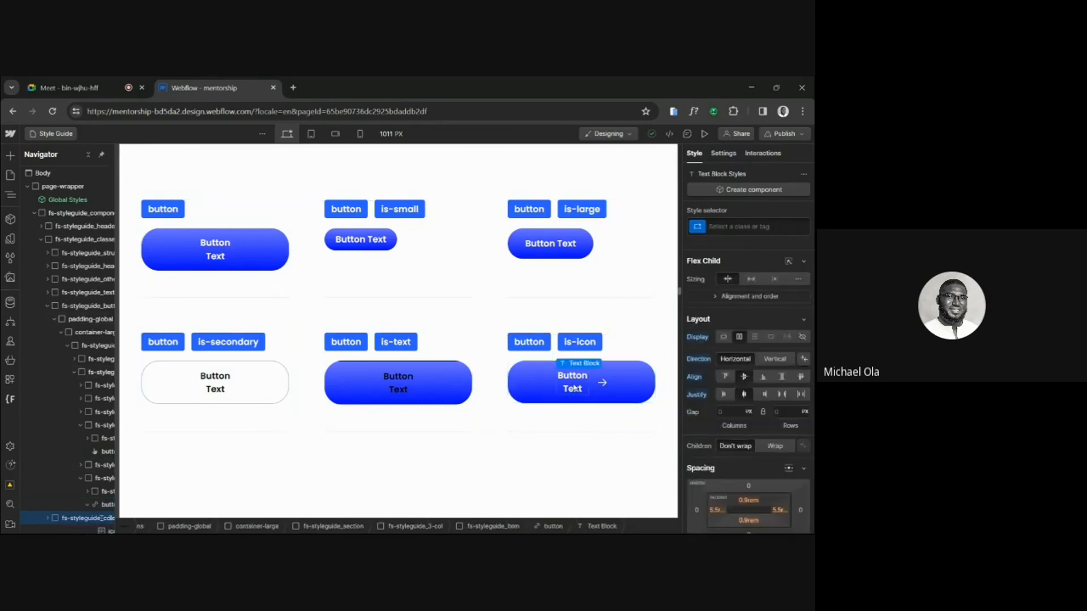
click(621, 381)
click(580, 389)
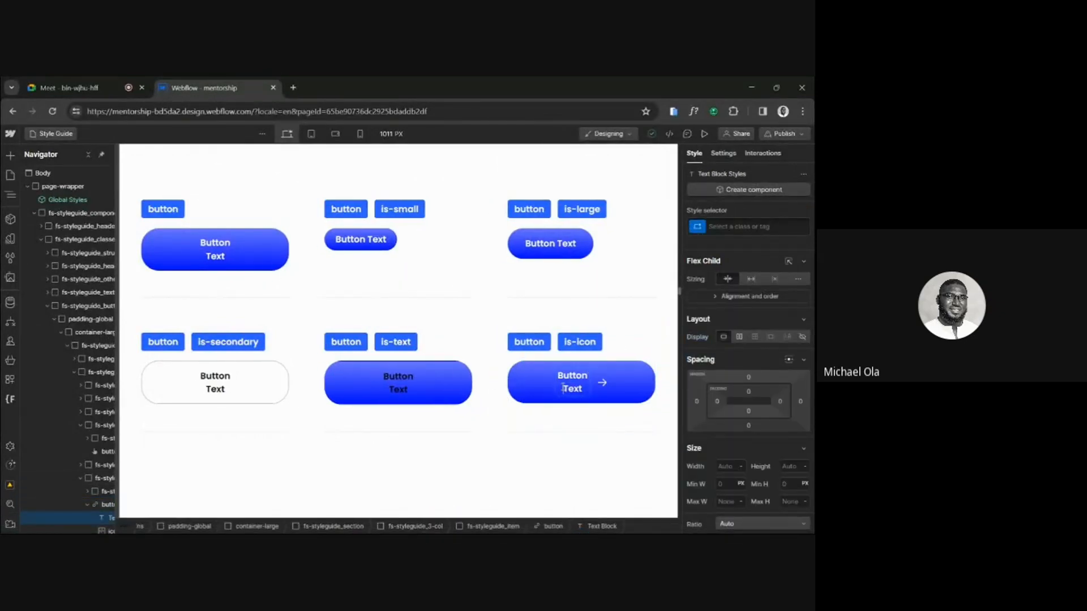
Preview the Style Guide page and view the button variants at full width.
click(706, 133)
click(707, 132)
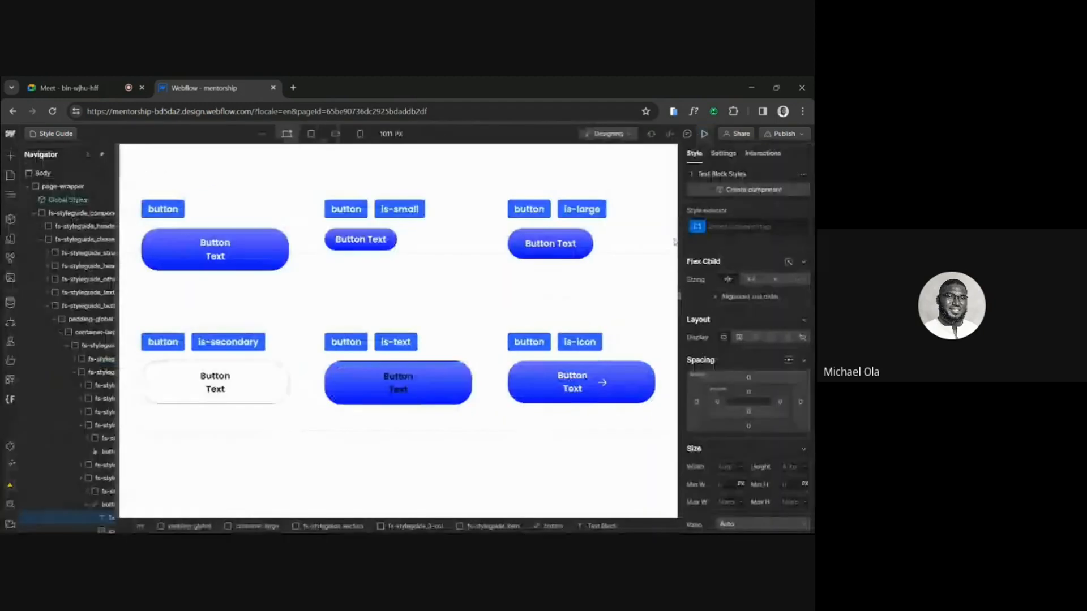
click(707, 133)
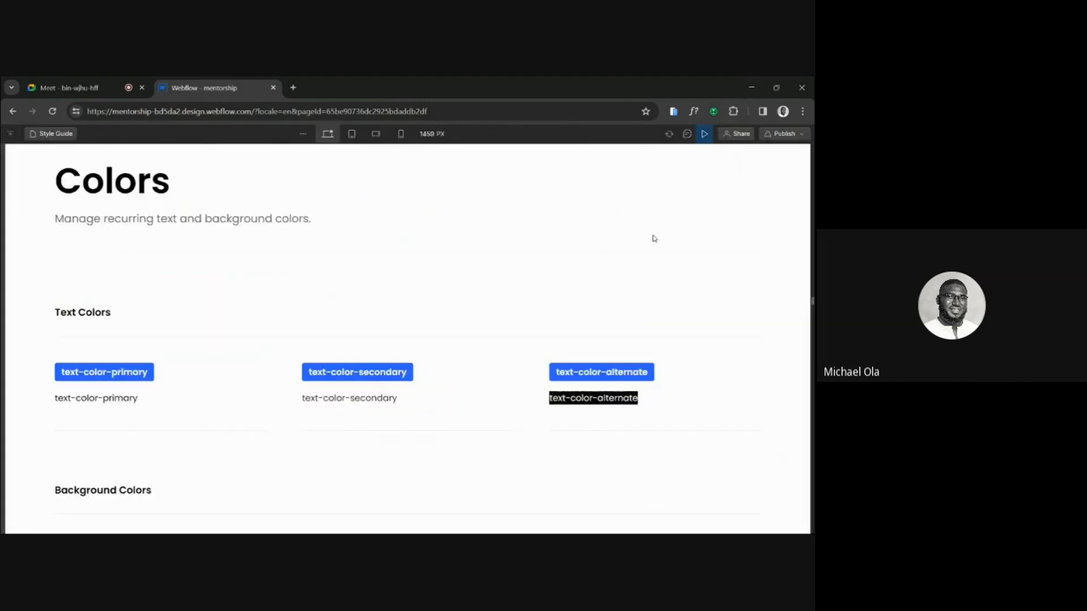
scroll(651, 238, down, 3)
scroll(651, 237, up, 8)
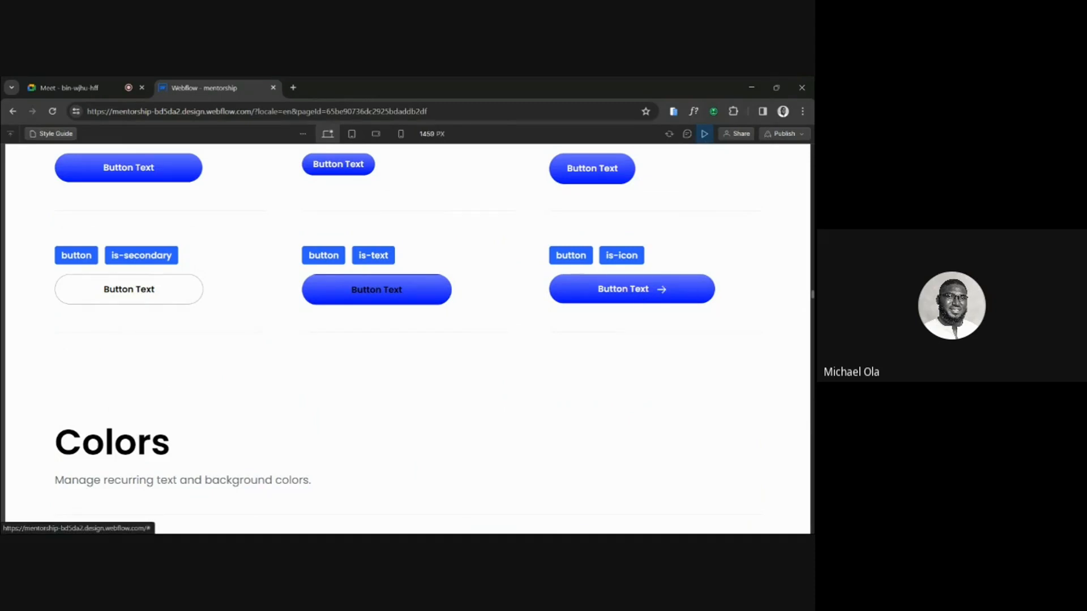
Switch to Figma and inspect the arrow icon of the "Check Our Blog" button beside the News from our team title.
mouse_move(373, 508)
click(335, 521)
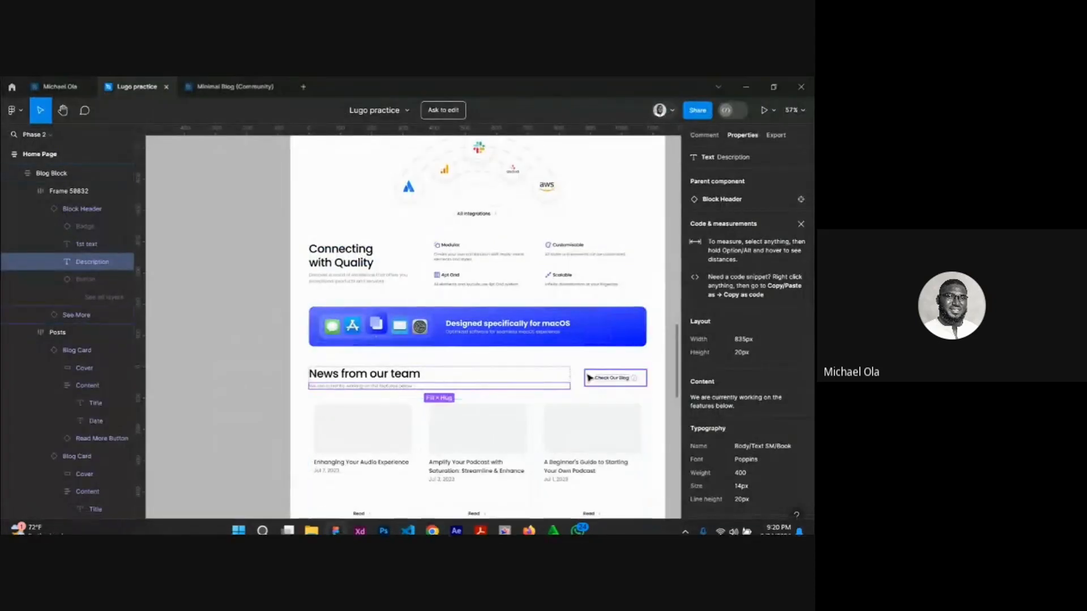
scroll(589, 378, right, 3)
scroll(588, 378, up, 5)
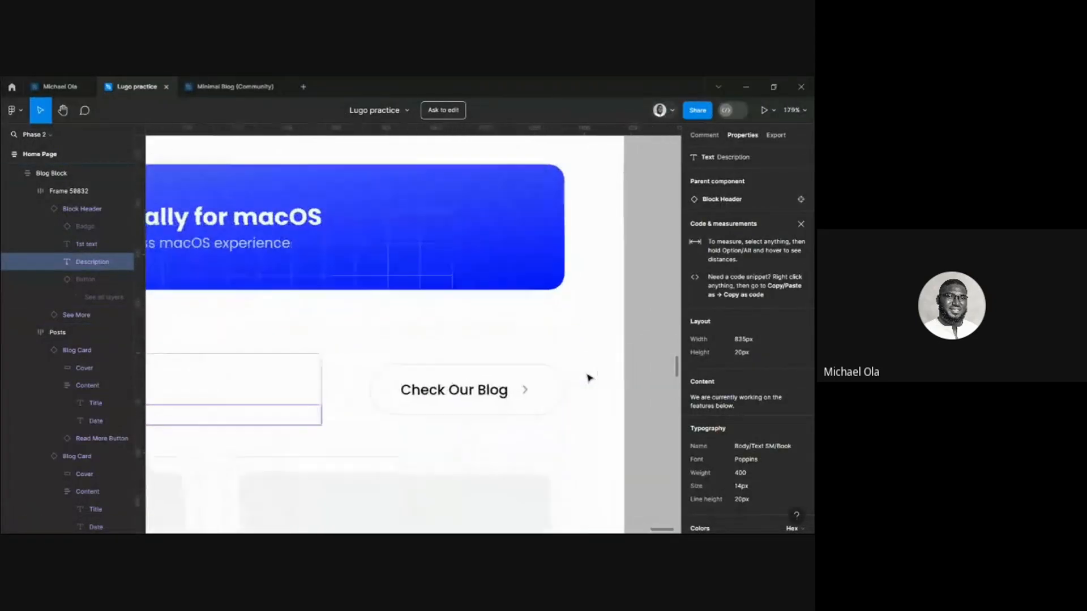
click(524, 392)
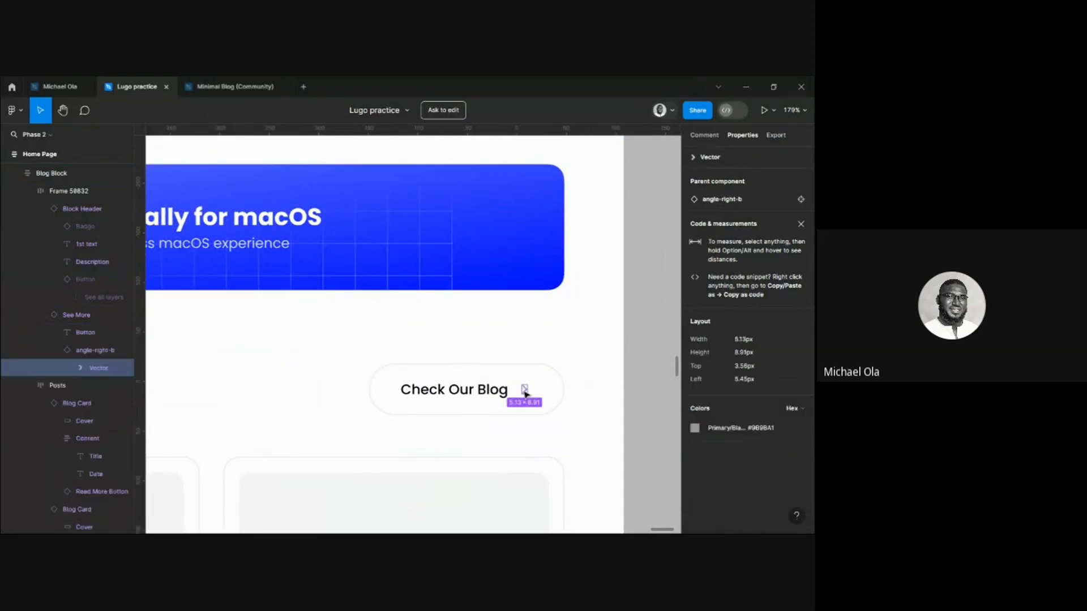
Check the copy options for the "Check Our Blog" arrow vector and compare it with the is-icon button in Webflow.
right_click(524, 392)
mouse_move(555, 413)
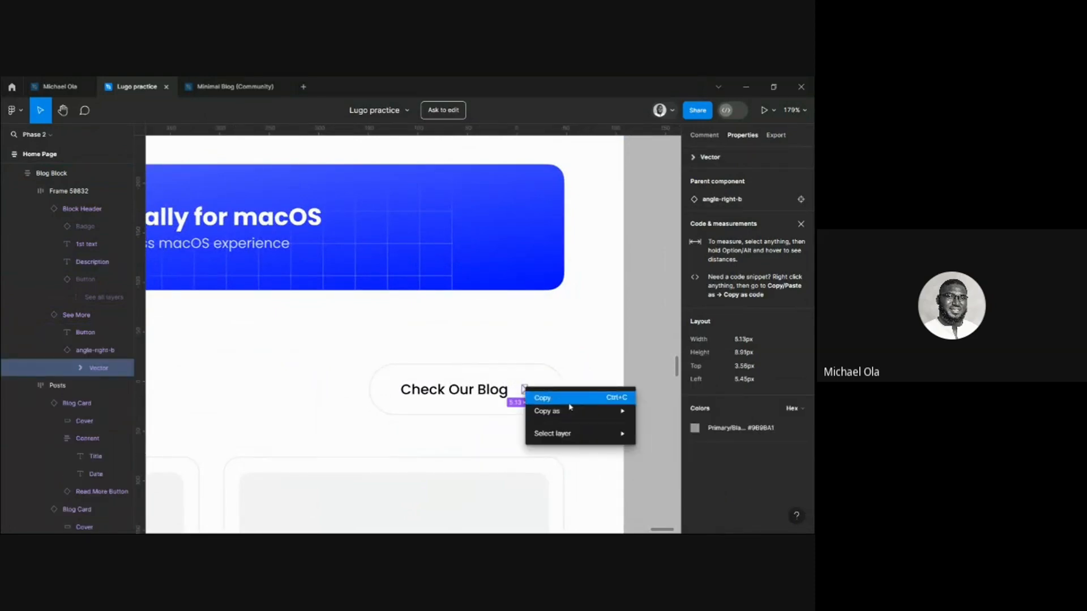
click(521, 385)
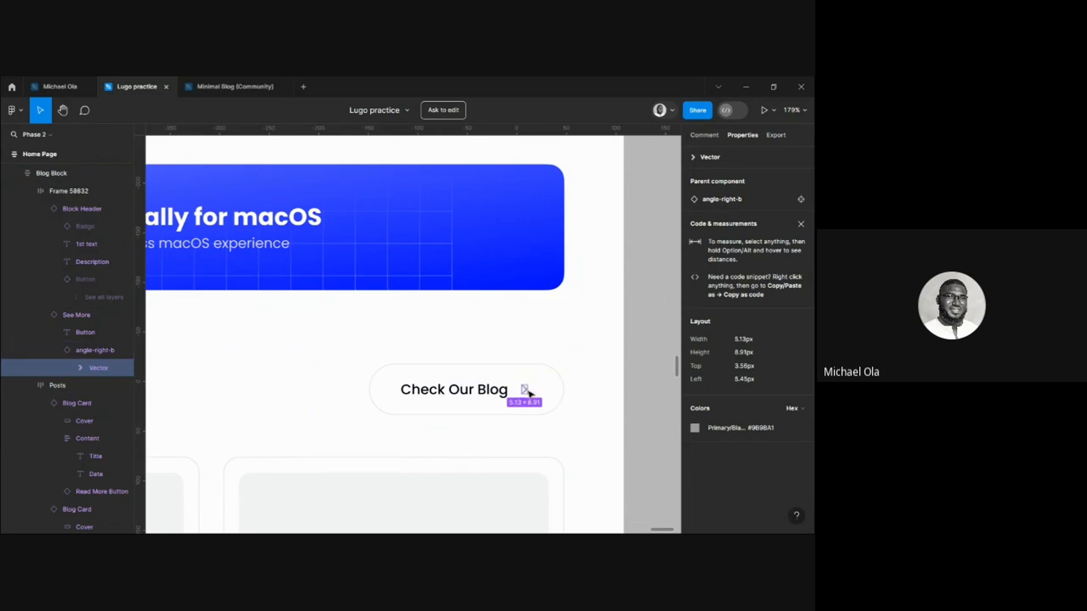
mouse_move(432, 530)
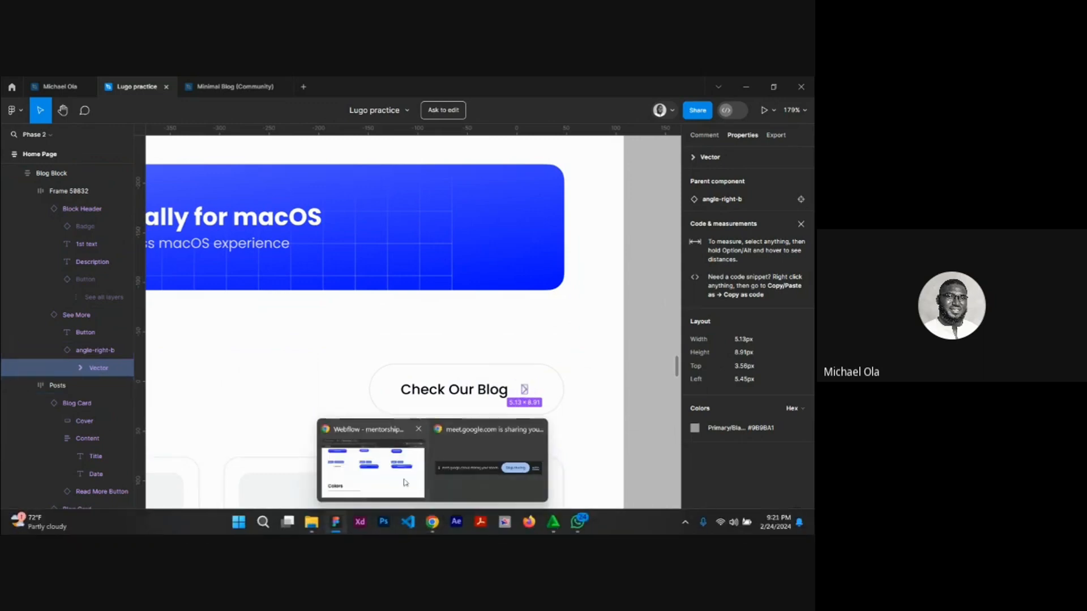
click(390, 475)
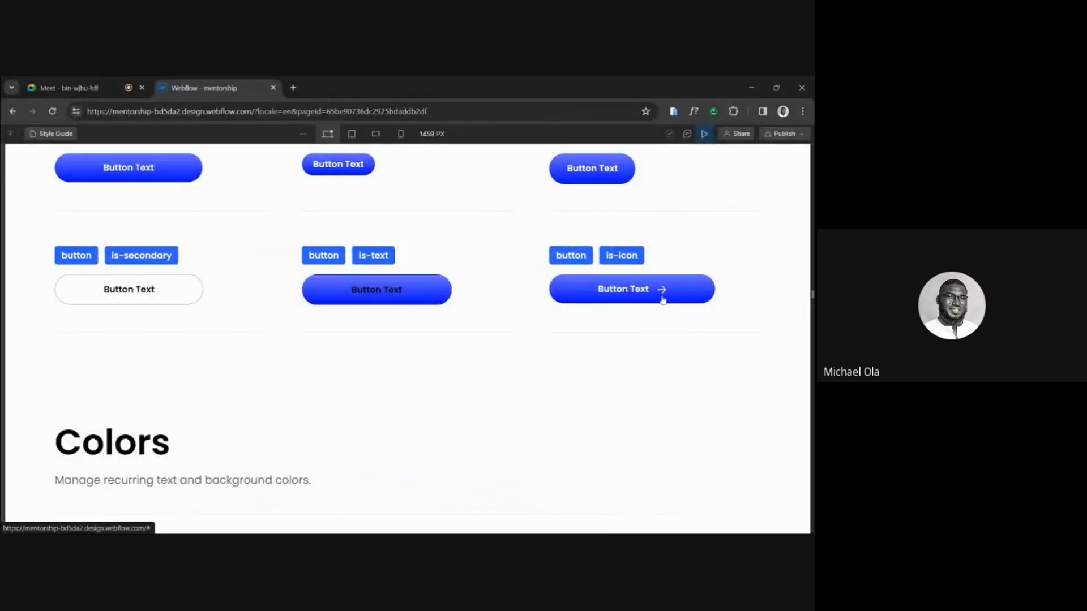
mouse_move(438, 532)
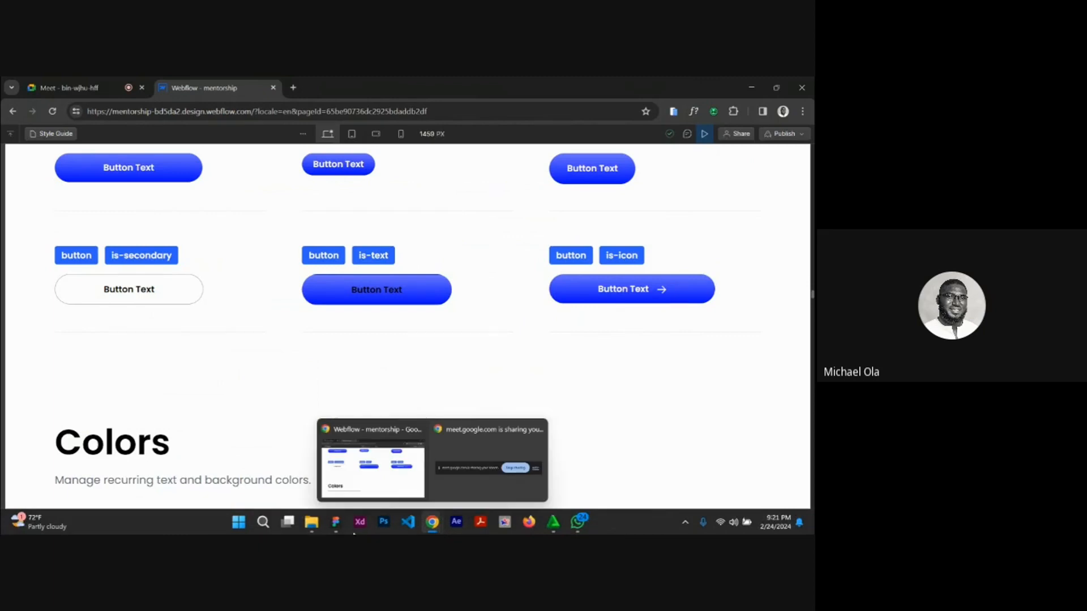
Switch to Figma, copy the "Check Our Blog" button label as text, and return to Webflow.
click(336, 522)
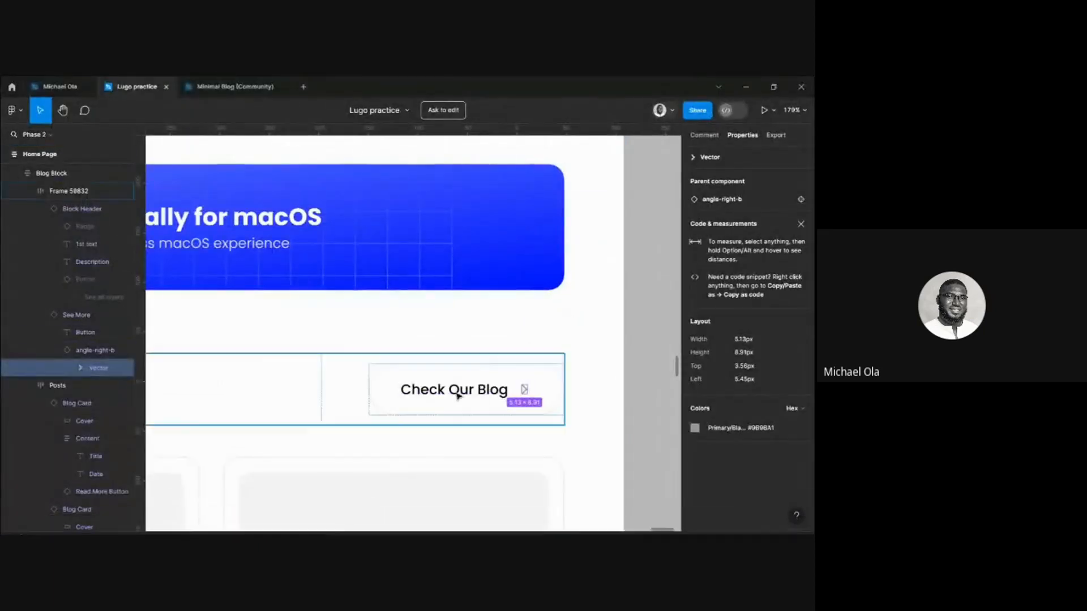
click(457, 393)
right_click(455, 394)
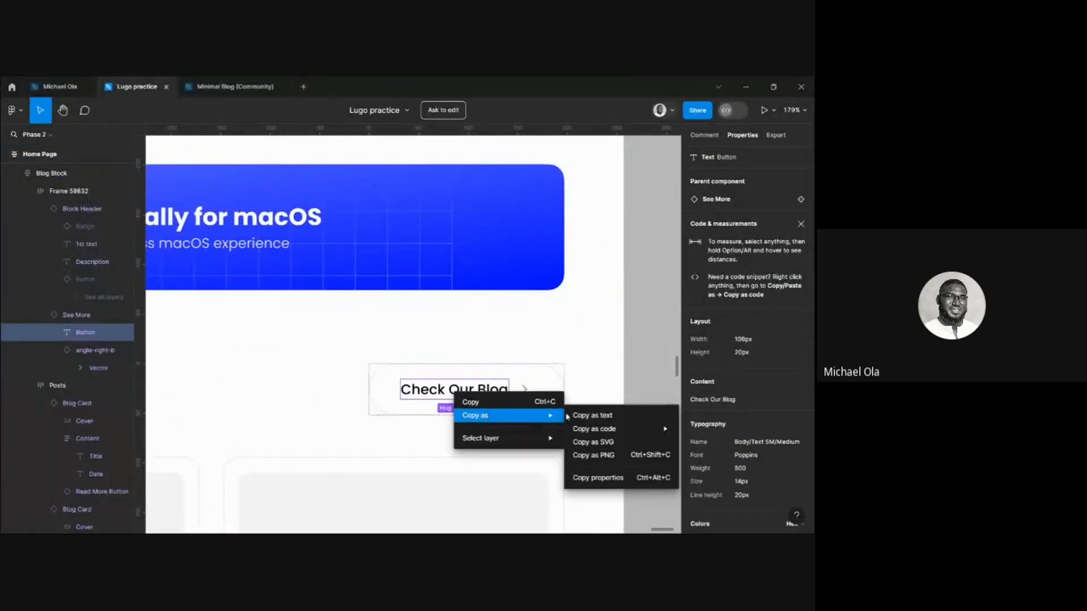
click(592, 416)
mouse_move(433, 524)
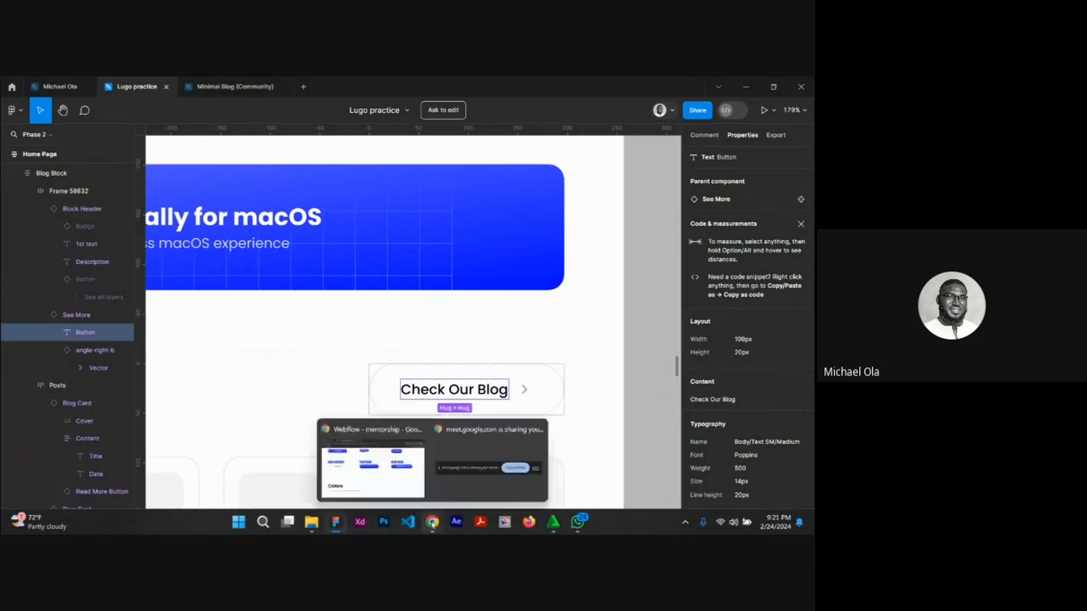
click(373, 463)
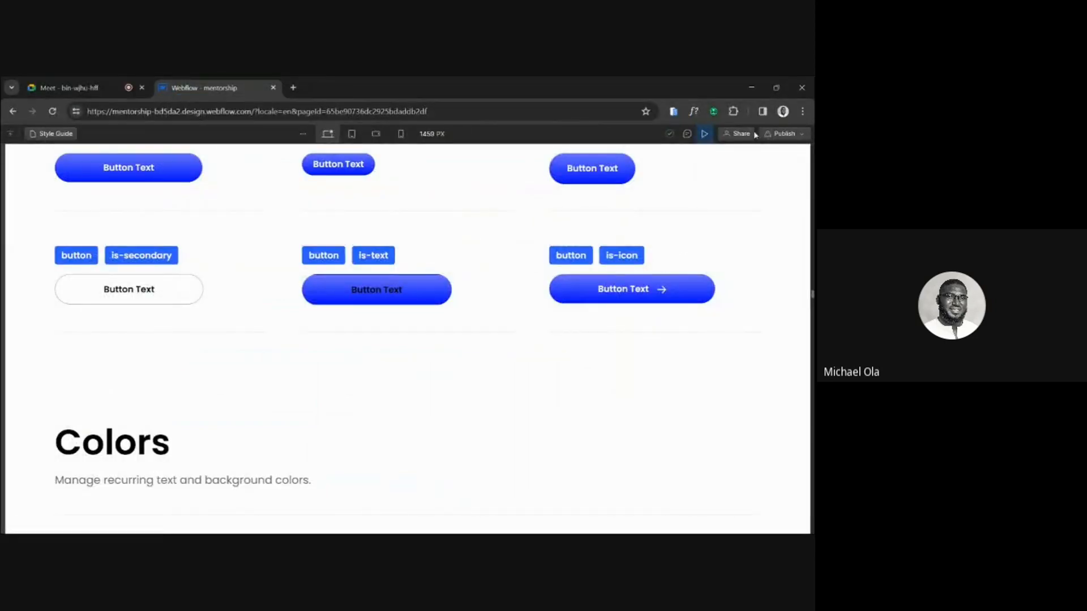
Exit the Style Guide preview, select the is-icon button and bring up its background settings.
key(ctrl+shift+p)
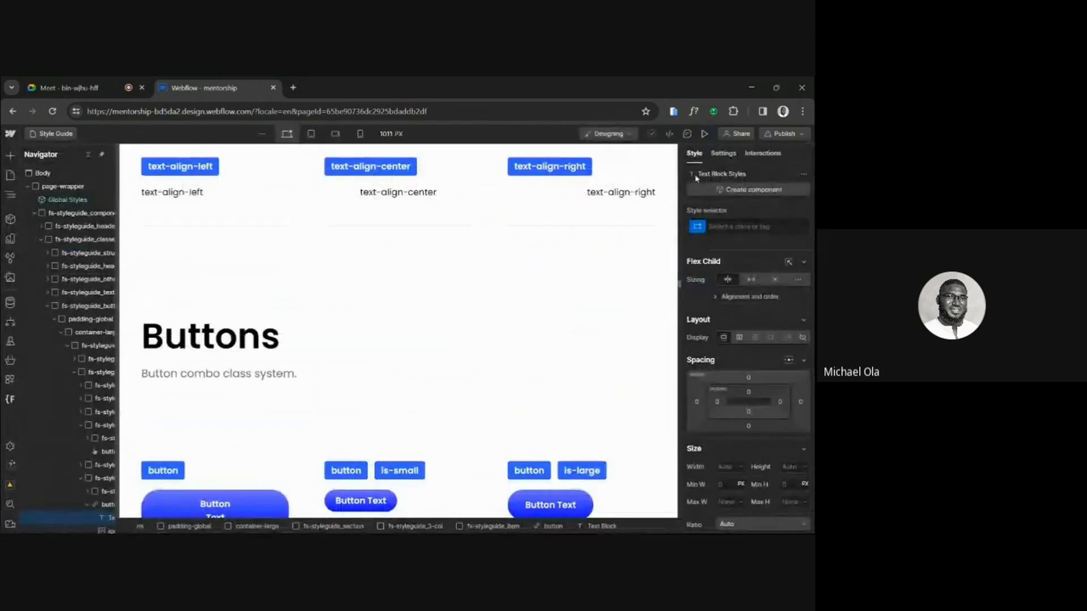
scroll(525, 498, down, 3)
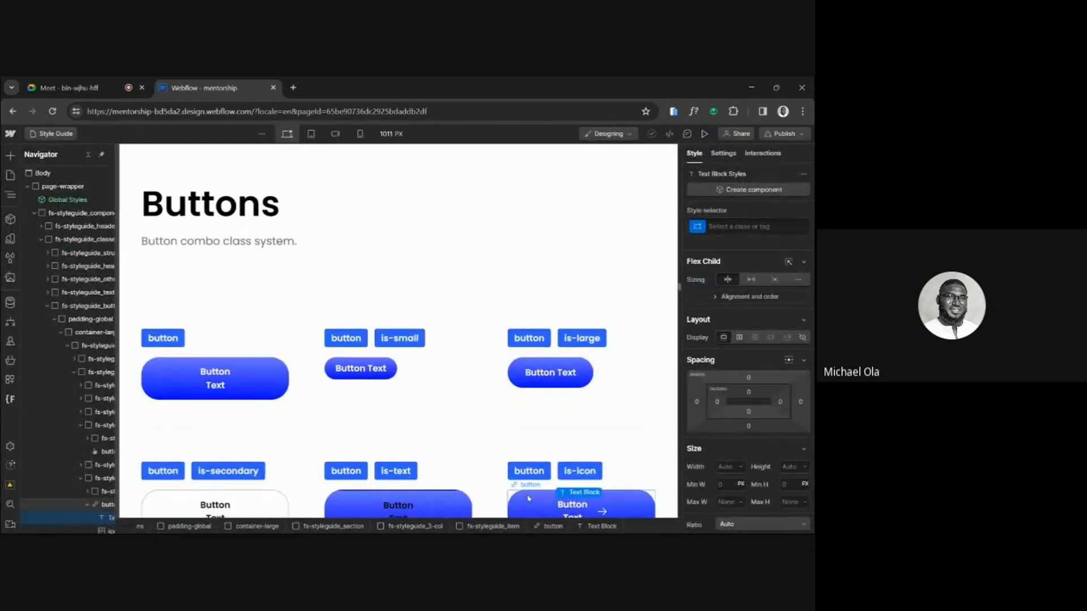
click(524, 498)
scroll(747, 396, down, 3)
scroll(754, 401, down, 6)
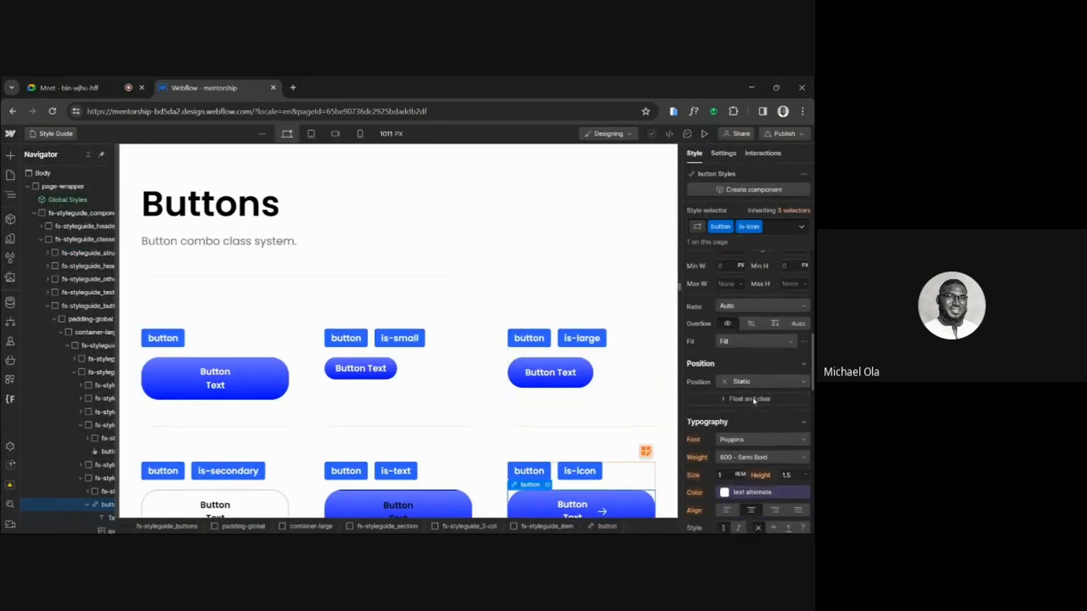
scroll(601, 403, down, 3)
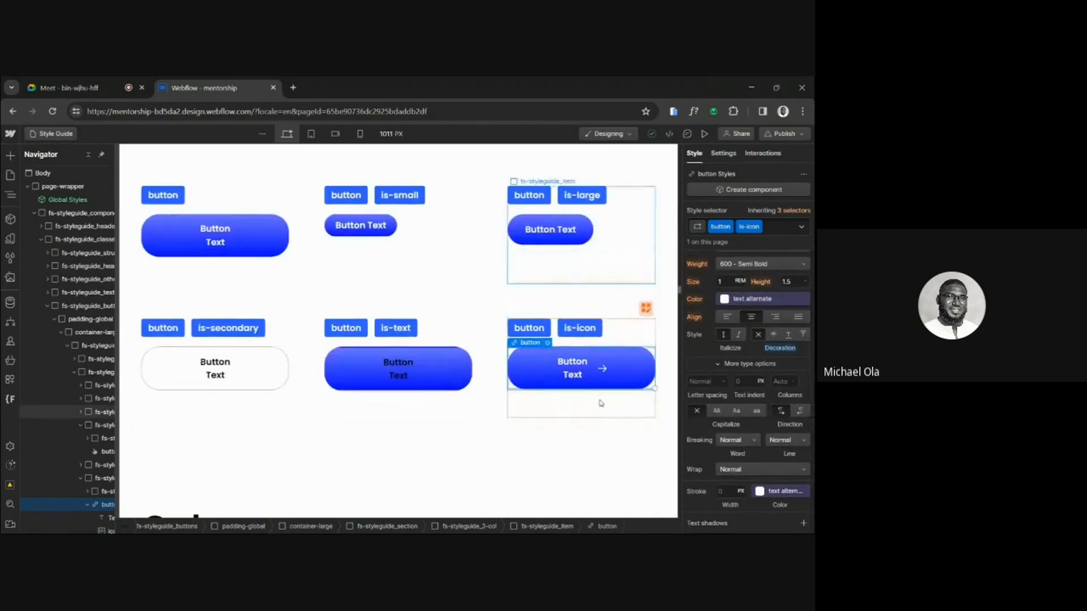
scroll(600, 403, up, 1)
scroll(735, 388, up, 2)
scroll(735, 388, down, 5)
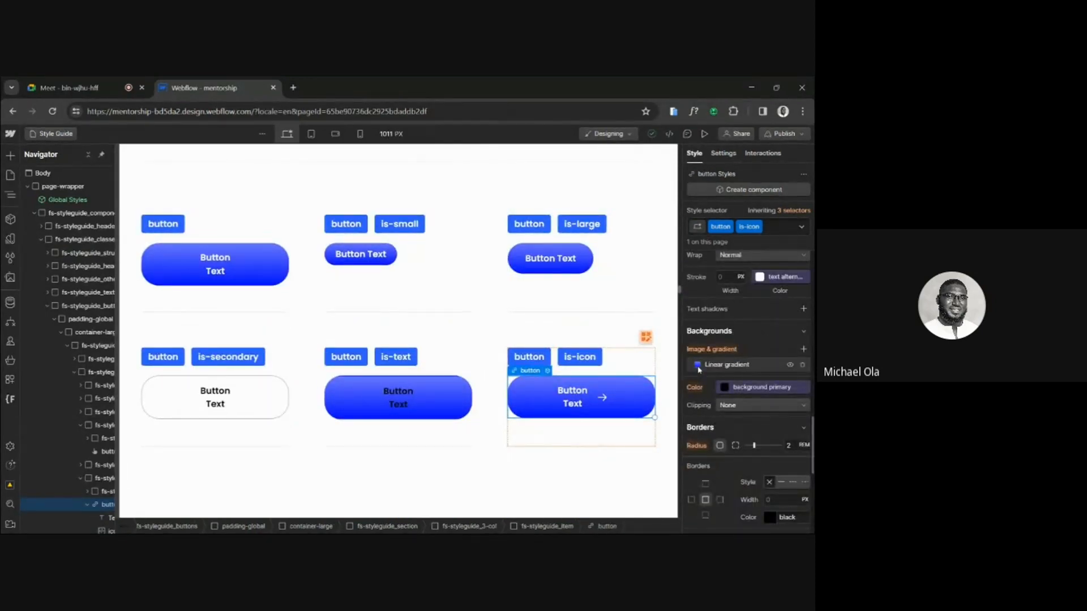
Replace the is-icon button's linear gradient background with a solid white overlay at 100% opacity.
click(698, 368)
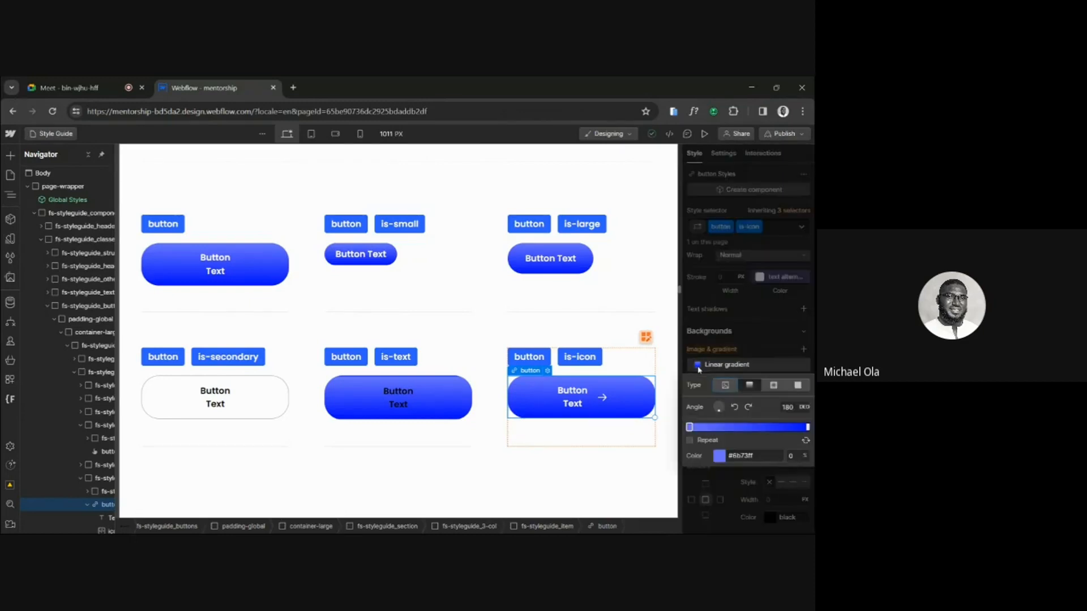
click(799, 385)
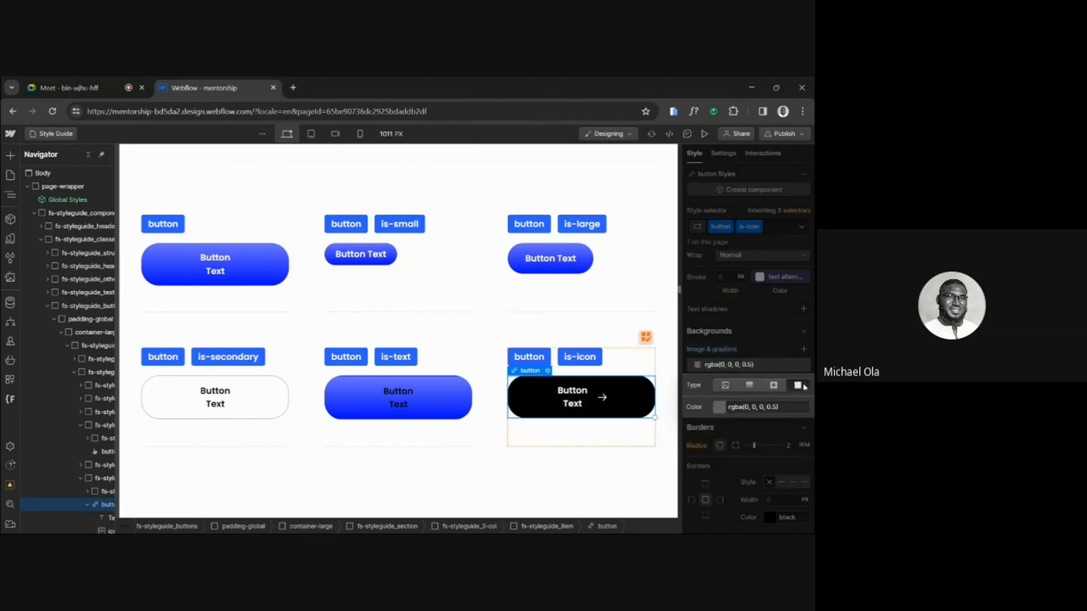
click(719, 407)
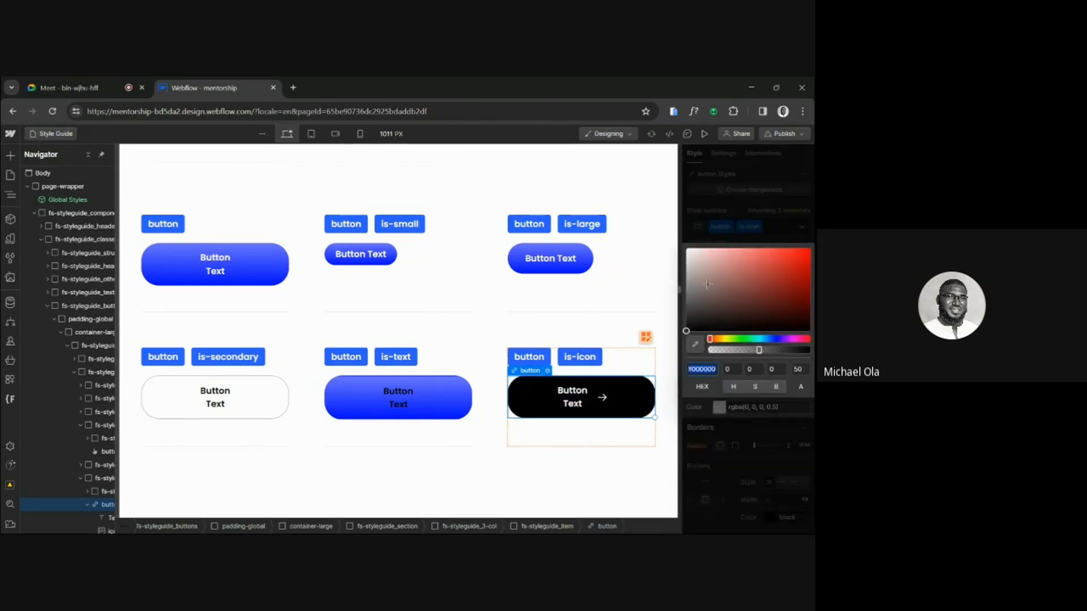
drag(707, 284, 630, 189)
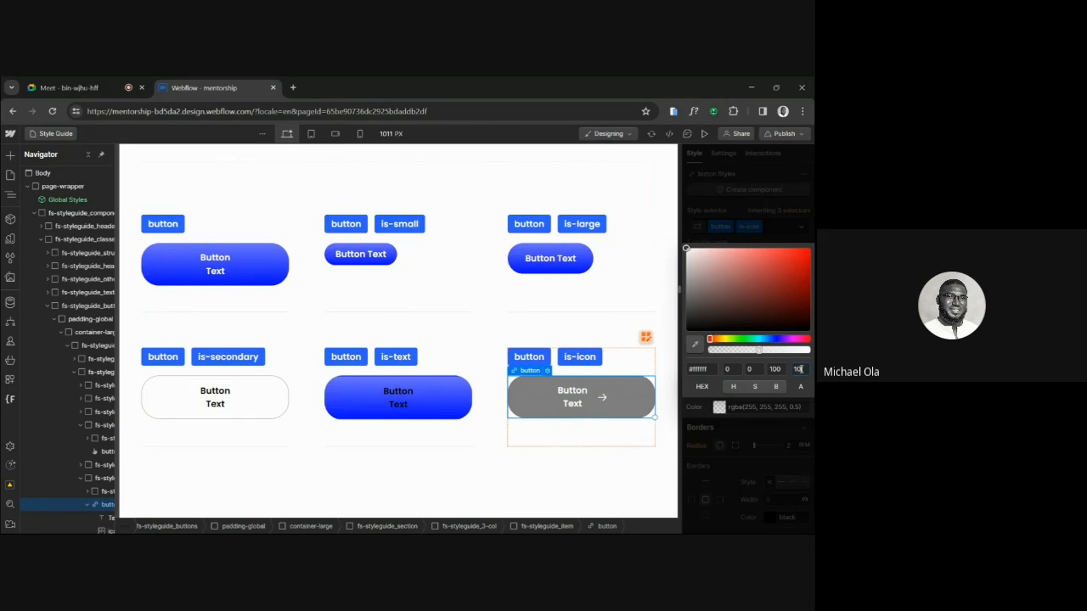
key(Return)
click(732, 504)
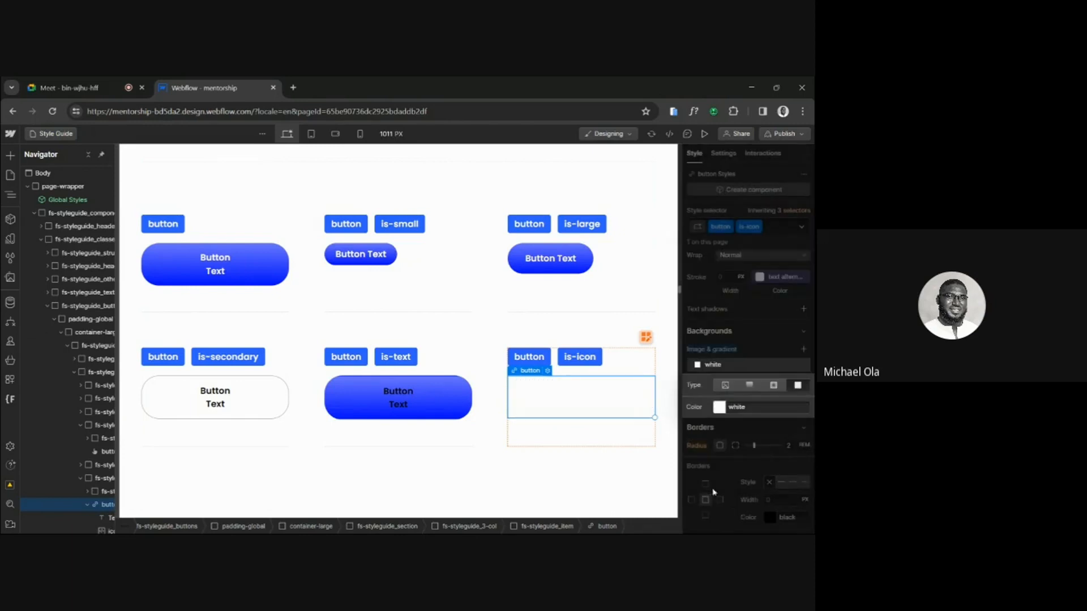
Give the is-icon button a solid 1 px border in #EAECF0, copying the color from the See More button's border in Figma.
click(780, 482)
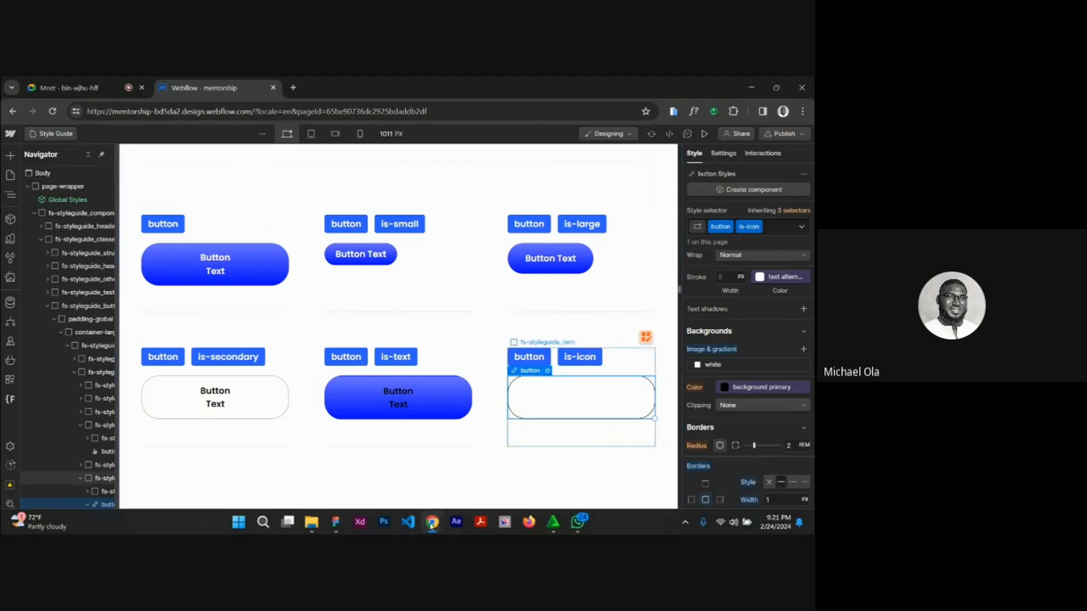
click(335, 522)
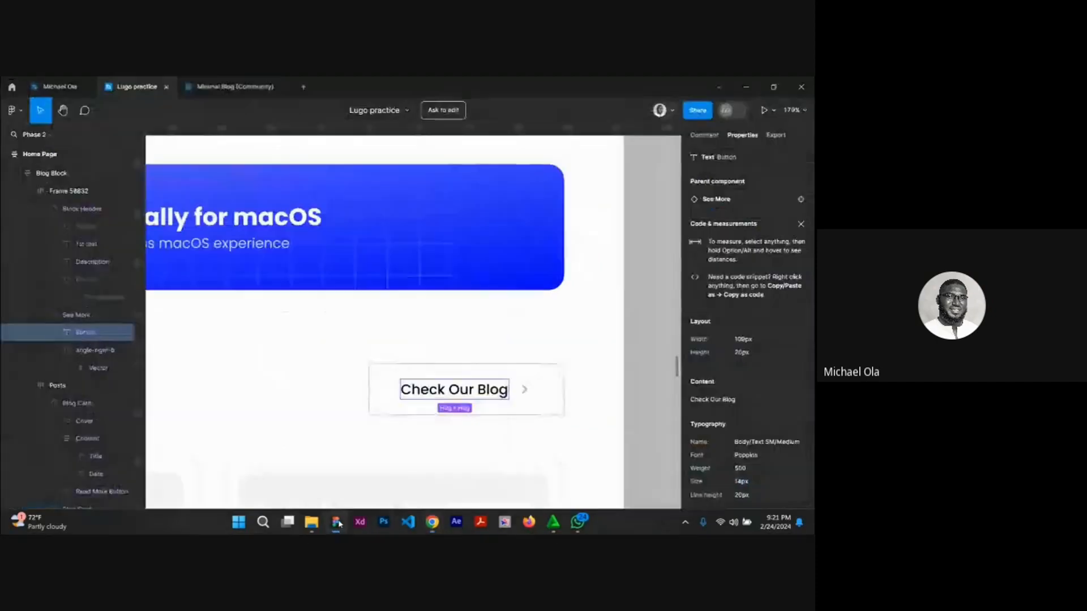
click(559, 378)
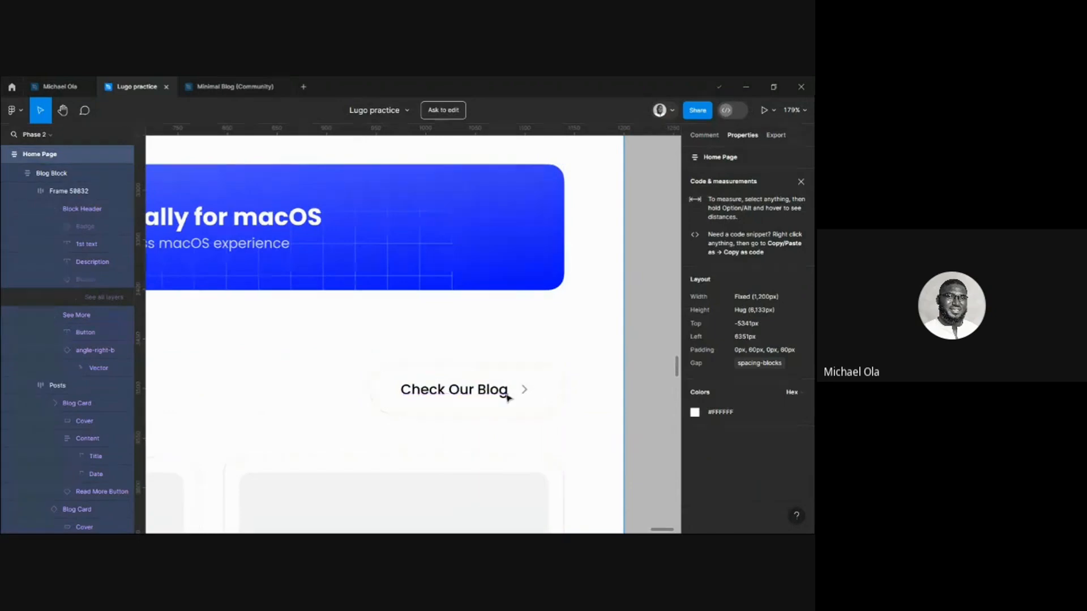
click(506, 394)
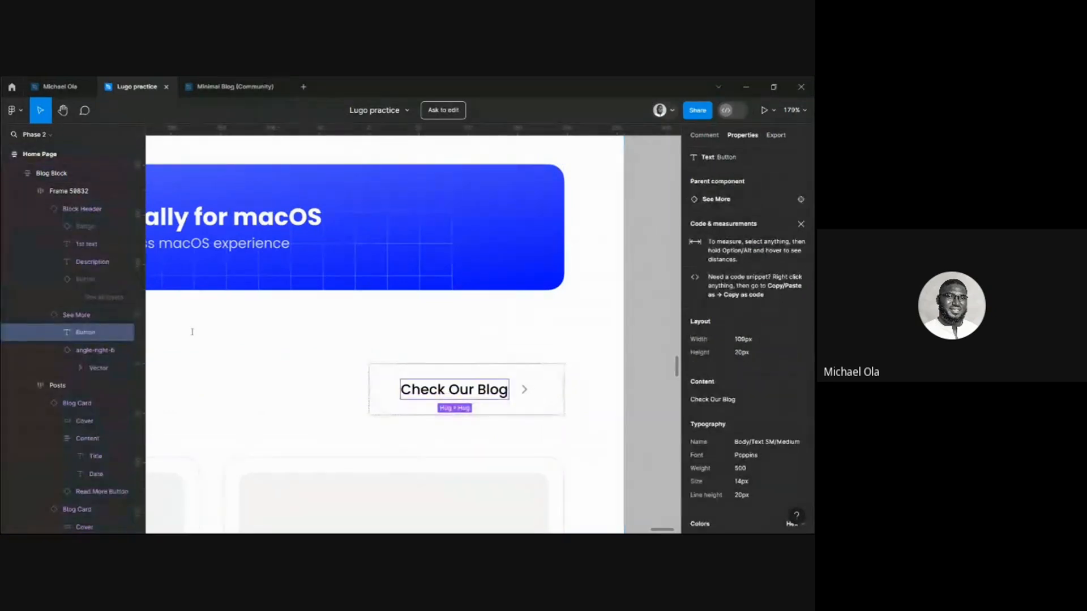
click(76, 320)
scroll(727, 456, down, 5)
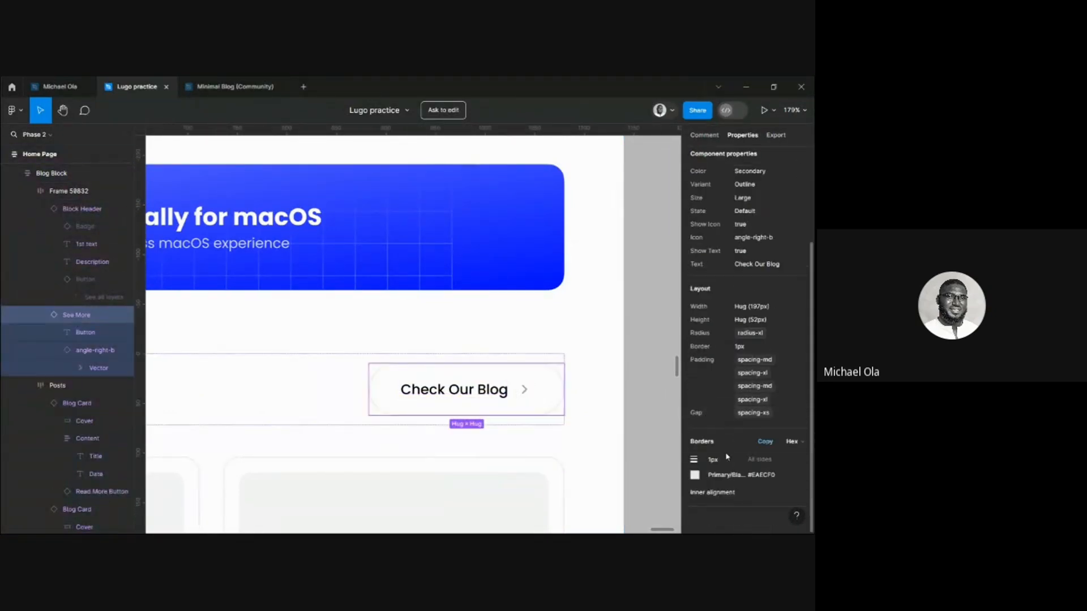
click(758, 475)
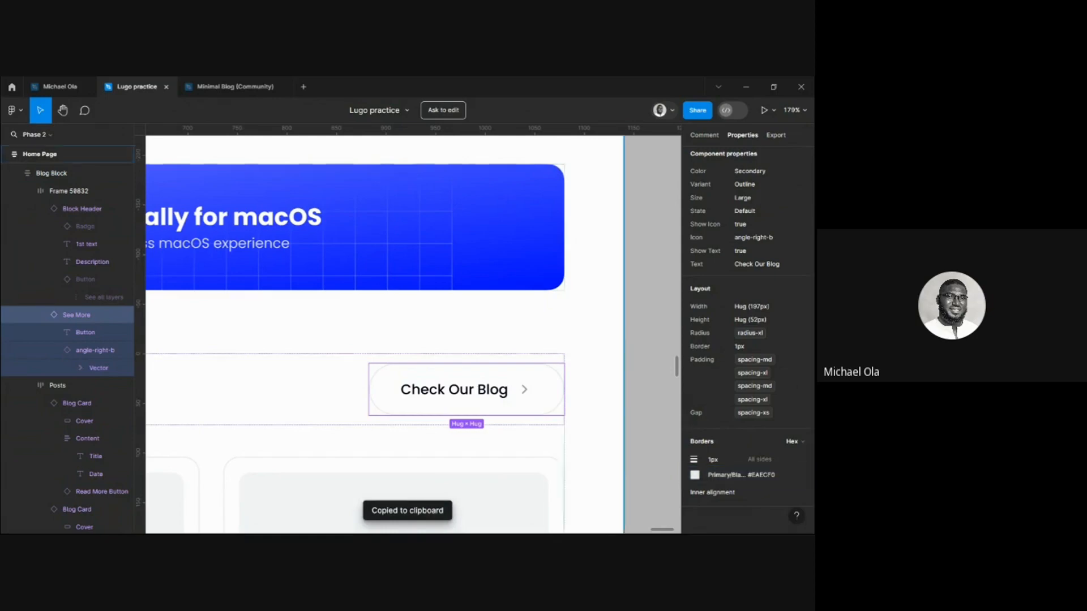
mouse_move(435, 523)
click(381, 484)
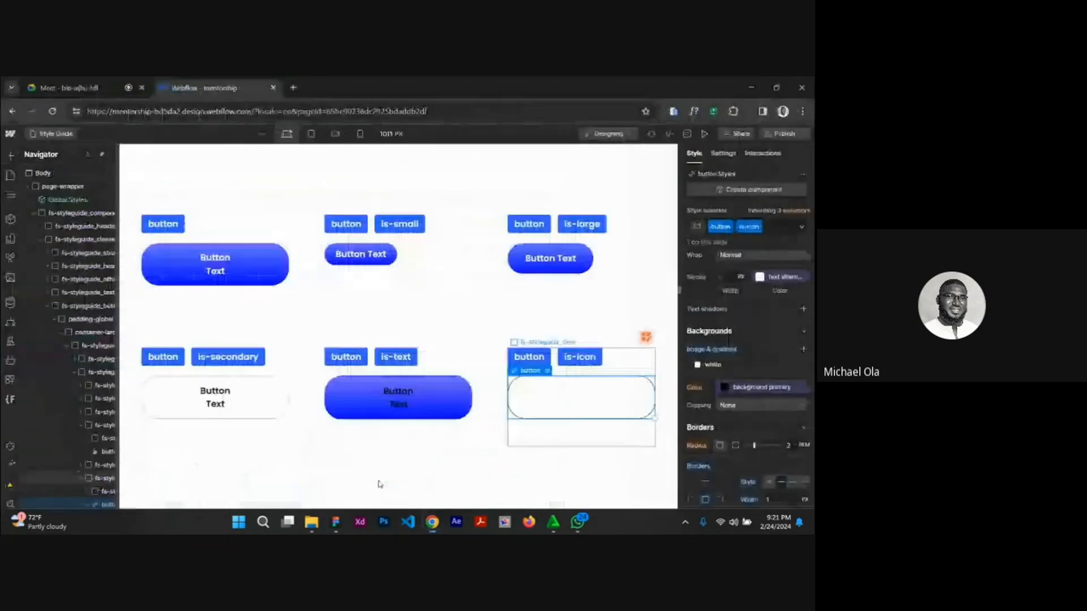
click(784, 516)
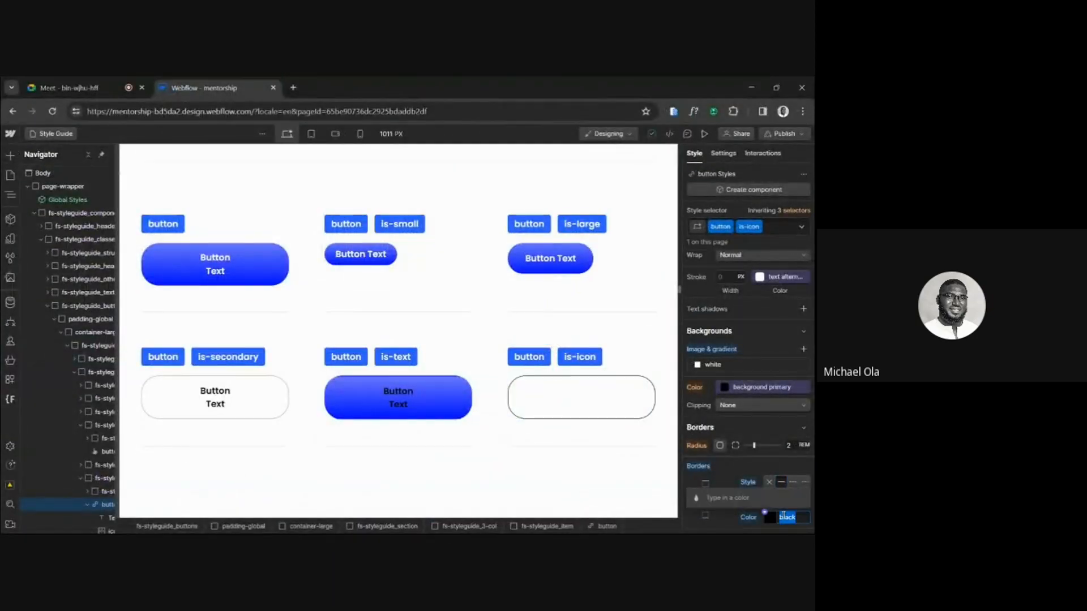
key(ctrl+v)
key(Return)
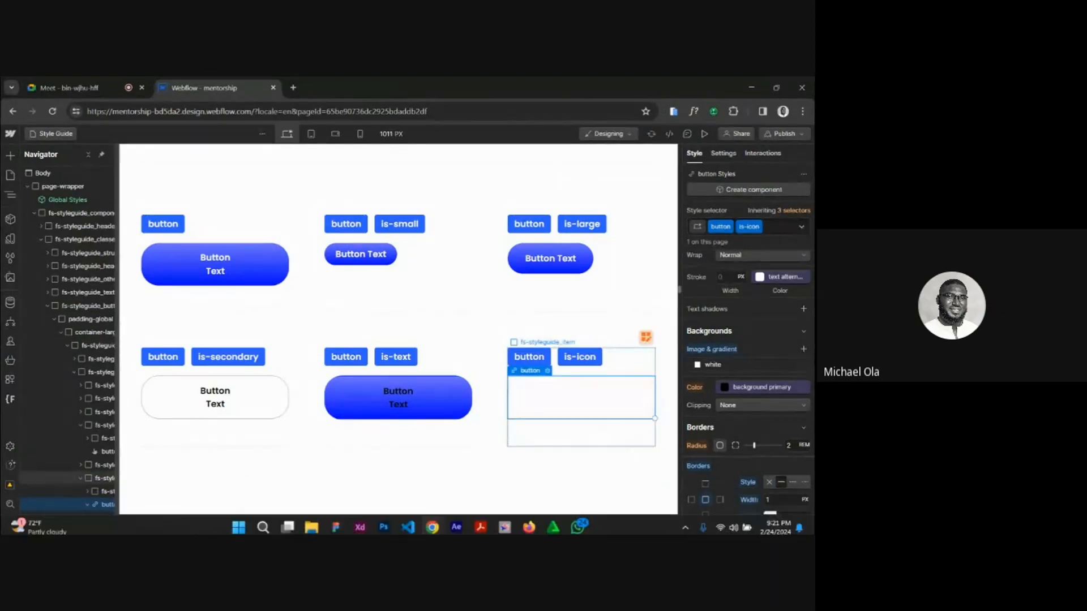
Switch to Figma, copy the color #9B9BA1 of the arrow vector in the "Check Our Blog" button, and return to Webflow.
click(336, 524)
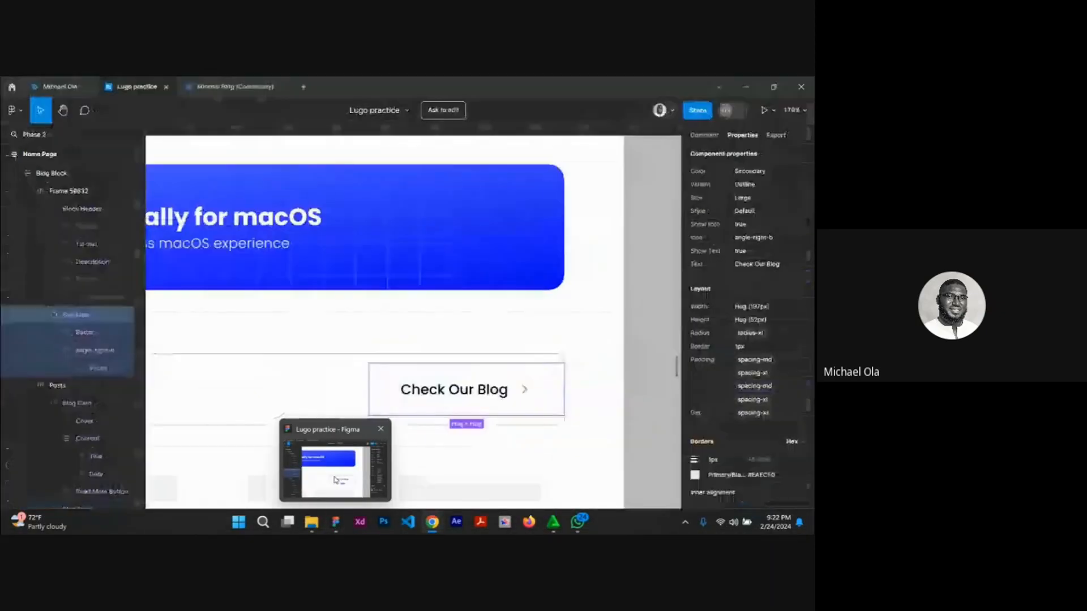
click(335, 524)
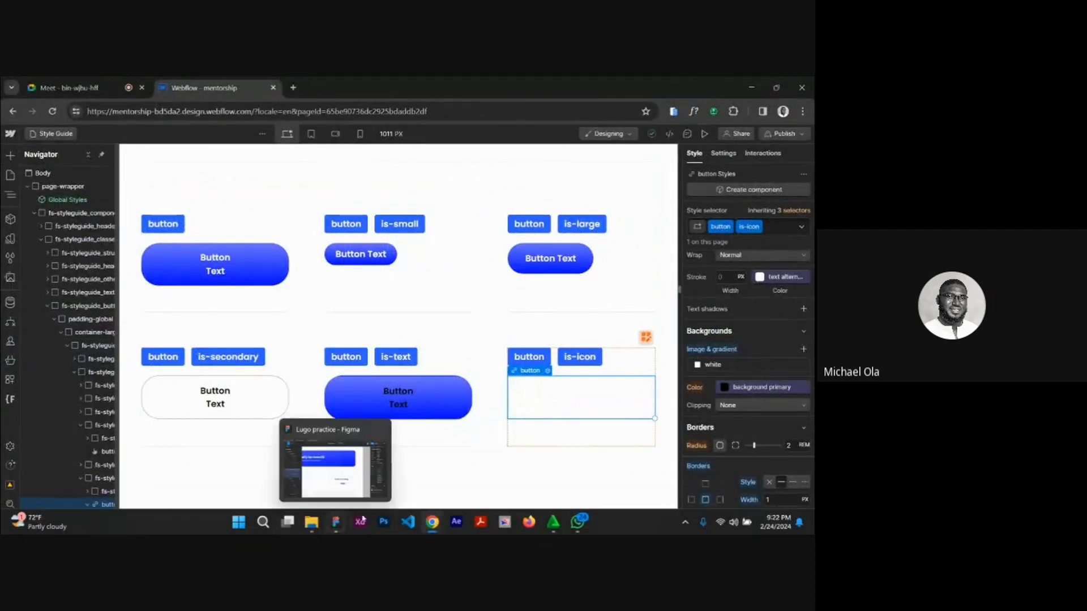
mouse_move(336, 522)
click(322, 497)
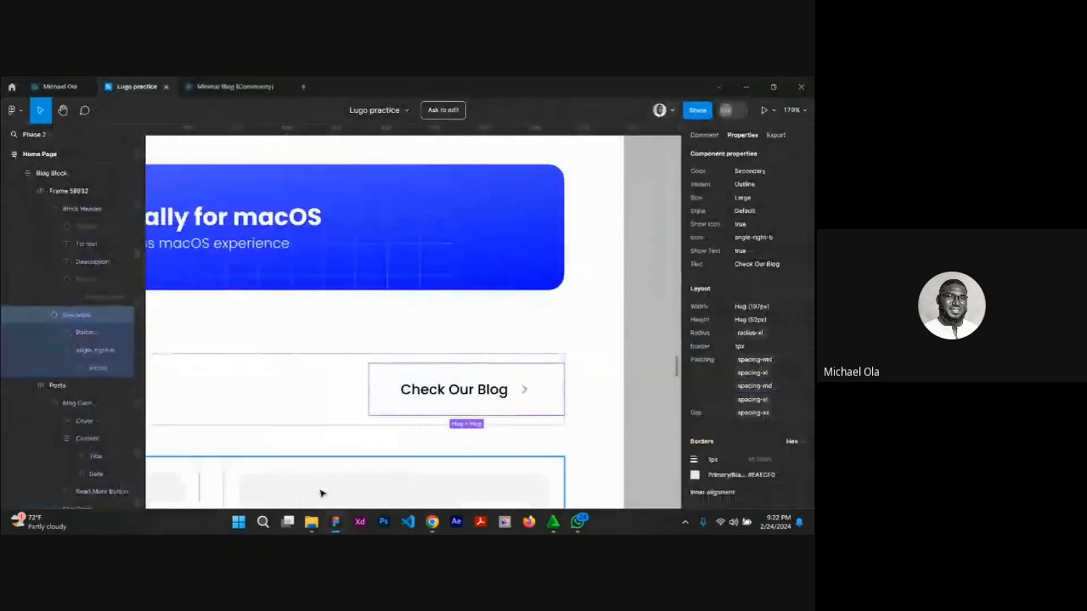
double_click(524, 390)
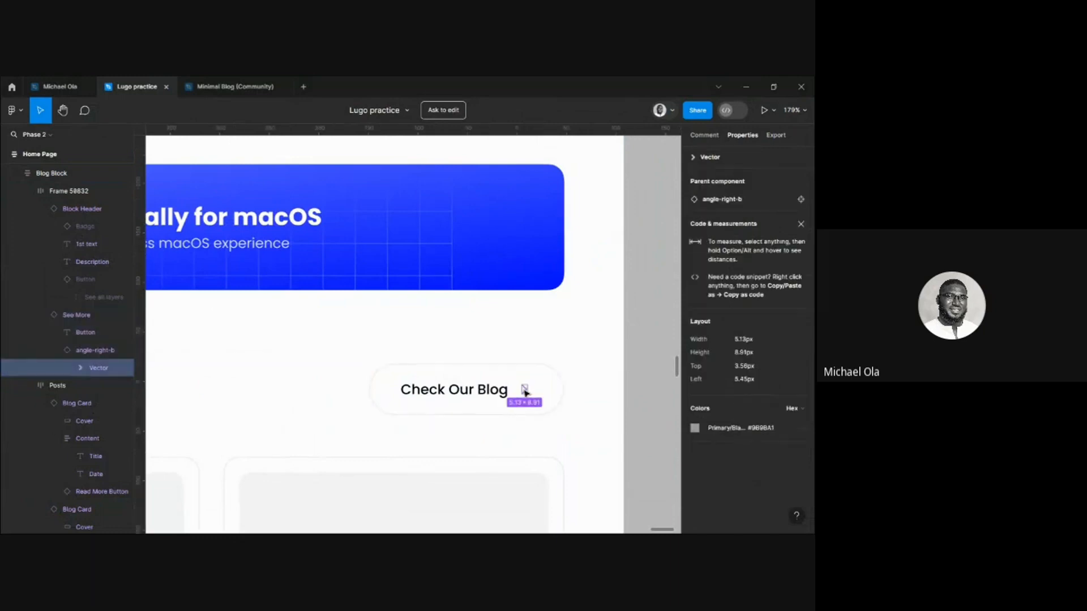
click(760, 428)
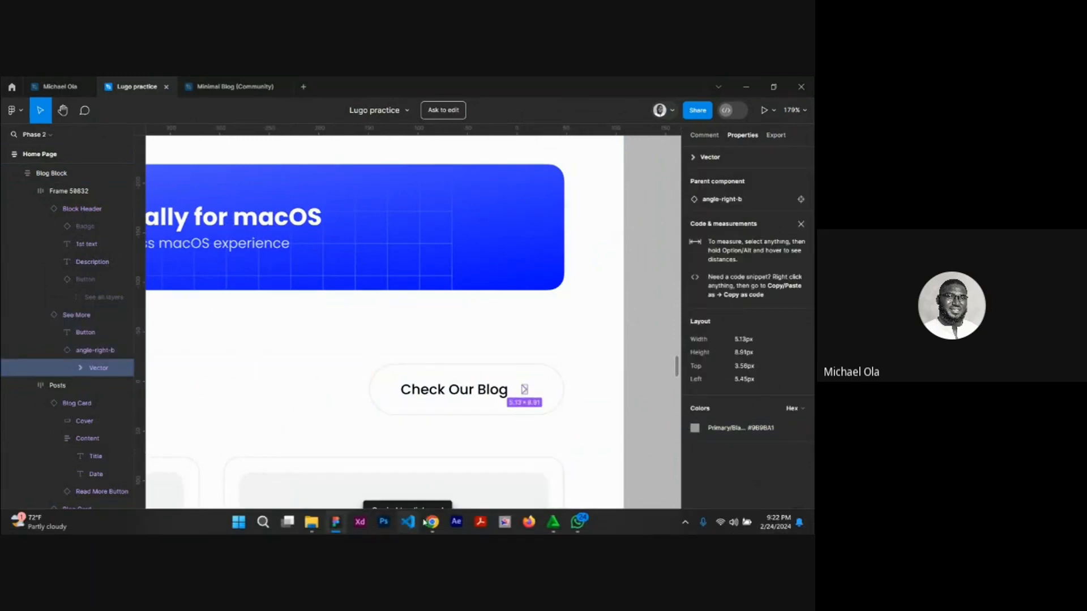
mouse_move(430, 526)
click(389, 468)
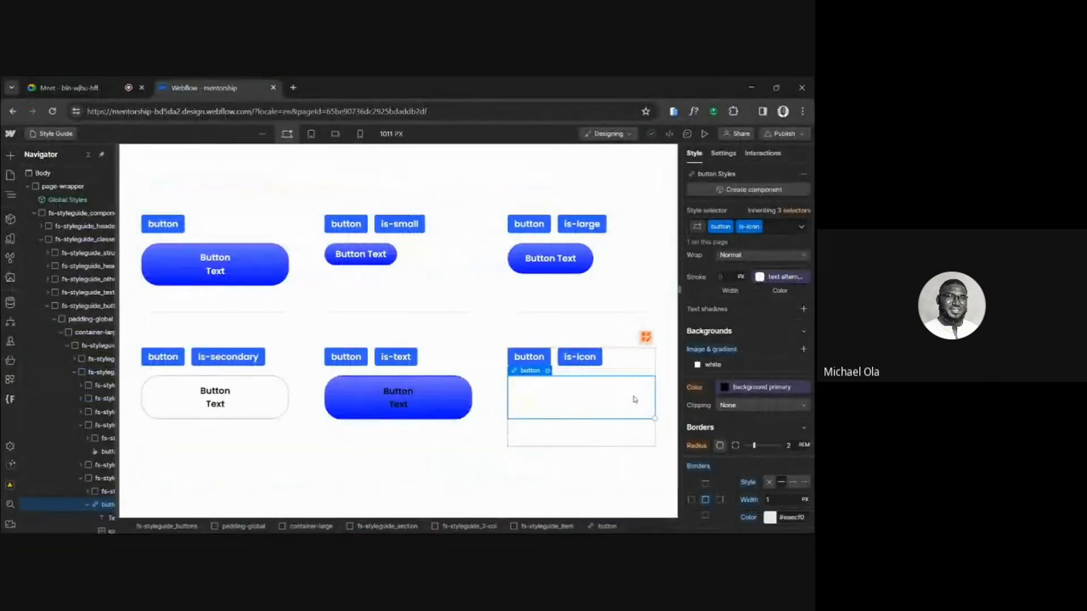
Unlink the text color of the is-icon button's icon-1x1-small arrow from its variable and set it to #9B9BA1.
click(105, 531)
scroll(760, 348, up, 10)
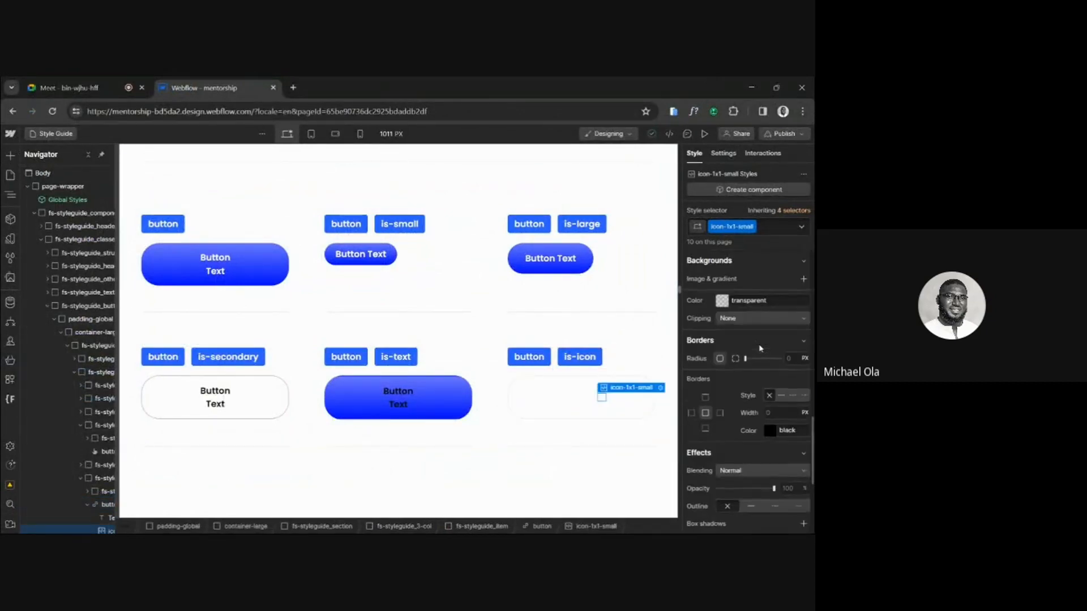
scroll(760, 348, up, 1)
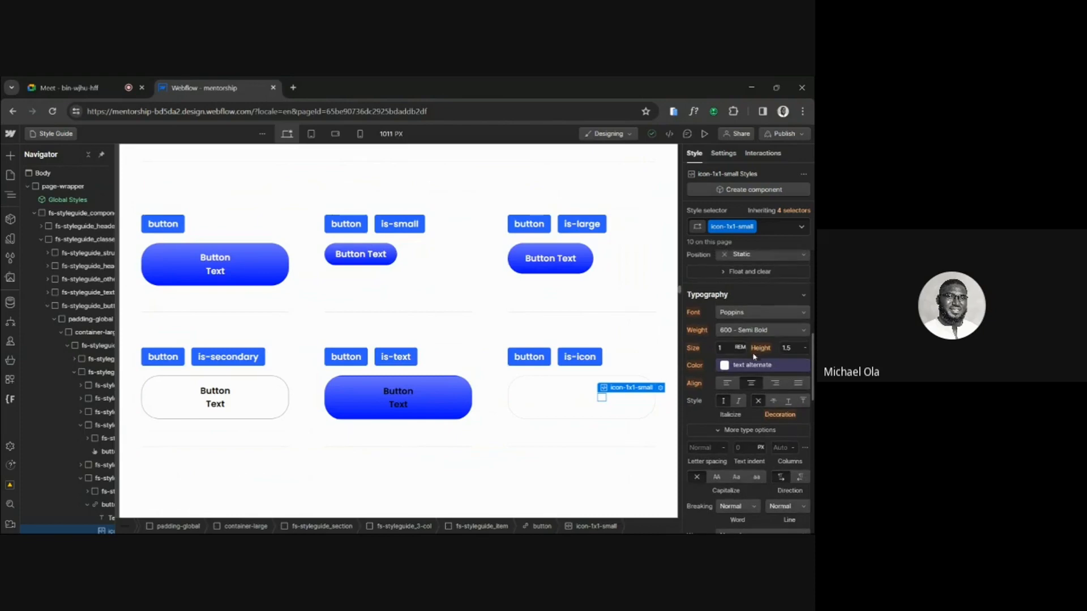
click(729, 366)
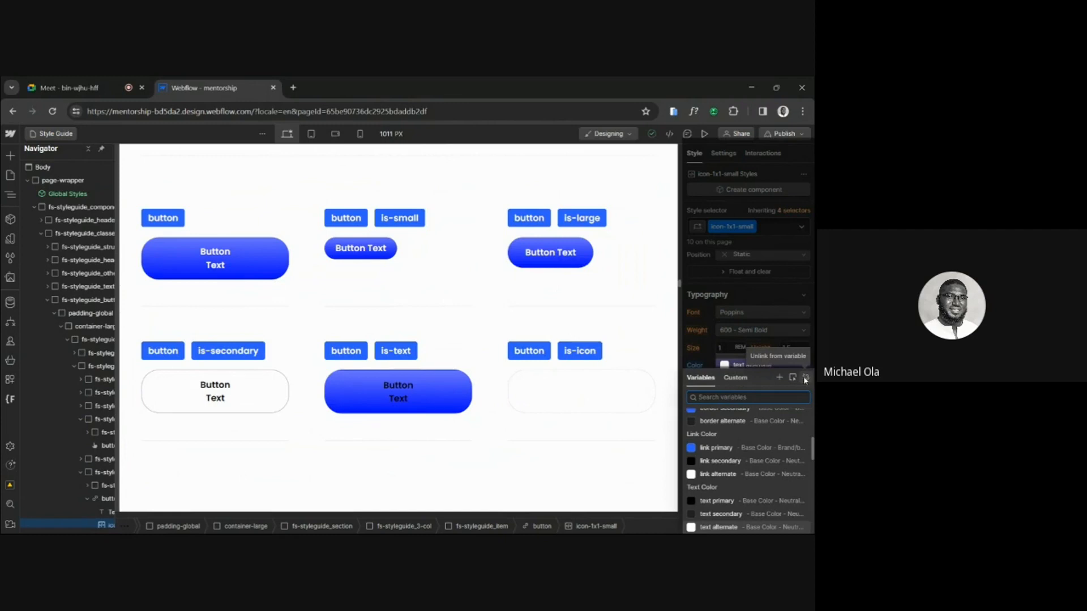
click(806, 380)
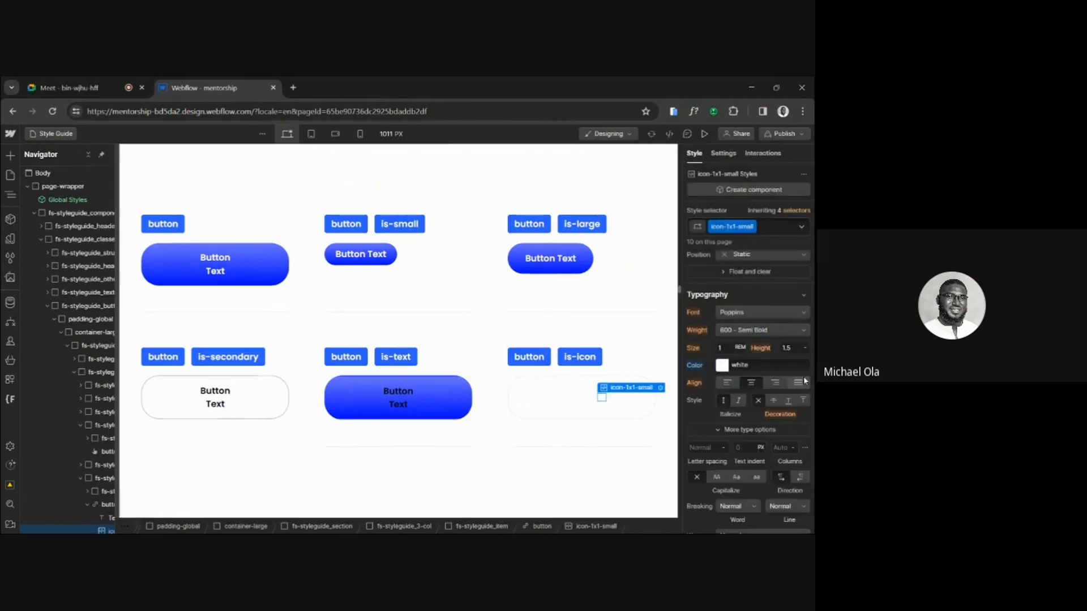
click(768, 367)
key(ctrl+v)
key(Return)
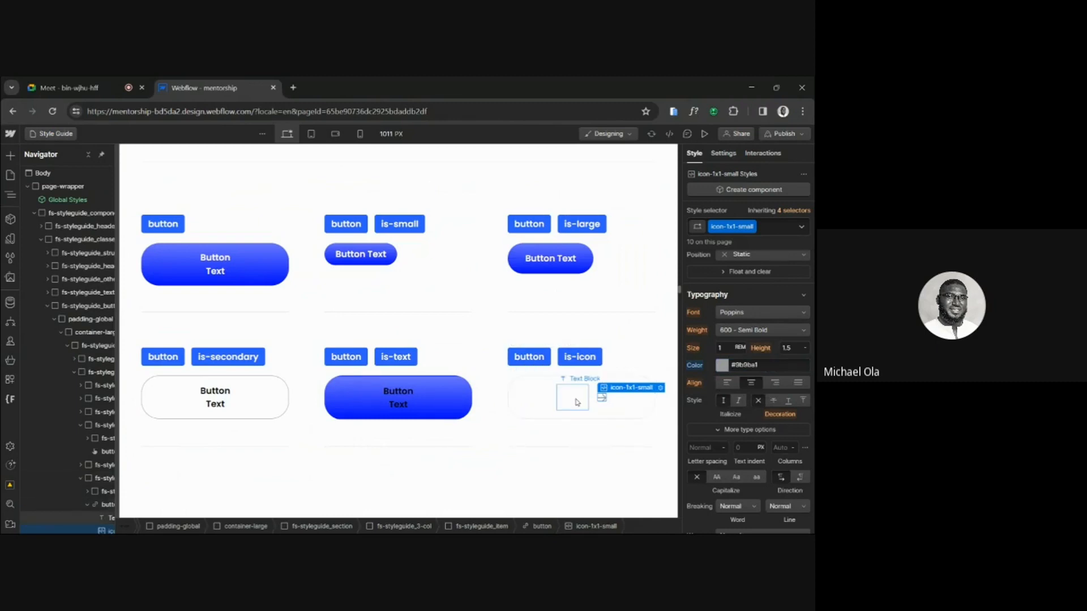
Reset the text color override on the icon-1x1-small class of the is-icon button's arrow.
click(576, 401)
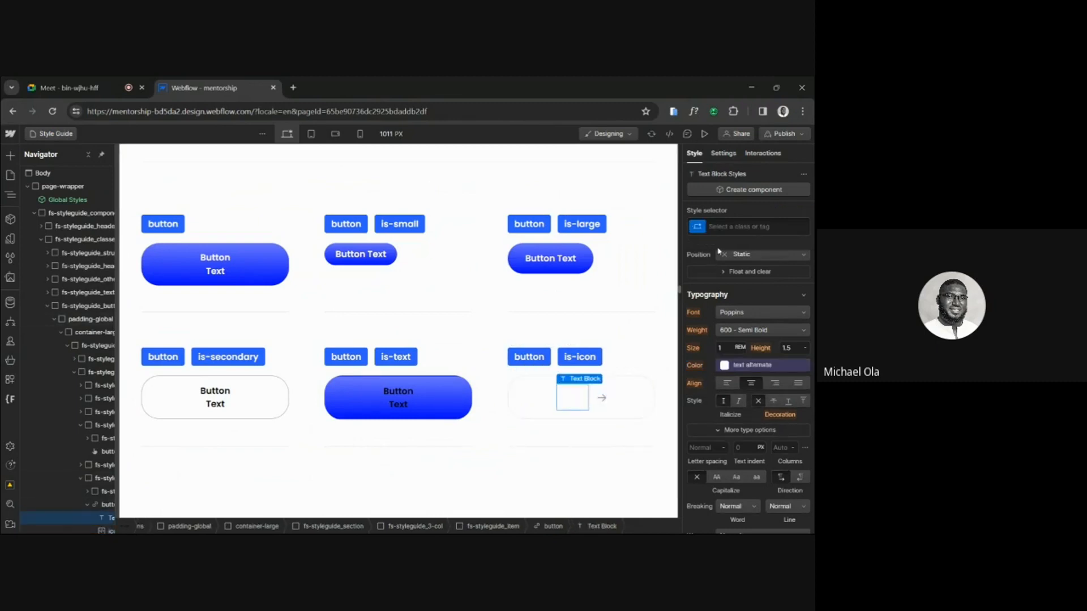
click(613, 398)
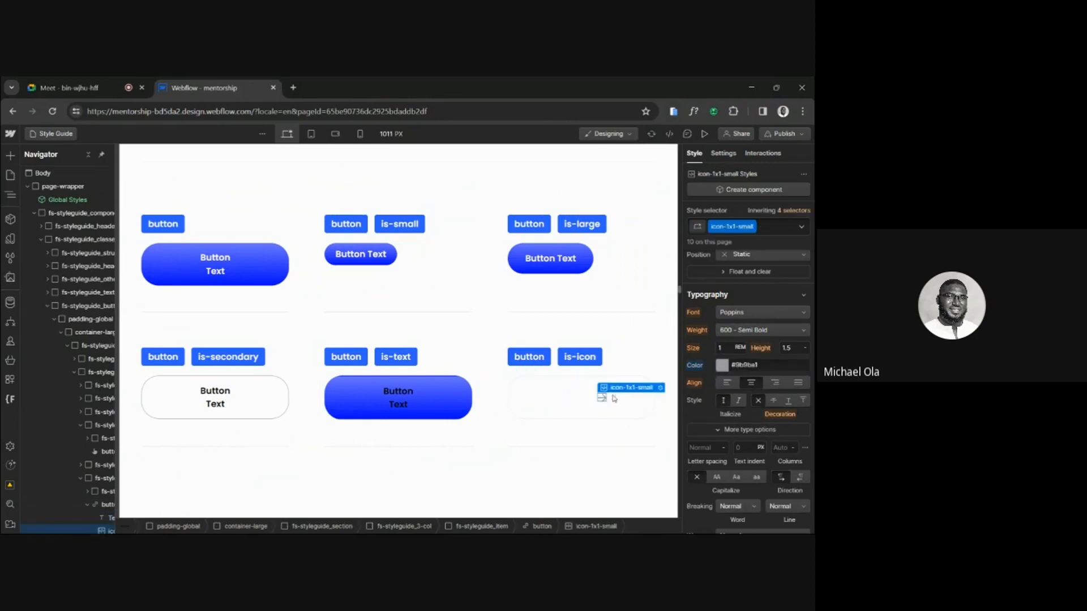
click(701, 366)
click(730, 380)
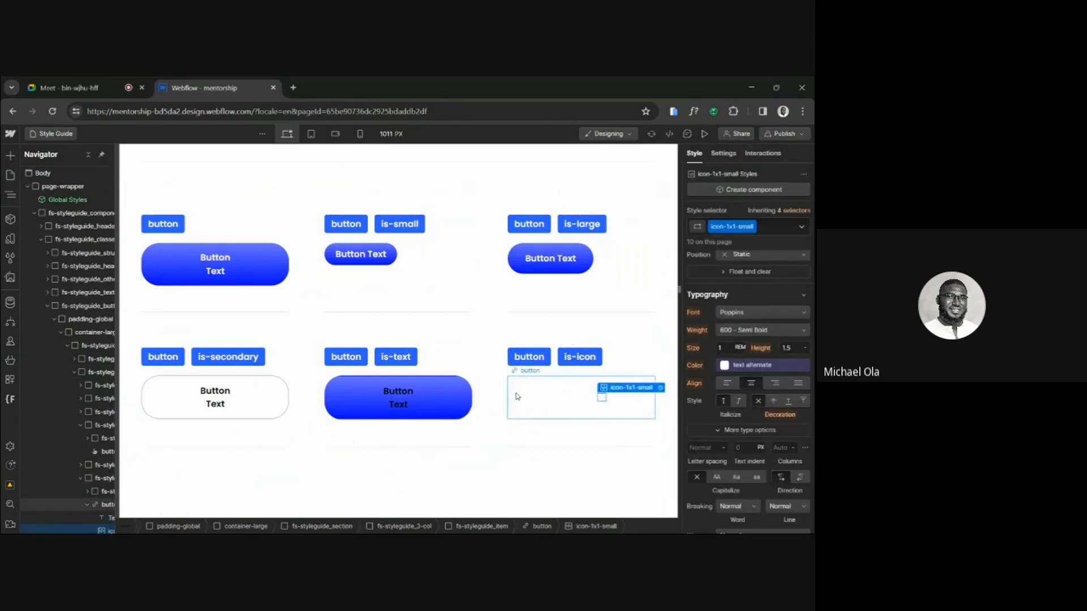
Unlink the is-icon button's text color from its variable and set it to #9B9BA1.
click(516, 396)
scroll(718, 334, up, 5)
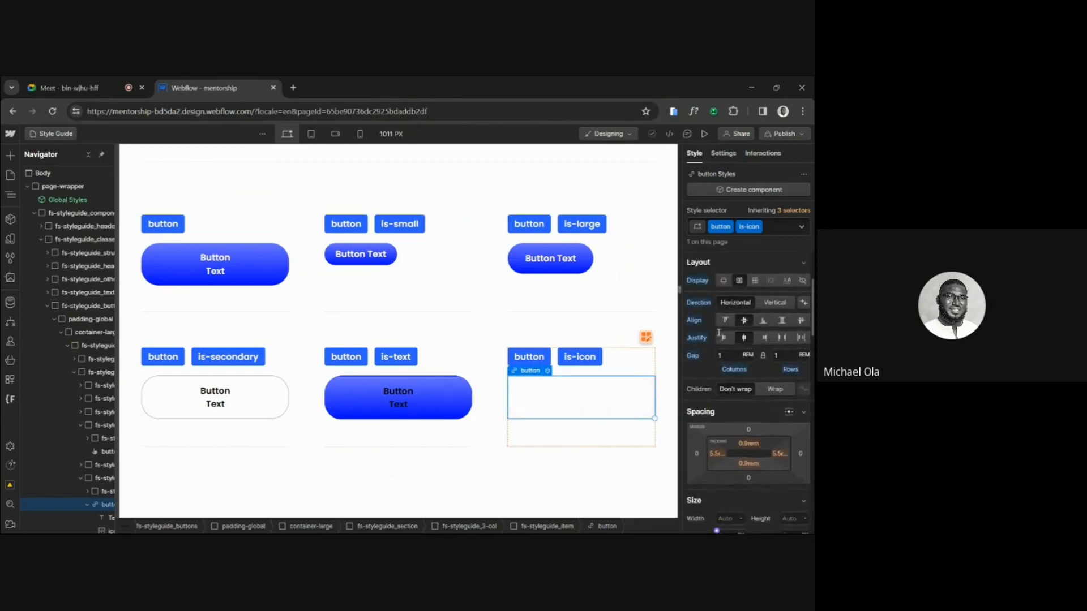
scroll(719, 334, down, 8)
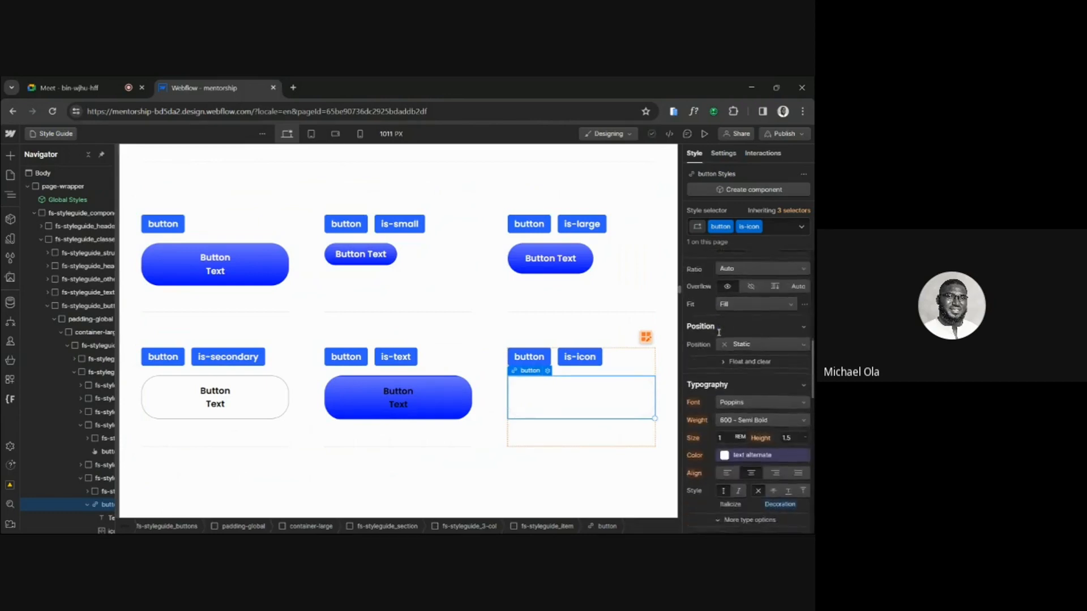
scroll(719, 332, down, 2)
click(727, 383)
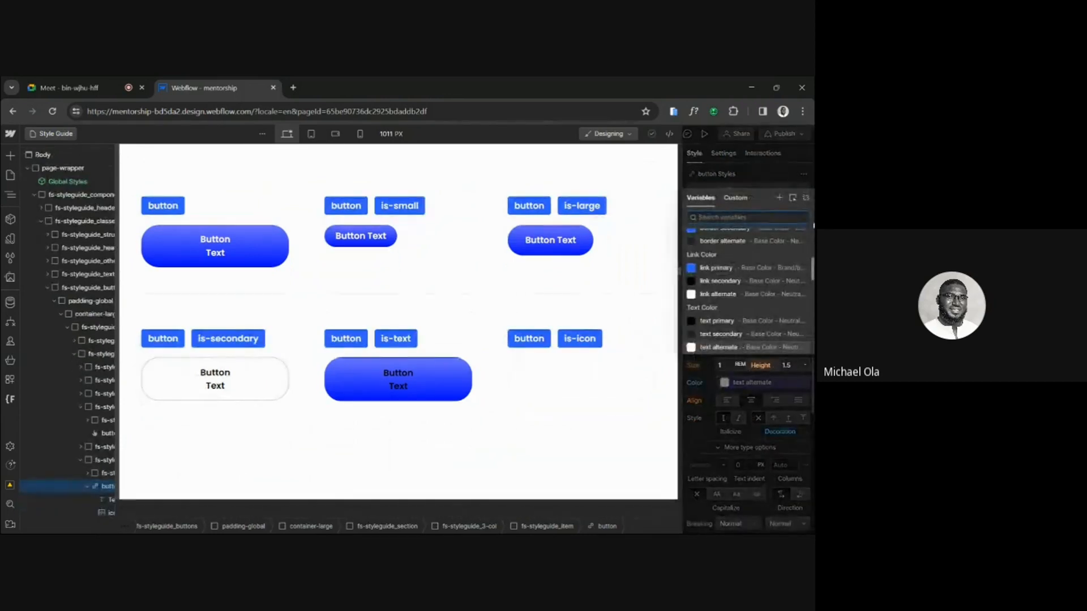
click(806, 198)
click(745, 384)
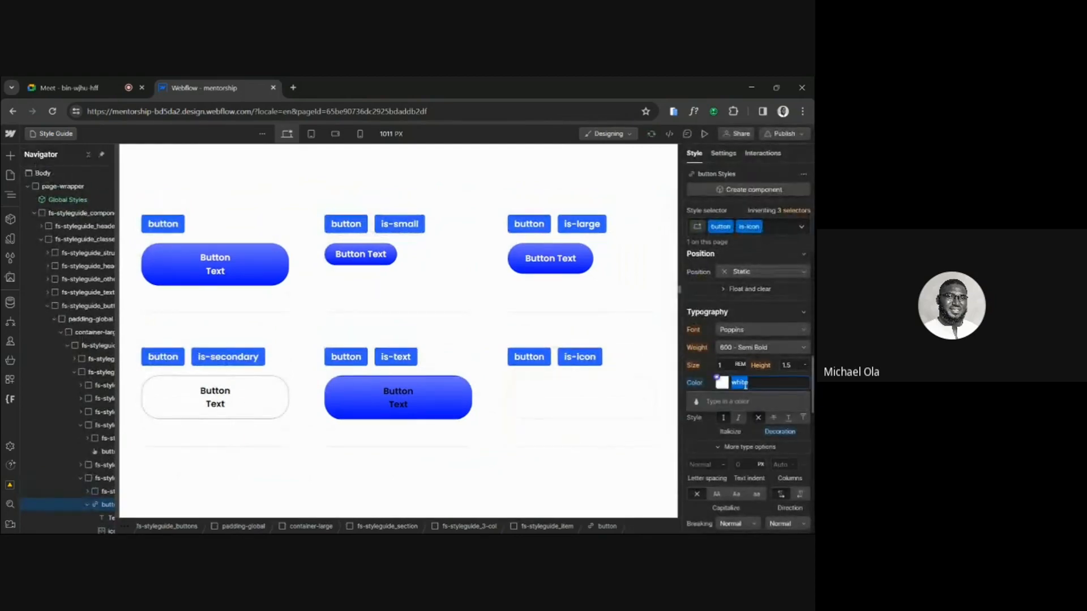
key(ctrl+v)
key(Return)
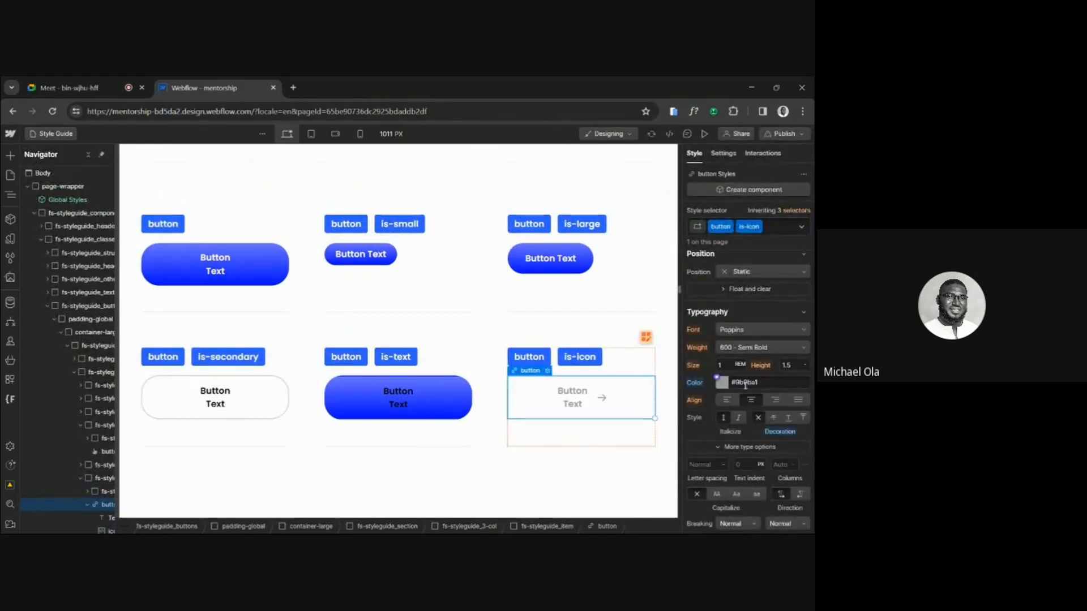
Inspect the arrow icon's embed code and the text color that icon-1x1-small inherits.
click(601, 398)
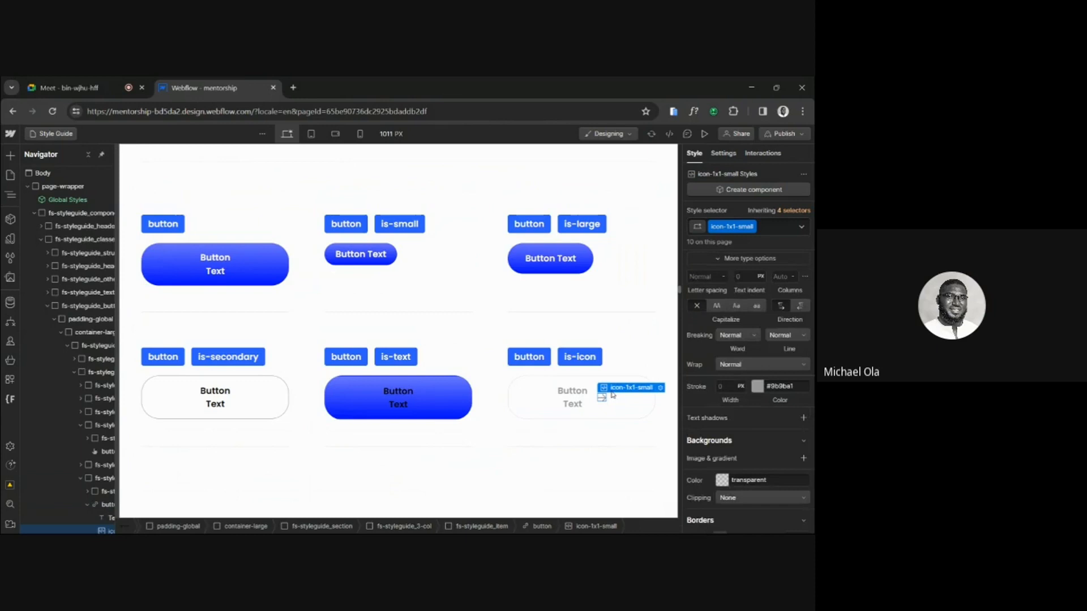
click(660, 388)
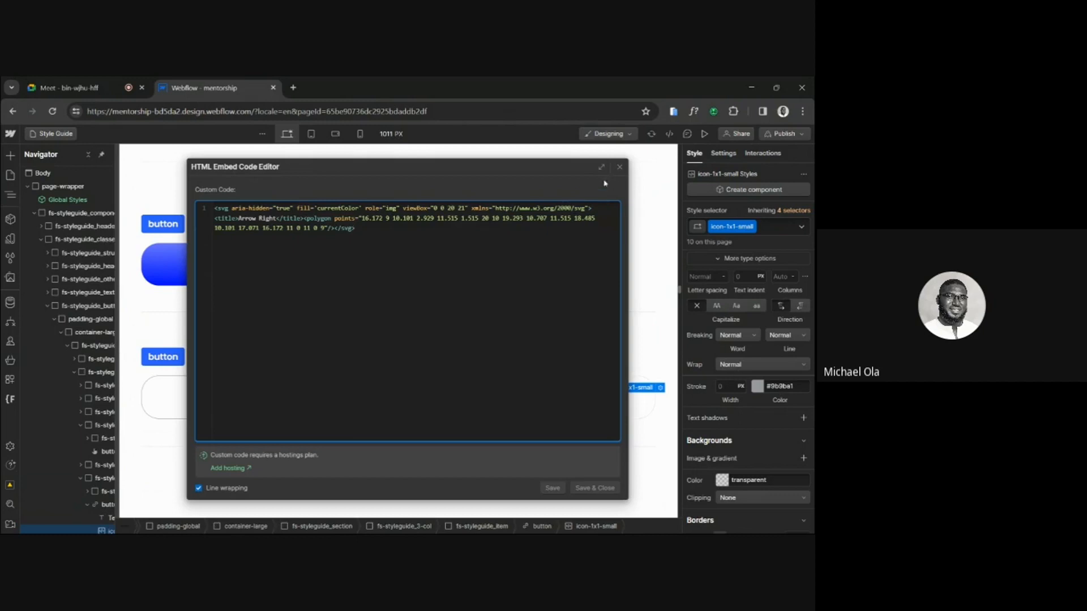
click(620, 167)
scroll(759, 380, up, 1)
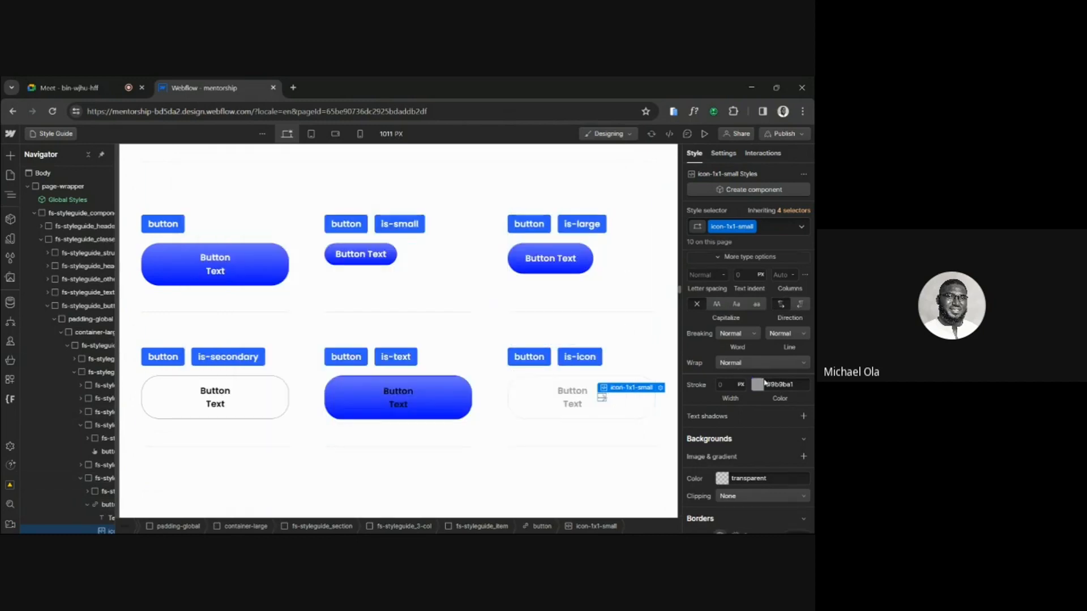
scroll(765, 383, up, 3)
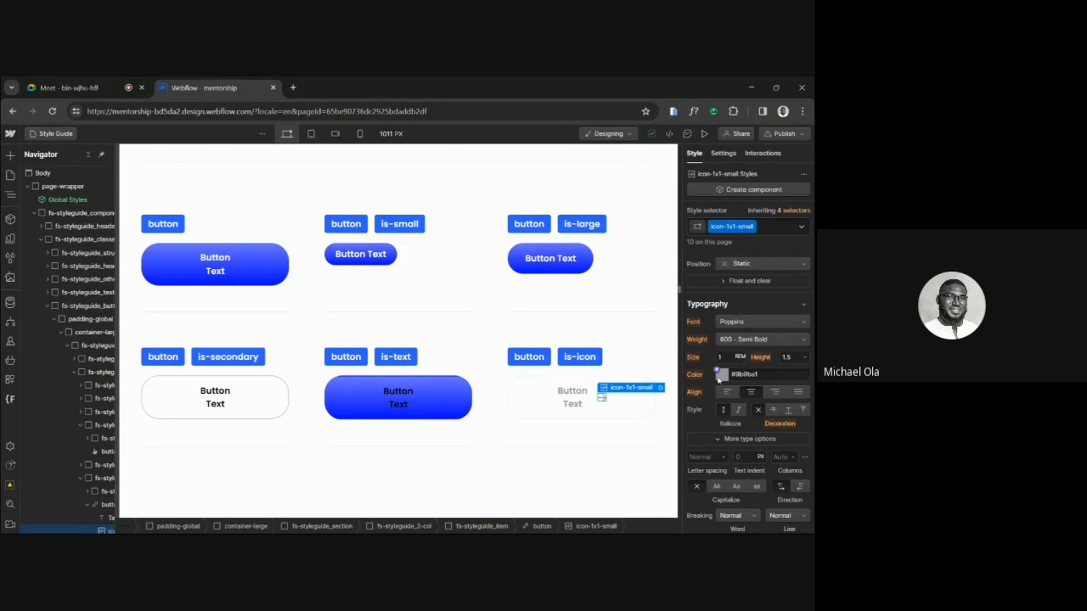
Select and copy the is-icon button, review the See More button's properties in Figma, and return to Webflow.
click(532, 406)
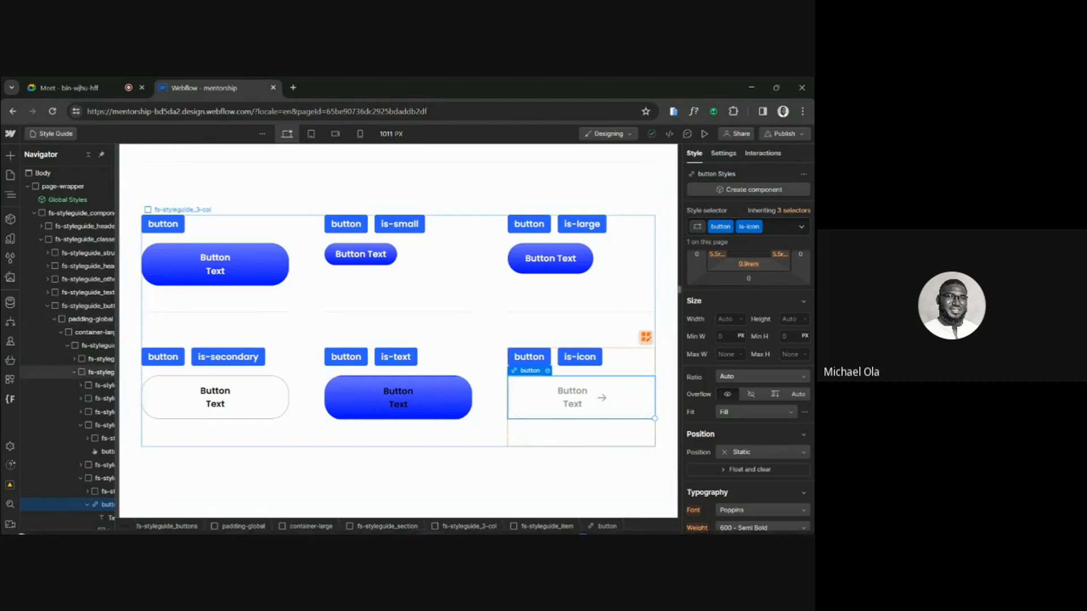
click(335, 522)
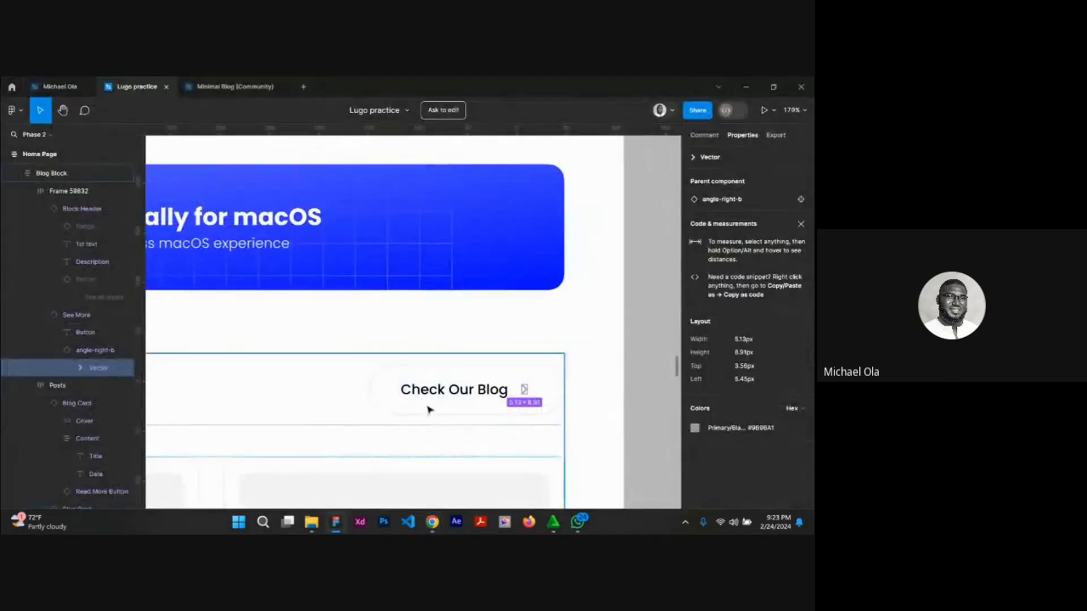
click(410, 410)
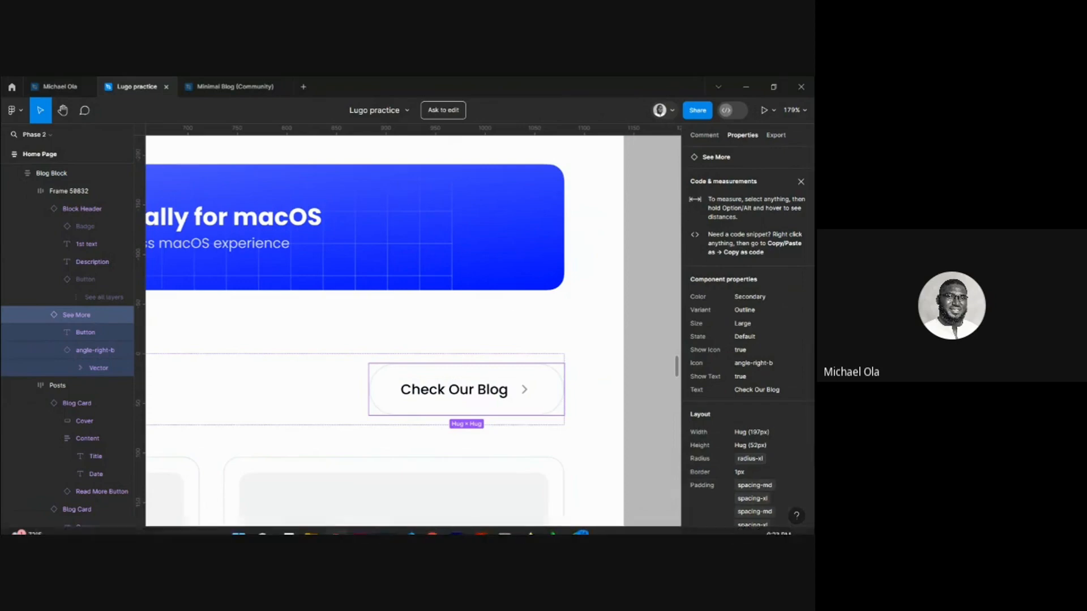
mouse_move(432, 522)
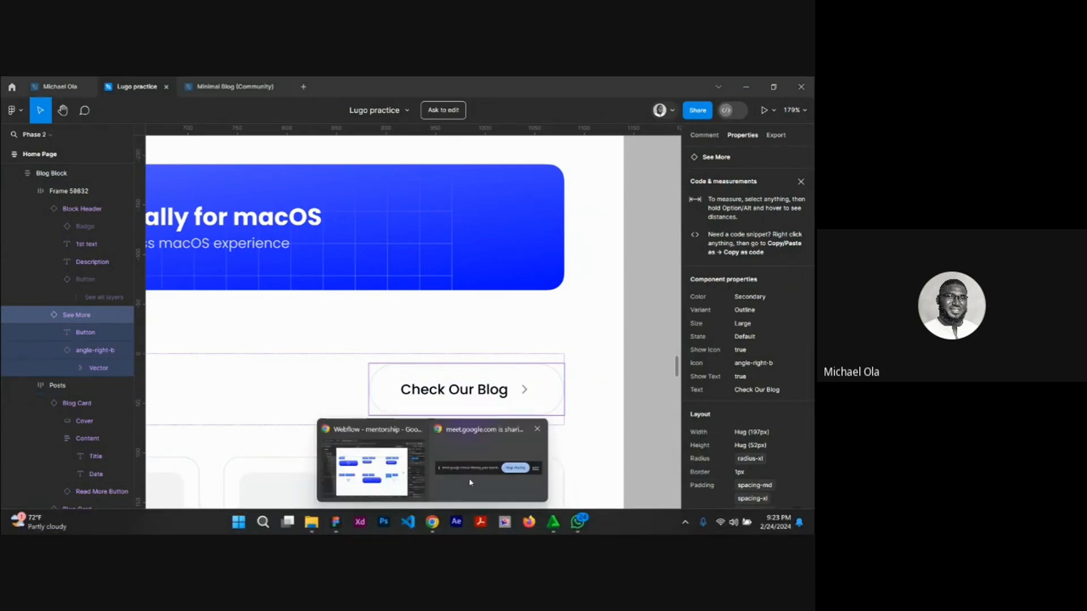
click(371, 461)
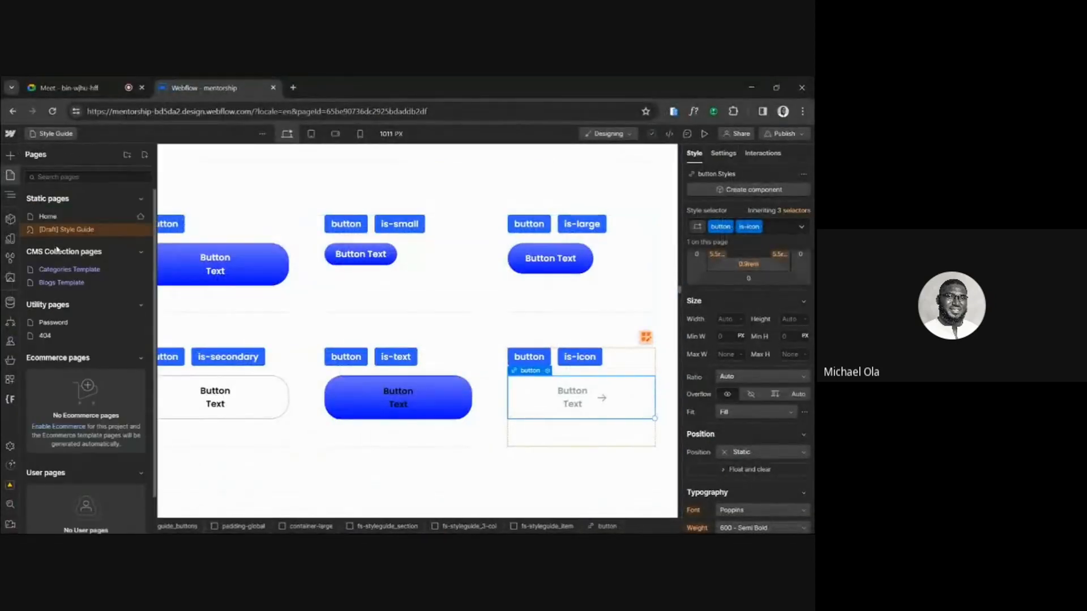
Open the Home page and select the "News from our team" heading in section_blog.
click(64, 217)
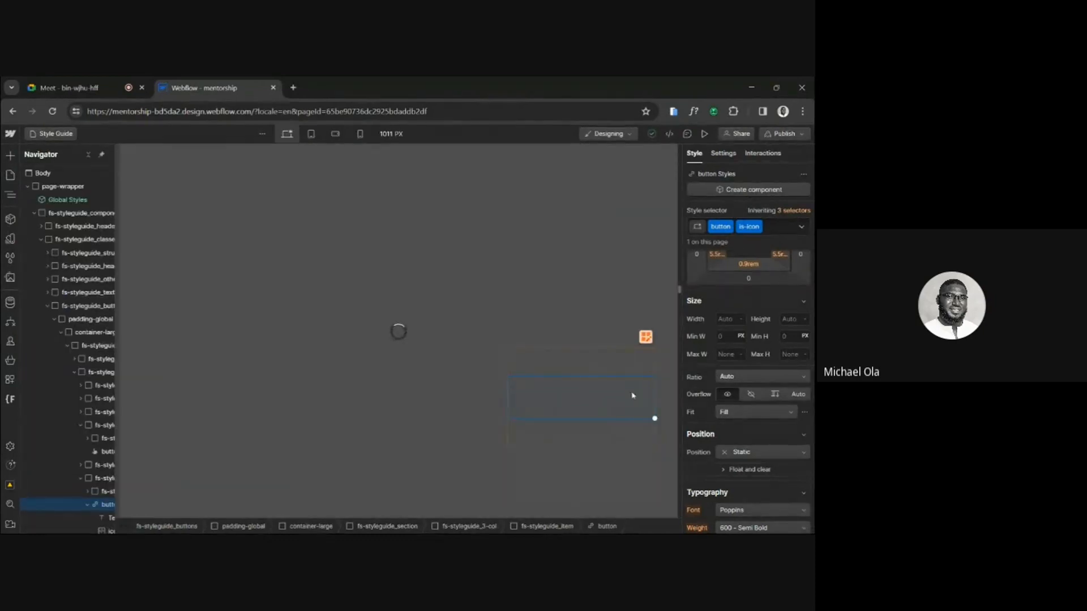
scroll(448, 460, down, 10)
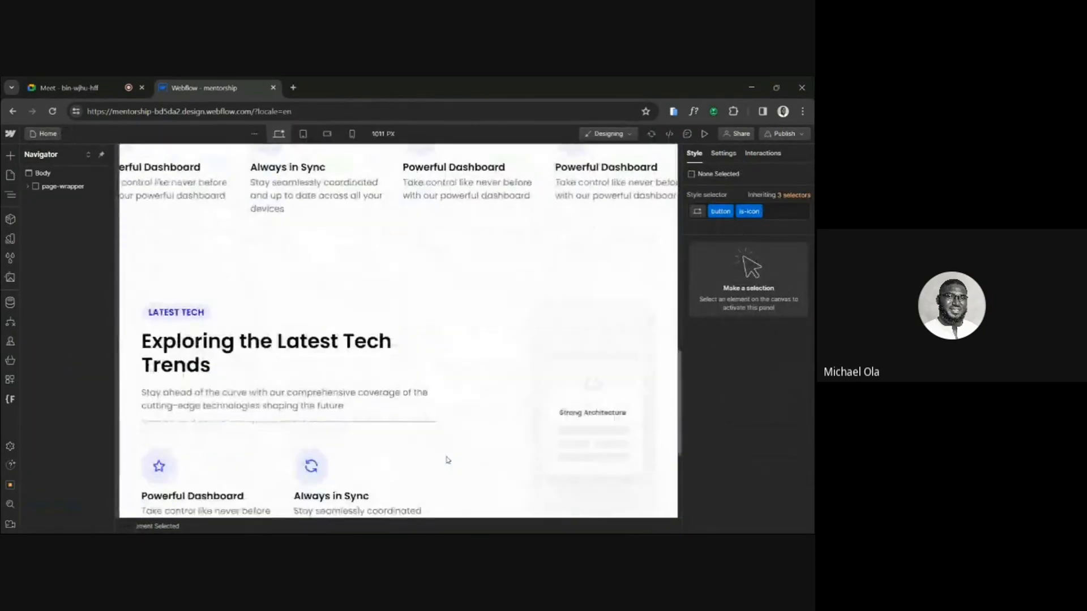
scroll(448, 460, down, 3)
click(447, 455)
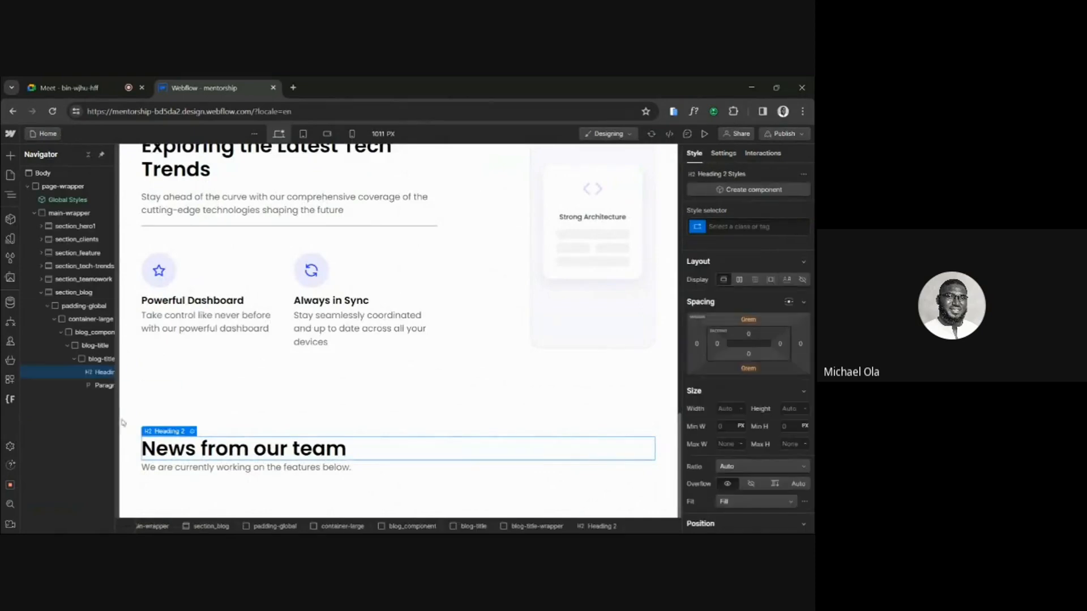
Paste the is-icon button into the blog-title block and lay that block out as horizontal flex justified with space between.
click(74, 359)
click(88, 348)
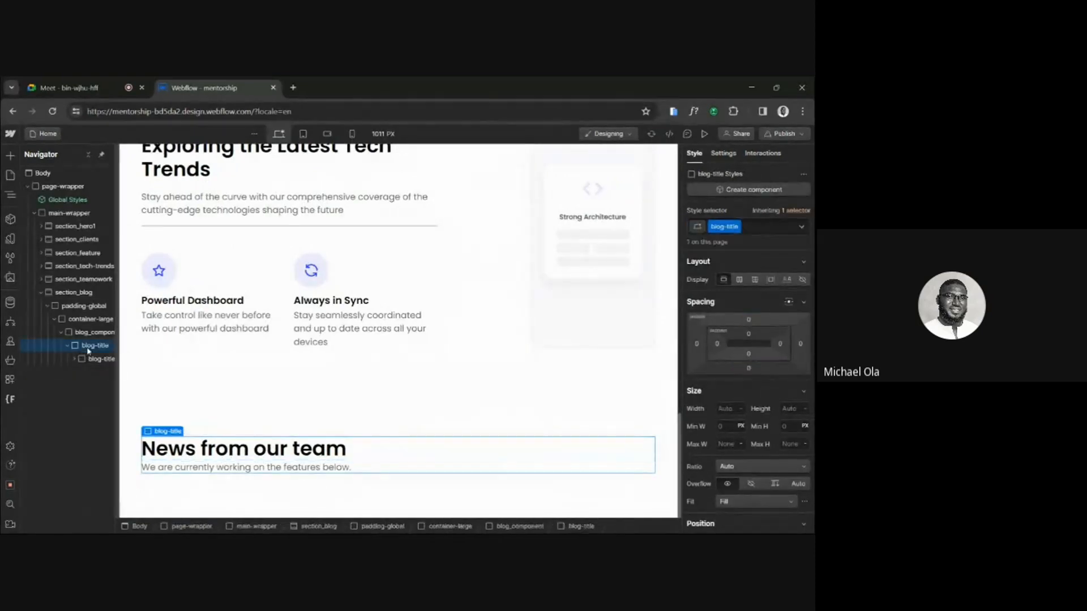
key(ctrl+v)
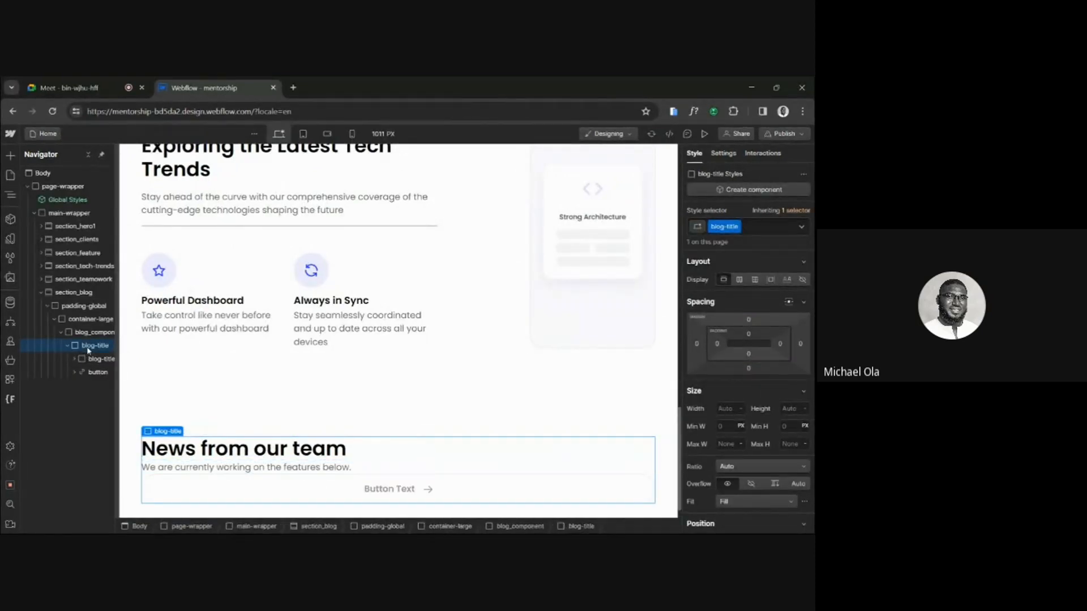
click(739, 279)
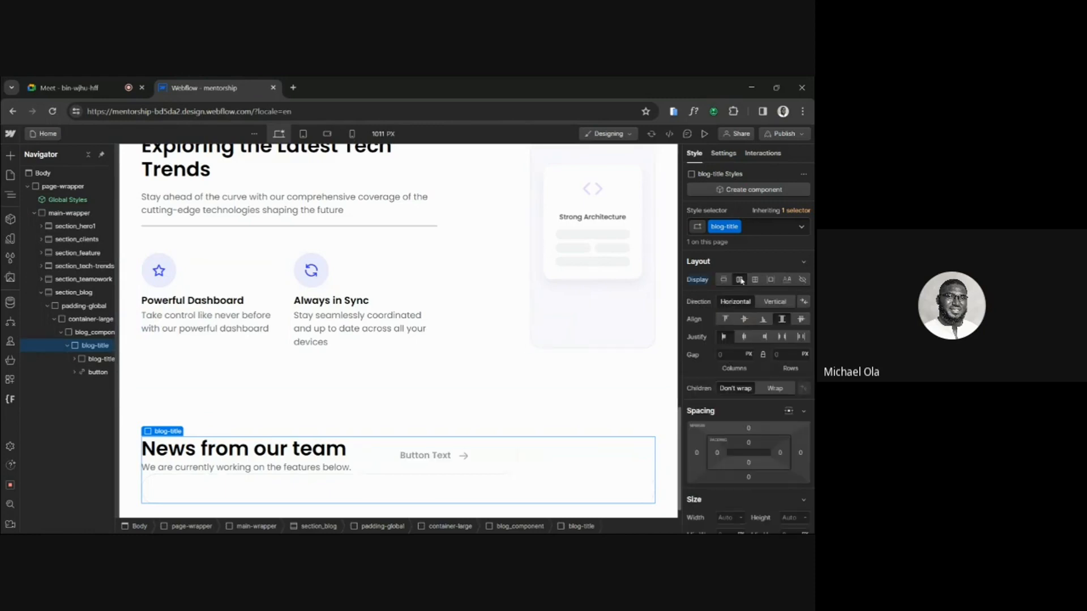
click(784, 337)
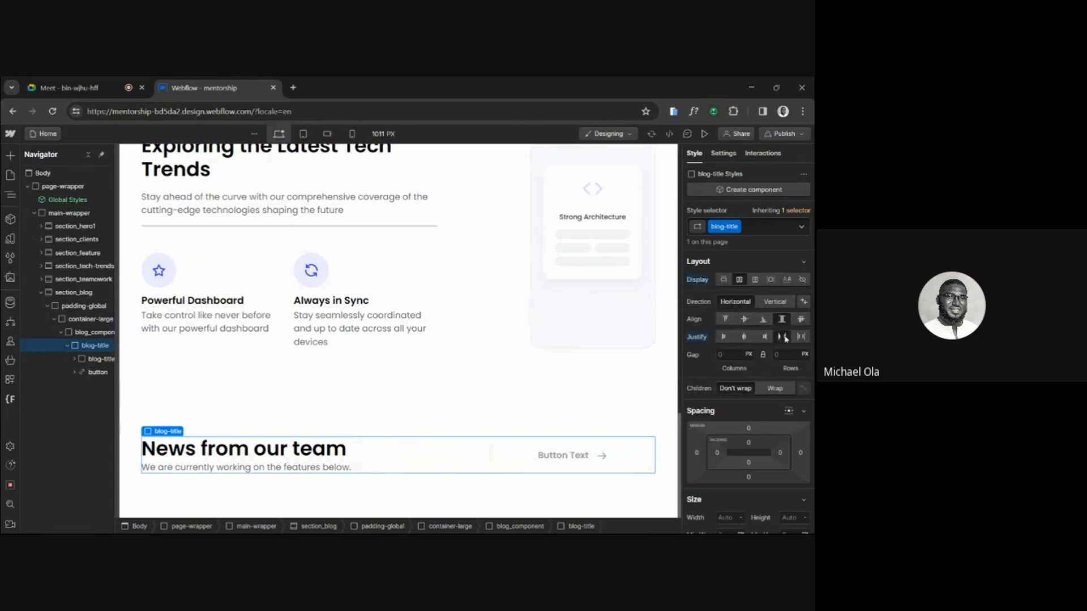
Preview the is-icon button beside the "News from our team" title and set its top and bottom padding to 0.5 rem.
click(534, 466)
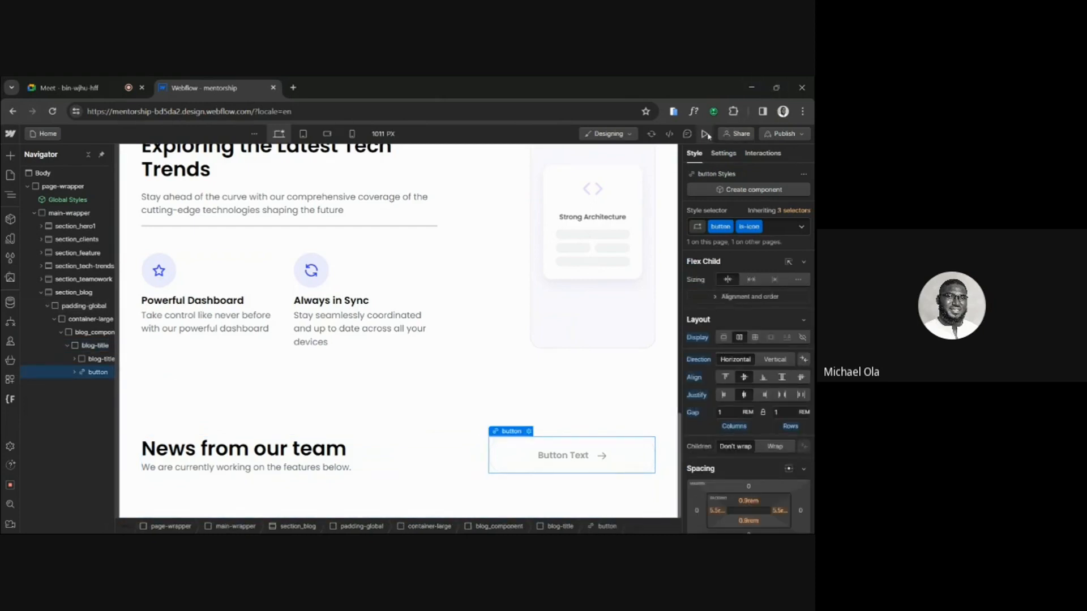
click(704, 134)
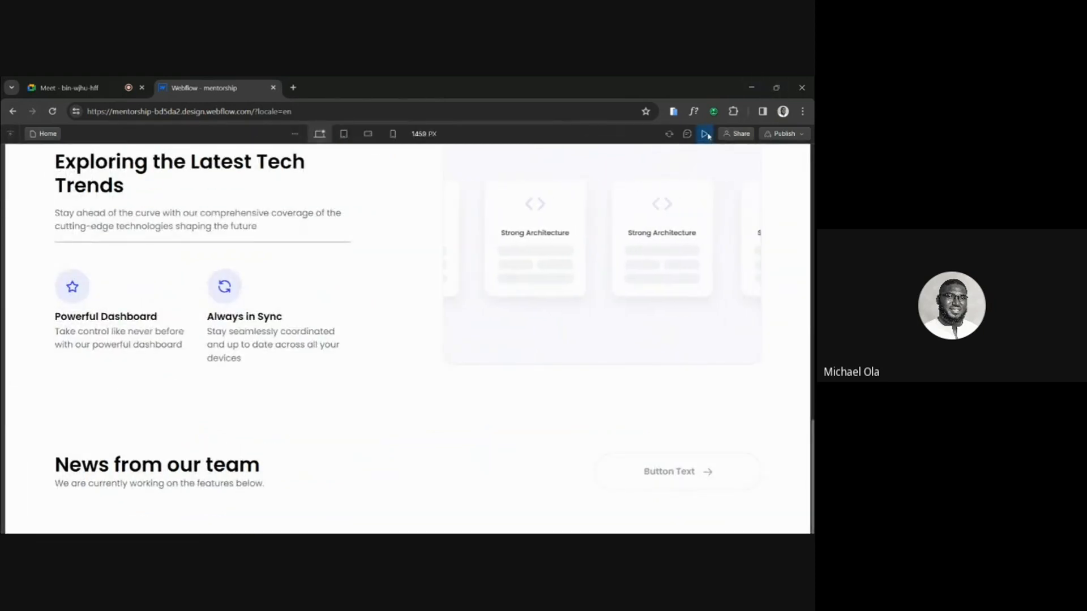
click(704, 134)
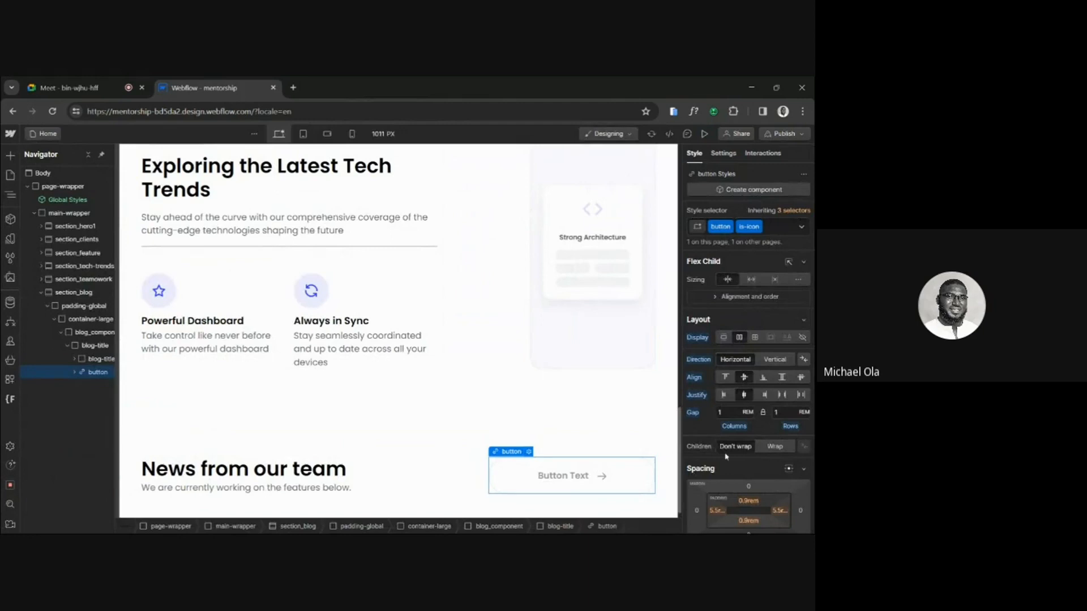
scroll(725, 456, down, 6)
scroll(727, 447, down, 2)
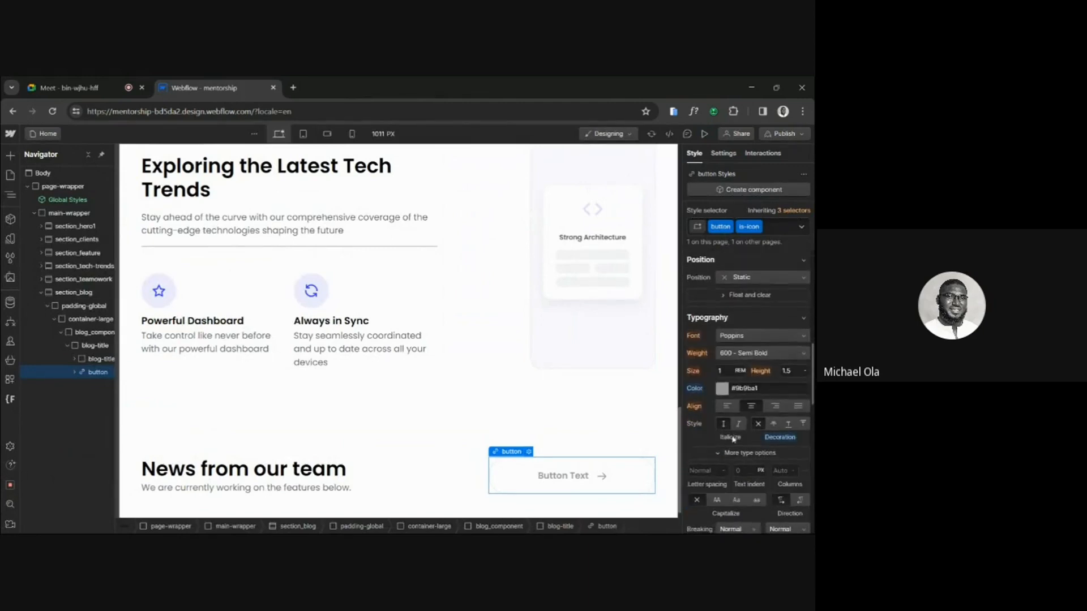
scroll(756, 467, up, 7)
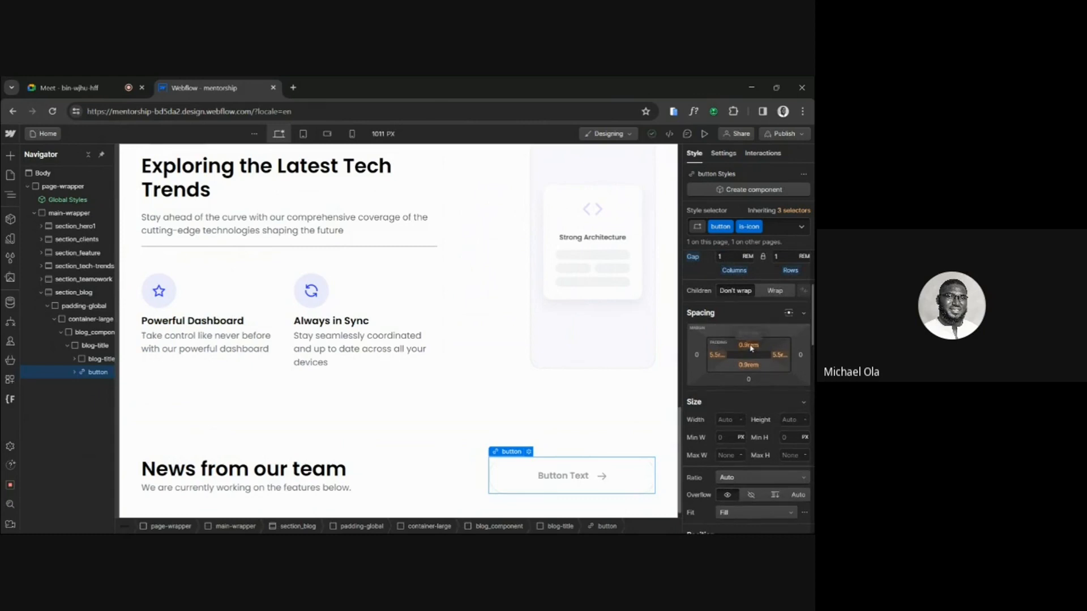
click(750, 346)
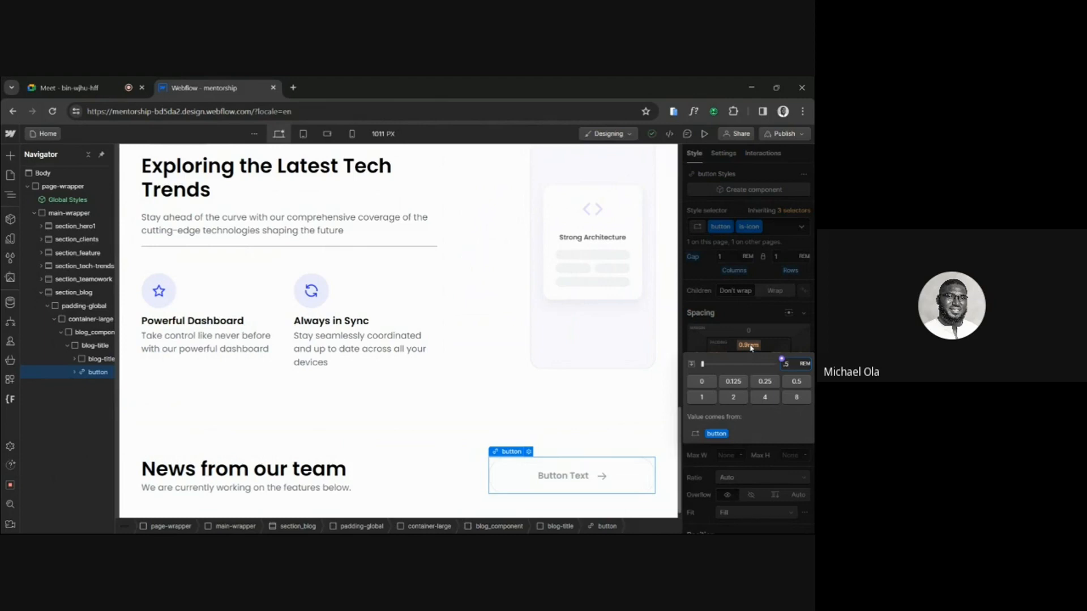
key(Return)
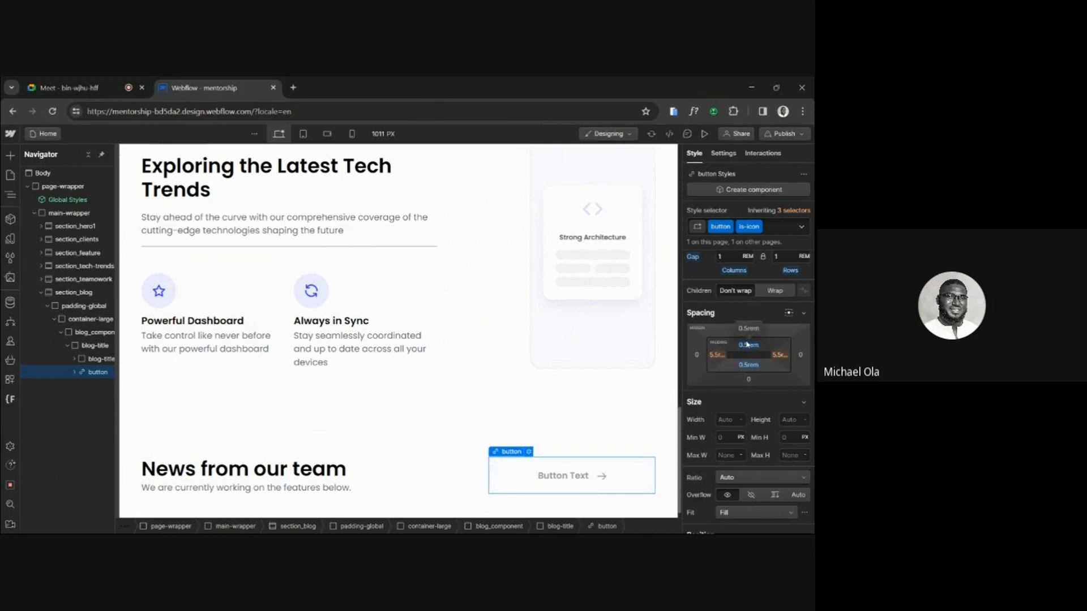
Try applying 0.5 rem padding to all four sides of the button and undo it.
click(748, 344)
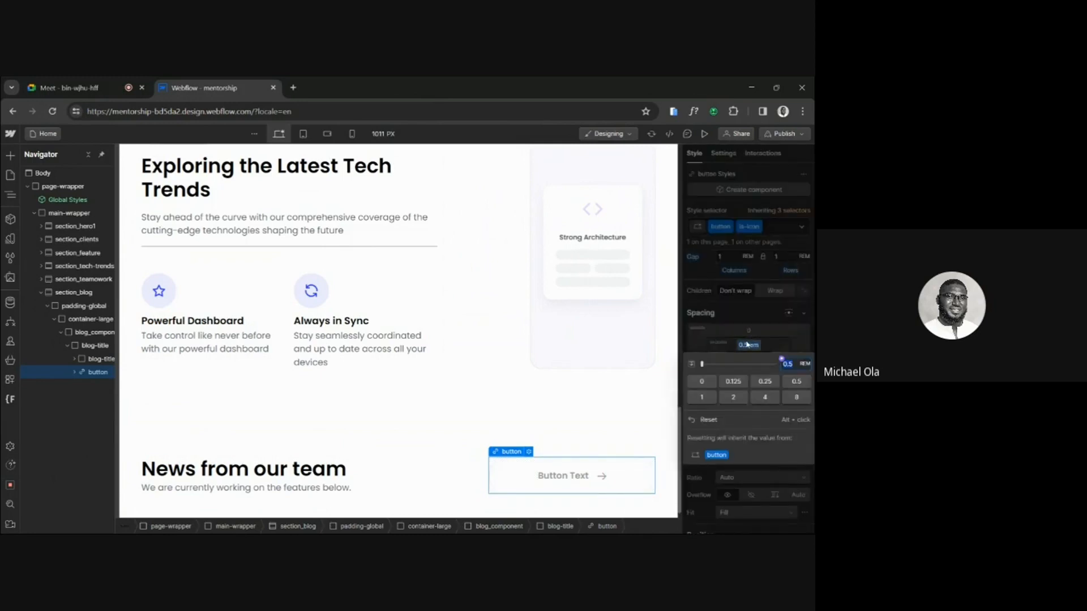
key(shift+Return)
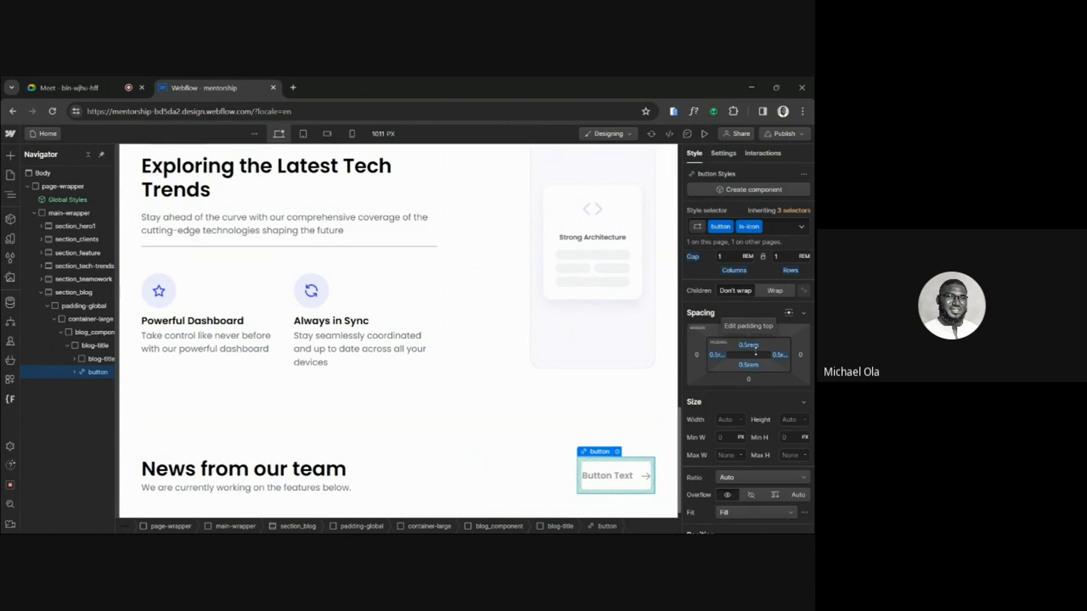
key(ctrl+z)
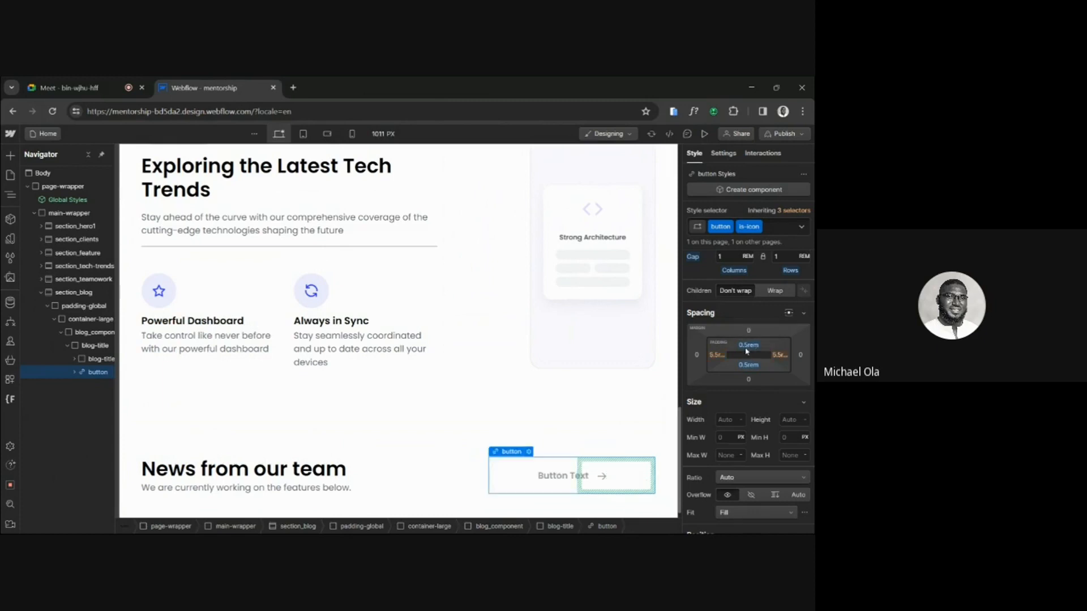
key(ctrl+z)
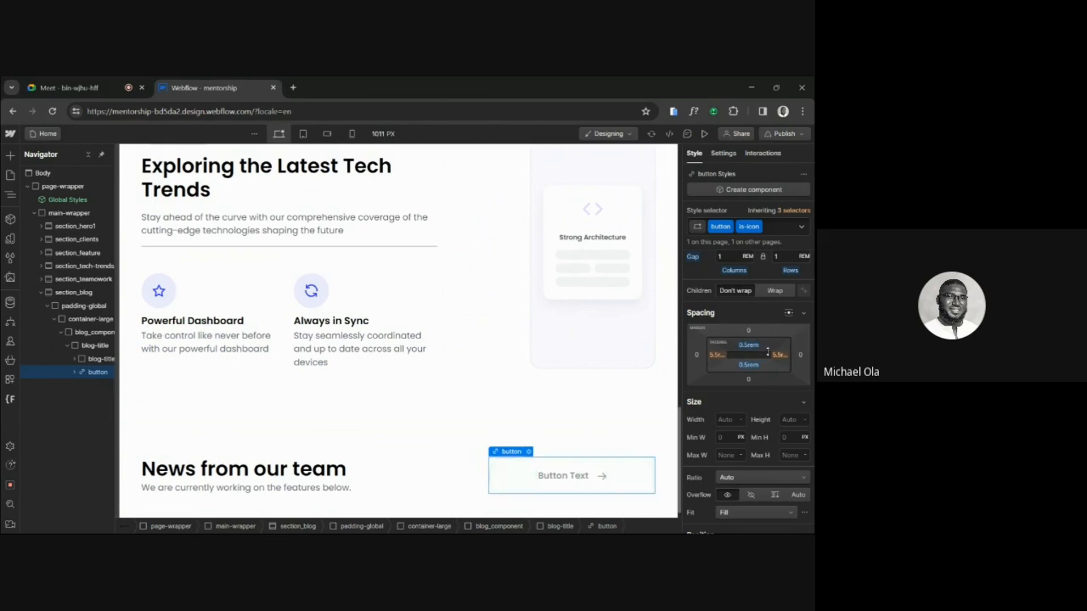
Set the is-icon button's left and right padding to 1.5 rem.
click(717, 355)
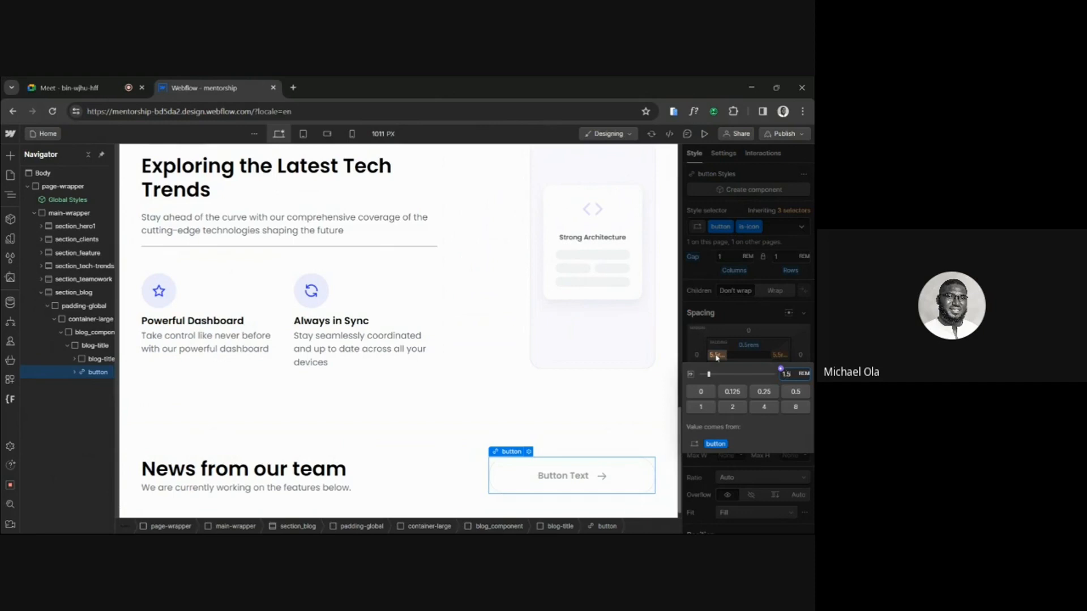
text(1.5)
key(Return)
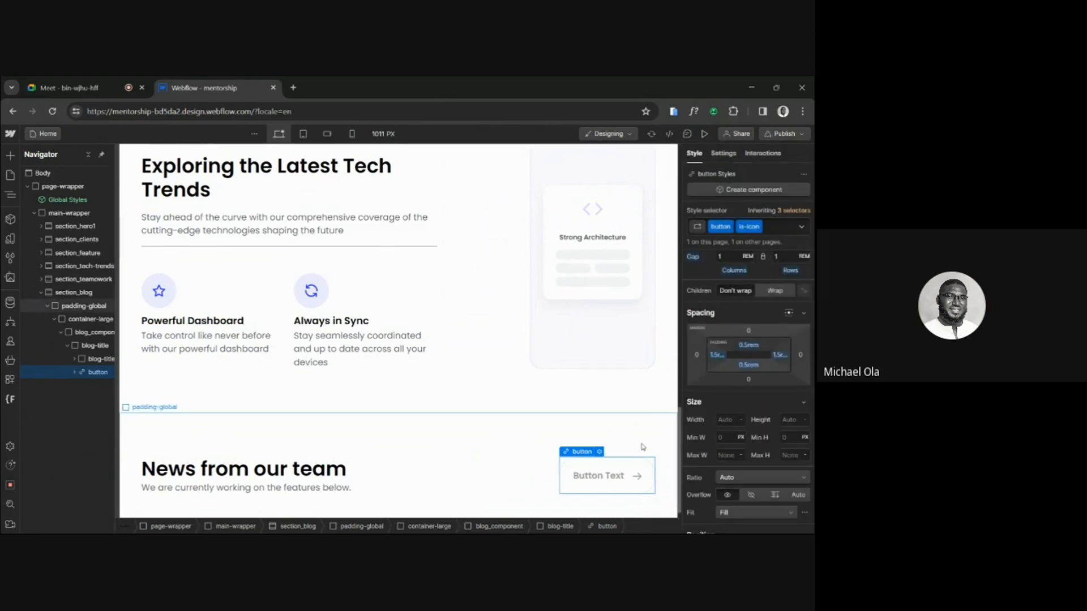
Copy the "Check Our Blog" label from the Figma design and replace the button's text in Webflow with it.
mouse_move(395, 511)
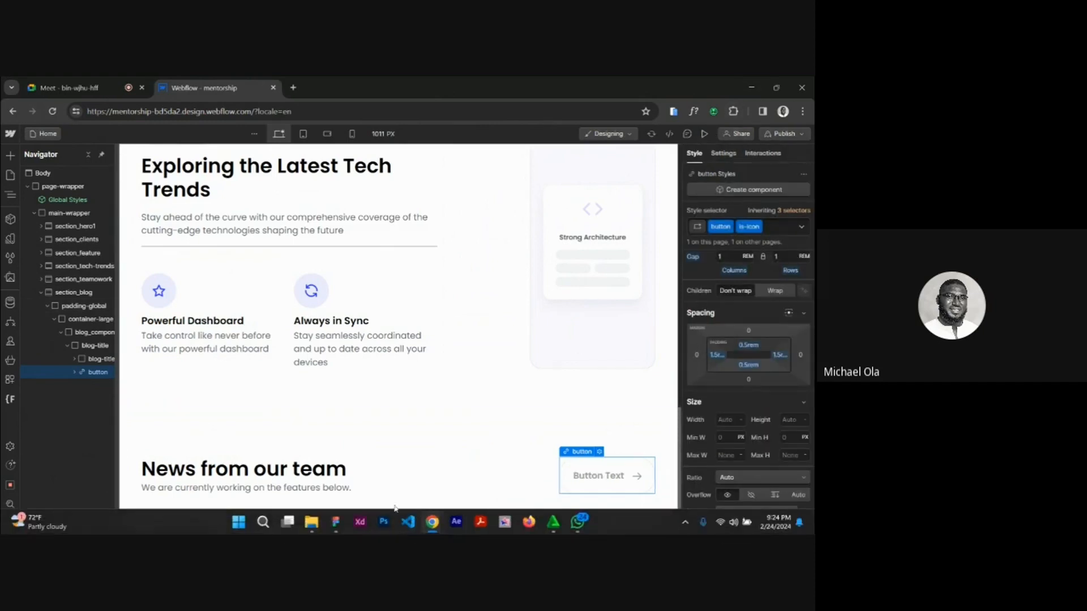
click(336, 526)
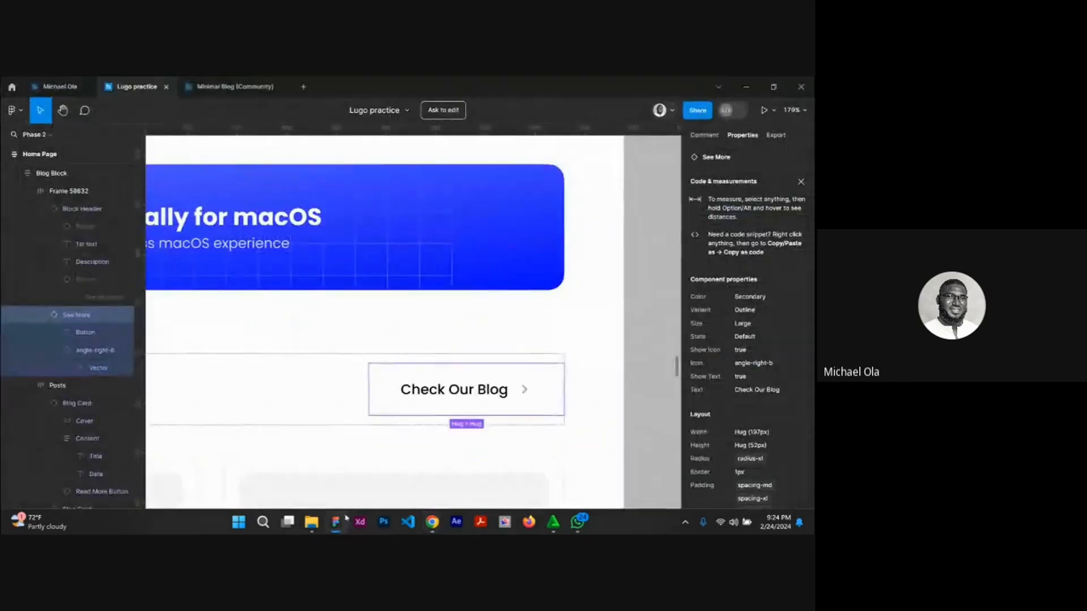
double_click(422, 391)
right_click(422, 391)
mouse_move(498, 411)
click(550, 411)
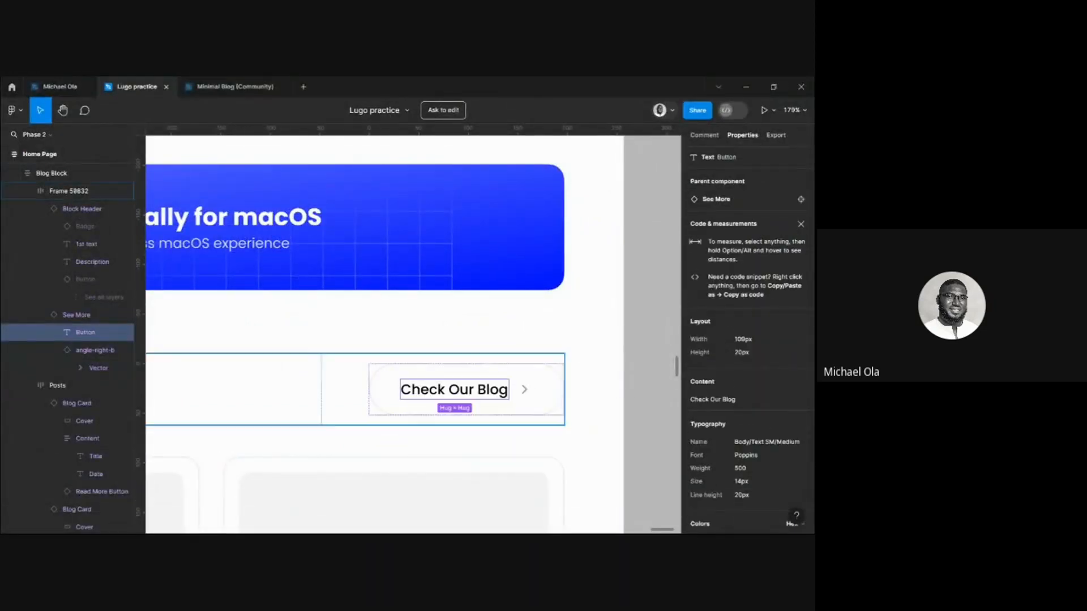
mouse_move(434, 525)
click(373, 452)
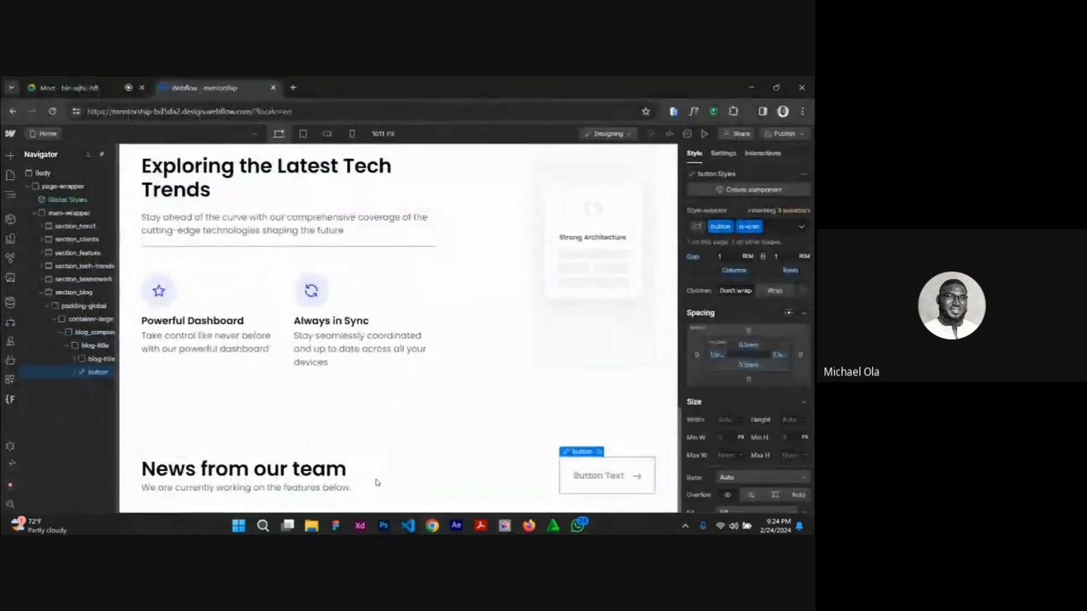
double_click(607, 475)
double_click(606, 474)
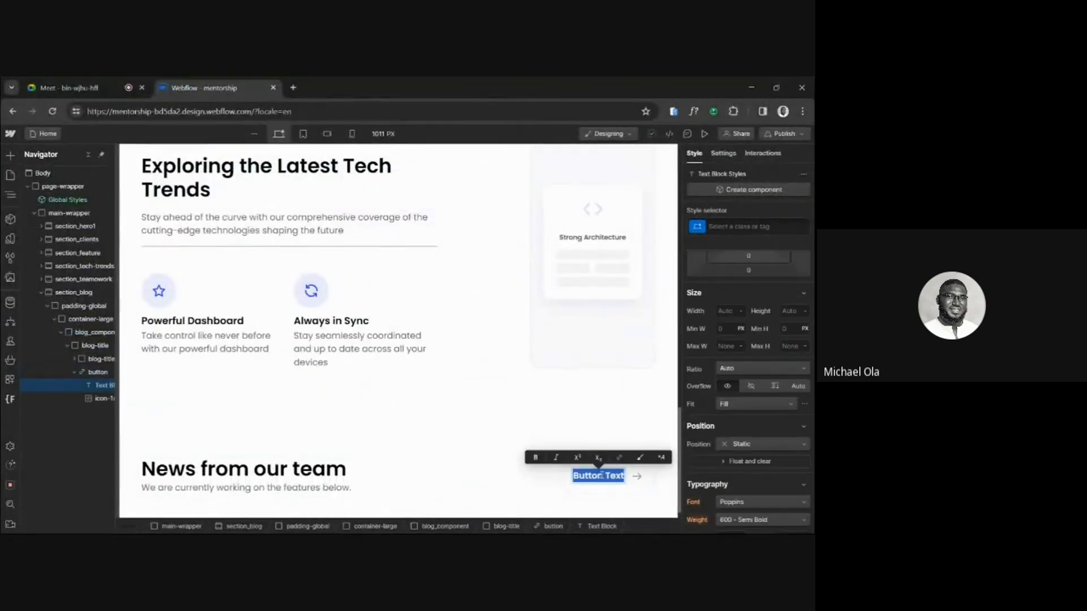
key(ctrl+v)
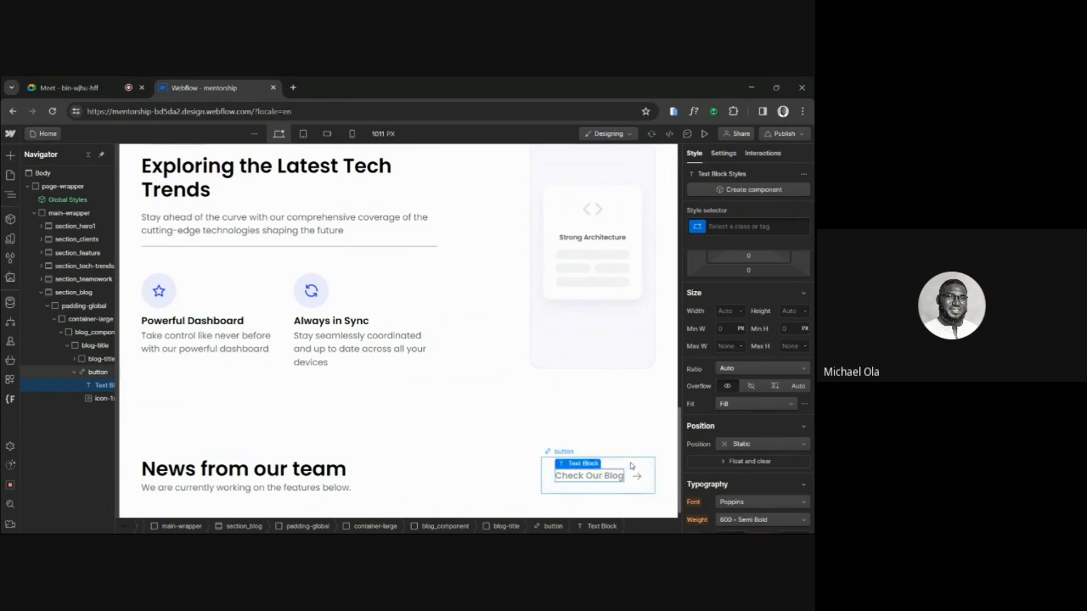
Set the color of the button's icon-1x1-small arrow to #9b9ba1.
click(637, 482)
click(638, 479)
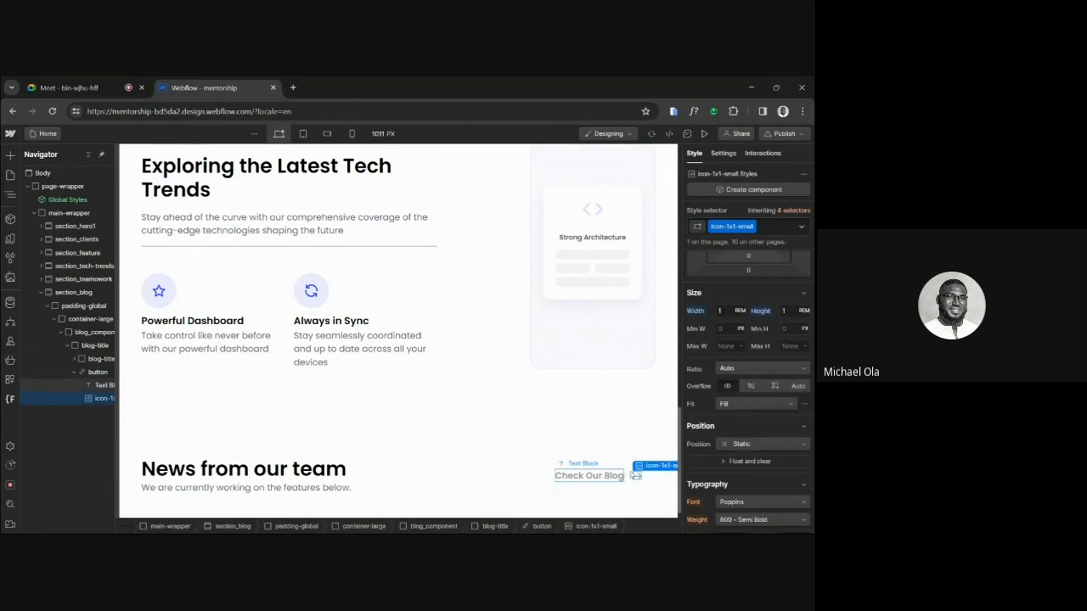
scroll(799, 422, down, 3)
click(751, 419)
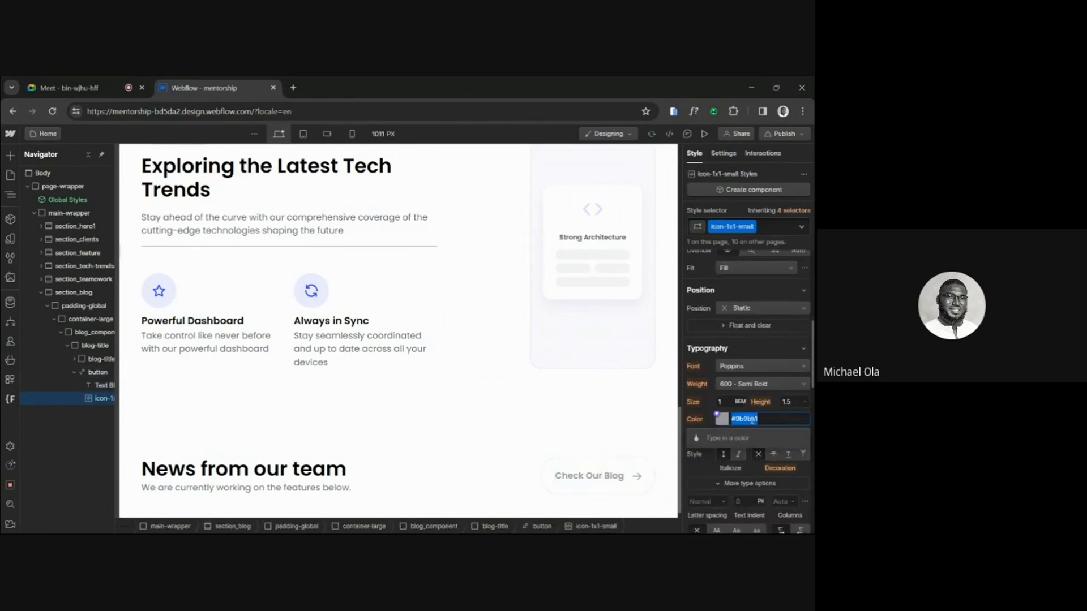
click(638, 478)
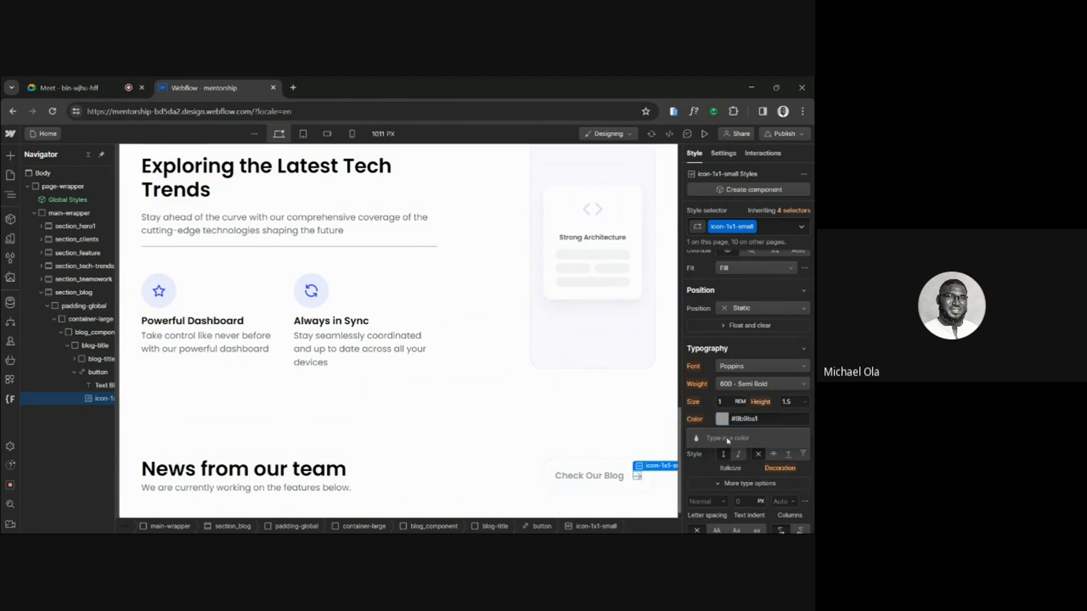
click(750, 419)
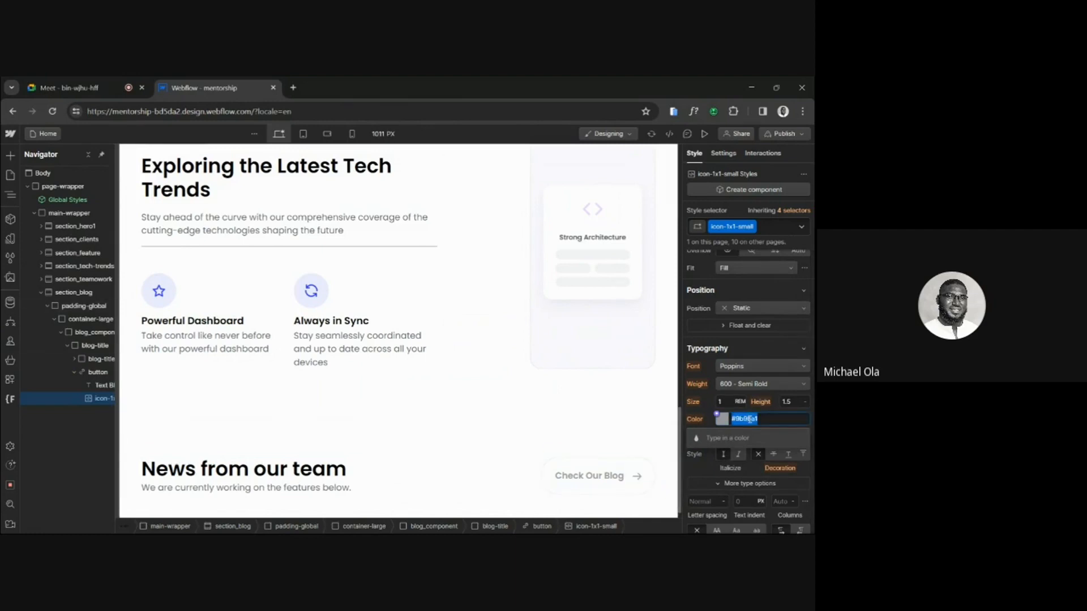
key(Escape)
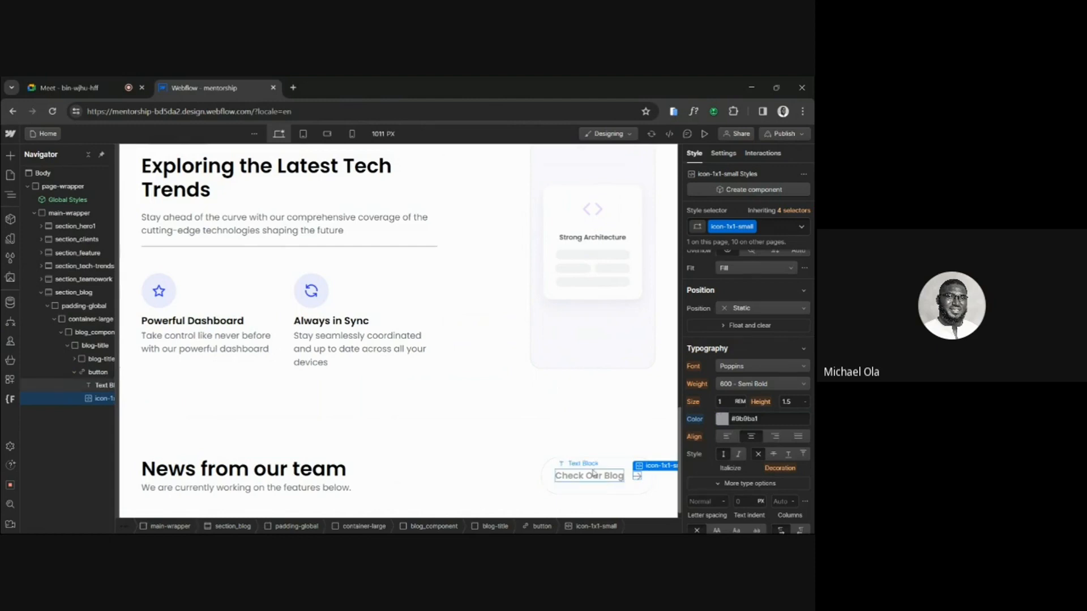
Set the is-icon button's text color to black.
click(645, 476)
scroll(735, 451, down, 2)
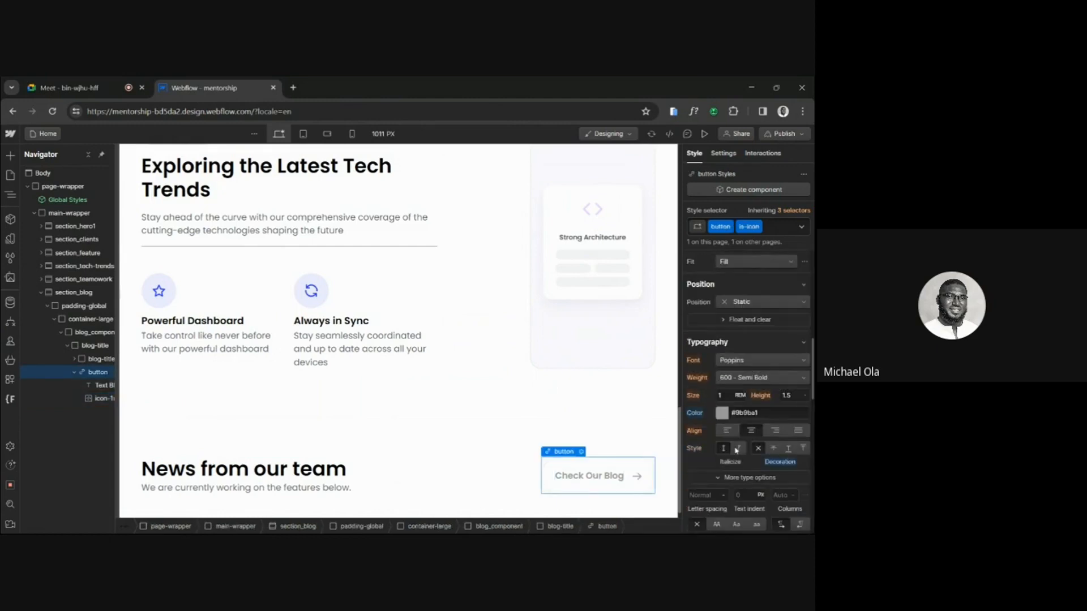
click(718, 410)
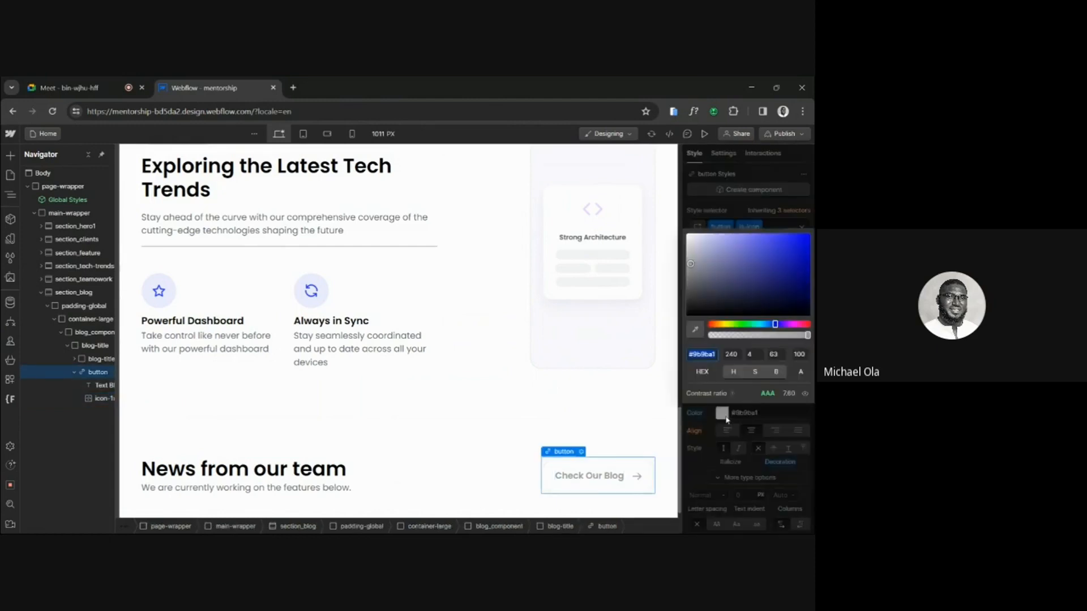
click(686, 317)
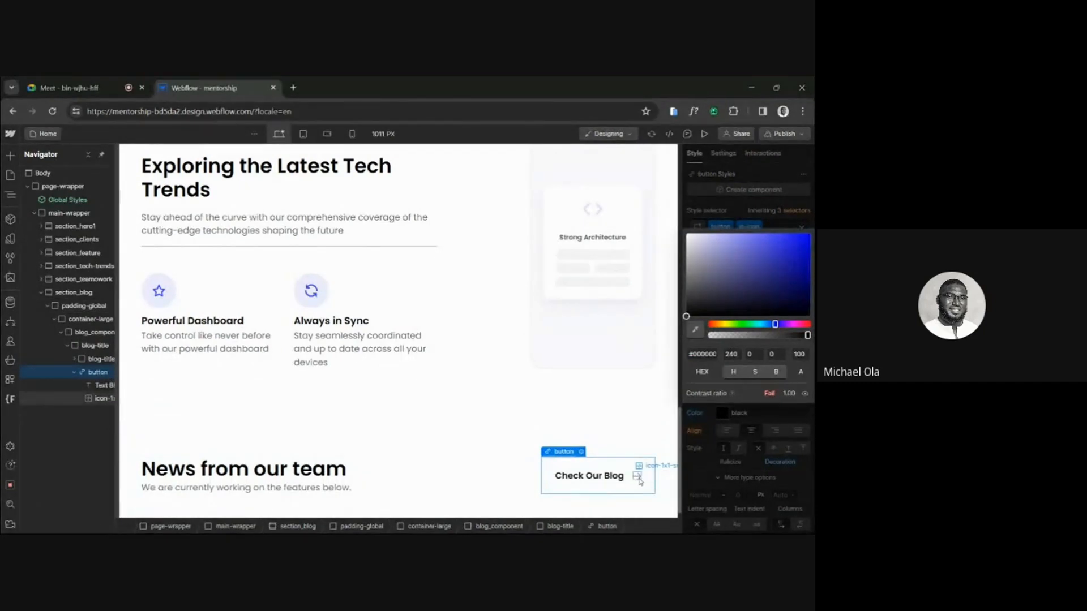
click(666, 471)
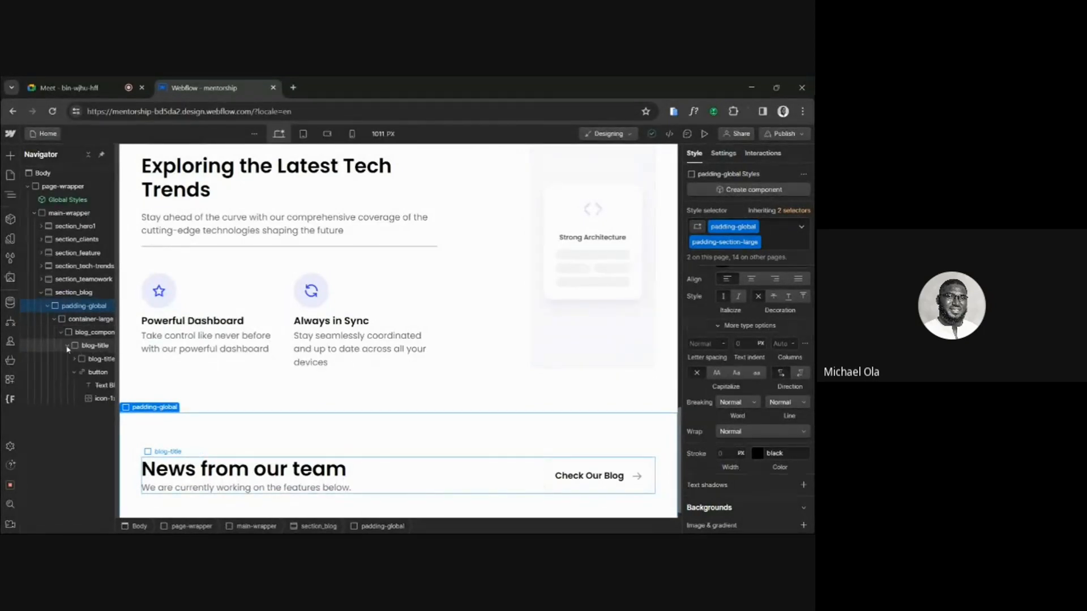
Insert a Collection List into blog_component below the blog-title block.
click(67, 348)
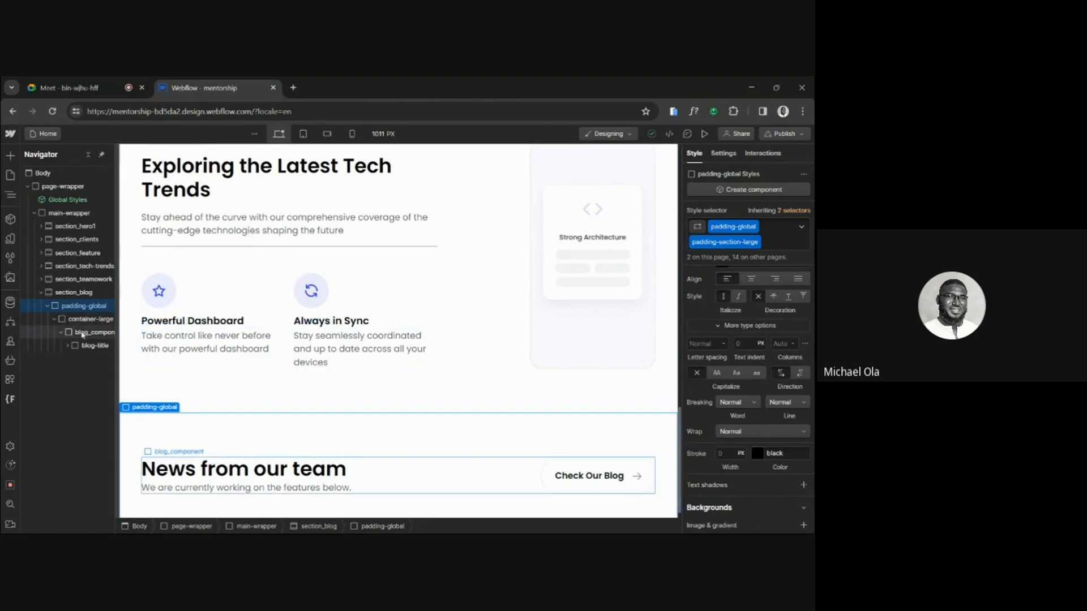
click(83, 333)
key(ctrl+k)
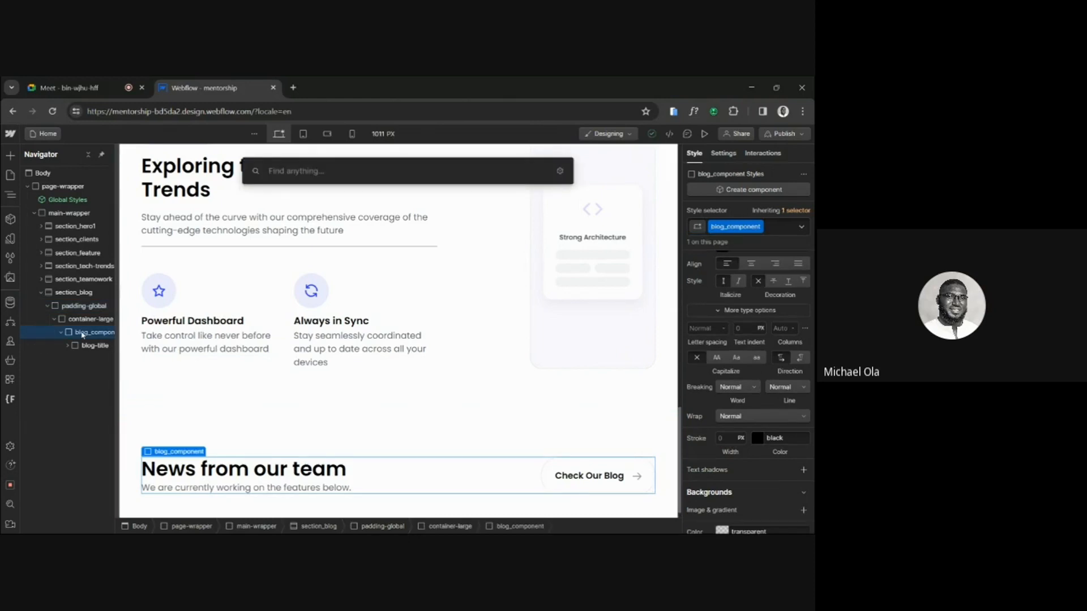
text(col)
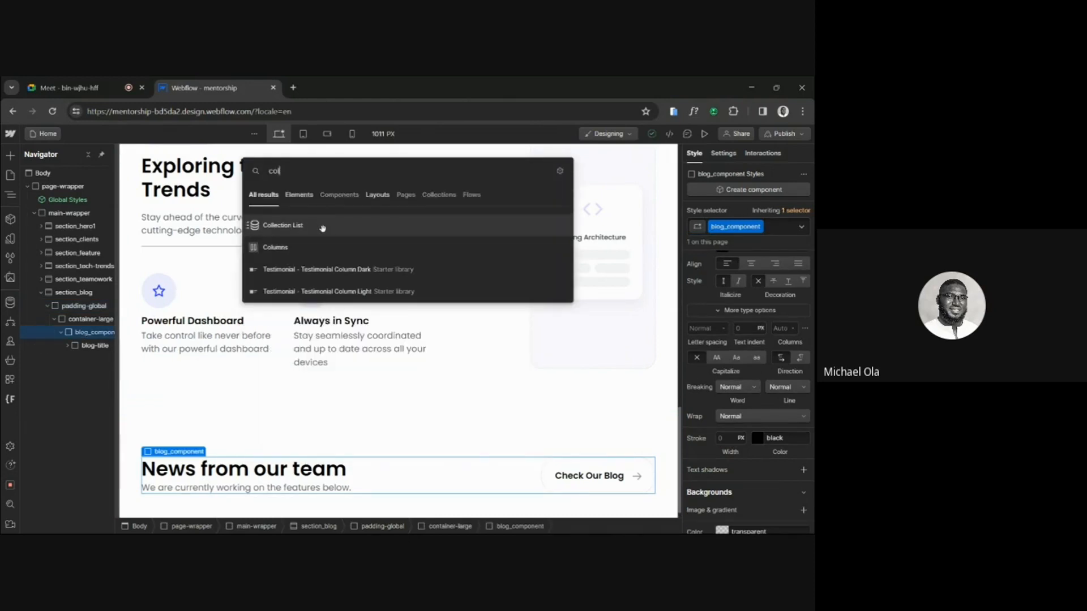
click(323, 228)
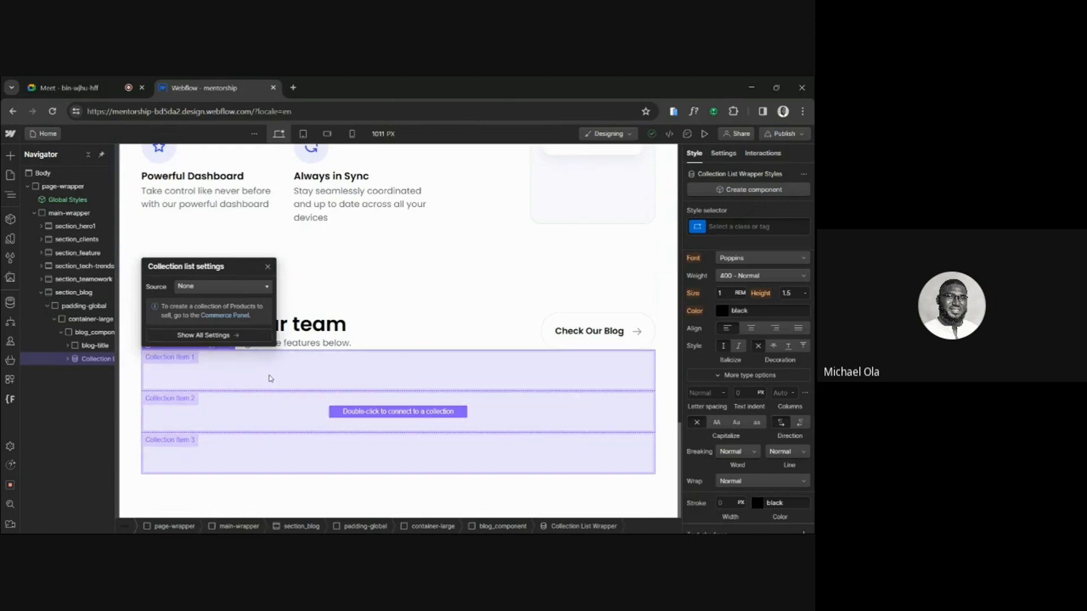
key(Escape)
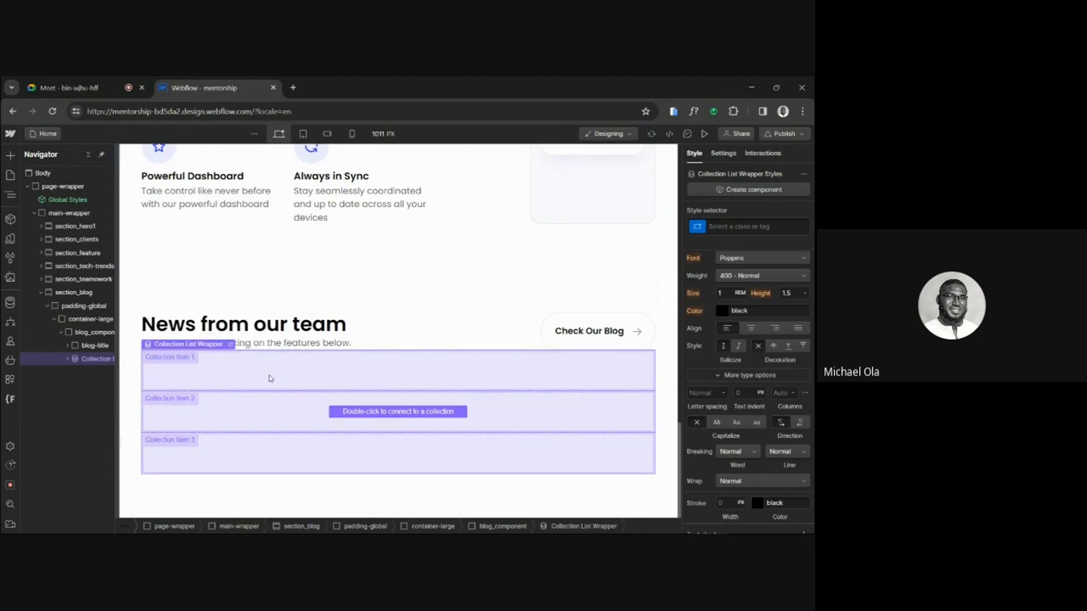
key(ctrl+shift+e)
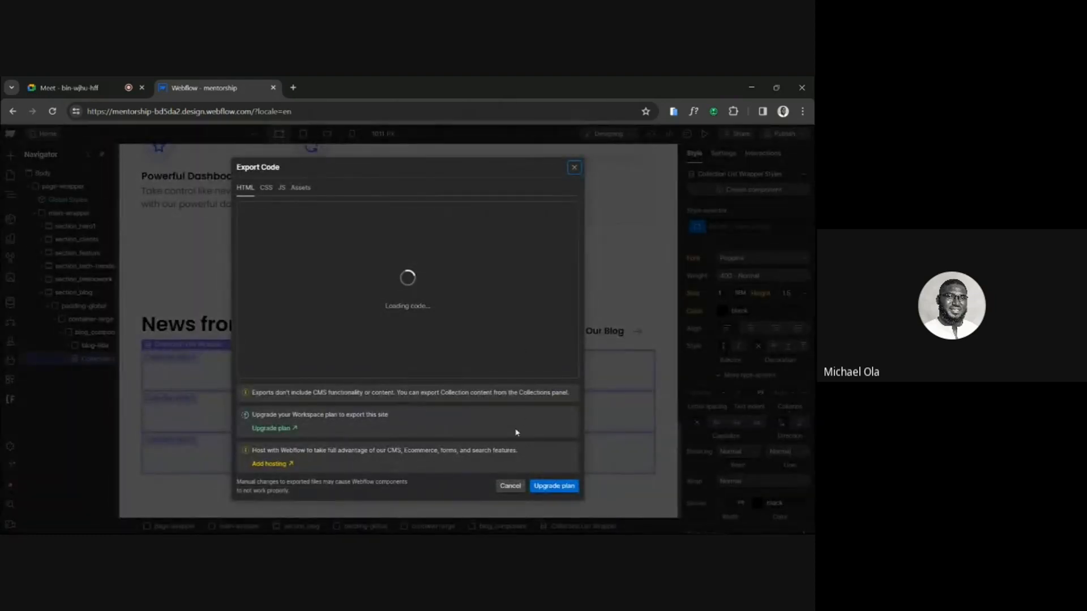
click(511, 485)
Connect the Collection List Wrapper to the Blogs collection as its source.
click(92, 346)
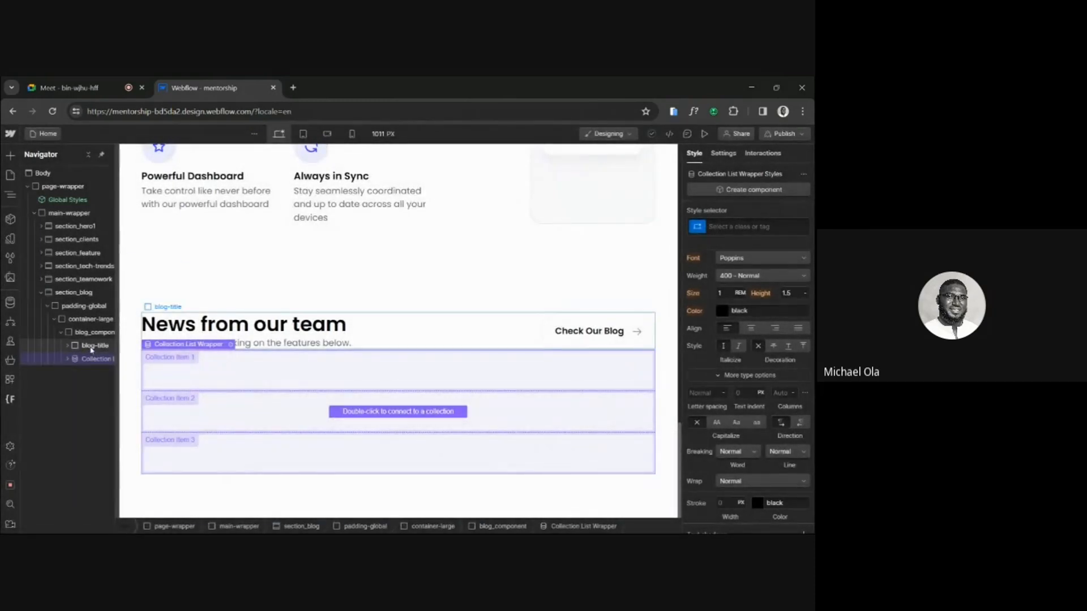
mouse_move(91, 357)
mouse_down()
mouse_move(86, 344)
mouse_move(72, 360)
mouse_up()
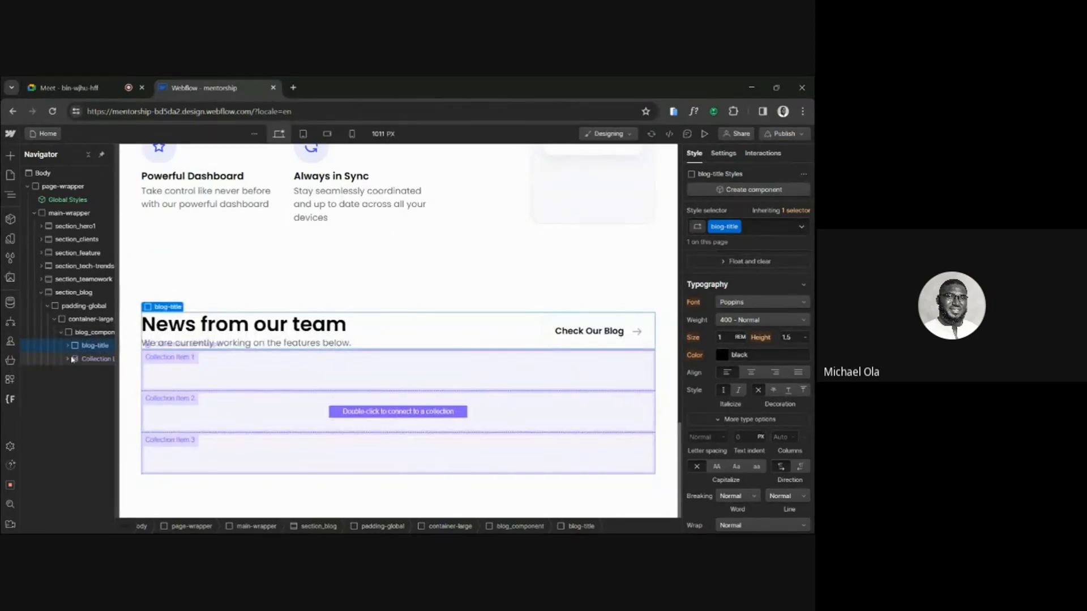
click(78, 358)
click(227, 346)
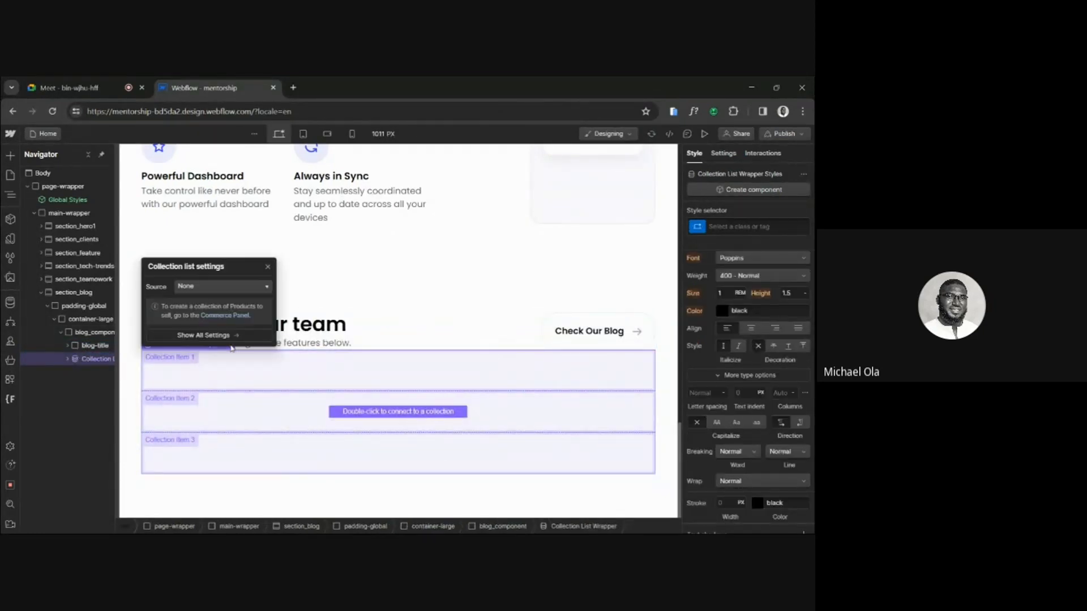
click(220, 288)
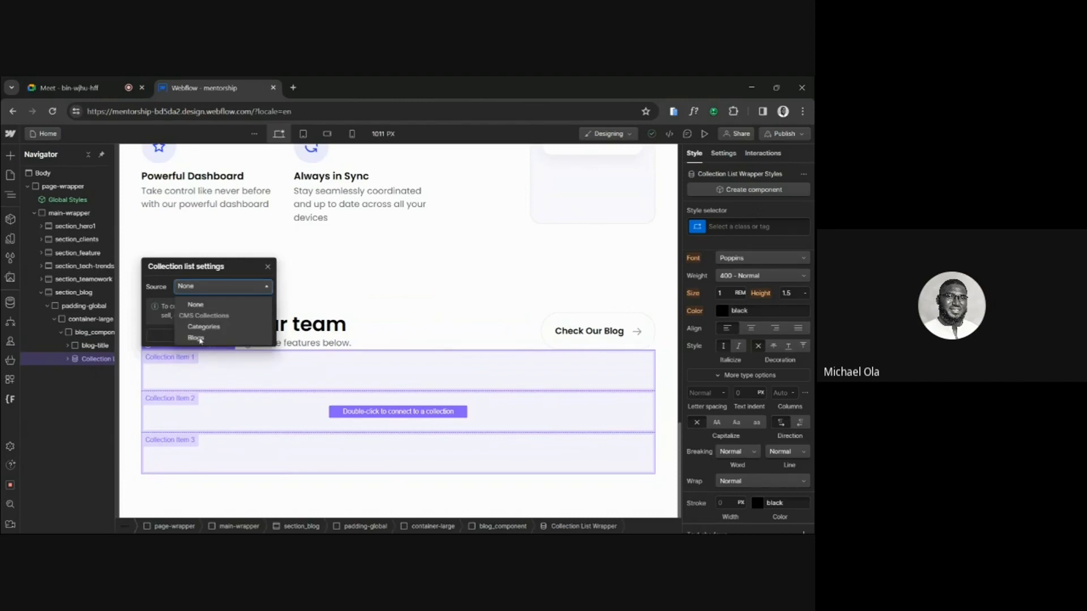
click(196, 339)
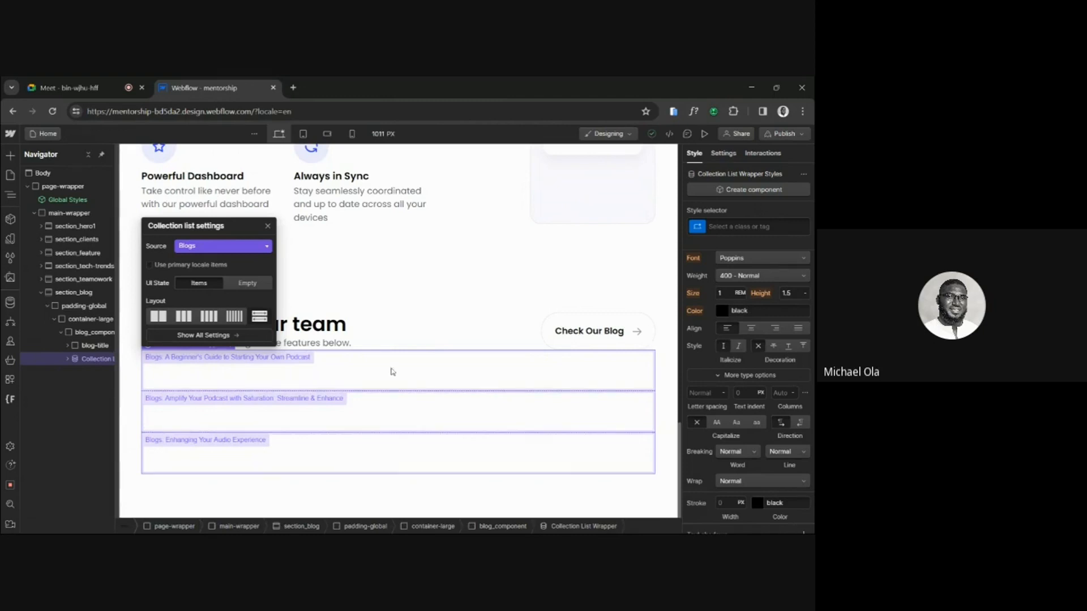
Create the class blog-wrapper on the Collection List Wrapper inside blog_component.
click(315, 381)
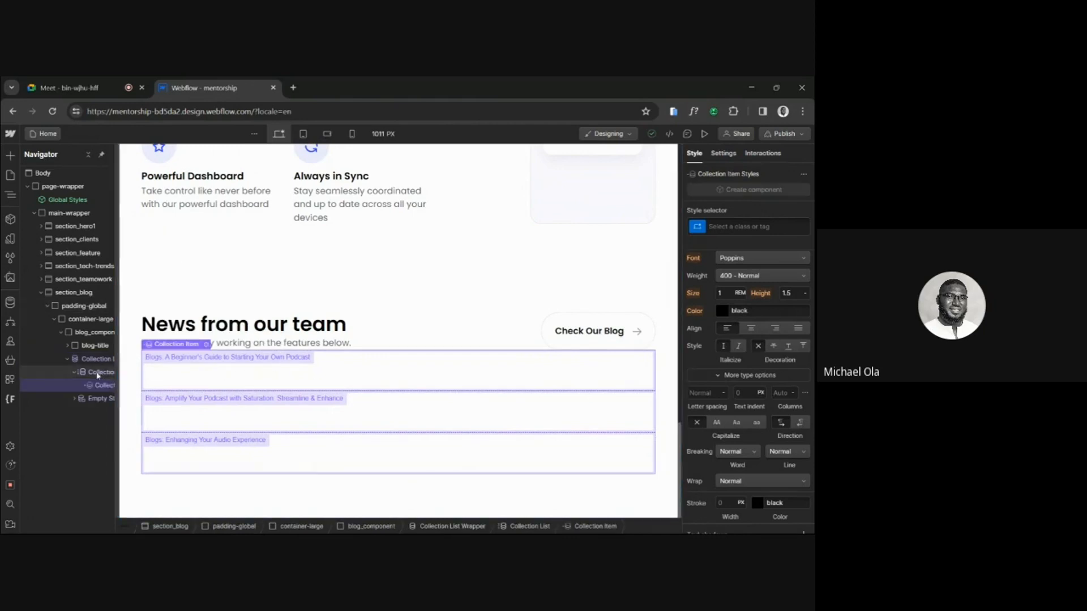
scroll(96, 373, right, 1)
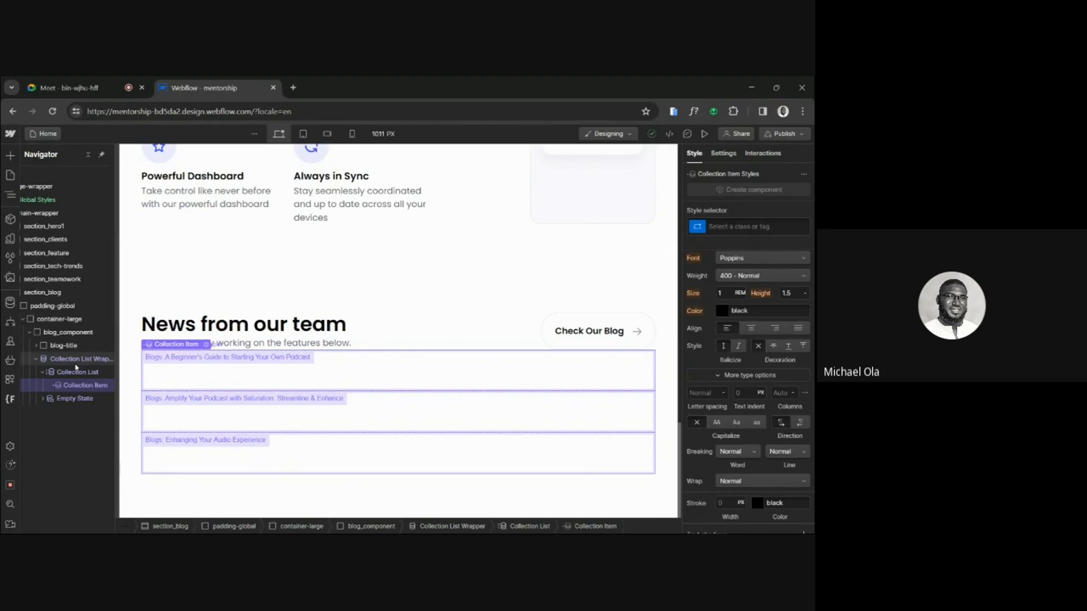
scroll(81, 378, right, 1)
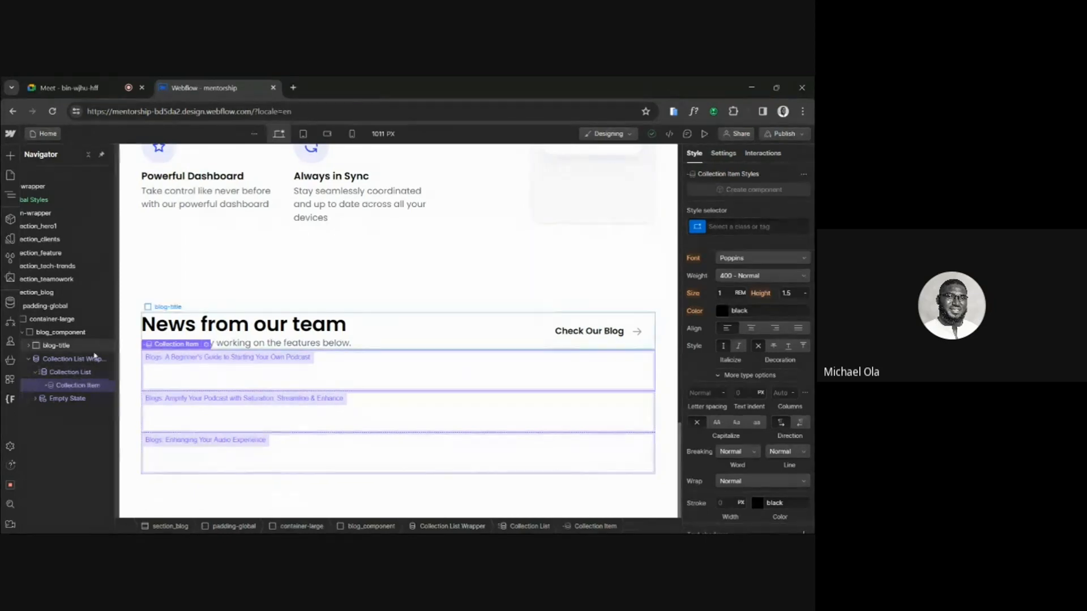
click(90, 358)
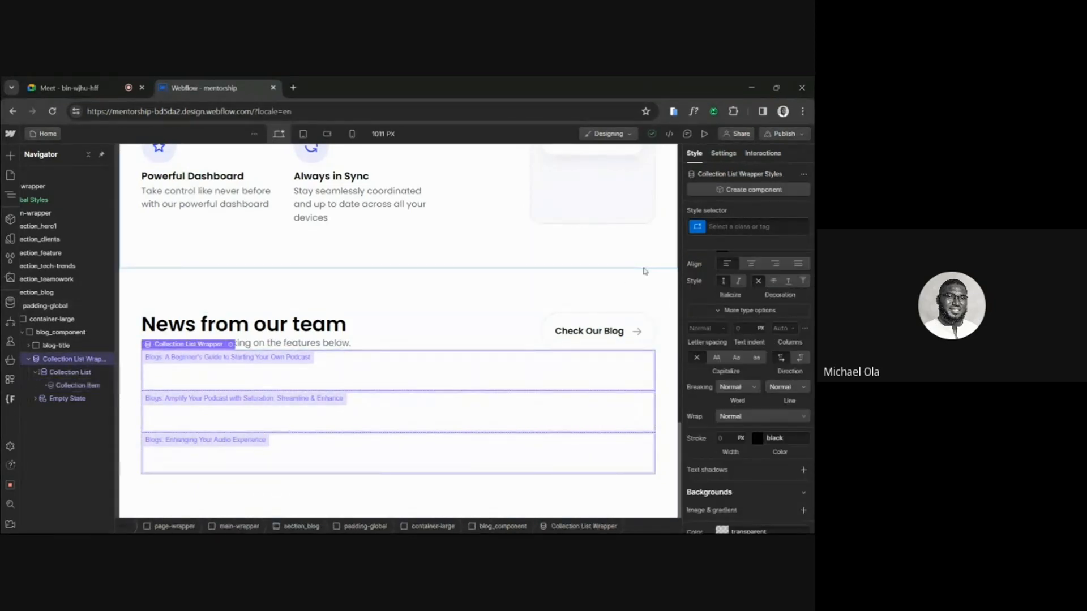
click(753, 225)
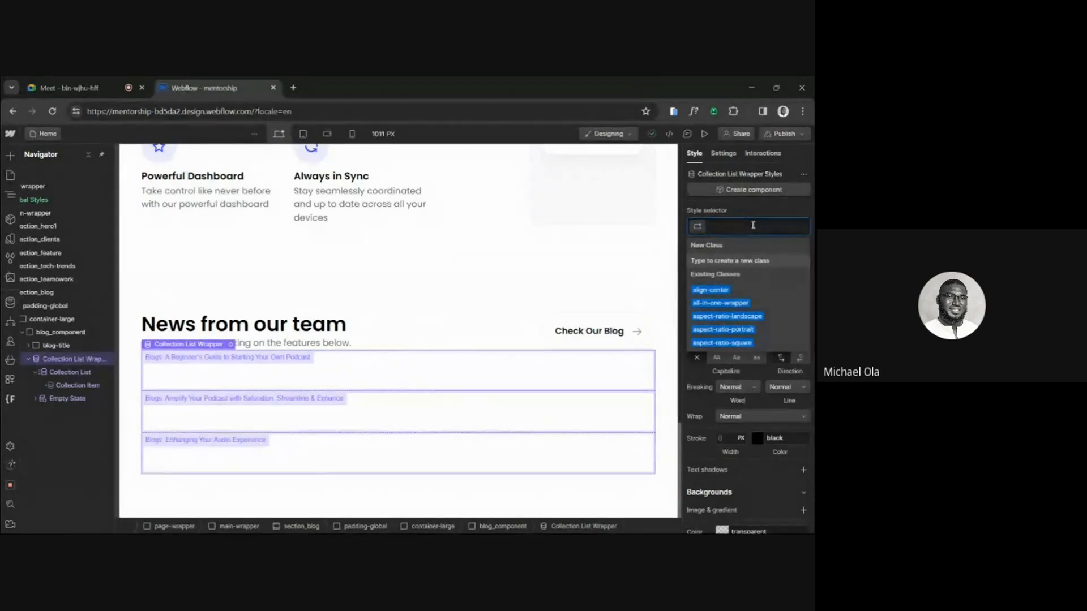
text(b)
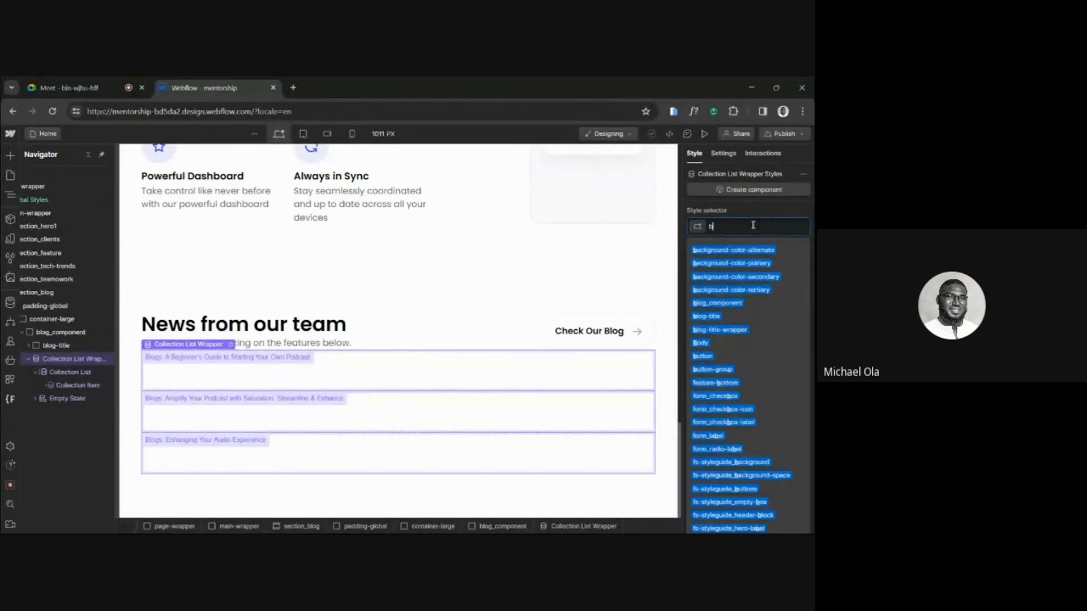
text(log-wrapper)
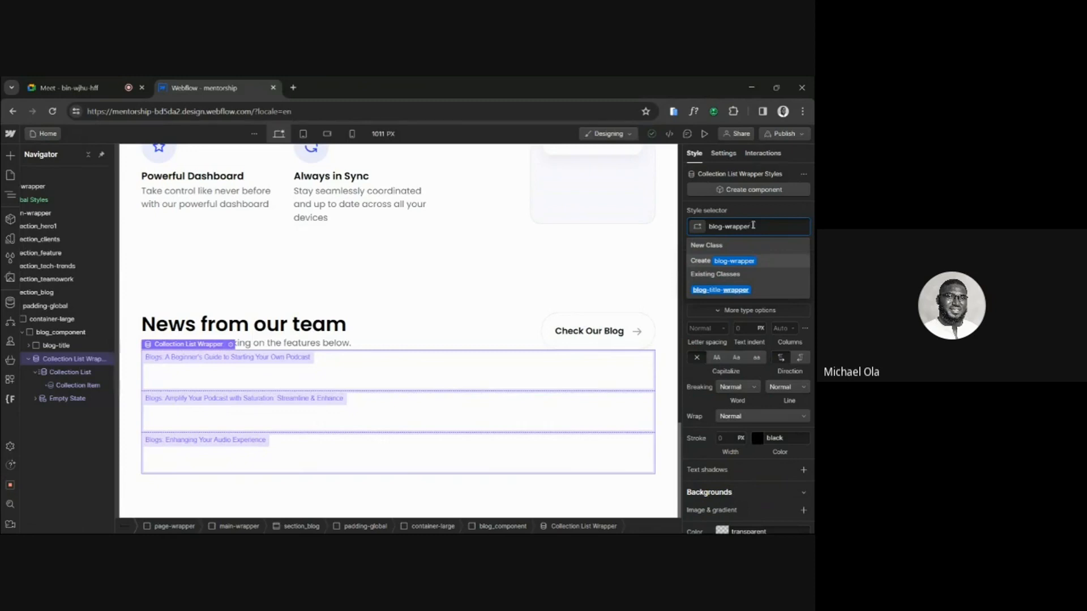
key(Return)
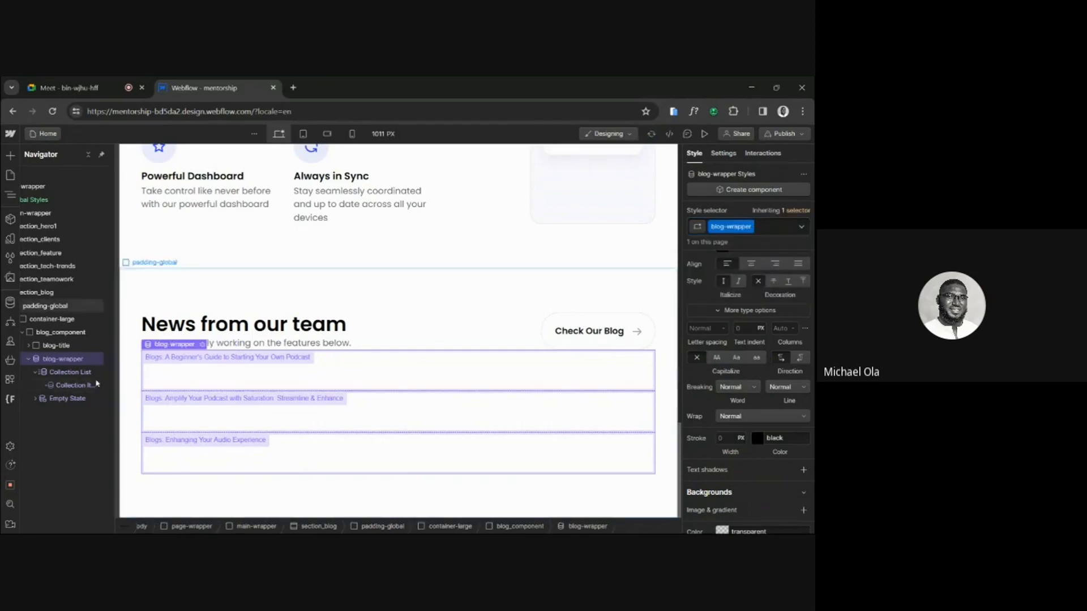
Create the class blog-list on the Collection List inside blog-wrapper.
click(70, 372)
click(733, 225)
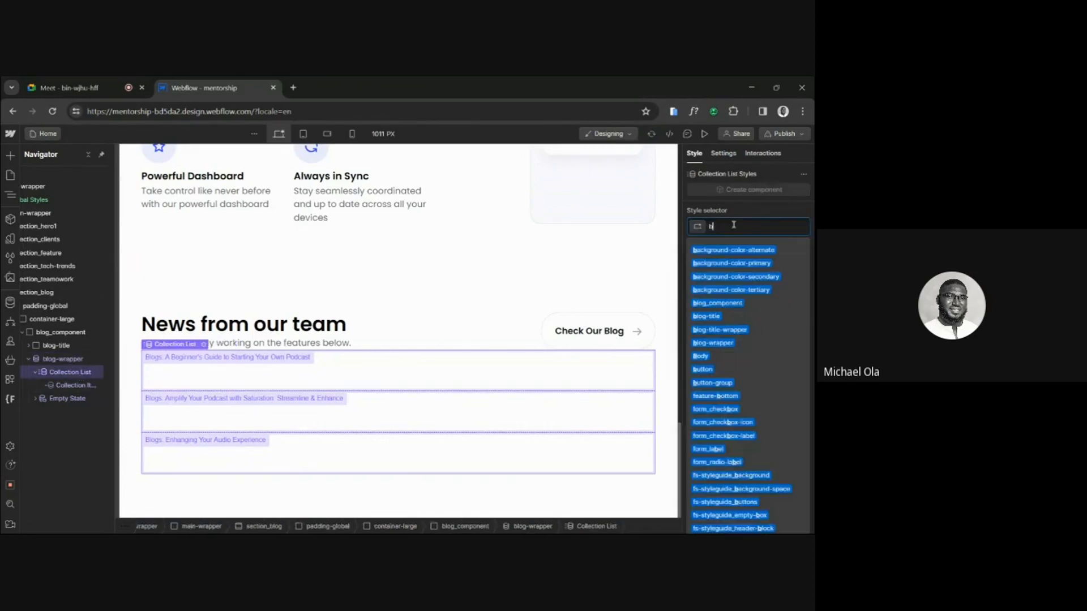
text(blog-list)
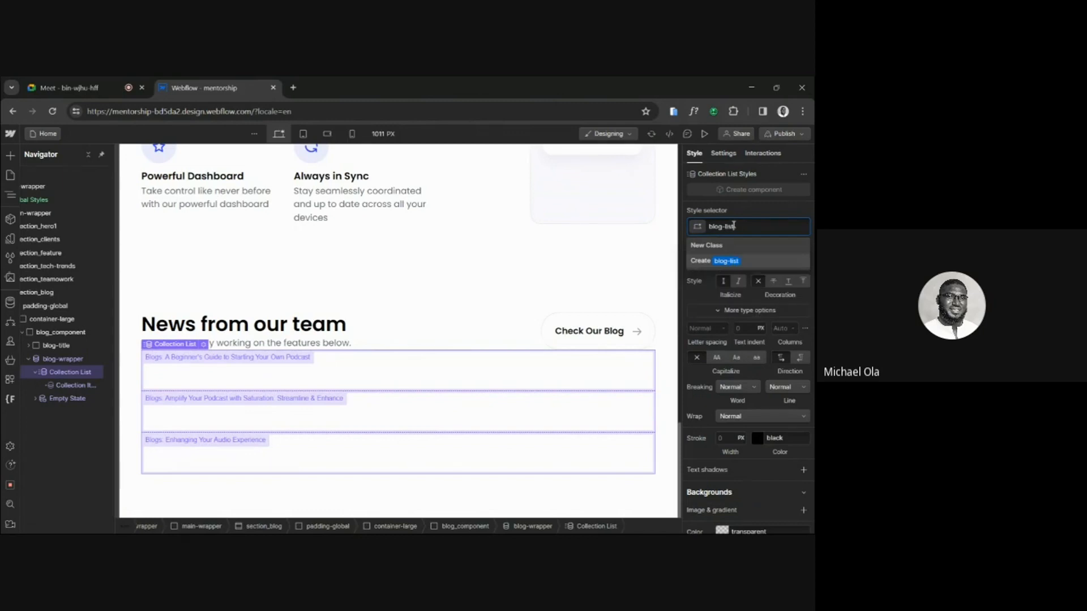
key(Return)
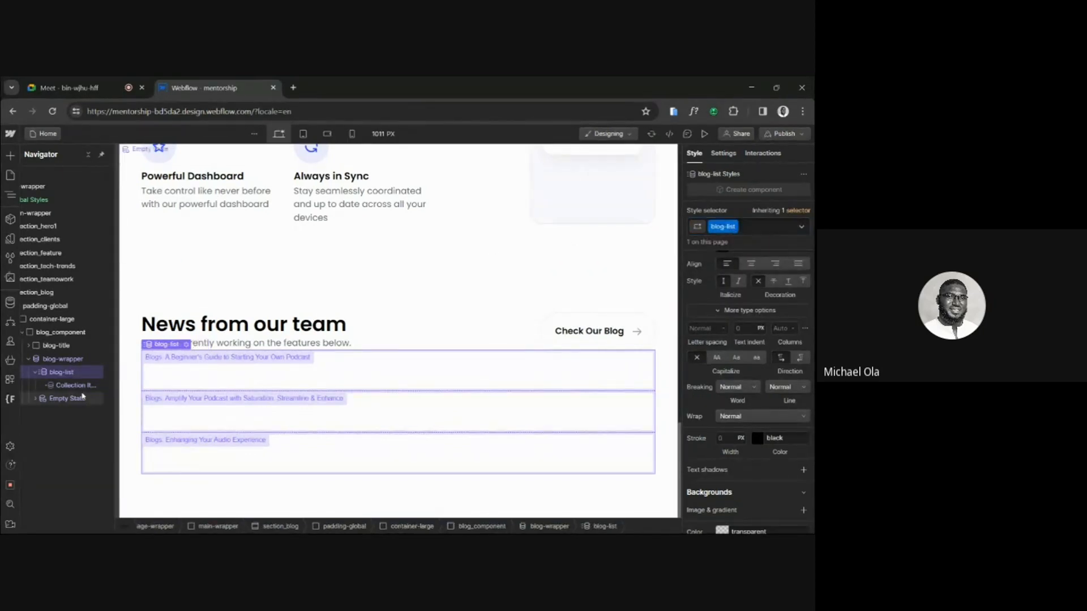
Create the class blog-item on the Collection Item inside blog-list.
click(76, 398)
click(93, 384)
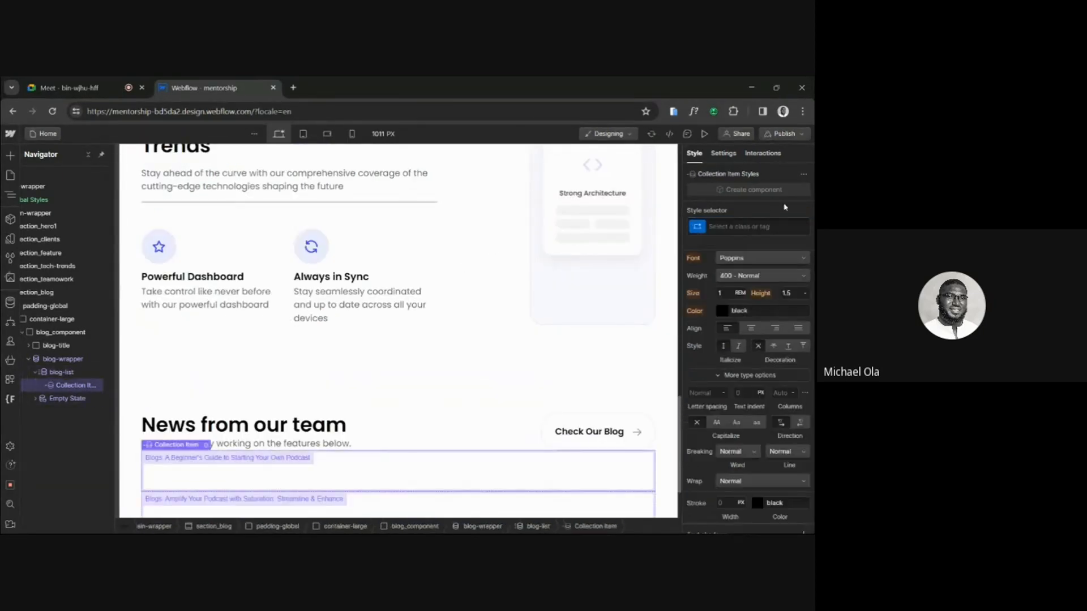
click(740, 224)
text(blog-)
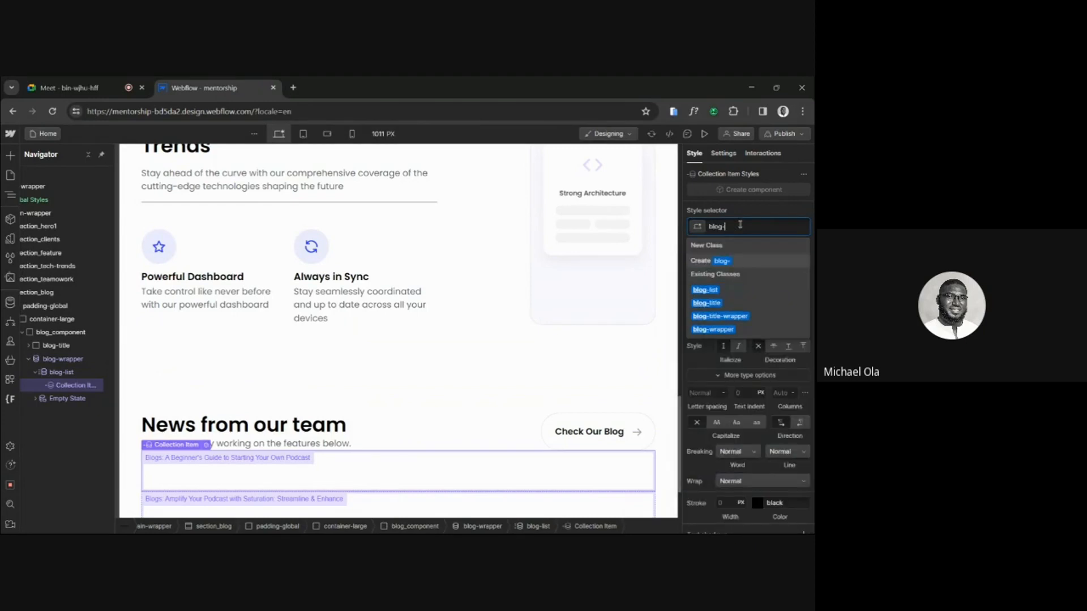
text(t)
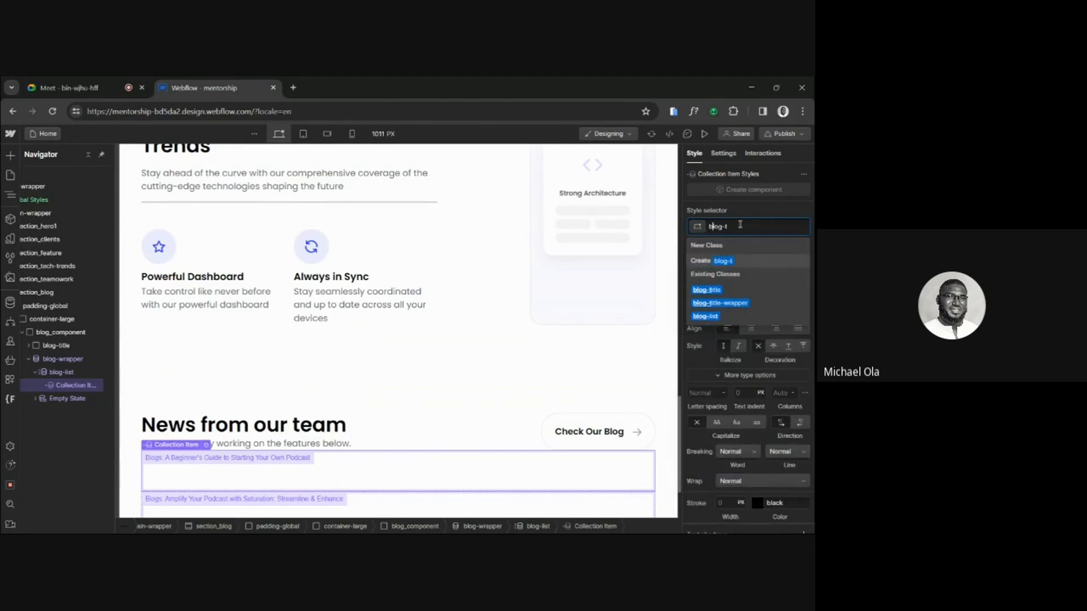
key(BackSpace)
text(item)
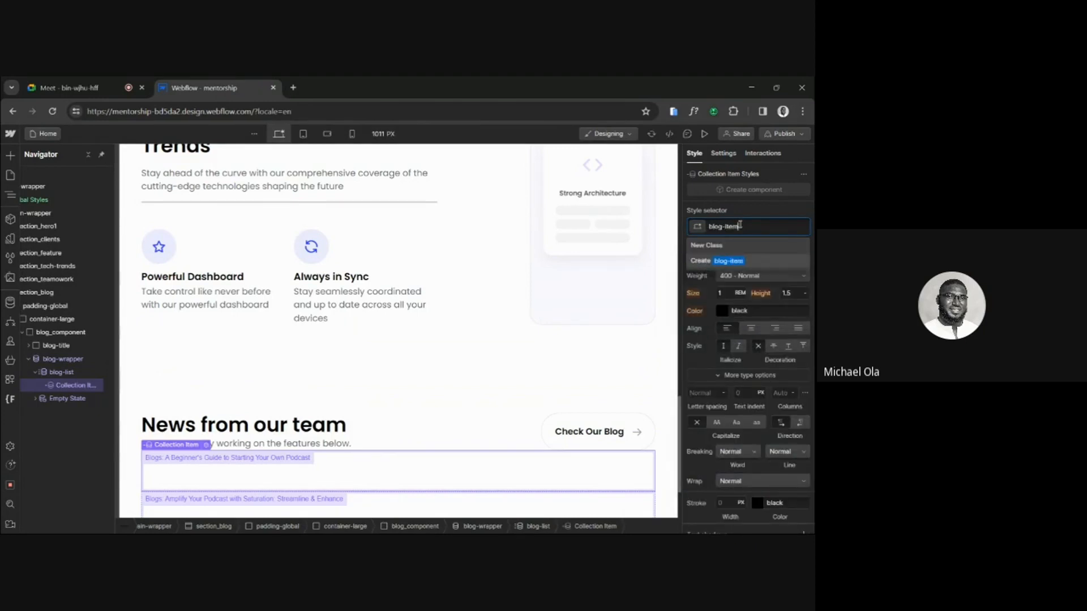
key(Return)
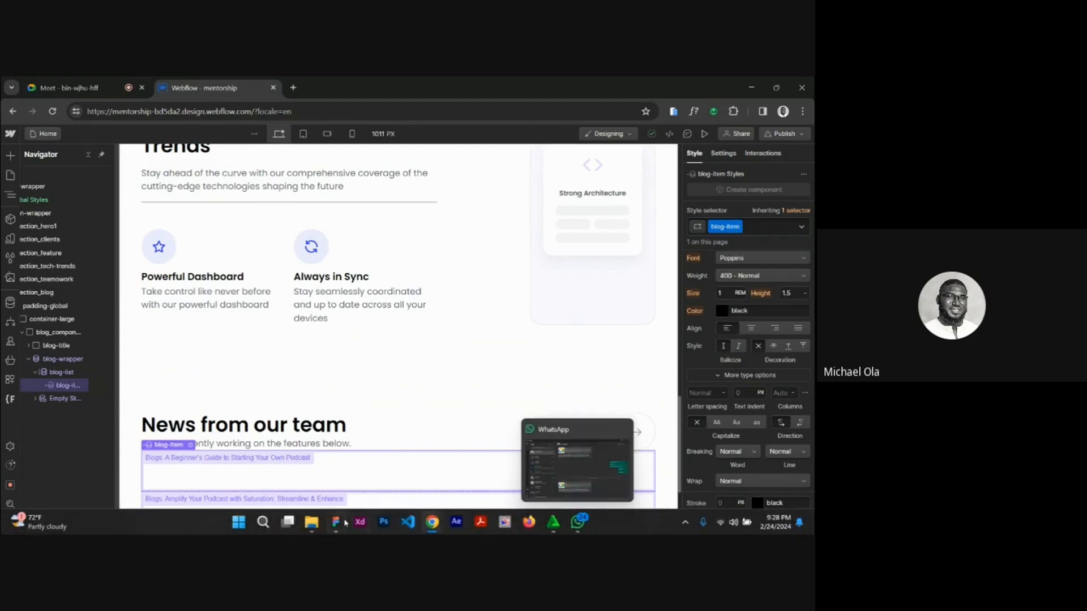
Switch to Figma to examine the blog cards' cover, title, date and Read button layout, and return to Webflow.
click(344, 522)
scroll(405, 422, down, 3)
scroll(405, 422, left, 1)
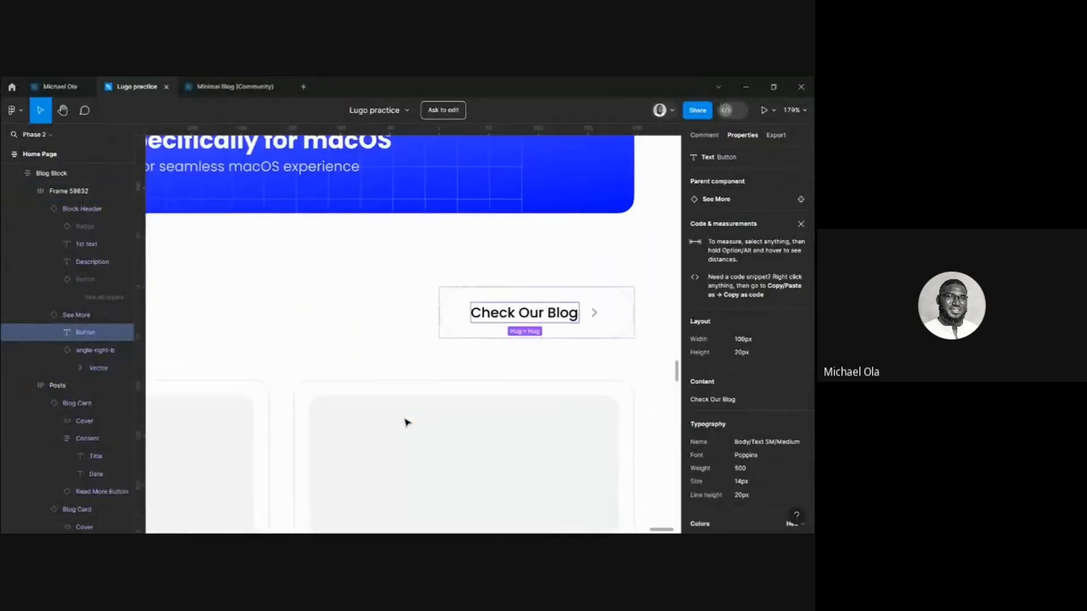
scroll(405, 422, down, 2)
scroll(406, 422, left, 1)
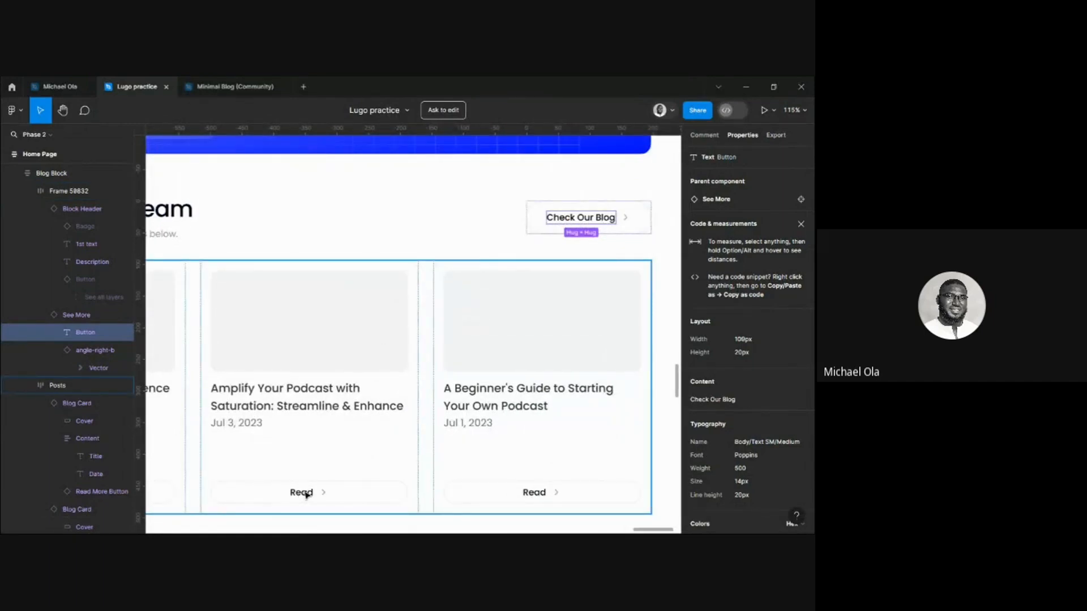
mouse_move(434, 525)
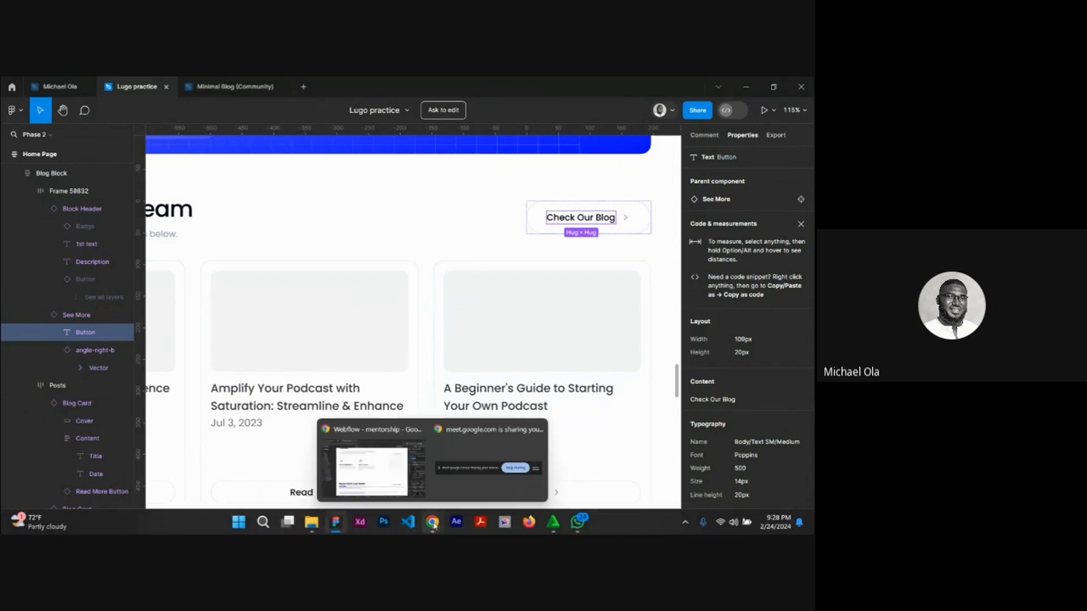
click(394, 475)
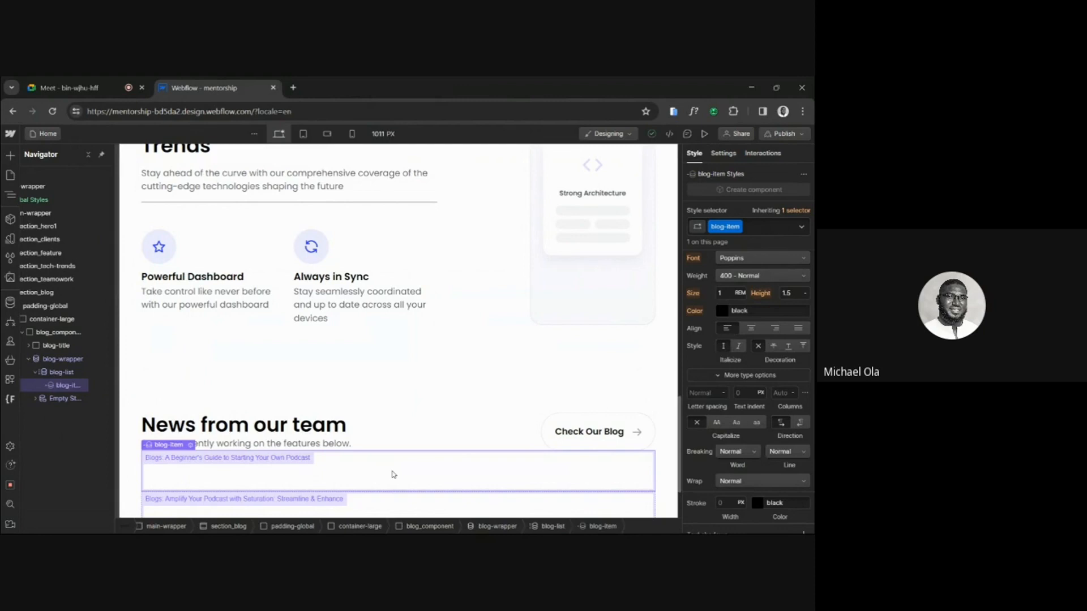
Open Webflow's element search, and inspect in Figma the typography of a blog card title, The Power of Analytics heading and the Powerful Dashboard title.
key(ctrl+e)
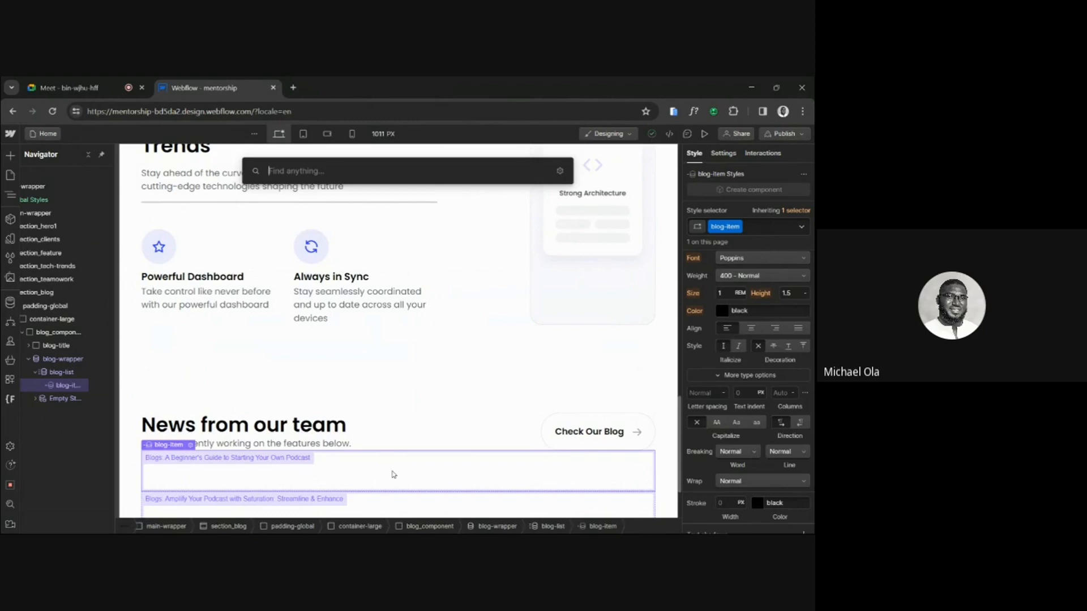
click(336, 530)
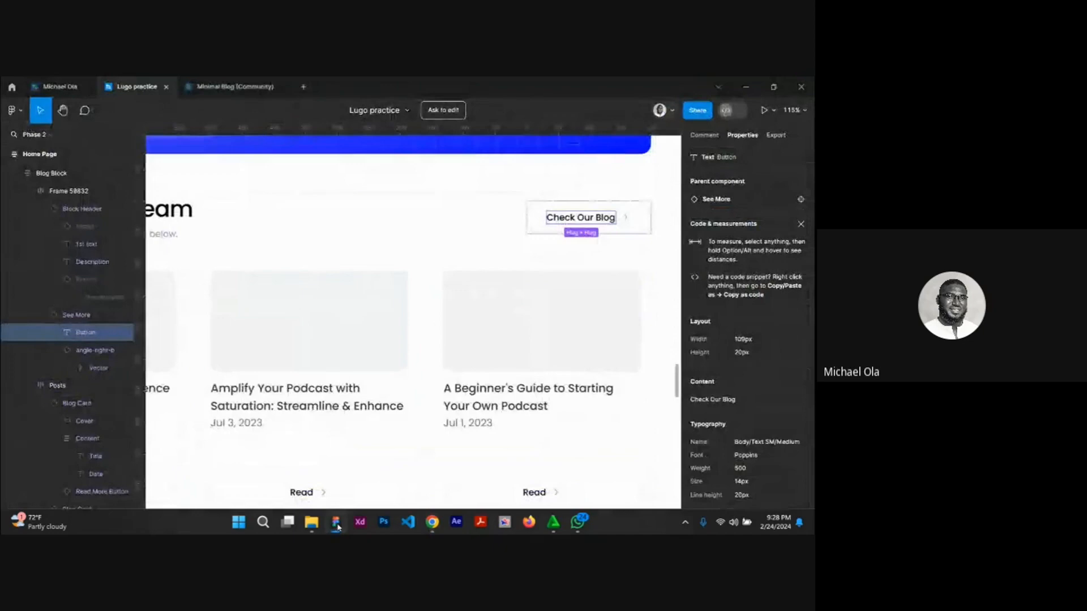
click(294, 417)
scroll(292, 410, down, 5)
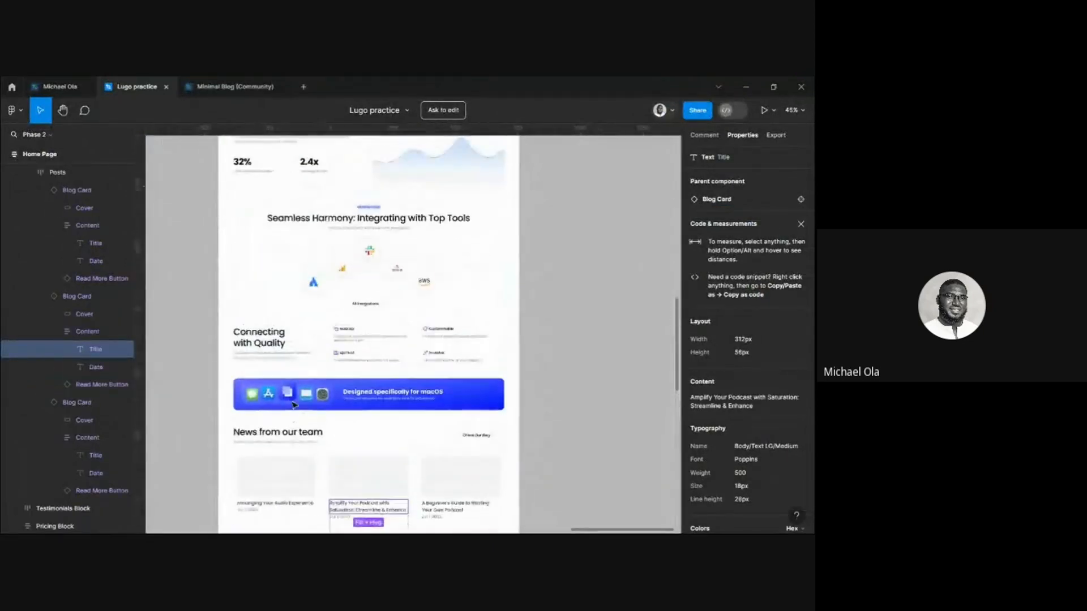
scroll(294, 406, up, 3)
scroll(294, 340, down, 2)
scroll(296, 283, up, 2)
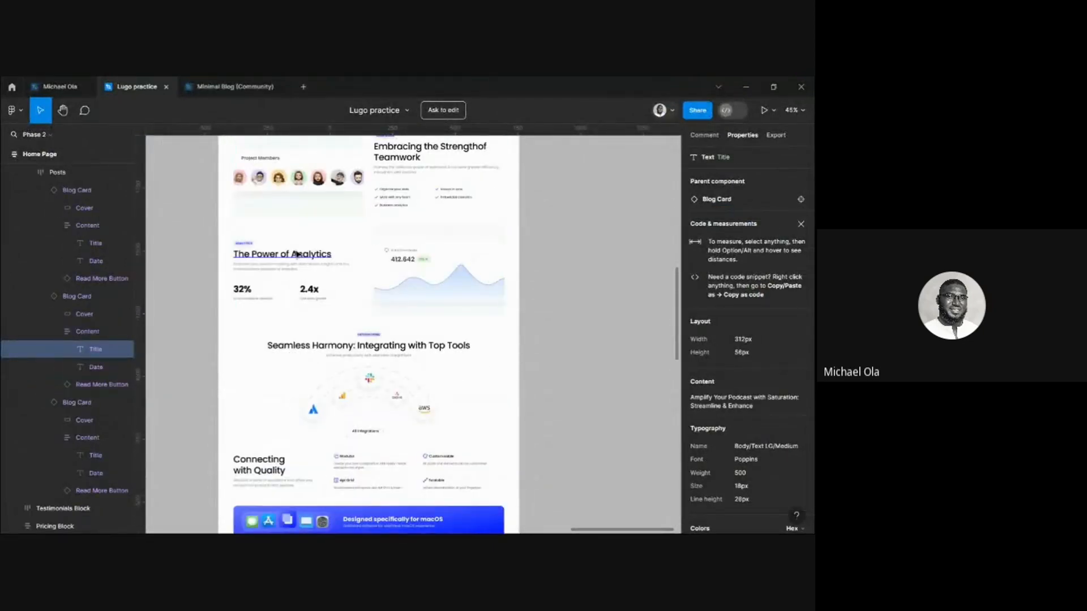
click(296, 255)
scroll(294, 255, up, 3)
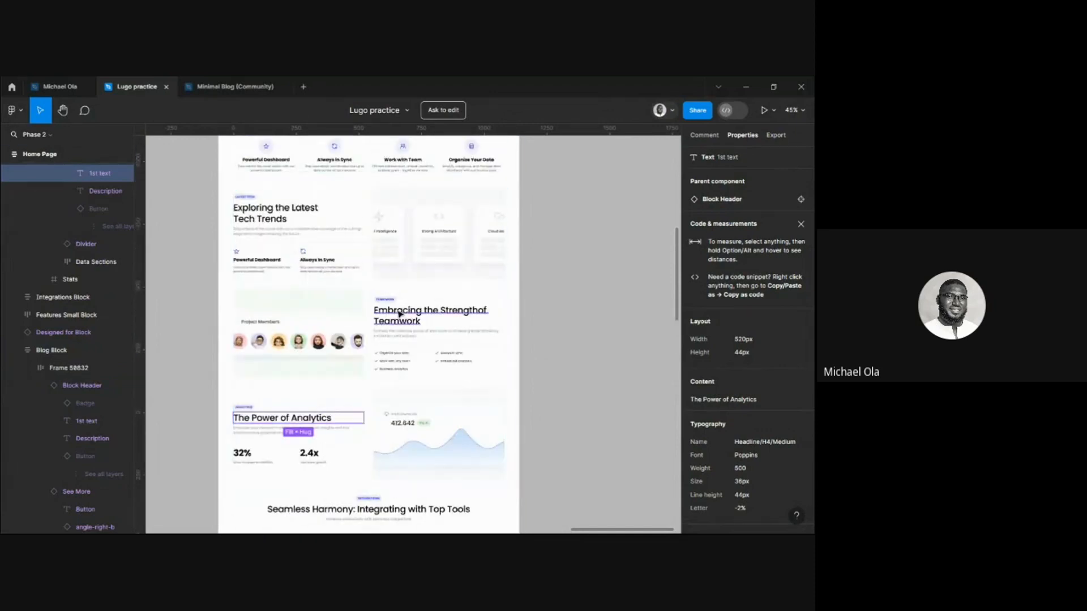
click(274, 266)
scroll(335, 249, up, 5)
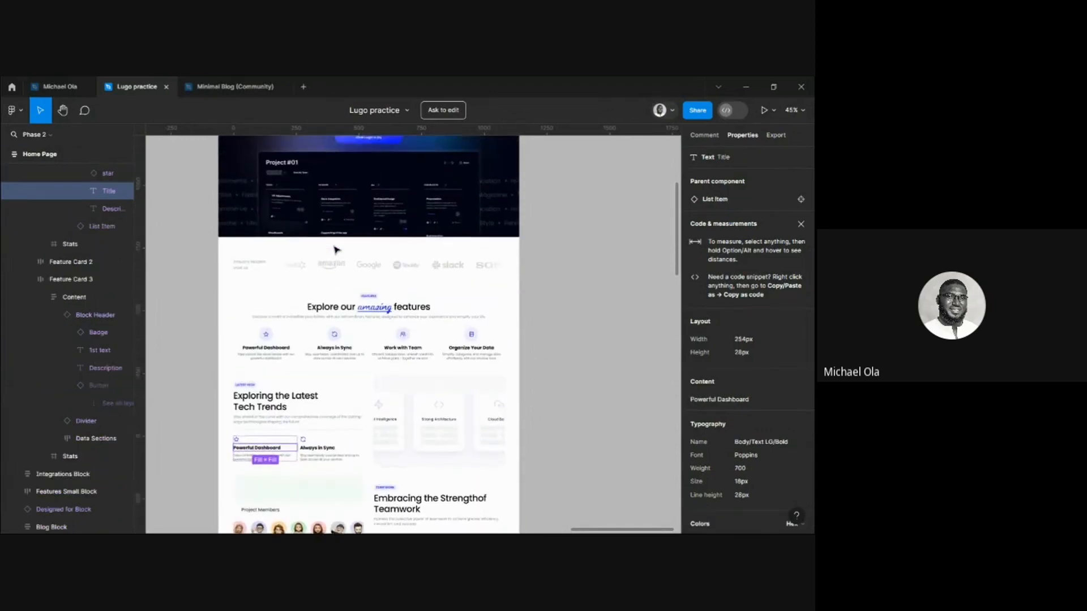
scroll(335, 249, down, 15)
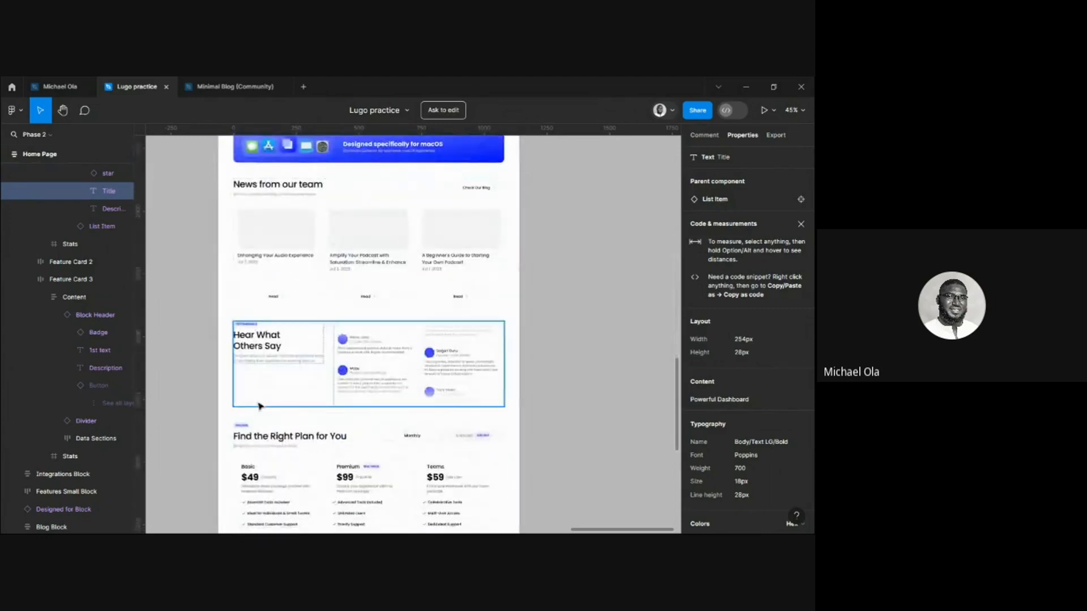
scroll(294, 333, down, 5)
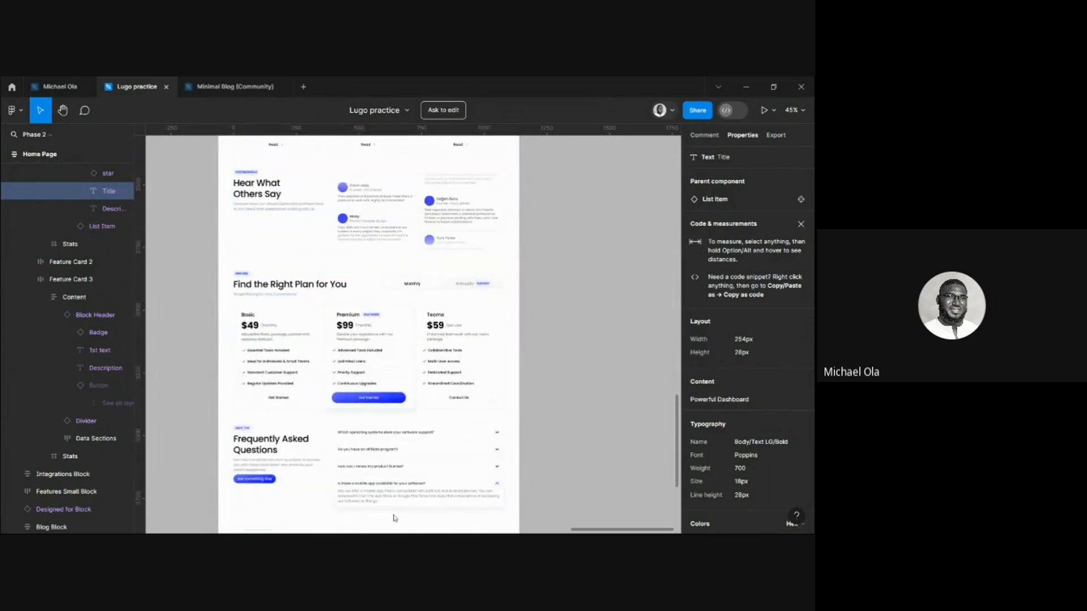
Switch back to Webflow and insert an H3 heading into blog-item, keeping its default text.
mouse_move(345, 532)
click(430, 526)
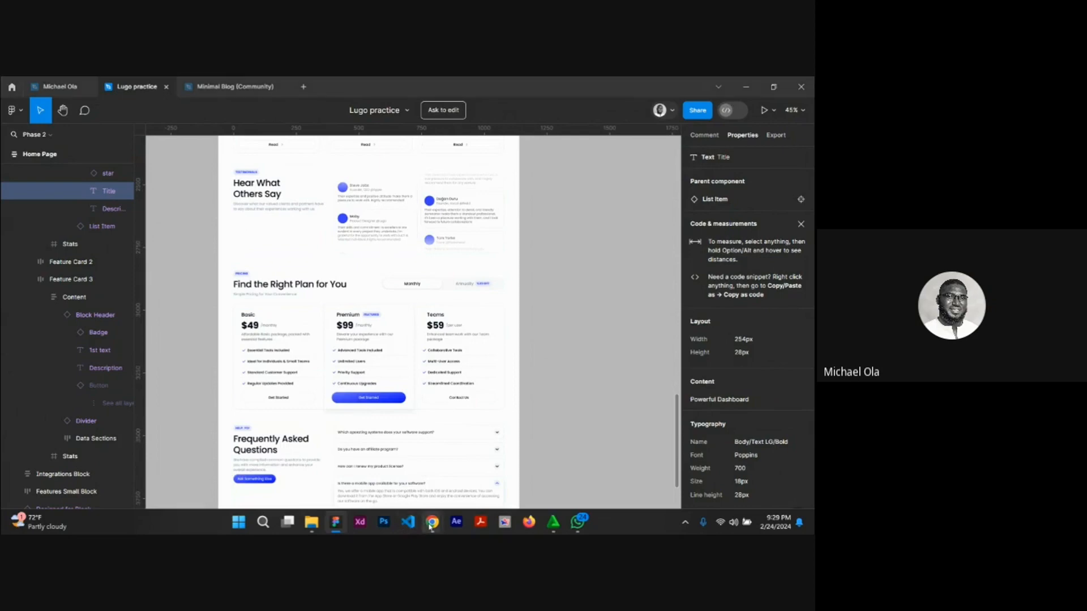
click(376, 465)
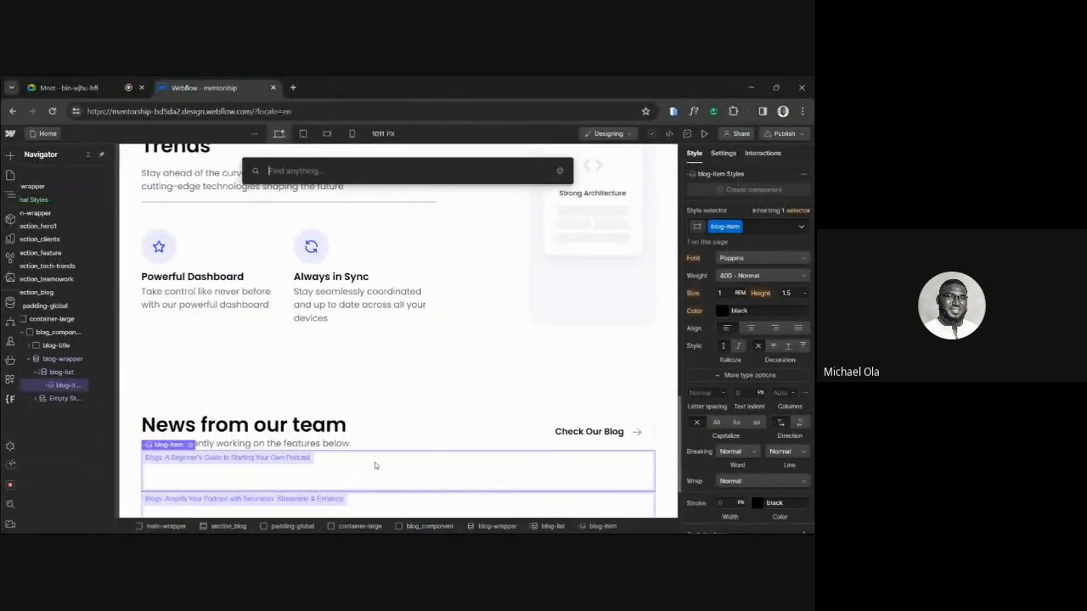
text(h3)
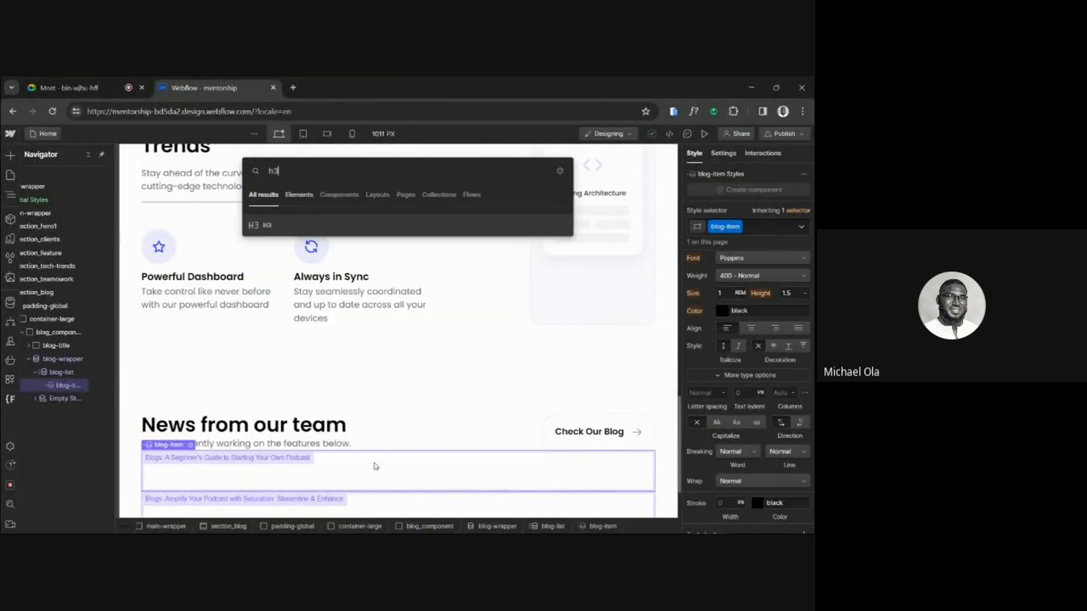
click(261, 225)
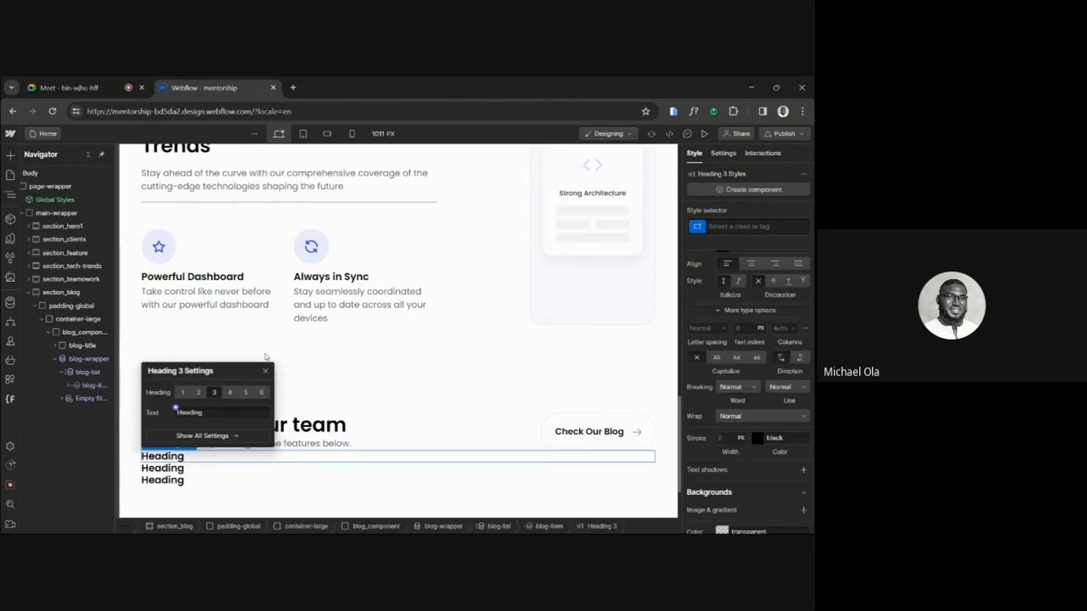
click(266, 371)
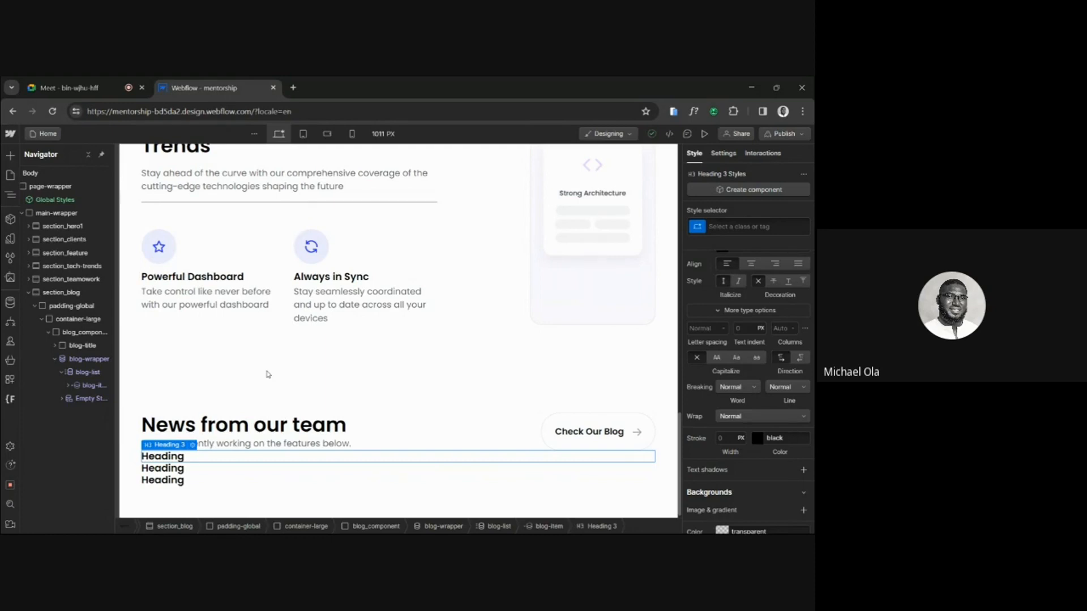
Switch to Figma to examine the News from our team section's blog cards and their layout, and return to Webflow.
click(335, 523)
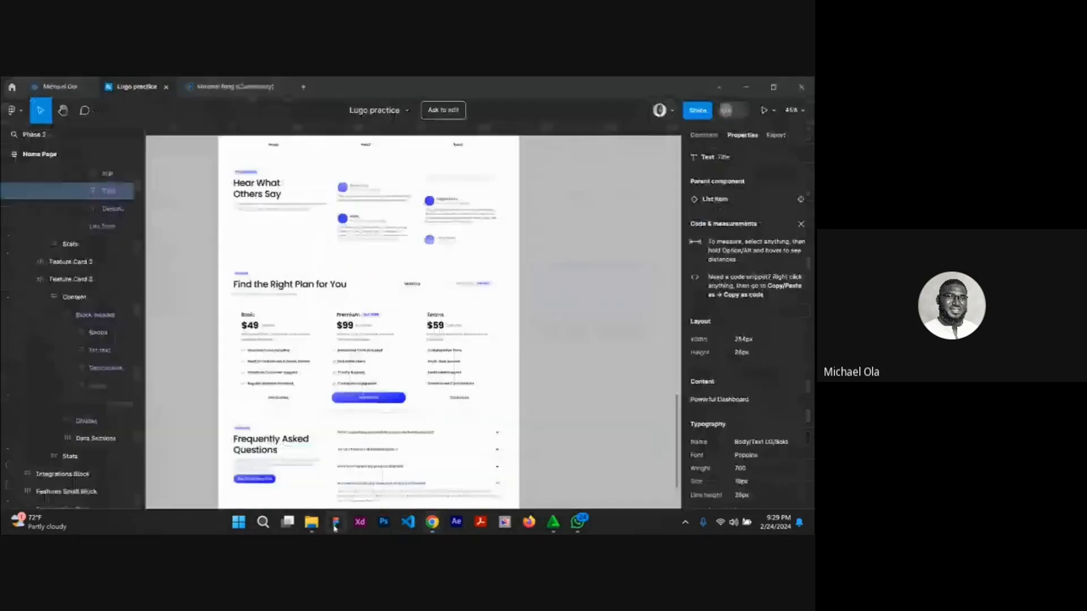
scroll(396, 373, up, 5)
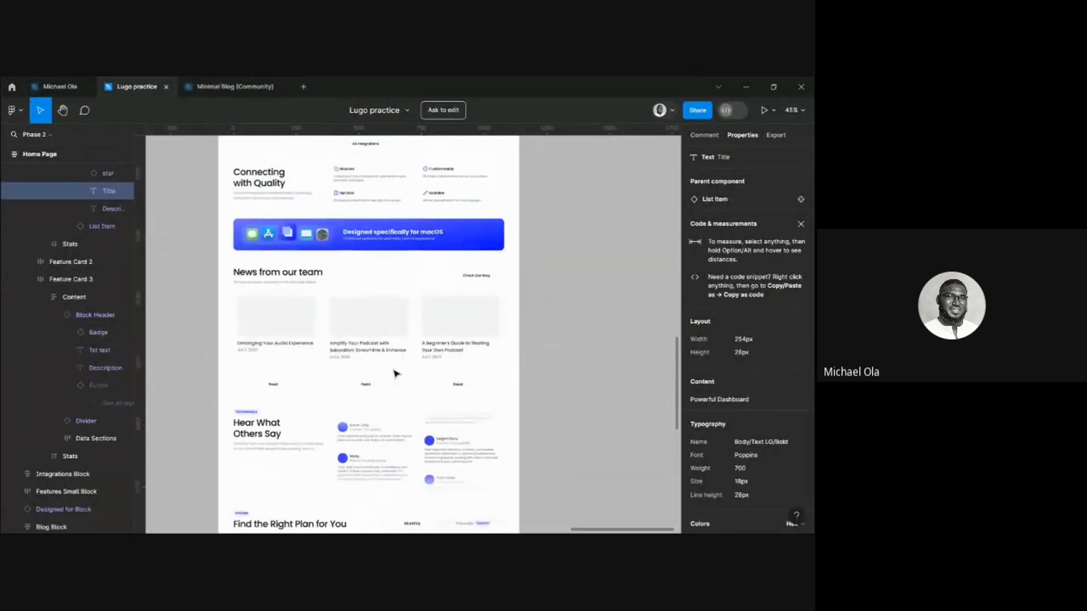
scroll(376, 411, up, 5)
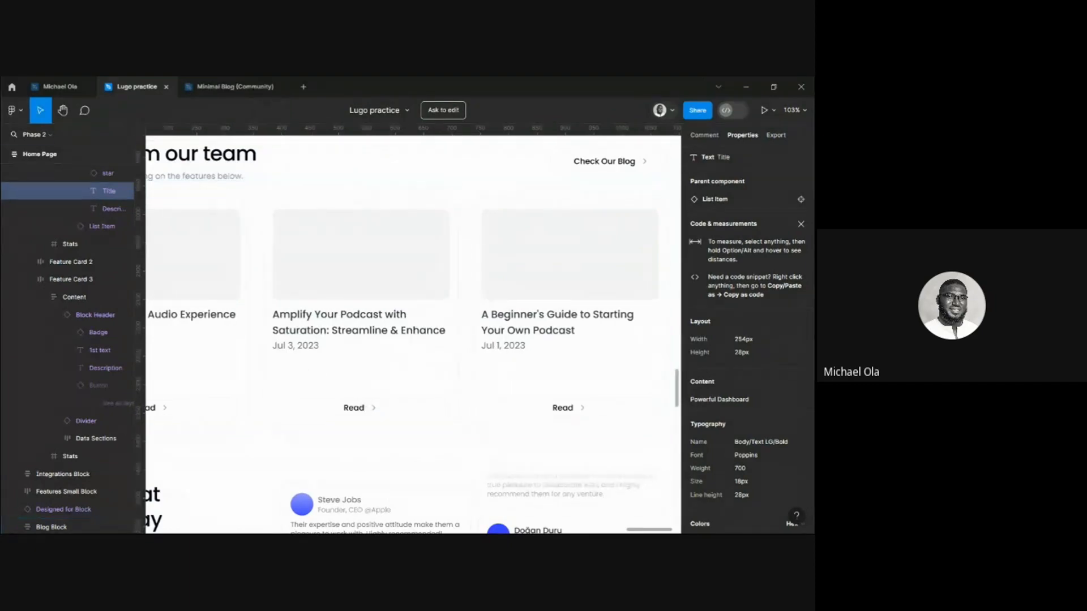
scroll(331, 318, left, 2)
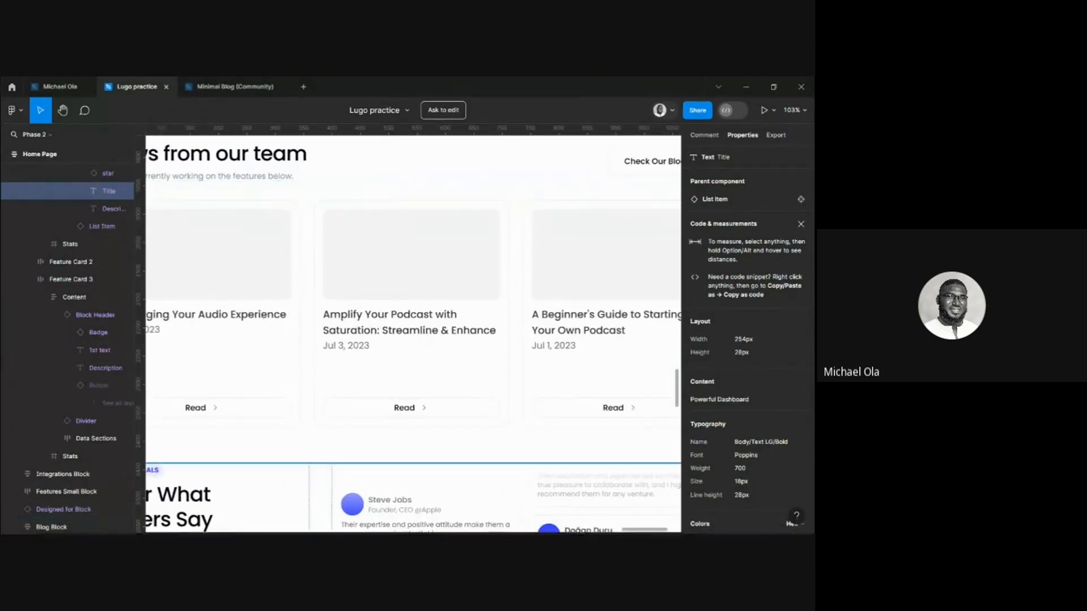
scroll(378, 351, up, 3)
scroll(380, 362, left, 1)
scroll(380, 364, left, 2)
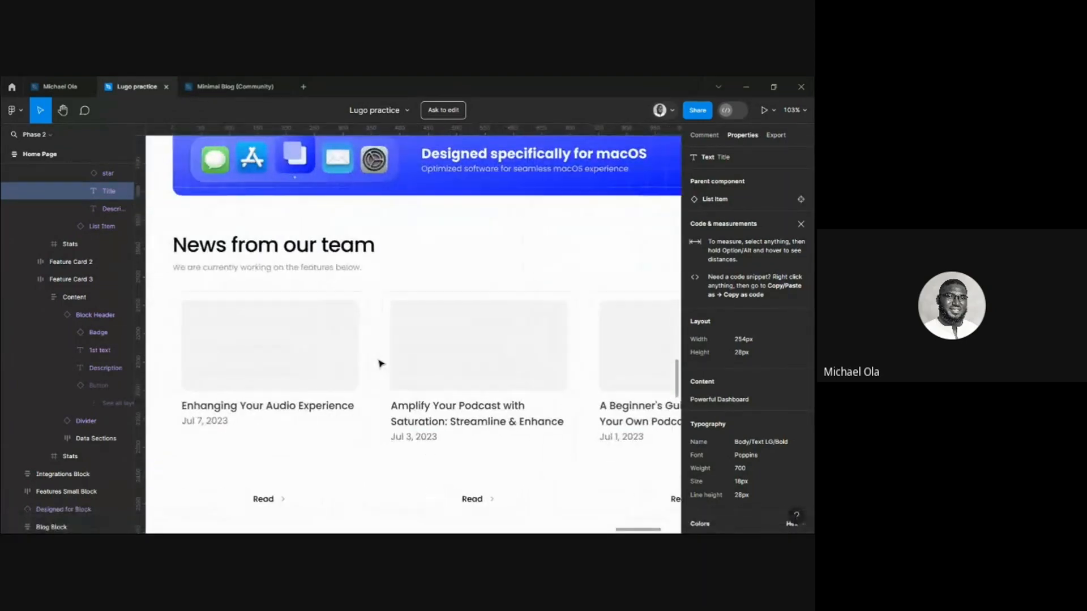
scroll(379, 363, down, 3)
mouse_move(432, 521)
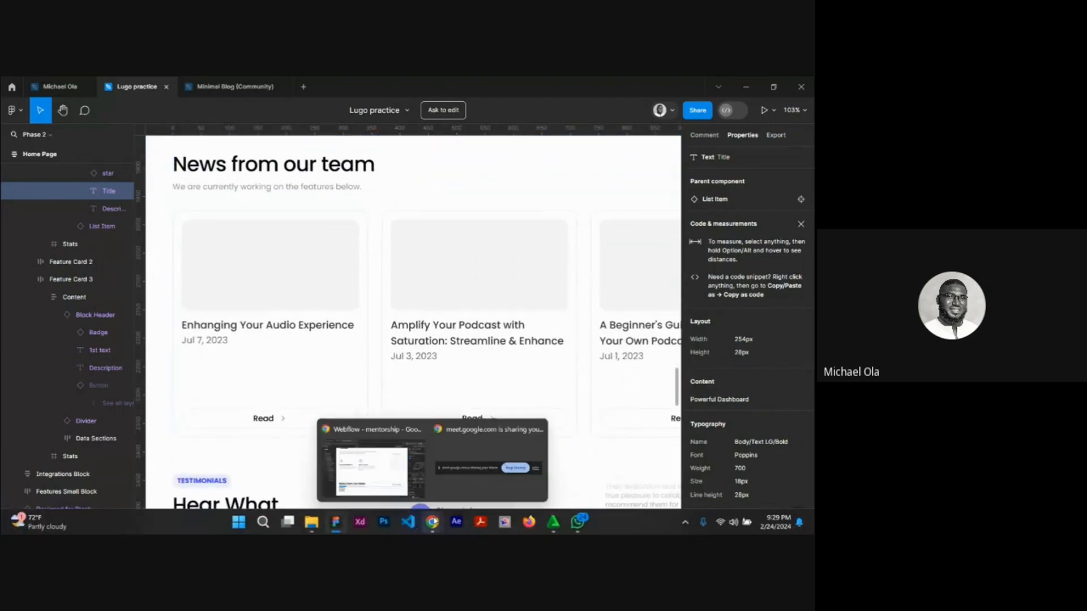
click(391, 497)
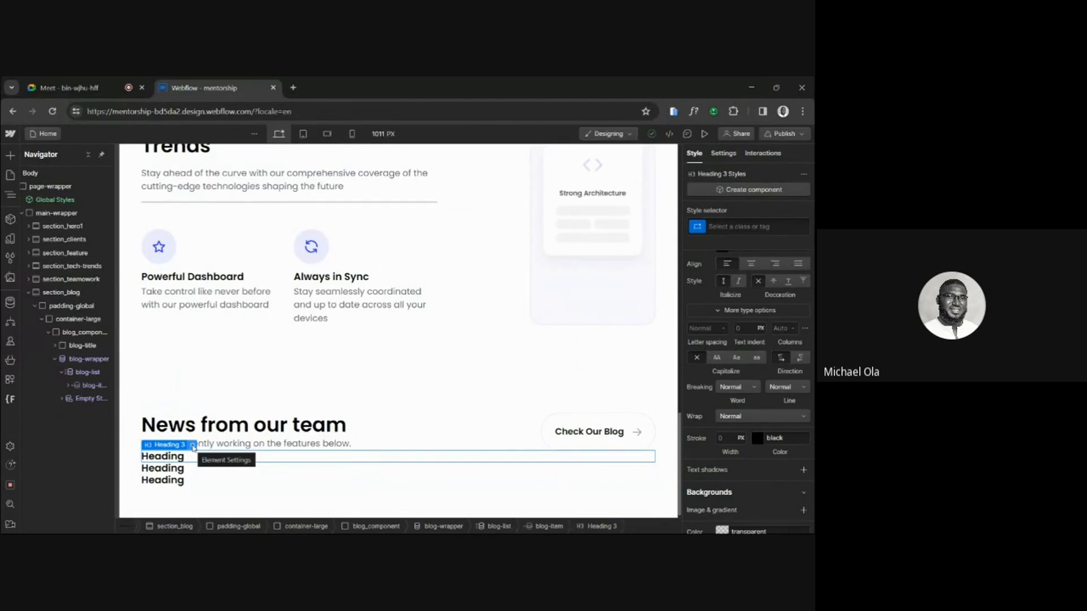
Connect the H3 heading's text in blog-item to the Blog title field of the Blogs collection.
click(193, 447)
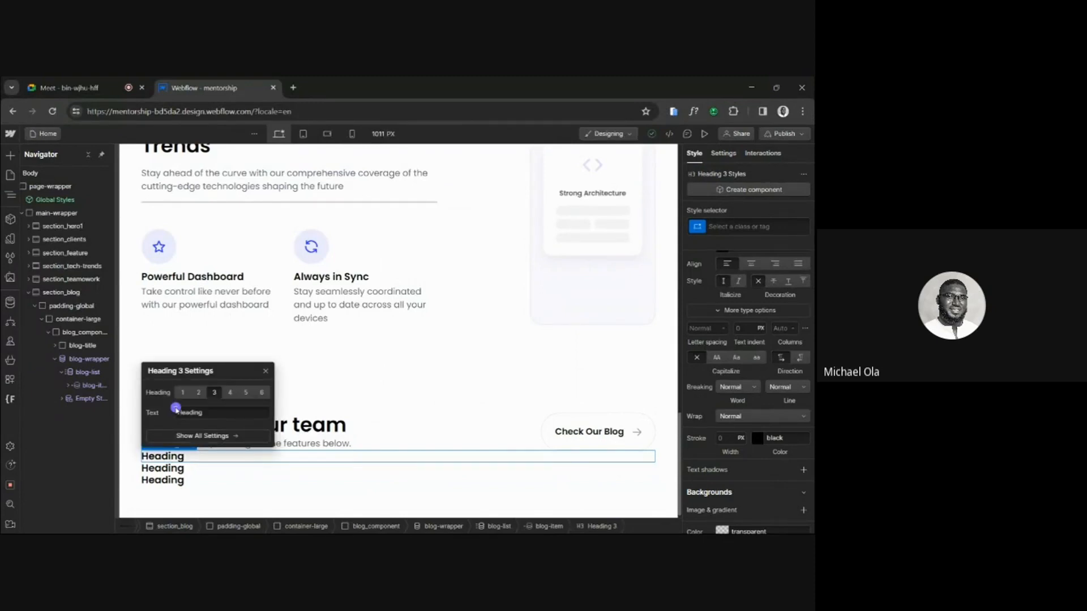
click(176, 408)
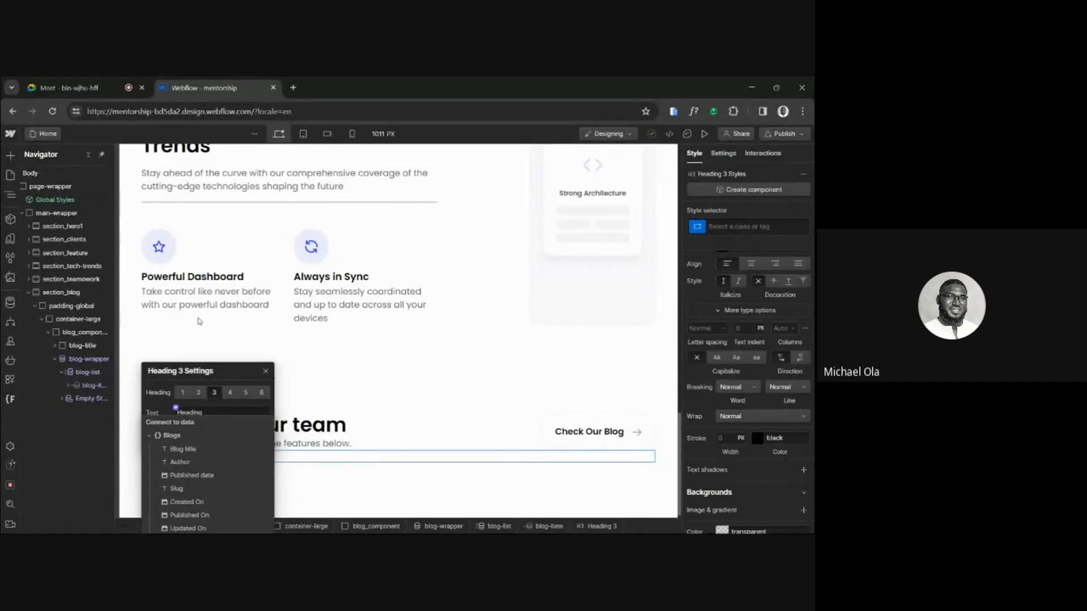
drag(170, 366, 213, 254)
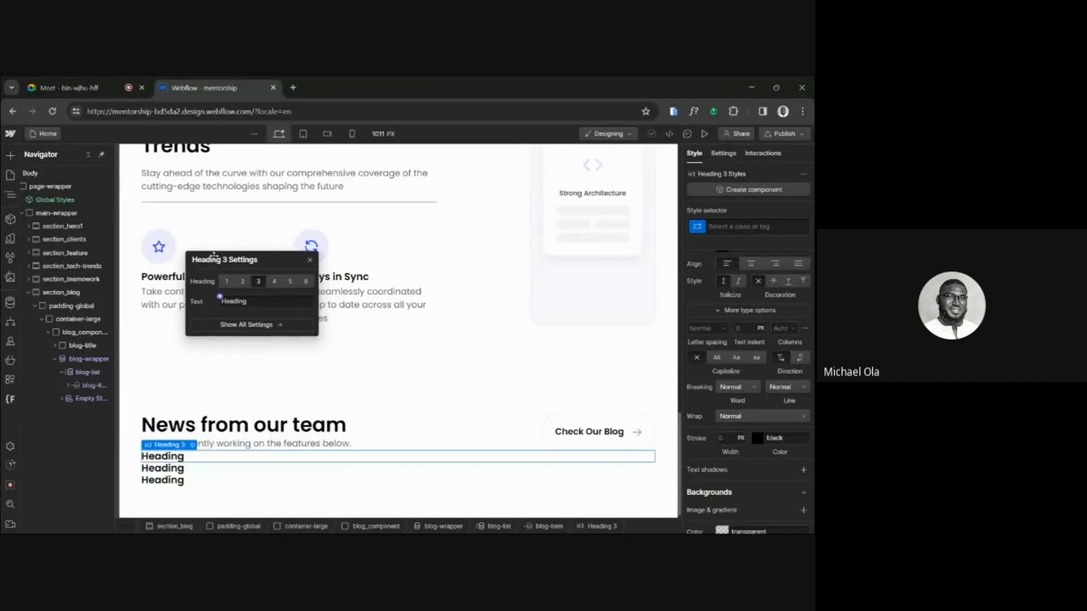
click(218, 292)
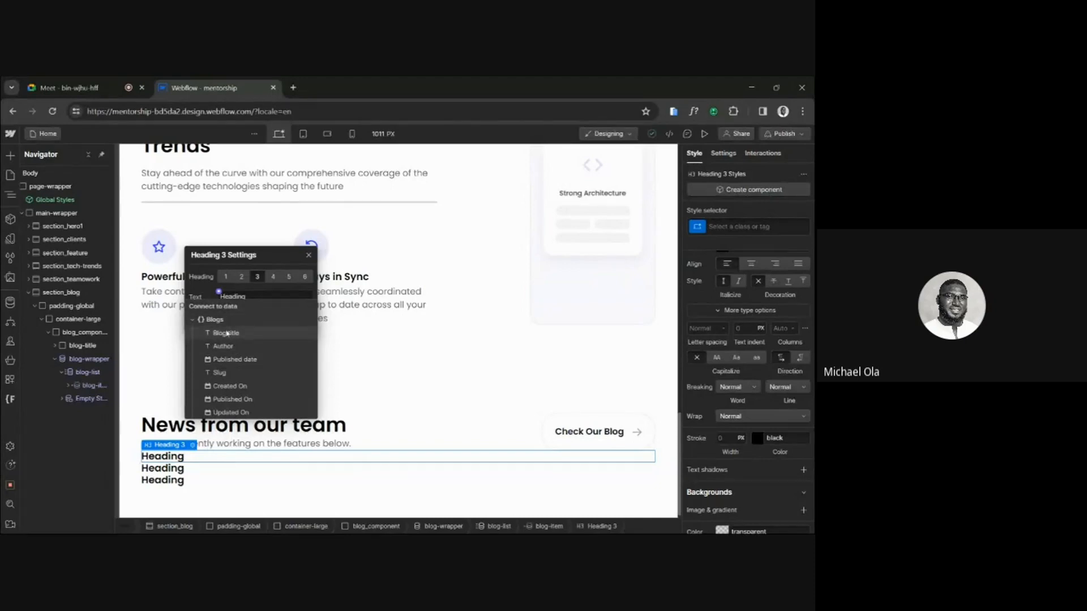
click(227, 334)
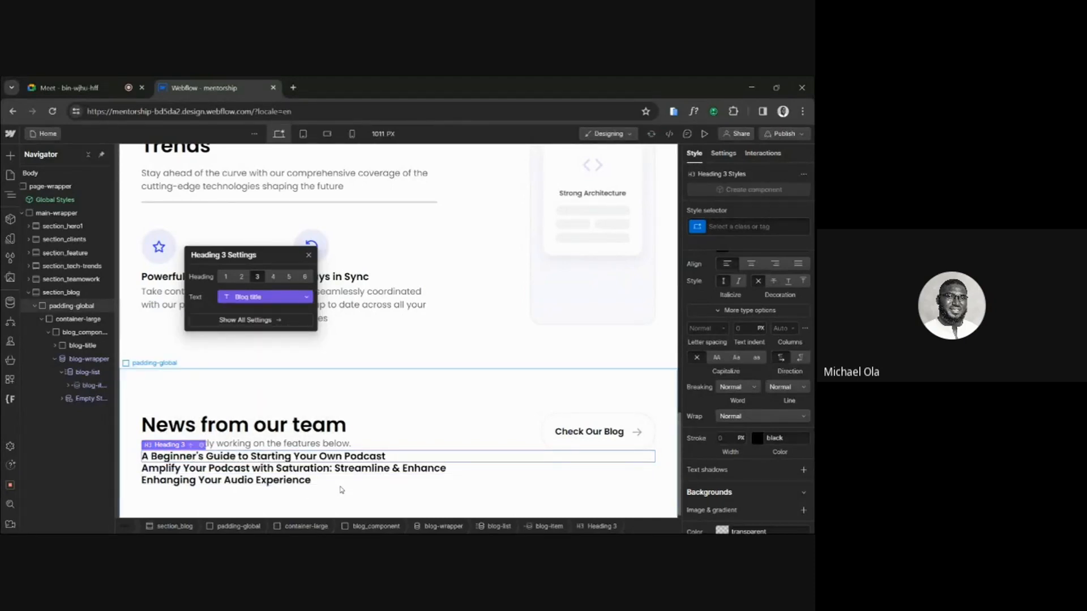
click(289, 457)
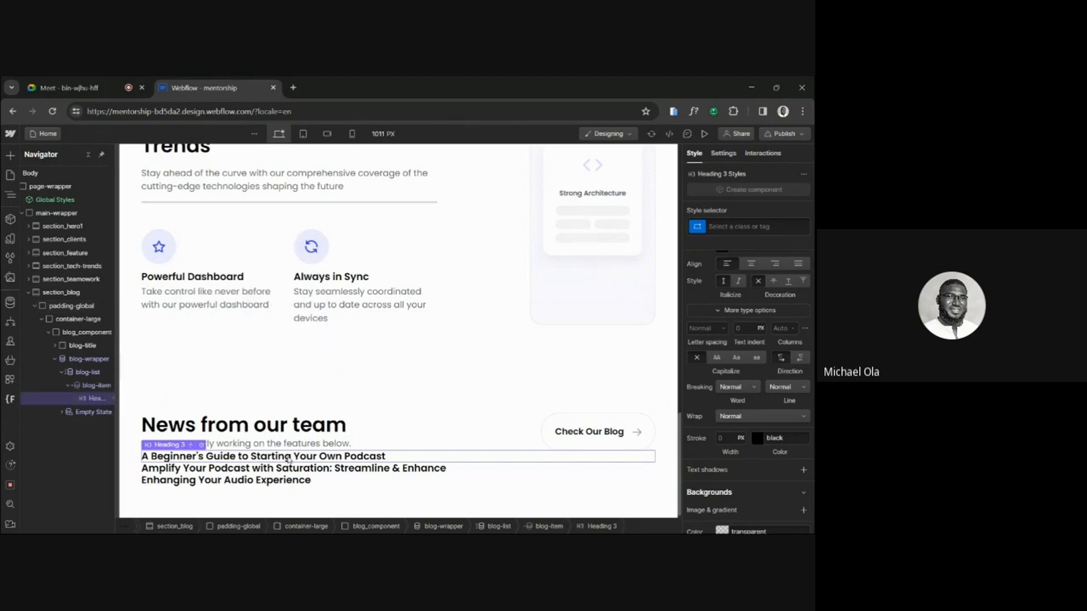
Insert a Div Block with the class blog-card inside blog-item and move the H3 heading into it.
click(97, 387)
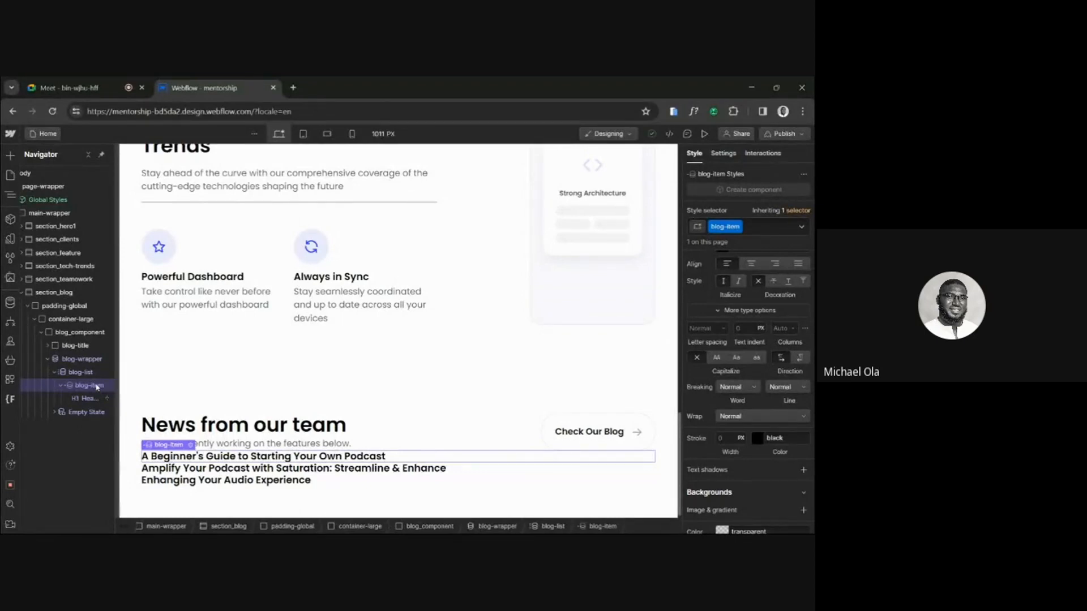
key(ctrl+k)
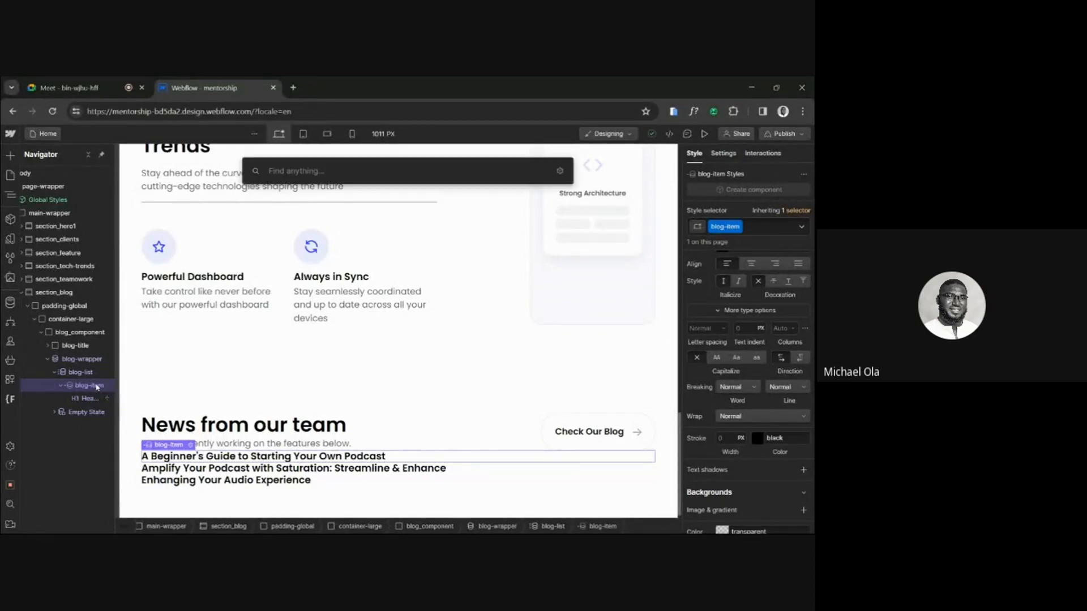
text(div)
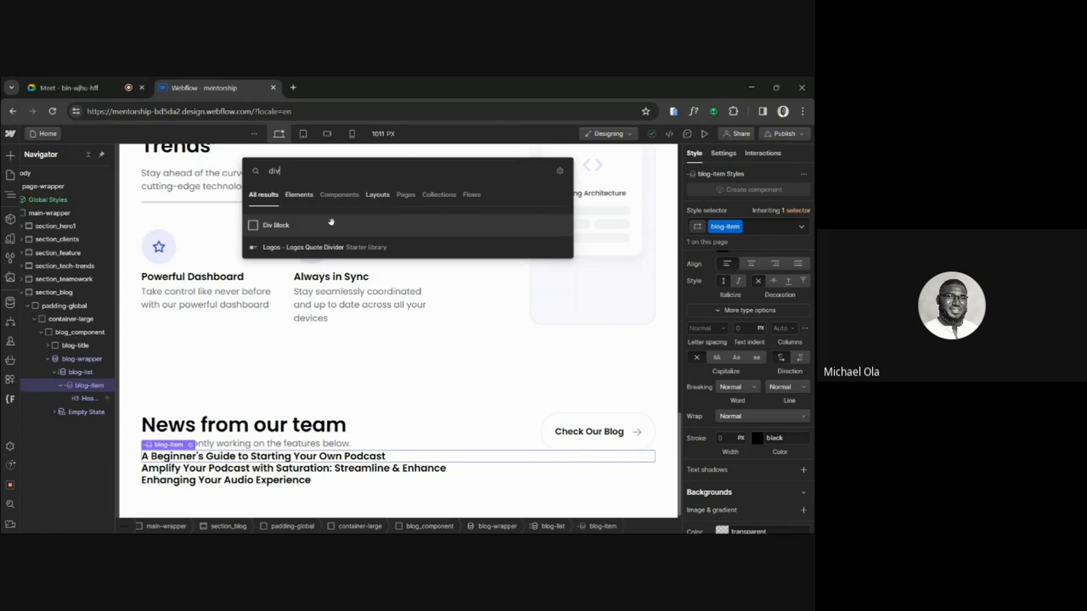
click(328, 223)
click(722, 229)
text(blog-card)
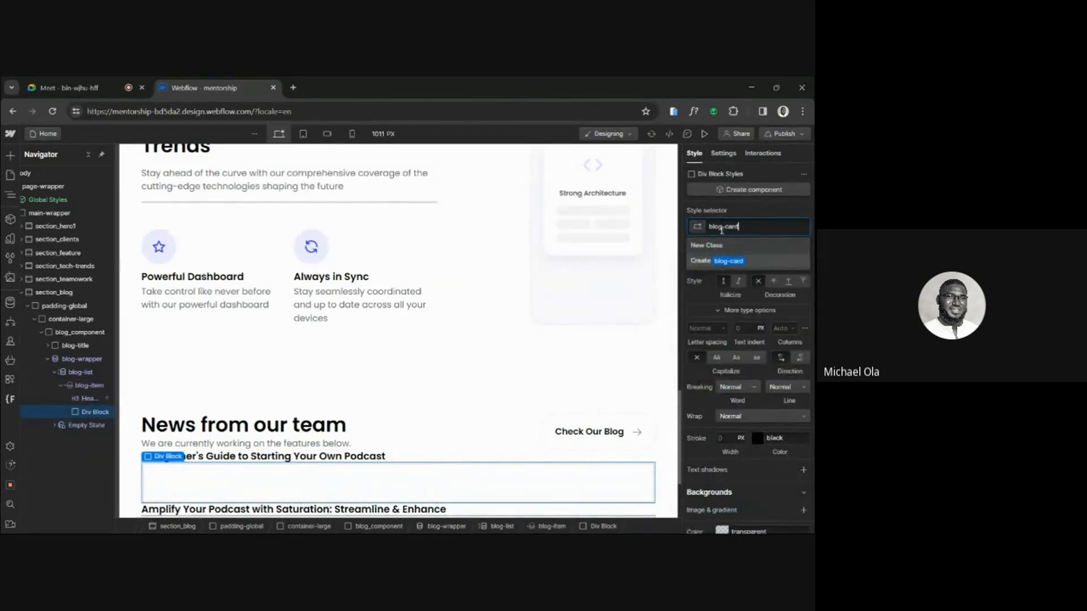
key(Return)
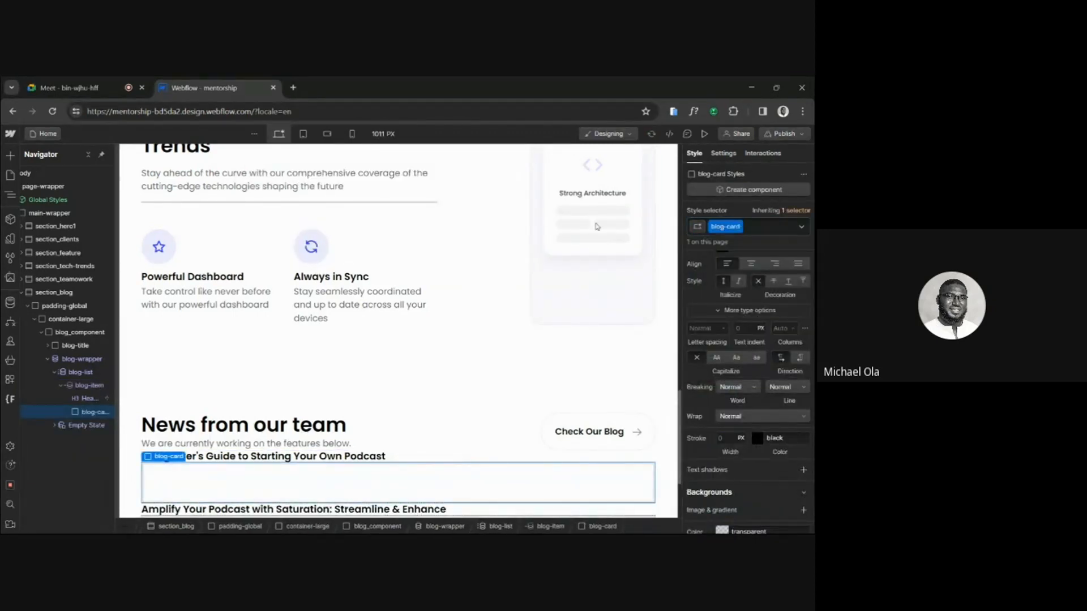
drag(87, 399, 88, 413)
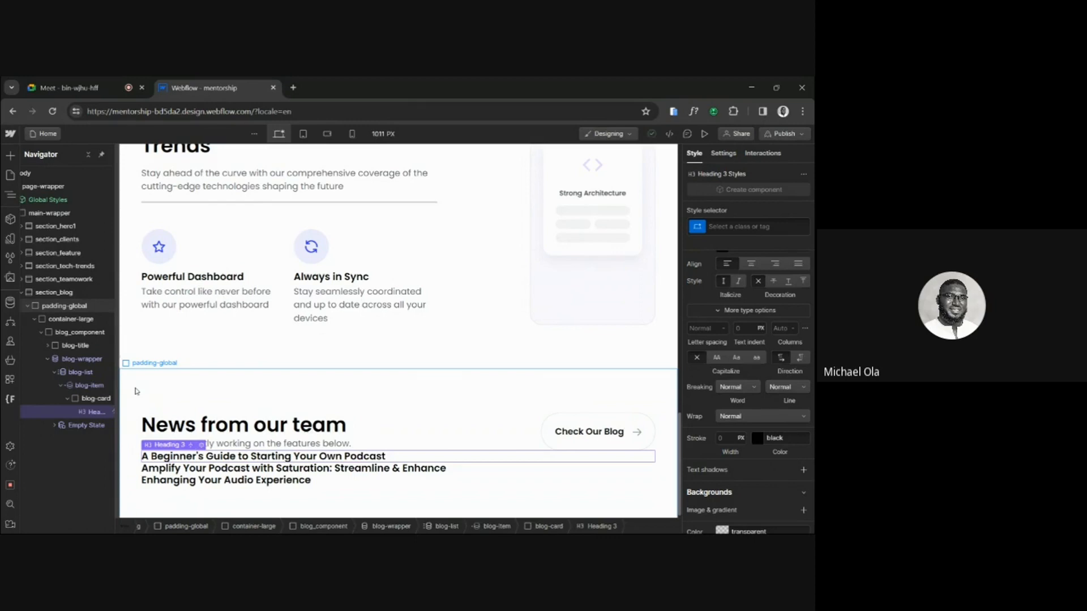
Insert an Image element into blog-card below the heading, keeping the placeholder image.
click(94, 399)
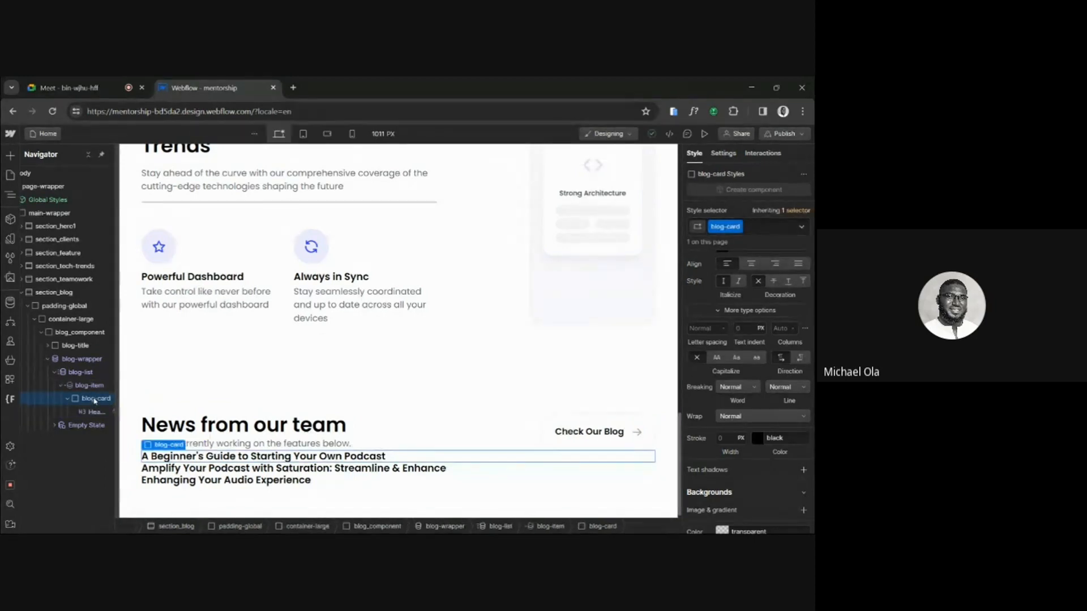
key(ctrl+k)
text(imag)
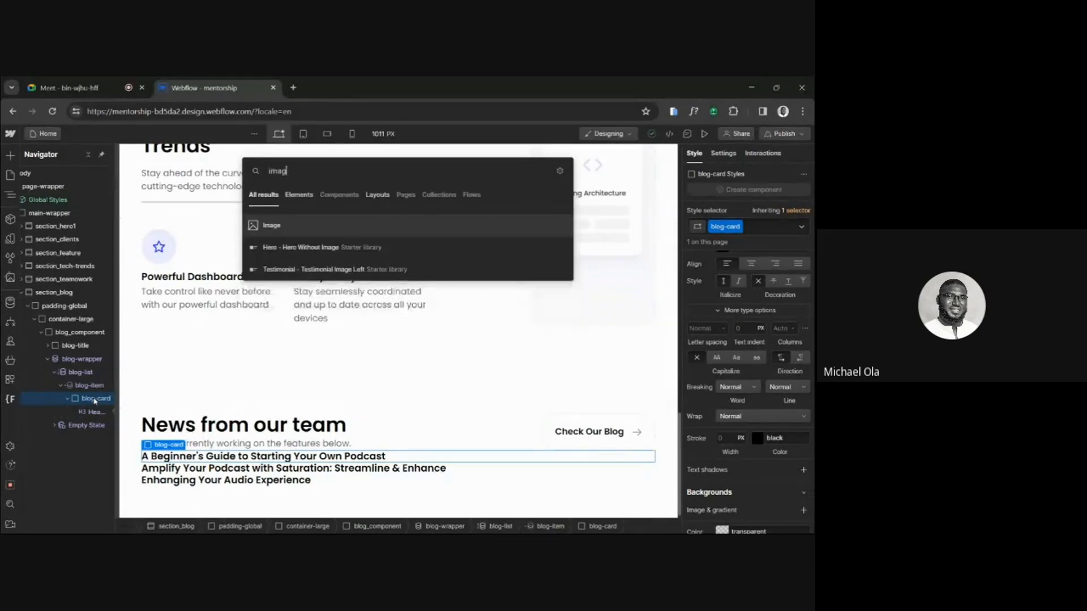
click(323, 222)
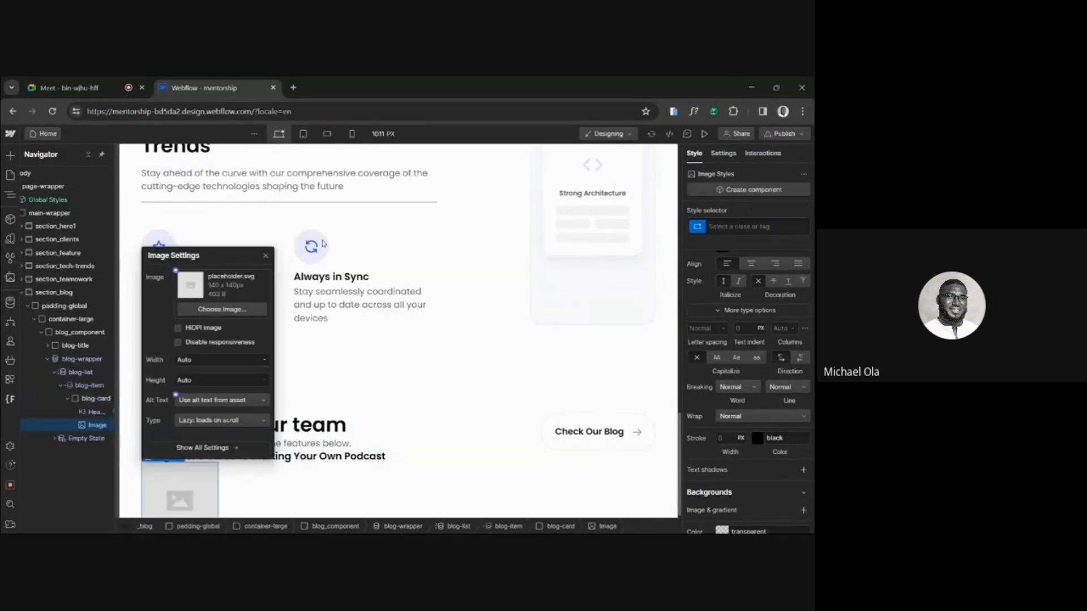
click(266, 344)
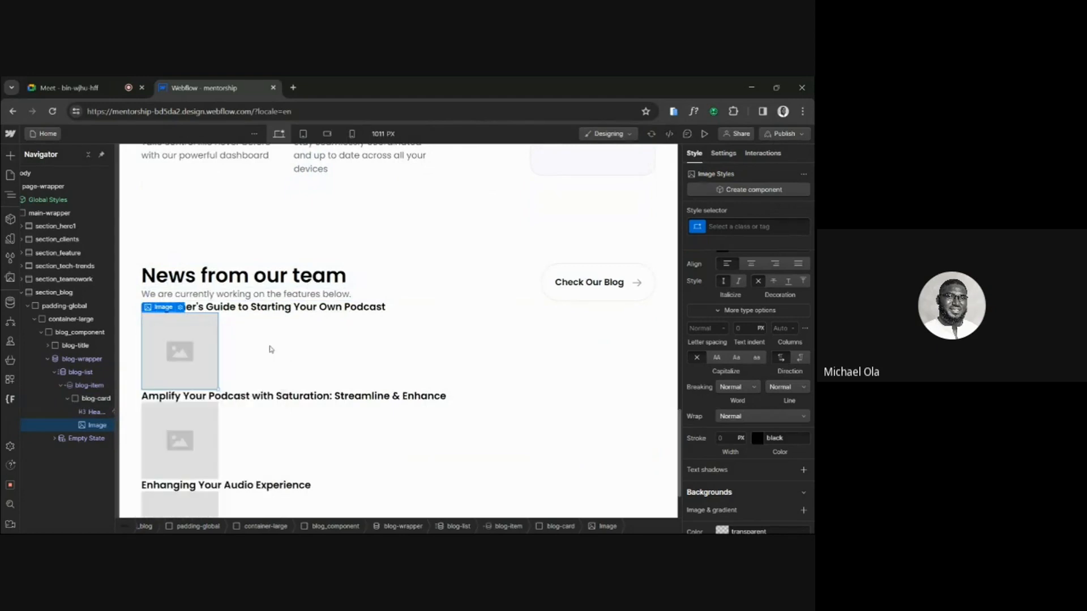
Connect the card image's source to the Blog thumbnail field of the Blogs collection.
scroll(269, 347, down, 2)
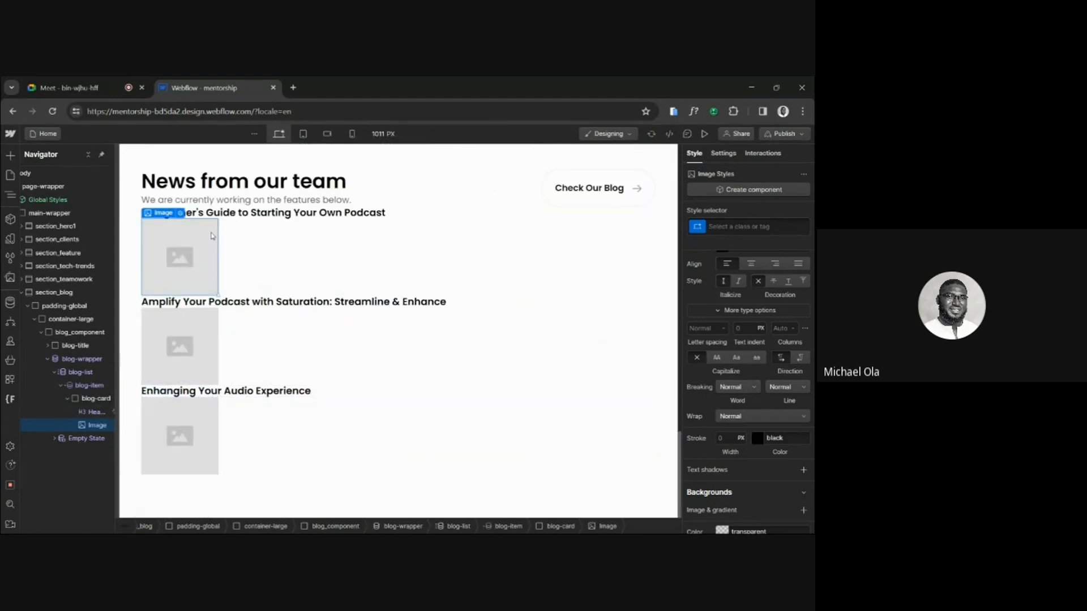
scroll(214, 243, up, 1)
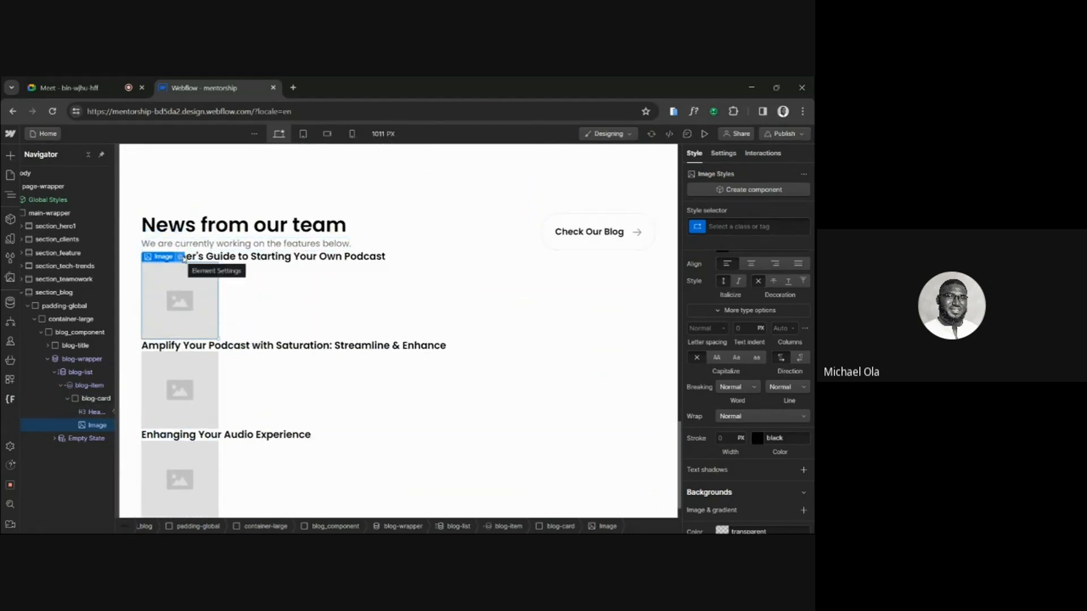
click(181, 257)
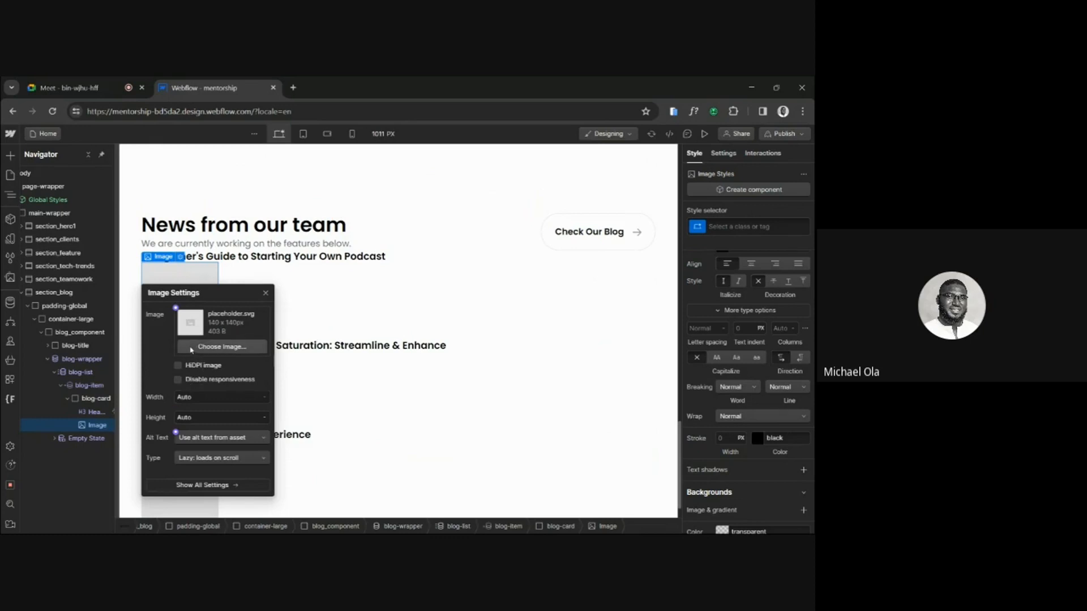
click(177, 310)
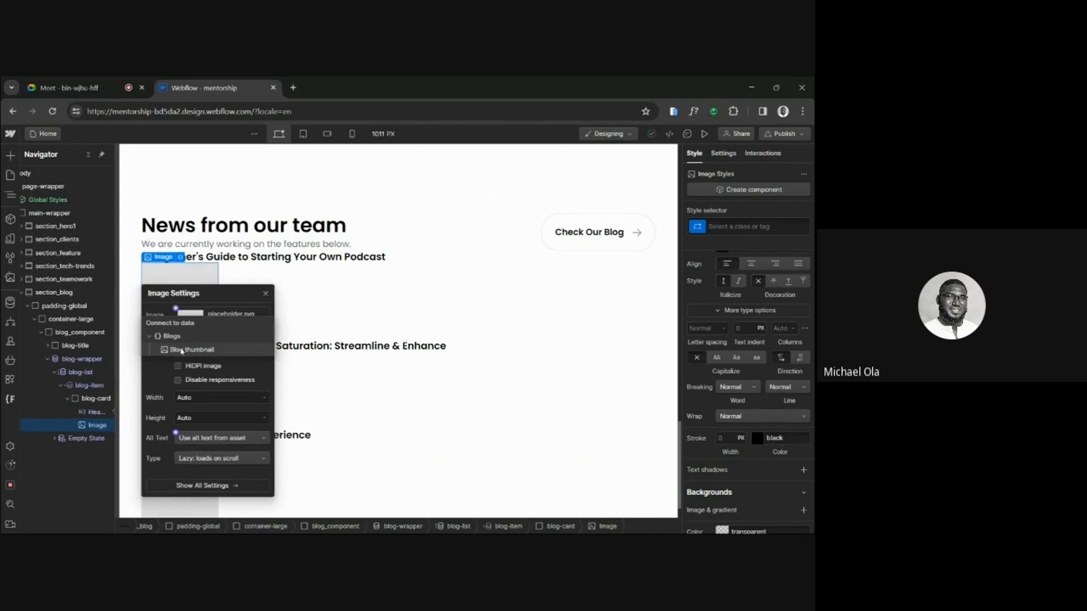
click(182, 350)
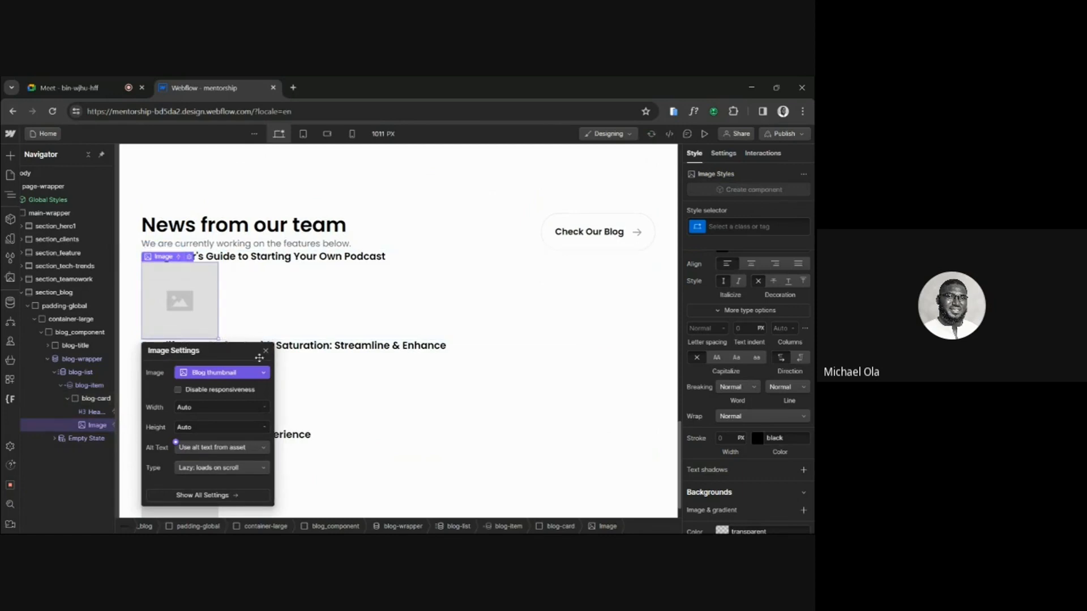
click(265, 351)
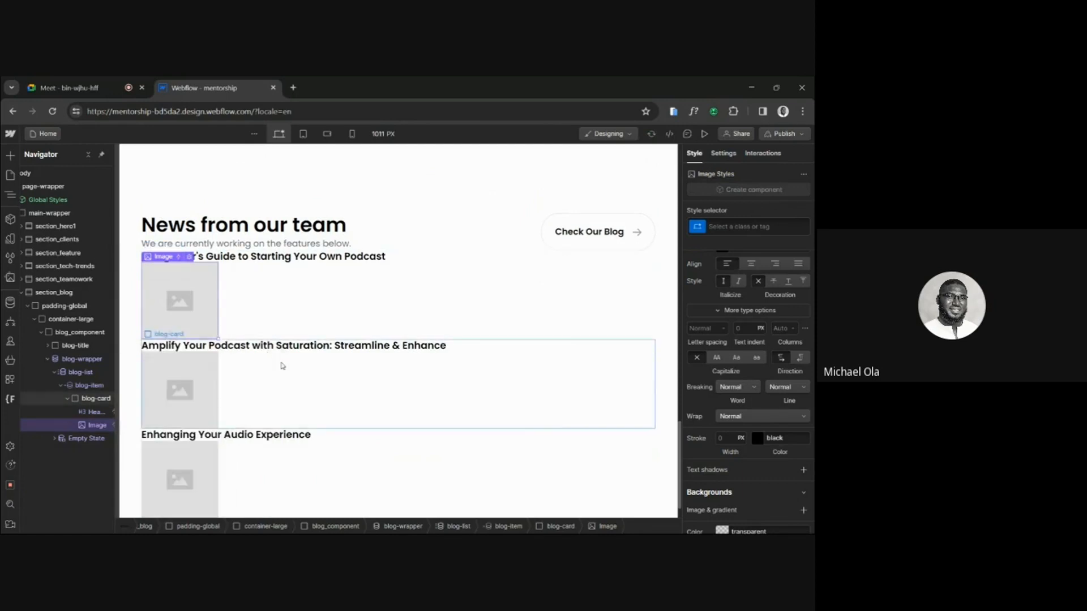
Recheck the card image's Blog thumbnail connection and examine the thumbnails in the three blog cards on the canvas.
scroll(283, 366, down, 1)
scroll(282, 366, up, 3)
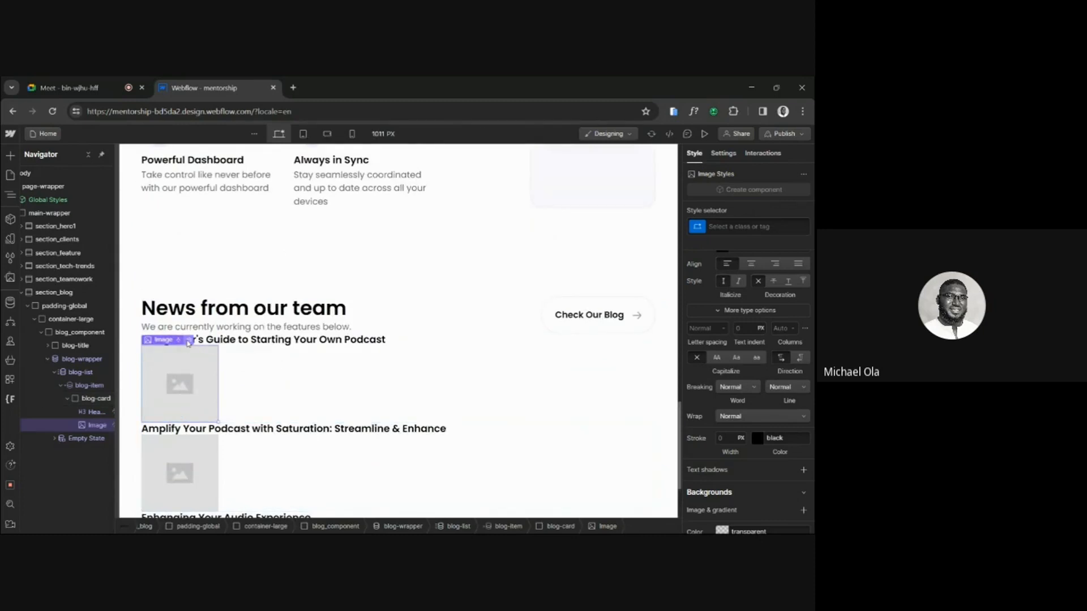
click(189, 342)
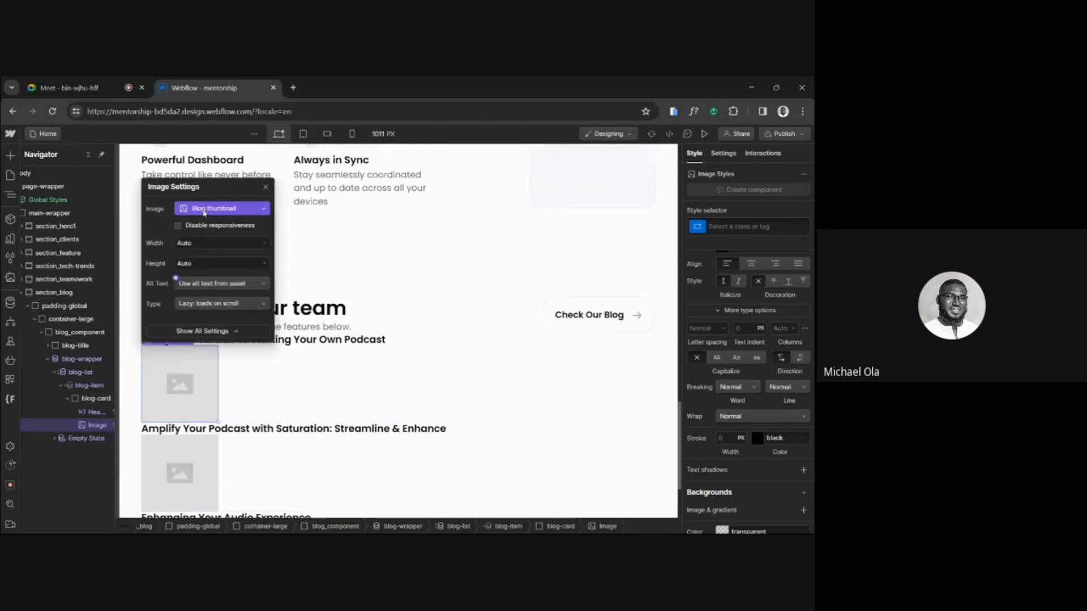
click(206, 210)
click(249, 272)
click(205, 418)
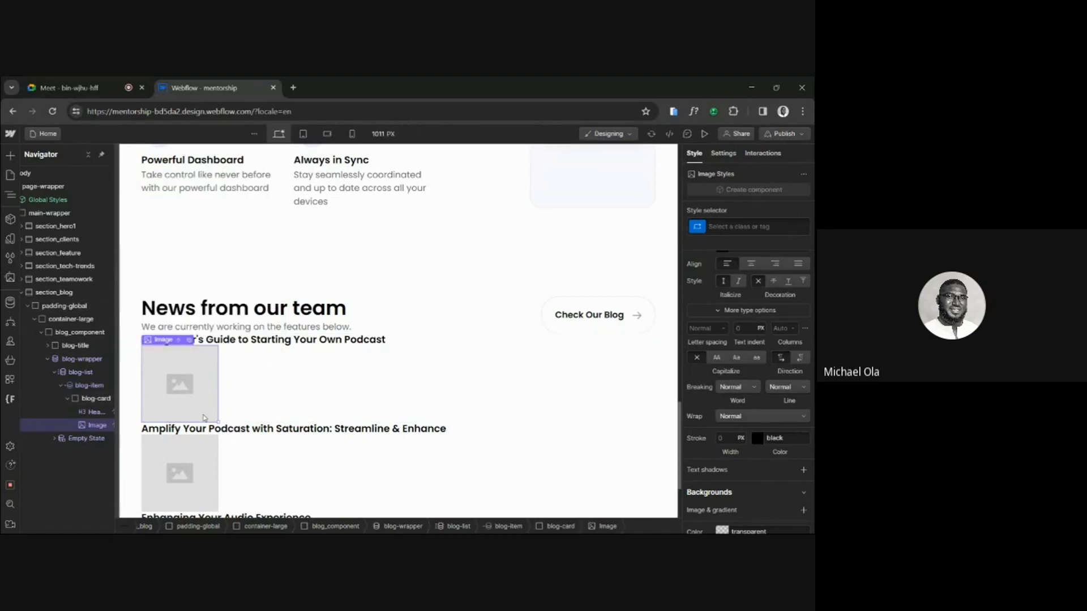
click(314, 416)
scroll(323, 404, down, 2)
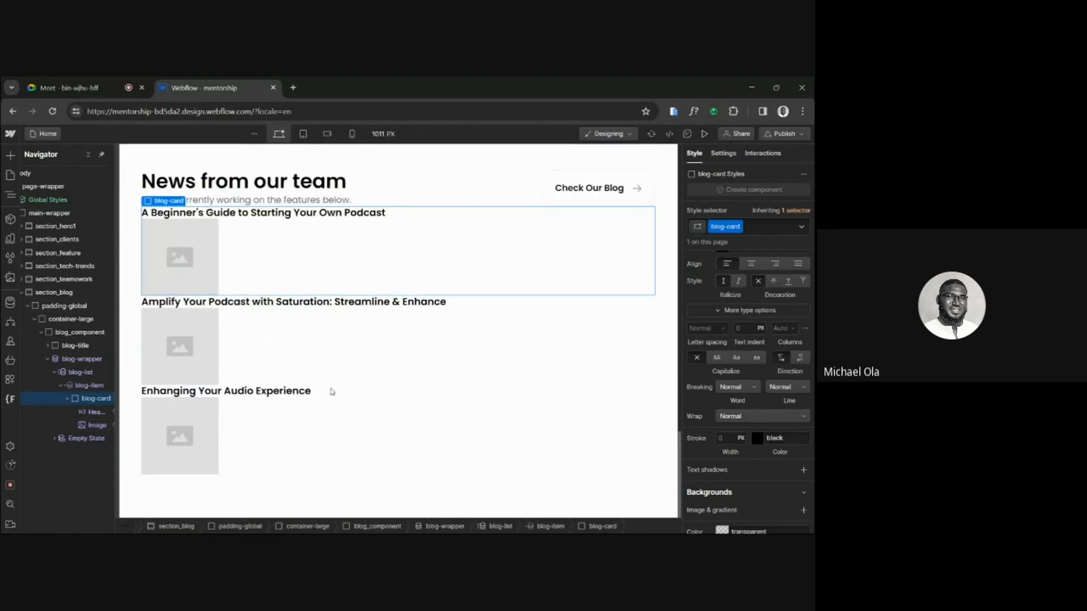
scroll(332, 391, up, 1)
click(208, 407)
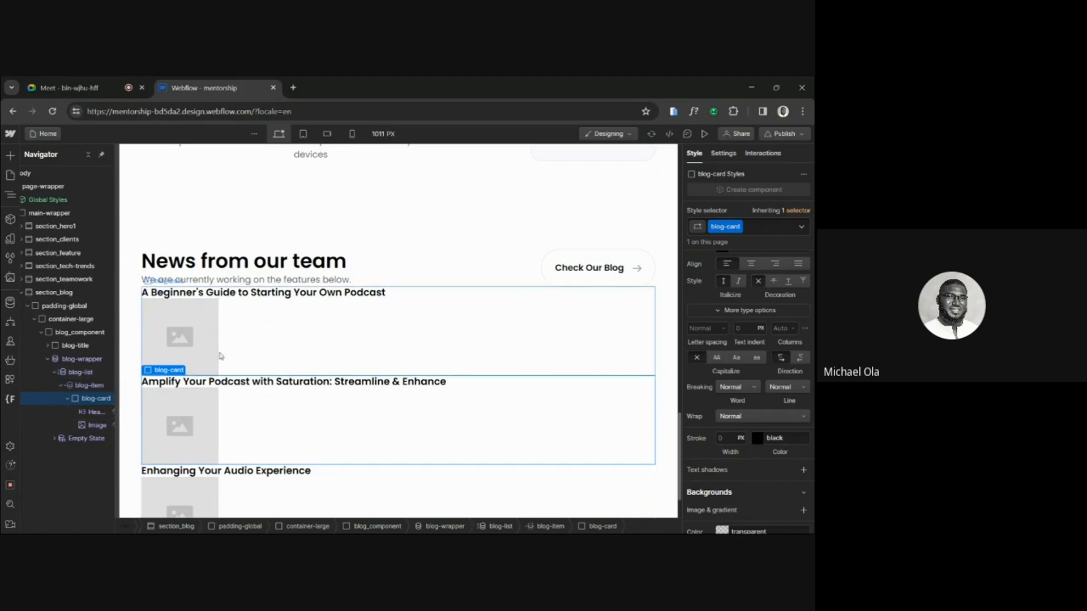
scroll(220, 356, down, 5)
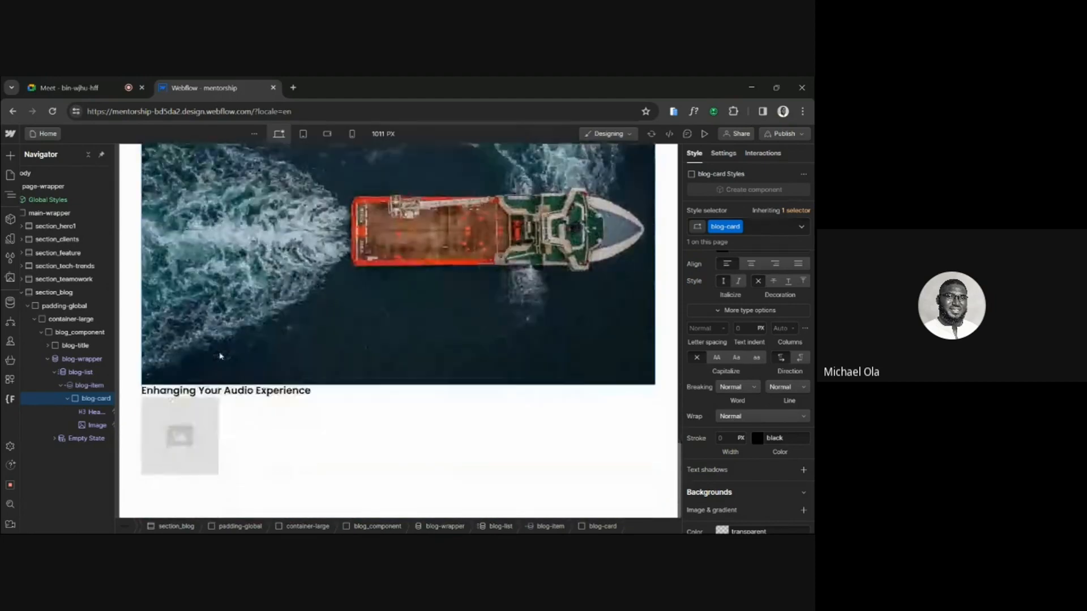
Review the headings and thumbnails of the three stacked blog cards below the News from our team title.
scroll(221, 356, up, 6)
scroll(221, 356, down, 3)
scroll(220, 356, up, 2)
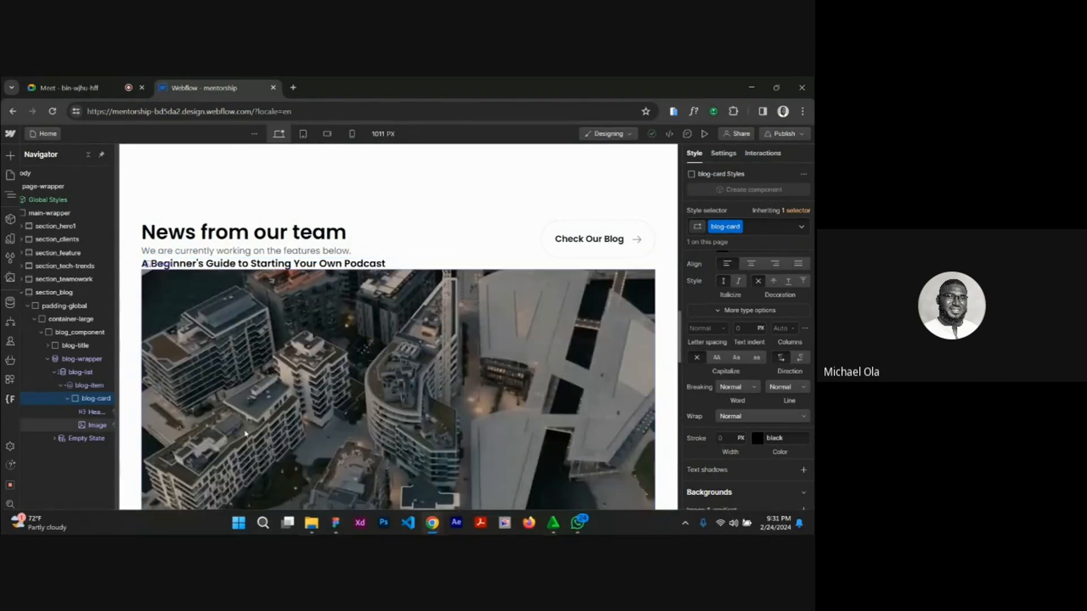
scroll(306, 374, down, 15)
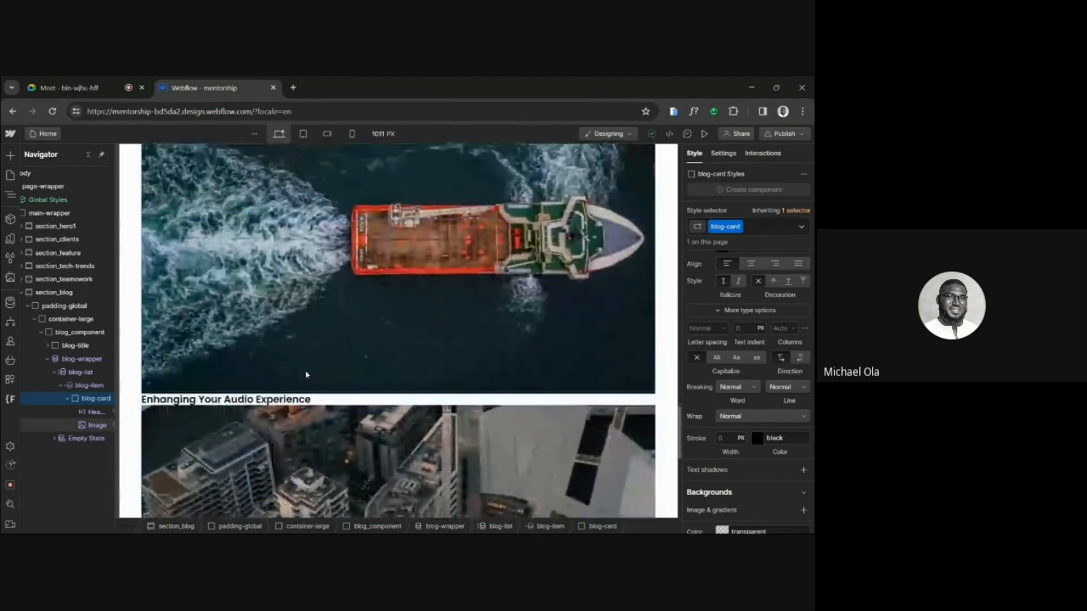
scroll(306, 374, up, 15)
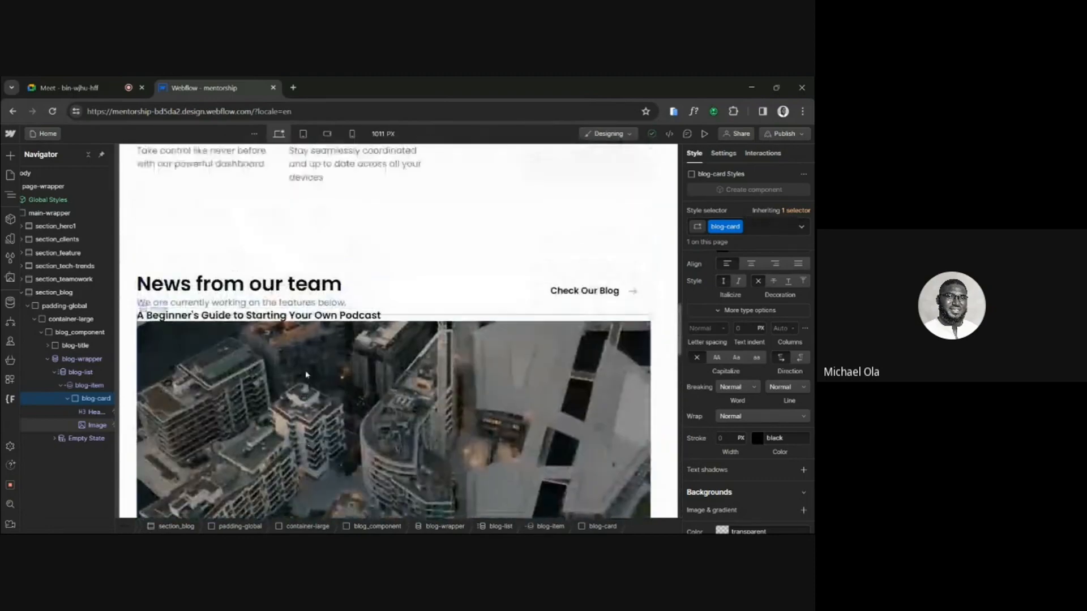
scroll(306, 374, down, 2)
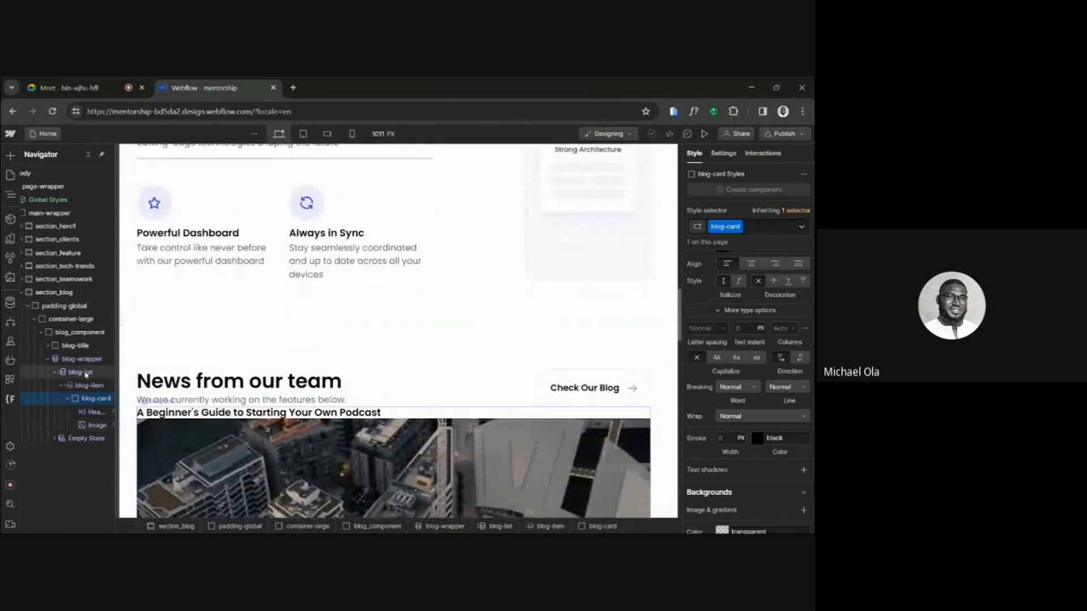
Arrange the blog cards in a row by setting blog-list's display to horizontal Flex, comparing it with Block.
click(81, 360)
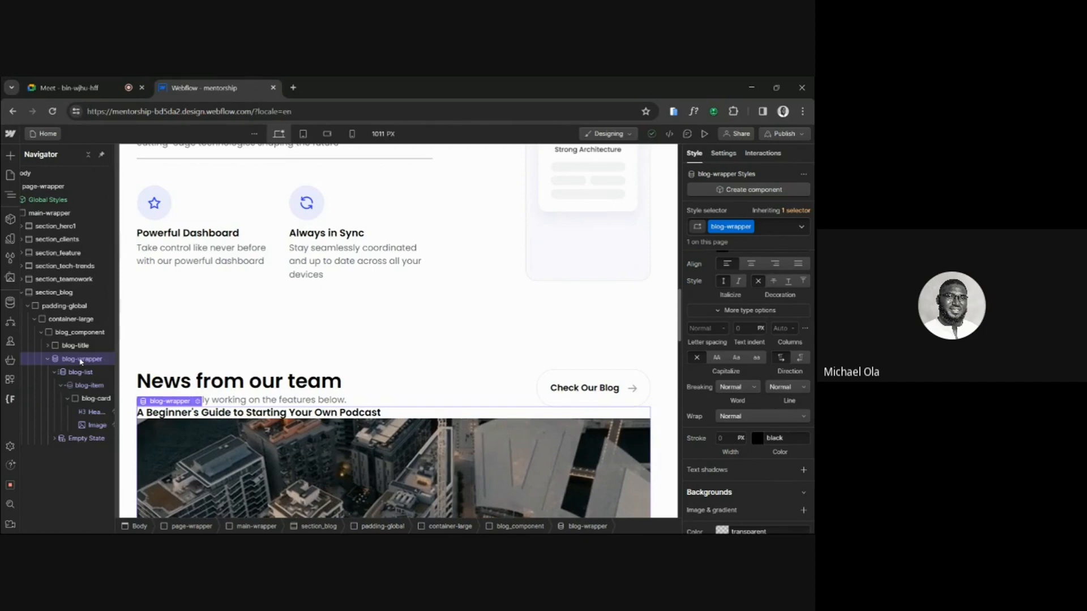
click(83, 373)
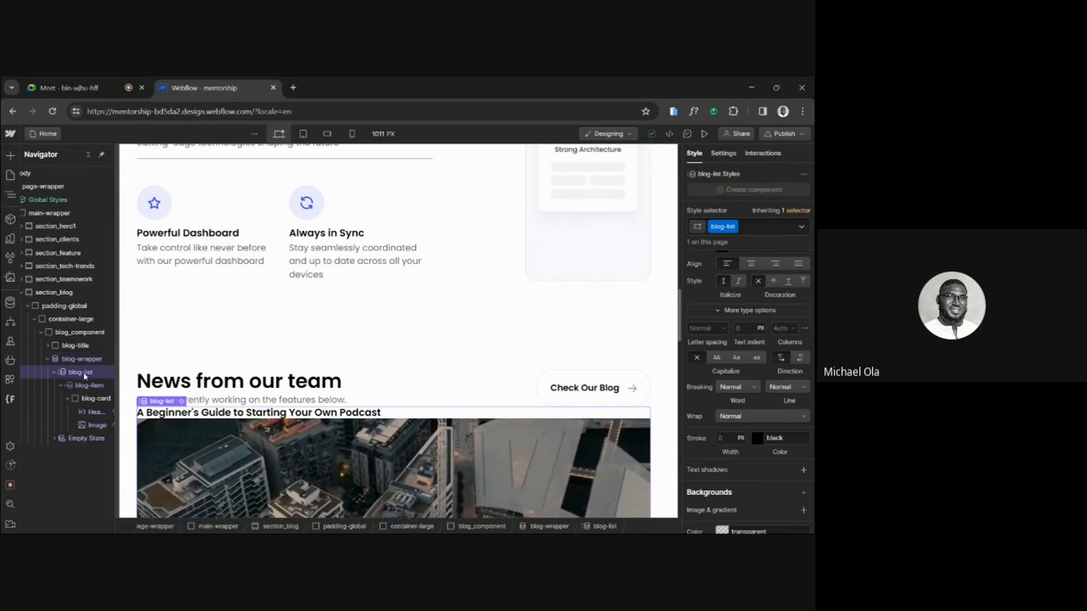
scroll(734, 290, up, 10)
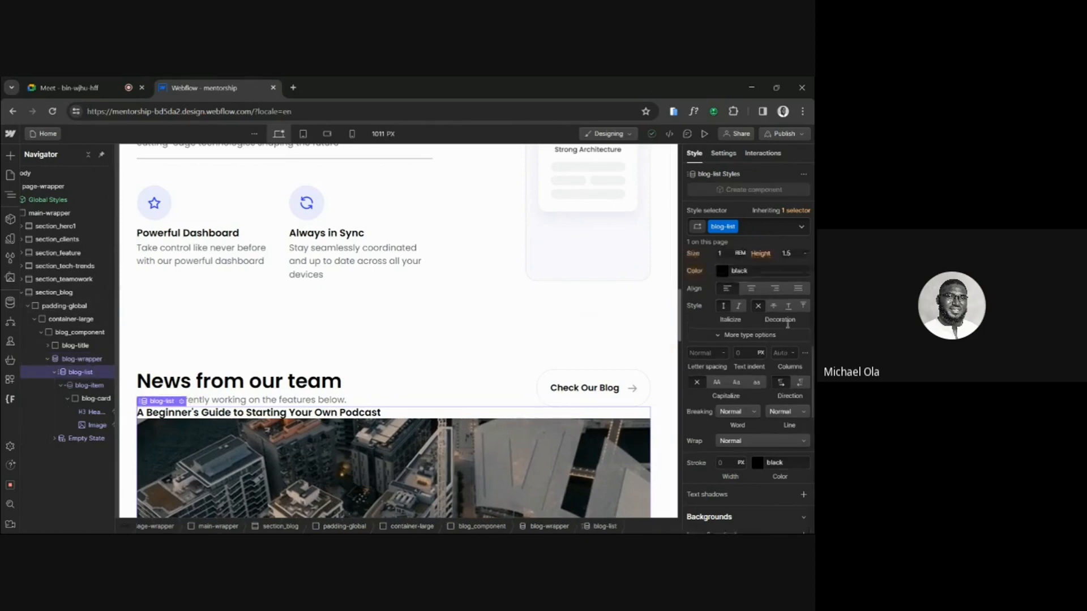
click(739, 279)
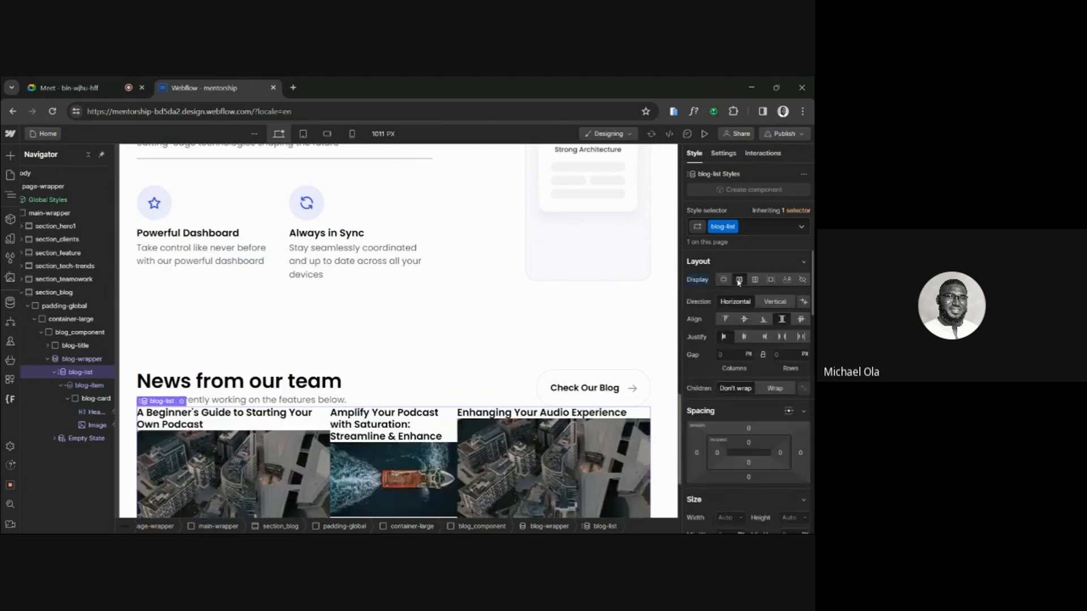
scroll(557, 378, down, 3)
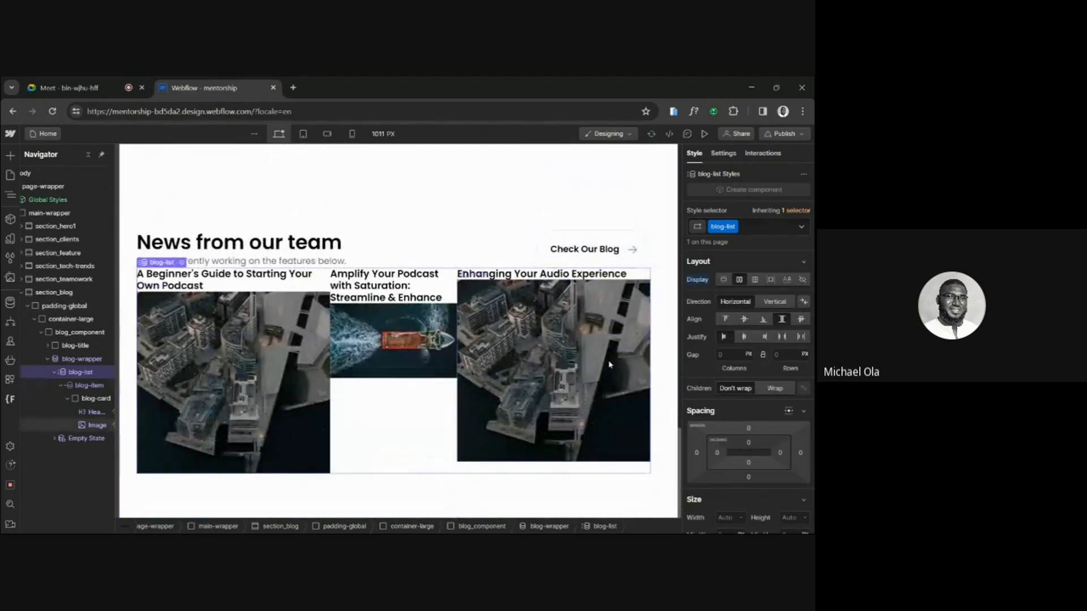
click(724, 279)
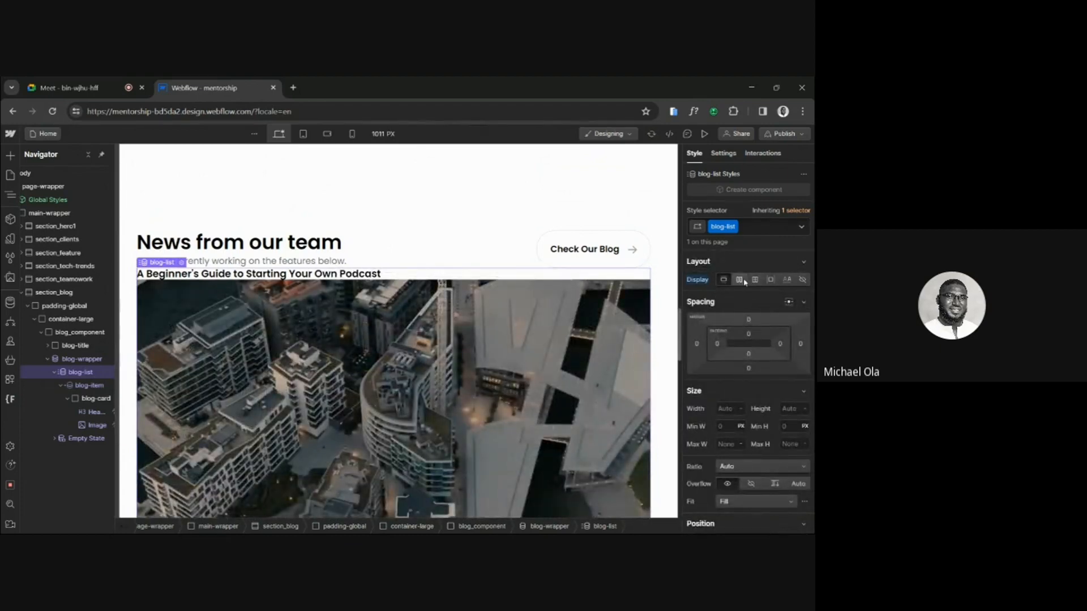
click(739, 279)
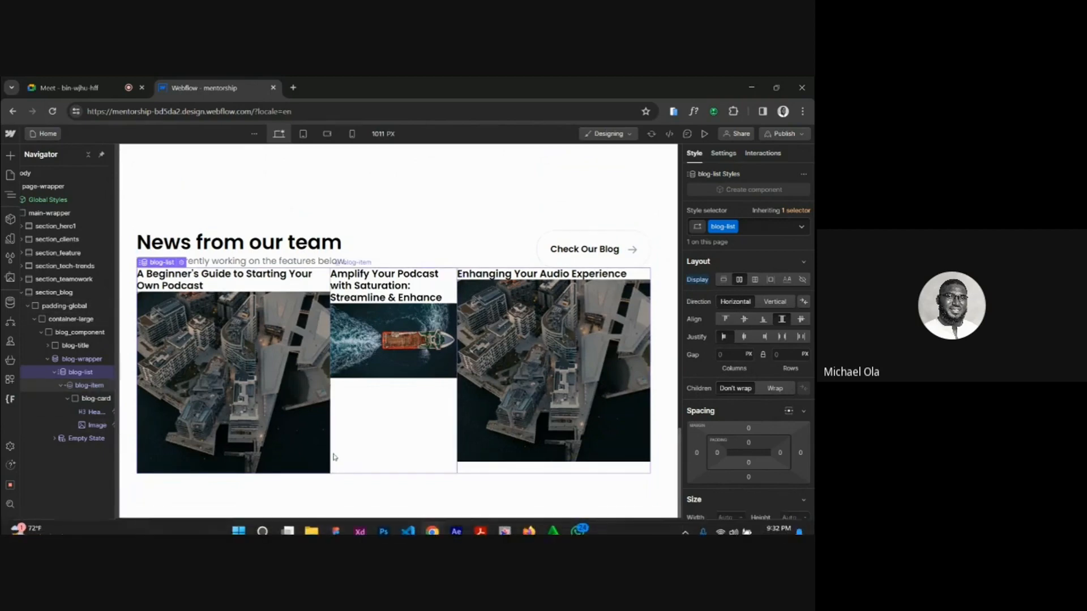
Switch to the Lugo practice design in Figma, inspect the first Blog Card's layout and padding value, and return to Webflow.
click(333, 489)
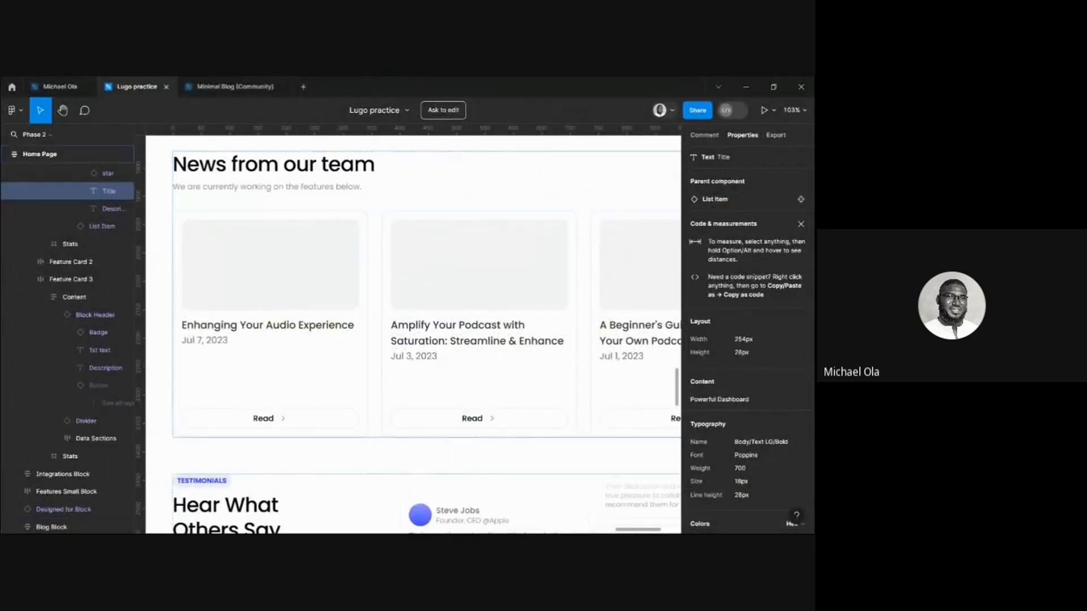
shift+click(190, 314)
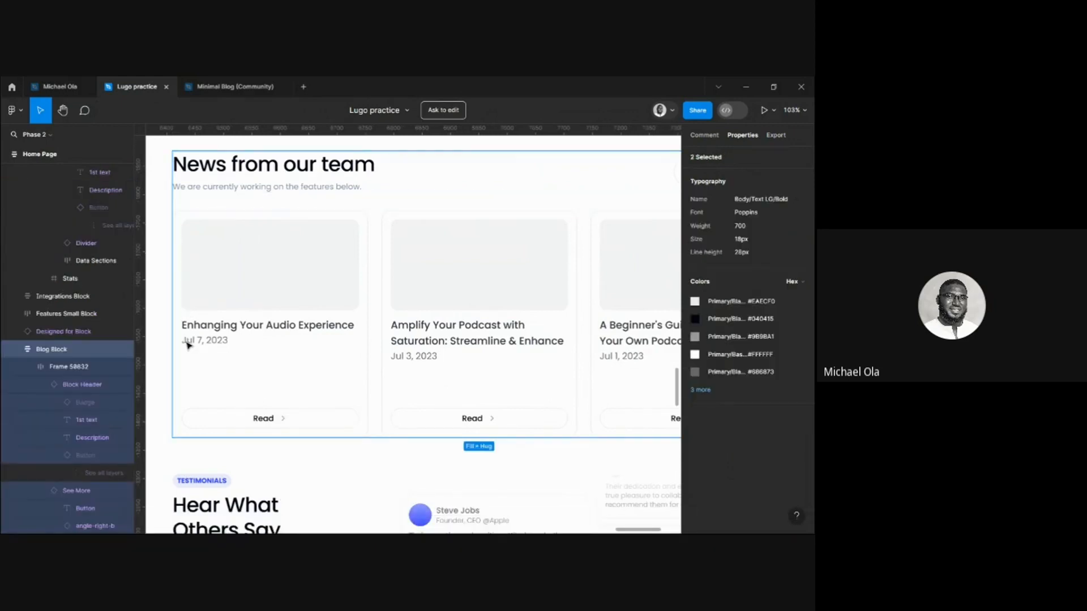
click(88, 369)
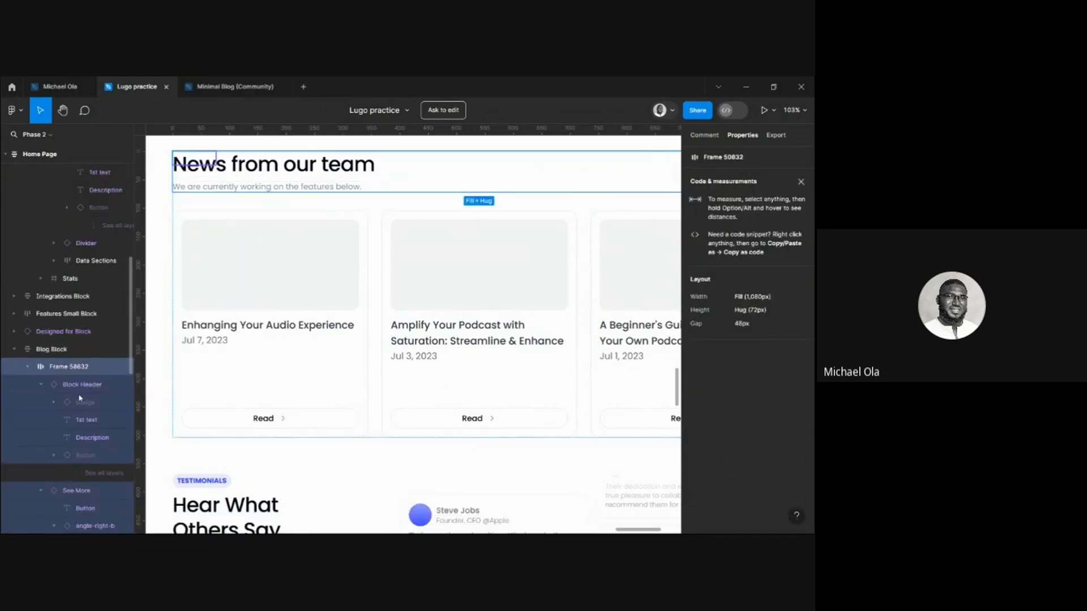
click(81, 385)
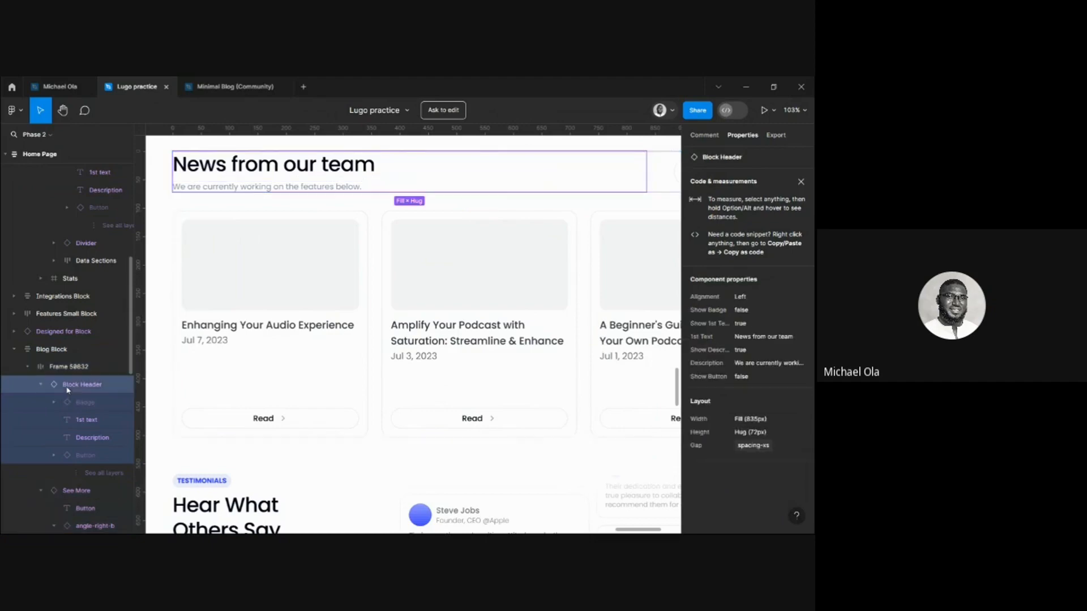
click(79, 489)
click(219, 285)
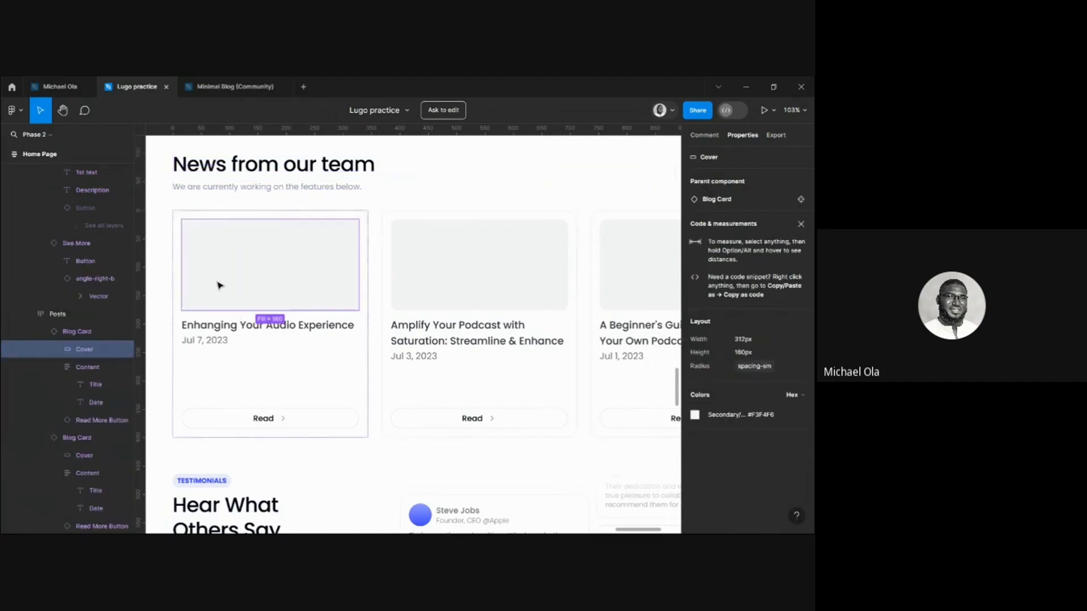
click(67, 332)
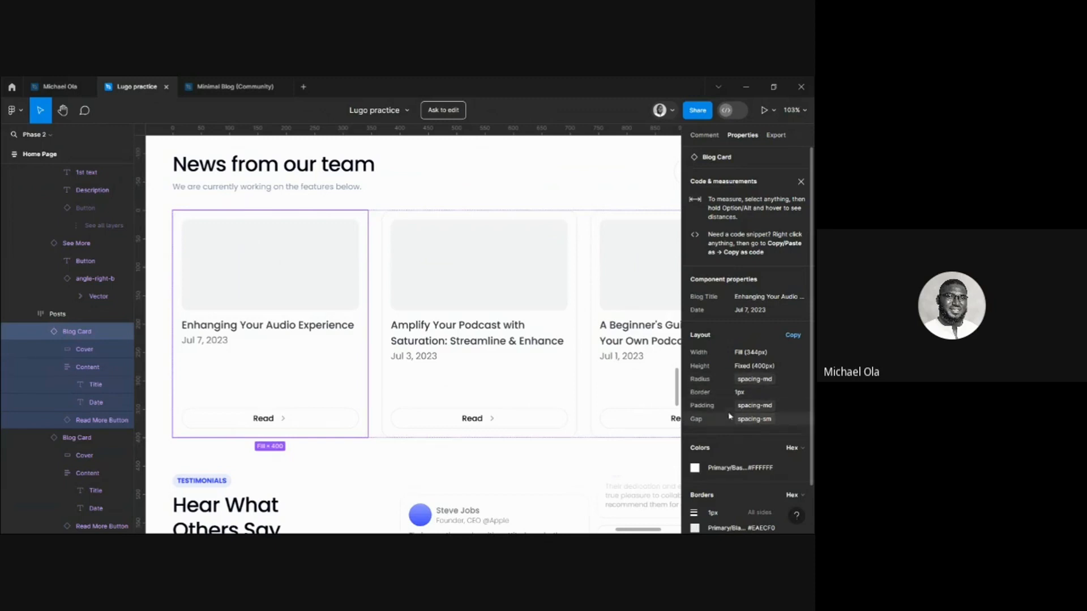
mouse_move(755, 410)
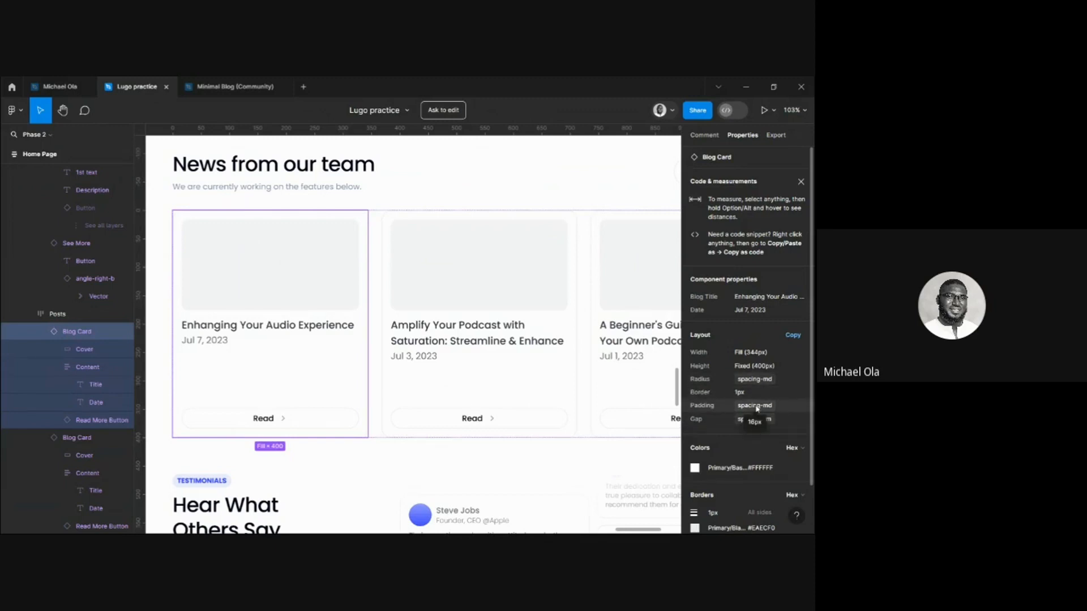
mouse_move(410, 529)
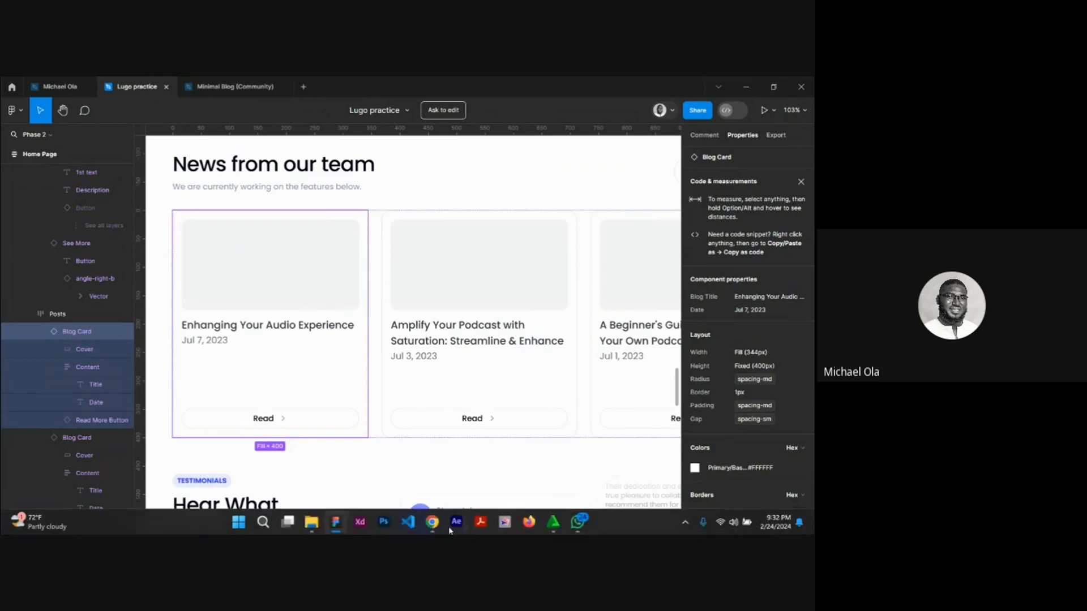
click(399, 461)
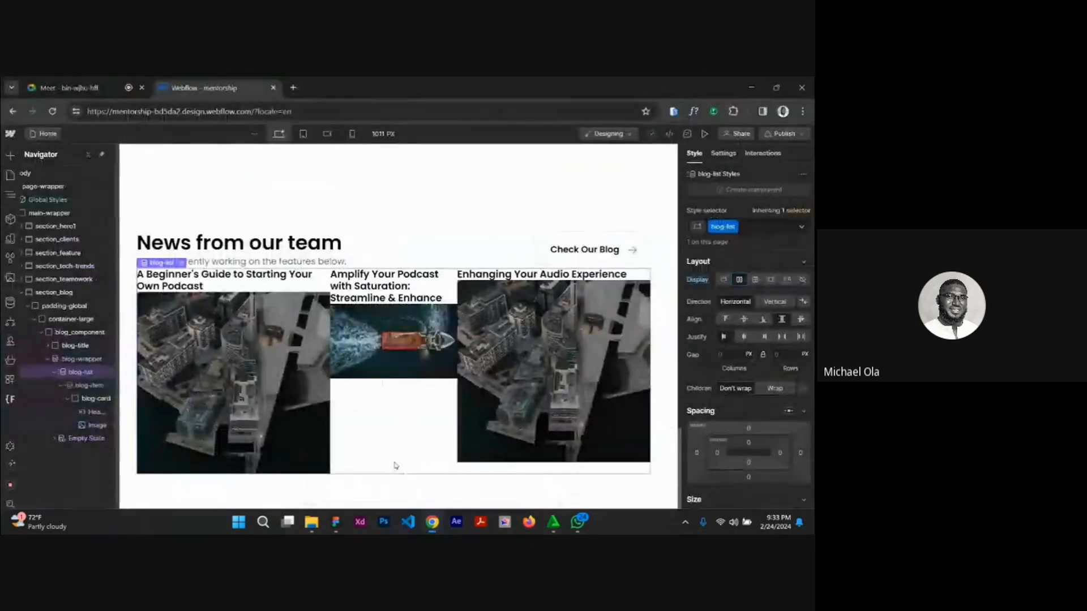
Set blog-card's padding to 1.25rem on all four sides.
click(89, 399)
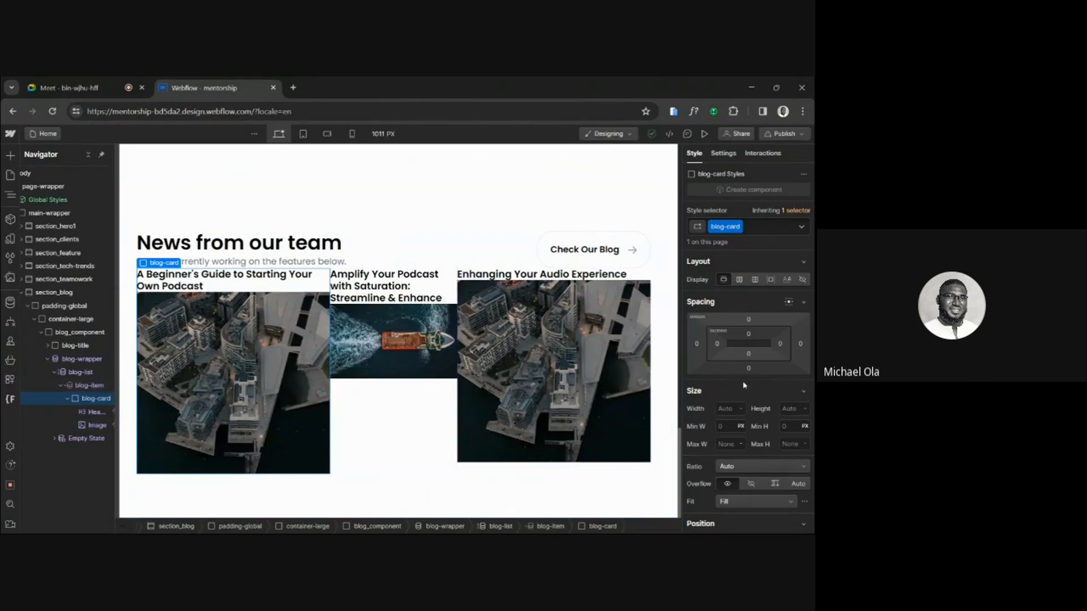
click(748, 335)
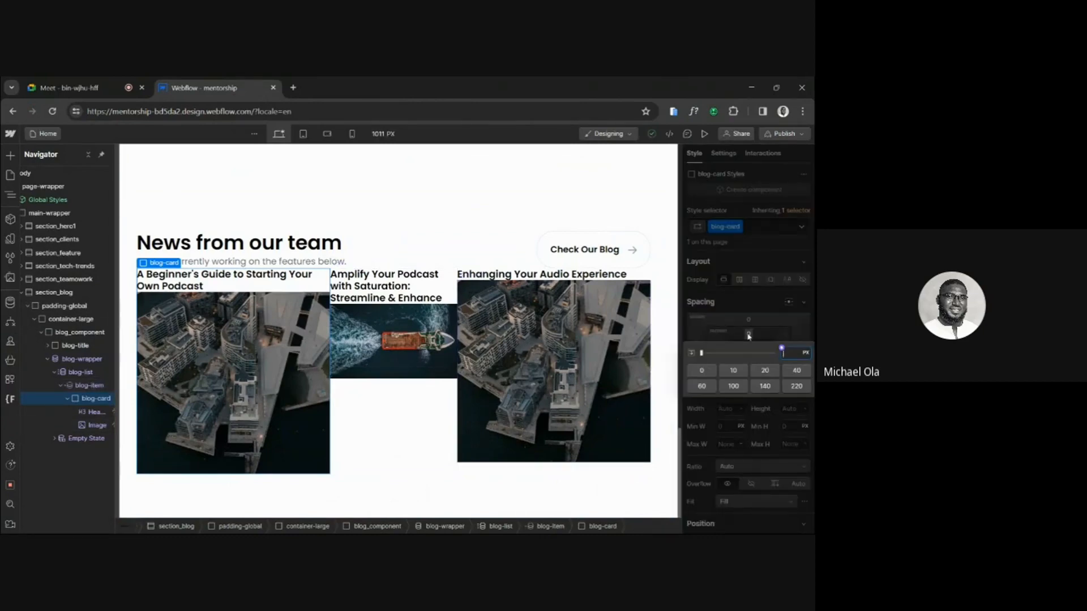
text(1.25)
key(Return)
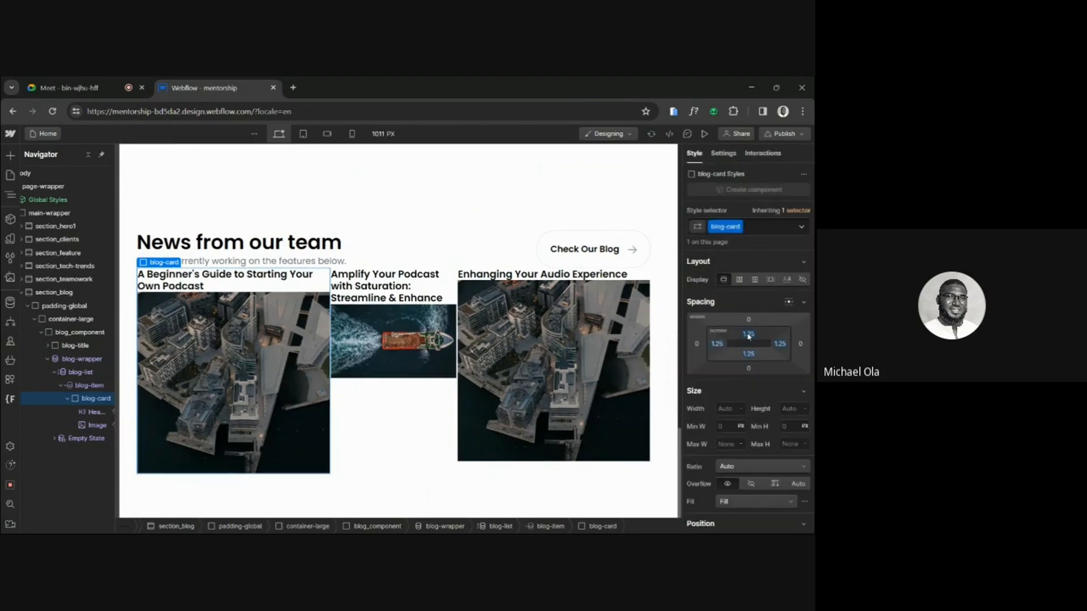
click(750, 336)
key(Right)
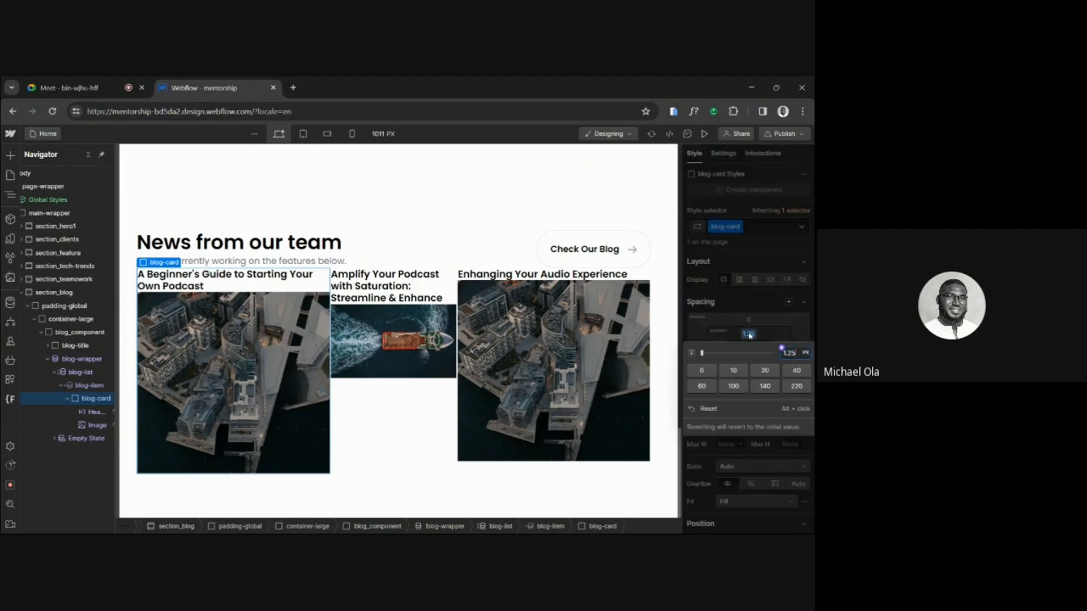
text(rem)
key(Return)
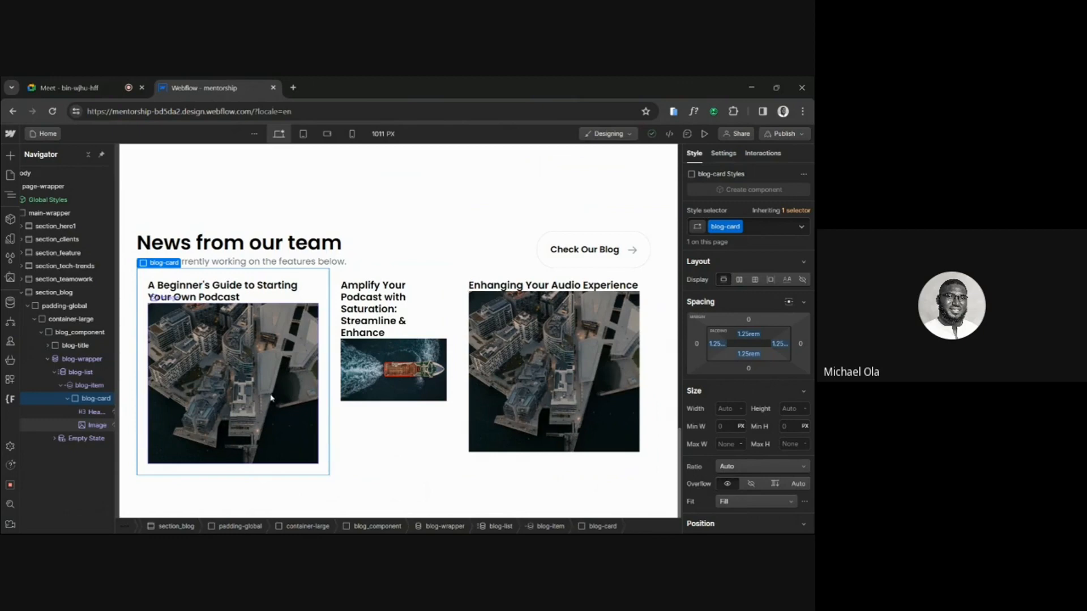
Select blog-card in the middle blog item, inspect the Blog Card cover's dimensions in Figma, and return to Webflow.
click(428, 443)
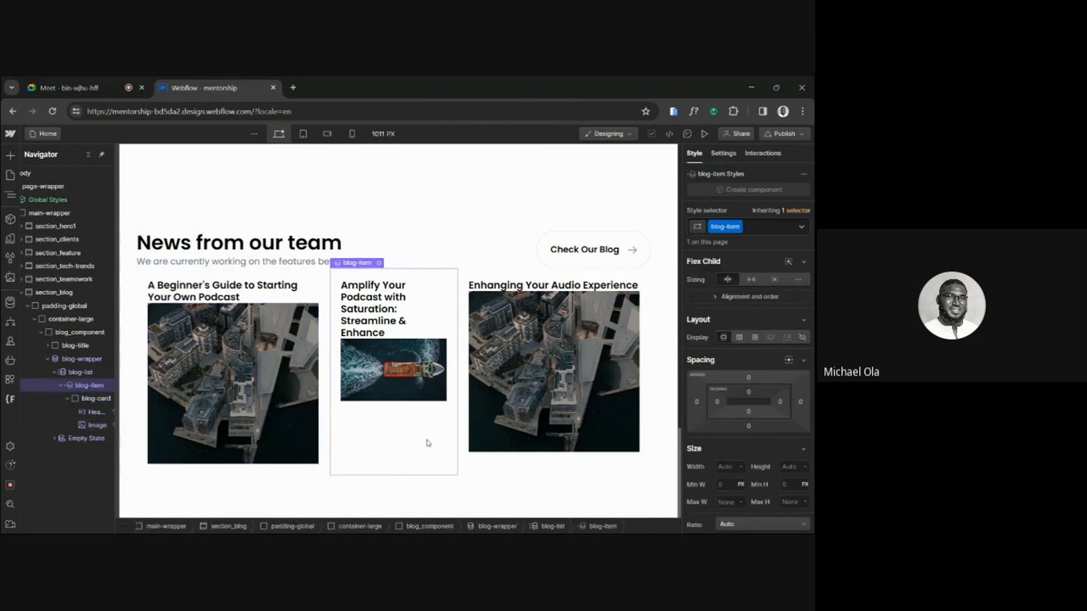
click(102, 399)
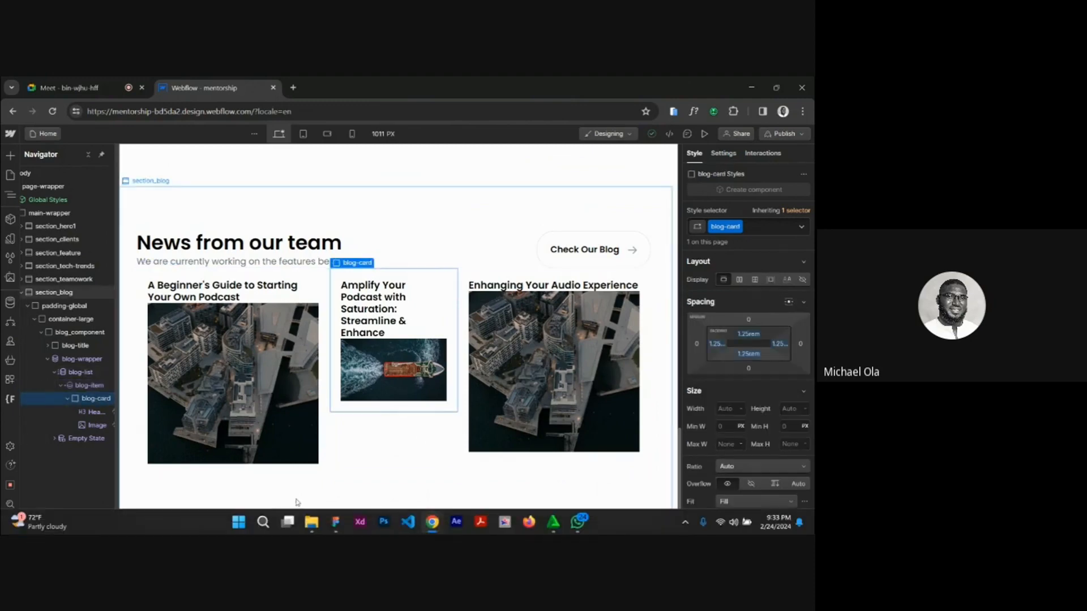
click(336, 521)
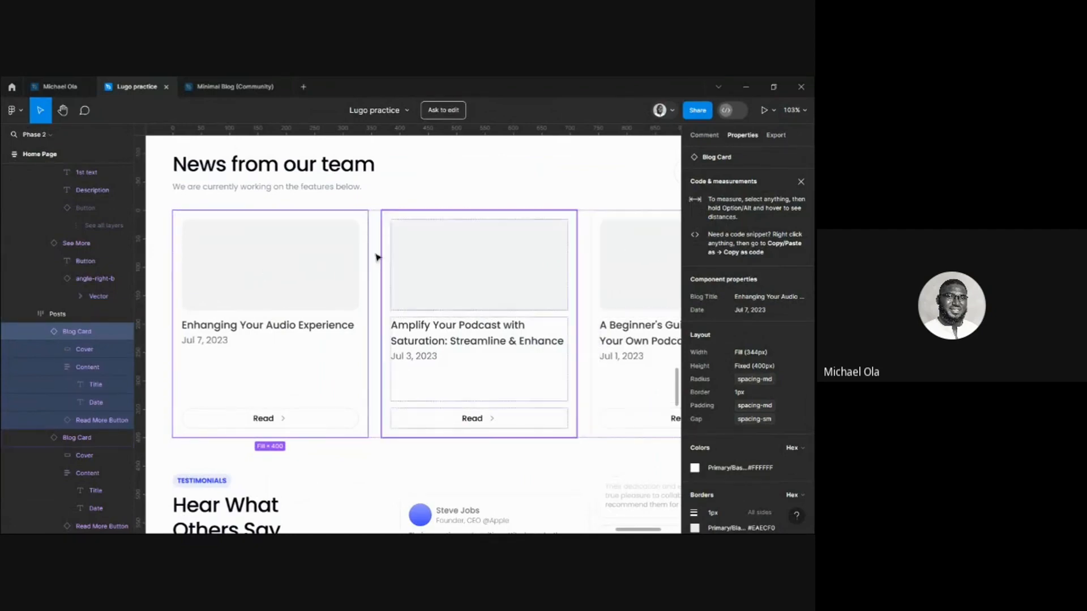
click(323, 266)
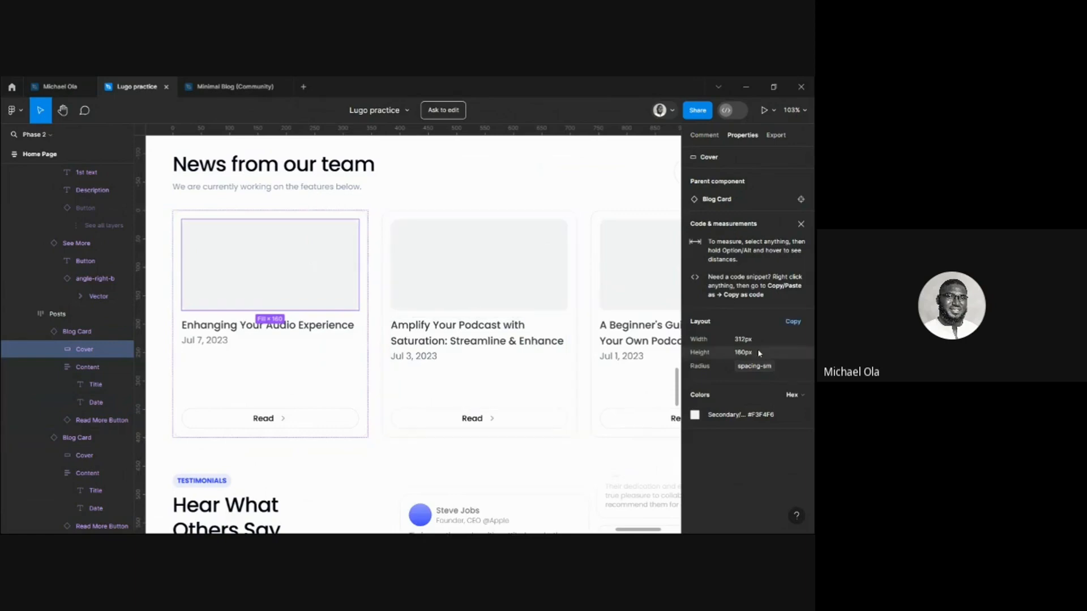
mouse_move(432, 522)
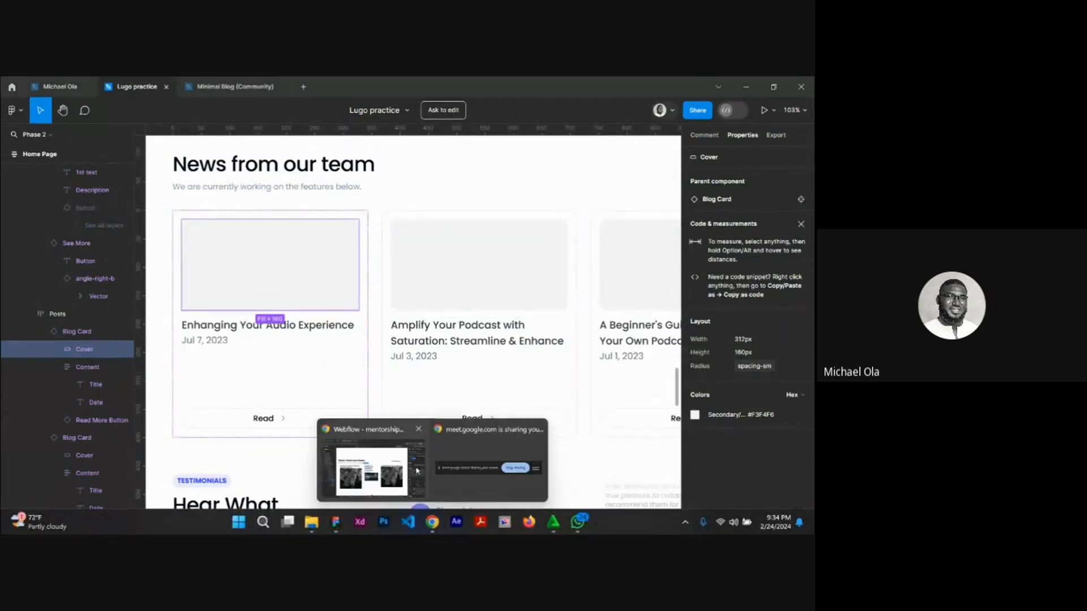
click(418, 470)
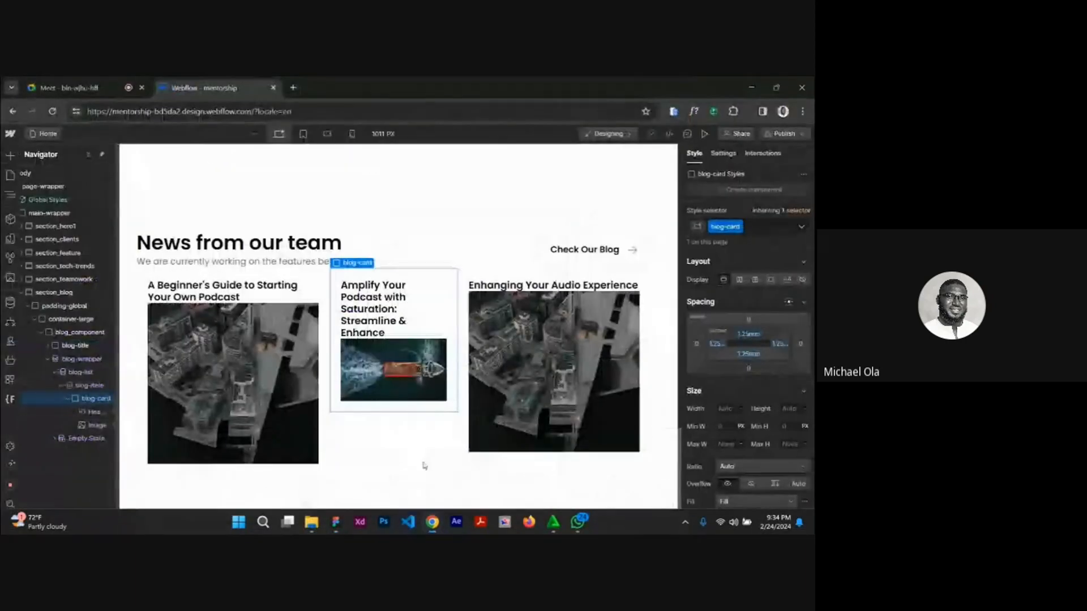
Give the image in blog-card the new class blog-thumbnail.
click(278, 360)
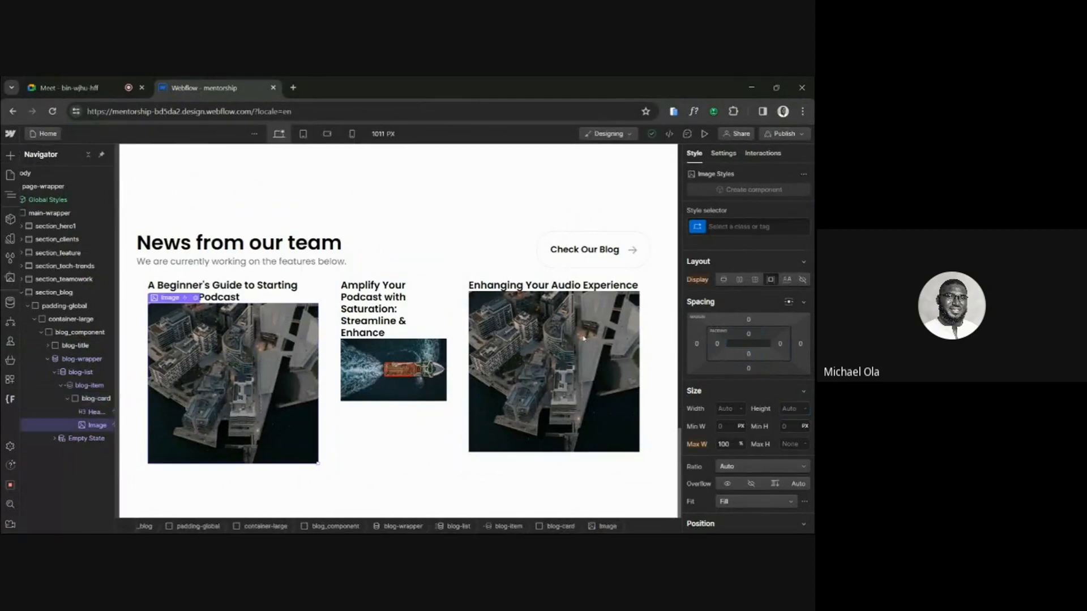
click(725, 228)
text(blog-)
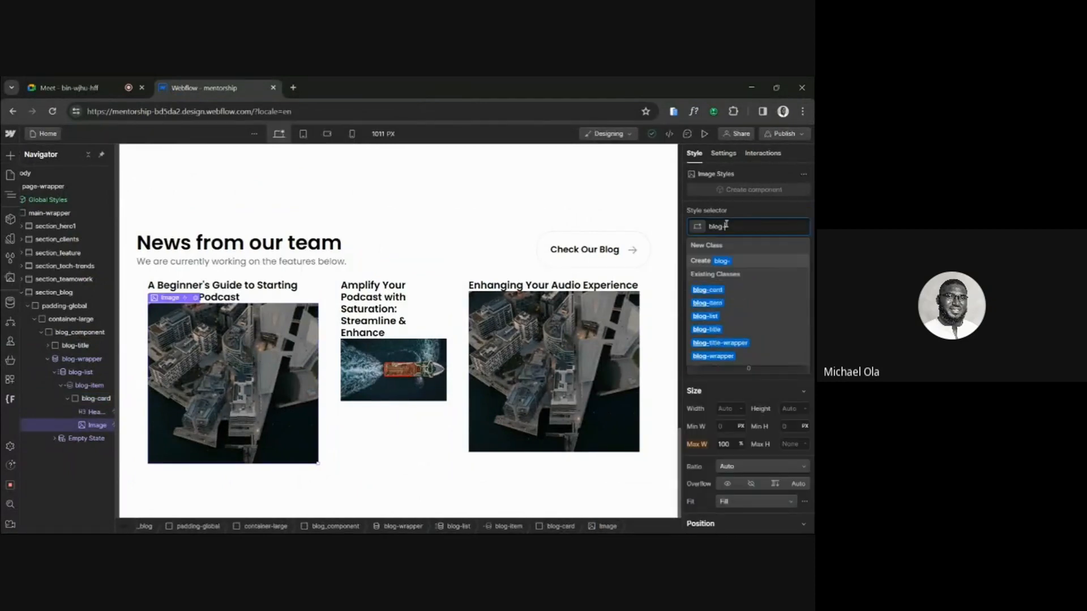
text(thumbn)
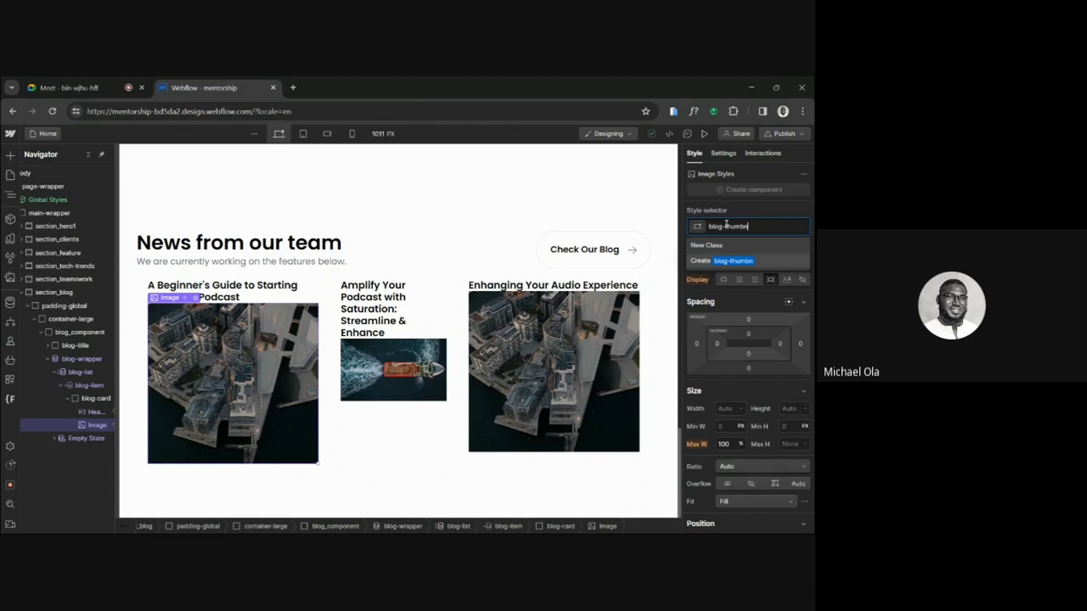
text(ail)
key(Return)
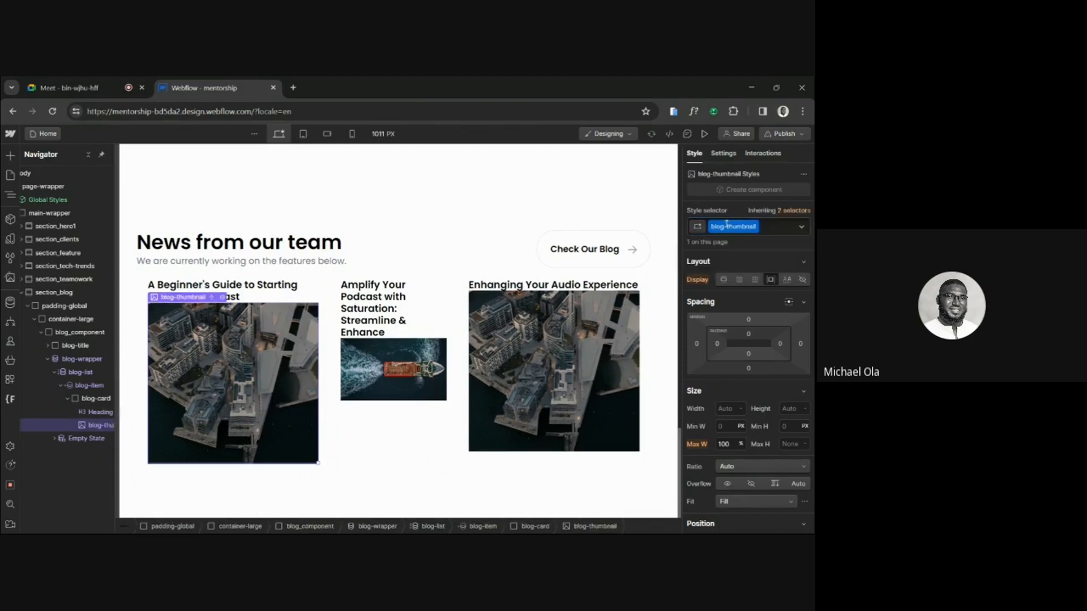
click(792, 407)
text(28)
key(Return)
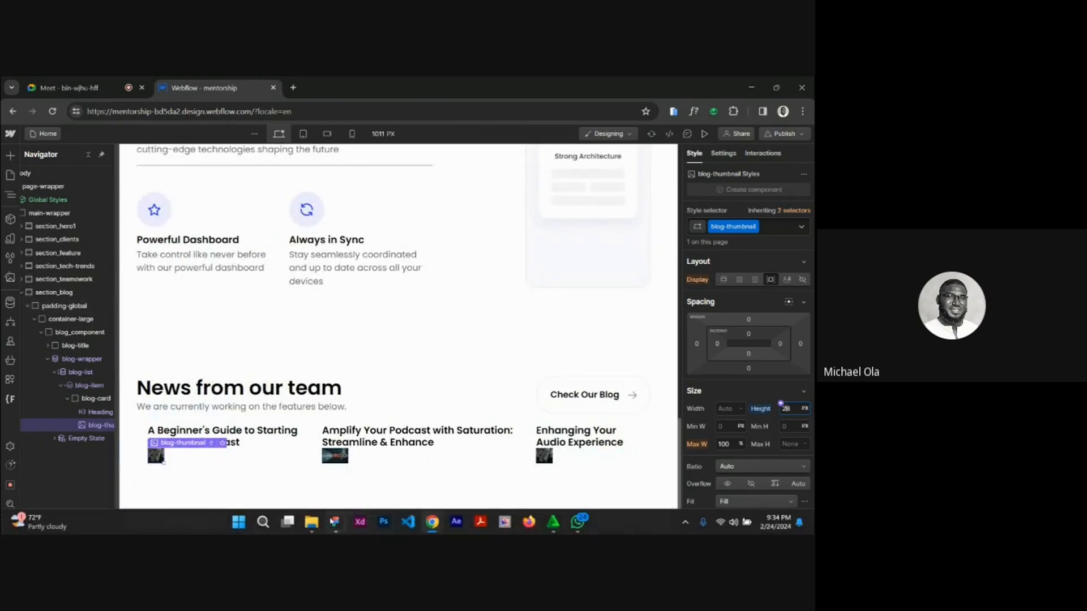
Check the Blog Card cover's height in Figma, return to Webflow and set blog-thumbnail's height to 160 px.
click(335, 521)
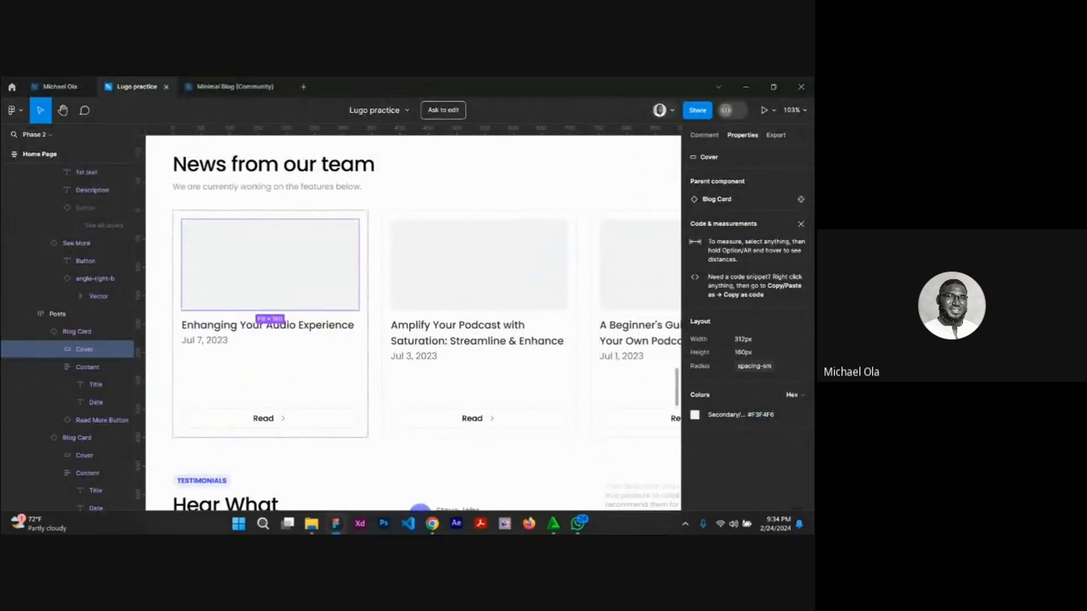
mouse_move(433, 521)
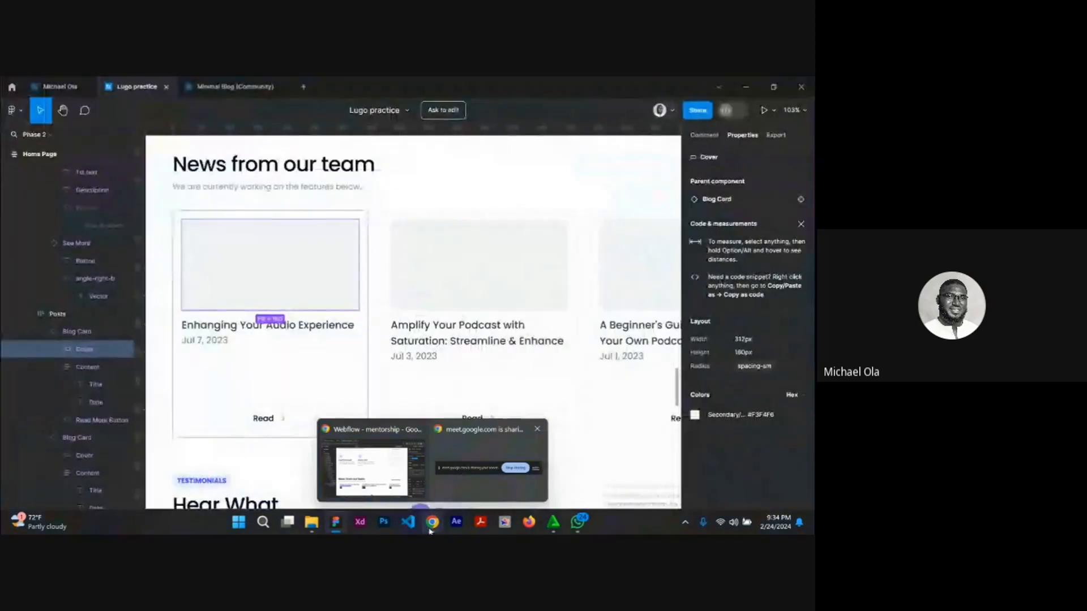
click(371, 470)
text(160)
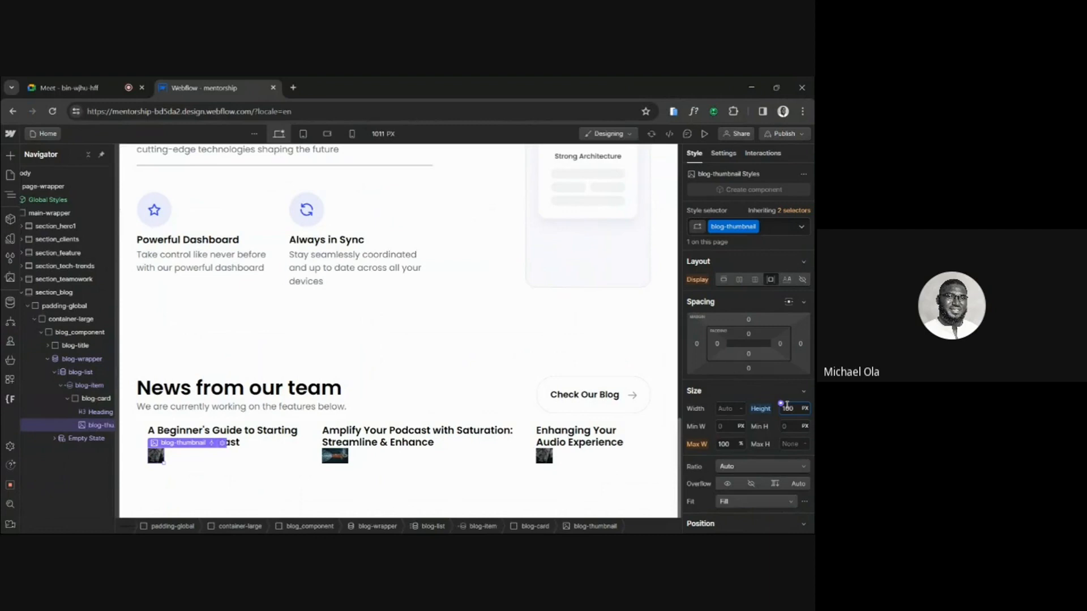
key(Return)
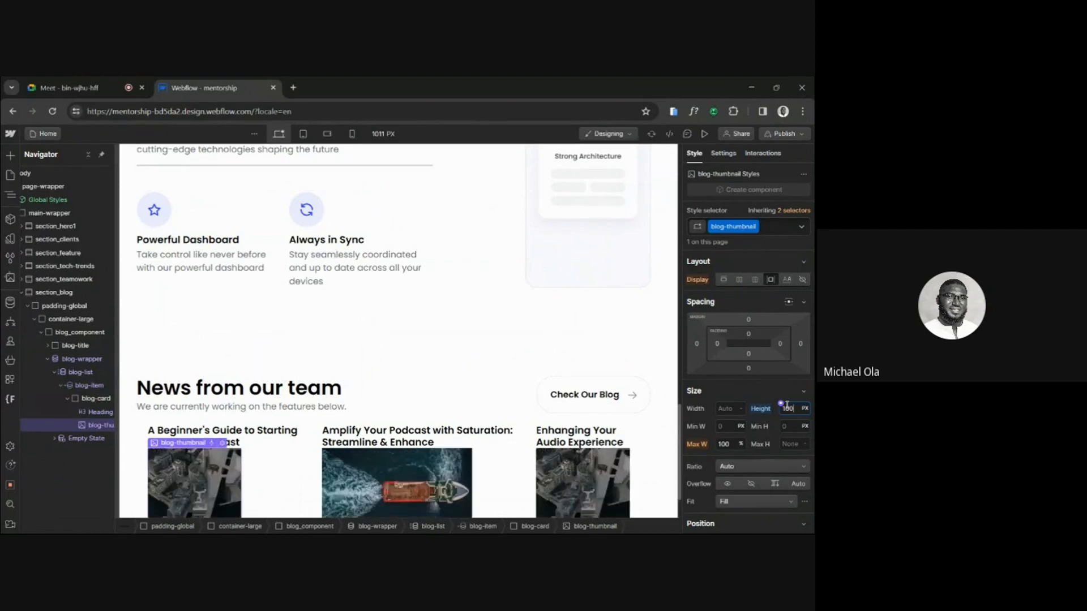
Set blog-thumbnail's width to 100%.
scroll(288, 407, down, 1)
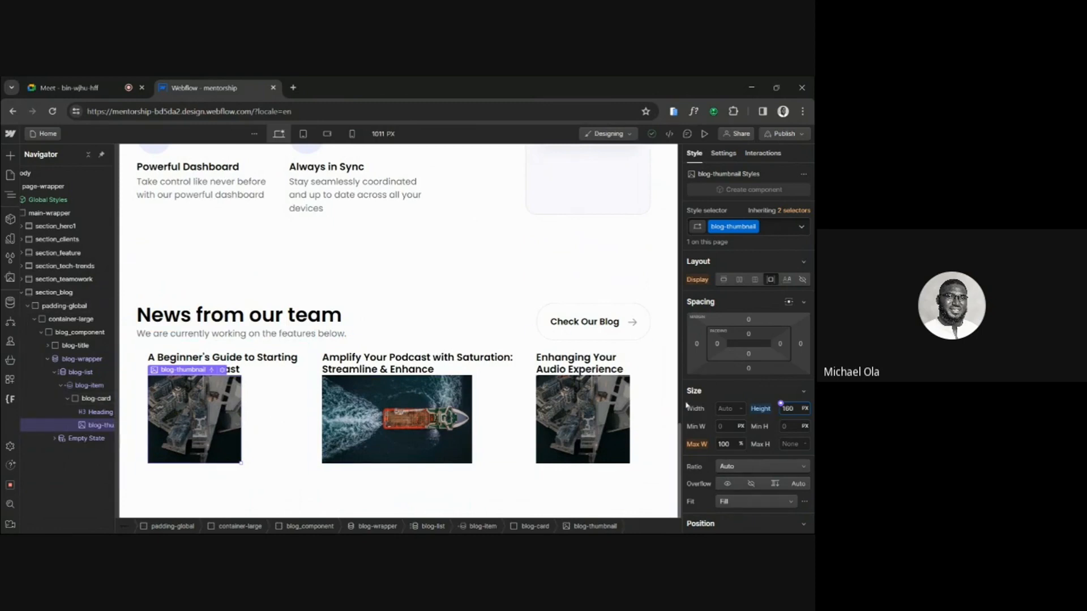
click(727, 407)
text(100%)
key(Return)
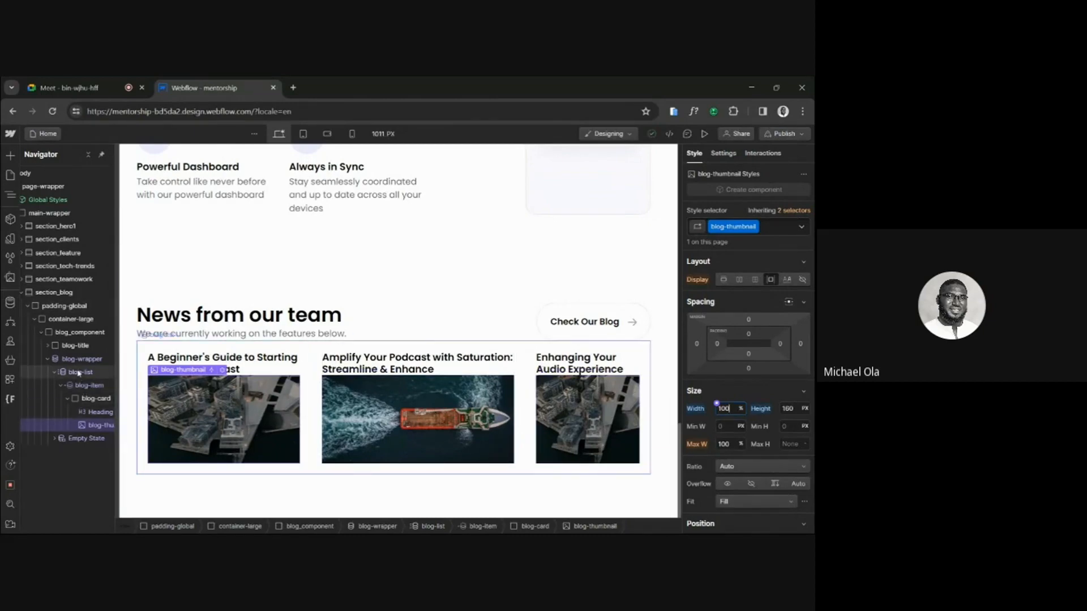
Change blog-list's display to a grid with three 1fr columns and one auto row.
click(384, 346)
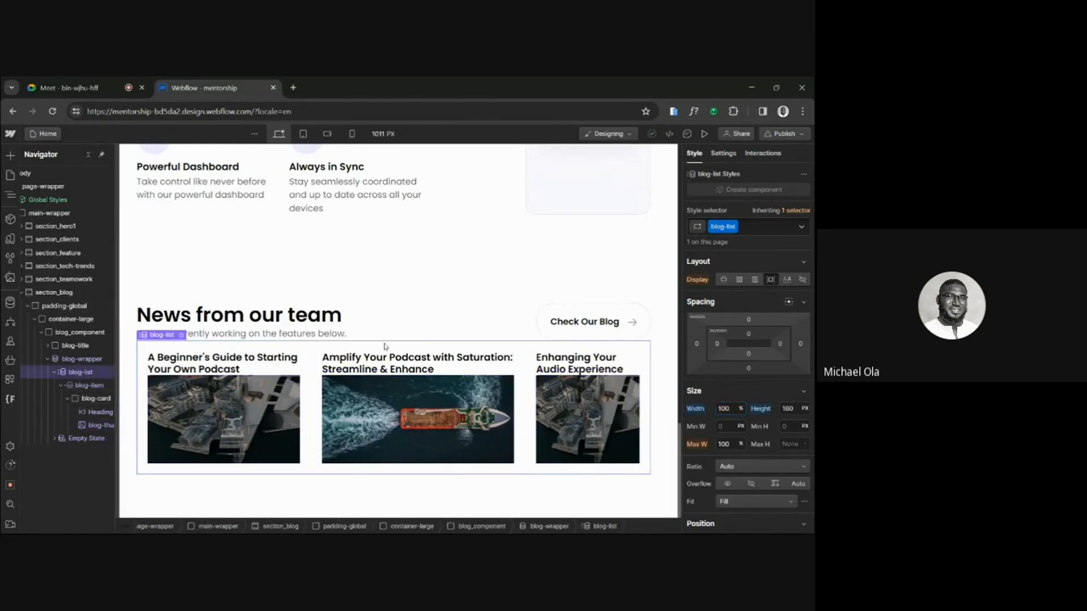
click(756, 281)
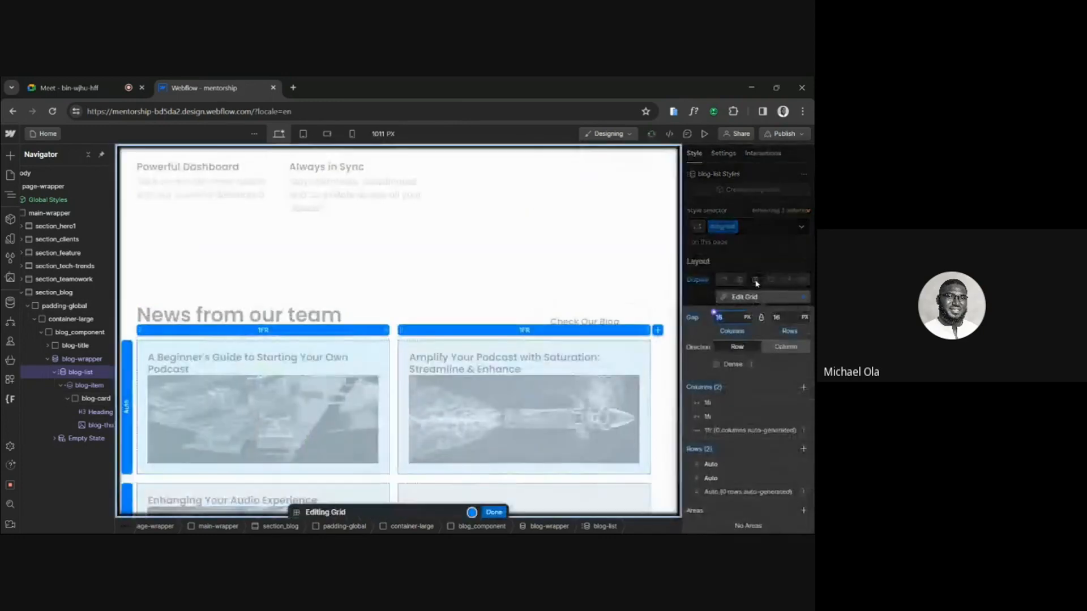
click(803, 465)
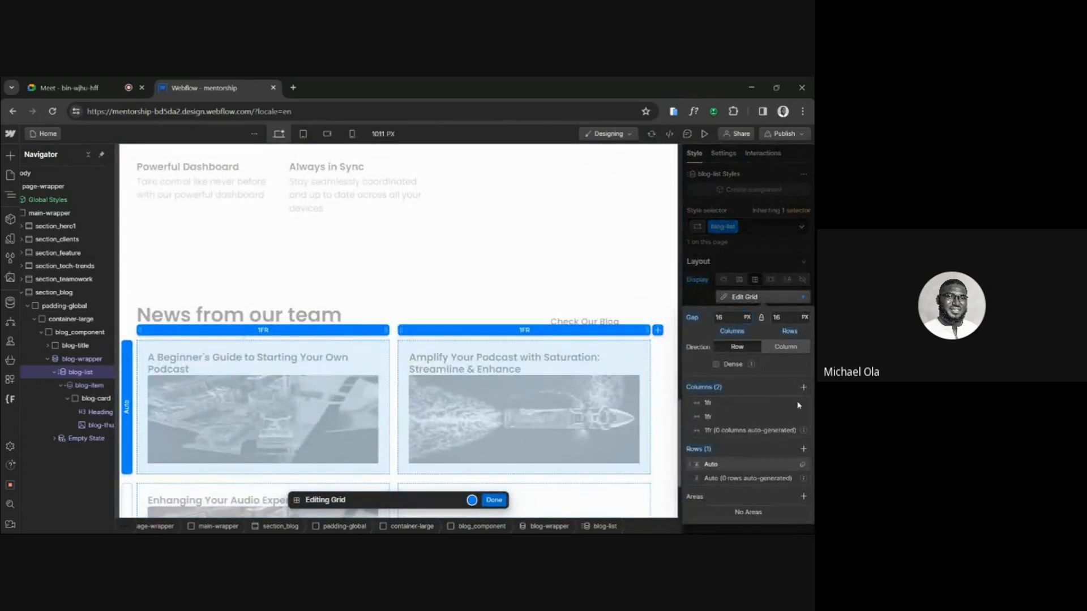
click(803, 388)
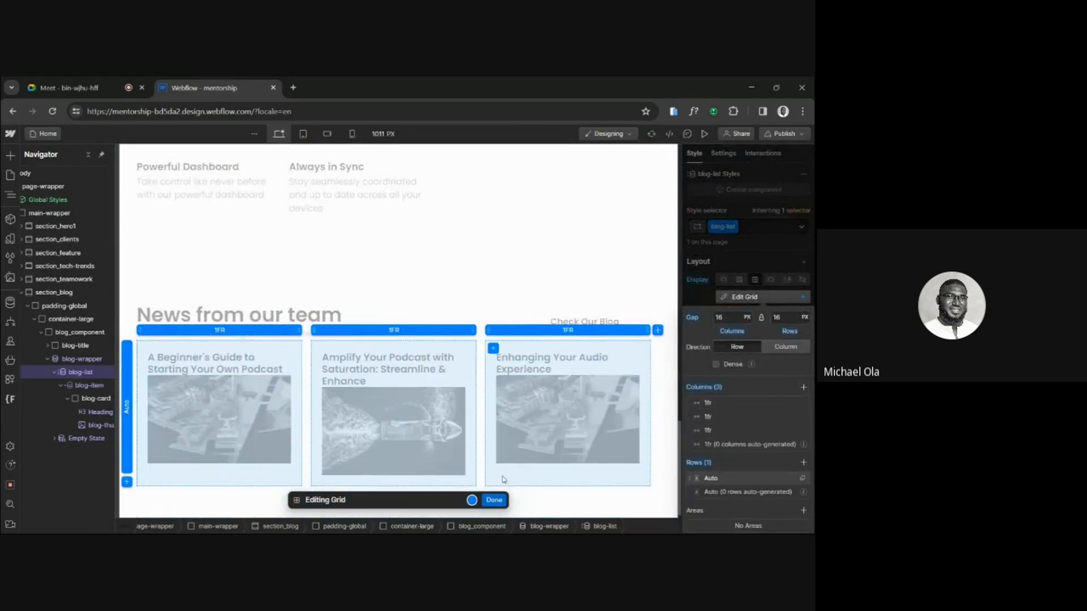
click(494, 501)
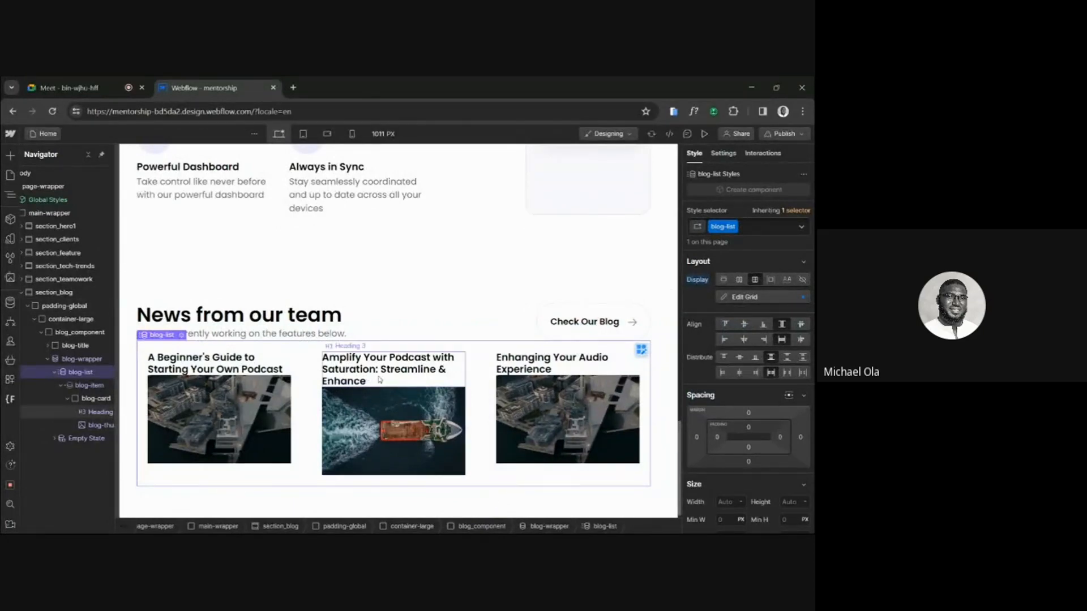
Move blog-thumbnail above the heading inside blog-card and compare the card with the Figma design.
click(93, 426)
drag(94, 426, 88, 412)
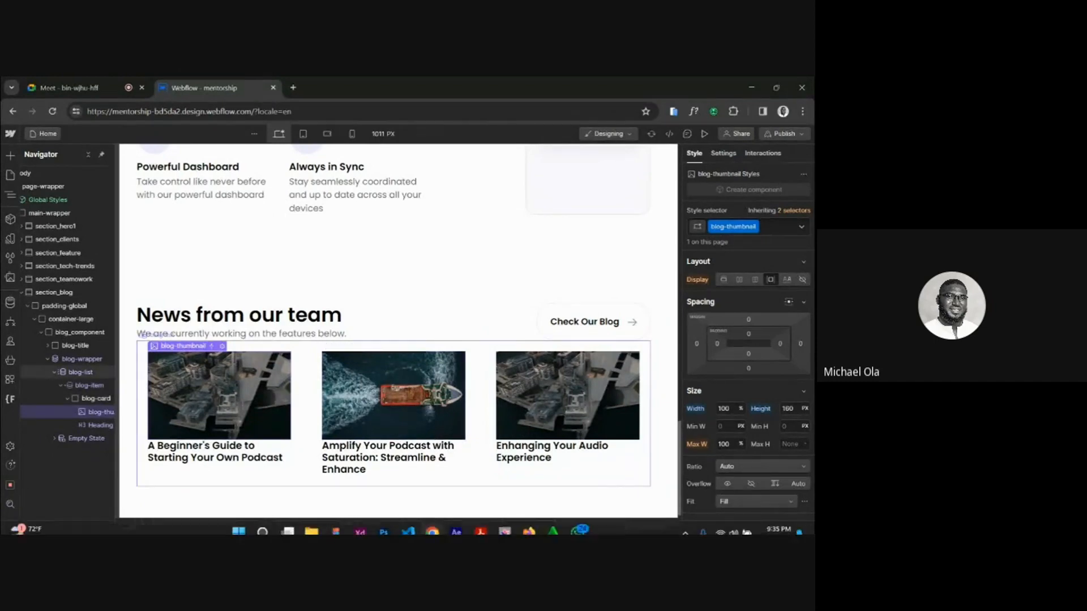
click(336, 522)
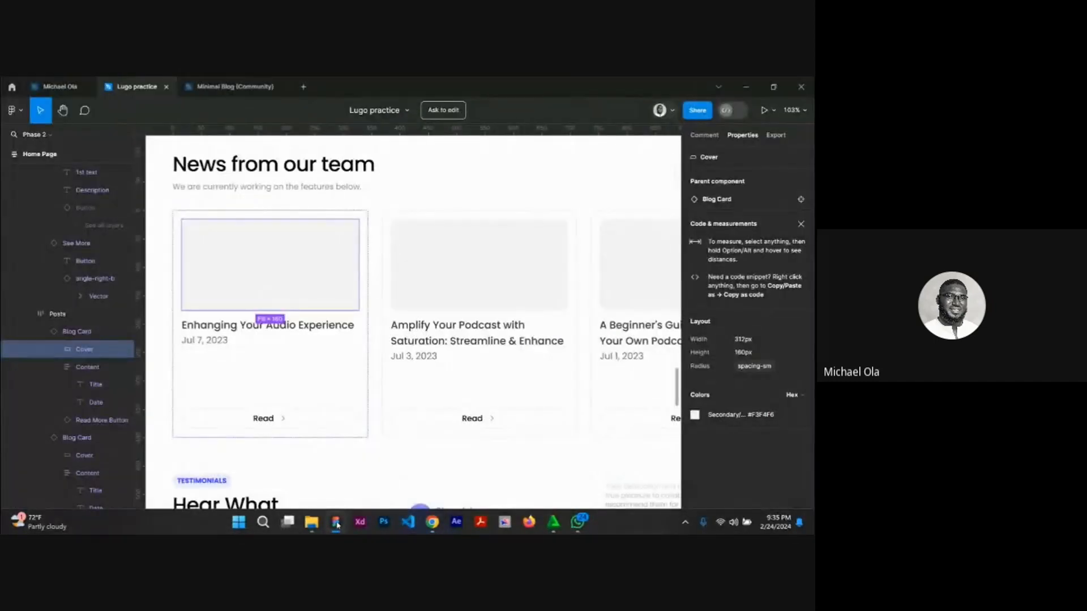
click(336, 522)
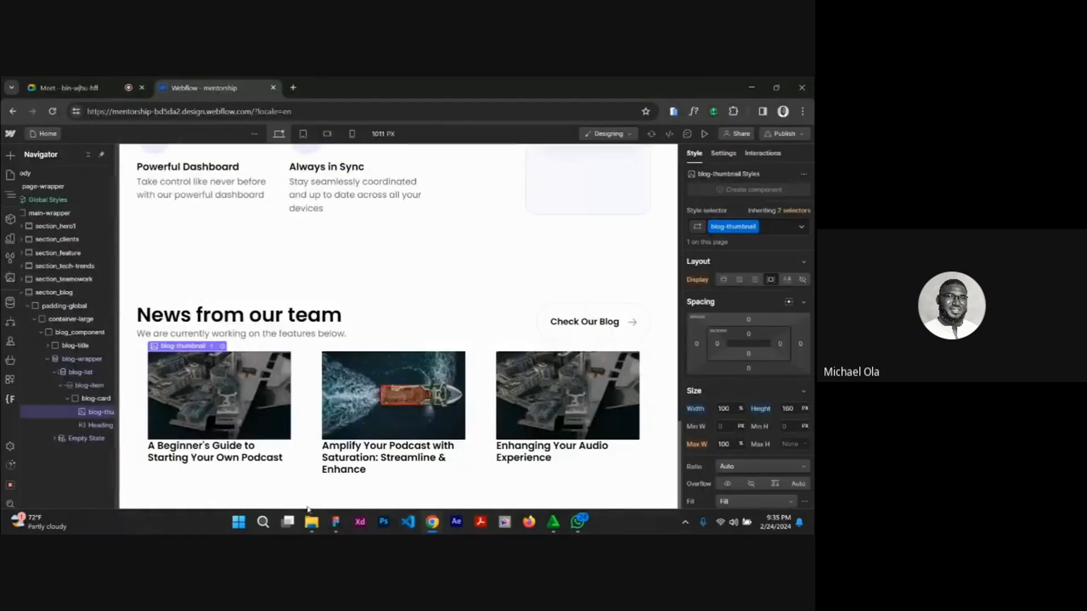
Insert a Paragraph below the blog card's heading and connect its text to the Blogs field Published date.
click(198, 460)
key(ctrl+k)
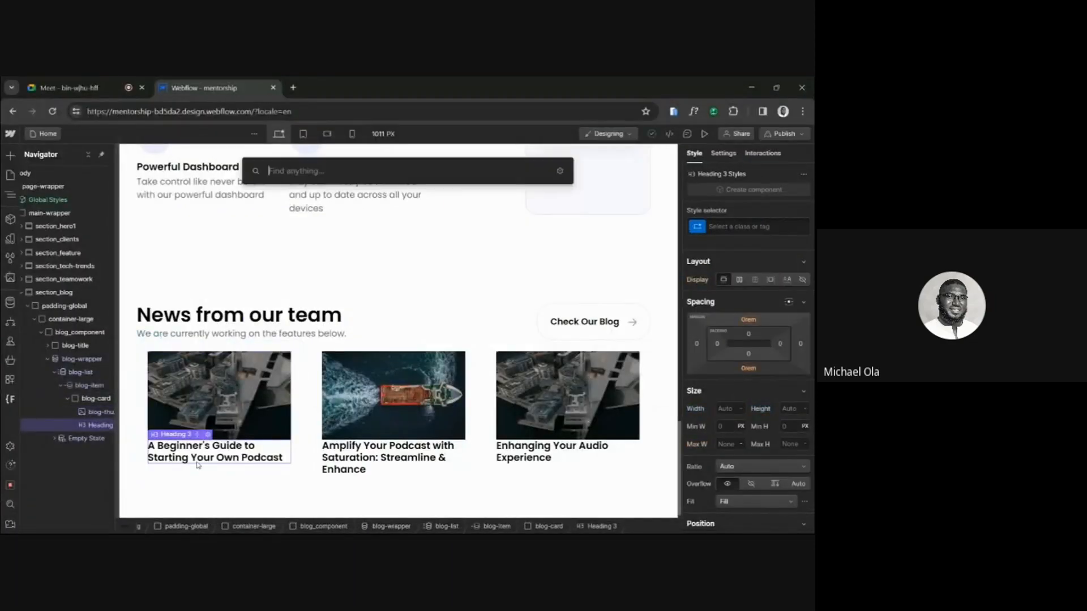
text(par)
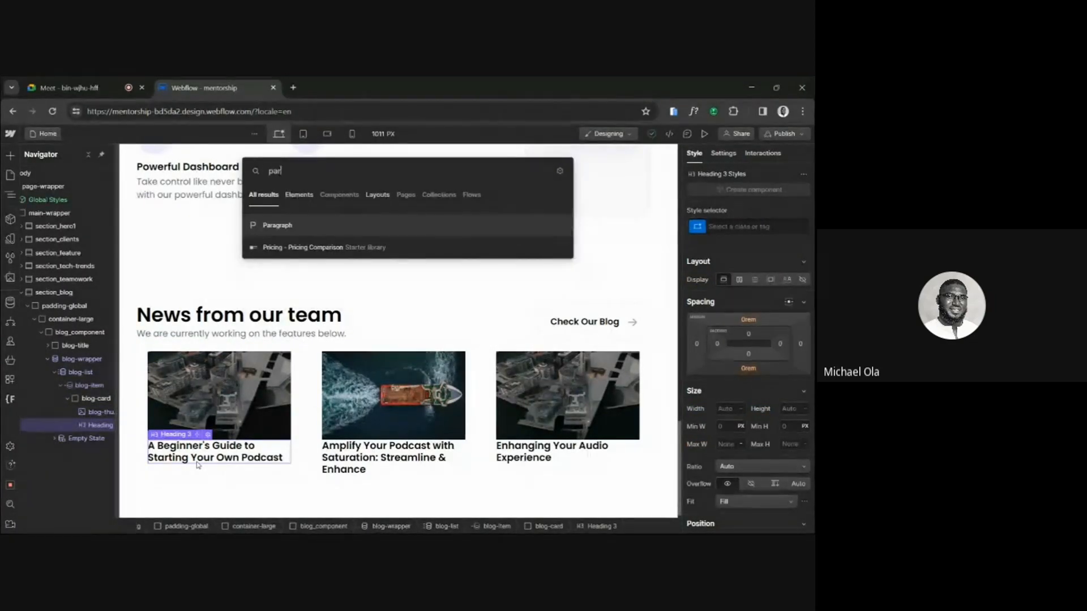
click(264, 225)
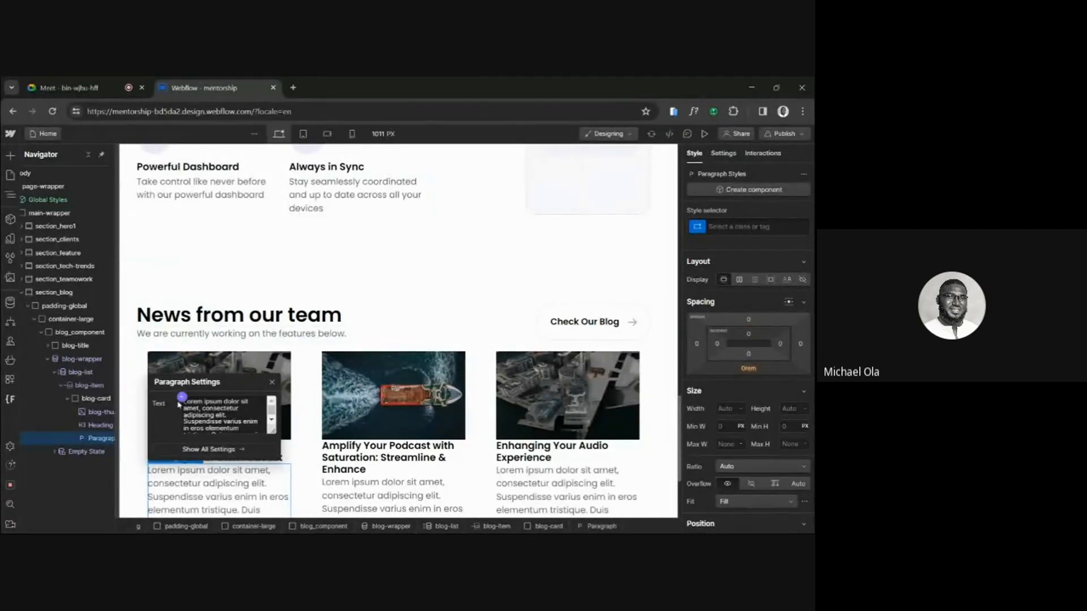
click(181, 397)
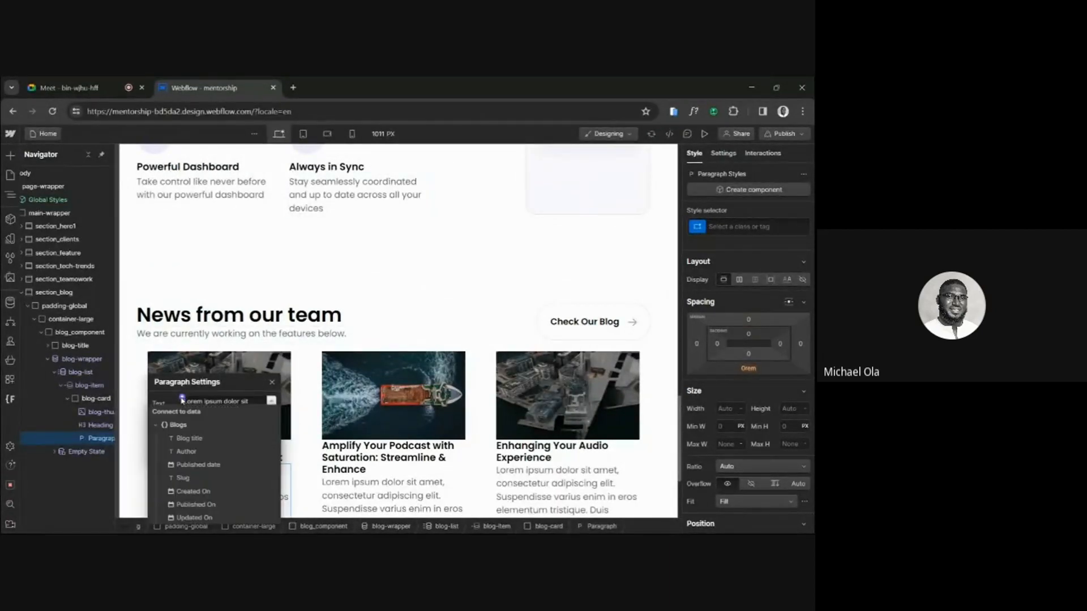
click(193, 465)
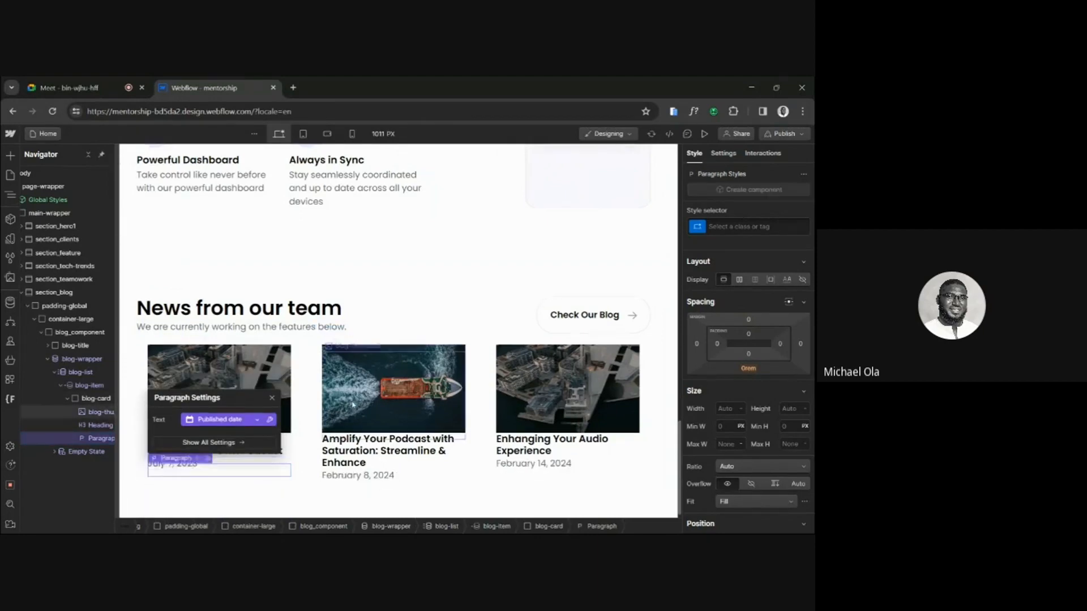
click(273, 381)
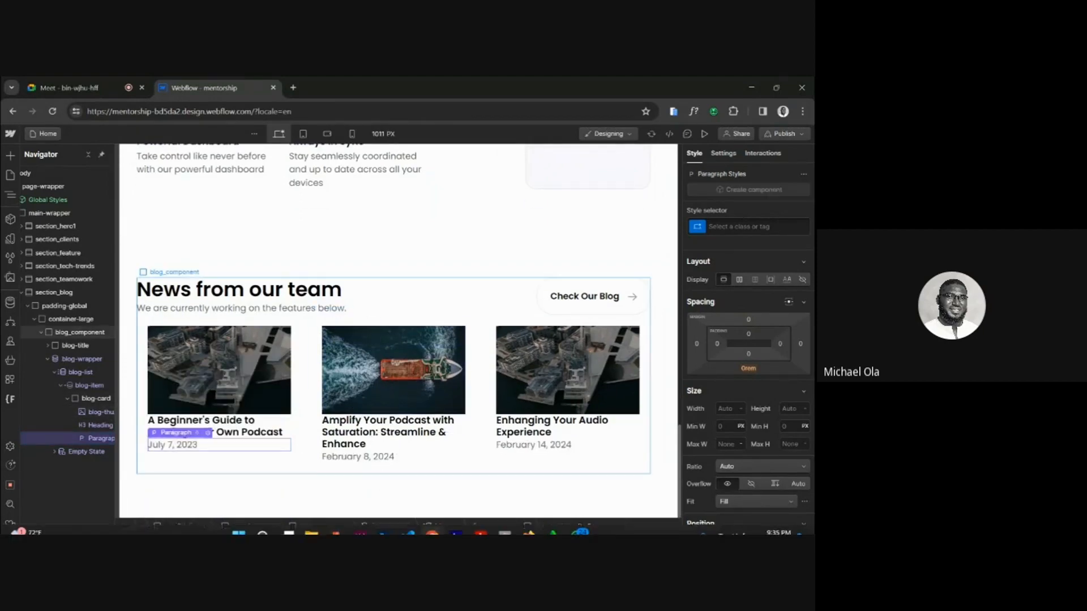
Check the Blog Card's button in Figma, then copy the Check Our Blog button in Webflow and paste it below the date paragraph.
click(335, 523)
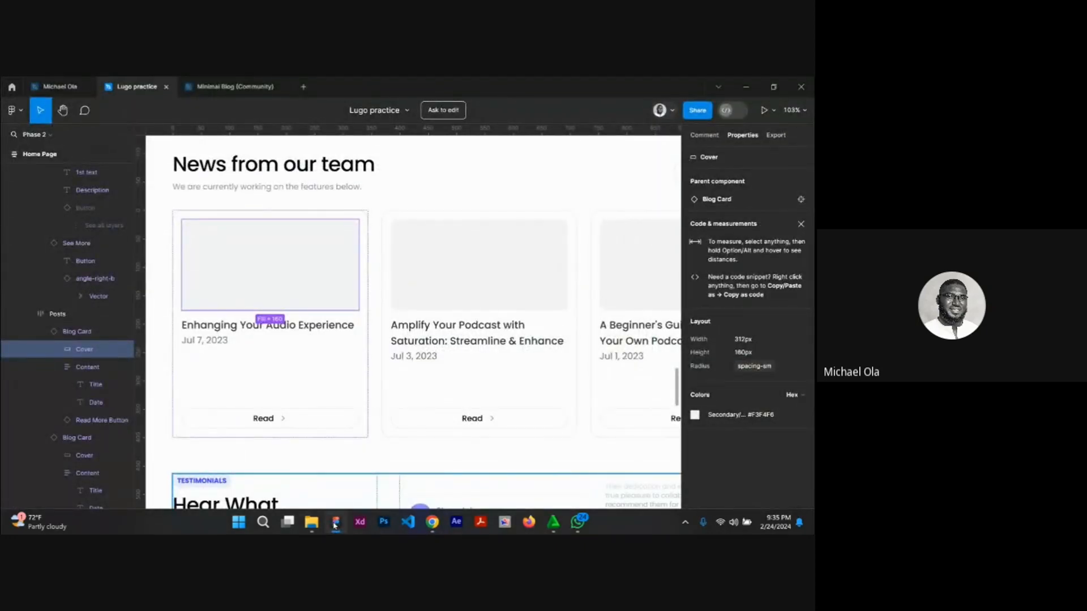
click(335, 524)
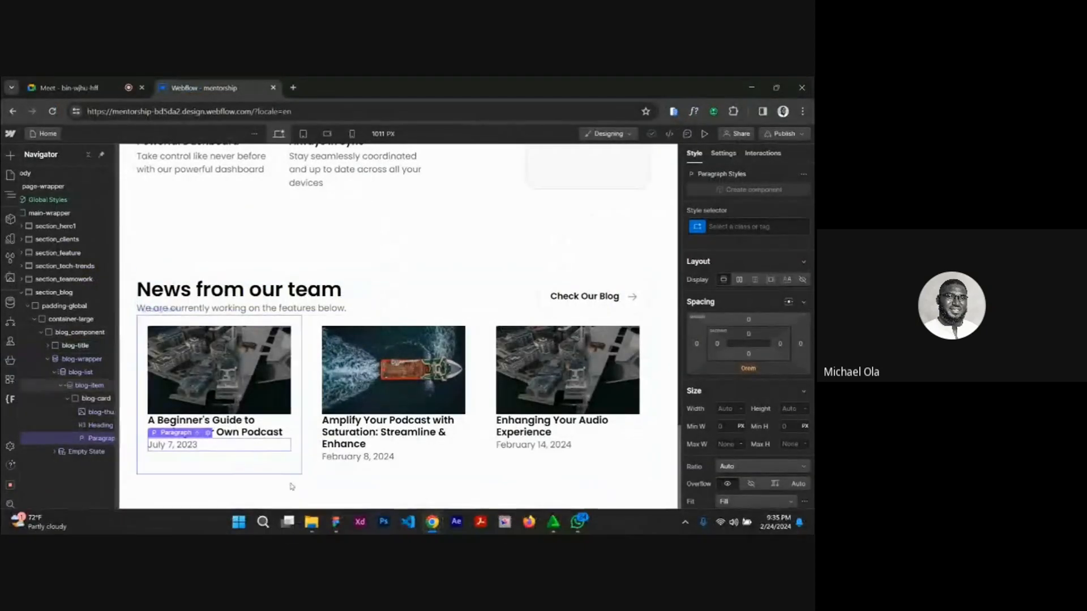
click(333, 526)
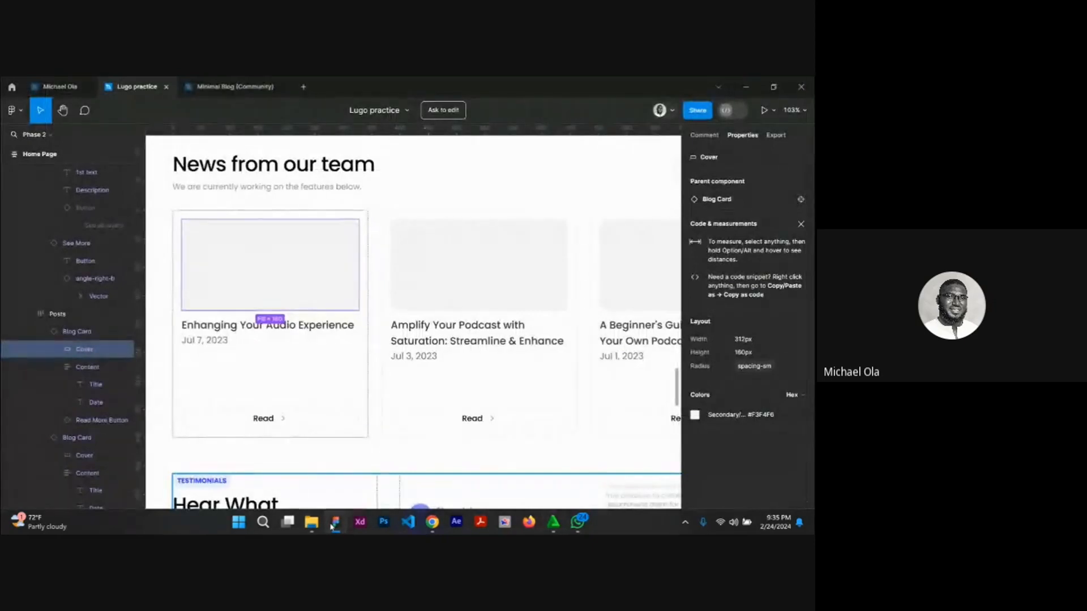
click(333, 525)
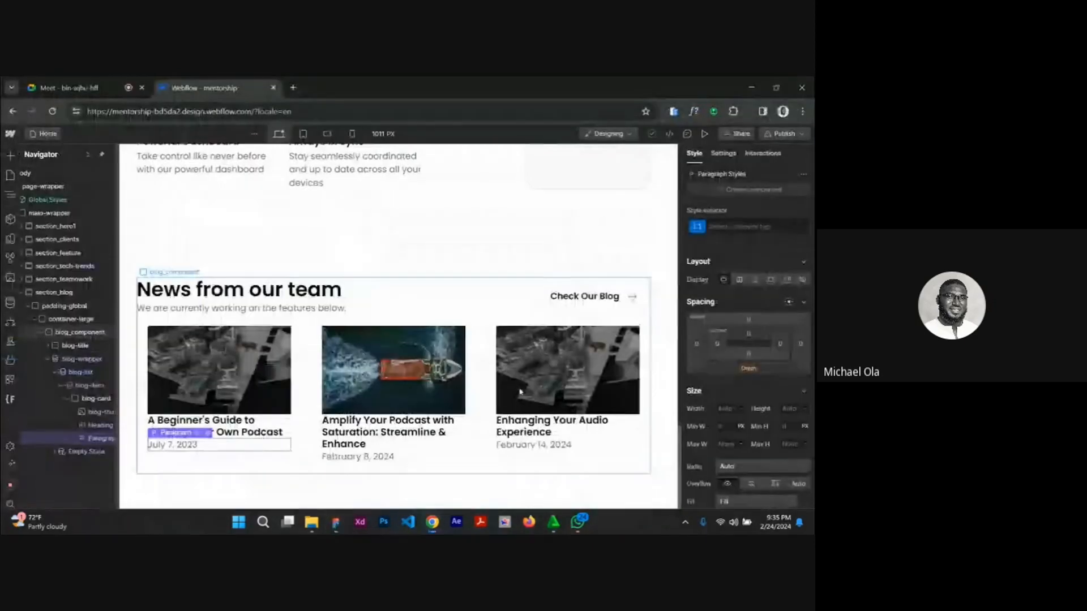
click(546, 308)
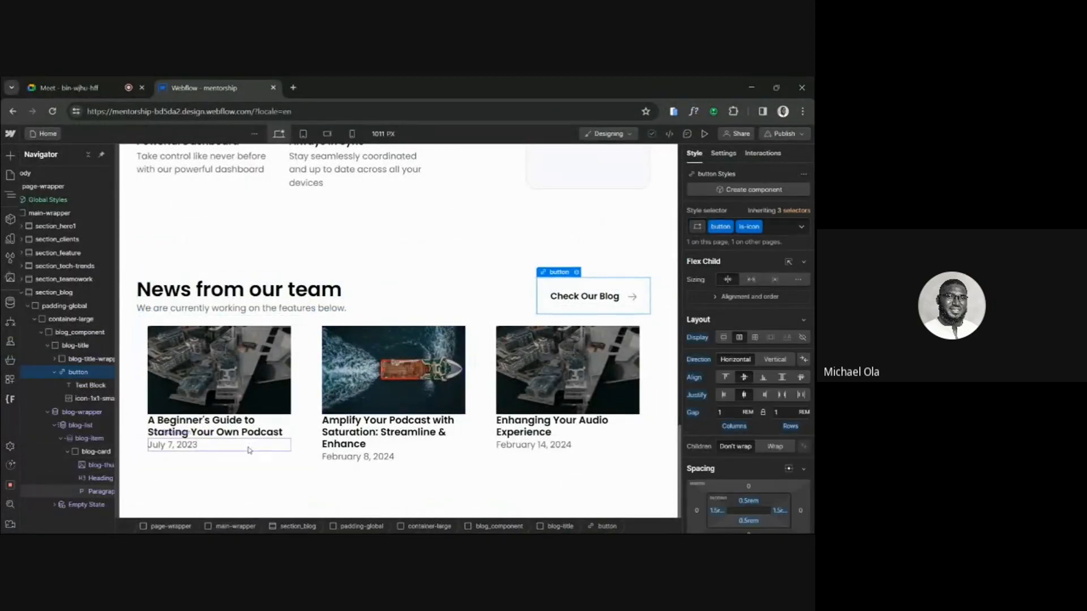
click(236, 446)
key(ctrl+v)
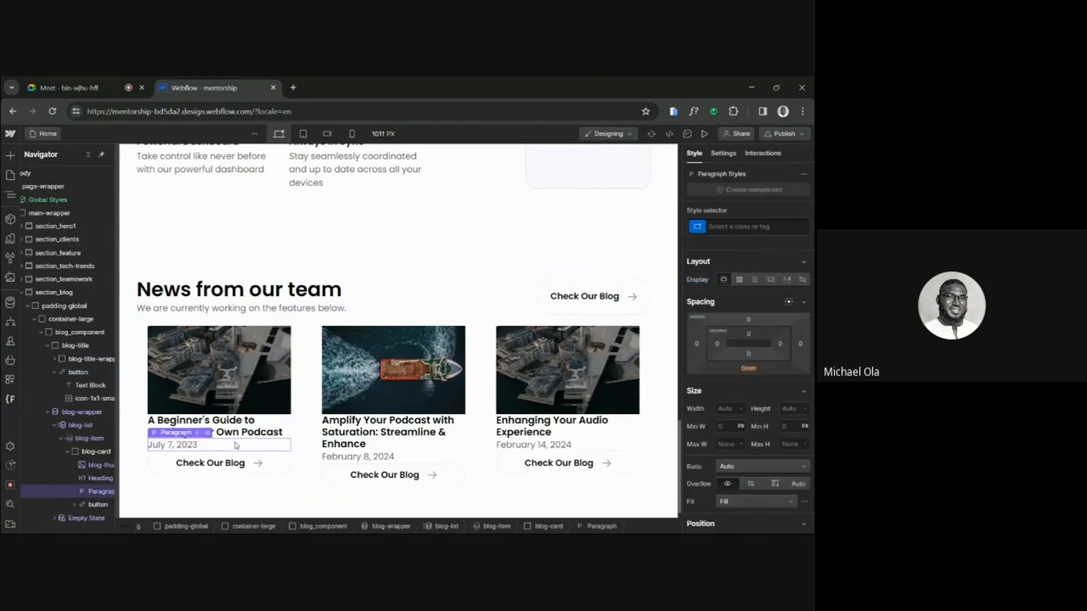
Replace the pasted card button's text with "Read", copied as text from the Blog Card's button in Figma.
double_click(217, 465)
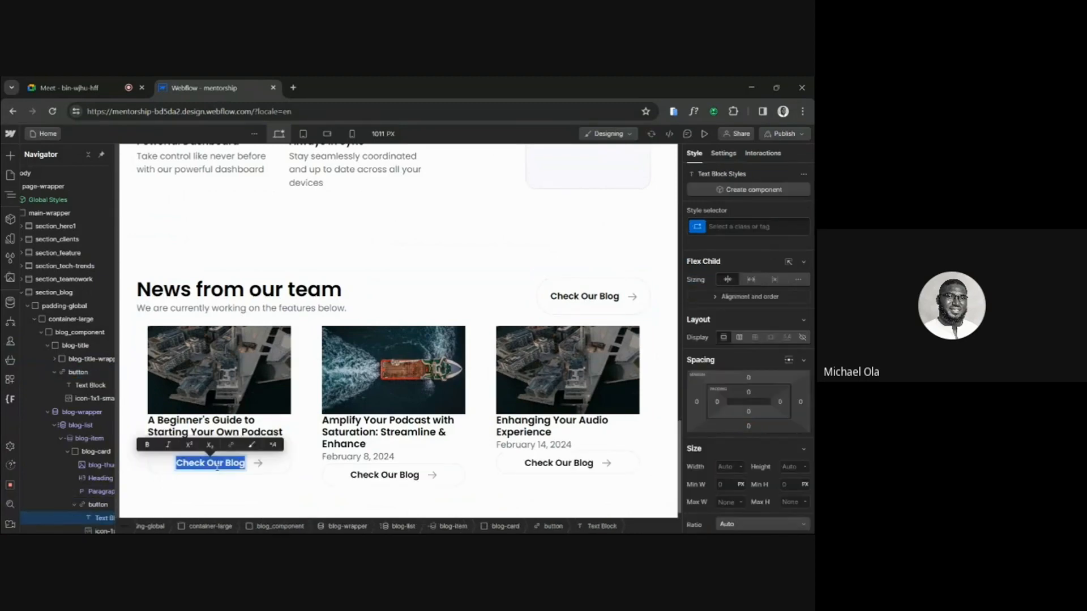
click(335, 522)
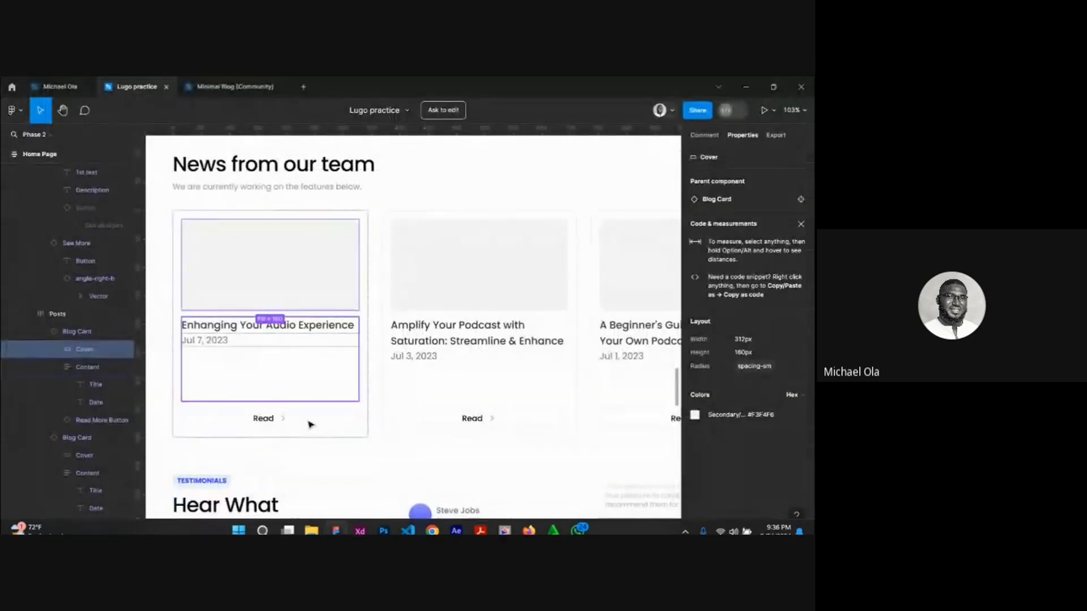
click(263, 418)
right_click(263, 417)
mouse_move(317, 439)
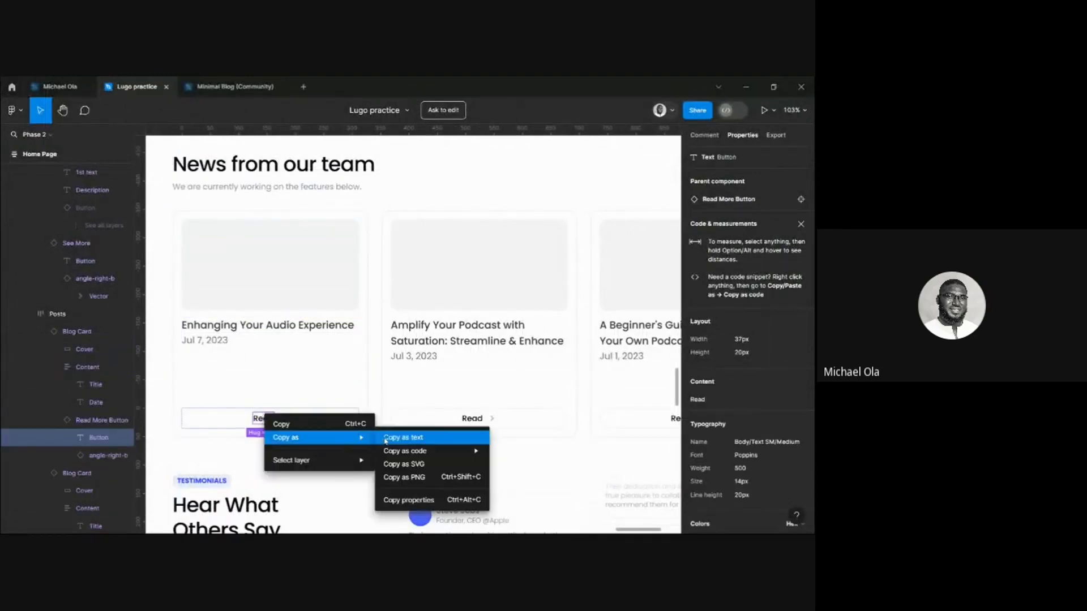
click(417, 437)
mouse_move(412, 521)
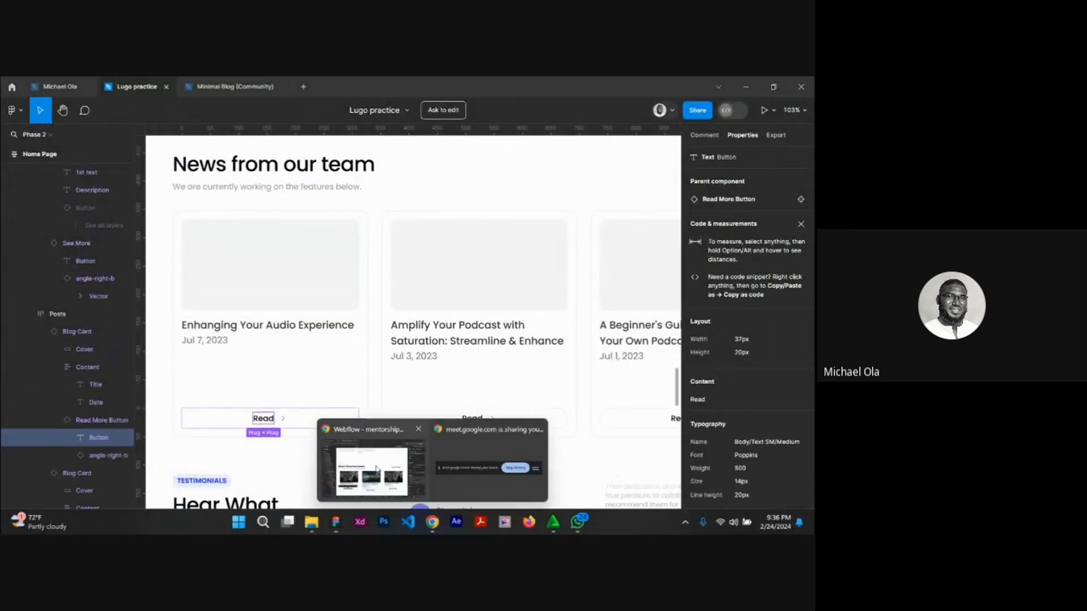
click(377, 461)
text(Read)
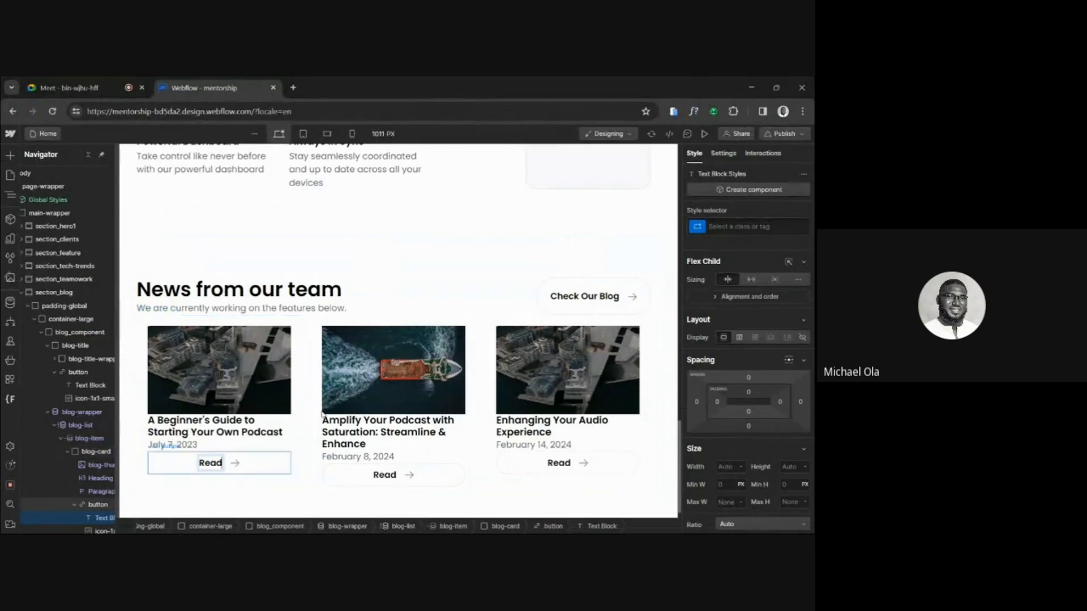
click(352, 386)
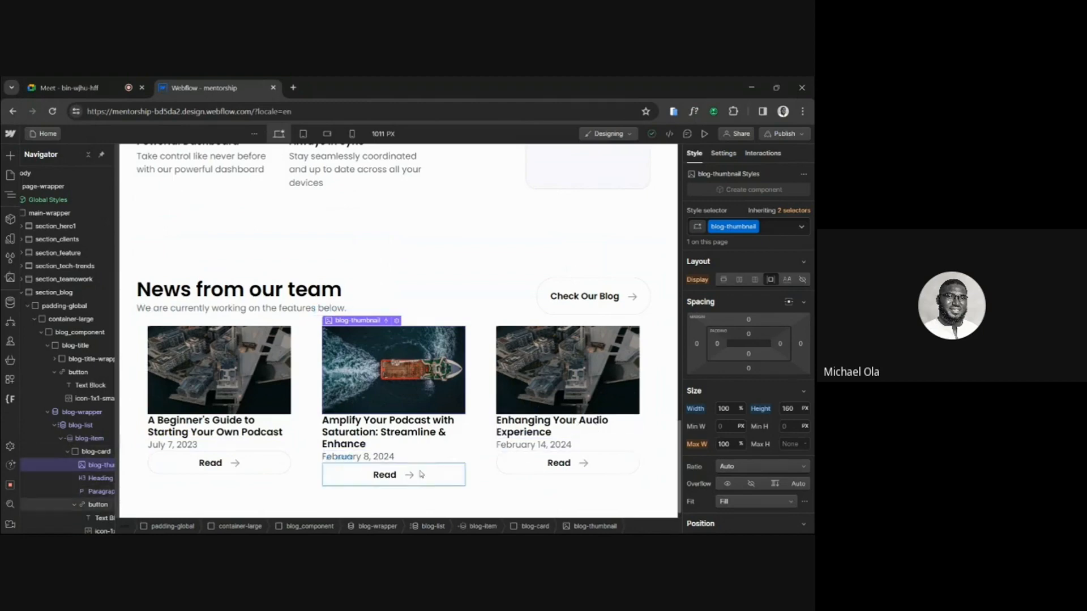
Link the first blog card's Read button to the collection page Current Blog.
click(273, 473)
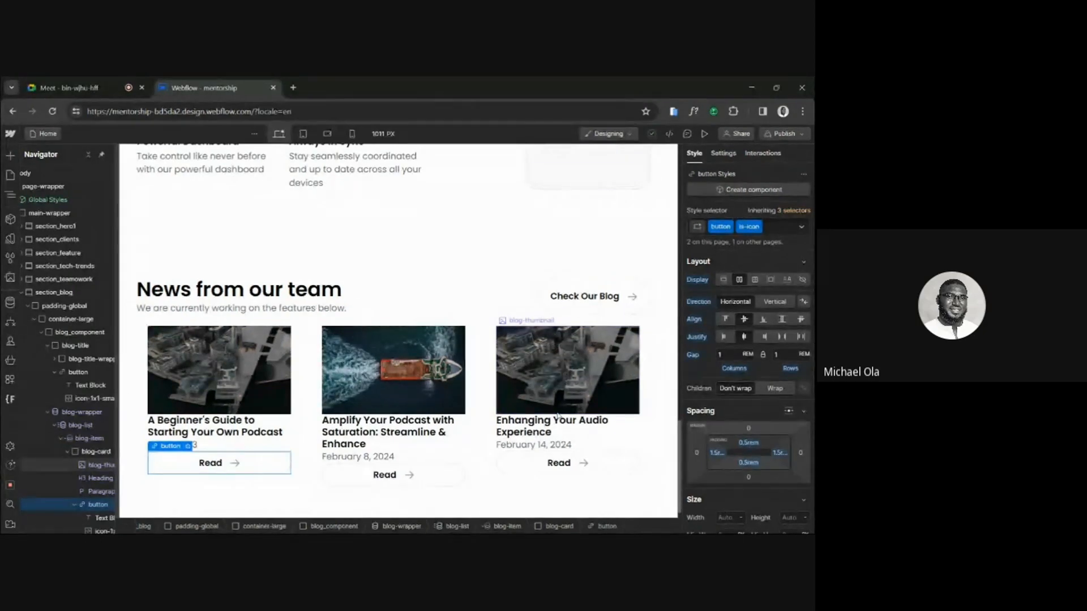
click(189, 447)
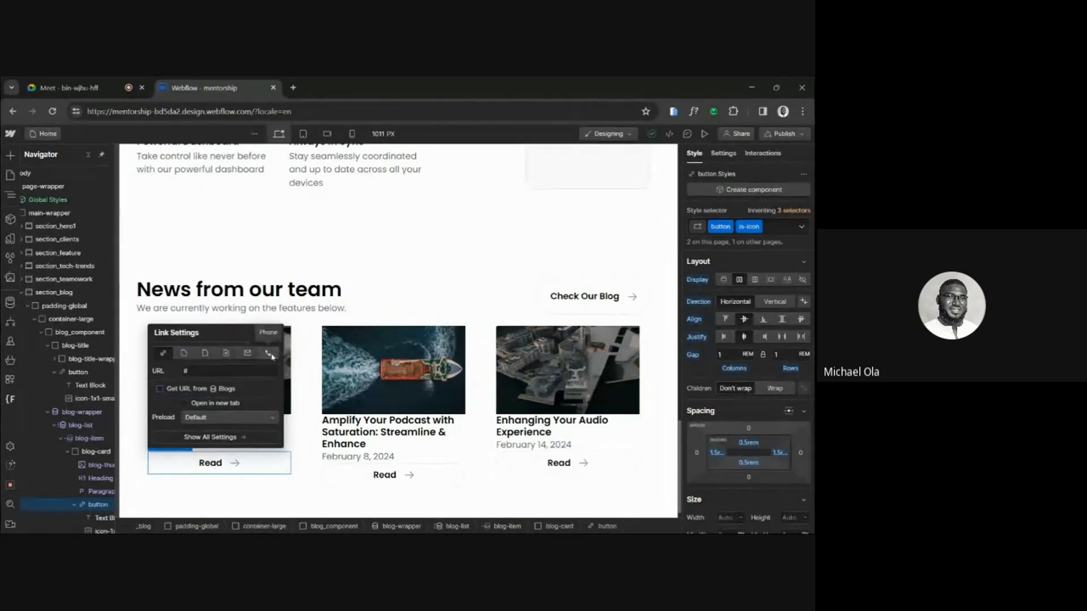
click(184, 354)
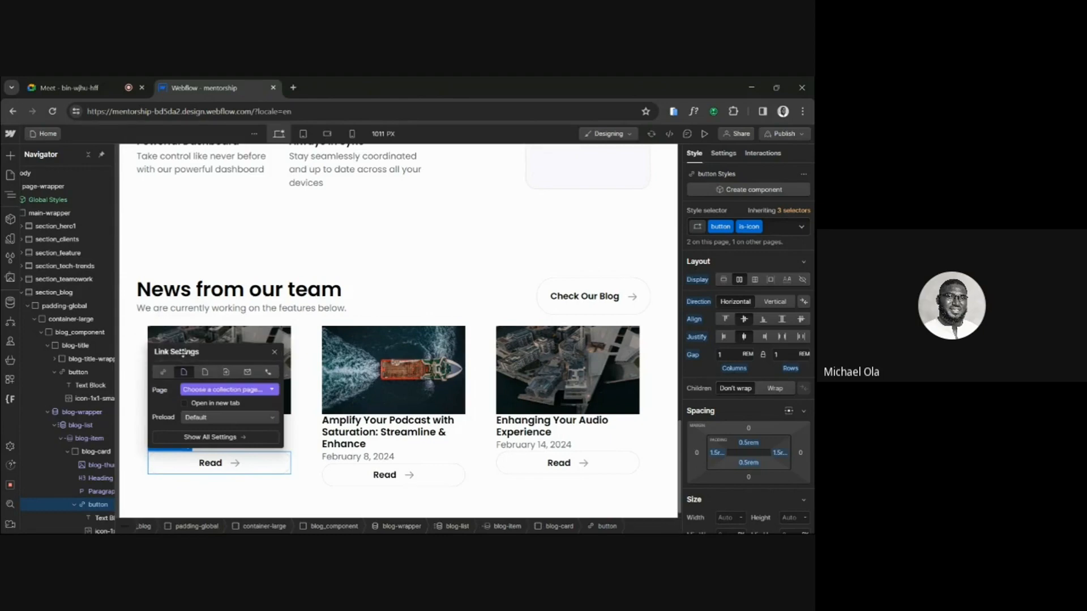
click(208, 390)
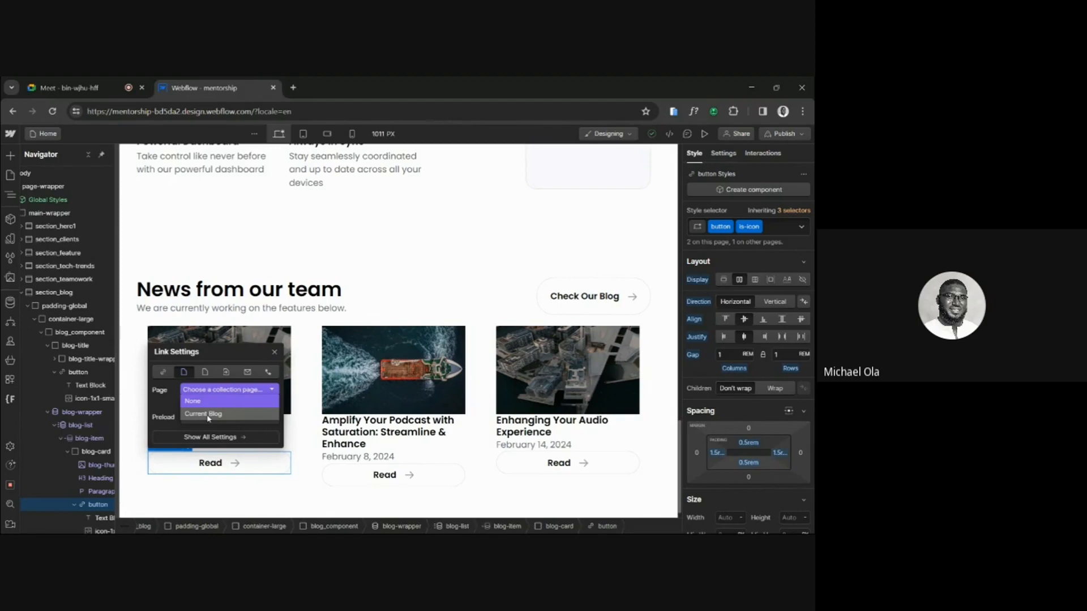
click(208, 416)
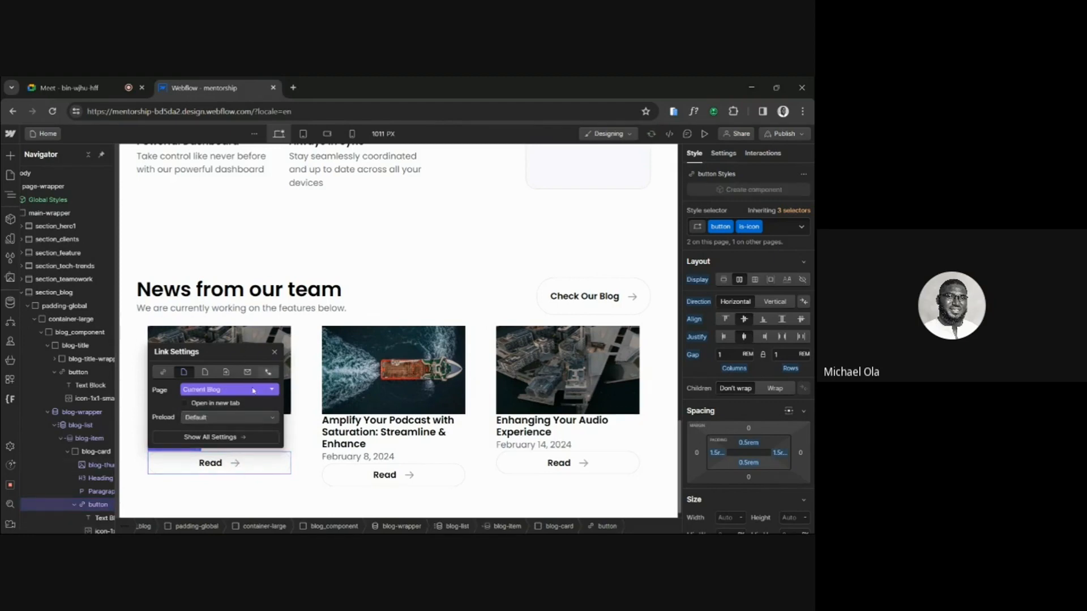
click(274, 354)
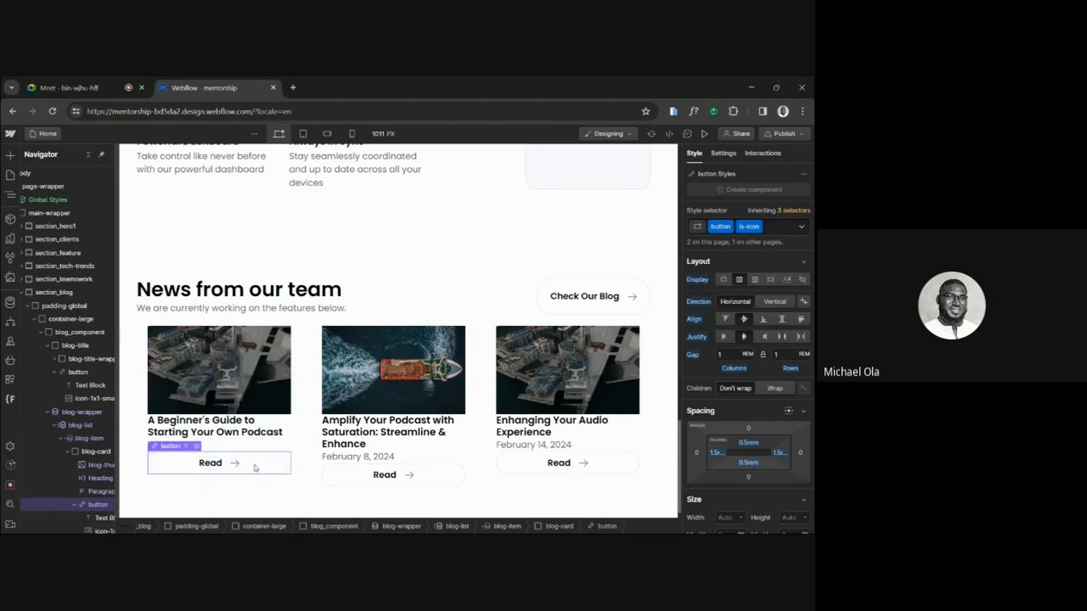
Switch the second blog card's Read button link to the URL type, leaving the address empty.
click(396, 475)
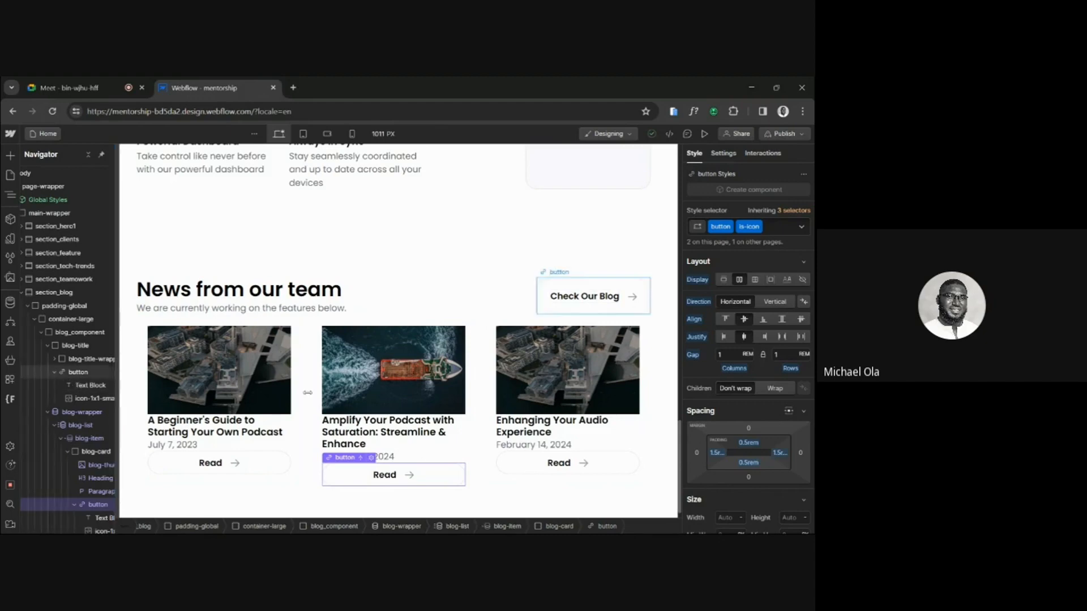
click(374, 457)
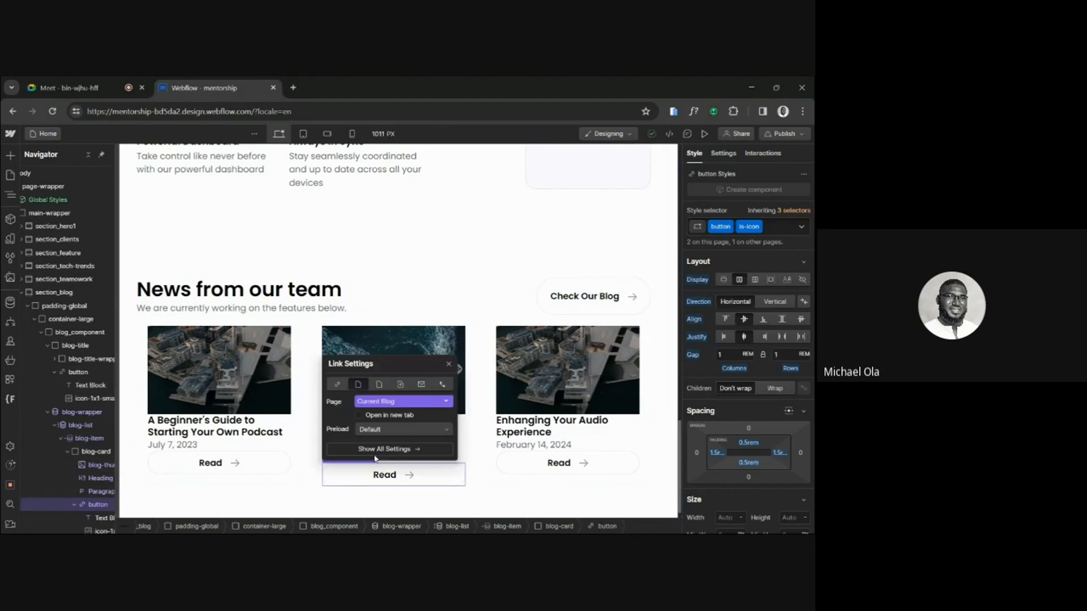
click(339, 386)
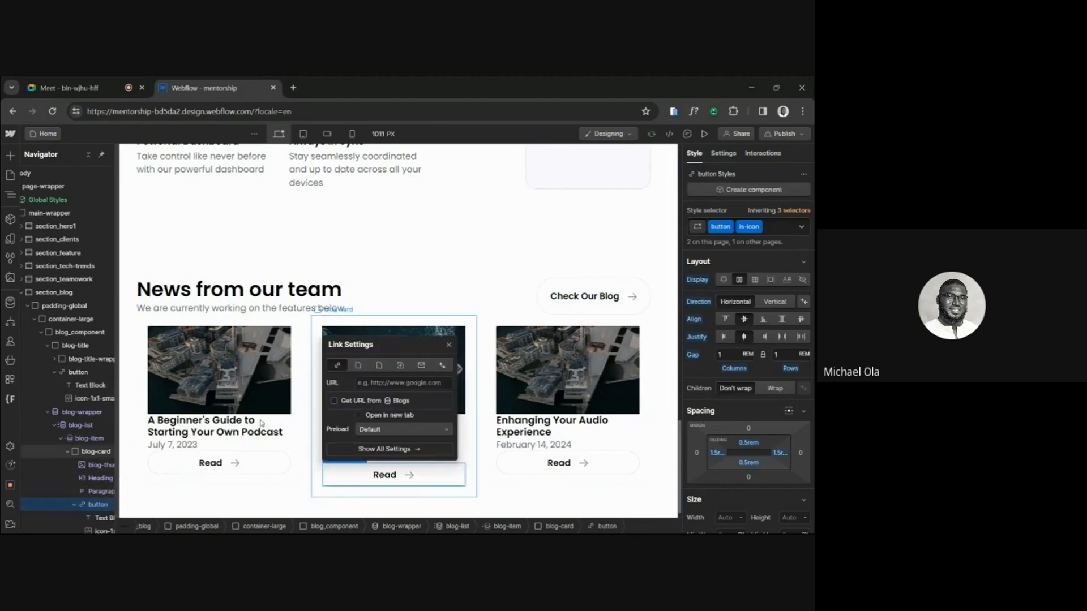
click(449, 345)
scroll(92, 441, right, 1)
scroll(64, 446, down, 1)
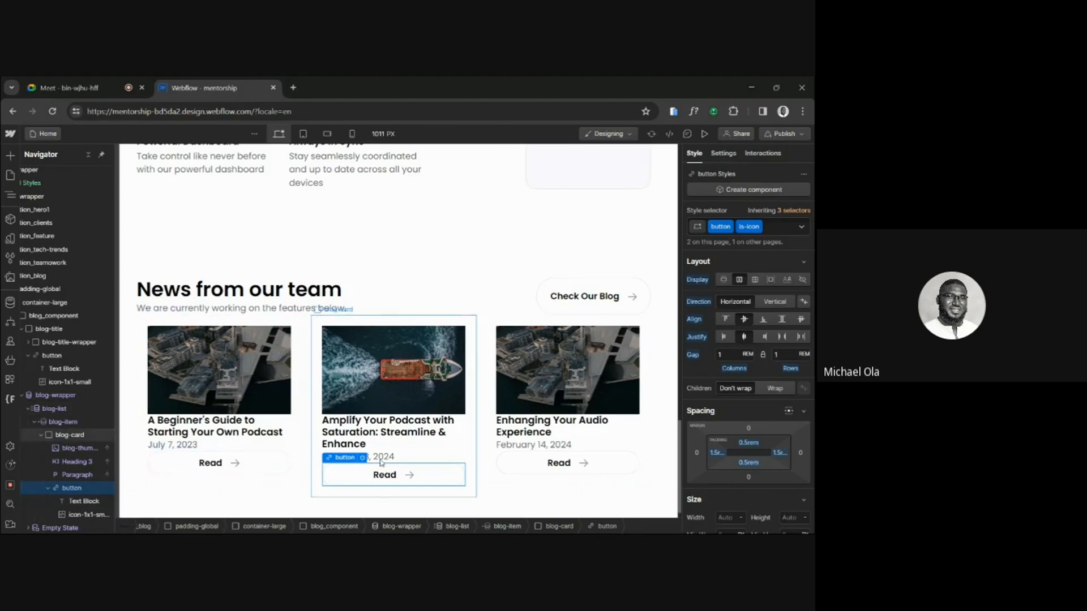
Set the second blog card's Read button back to a collection page link pointing to Current Blog.
click(363, 458)
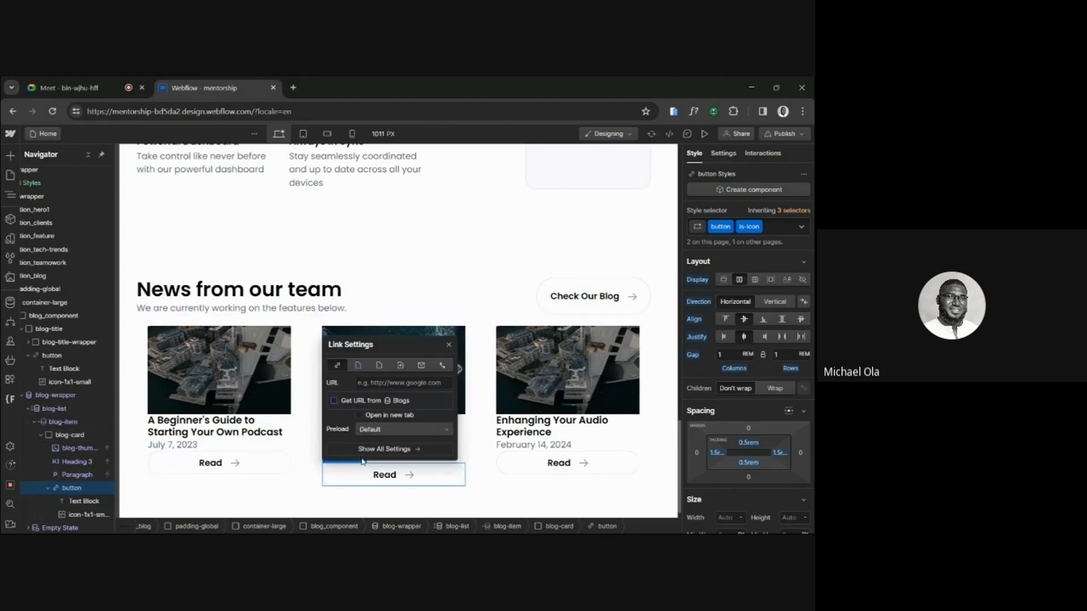
click(359, 366)
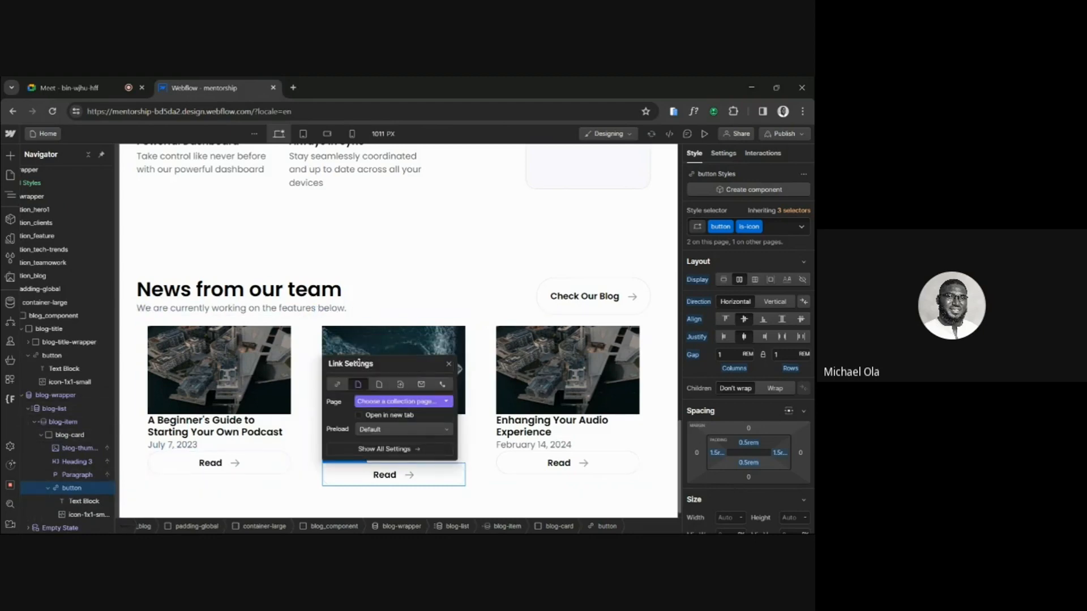
click(378, 402)
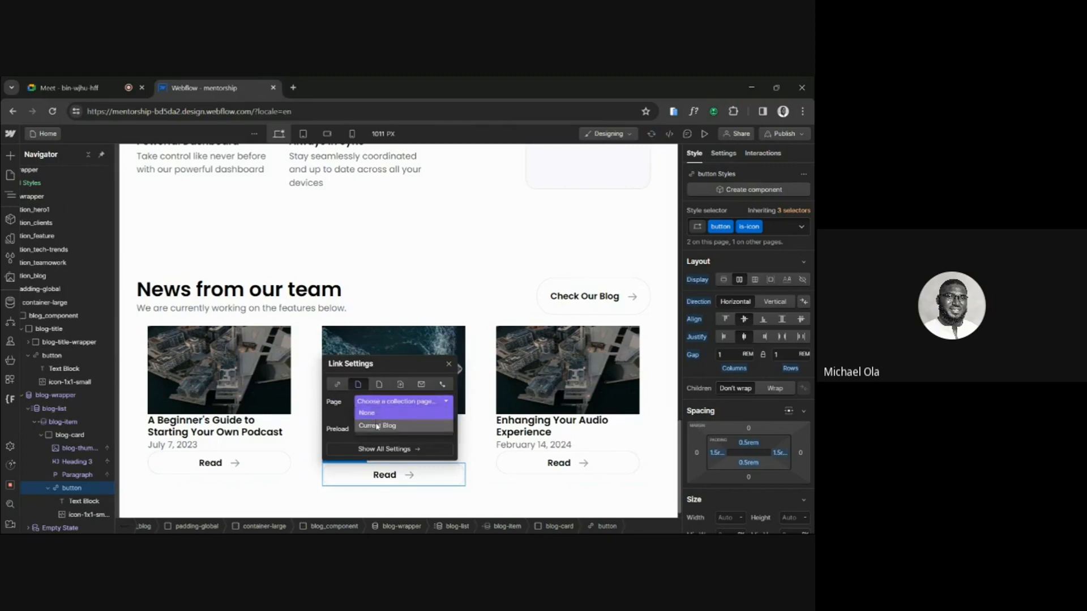
click(378, 426)
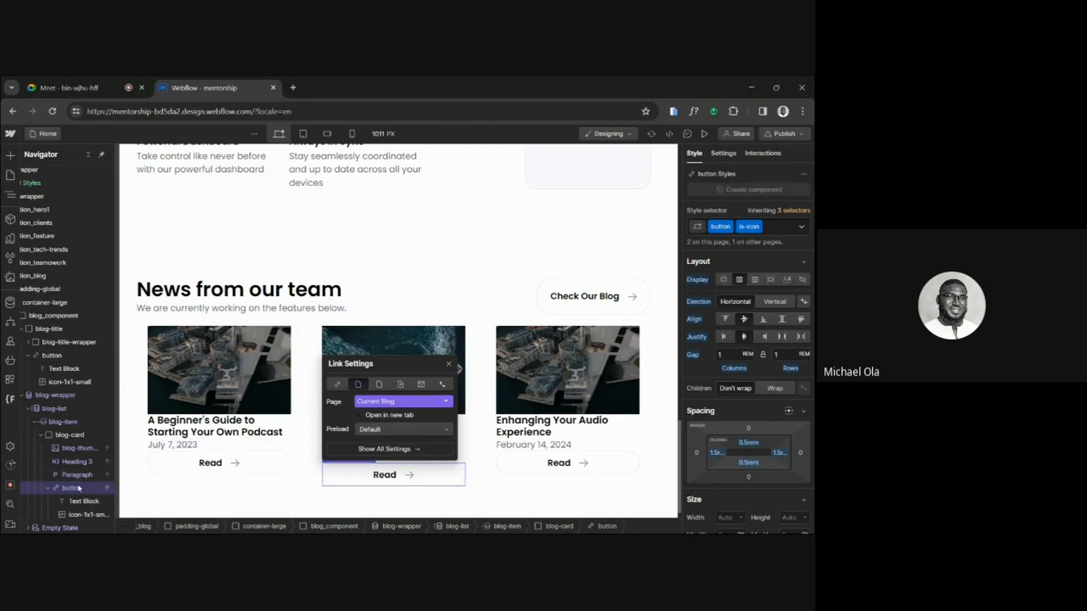
click(449, 364)
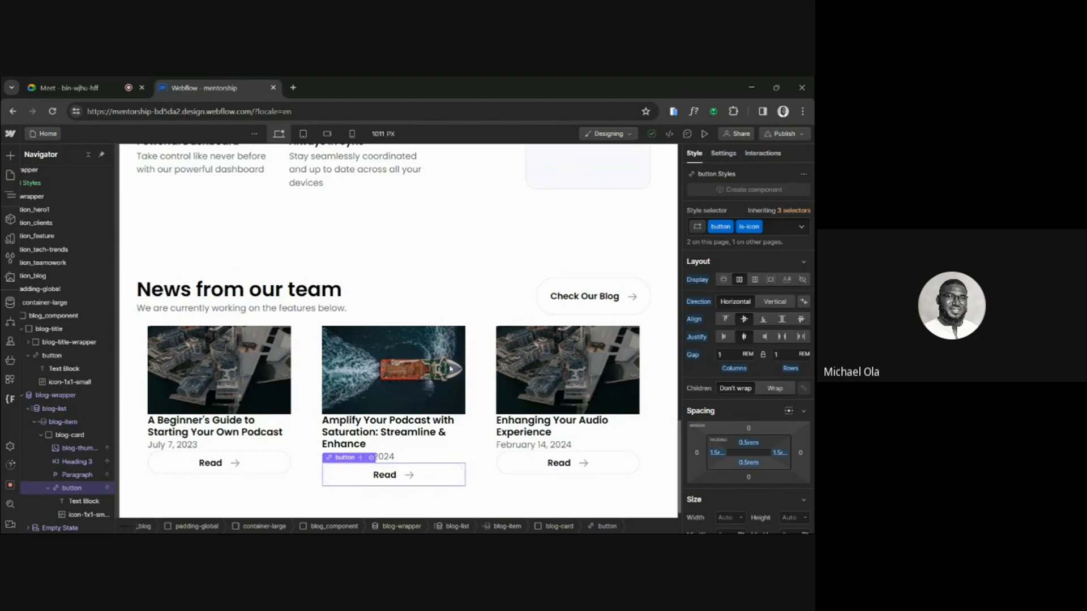
Review the home page's project board, client logos, features and latest tech sections, ending at the blog section.
scroll(536, 249, up, 10)
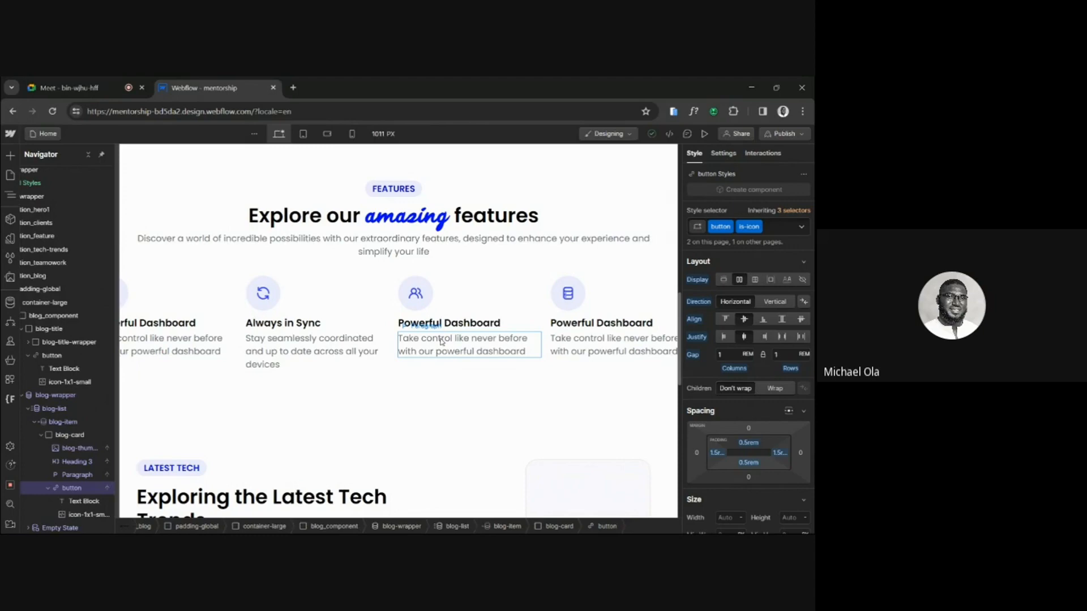
scroll(441, 341, up, 5)
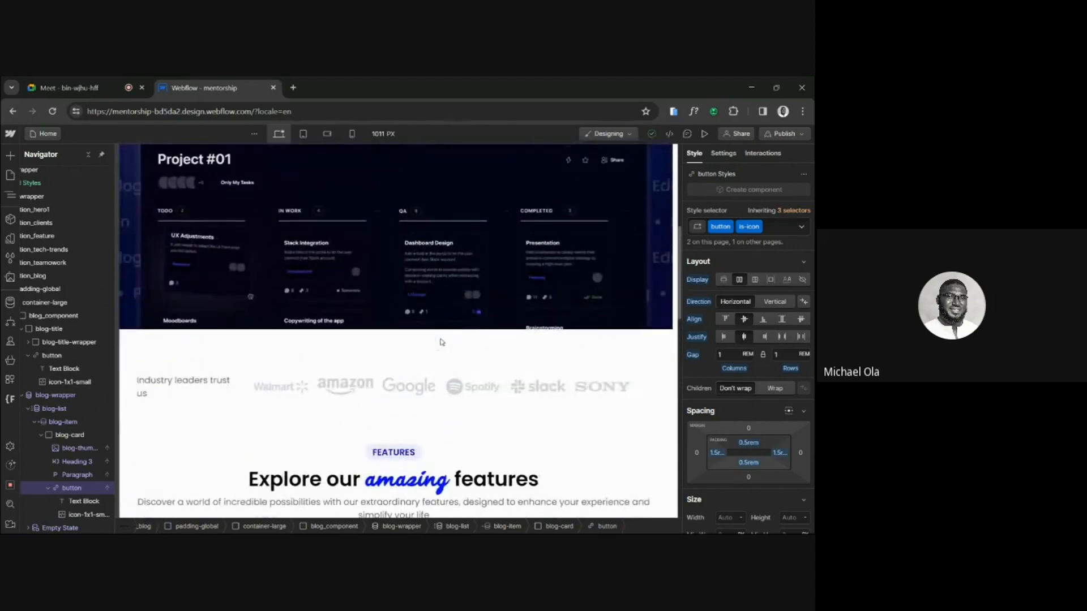
scroll(441, 341, down, 4)
scroll(441, 342, up, 1)
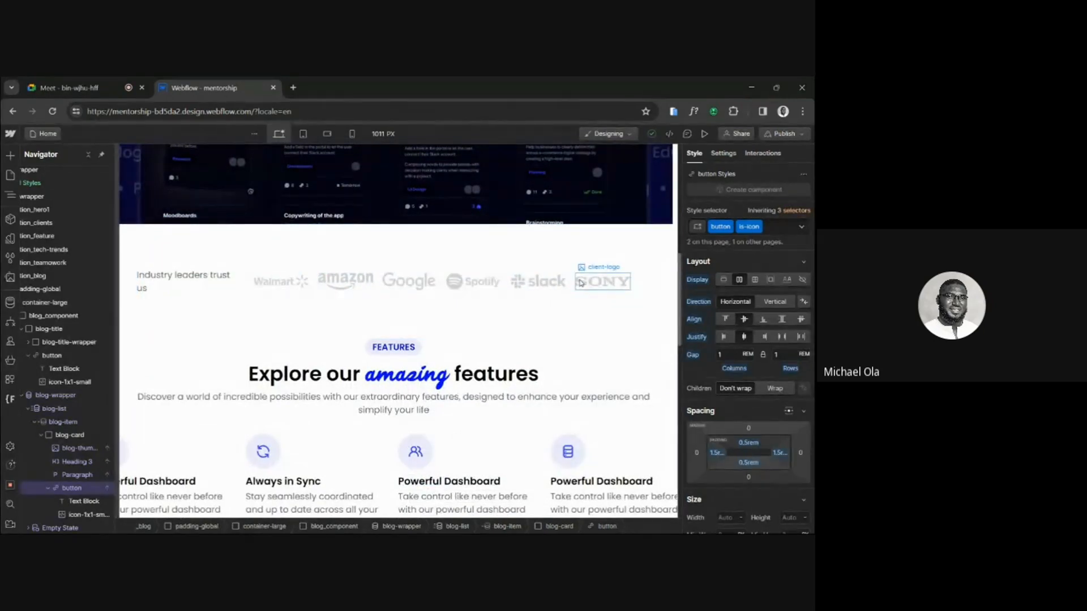
scroll(580, 282, down, 2)
scroll(580, 283, down, 5)
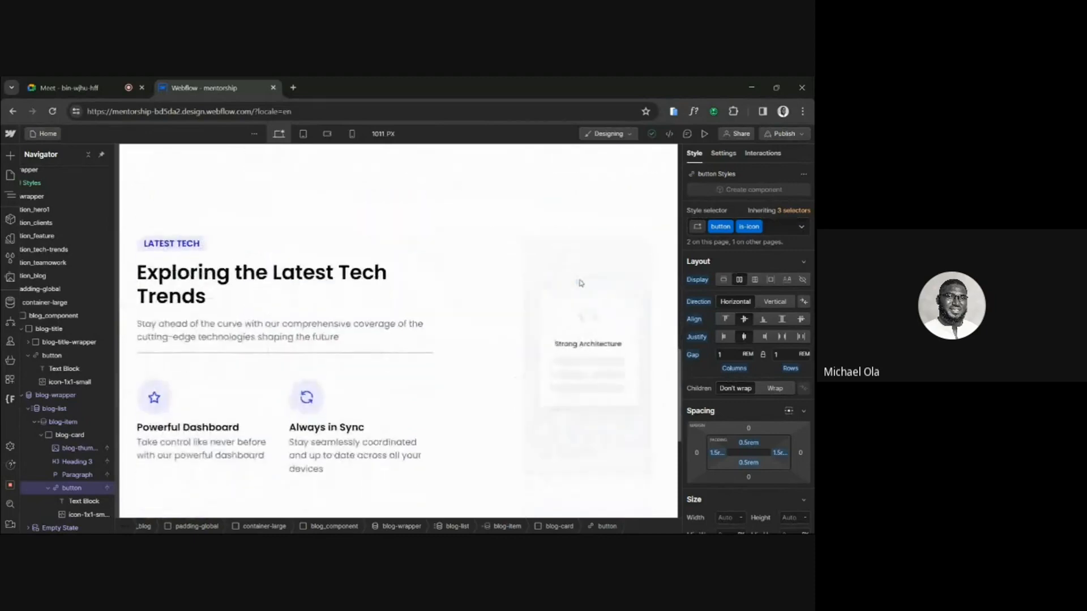
scroll(419, 351, down, 4)
scroll(402, 343, down, 2)
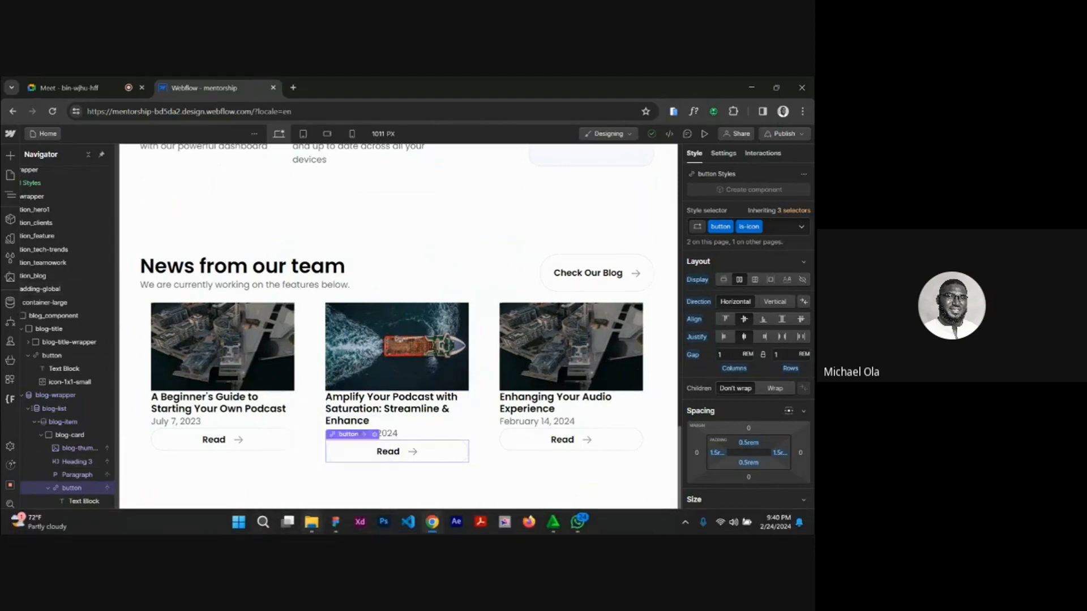
Copy the Blog Card's border colour #EAECF0 from the Figma design and return to Webflow.
mouse_move(332, 529)
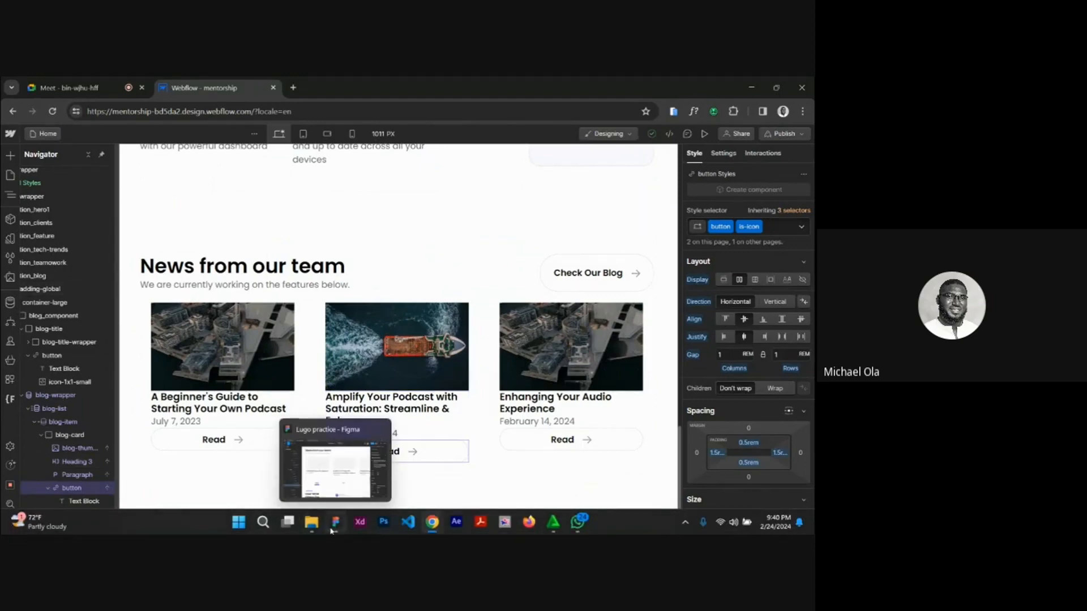
click(332, 529)
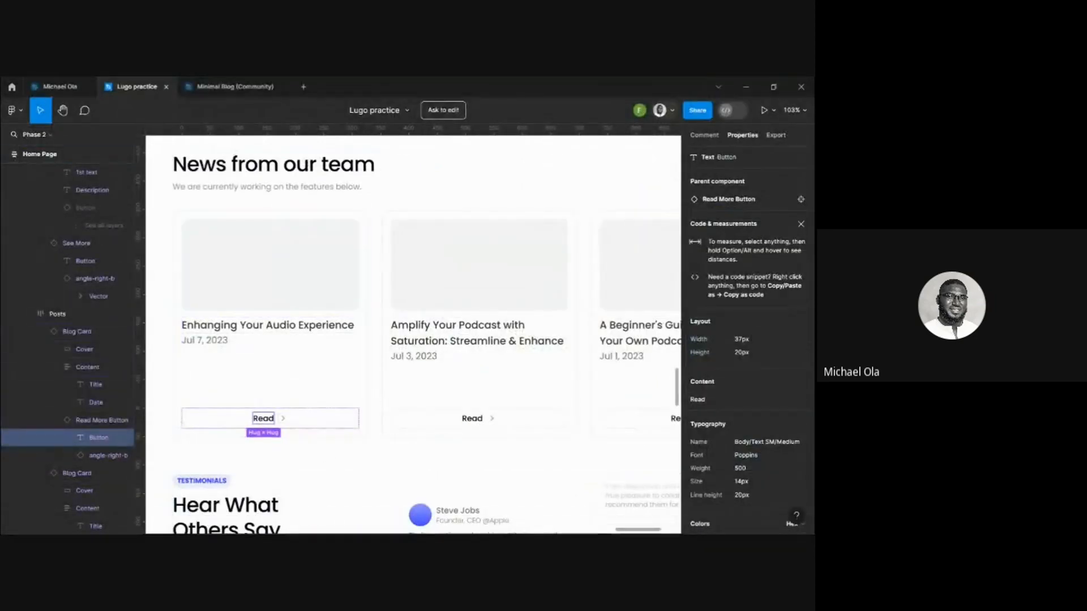
click(371, 385)
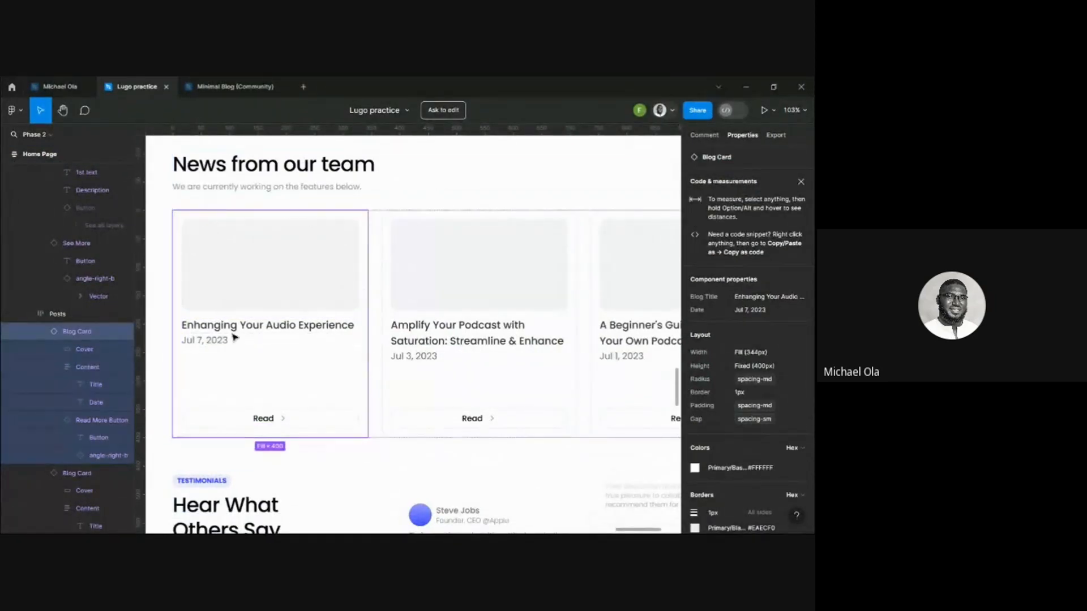
click(767, 529)
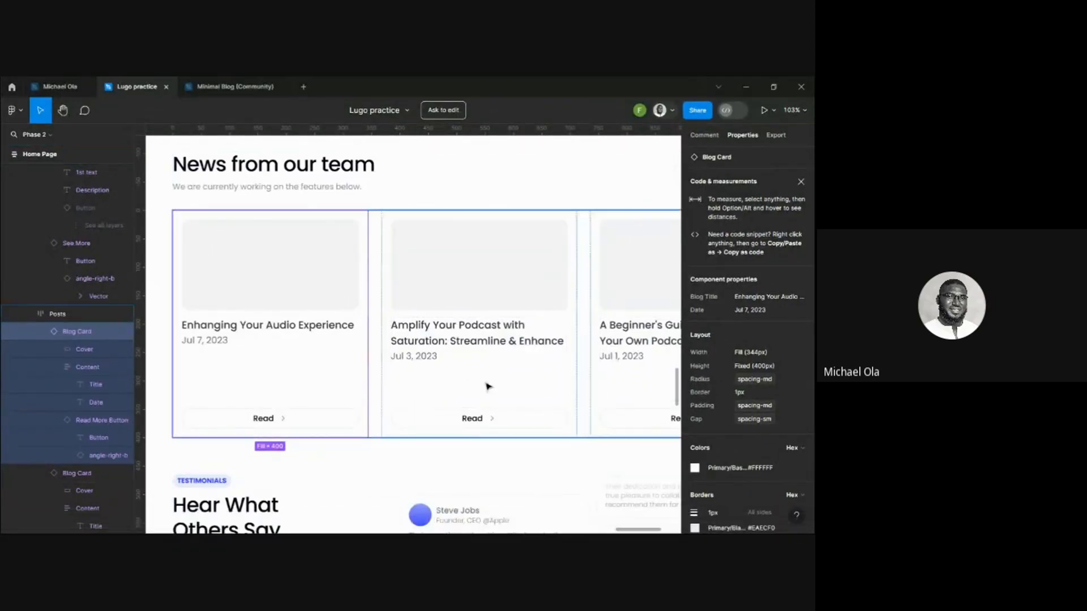
mouse_move(408, 532)
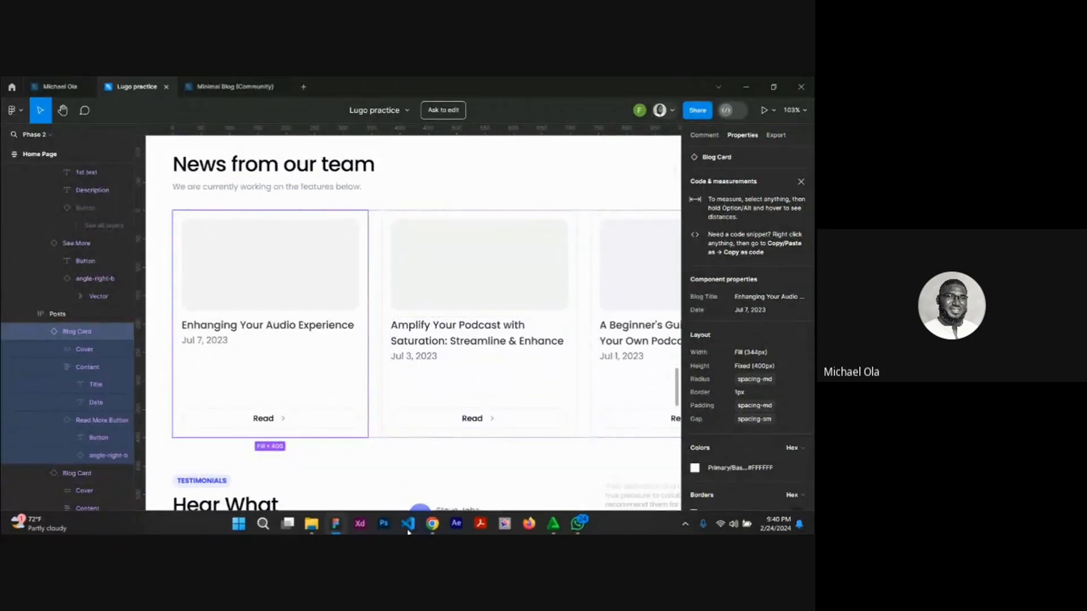
click(336, 523)
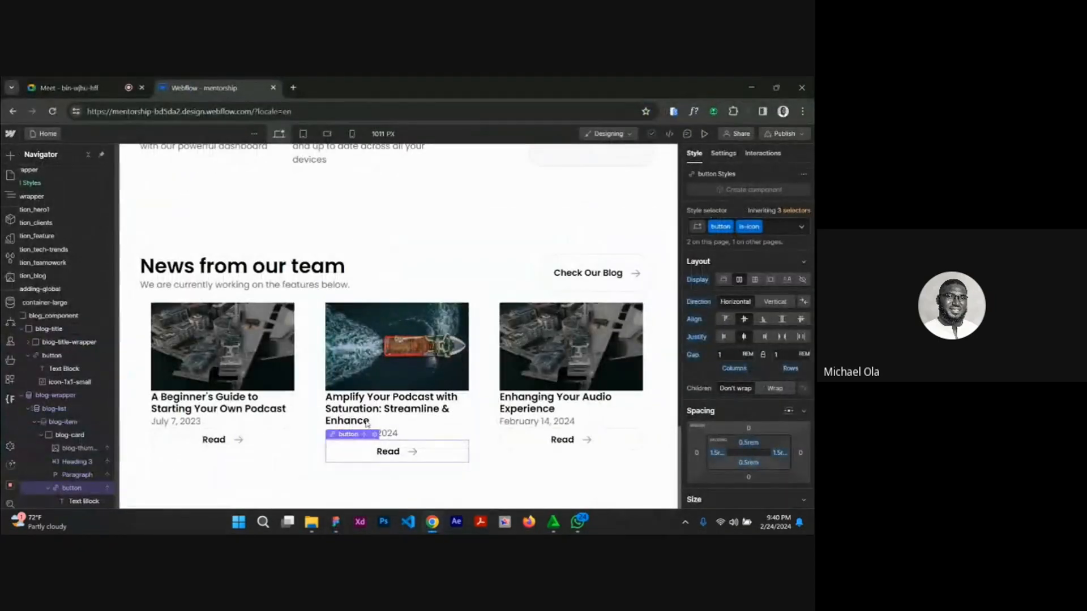
Give blog-card a solid 1 px border in the copied colour #EAECF0.
click(301, 415)
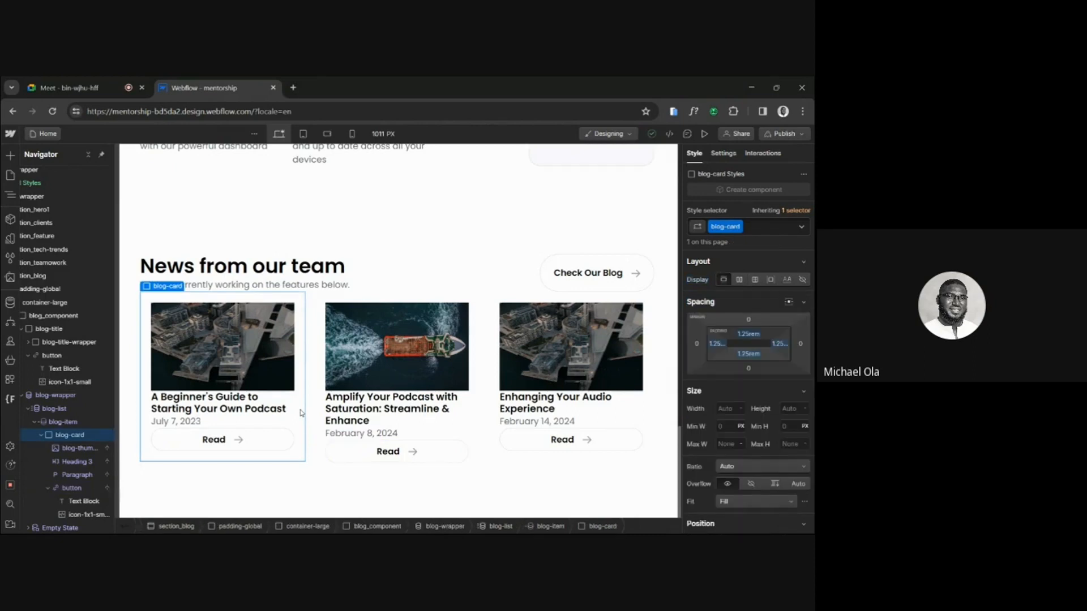
scroll(752, 396, down, 10)
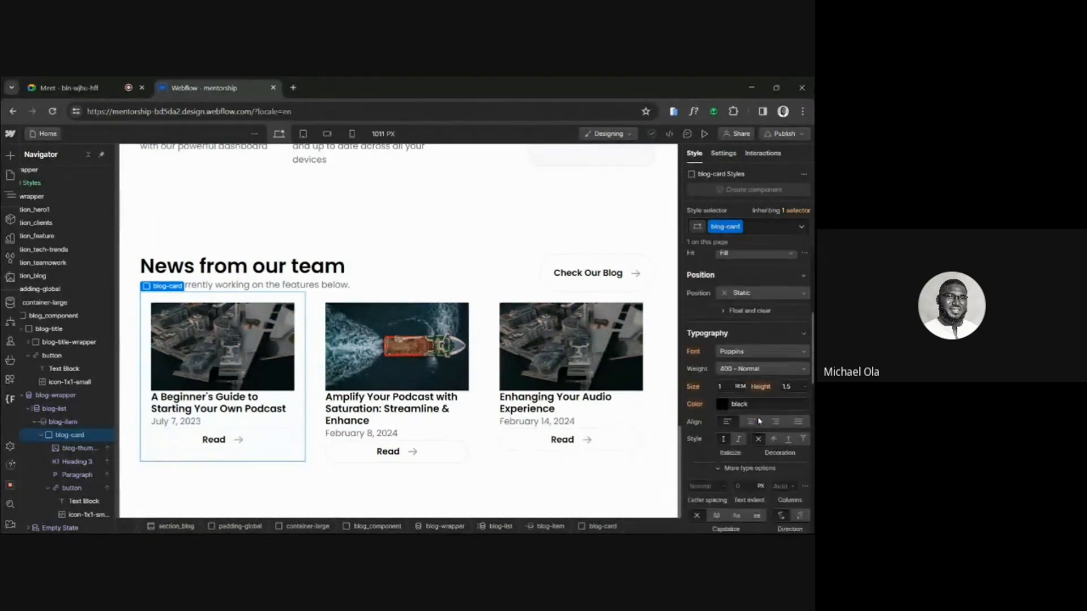
scroll(759, 421, down, 2)
scroll(765, 467, down, 1)
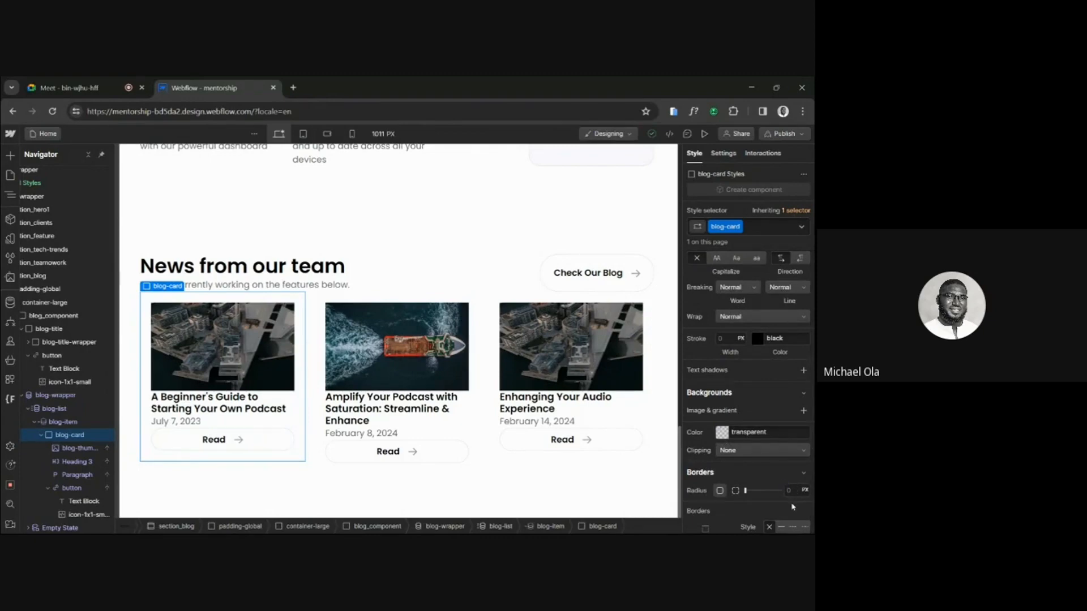
scroll(792, 506, down, 2)
click(781, 447)
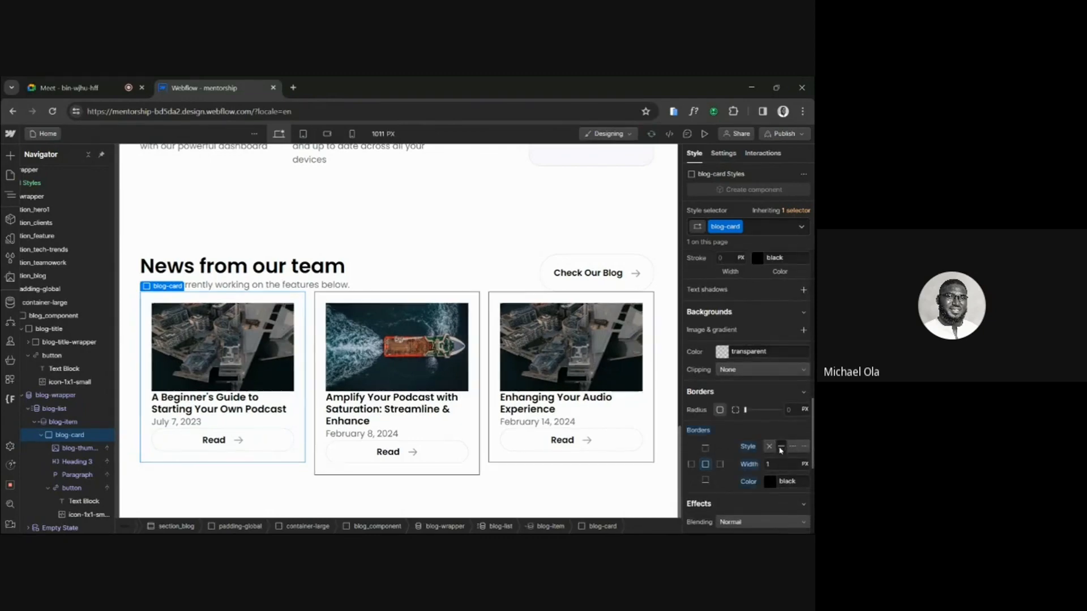
click(787, 481)
key(ctrl+v)
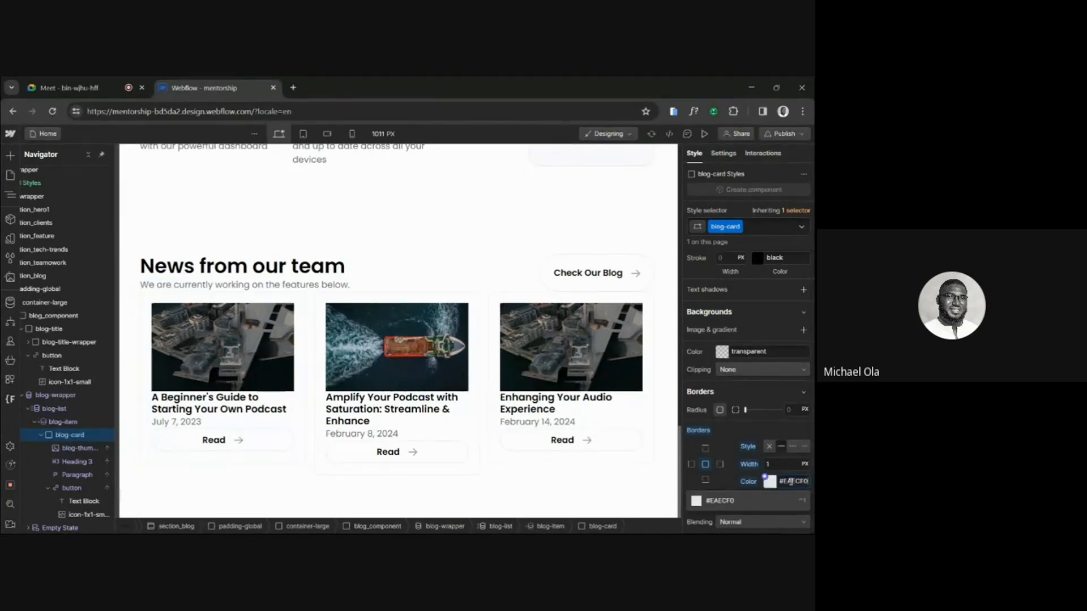
key(Return)
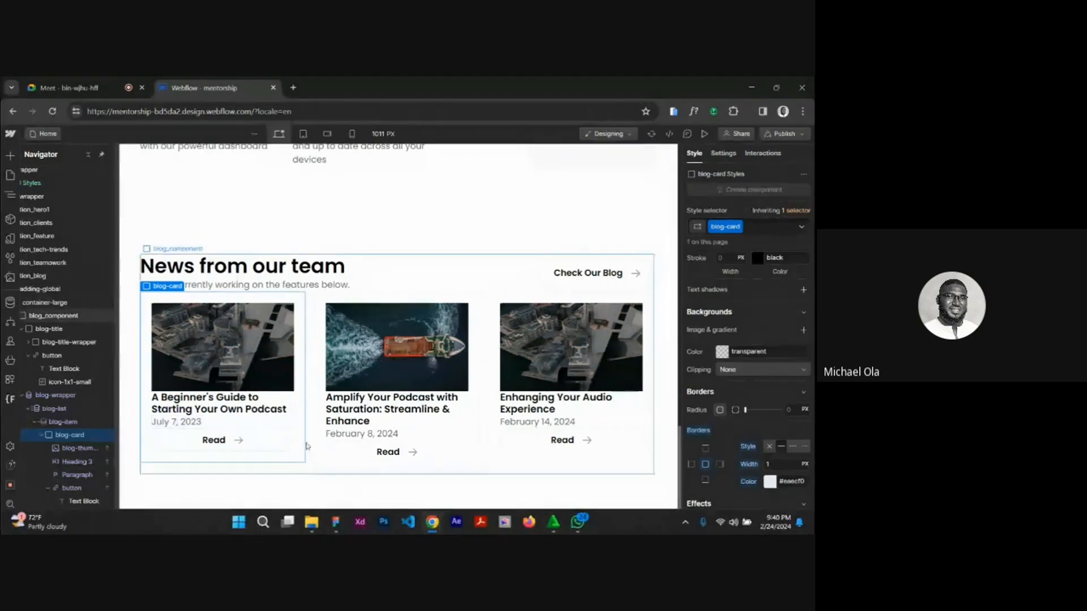
Check the Blog Card's layout in the Figma design again, then return to Webflow.
click(333, 531)
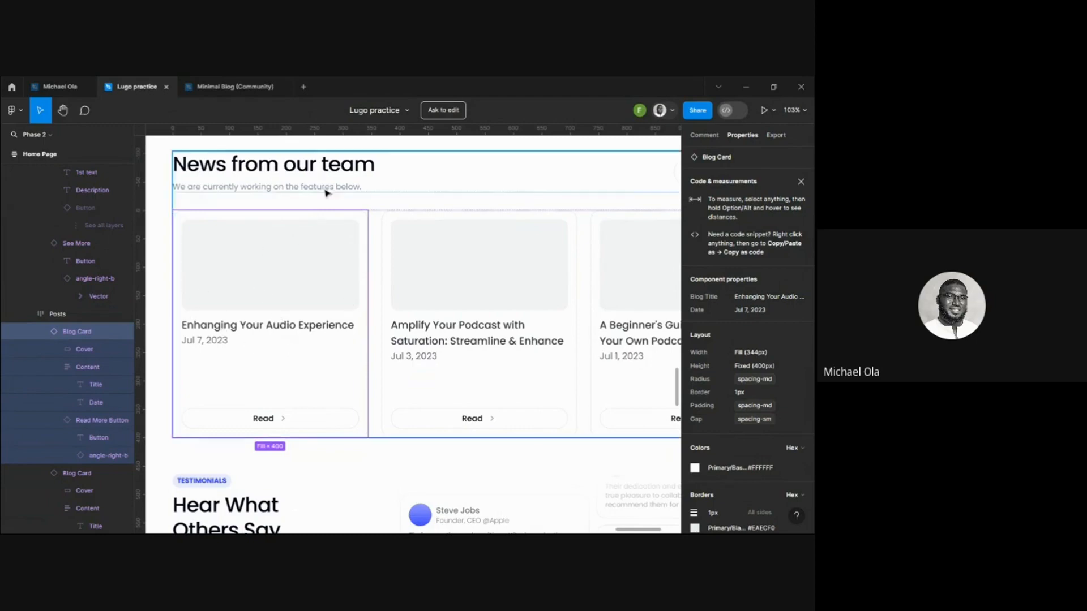
mouse_move(298, 532)
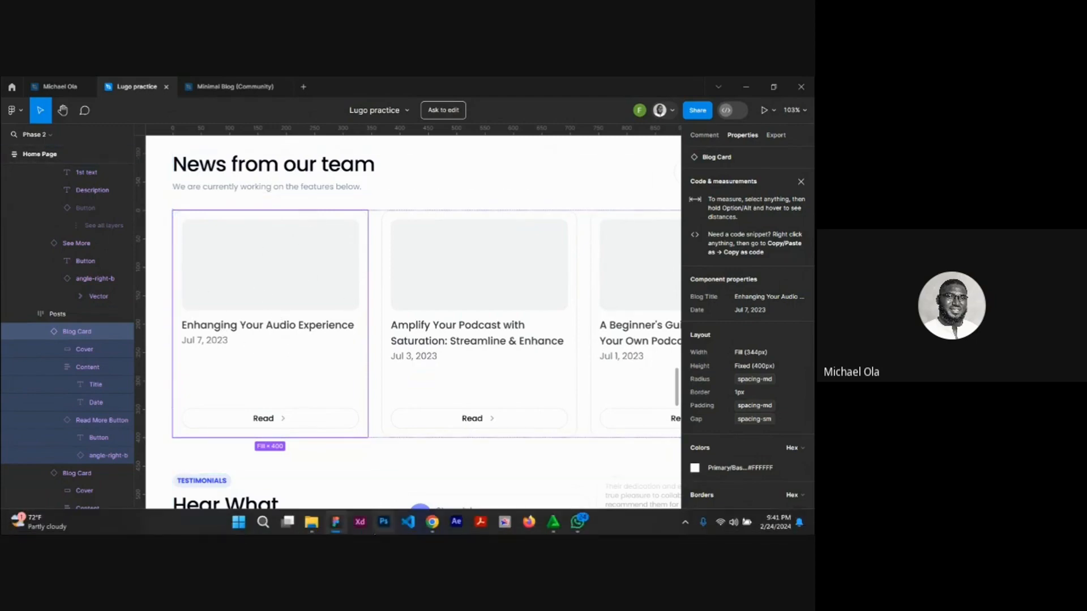
mouse_move(428, 530)
click(376, 470)
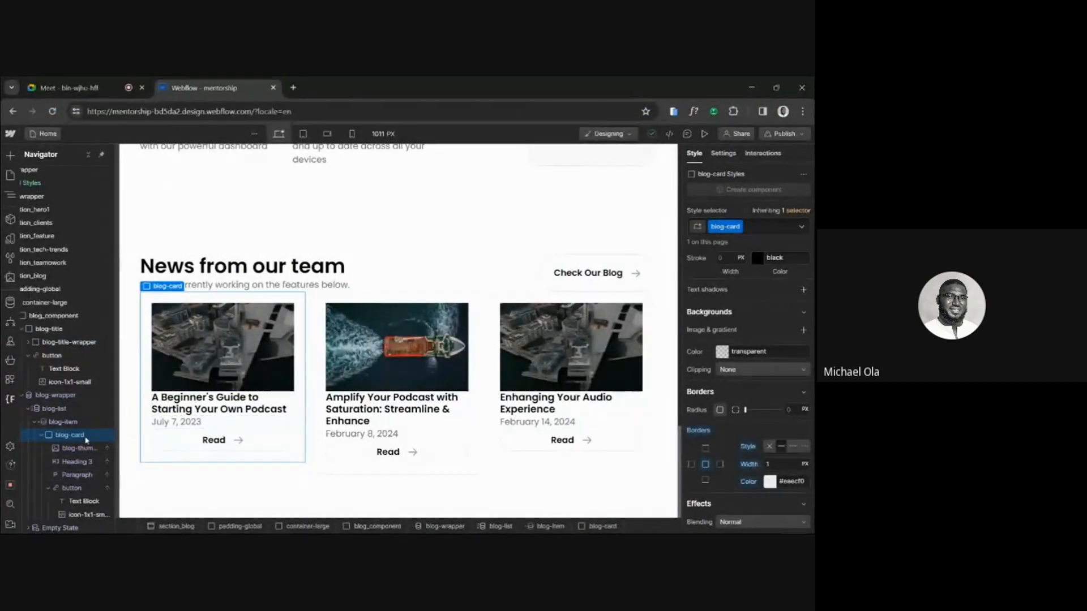
Wrap the blog-thumbnail image in a div block and give the div the class blog-thumbnail-content.
click(80, 451)
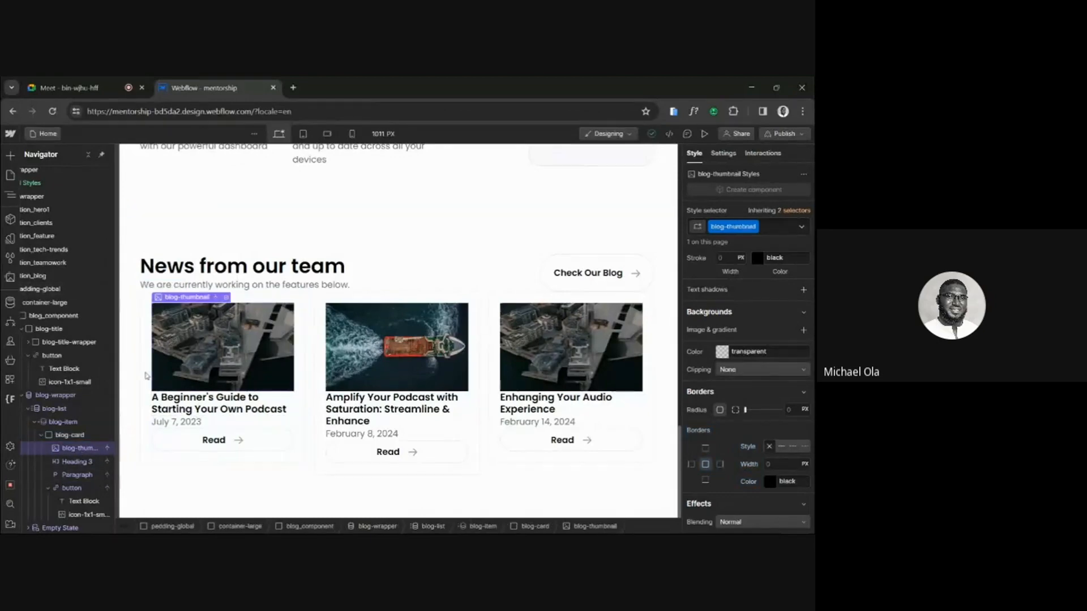
right_click(167, 296)
mouse_move(278, 320)
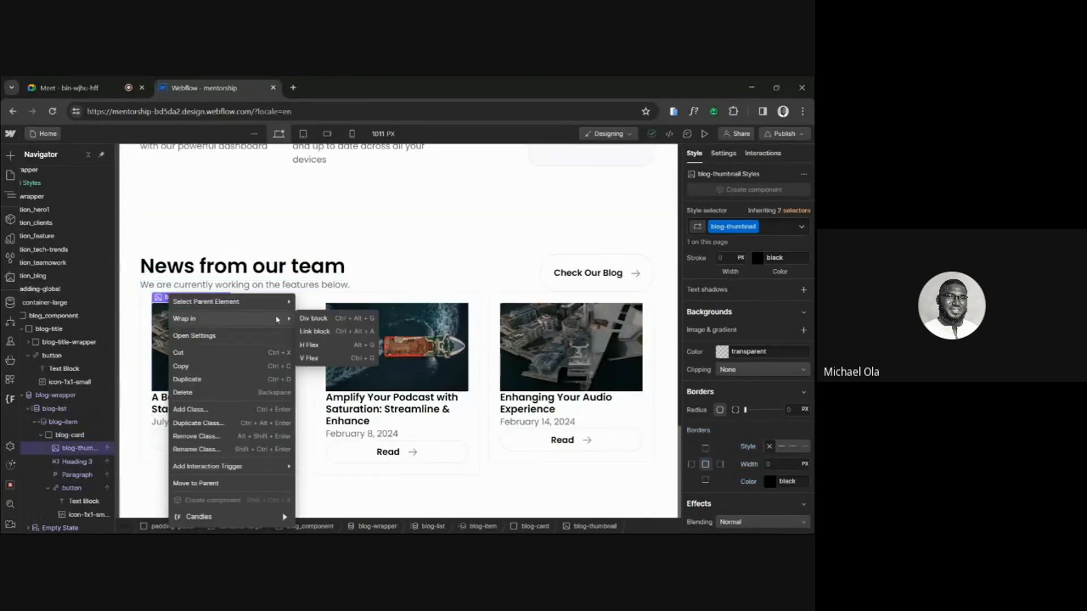
click(341, 321)
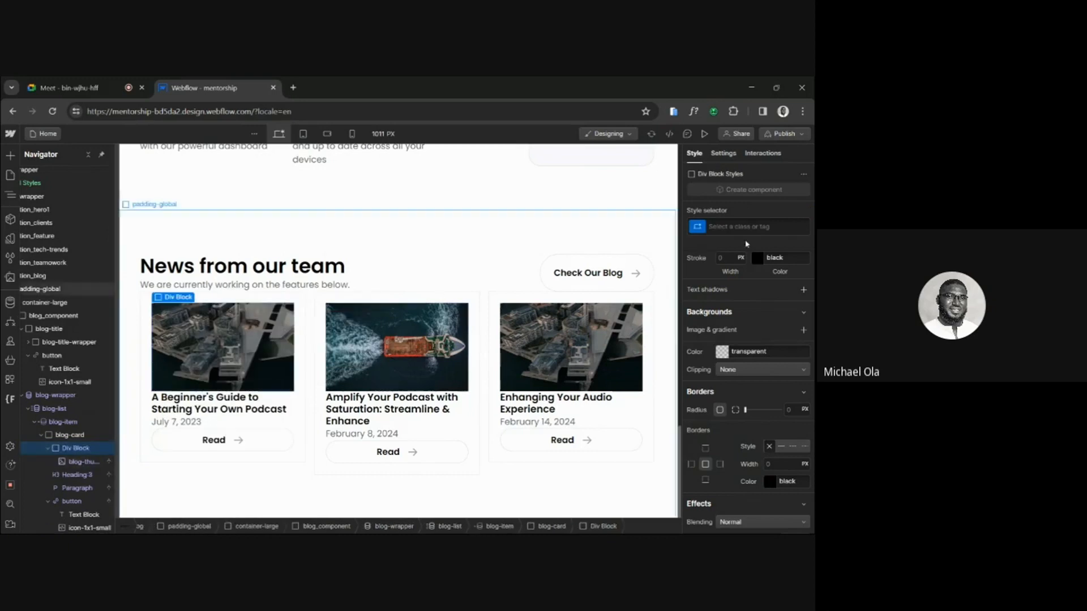
click(747, 227)
text(blo)
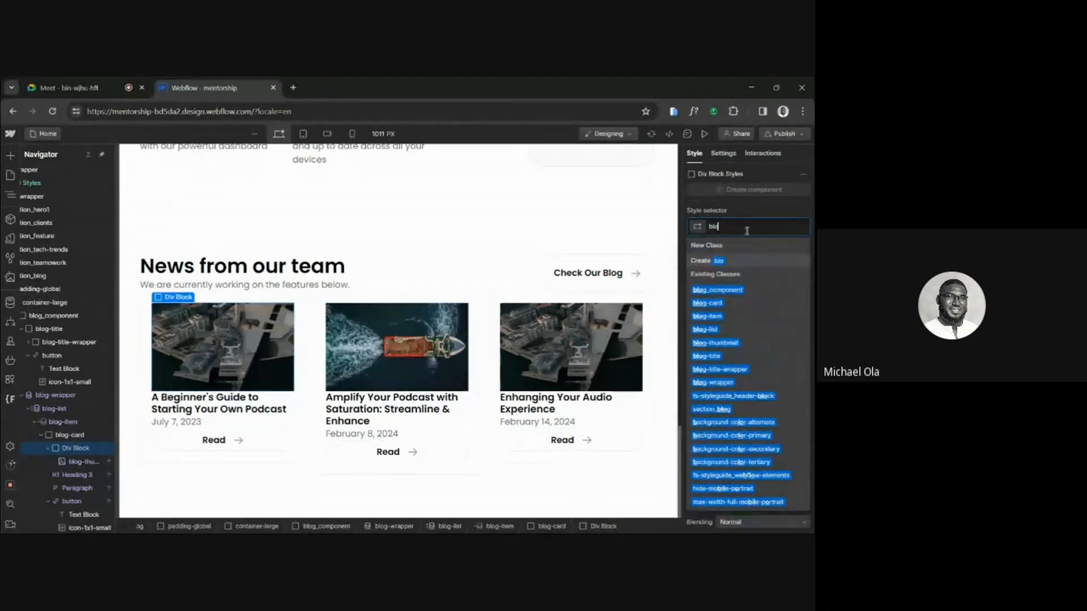
text(g-thu)
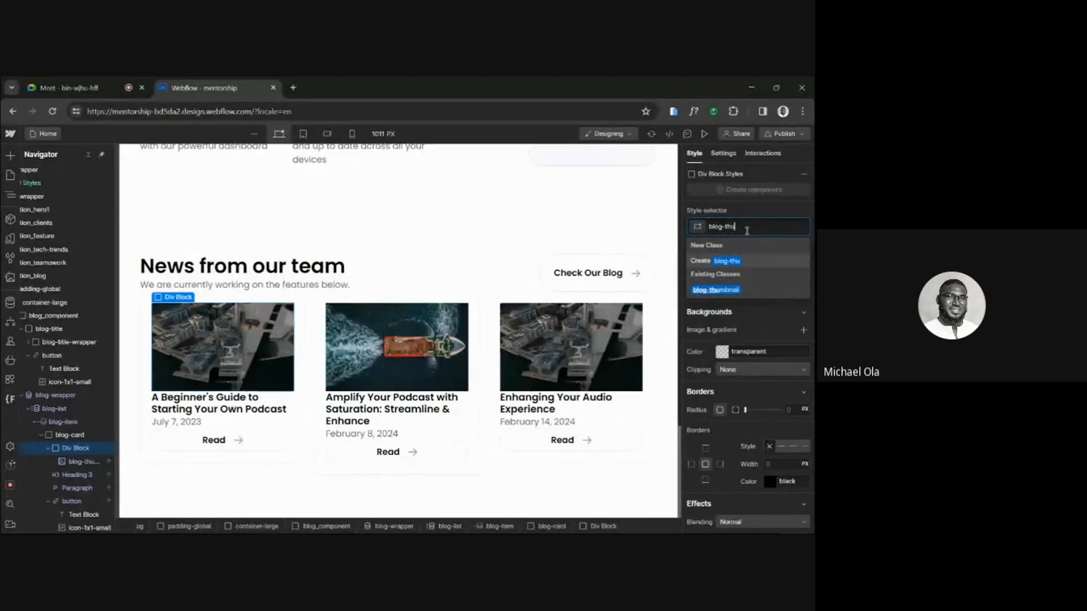
text(mbnail-content)
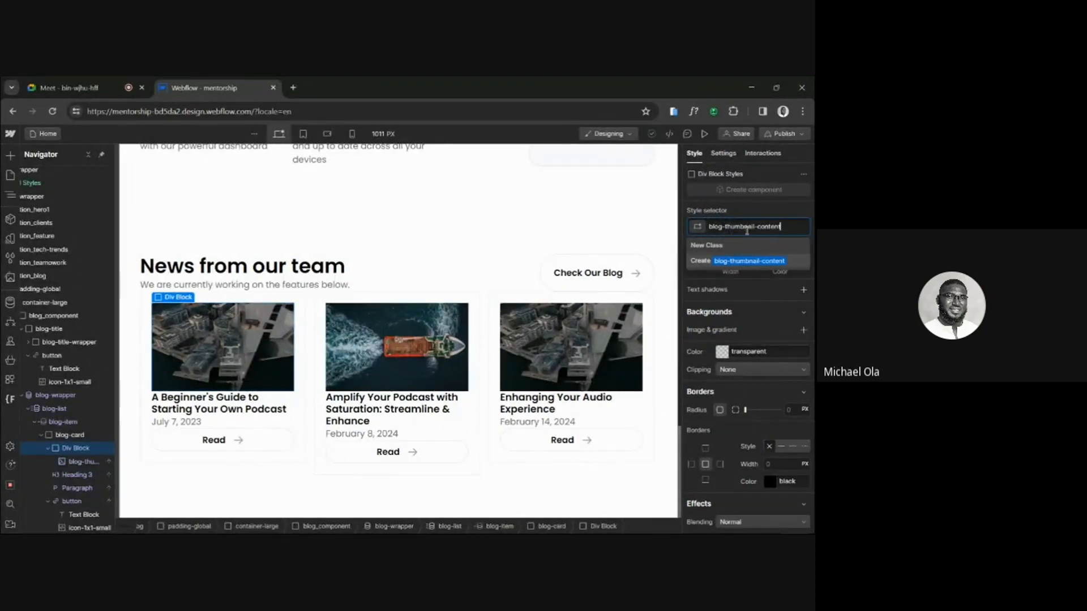
key(Return)
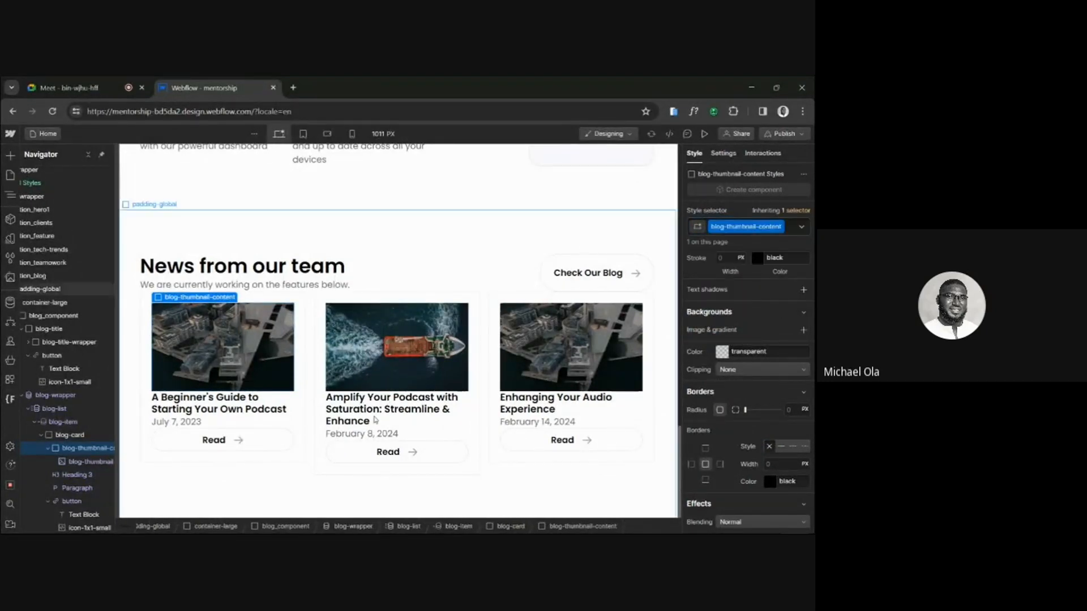
Move the card's Heading 3 and date Paragraph into blog-thumbnail-content below the thumbnail, then collapse that div.
click(77, 477)
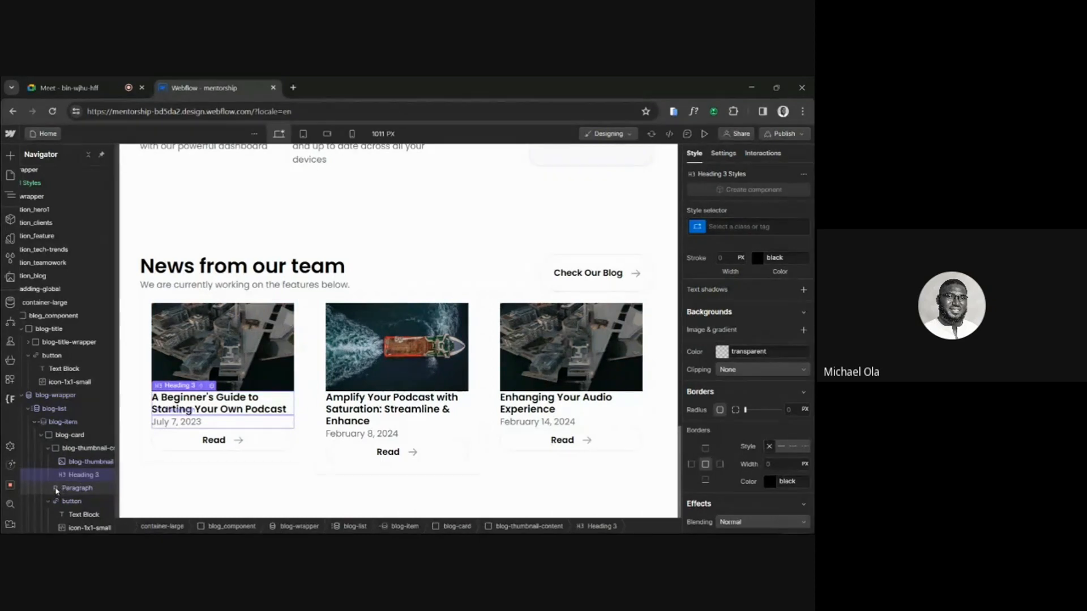
click(57, 489)
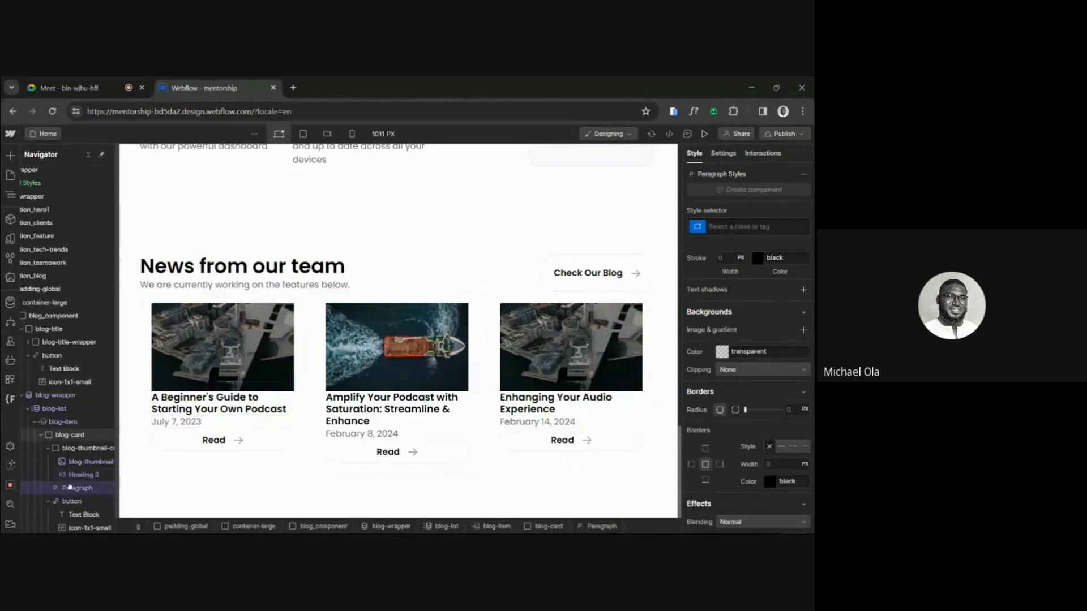
click(45, 447)
Set blog-card's display to Flex with a vertical direction.
click(69, 435)
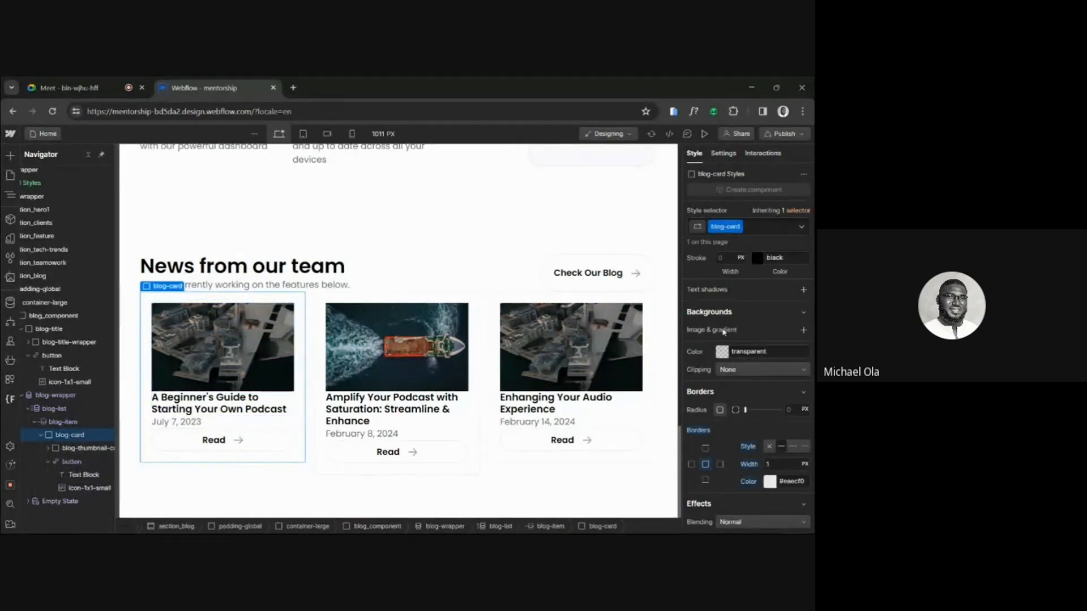
scroll(723, 332, up, 8)
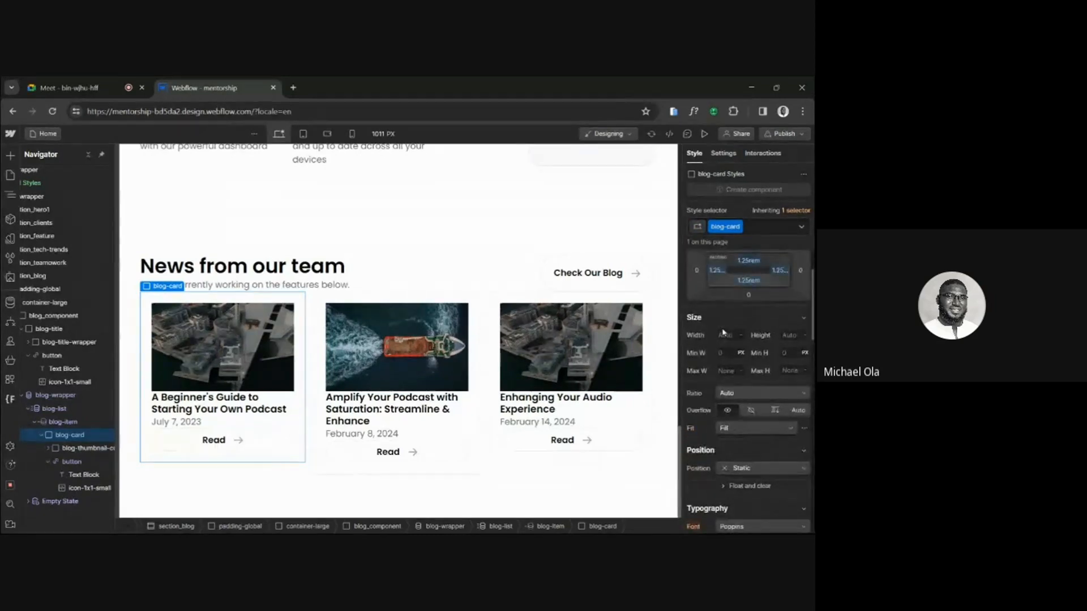
scroll(723, 332, up, 3)
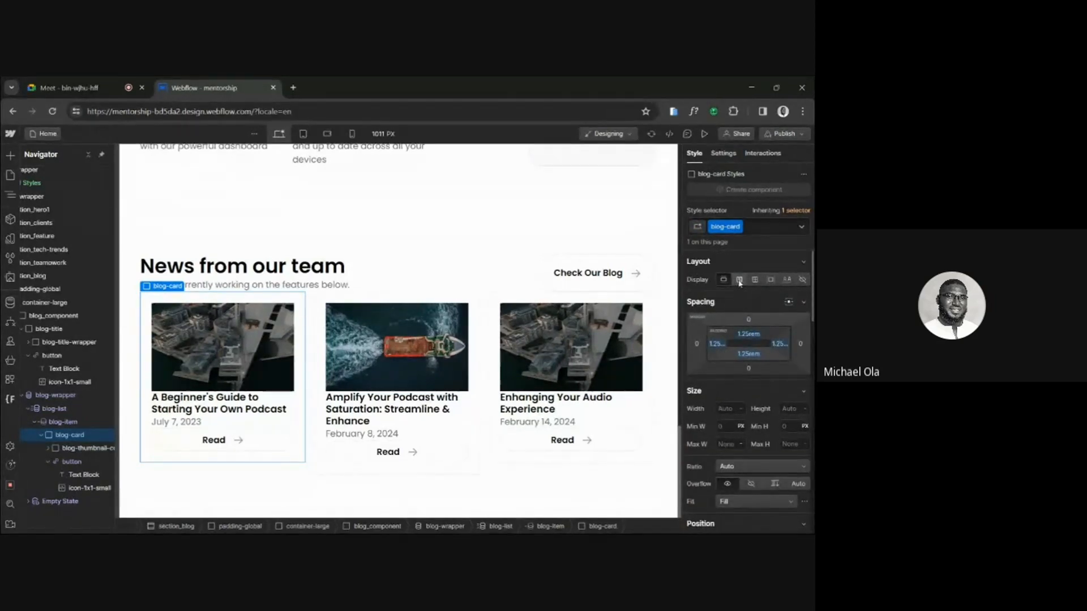
click(739, 280)
click(783, 305)
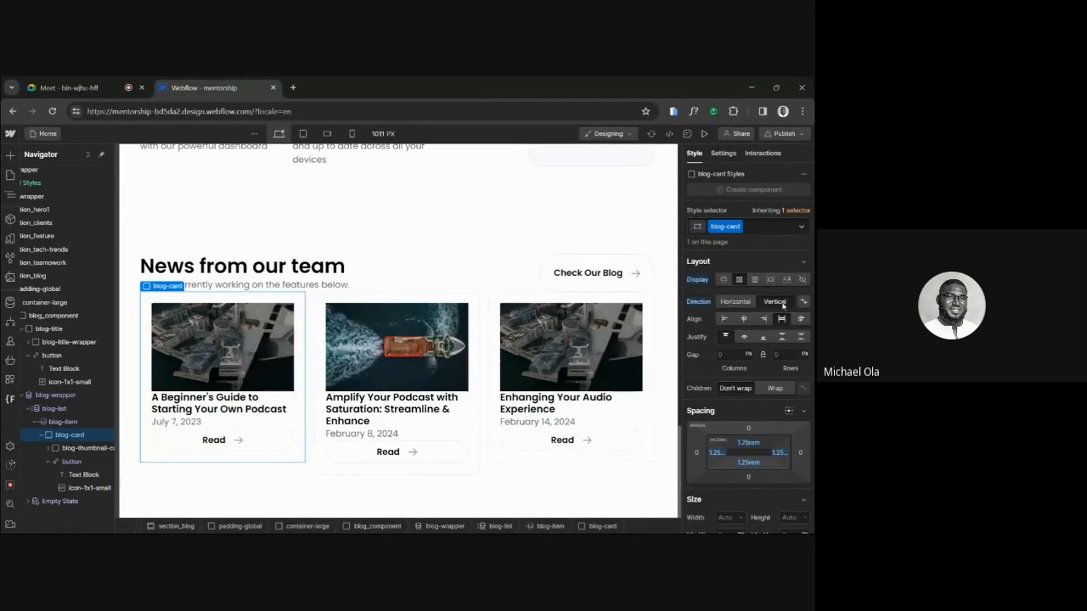
Compare the Blog Card spacing in the Figma design, then return to Webflow and set blog-card's gap to 3 rem.
click(787, 355)
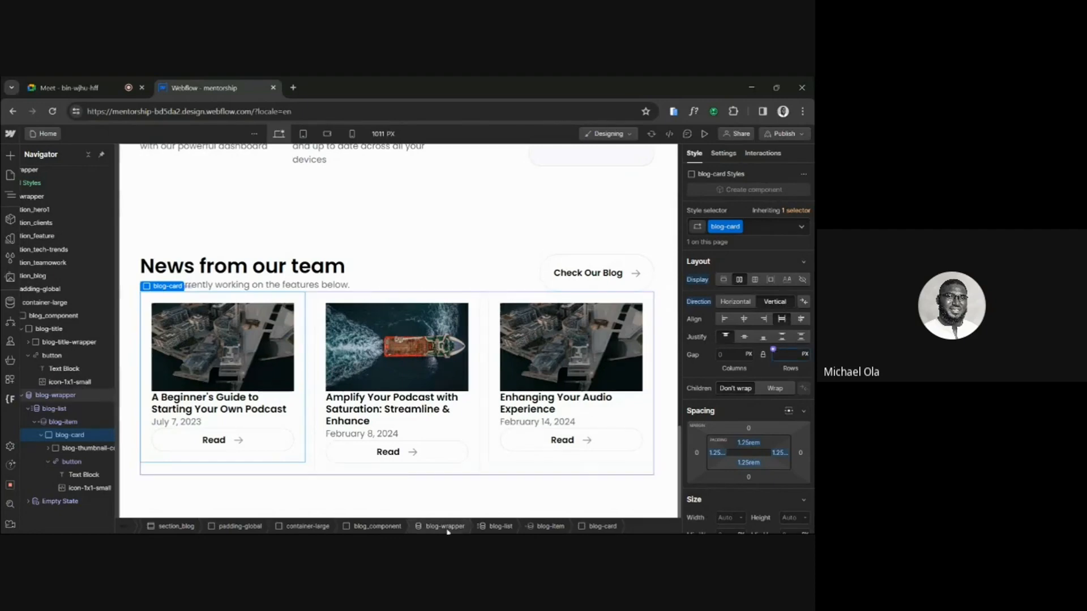
mouse_move(335, 521)
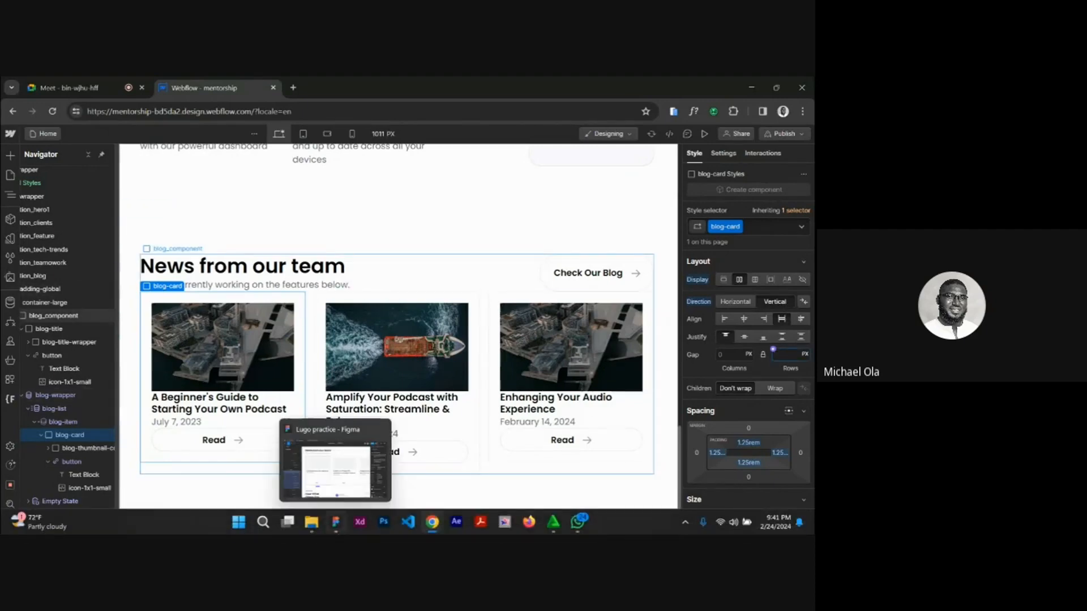
click(333, 529)
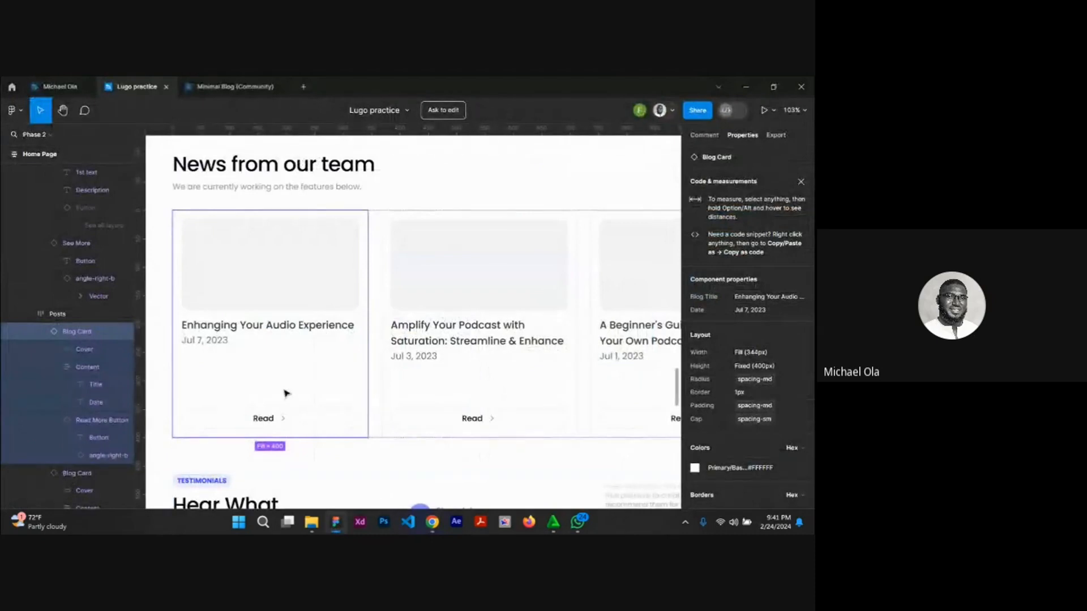
scroll(461, 391, right, 2)
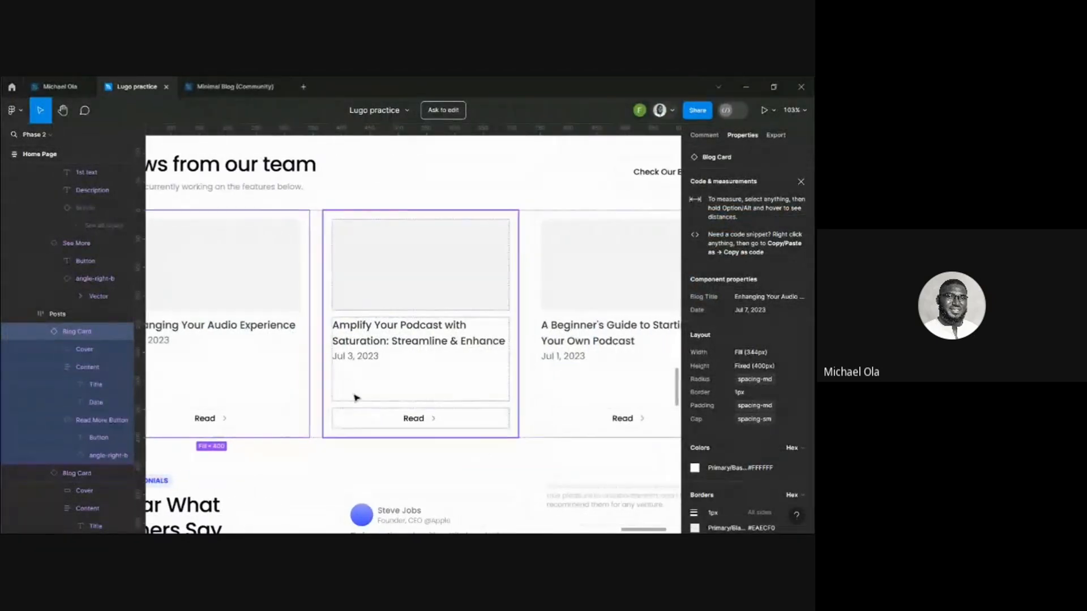
scroll(305, 380, left, 3)
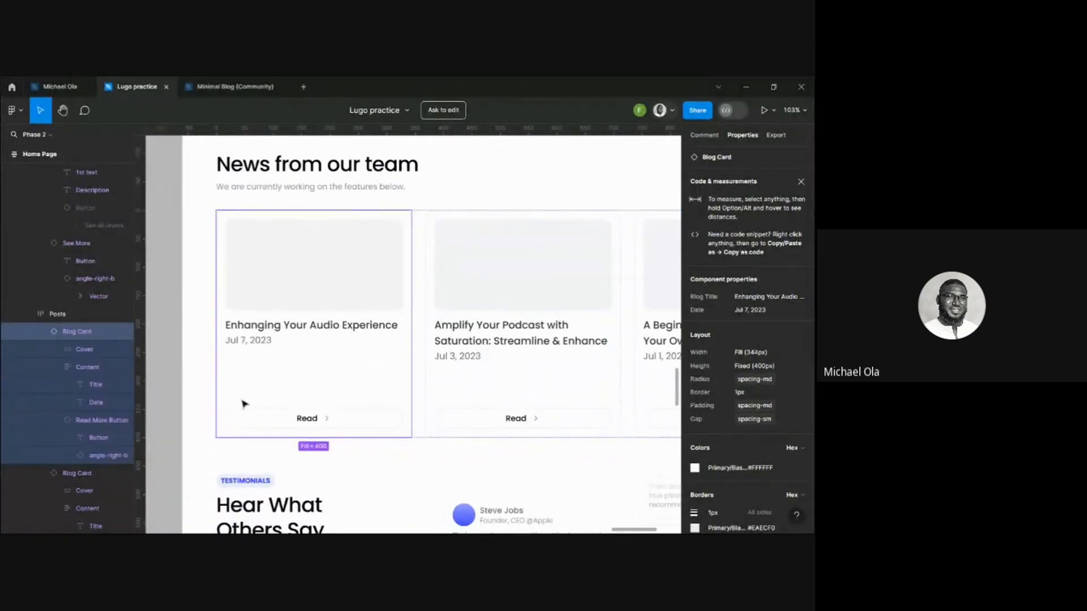
mouse_move(381, 529)
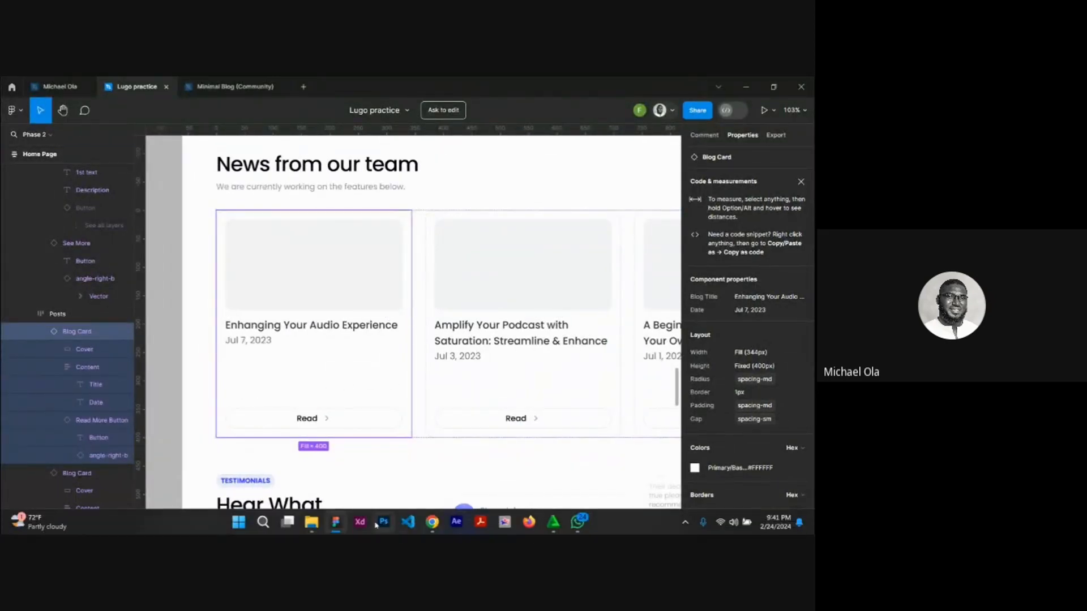
click(373, 458)
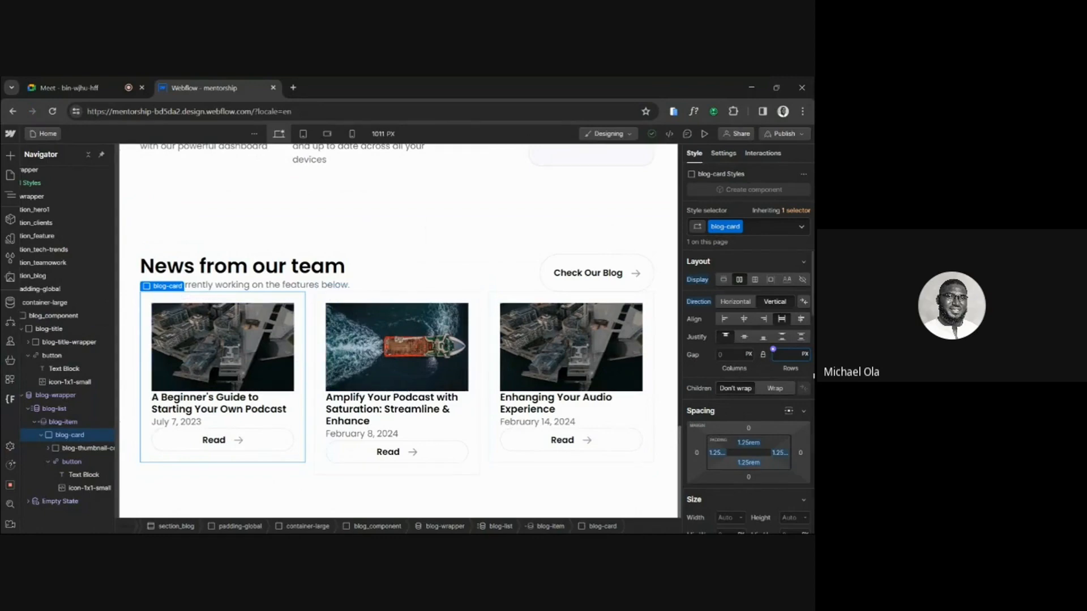
text(rem)
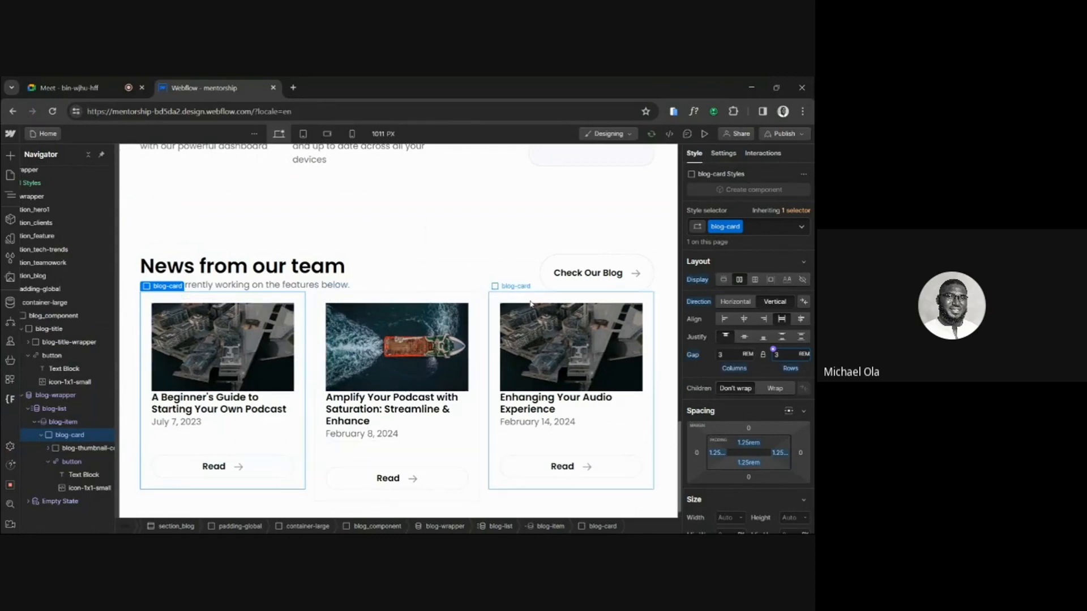
Wrap the first card's Read button in a div block.
scroll(347, 466, down, 1)
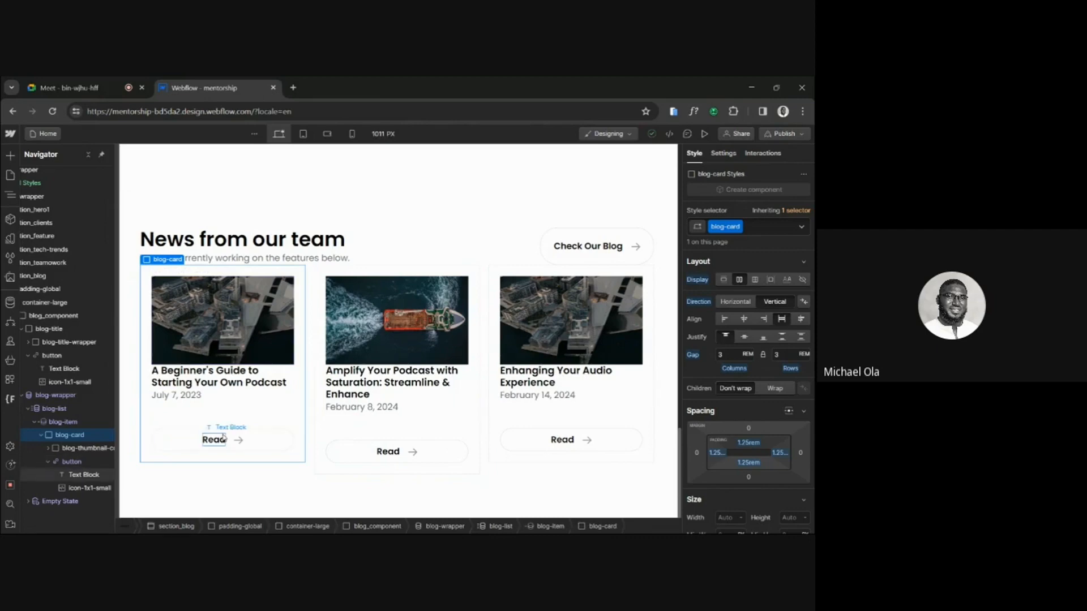
click(263, 436)
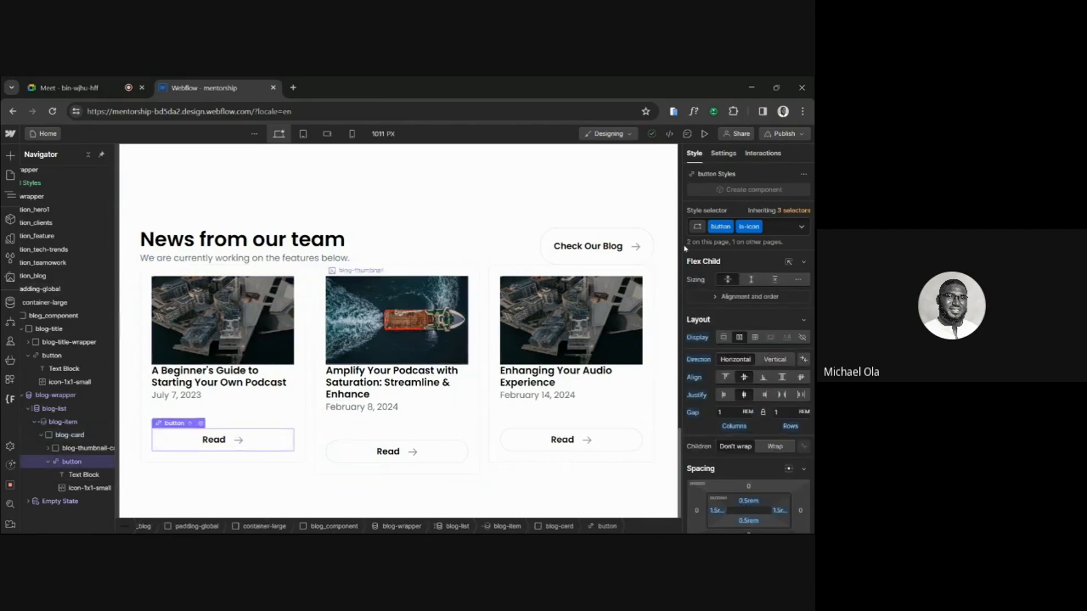
right_click(187, 422)
right_click(172, 423)
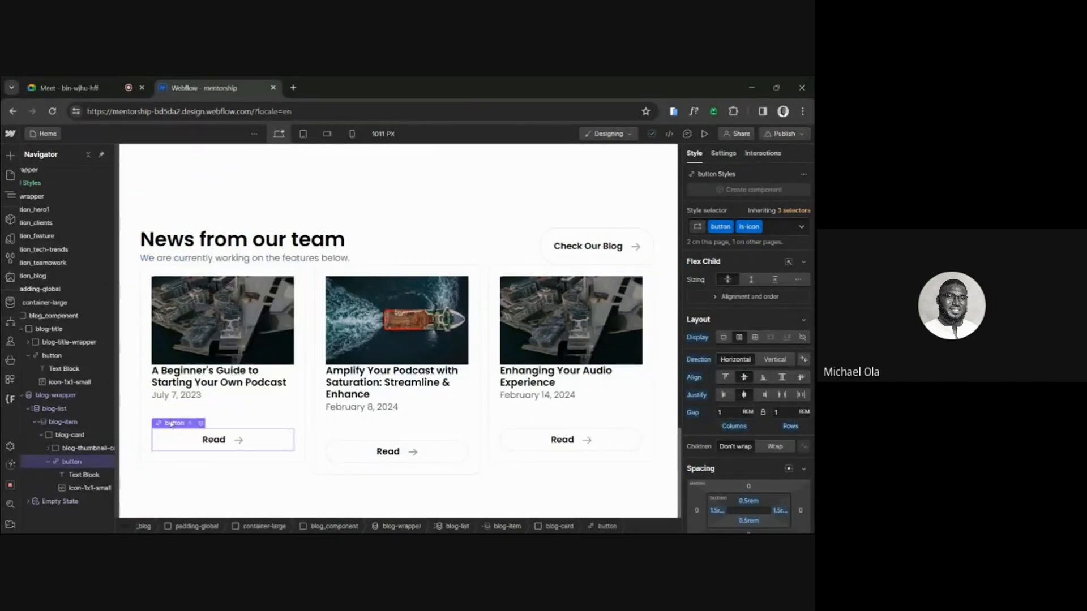
mouse_move(283, 290)
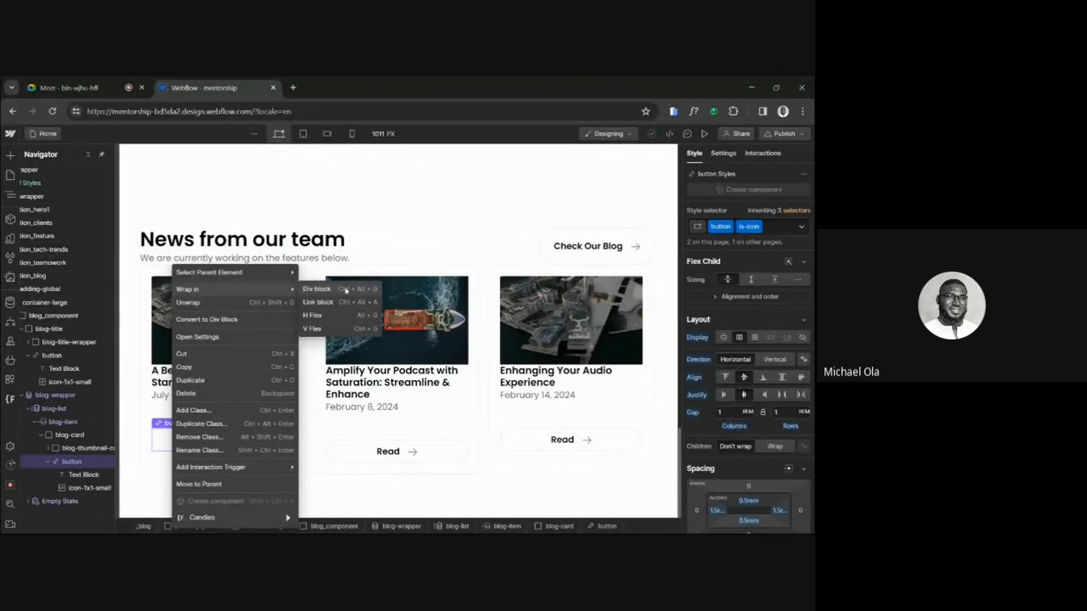
click(346, 289)
Give the div around the Read button the class blog-thumbnail-btn and set its top margin to Auto.
click(731, 226)
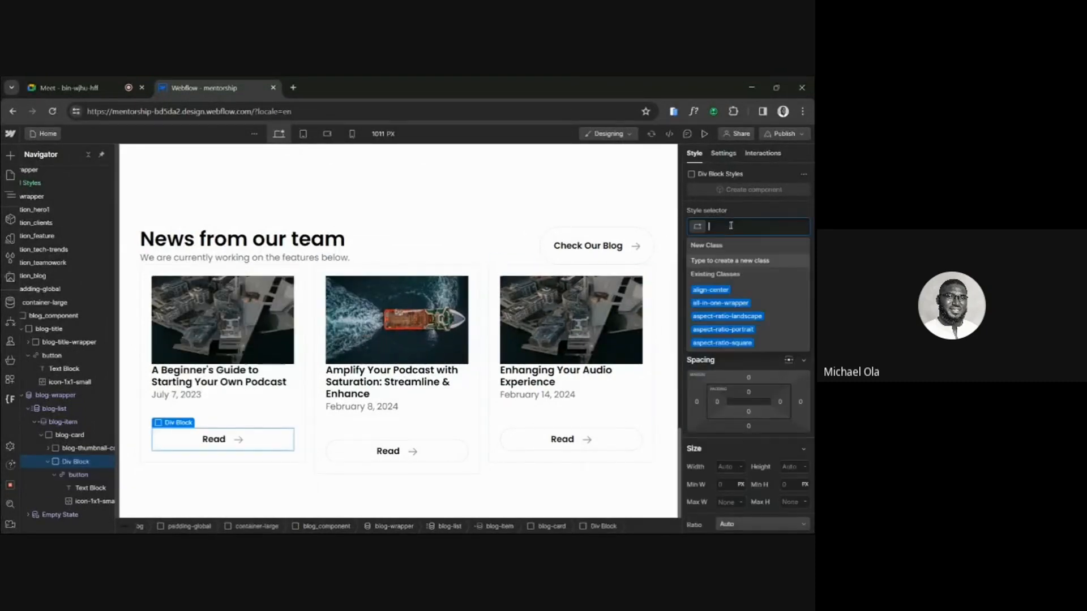
text(blog-)
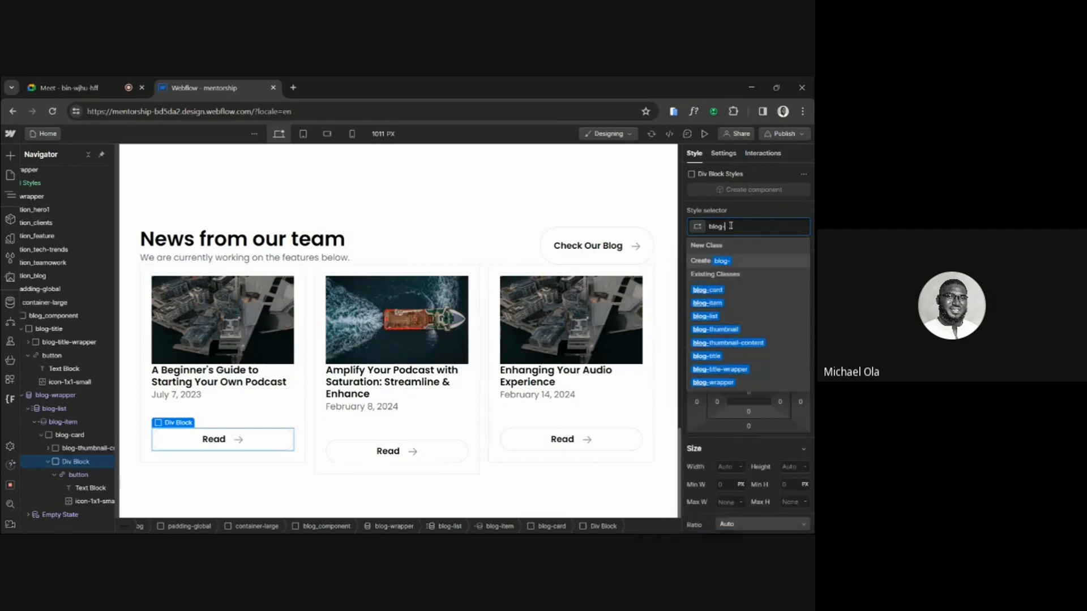
text(ttn)
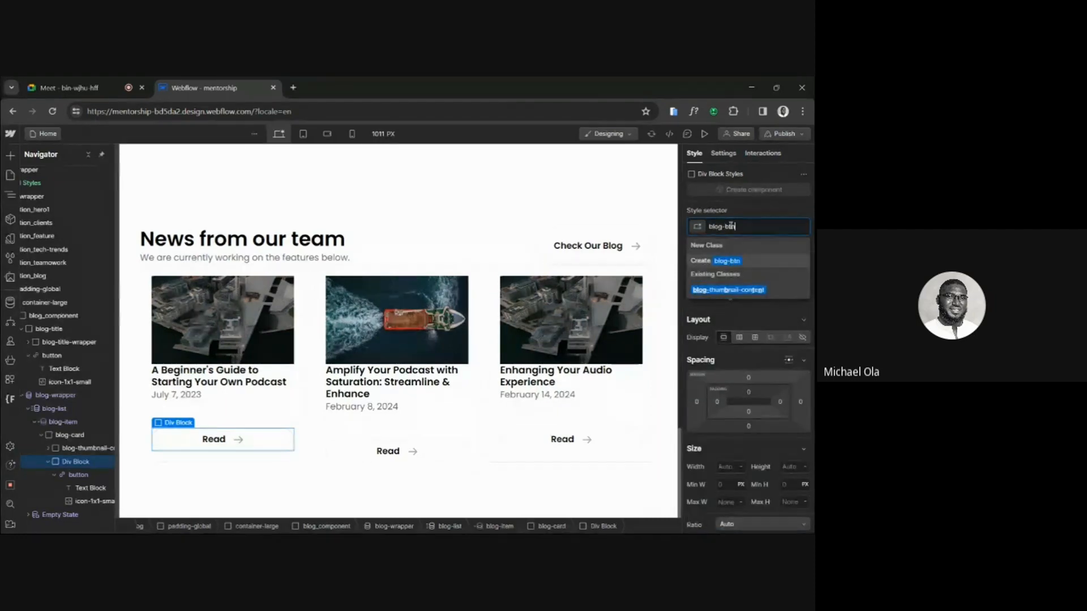
key(Left)
key(Left)
key(Left)
text(tuumbnail-)
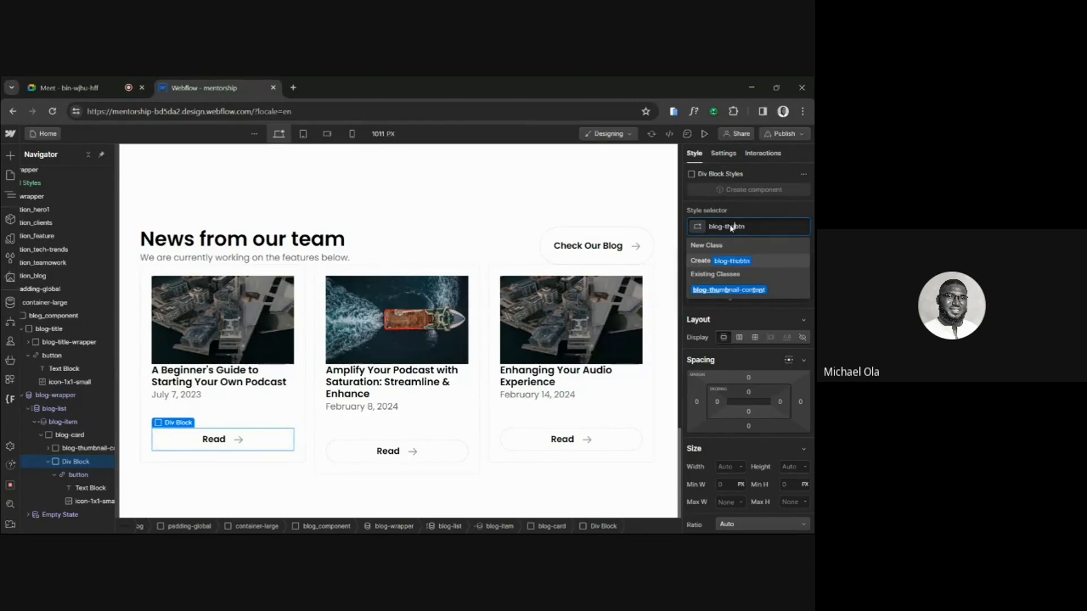
key(Return)
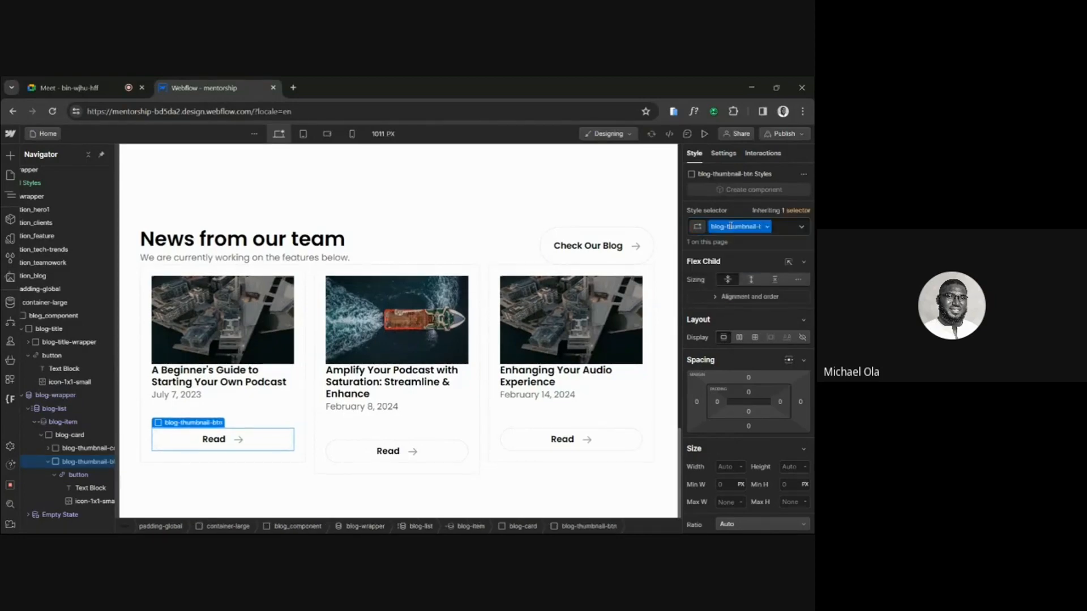
click(749, 379)
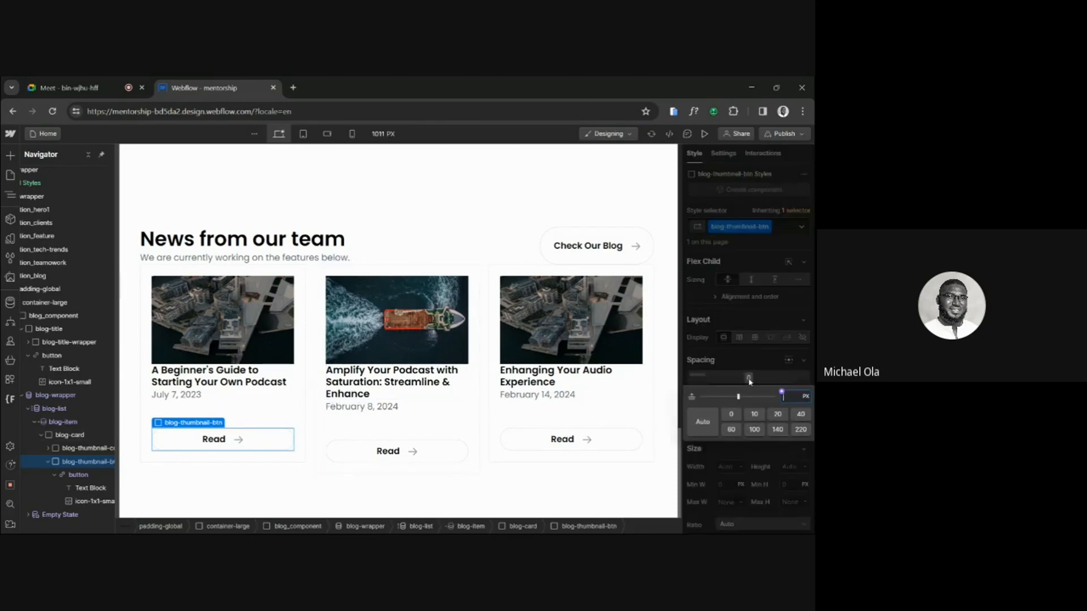
click(703, 422)
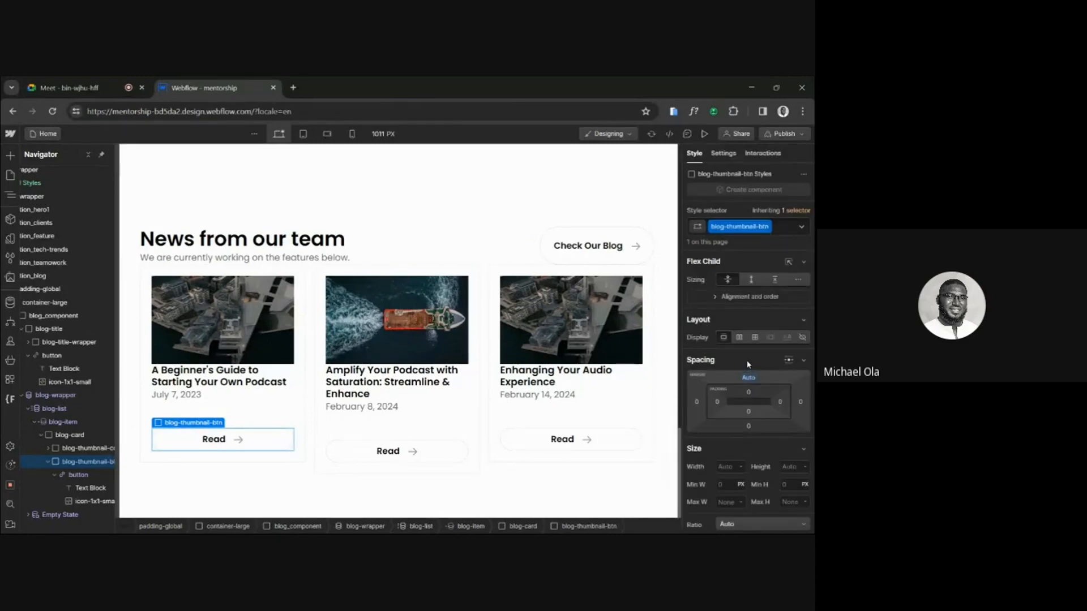
Change blog-list's display to Flex and select the first blog-card.
click(309, 386)
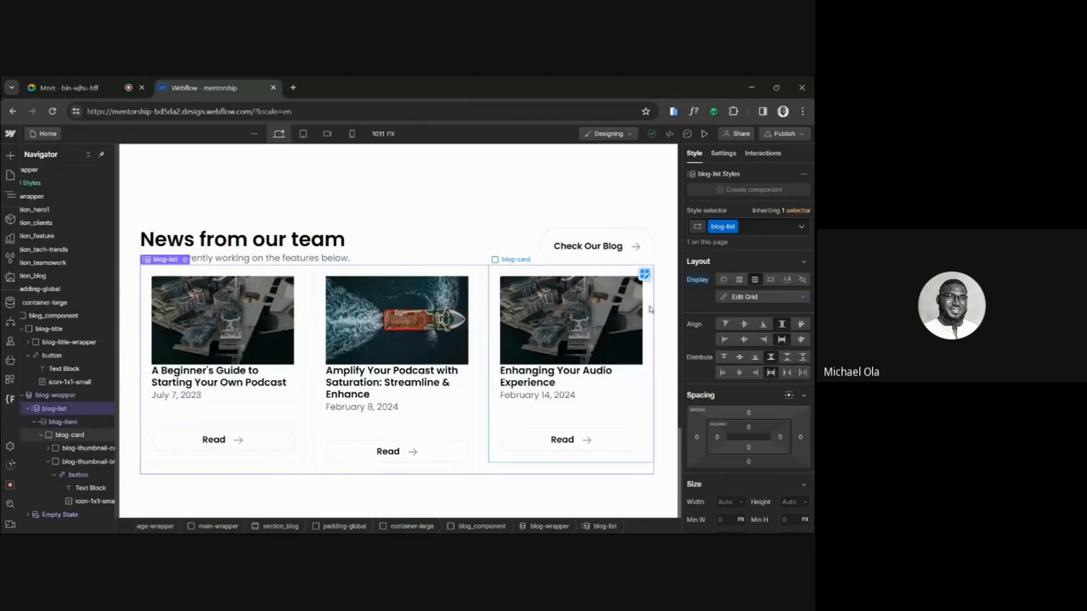
click(739, 280)
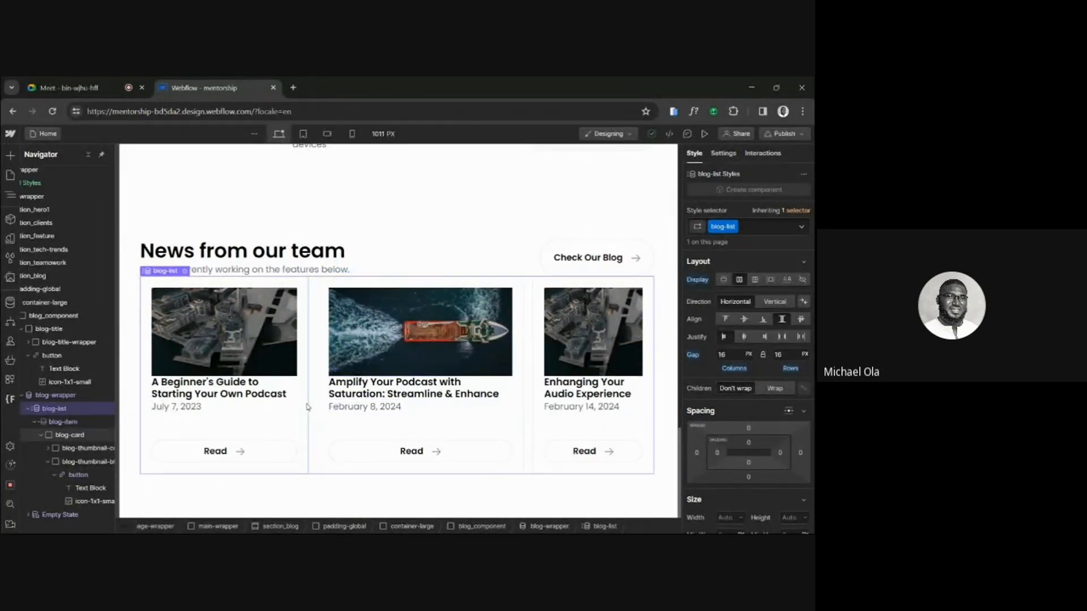
click(304, 302)
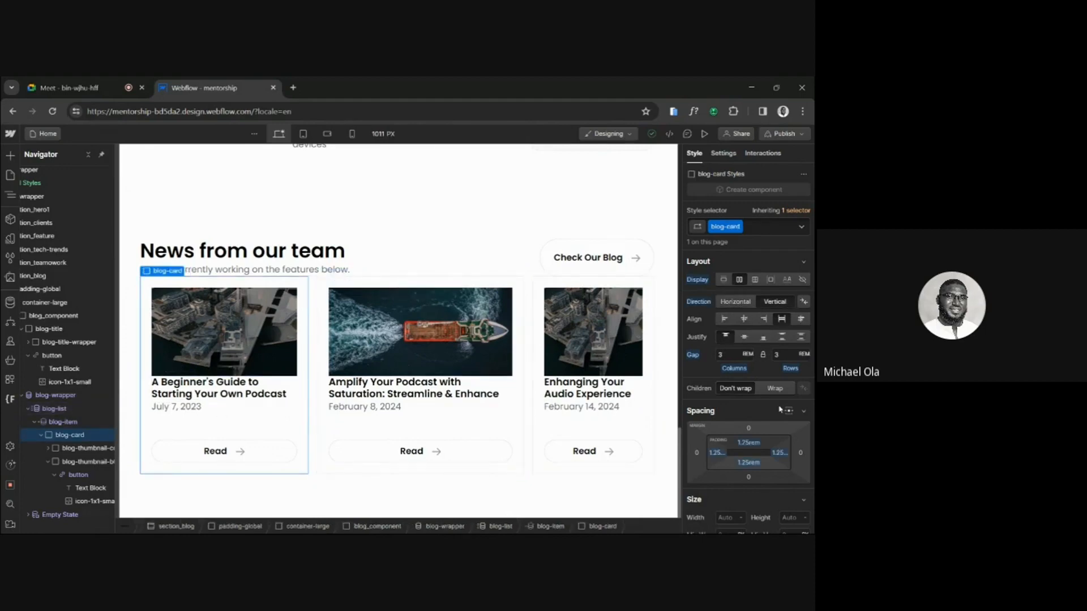
Try a width of 30% on blog-card, then undo it.
scroll(780, 408, down, 3)
click(730, 360)
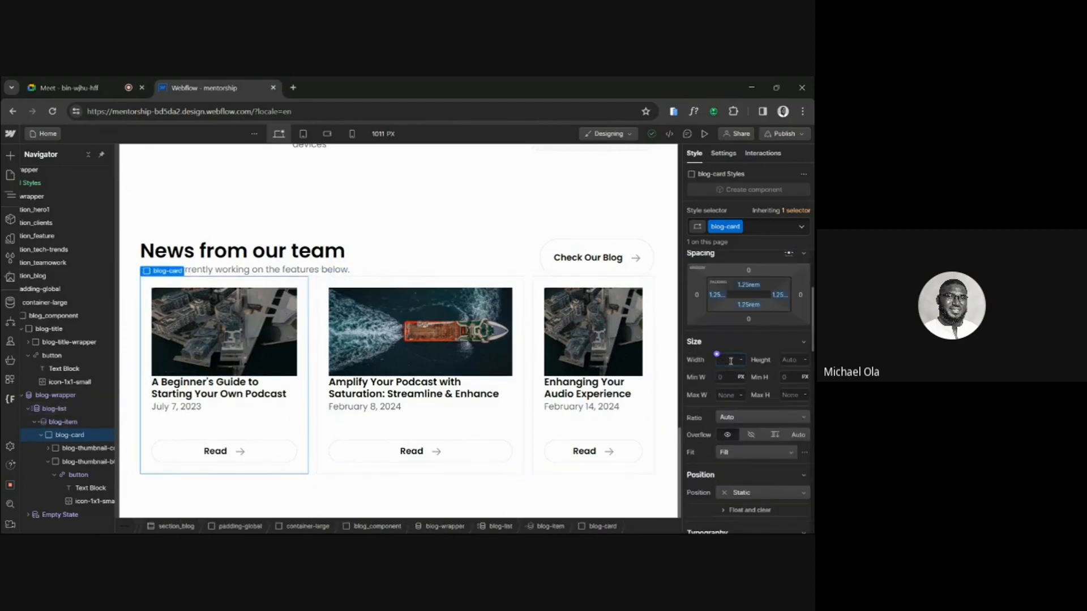
text(30%)
key(Return)
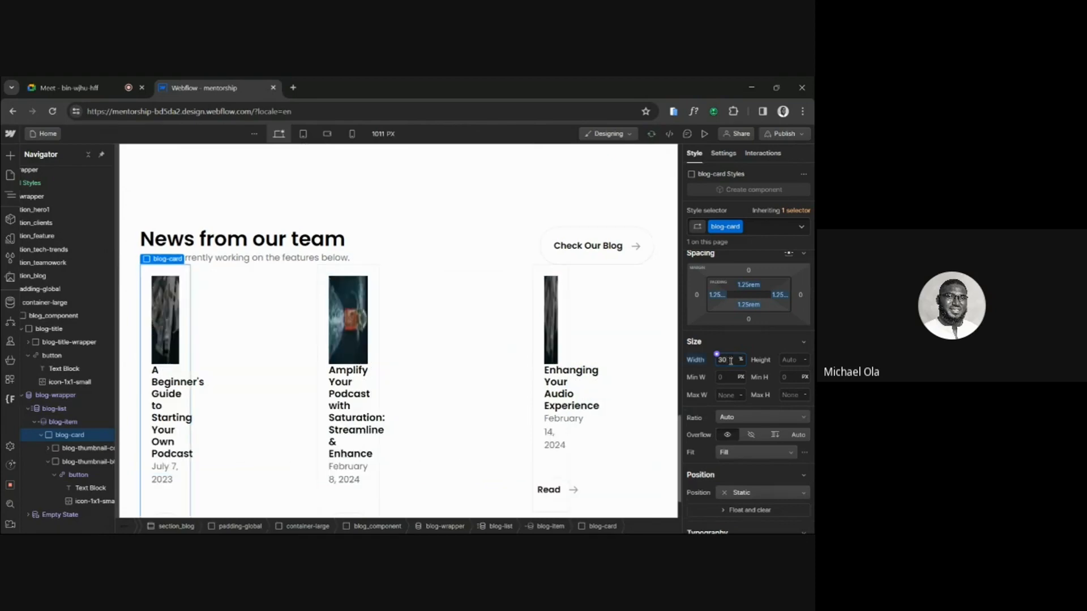
key(ctrl+z)
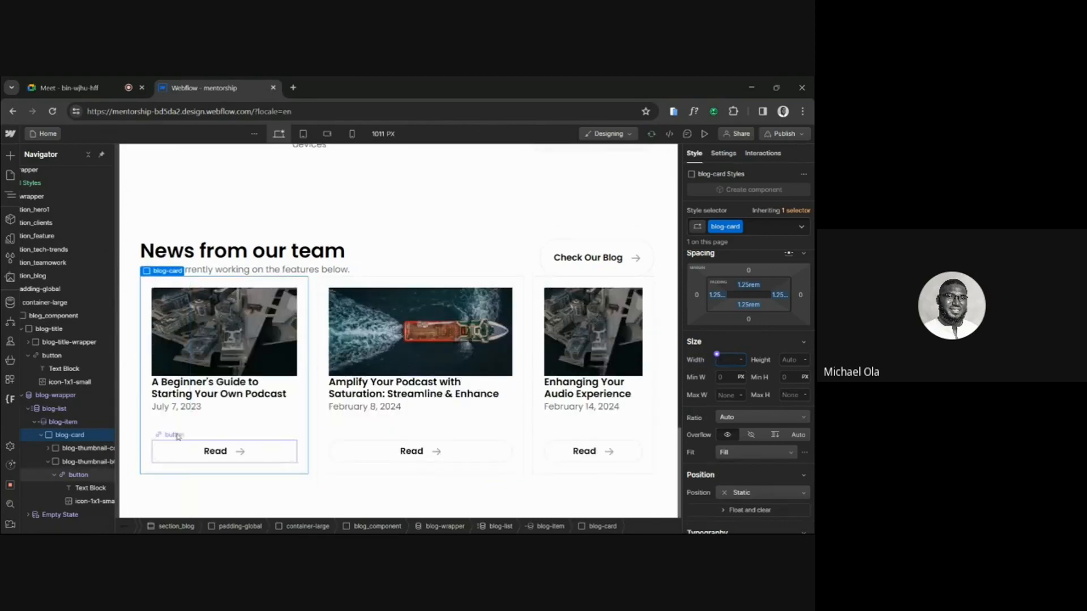
Try a width of 33% on blog-item and preview the News from our team cards.
click(73, 422)
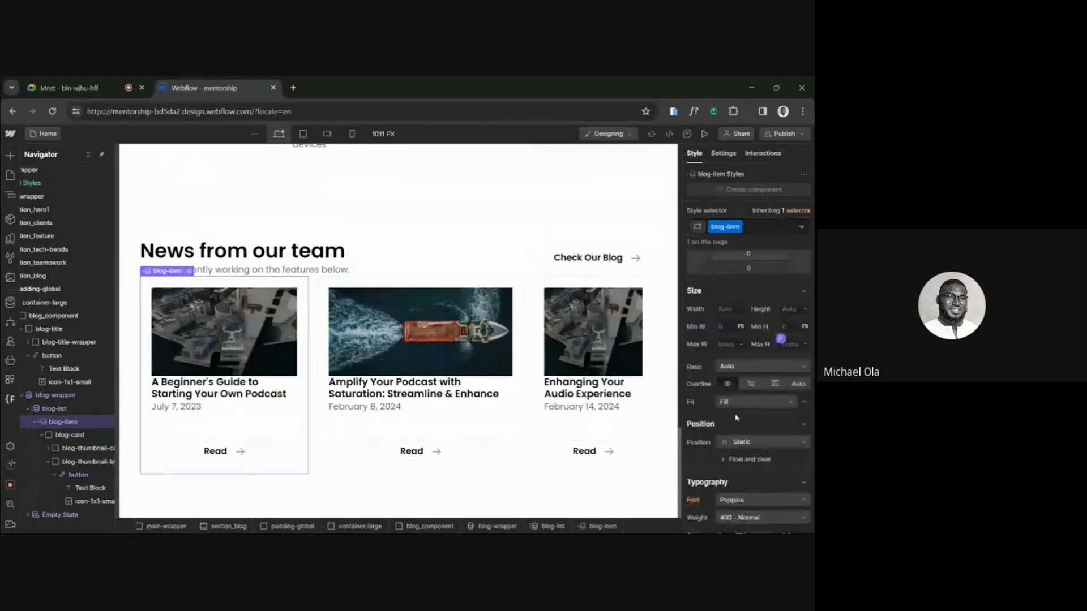
text(30%)
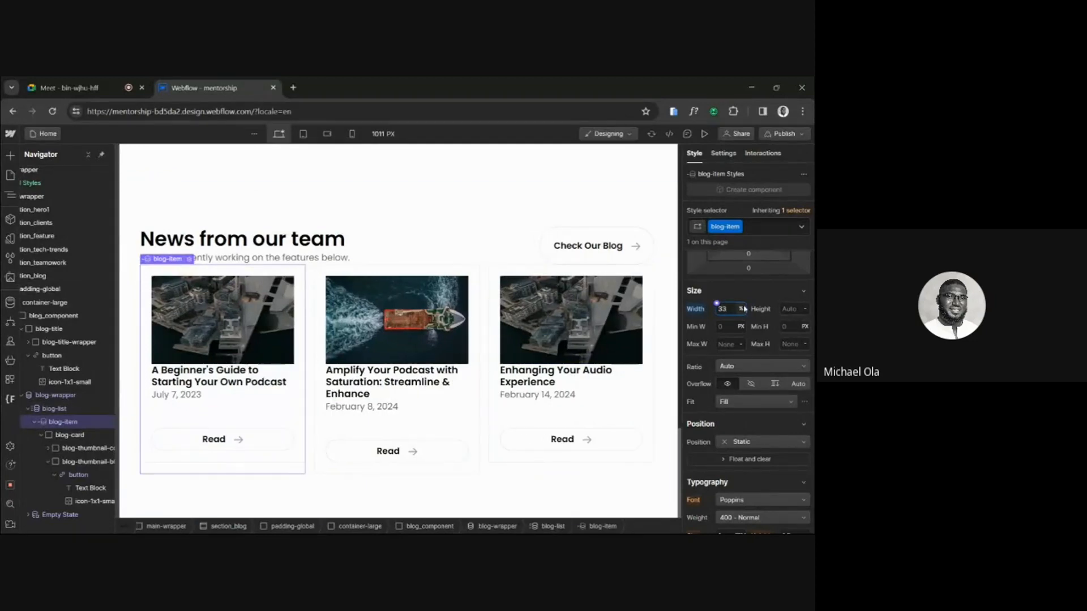
scroll(741, 317, up, 3)
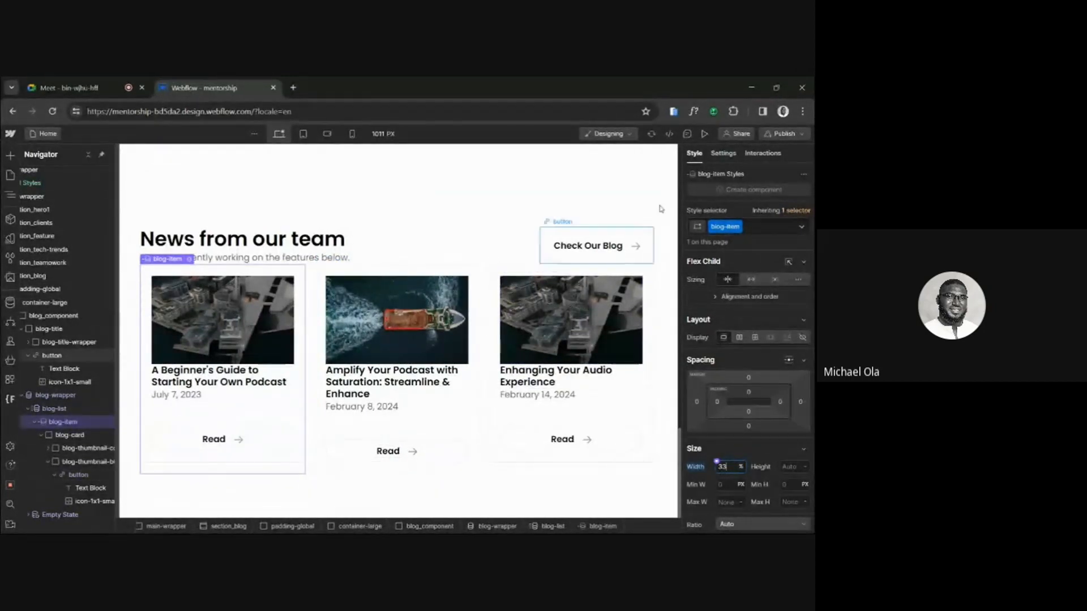
click(706, 135)
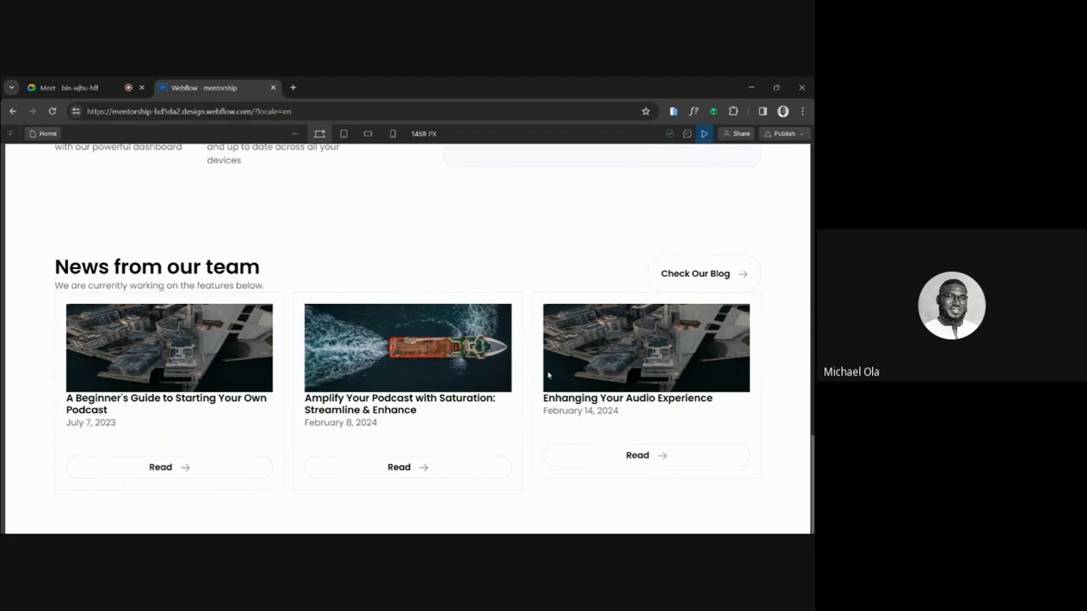
click(704, 134)
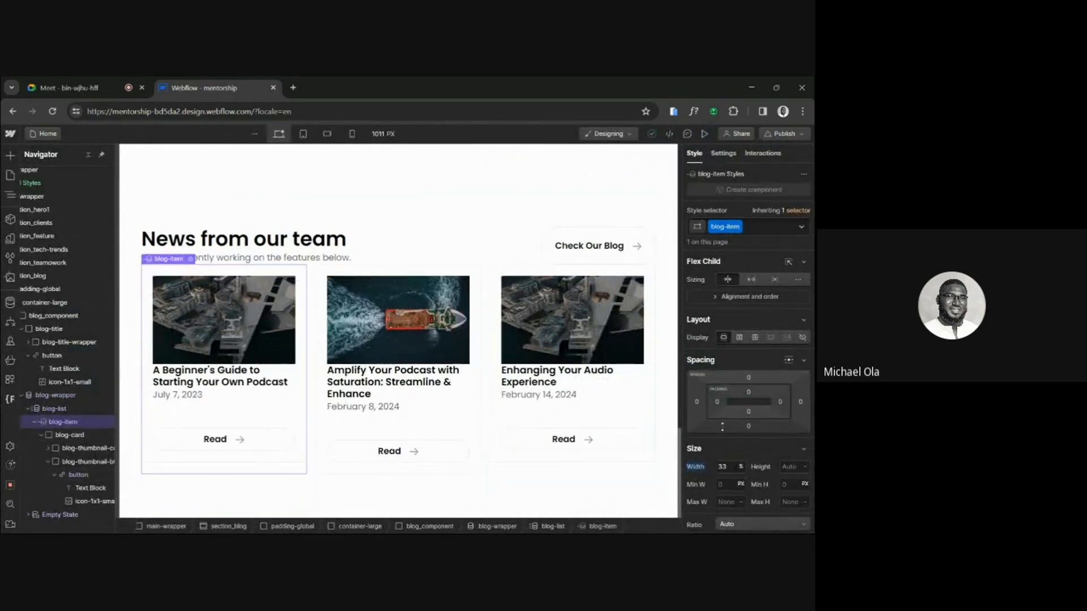
Reset blog-item's width and preview the card layout again.
click(695, 467)
click(706, 483)
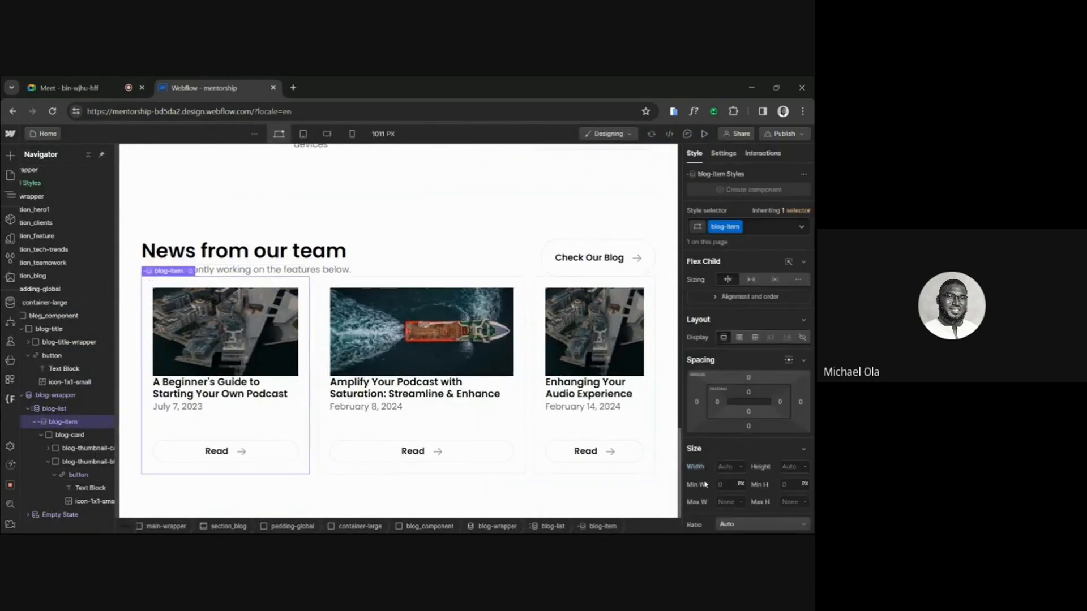
click(703, 134)
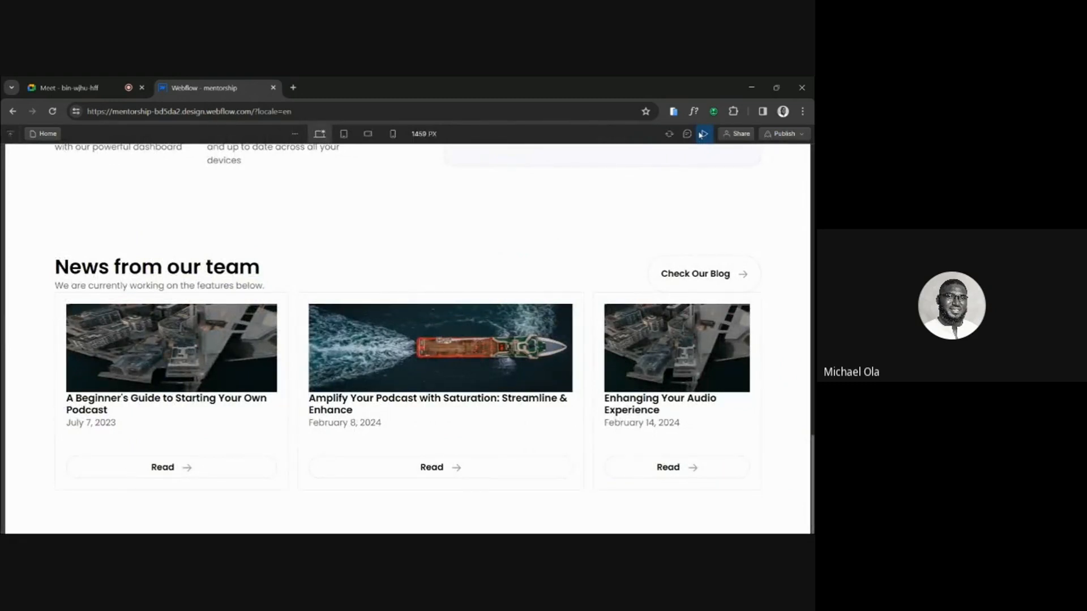
click(704, 134)
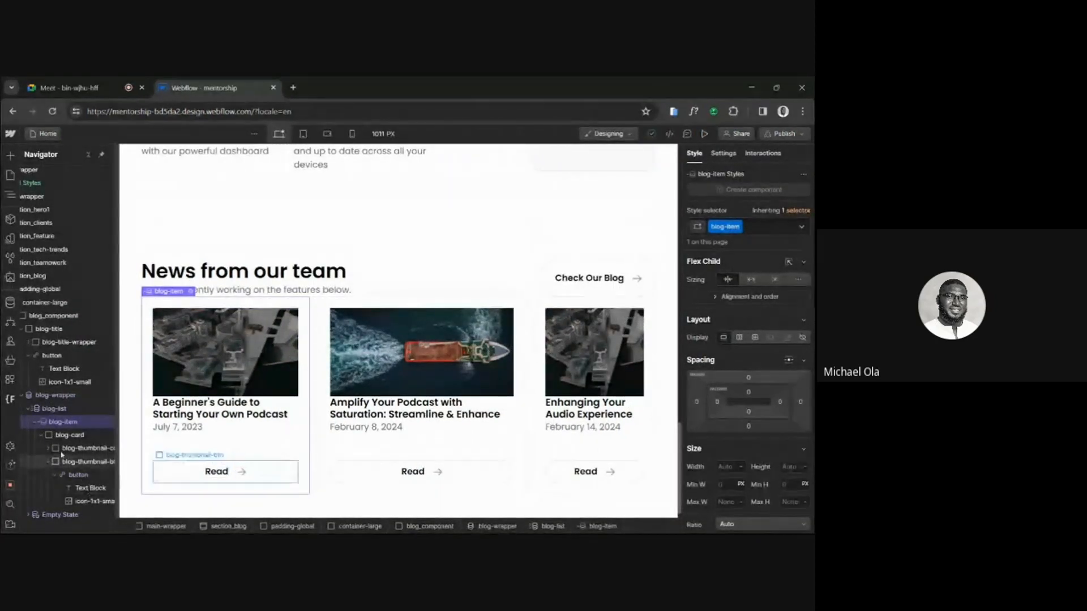
Select the first card's blog-thumbnail image, check the Cover's dimensions in the Figma design, and return to Webflow.
click(47, 450)
click(89, 461)
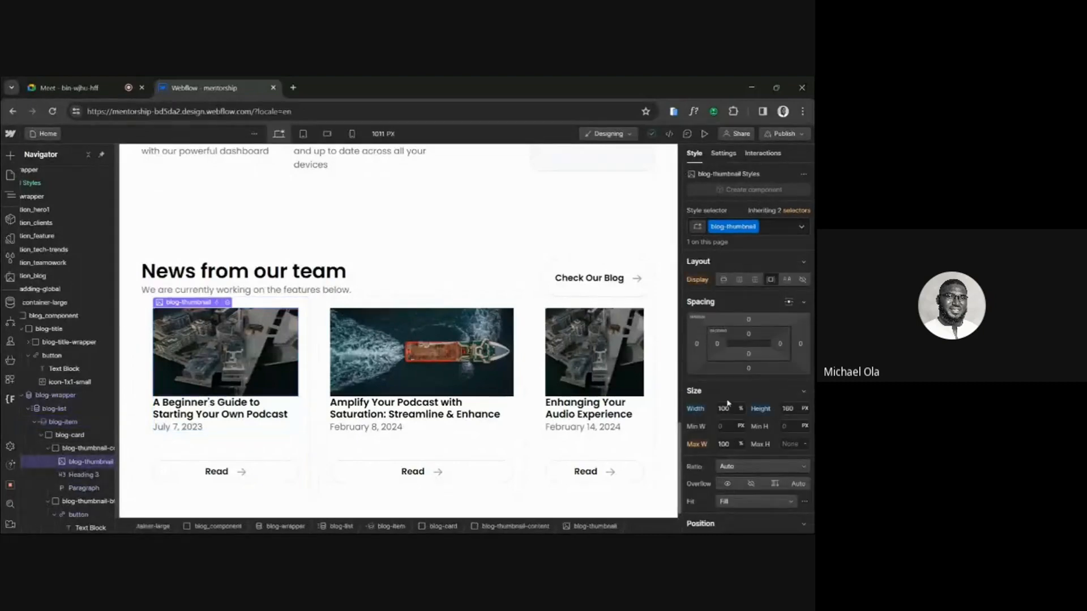
click(729, 408)
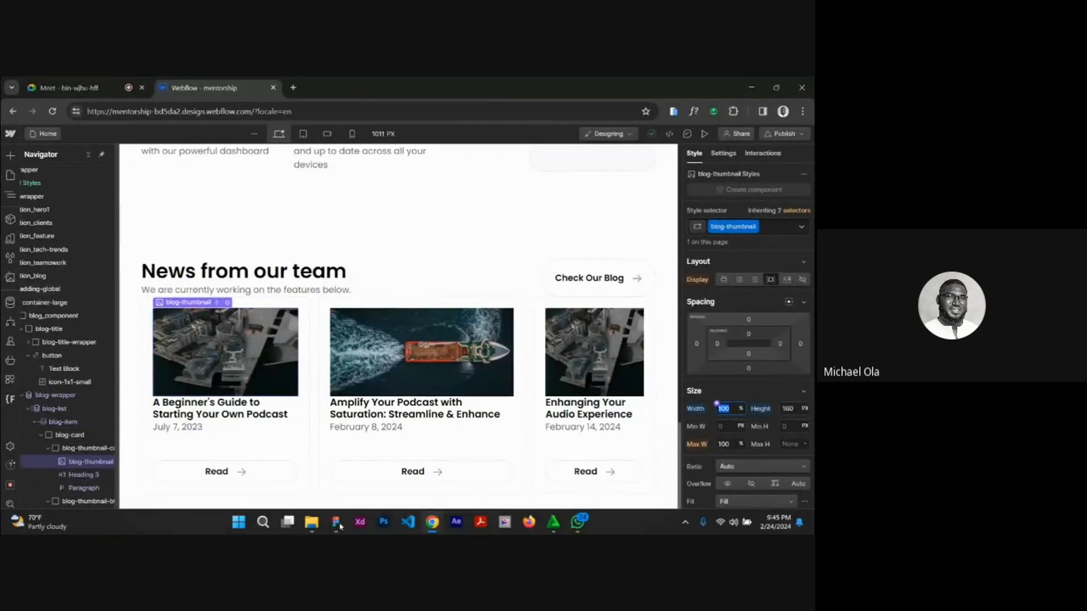
click(334, 524)
click(339, 290)
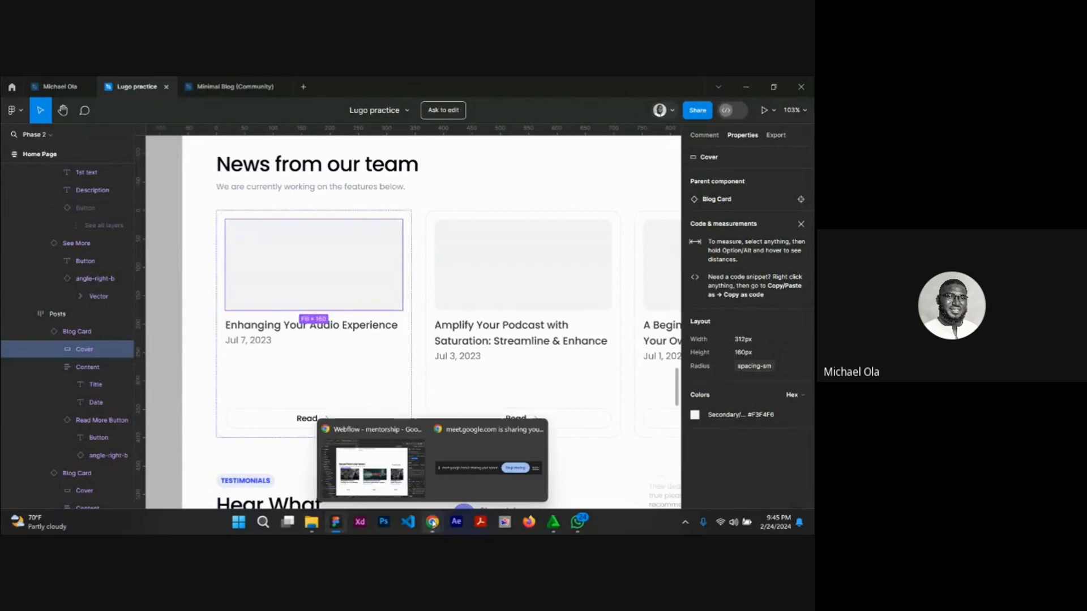
click(372, 470)
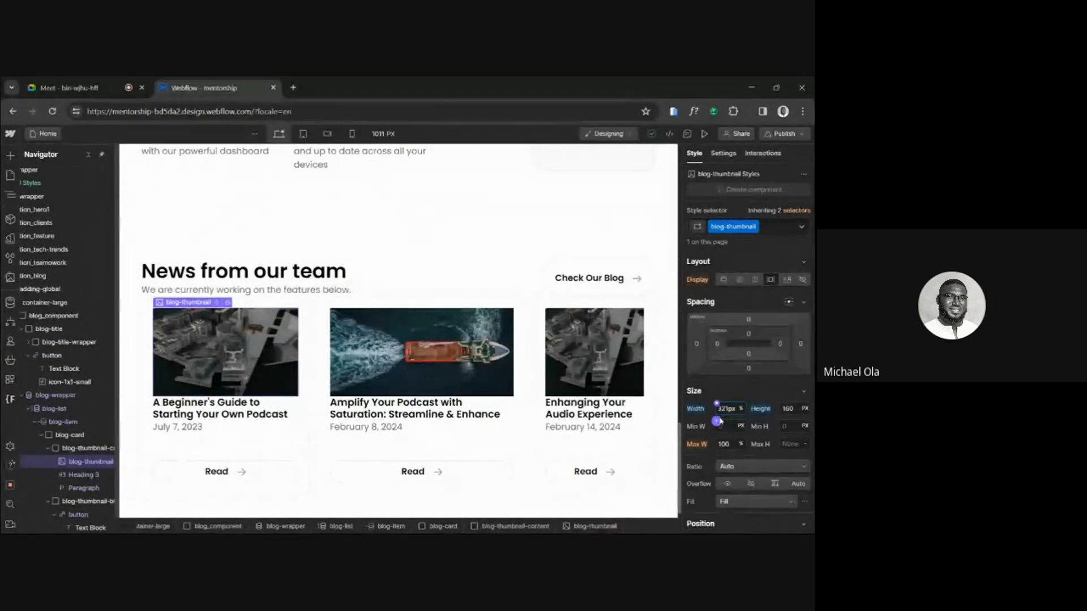
Set blog-thumbnail's width to 321 px, convert it to rem by dividing by 16, and preview the cards.
key(Return)
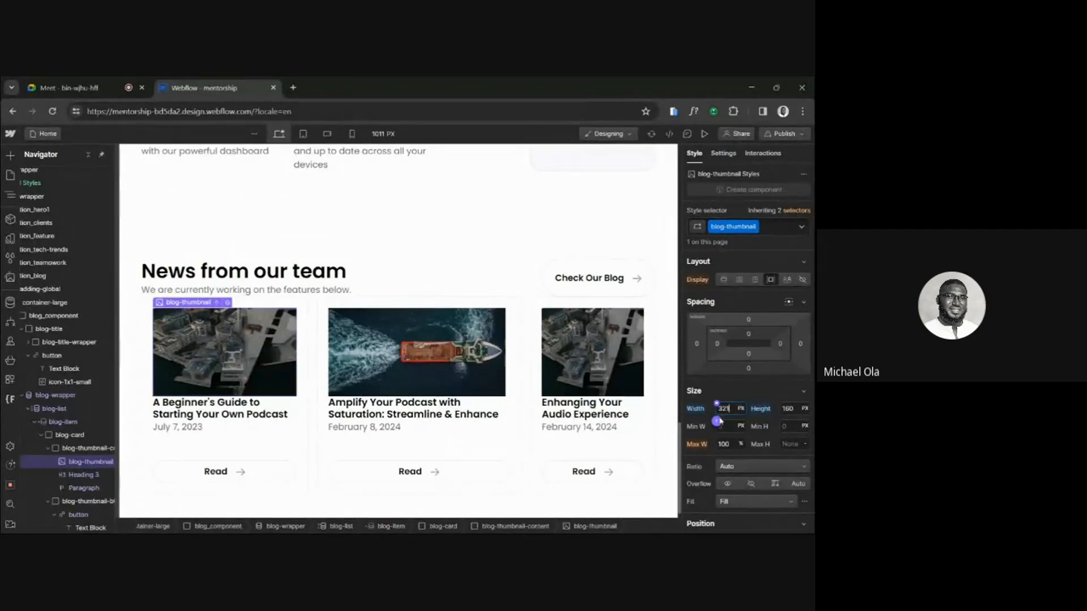
text(/16rem)
key(Return)
click(704, 134)
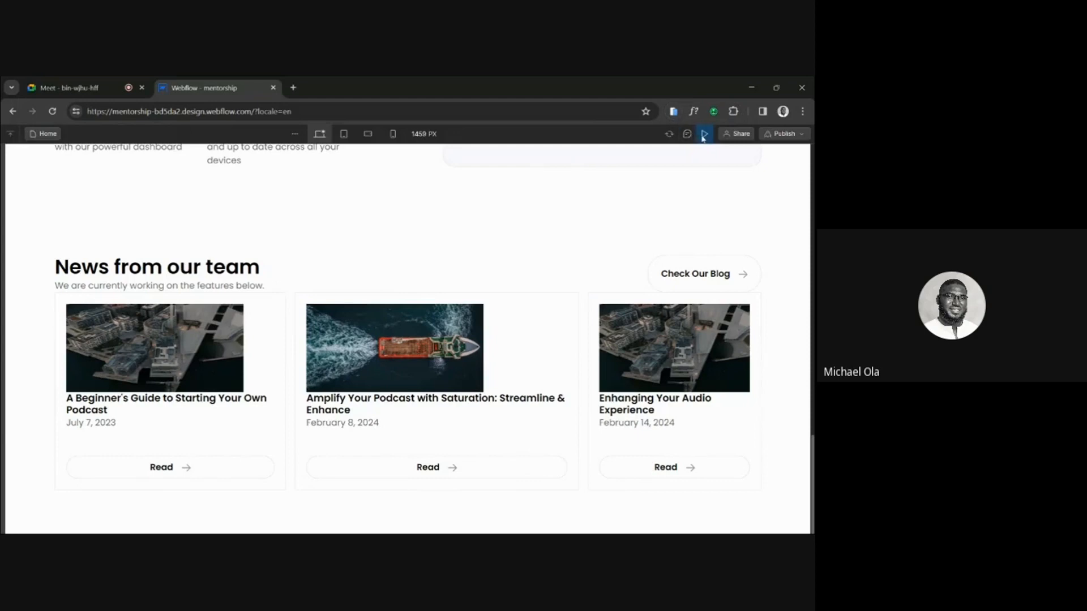
key(Escape)
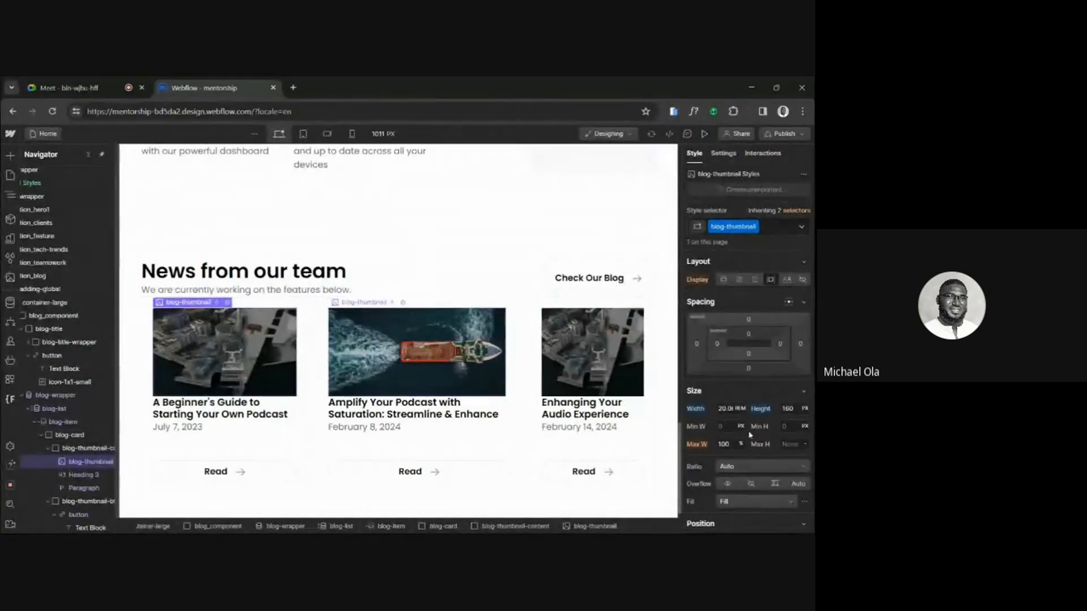
Set blog-thumbnail's image fit to Cover and preview the cards.
scroll(750, 434, down, 3)
click(736, 367)
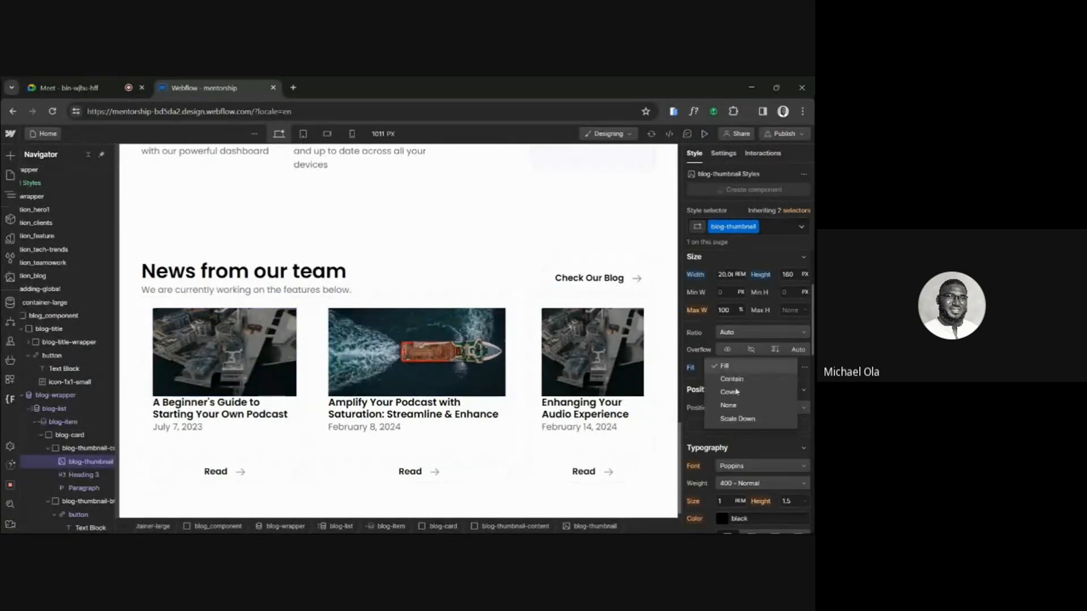
click(730, 391)
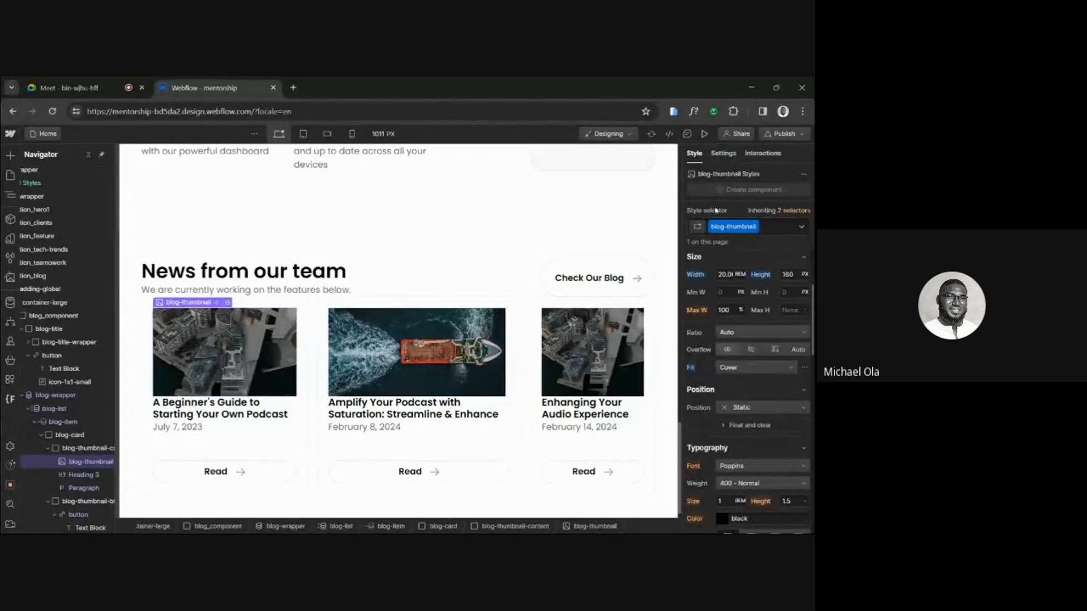
click(704, 133)
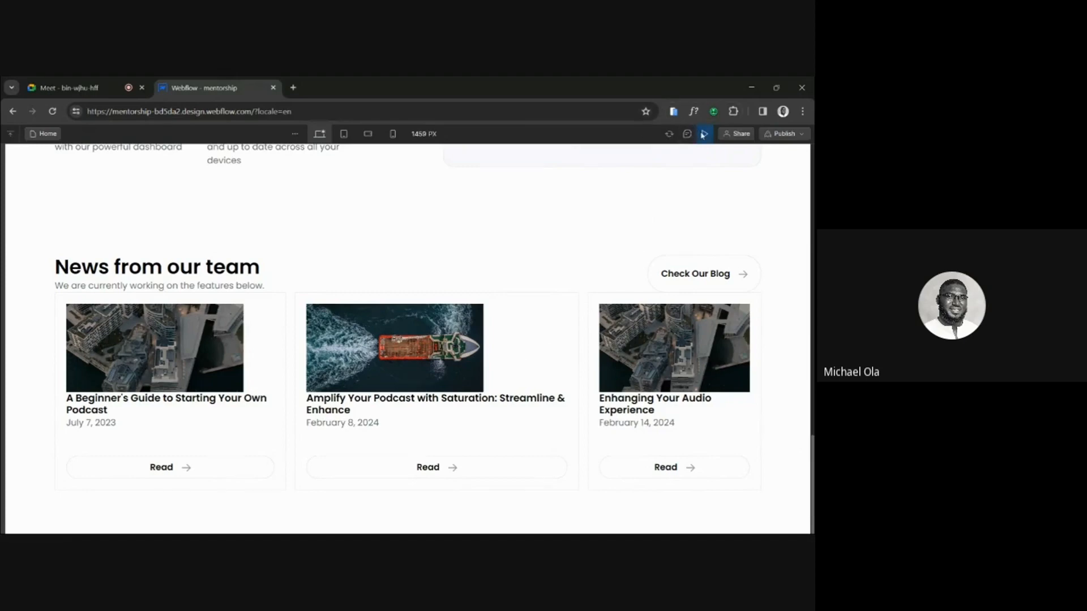
key(Escape)
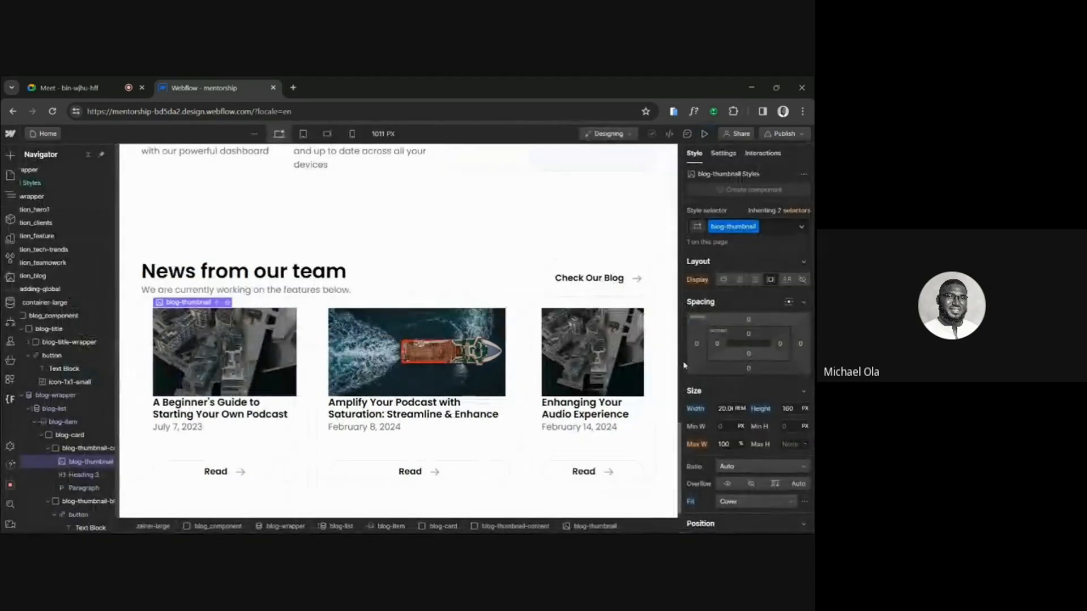
Reset blog-thumbnail's width, then compare the row of Blog Cards in the Figma design and return to Webflow.
click(698, 409)
click(708, 427)
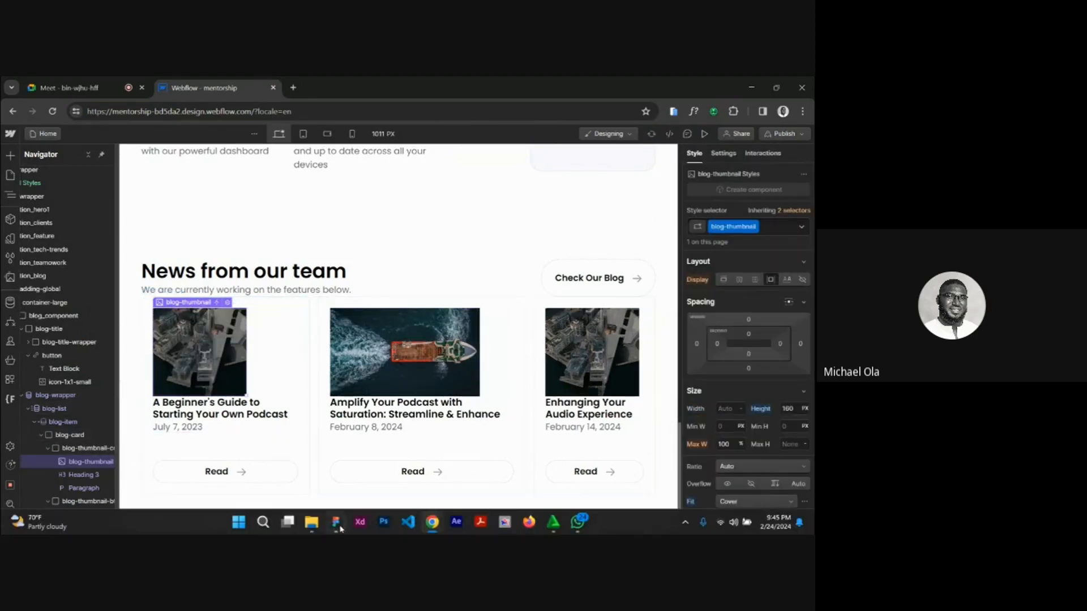
click(335, 522)
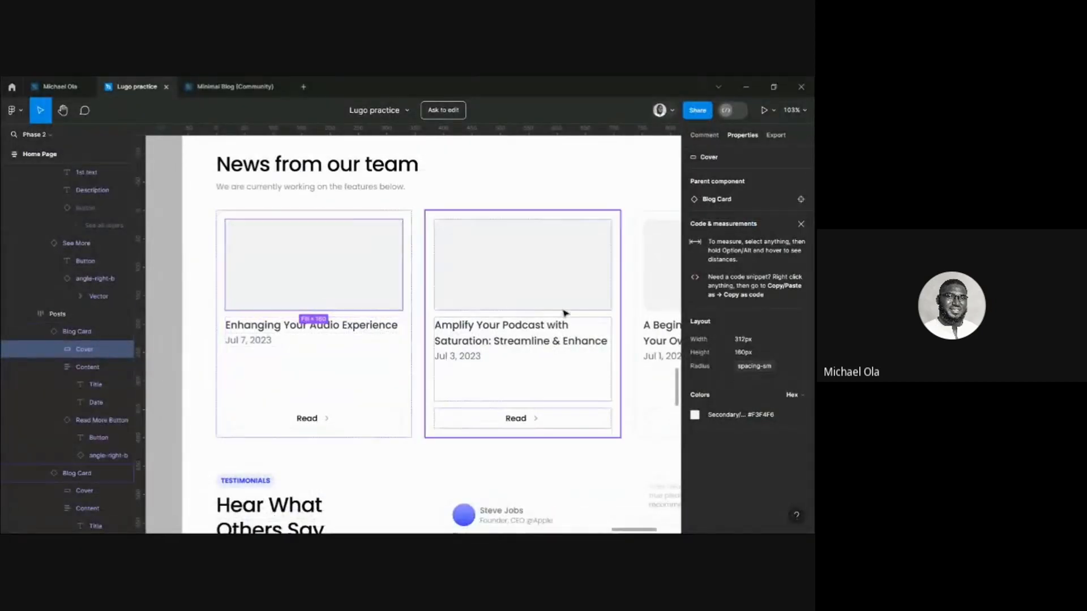
scroll(566, 313, right, 3)
scroll(575, 312, right, 3)
scroll(473, 307, left, 3)
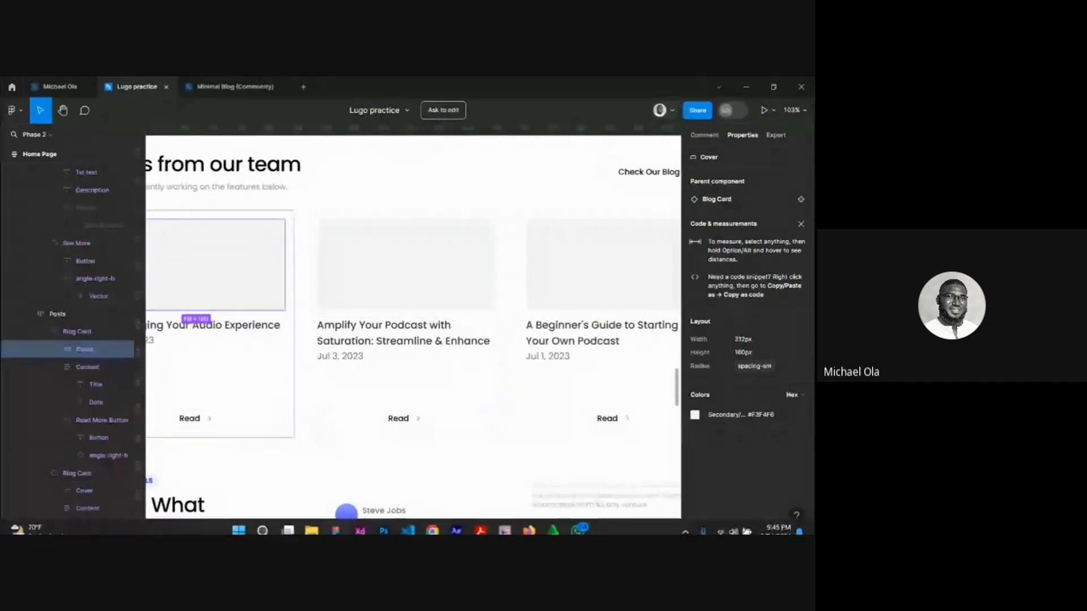
mouse_move(432, 522)
click(390, 482)
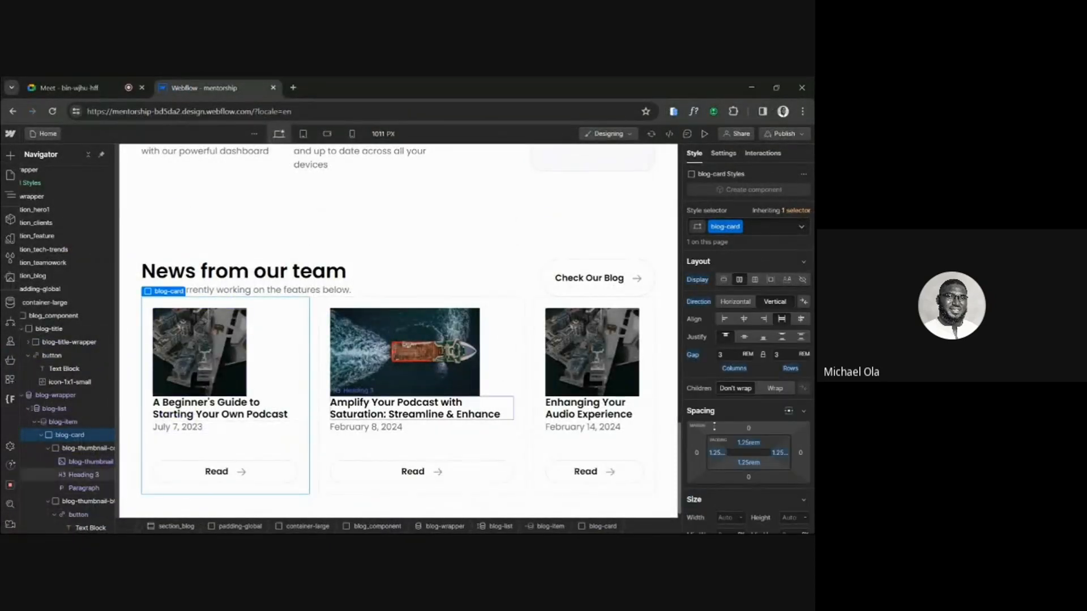
Give blog-card a fixed width so that all three cards are equally wide.
scroll(739, 419, down, 2)
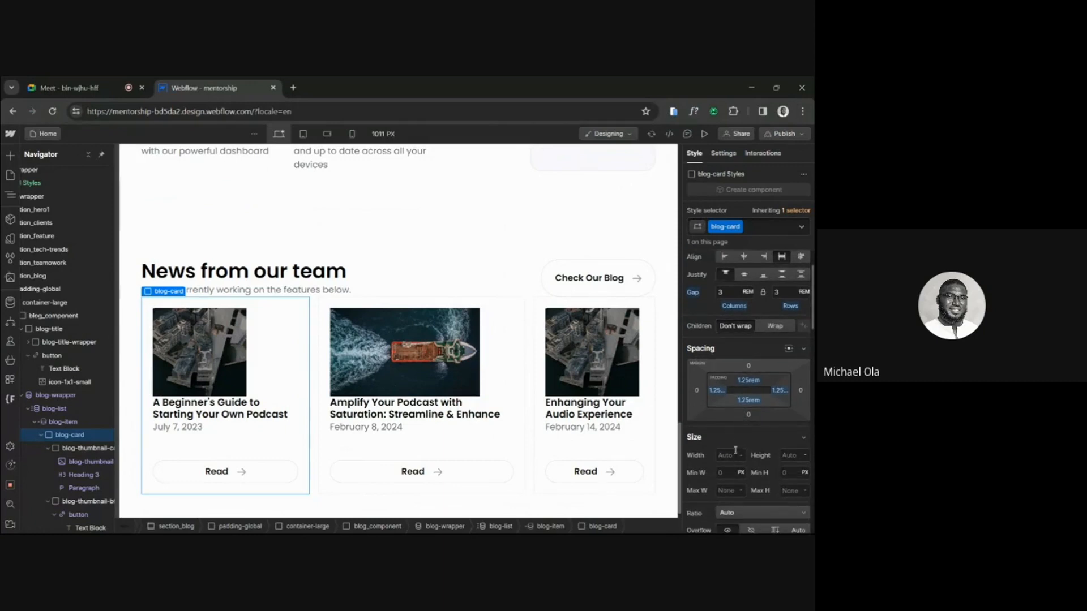
click(733, 454)
text(312)
key(Return)
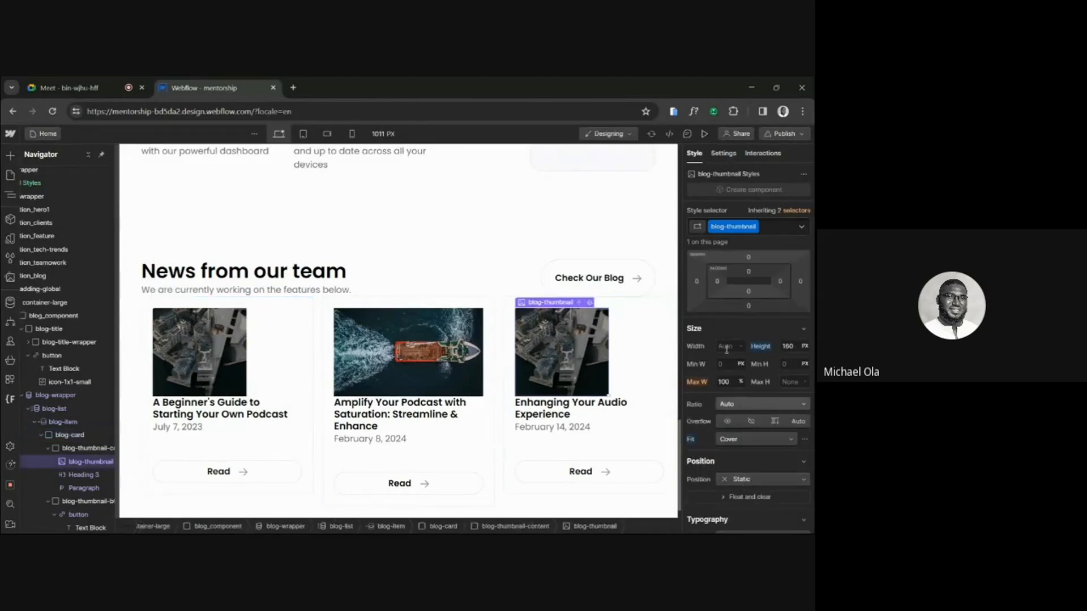
Set blog-thumbnail's width to 100% and preview the cards.
click(724, 347)
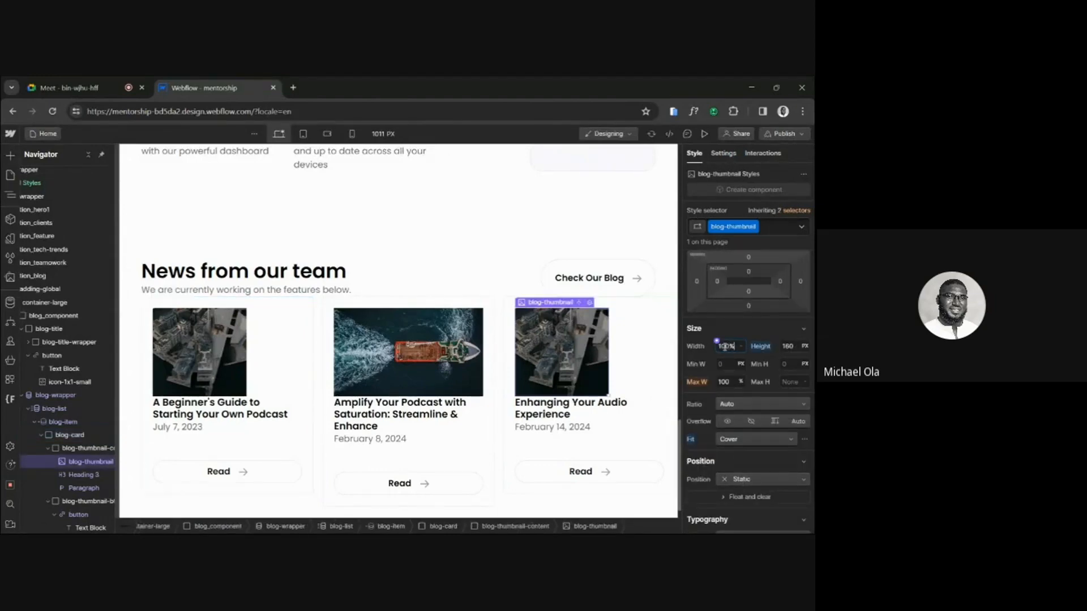
key(Return)
click(705, 134)
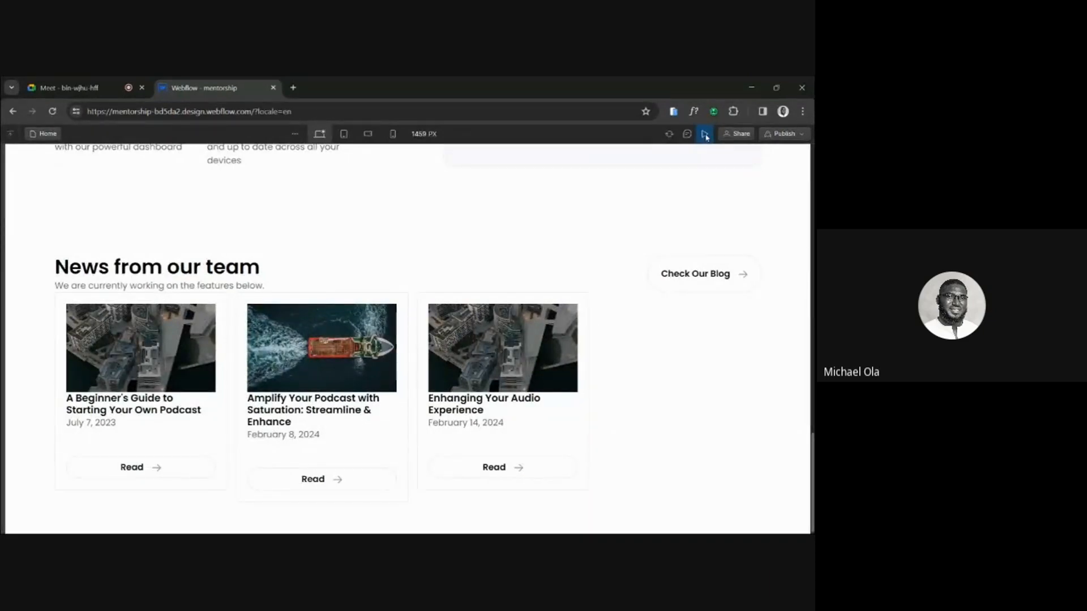
click(704, 134)
Compare the News from our team section's overall layout in the Figma design, then return to Webflow.
click(336, 521)
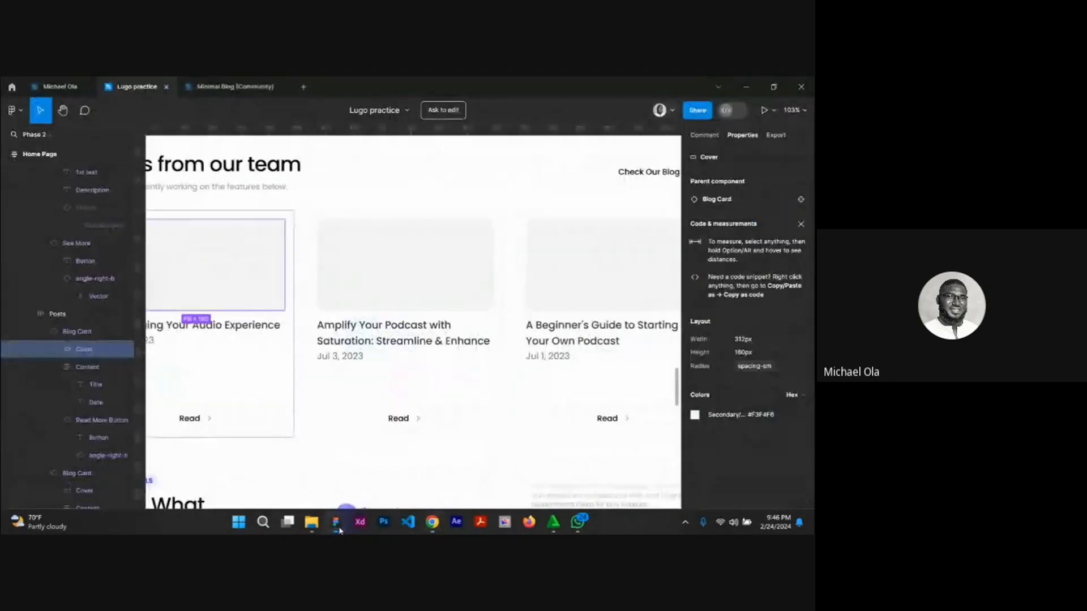
scroll(432, 341, down, 5)
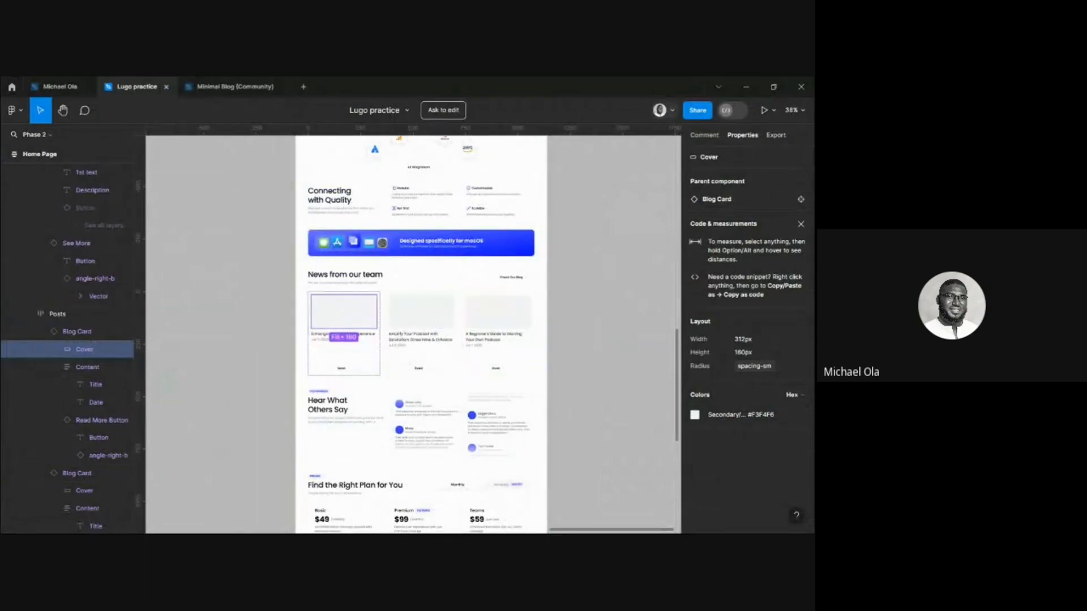
mouse_move(432, 522)
click(428, 487)
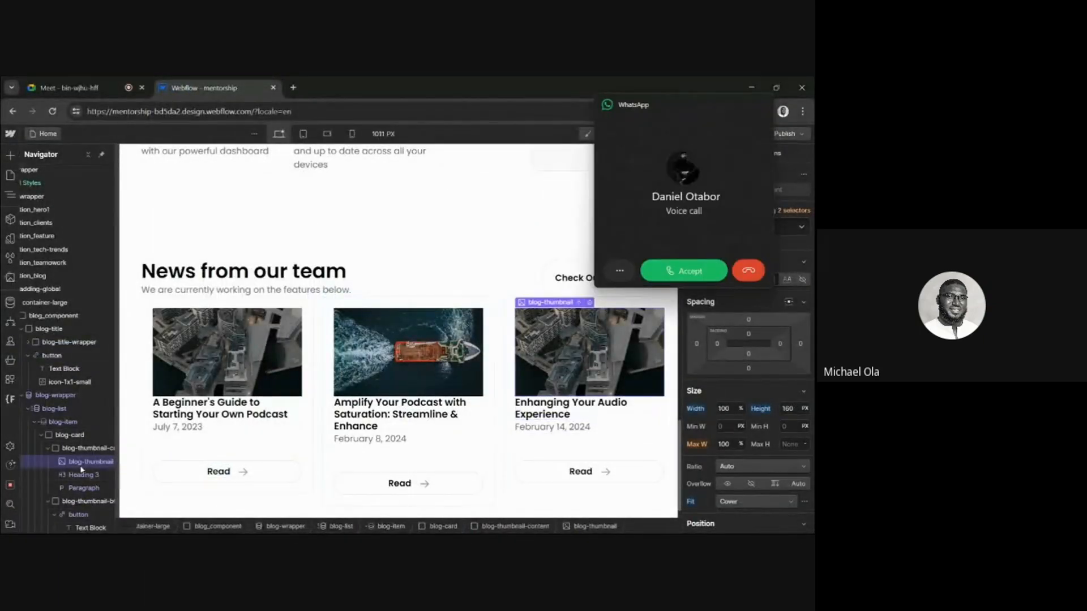
Decline the incoming WhatsApp voice call.
click(747, 272)
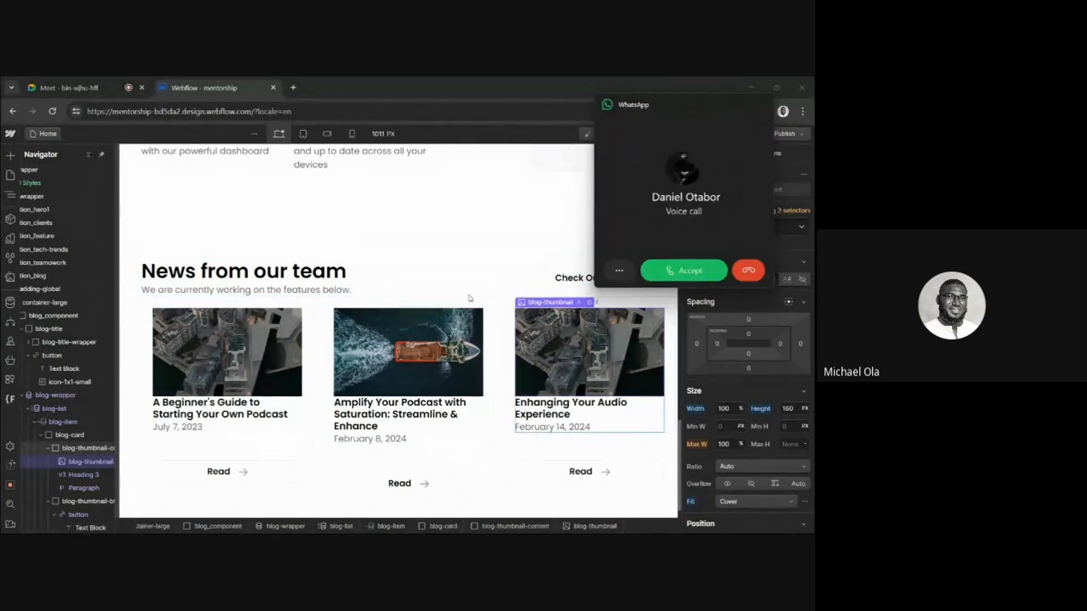
click(752, 277)
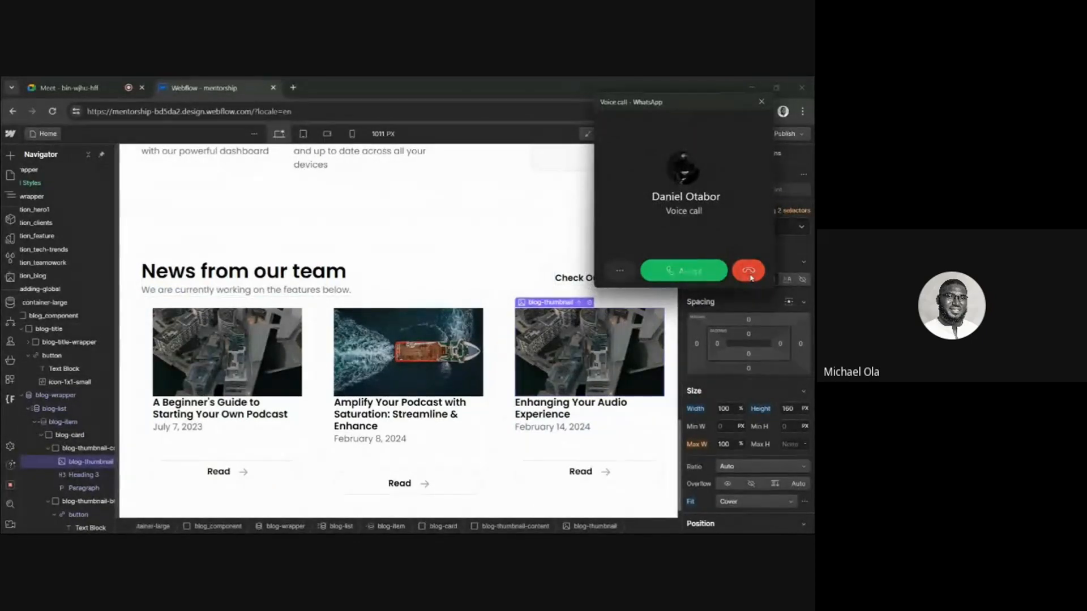
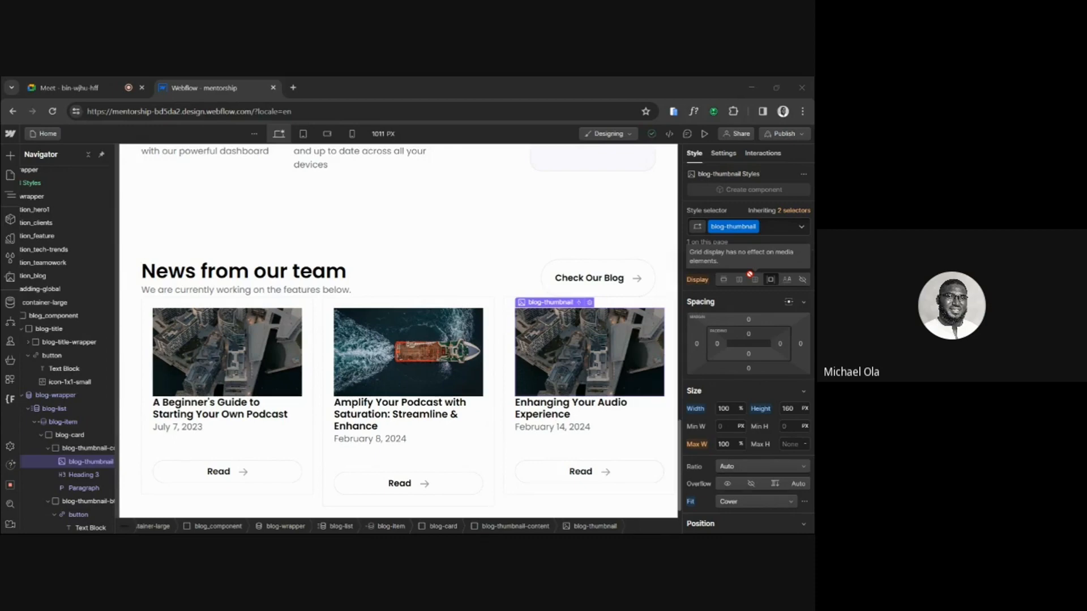
Set the width of the blog-card element to 30%.
click(85, 435)
scroll(749, 422, down, 2)
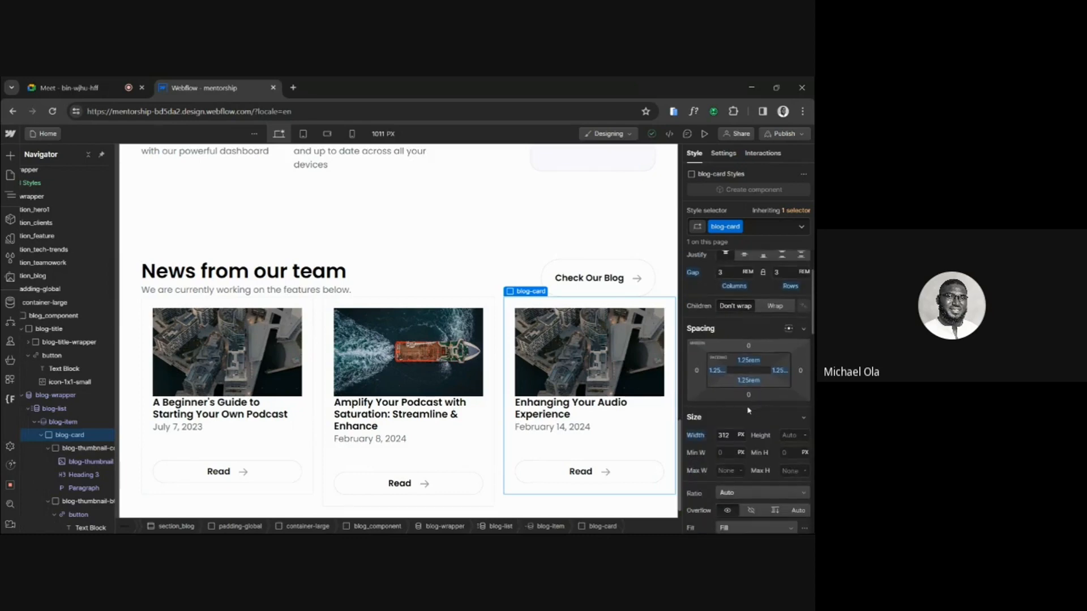
click(725, 435)
text(30%)
key(Return)
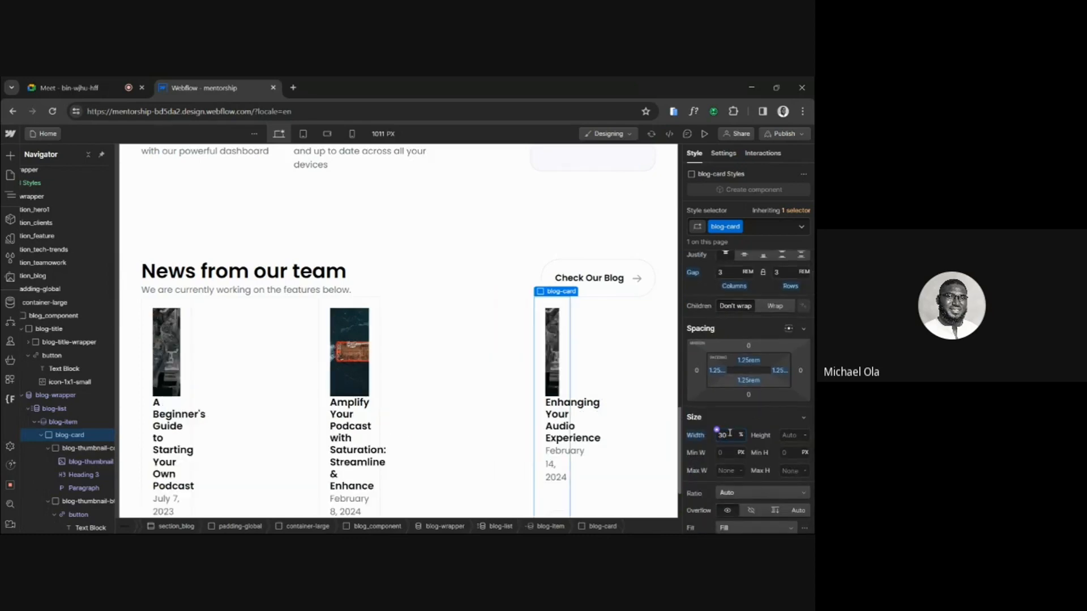
Set the width of the blog-card element to 100%.
text(100)
key(Return)
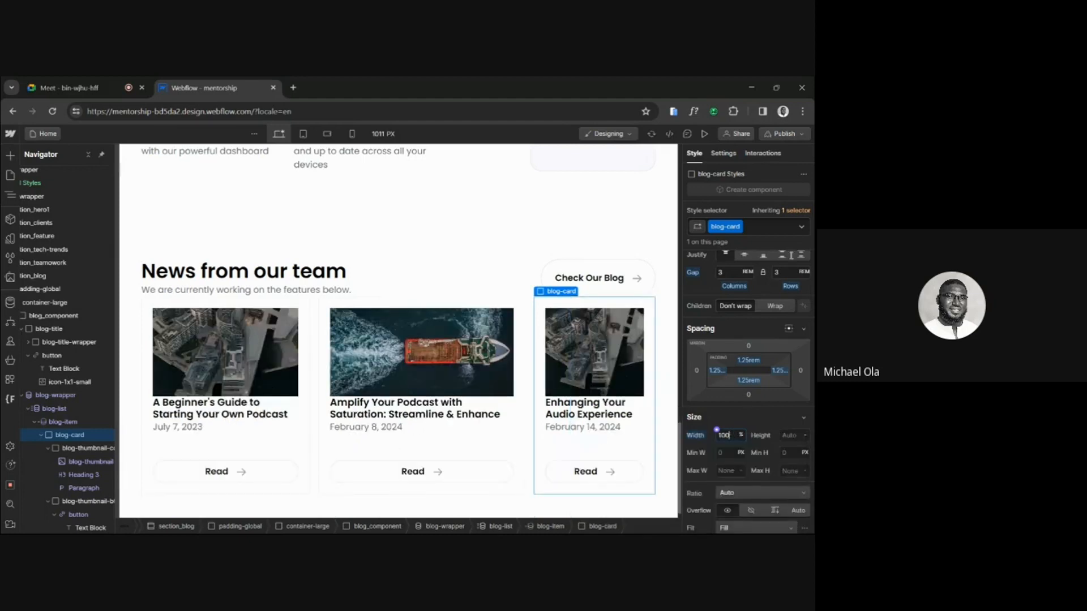
scroll(721, 509, up, 2)
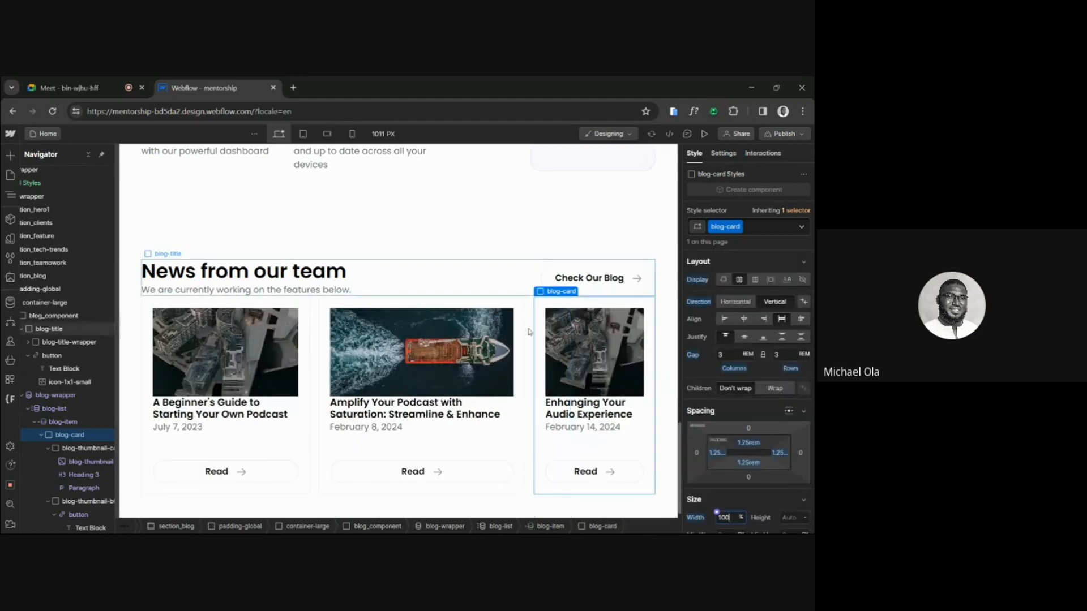
Check the blog-list's layout and size settings, and reset the blog-card's width to its initial value.
click(76, 408)
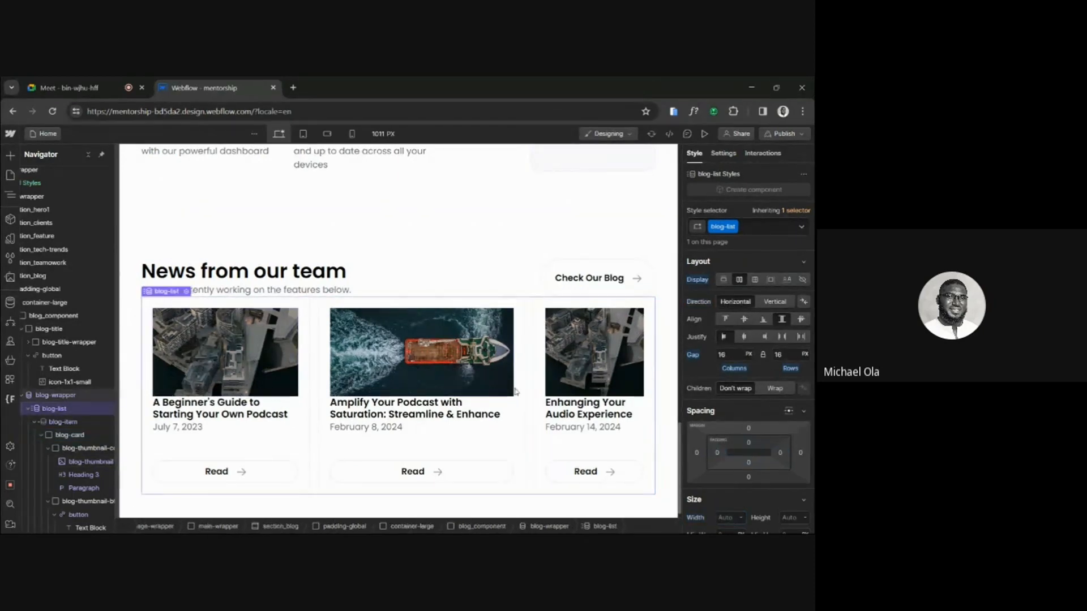
scroll(745, 422, down, 2)
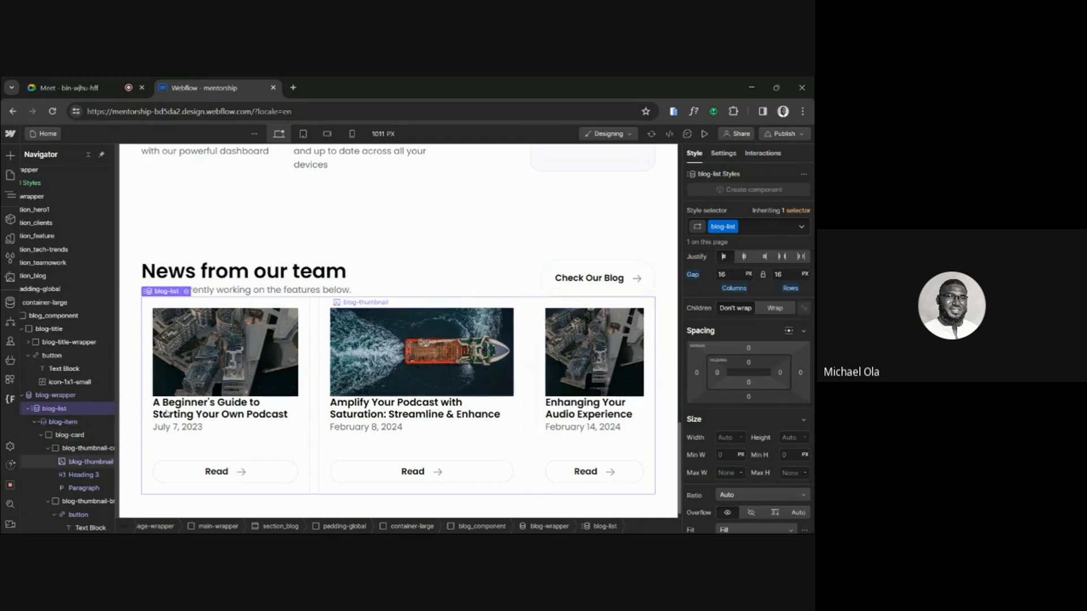
click(73, 436)
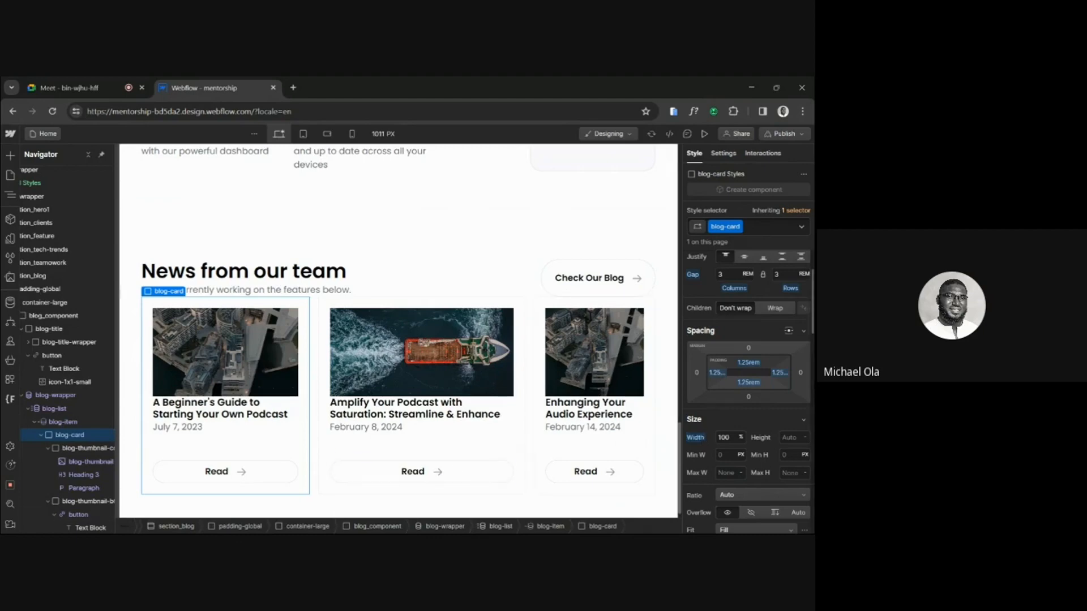
click(702, 438)
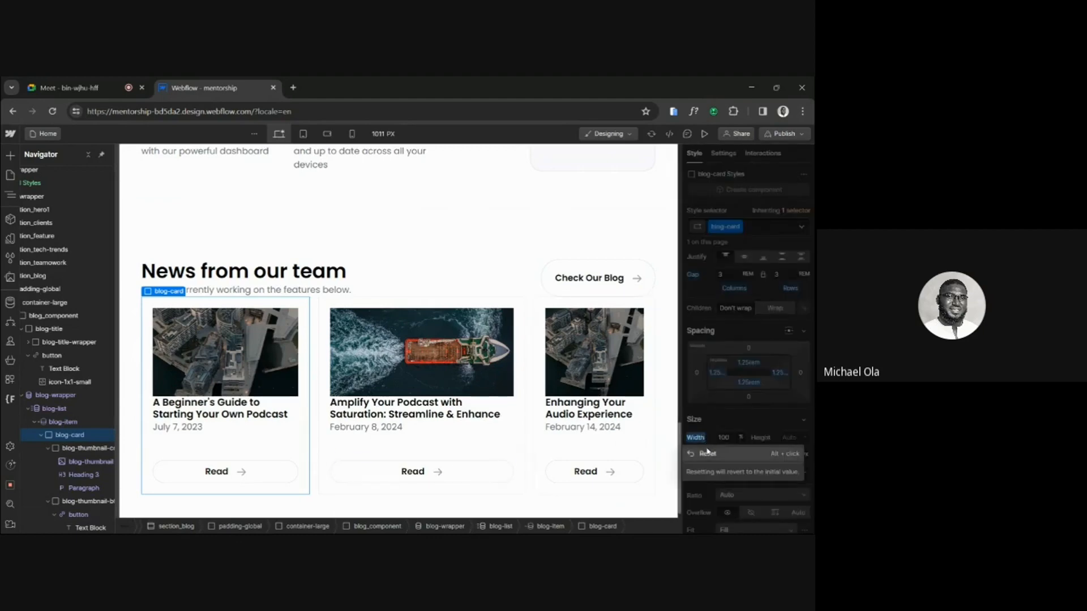
click(708, 451)
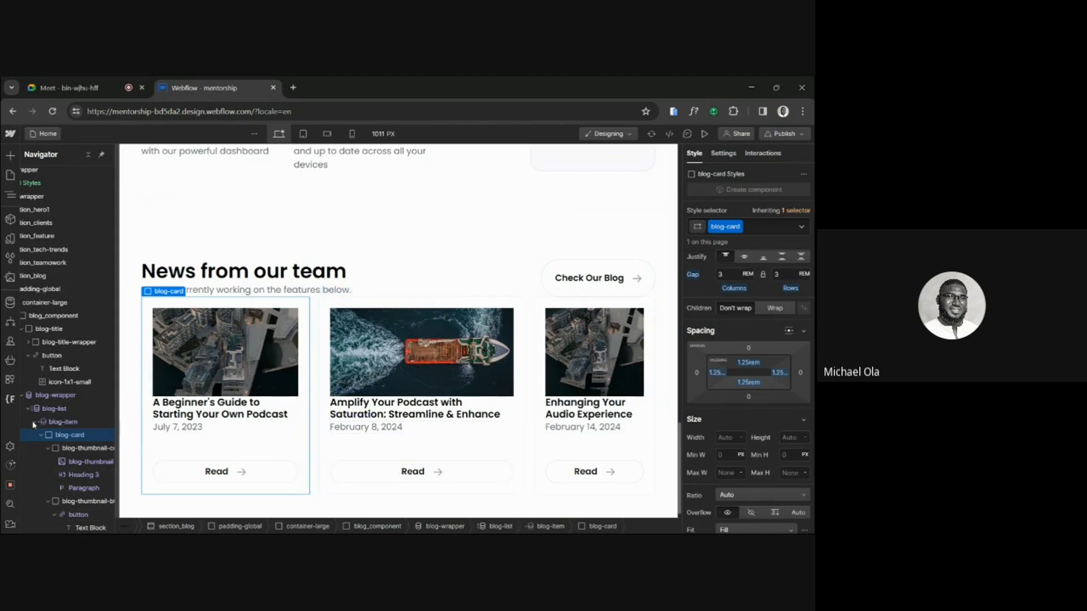
Preview the page to compare the widths of the three blog cards, and return to editing.
click(82, 449)
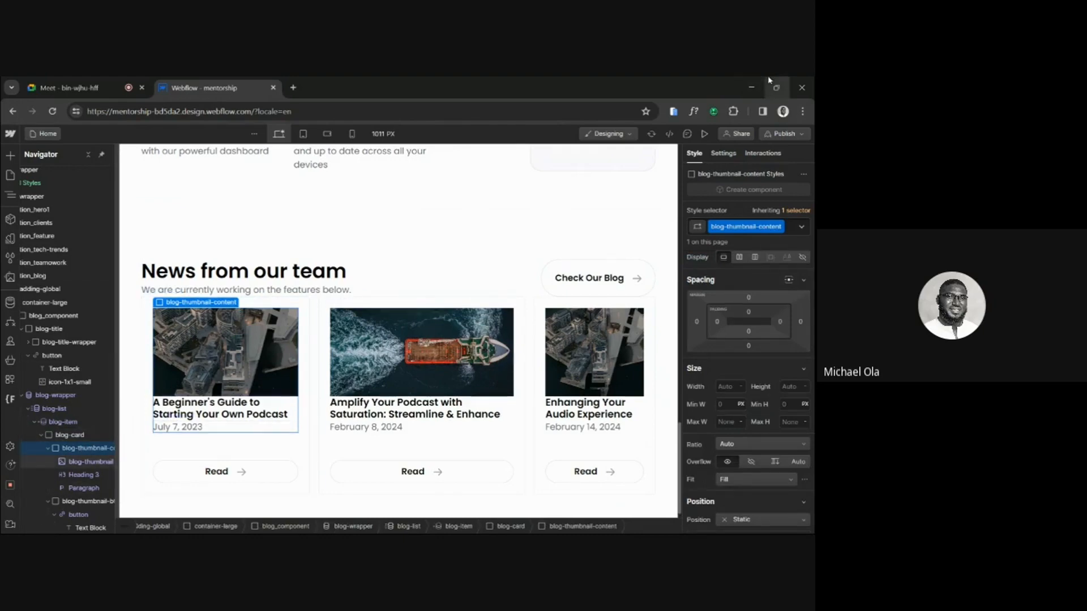
click(704, 134)
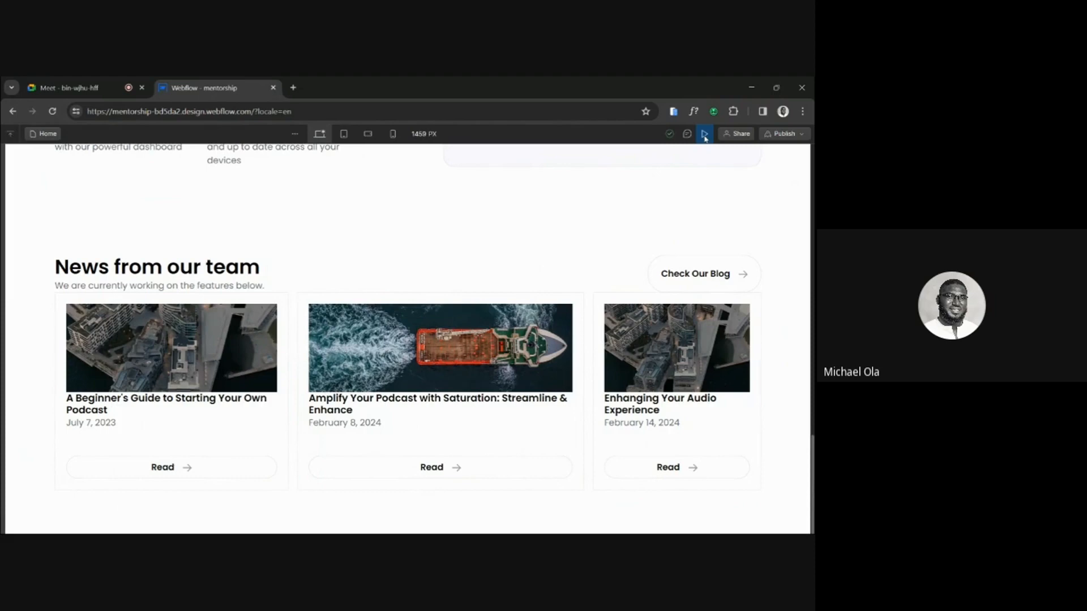
click(704, 134)
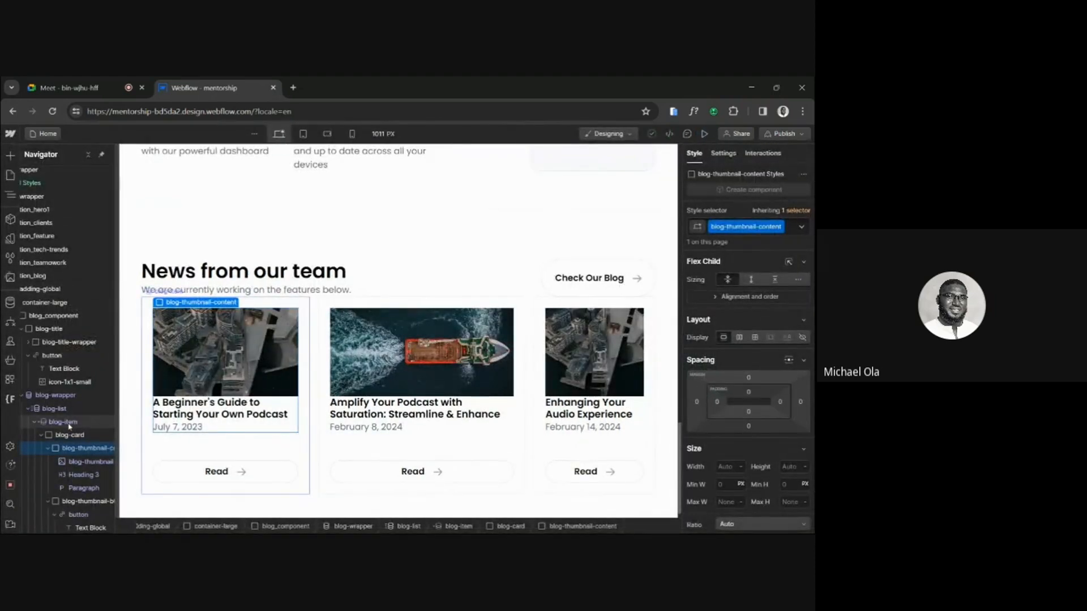
Set the width of the blog-item element to 33%.
click(69, 424)
click(729, 468)
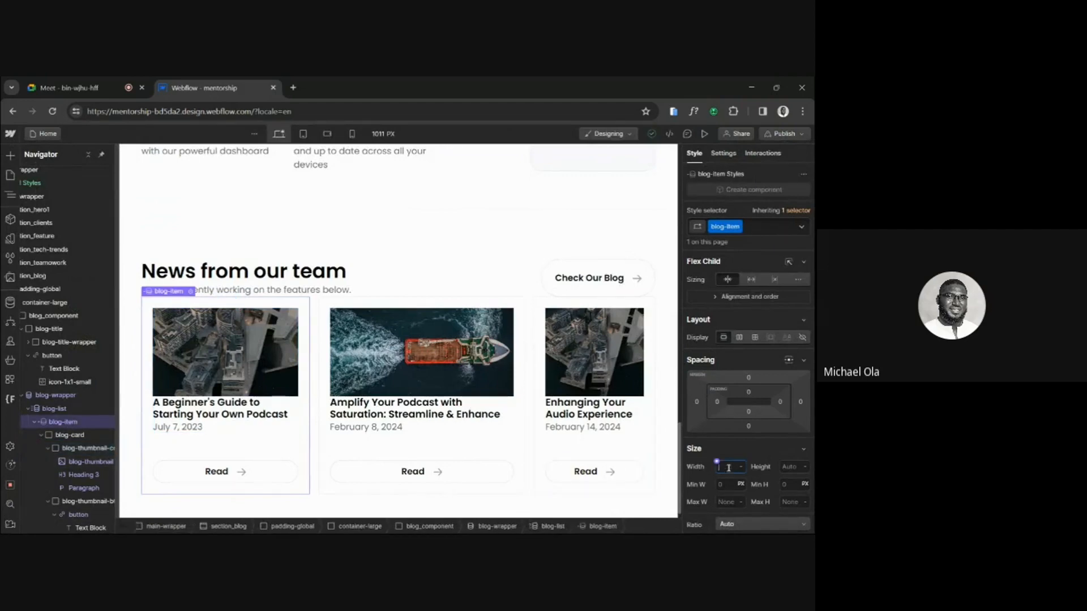
text(33%)
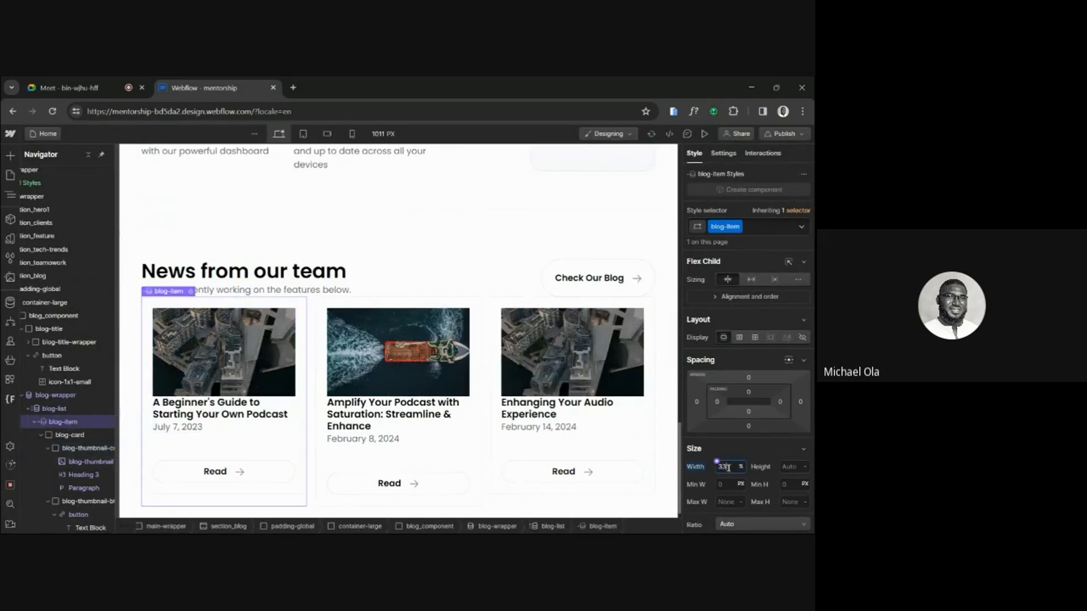
Publish the site to the staging domain and view the blog section on the live page.
click(798, 136)
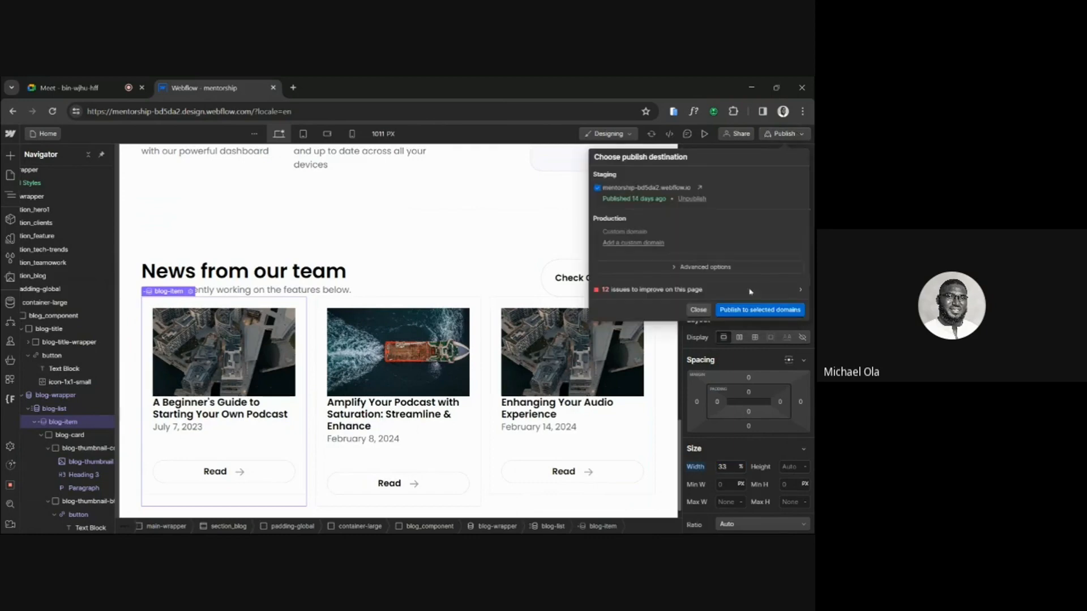
click(747, 310)
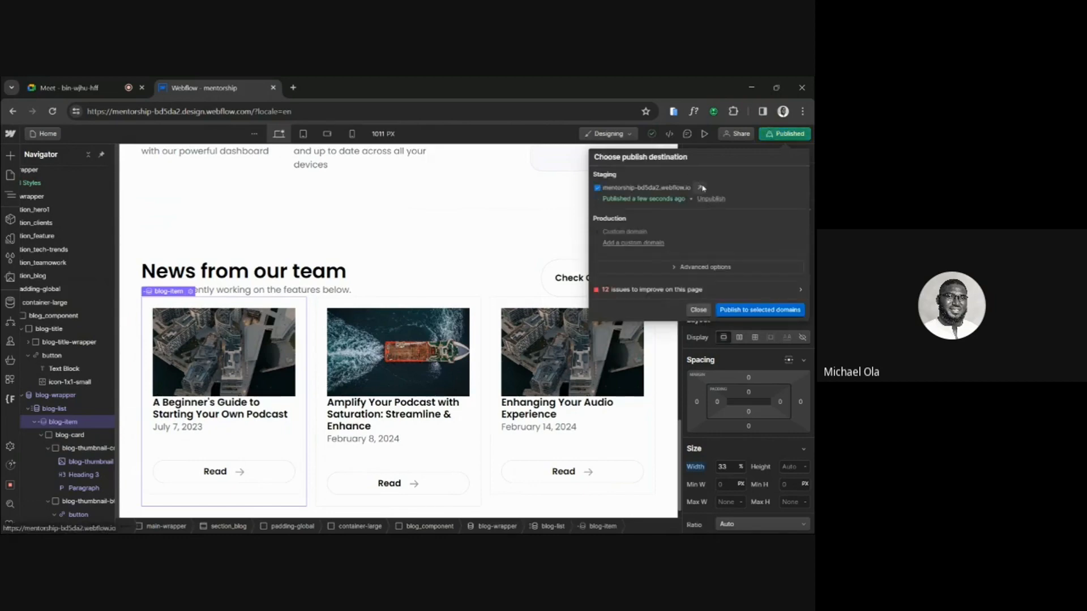
click(700, 187)
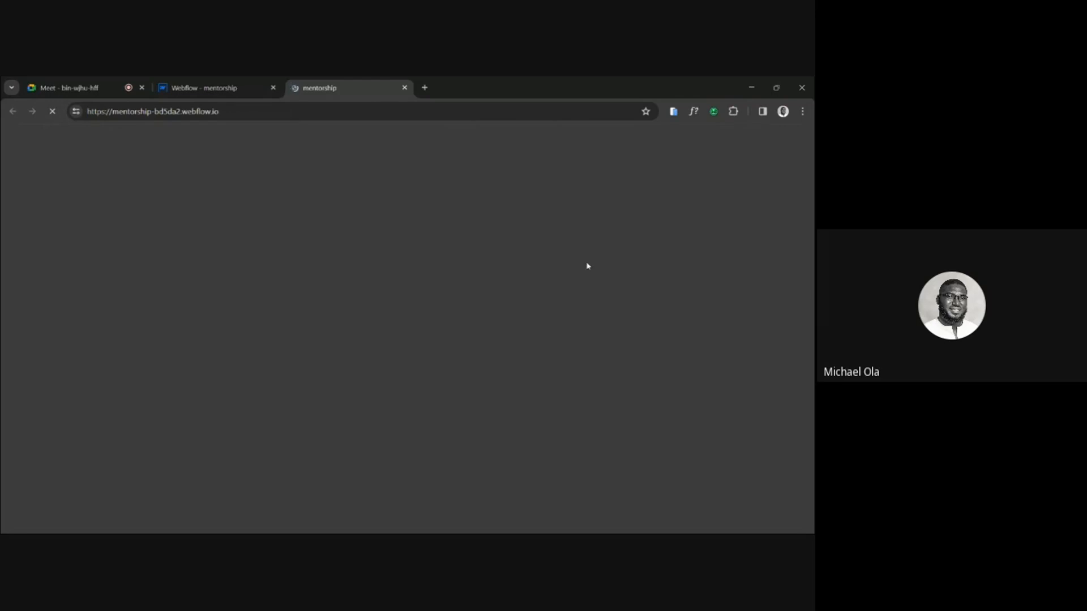
scroll(587, 266, down, 15)
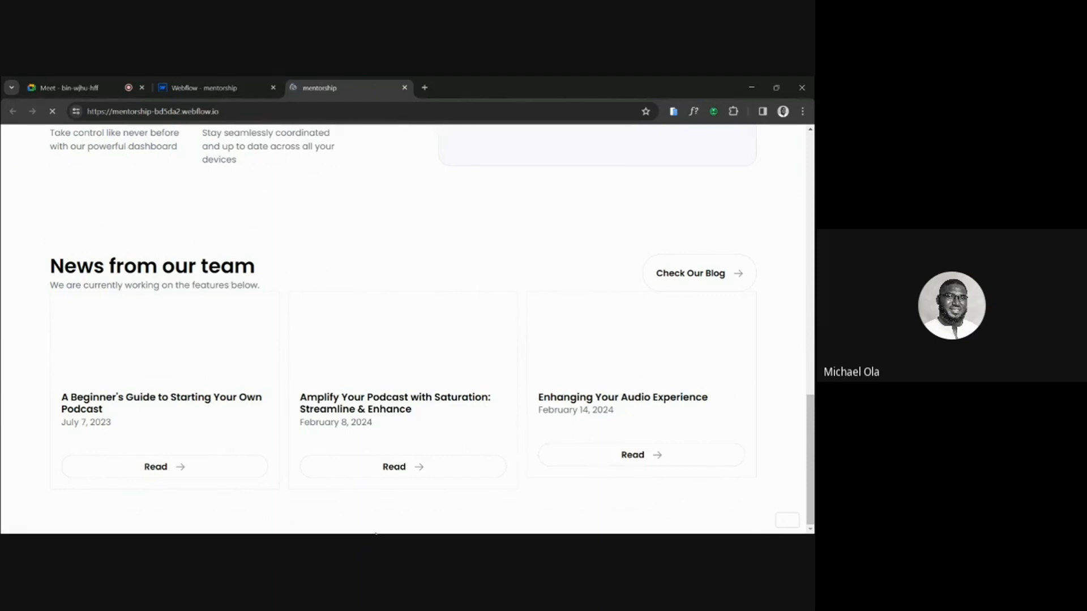
Back in the Webflow Designer, try a blog-item width of 30rem in preview, and reset that width.
click(184, 85)
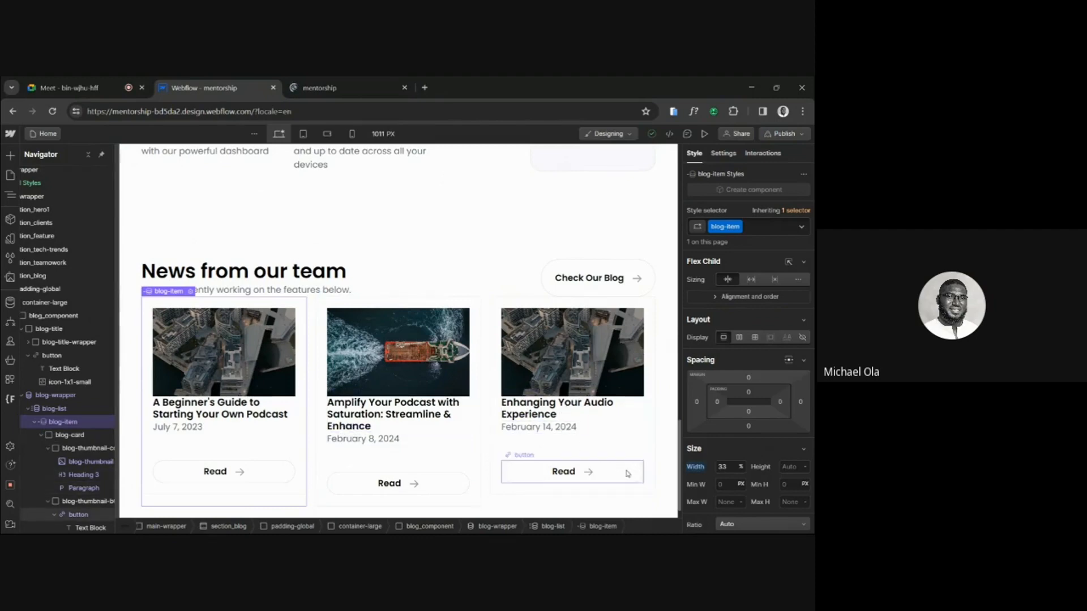
click(730, 466)
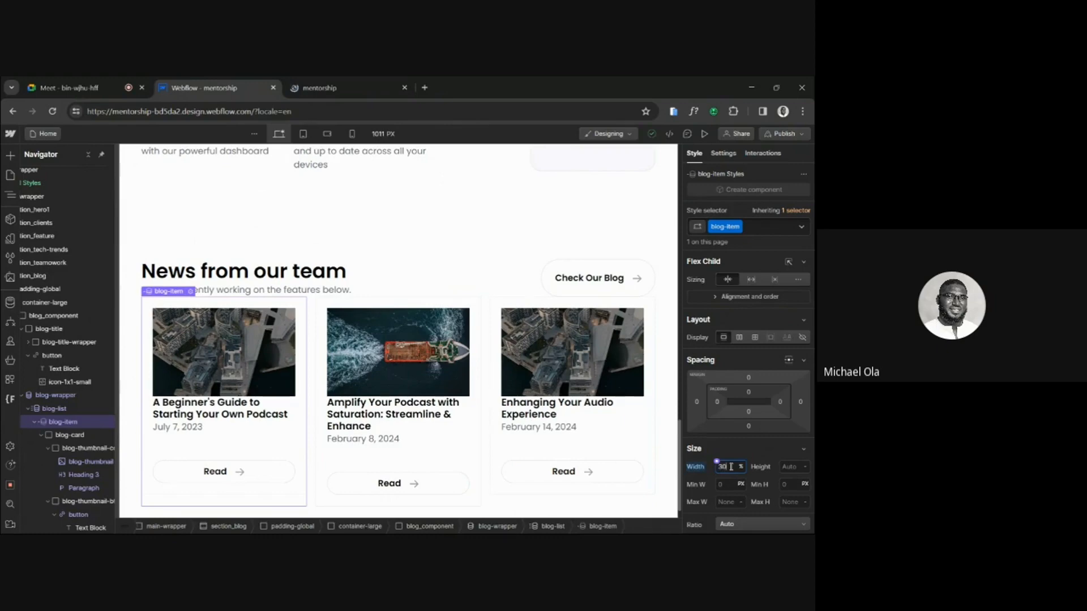
text(30rem)
key(Return)
click(706, 133)
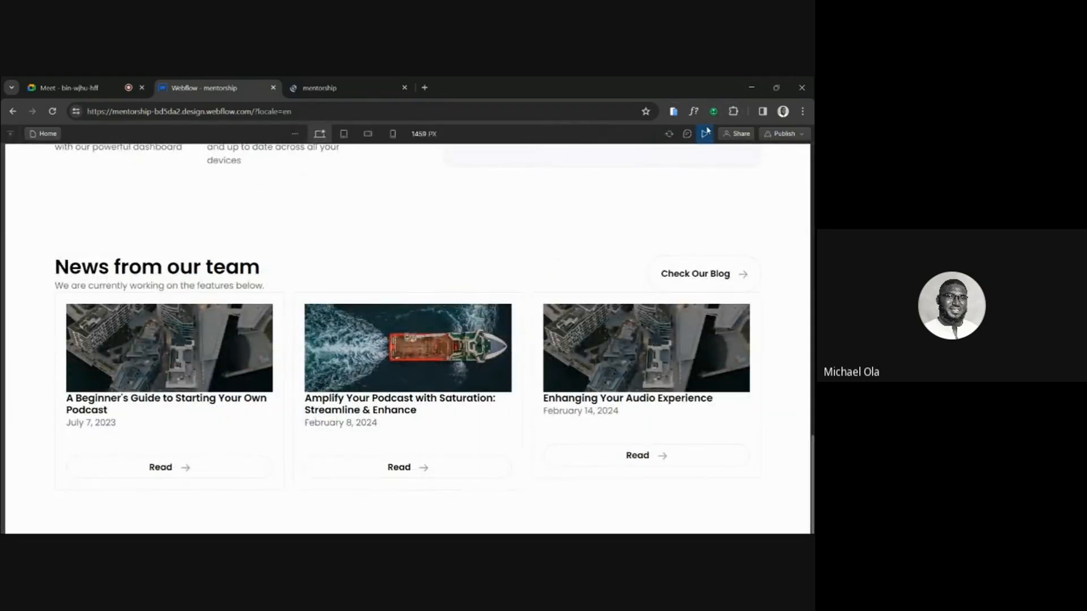
key(shift+p)
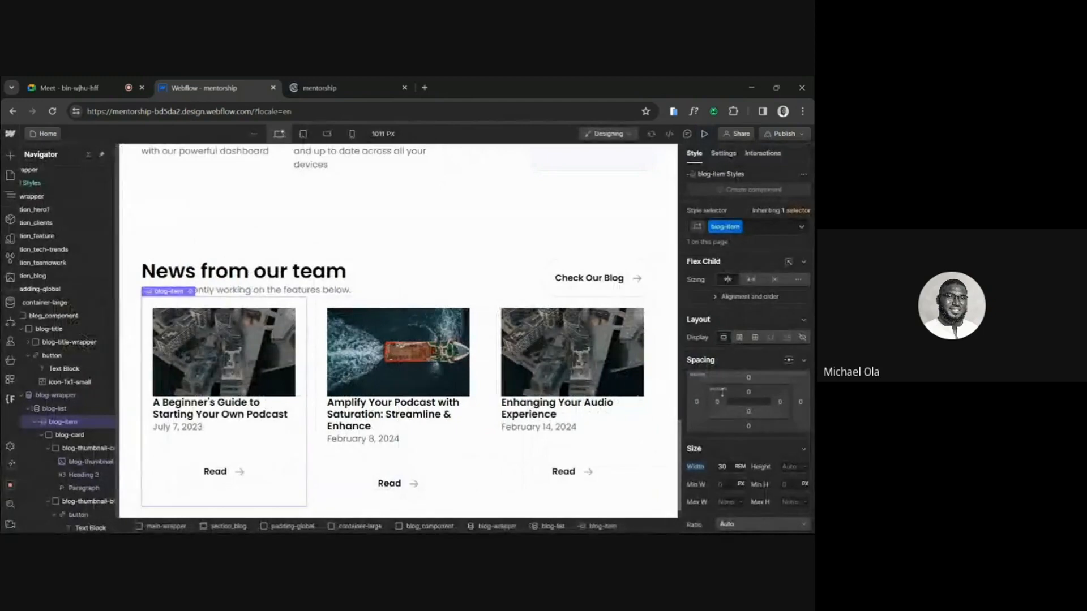
click(695, 468)
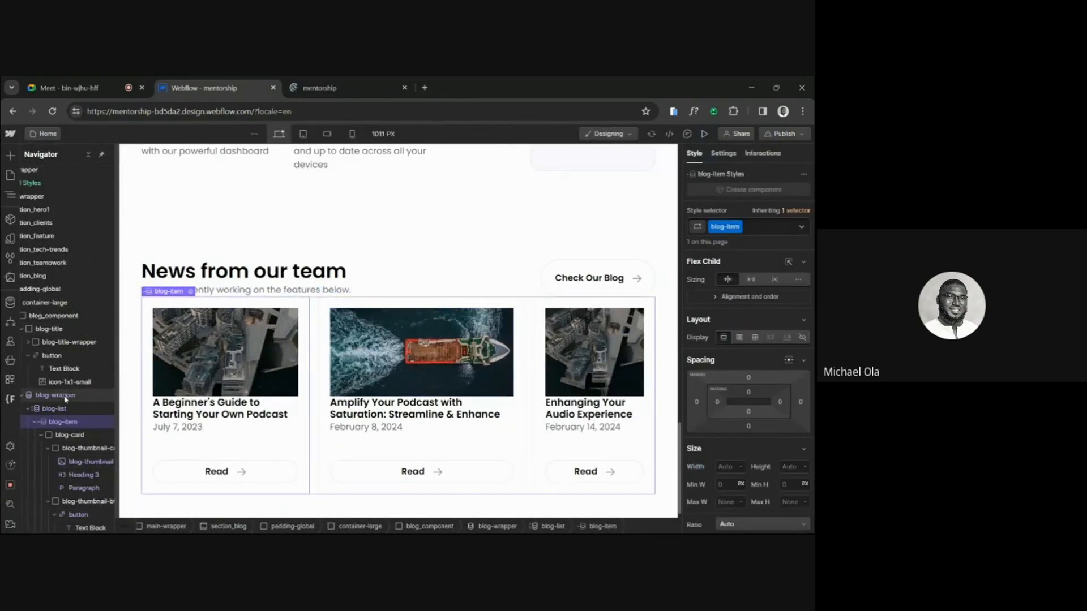
Collapse the blog-title and blog-wrapper elements in the page's element tree.
scroll(68, 397, left, 2)
click(37, 316)
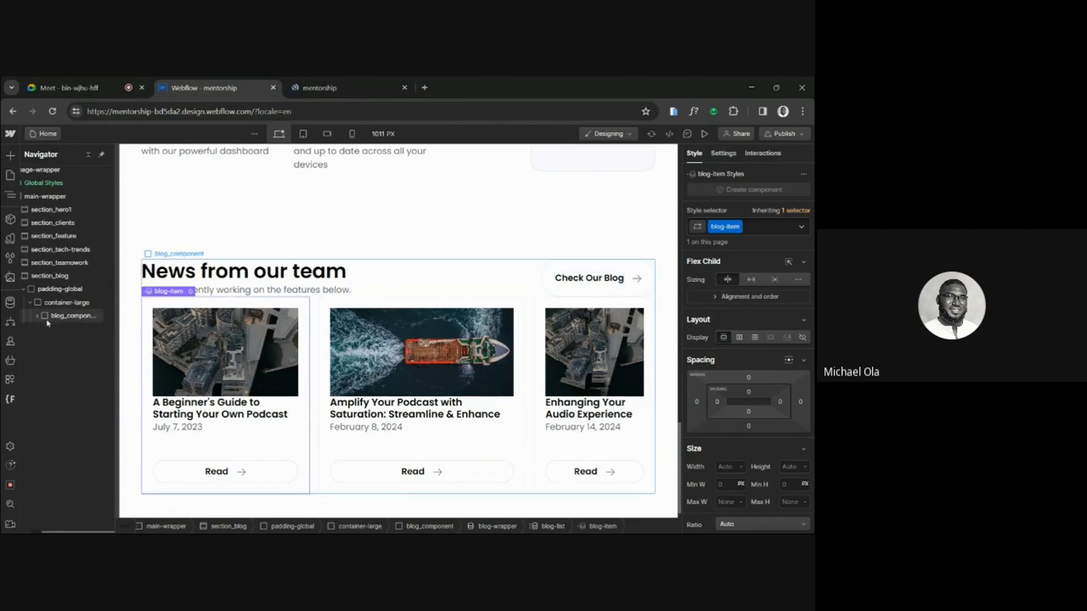
click(36, 316)
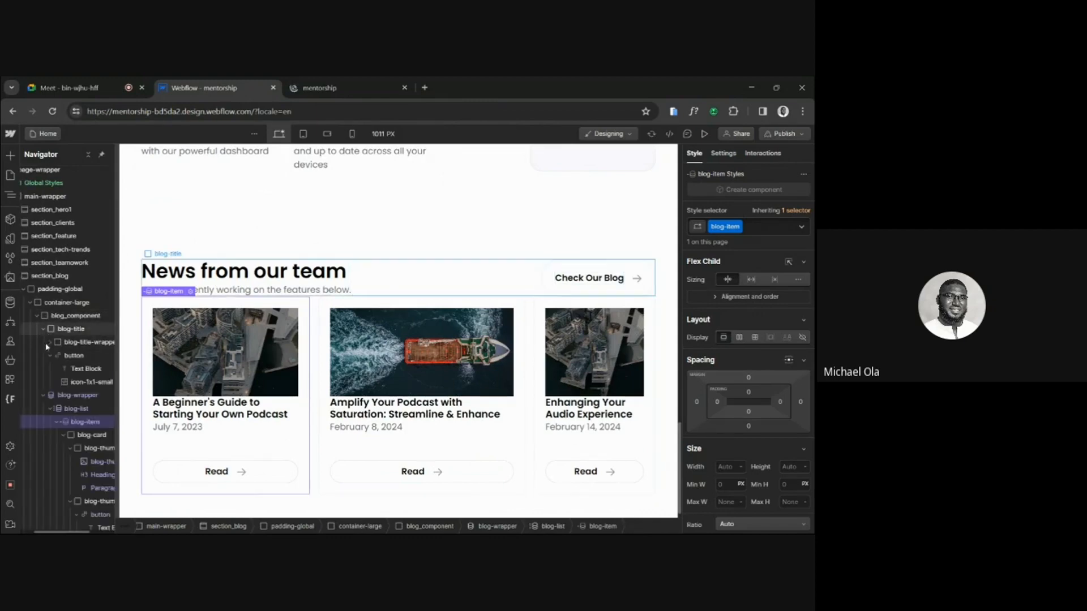
click(62, 329)
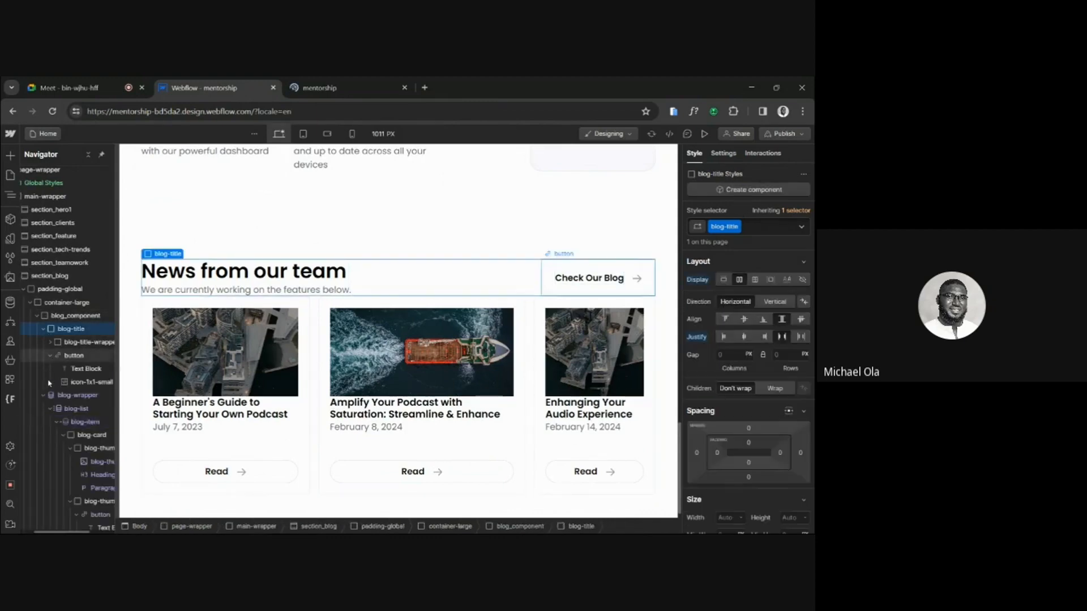
click(44, 329)
click(44, 343)
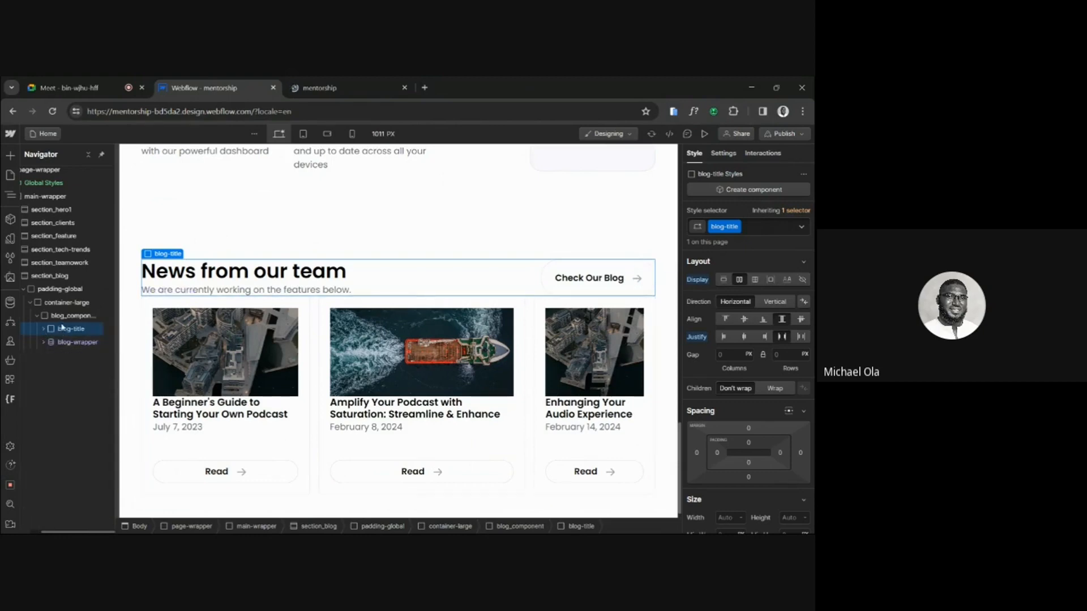
Try a grid display on the blog_component element and undo the change.
click(74, 315)
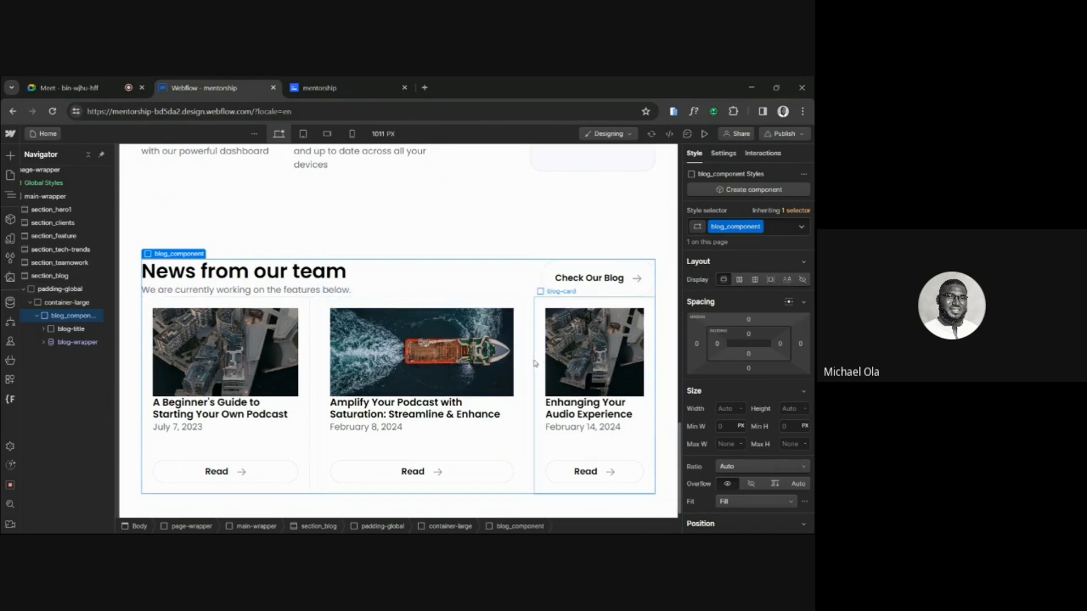
click(754, 280)
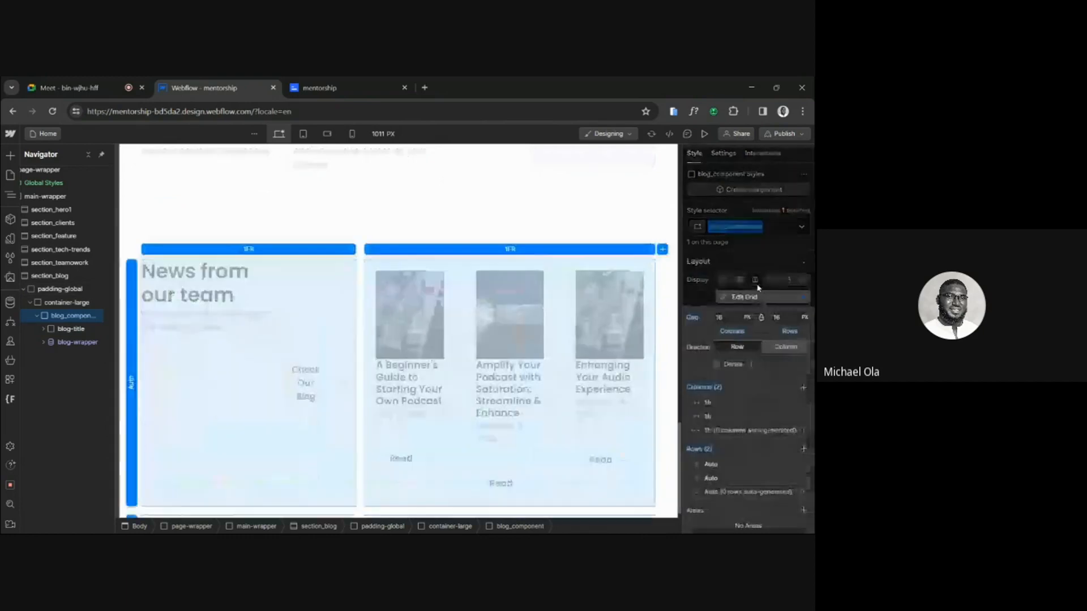
key(ctrl+z)
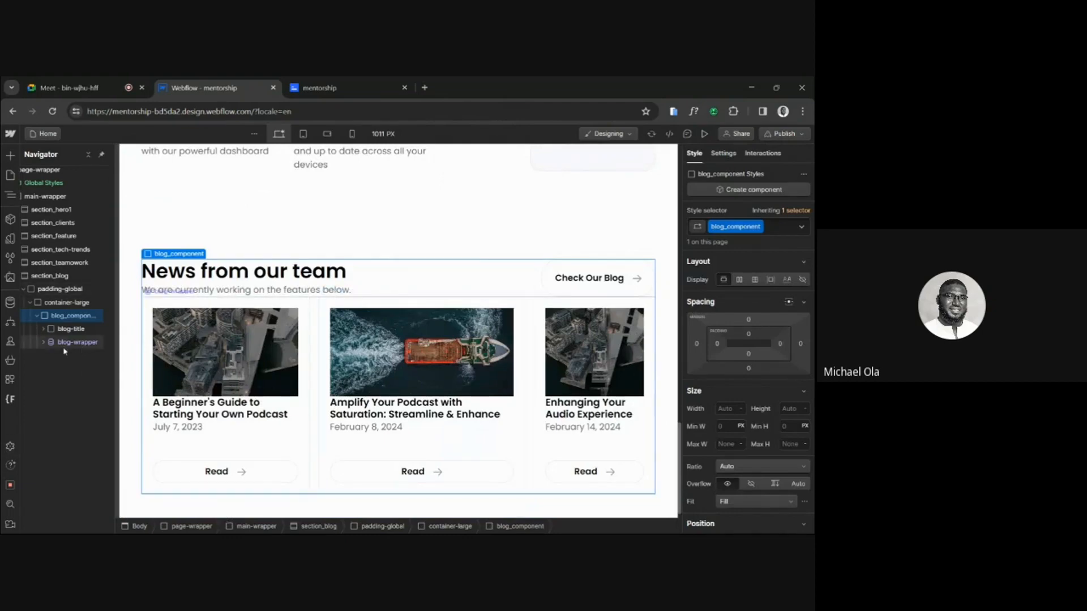
Change the display of the blog-list inside blog-wrapper to a three-column grid and preview the page.
click(43, 342)
click(71, 356)
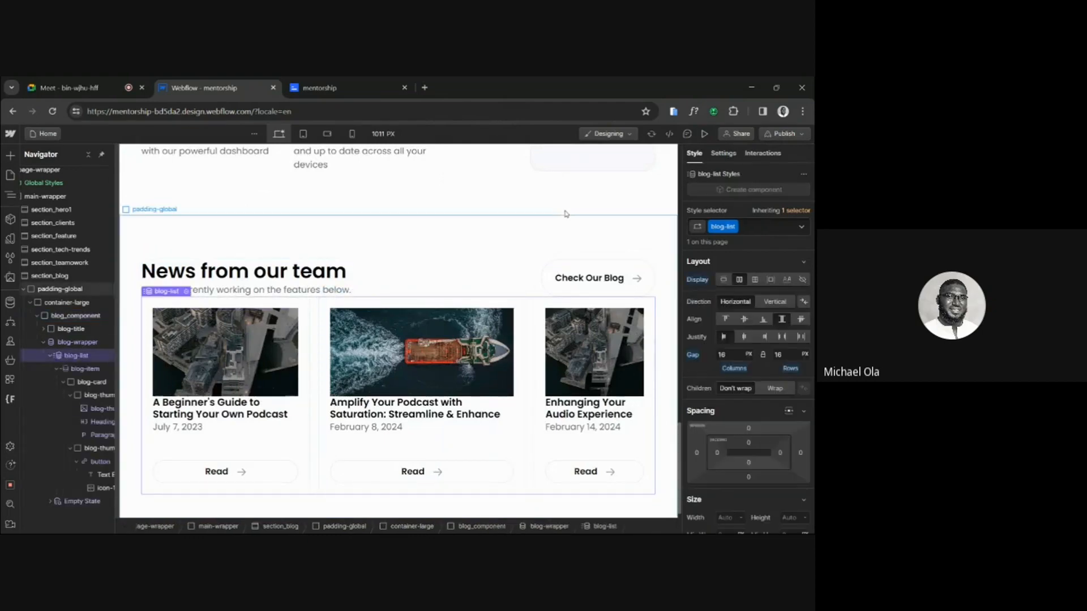
click(757, 279)
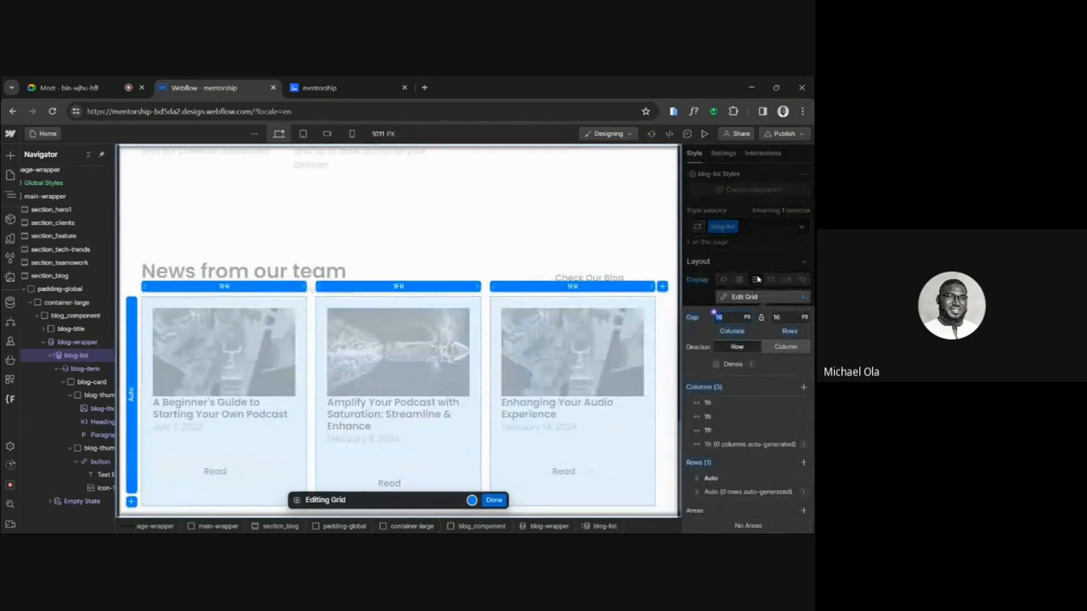
click(493, 500)
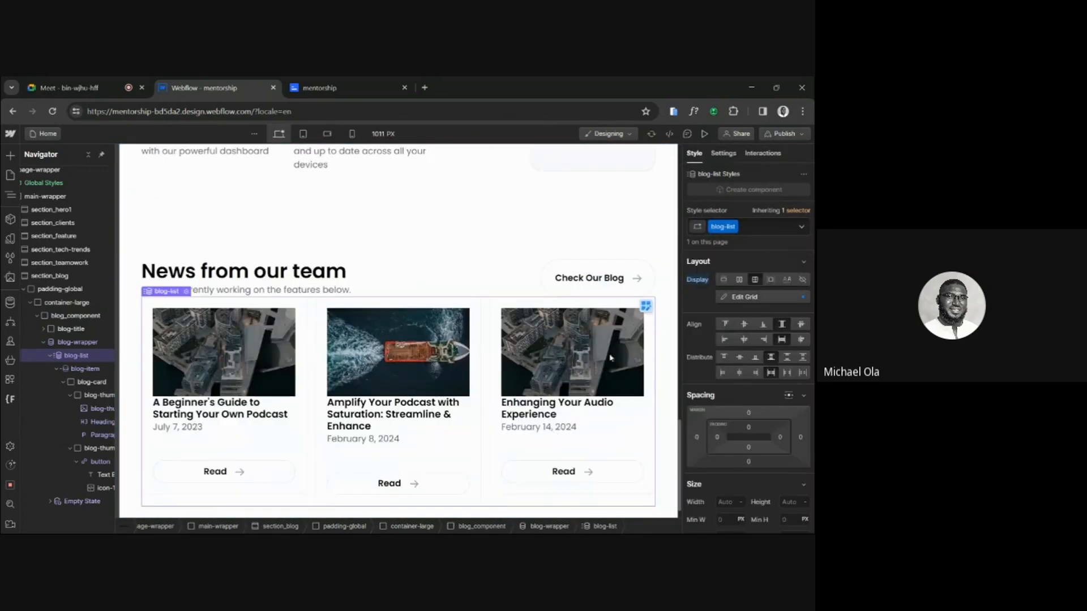
click(704, 134)
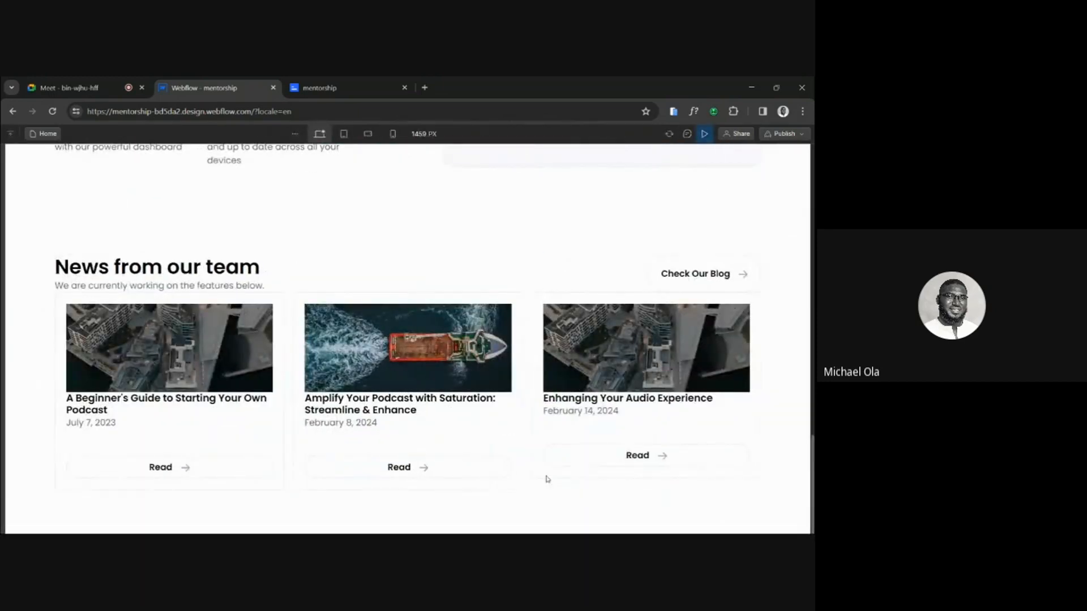
click(705, 134)
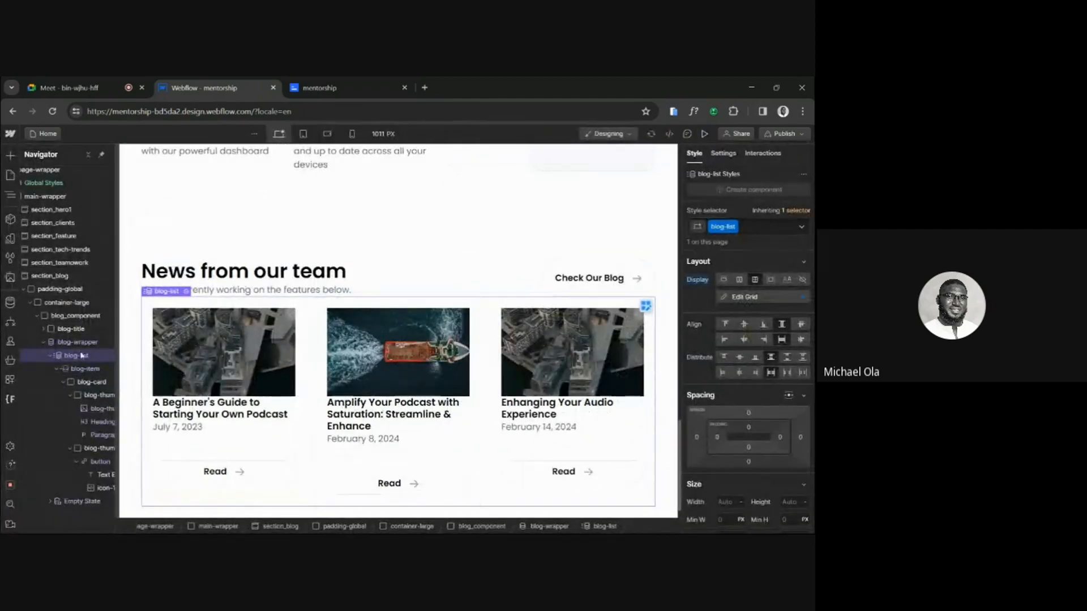
Set the blog_component element to a vertical flex layout with a 2rem gap between the blog title and the cards.
click(44, 341)
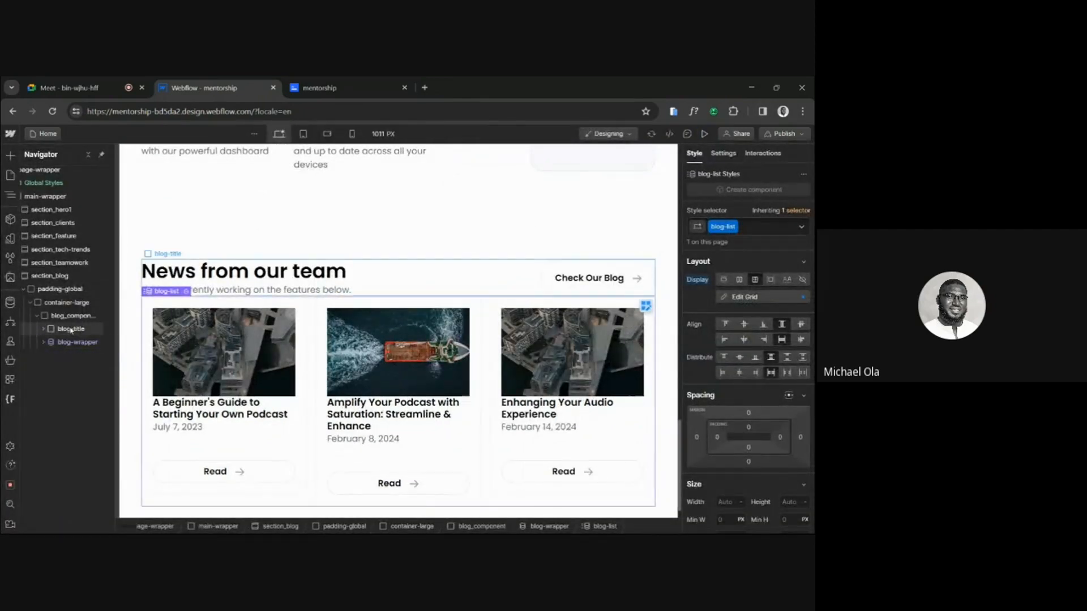
click(65, 316)
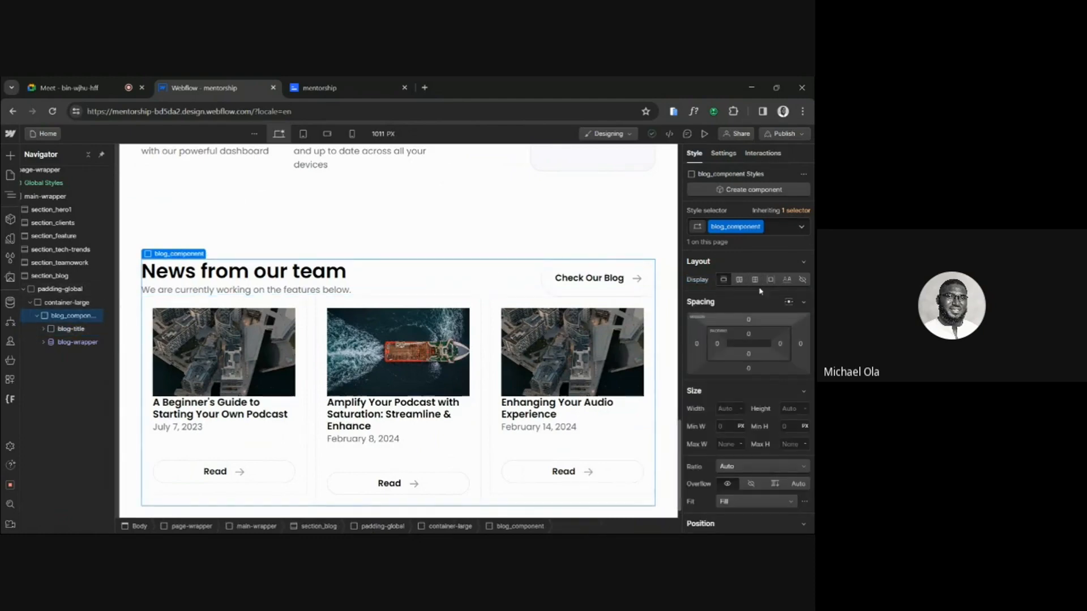
mouse_move(792, 534)
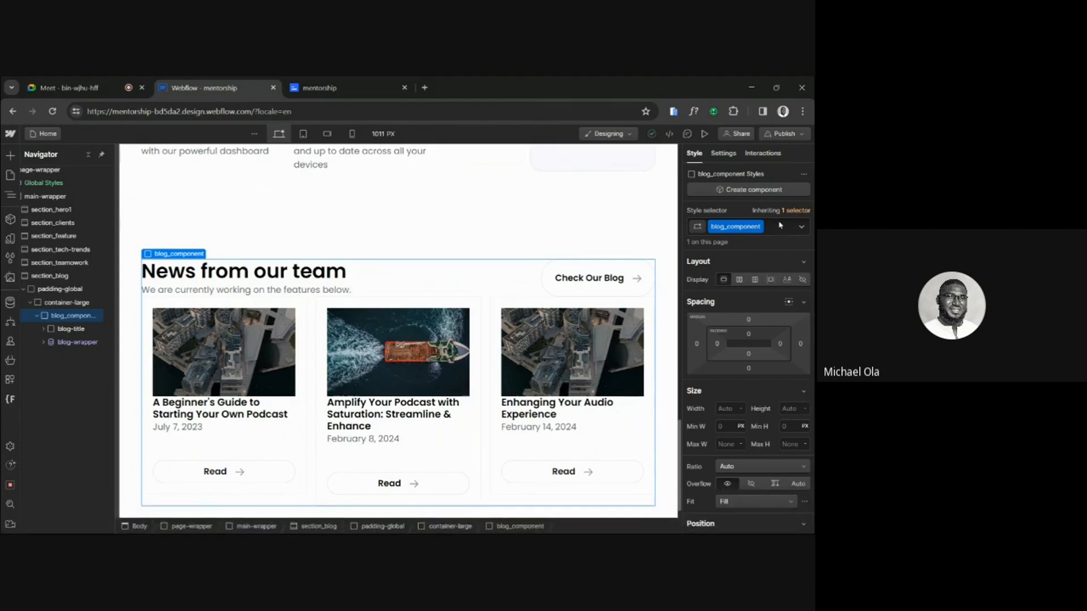
click(739, 280)
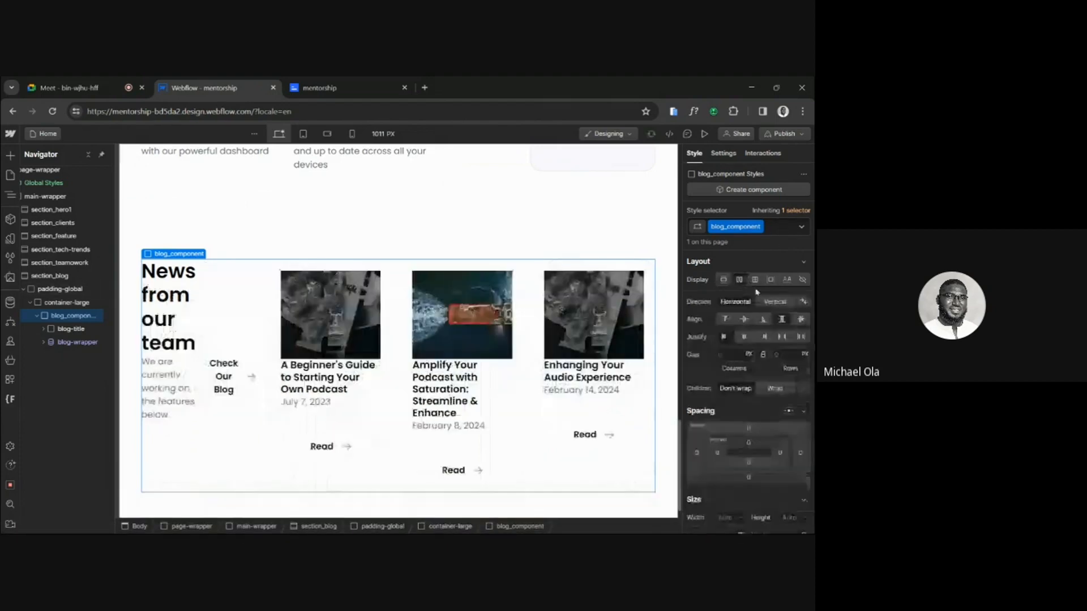
click(773, 303)
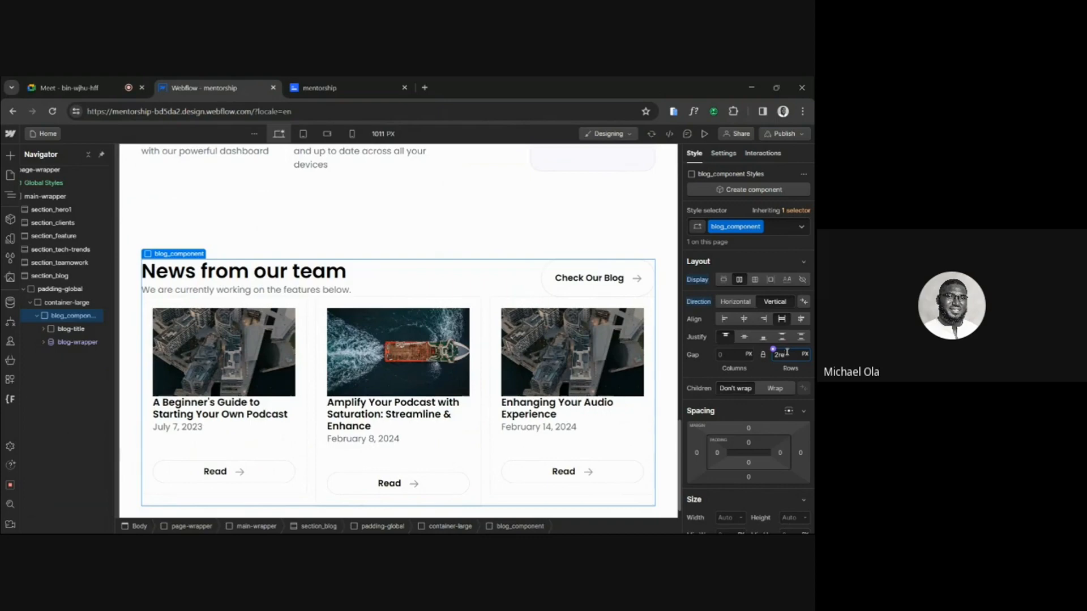
key(Return)
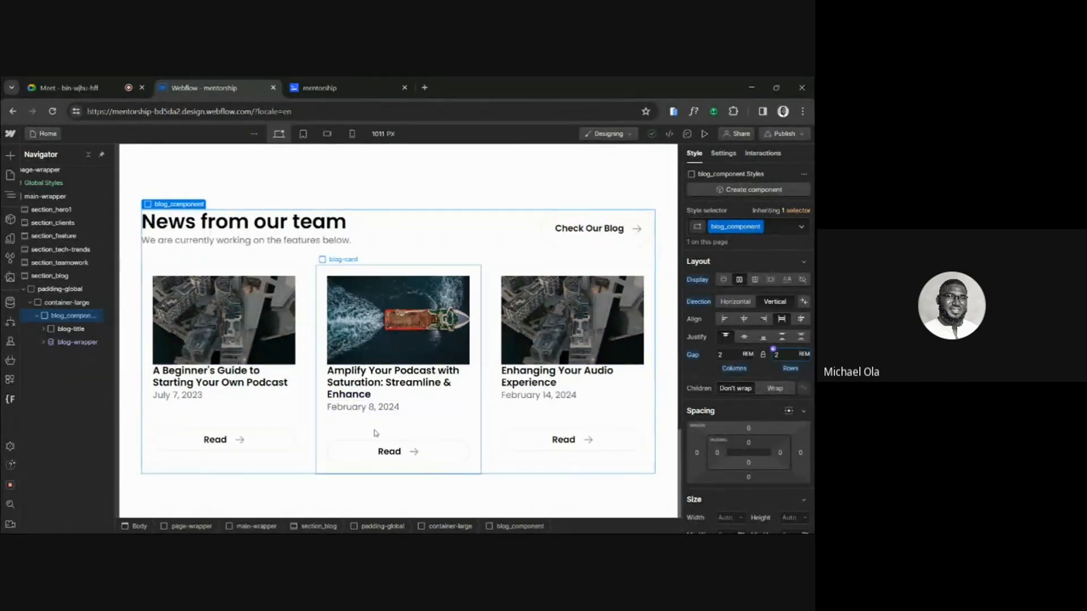
scroll(392, 332, up, 3)
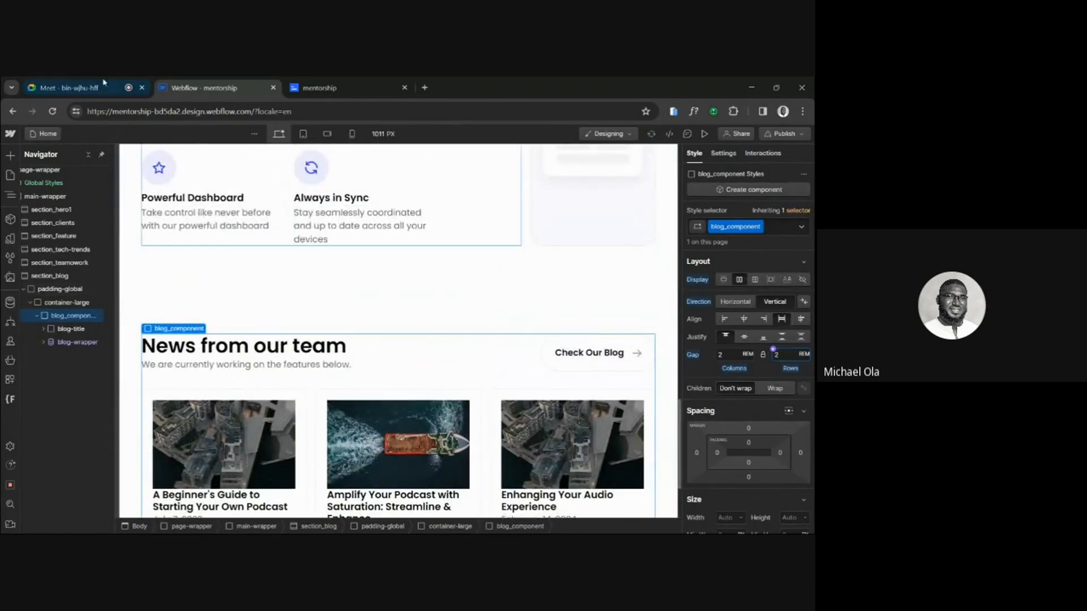
Switch to the Google Meet call and alternately mute and unmute the microphone during the discussion, ending with it muted.
click(86, 79)
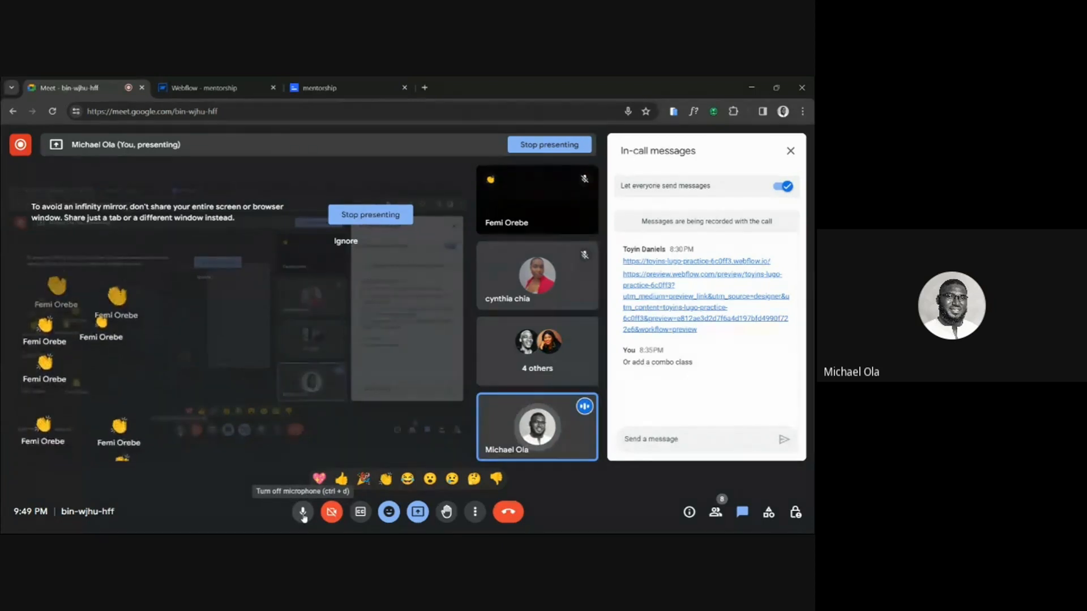
click(304, 515)
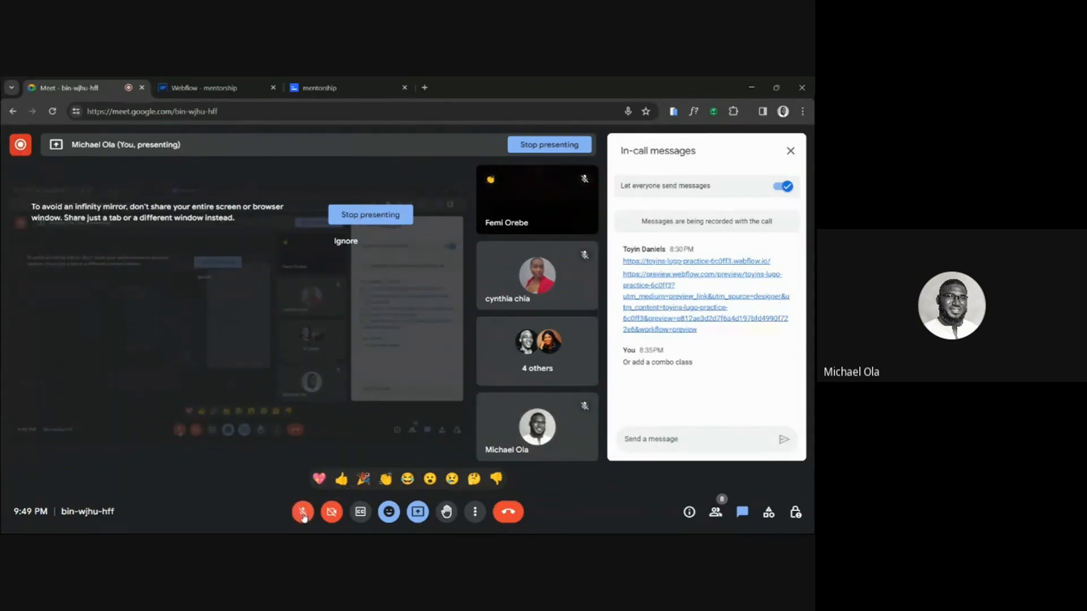
click(303, 515)
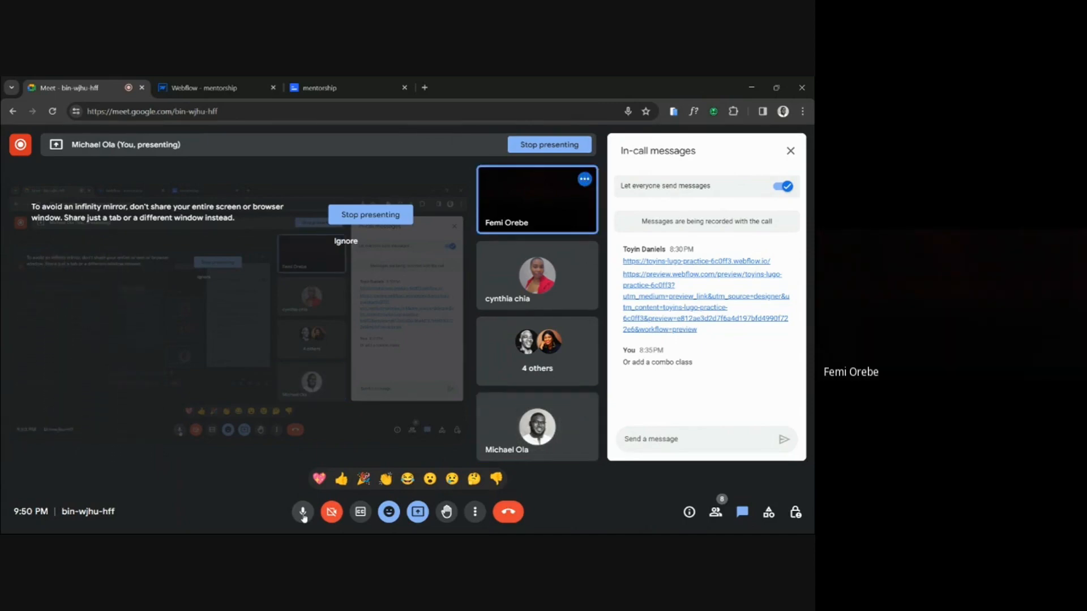
click(303, 512)
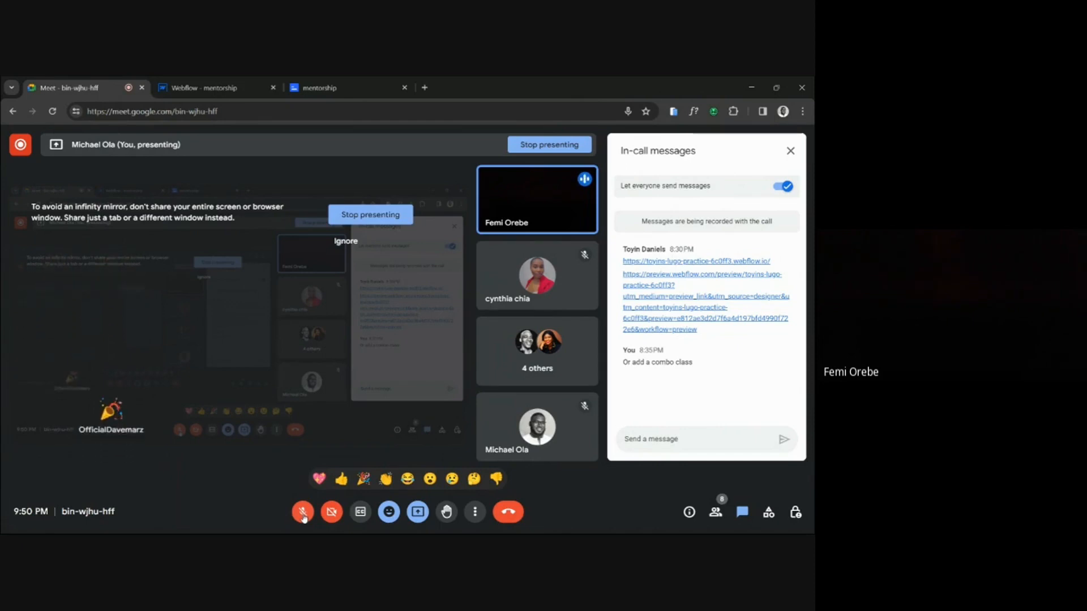
click(303, 513)
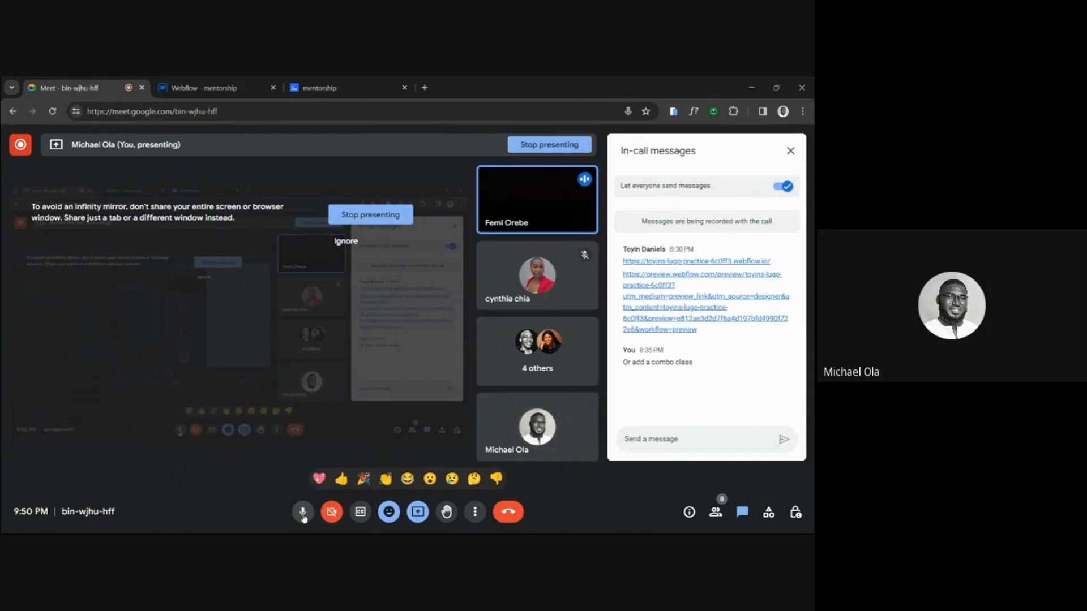
click(304, 512)
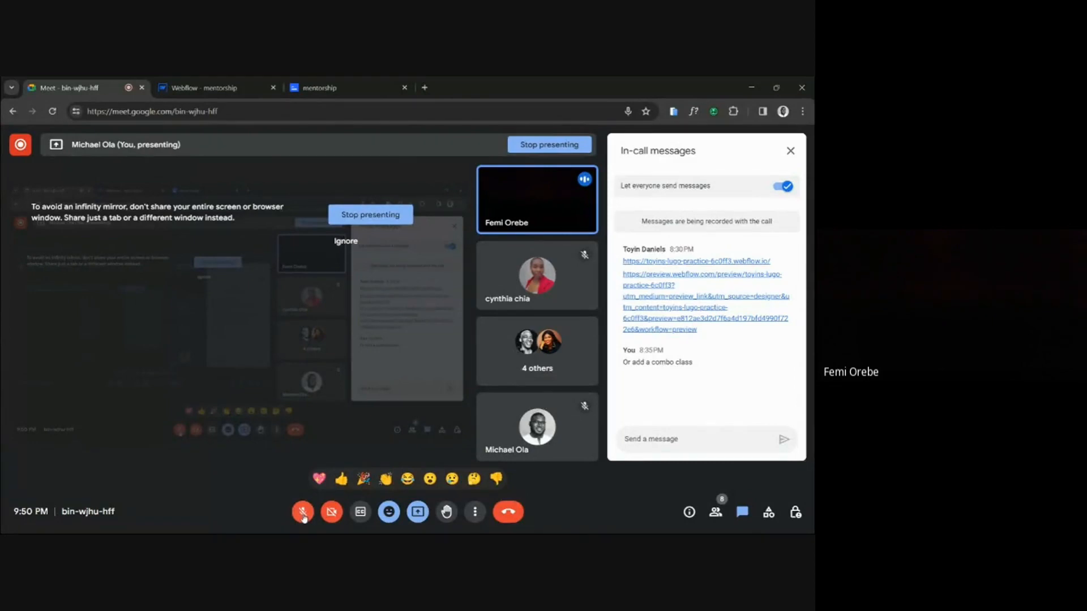
click(303, 513)
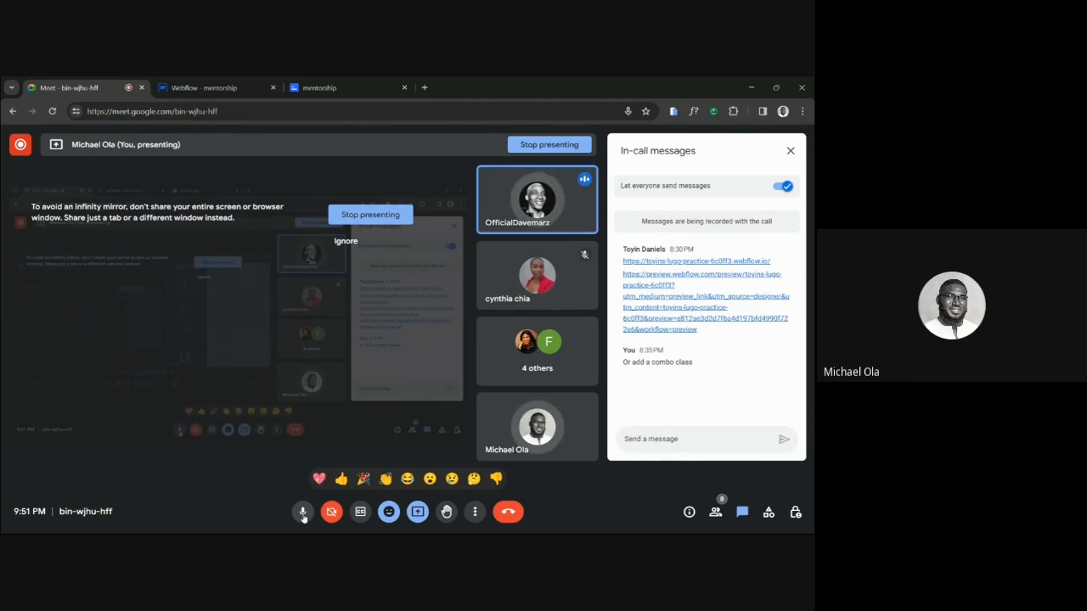
click(303, 516)
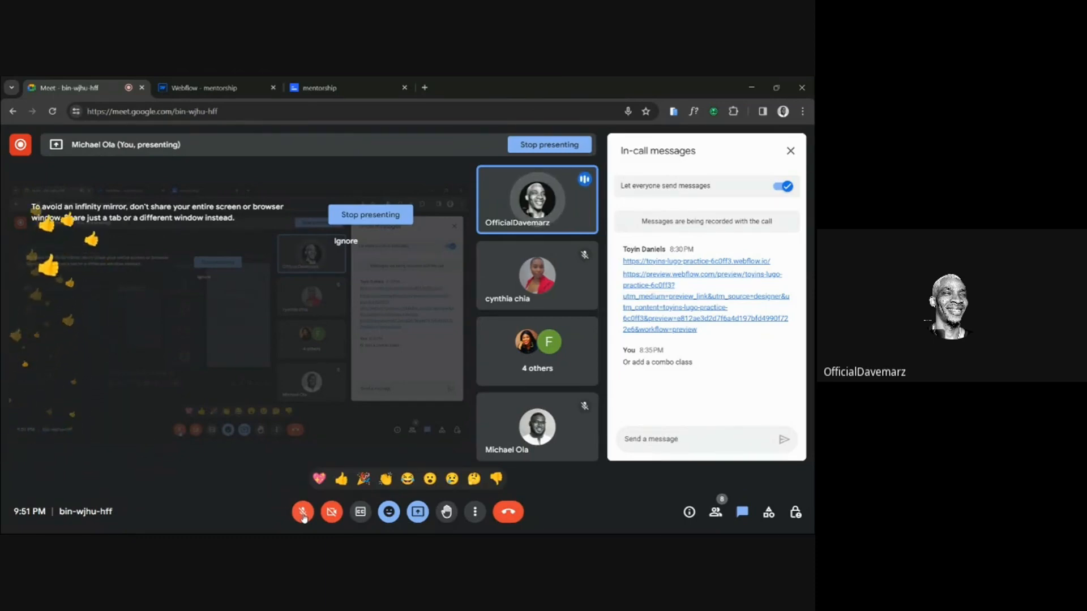
click(302, 512)
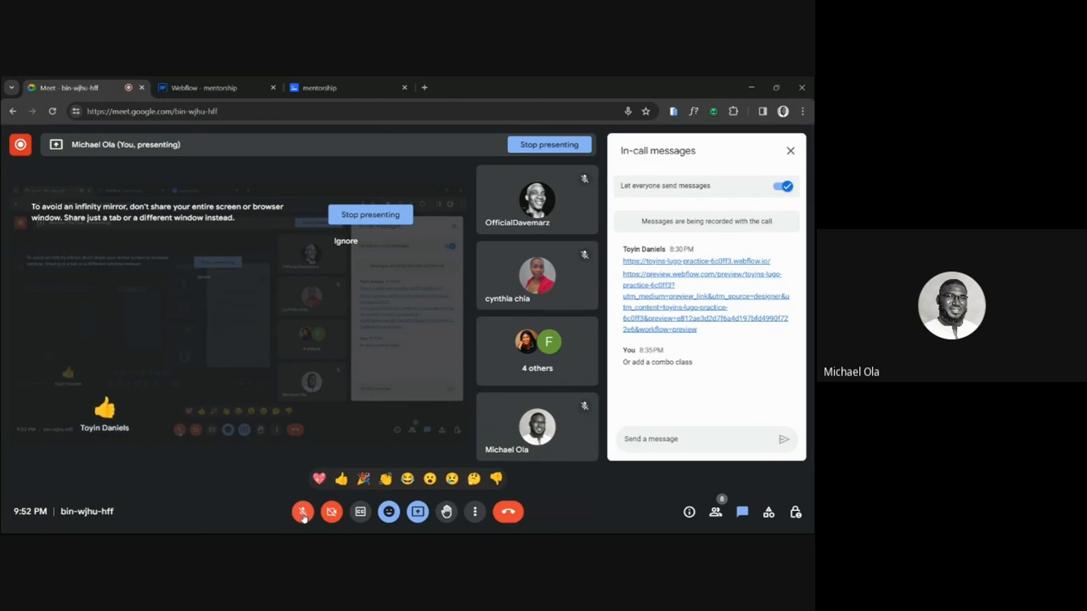
click(303, 513)
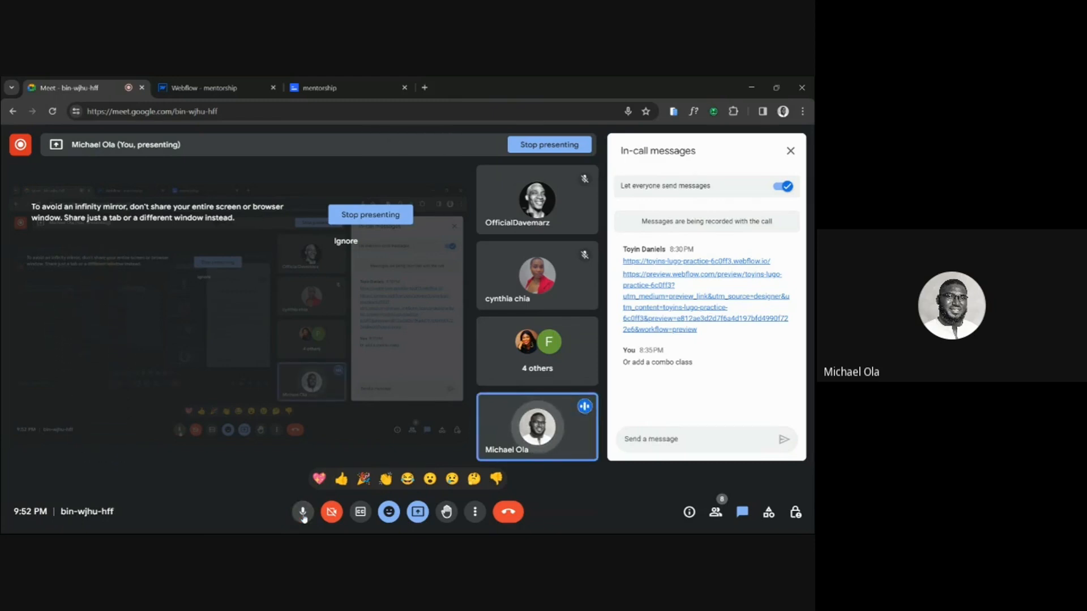
click(303, 516)
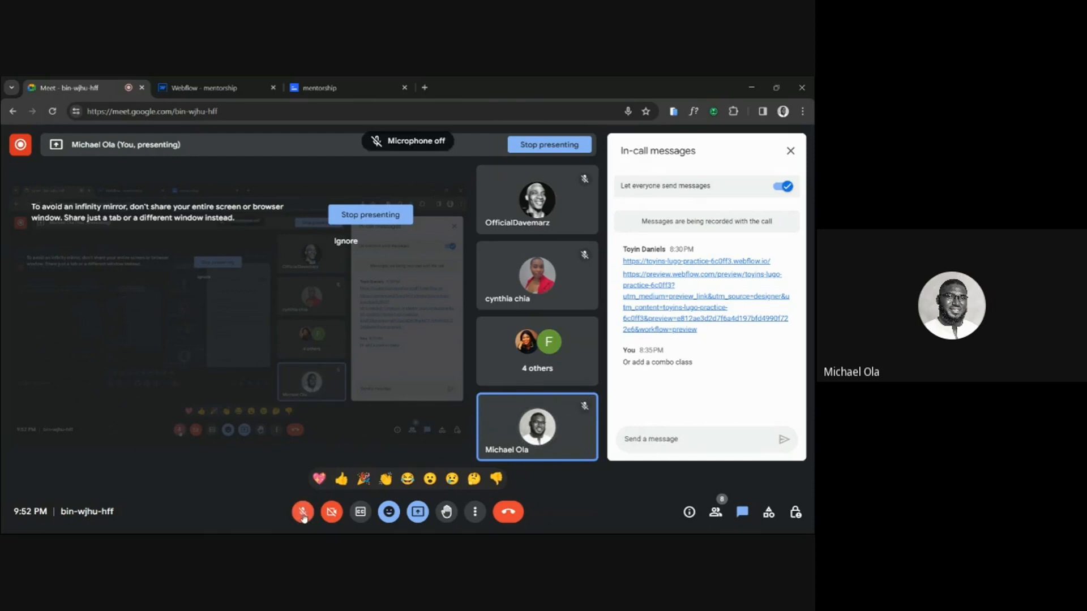